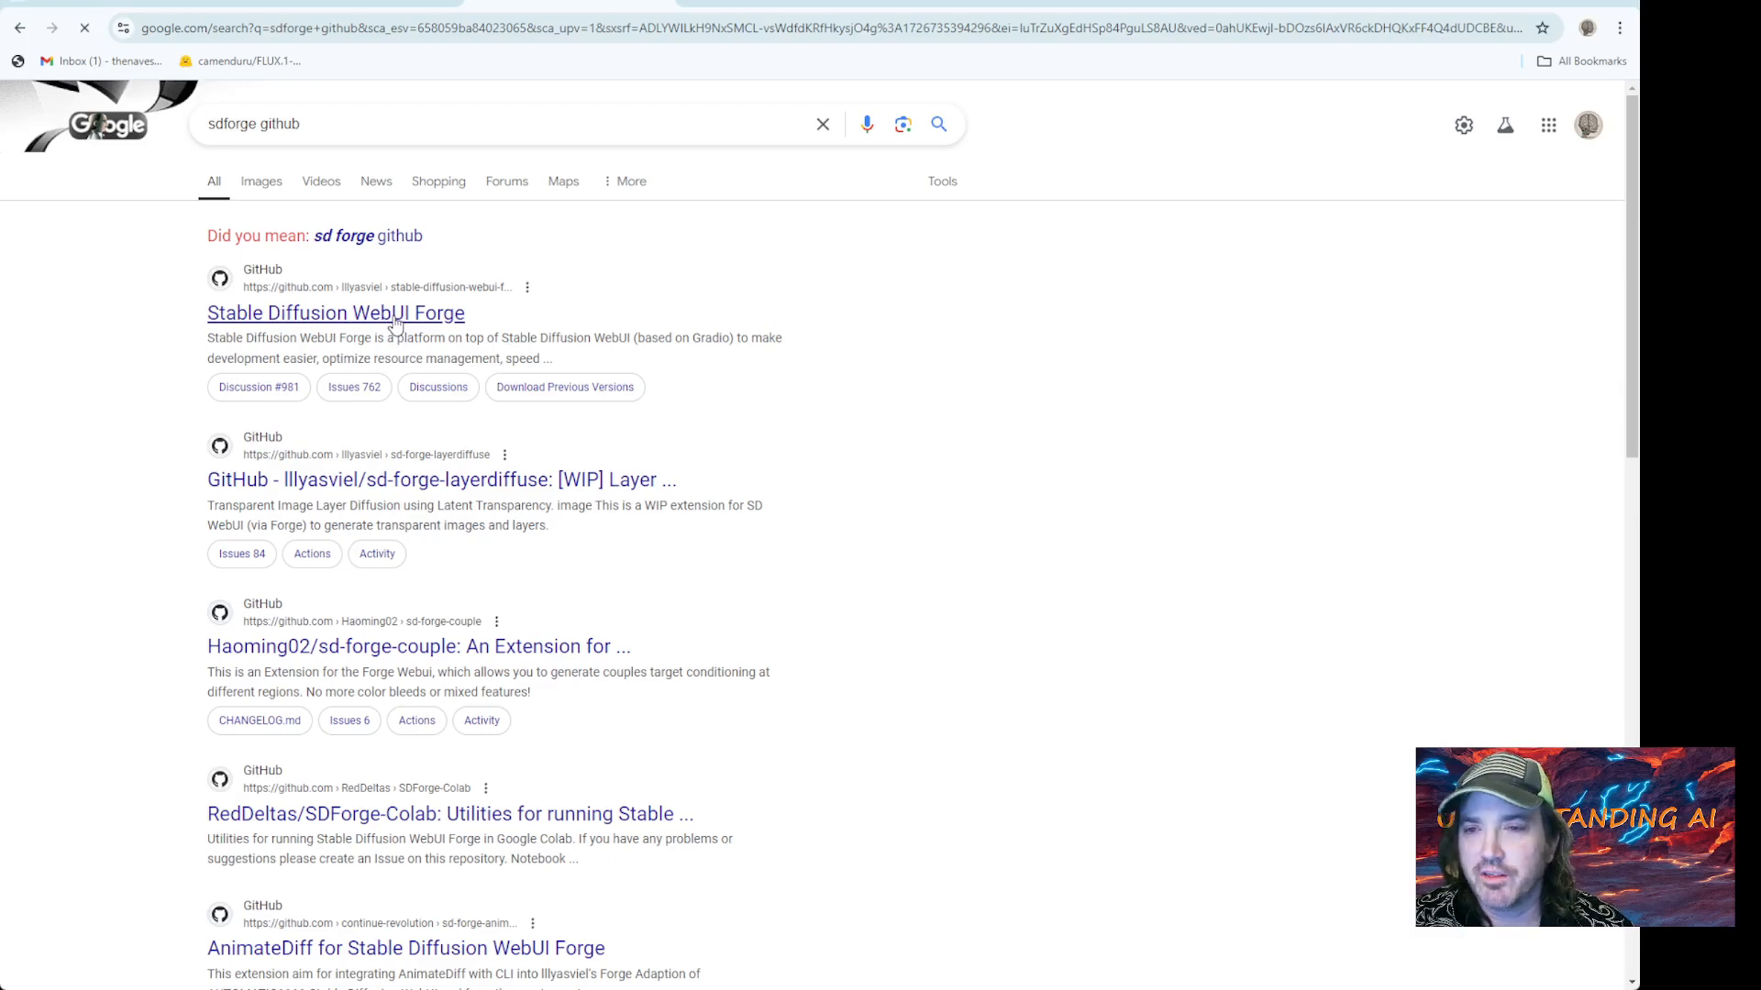
Look through the stable-diffusion-webui-forge repository README for the "Installing Forge" section and its one-click package links
scroll(467, 456, "down", 8)
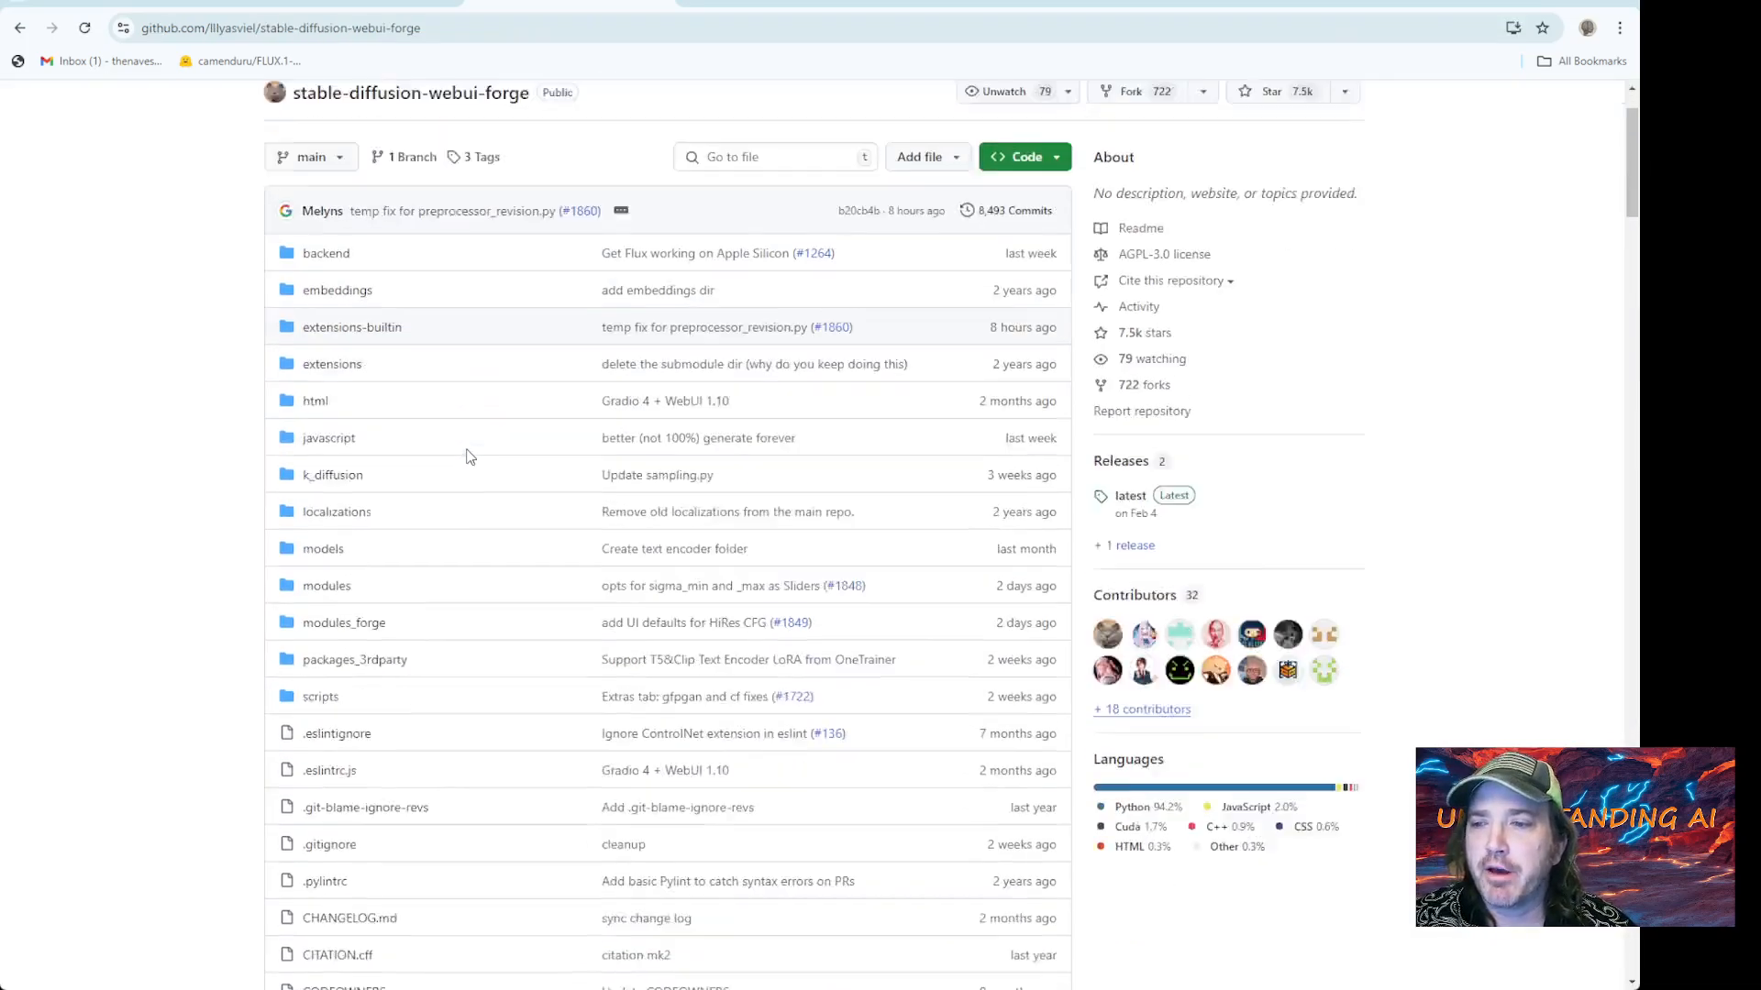
scroll(467, 457, "down", 7)
scroll(469, 457, "down", 3)
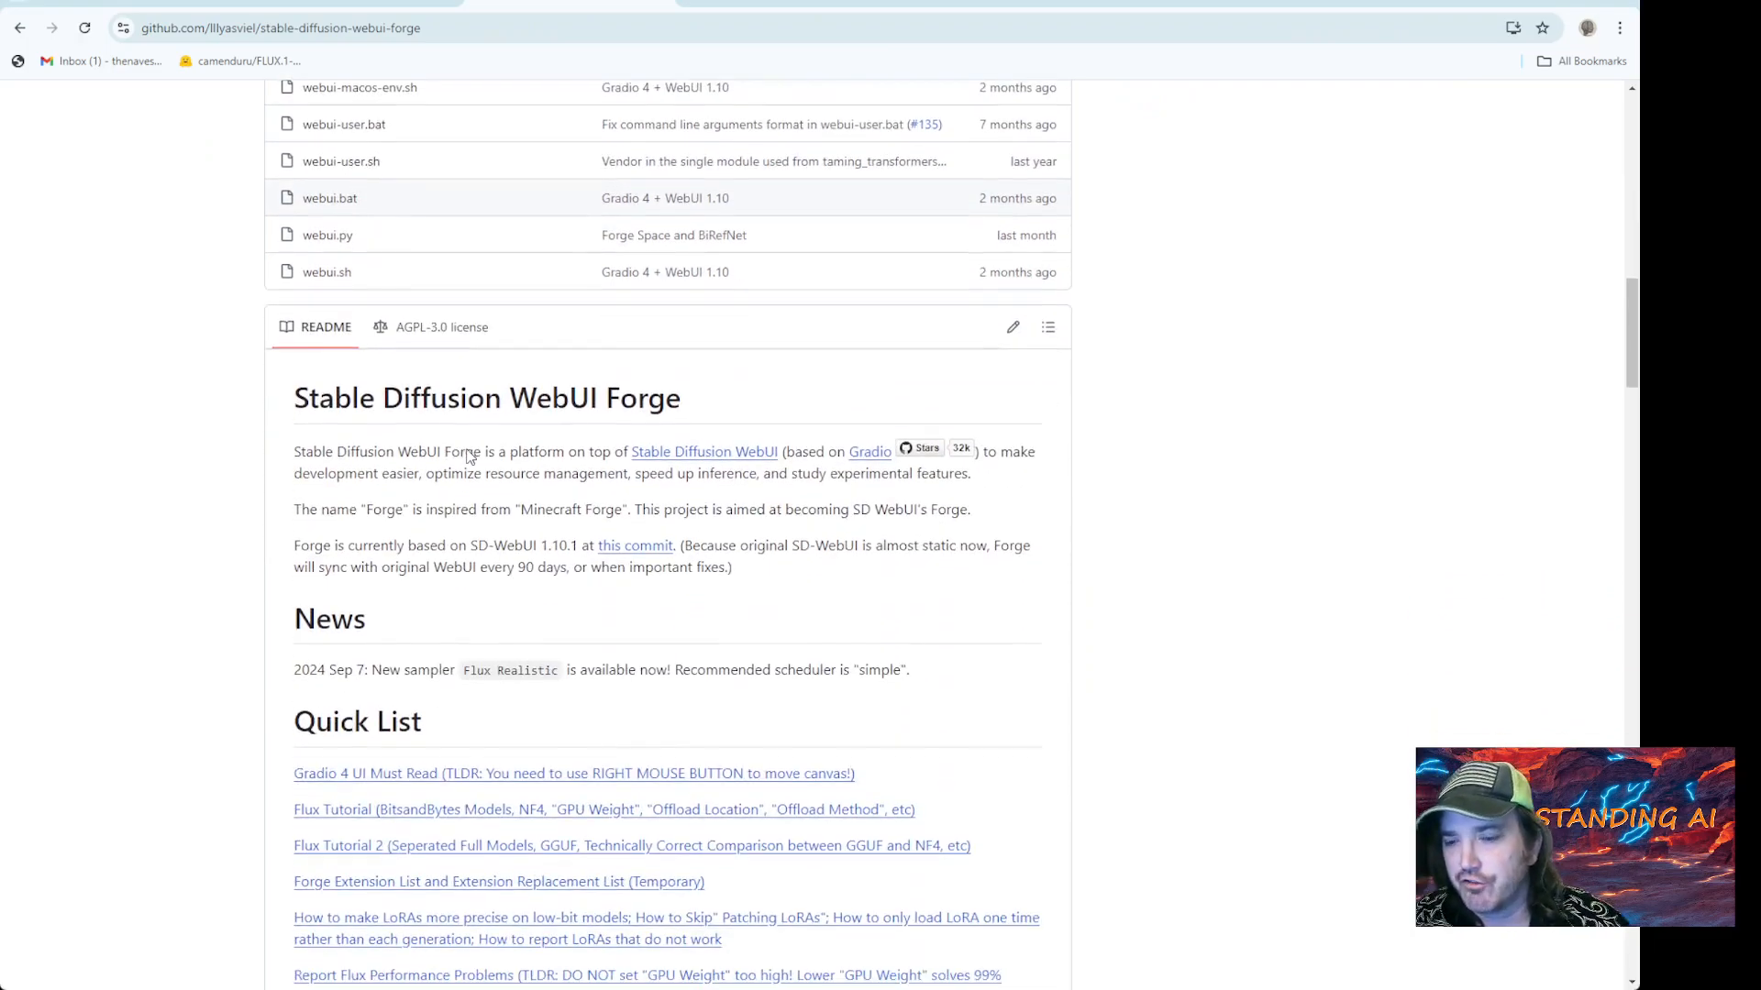
scroll(342, 322, "up", 5)
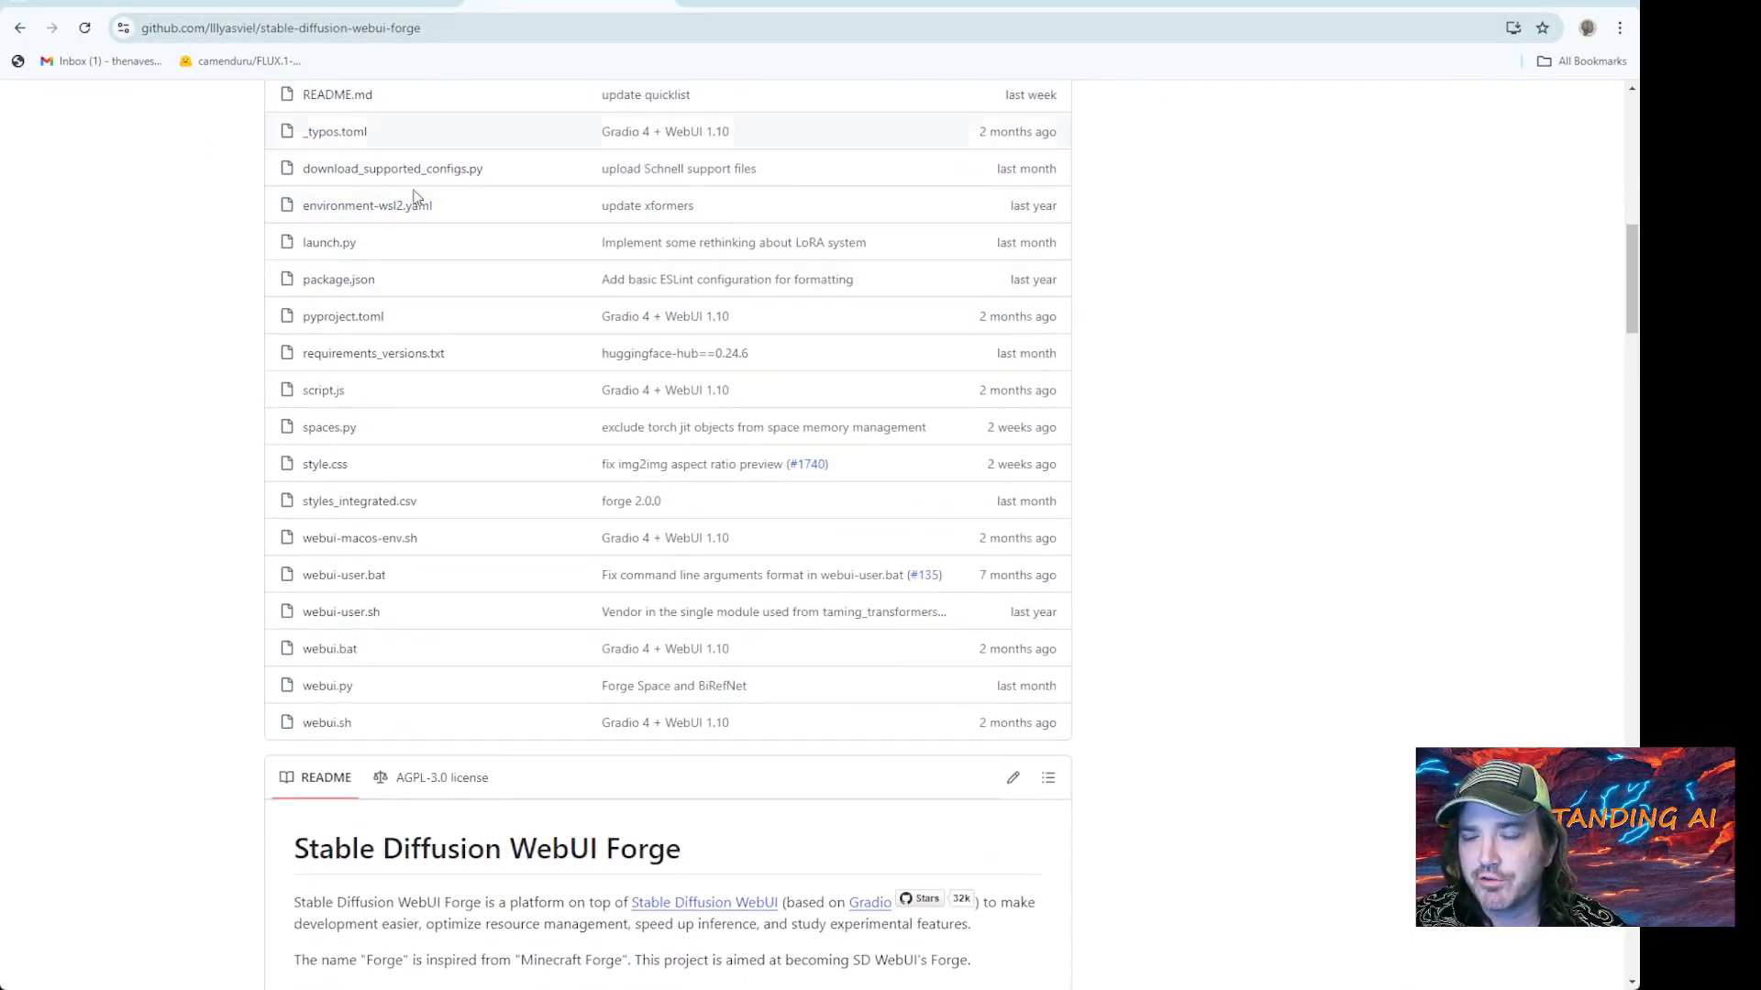
scroll(538, 404, "down", 7)
scroll(538, 410, "down", 6)
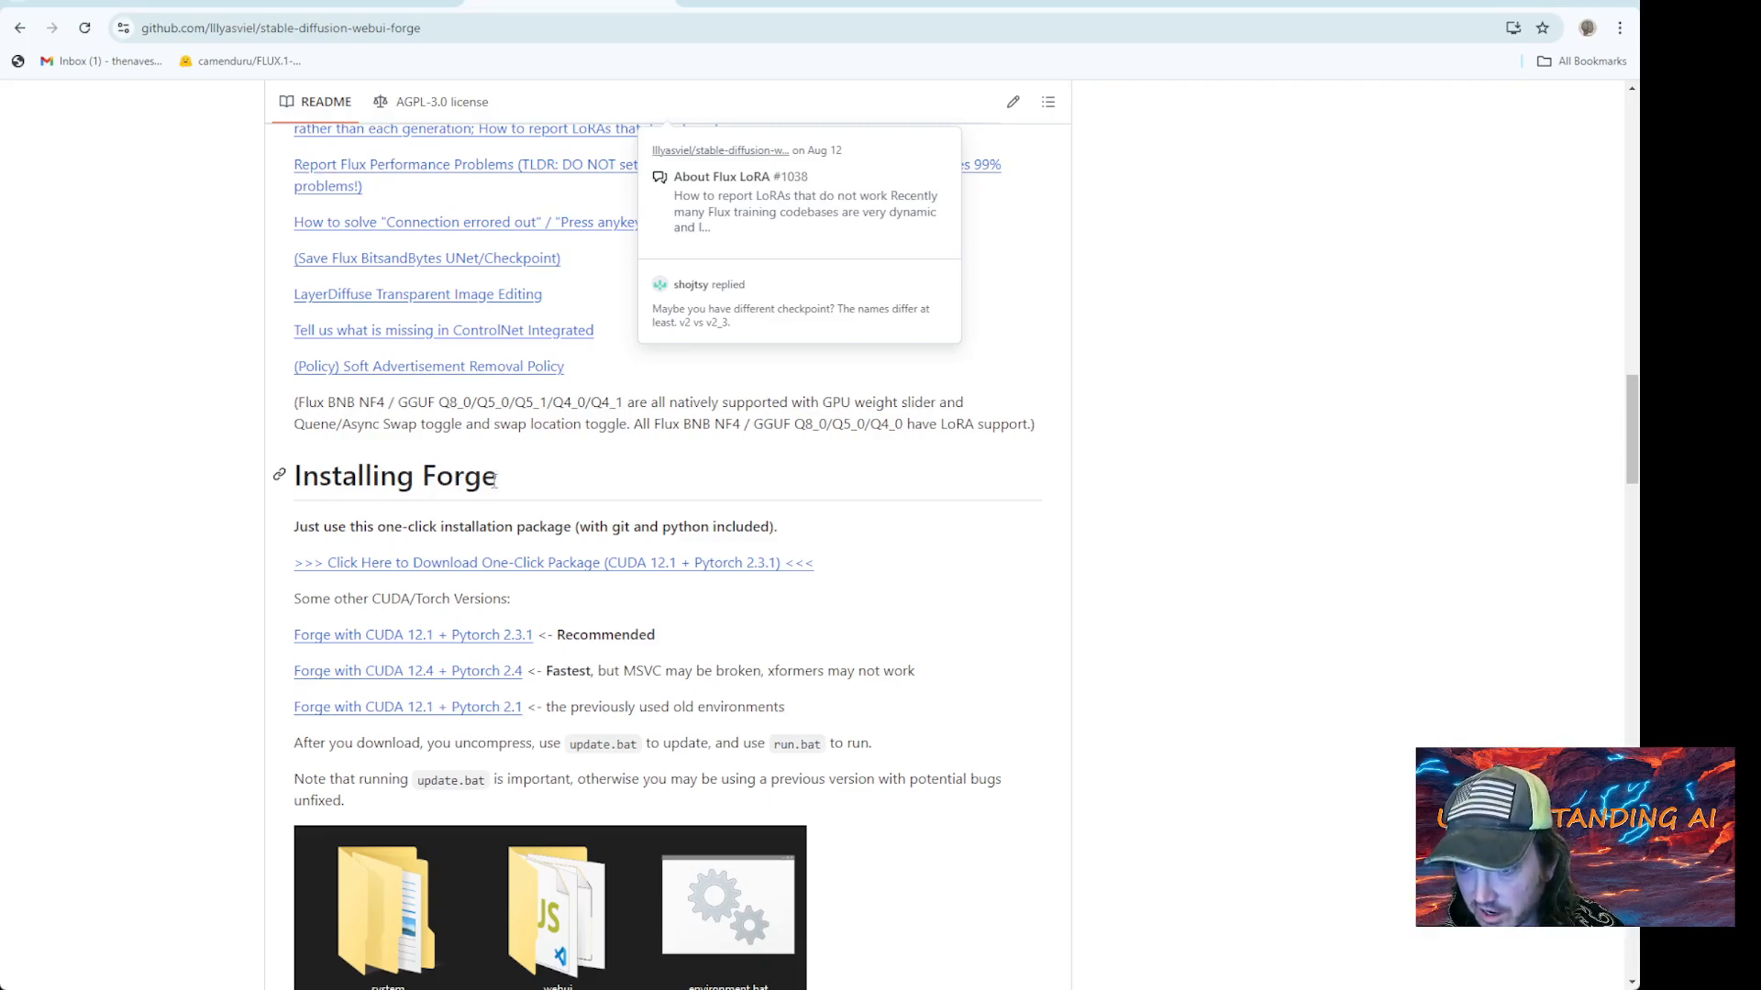
scroll(455, 504, "up", 1)
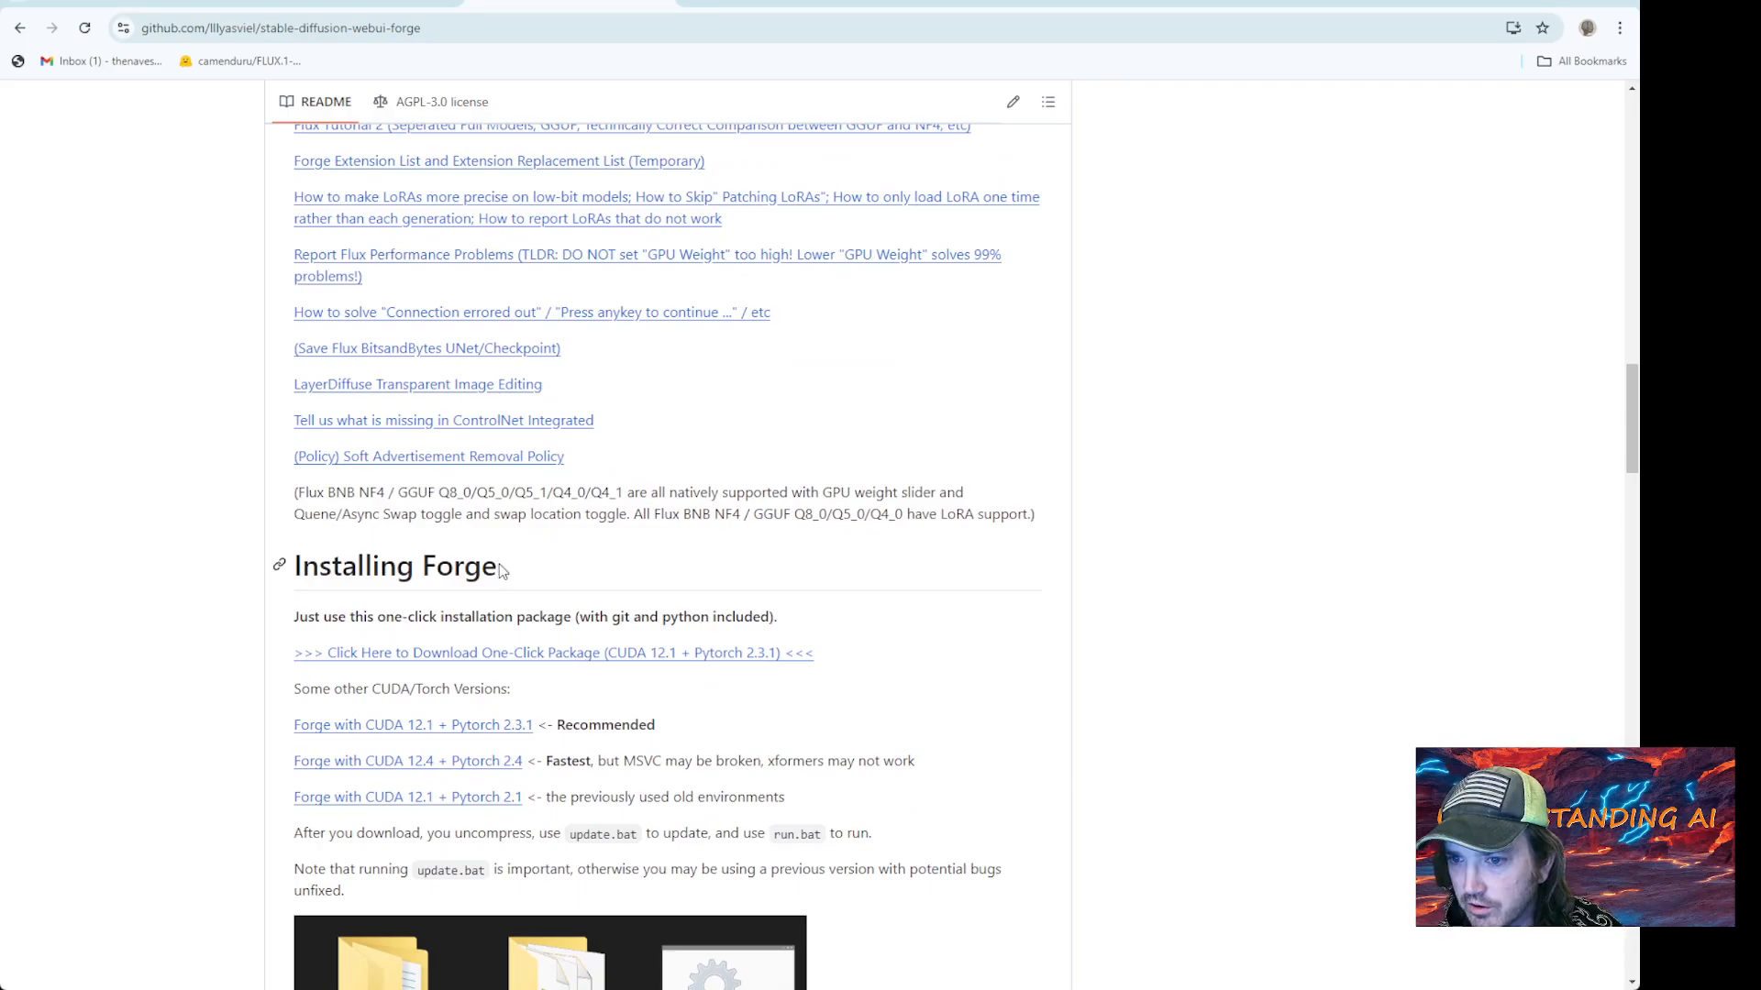
left_click_drag(503, 571, 320, 569)
scroll(542, 546, "down", 1)
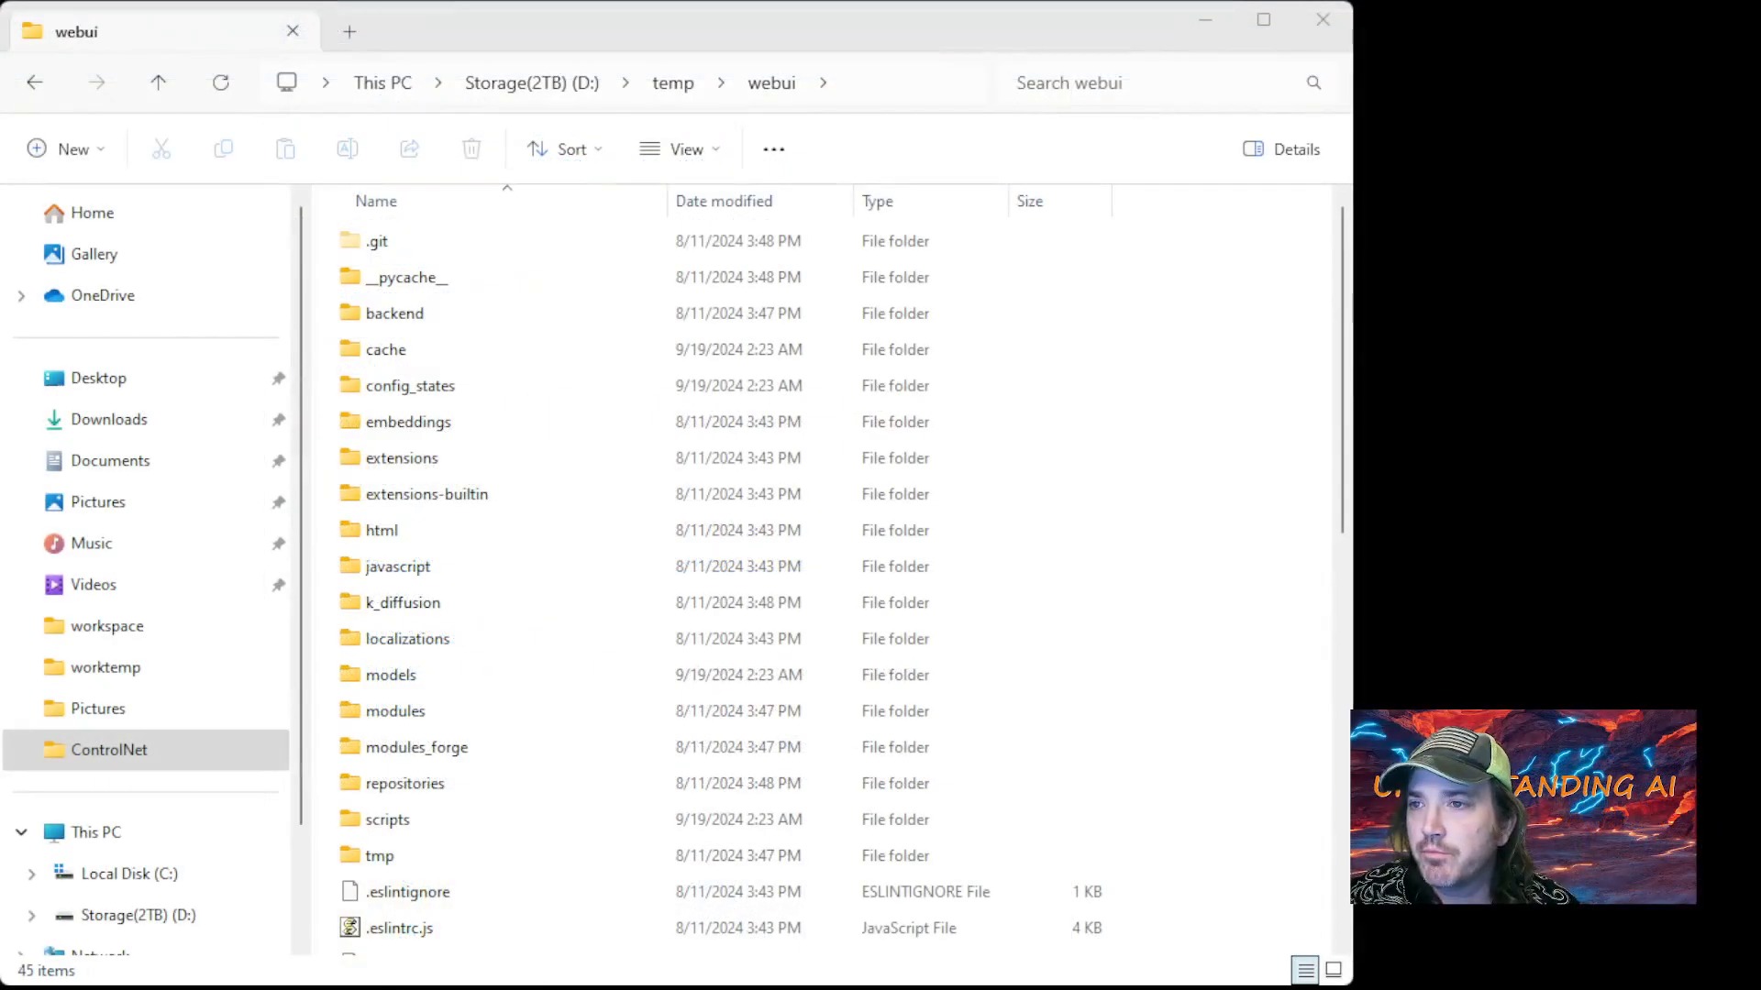
In File Explorer, open the temp folder on drive D: and select the webui_forge_cu121_torch231.7z archive
left_click(541, 99)
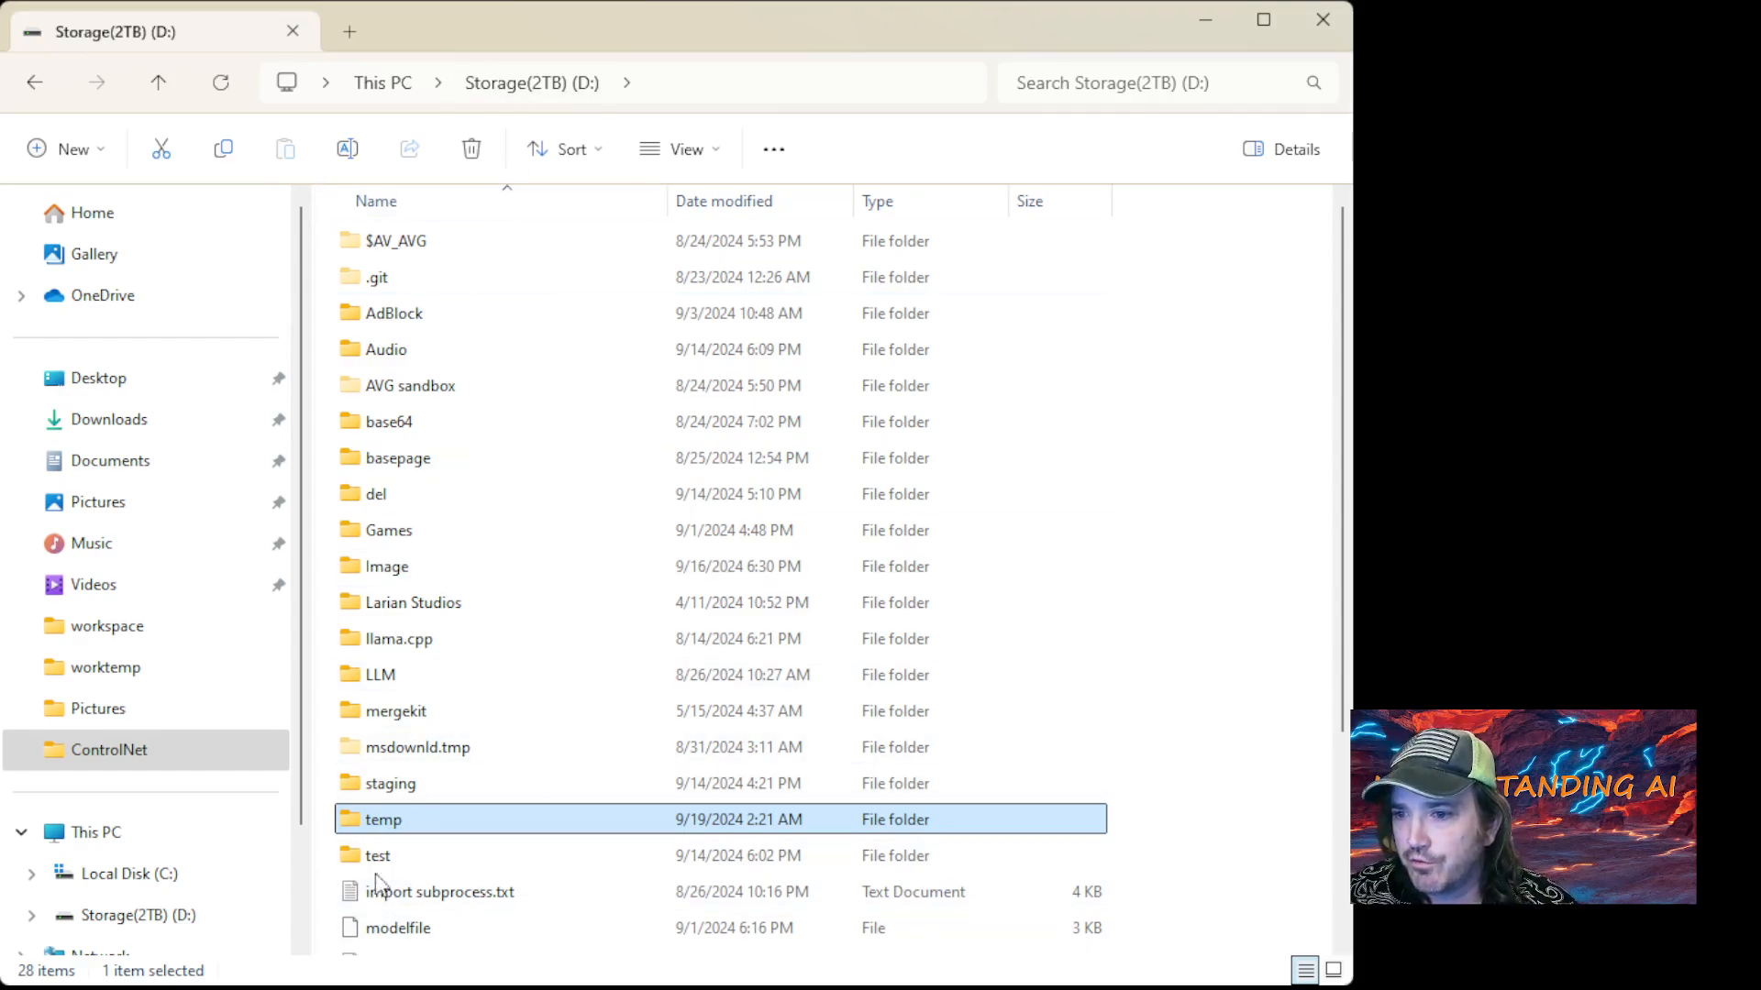
double_click(389, 824)
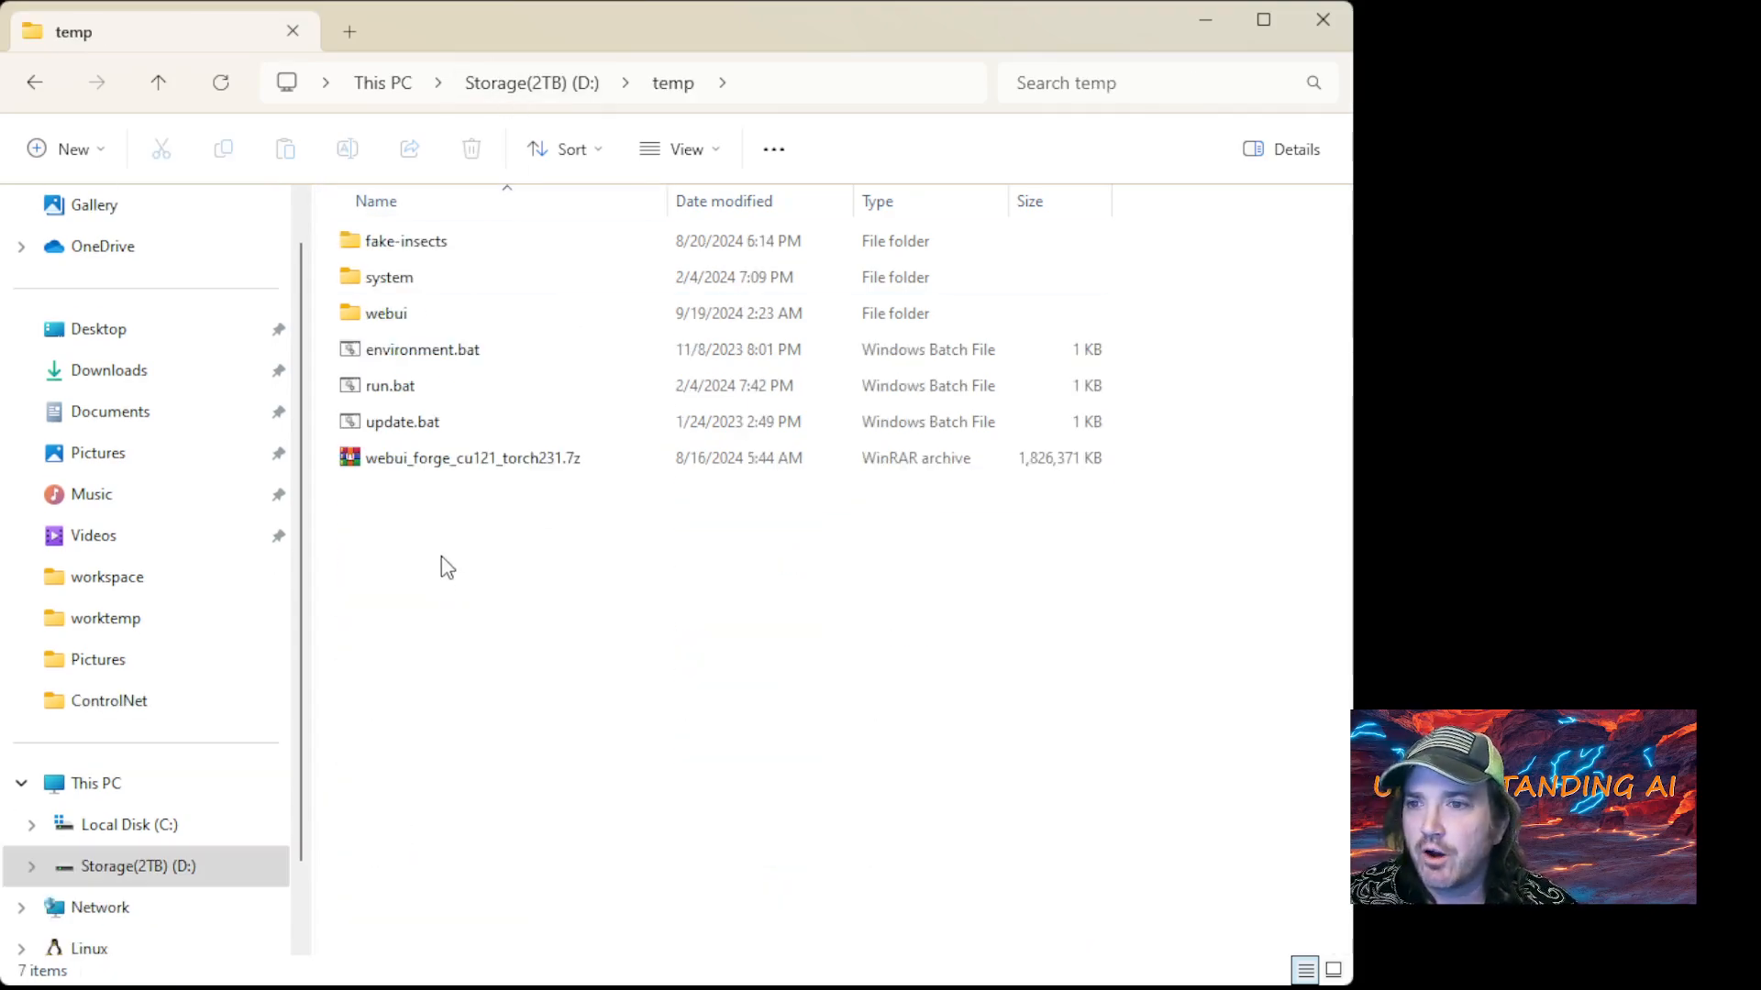
left_click(510, 451)
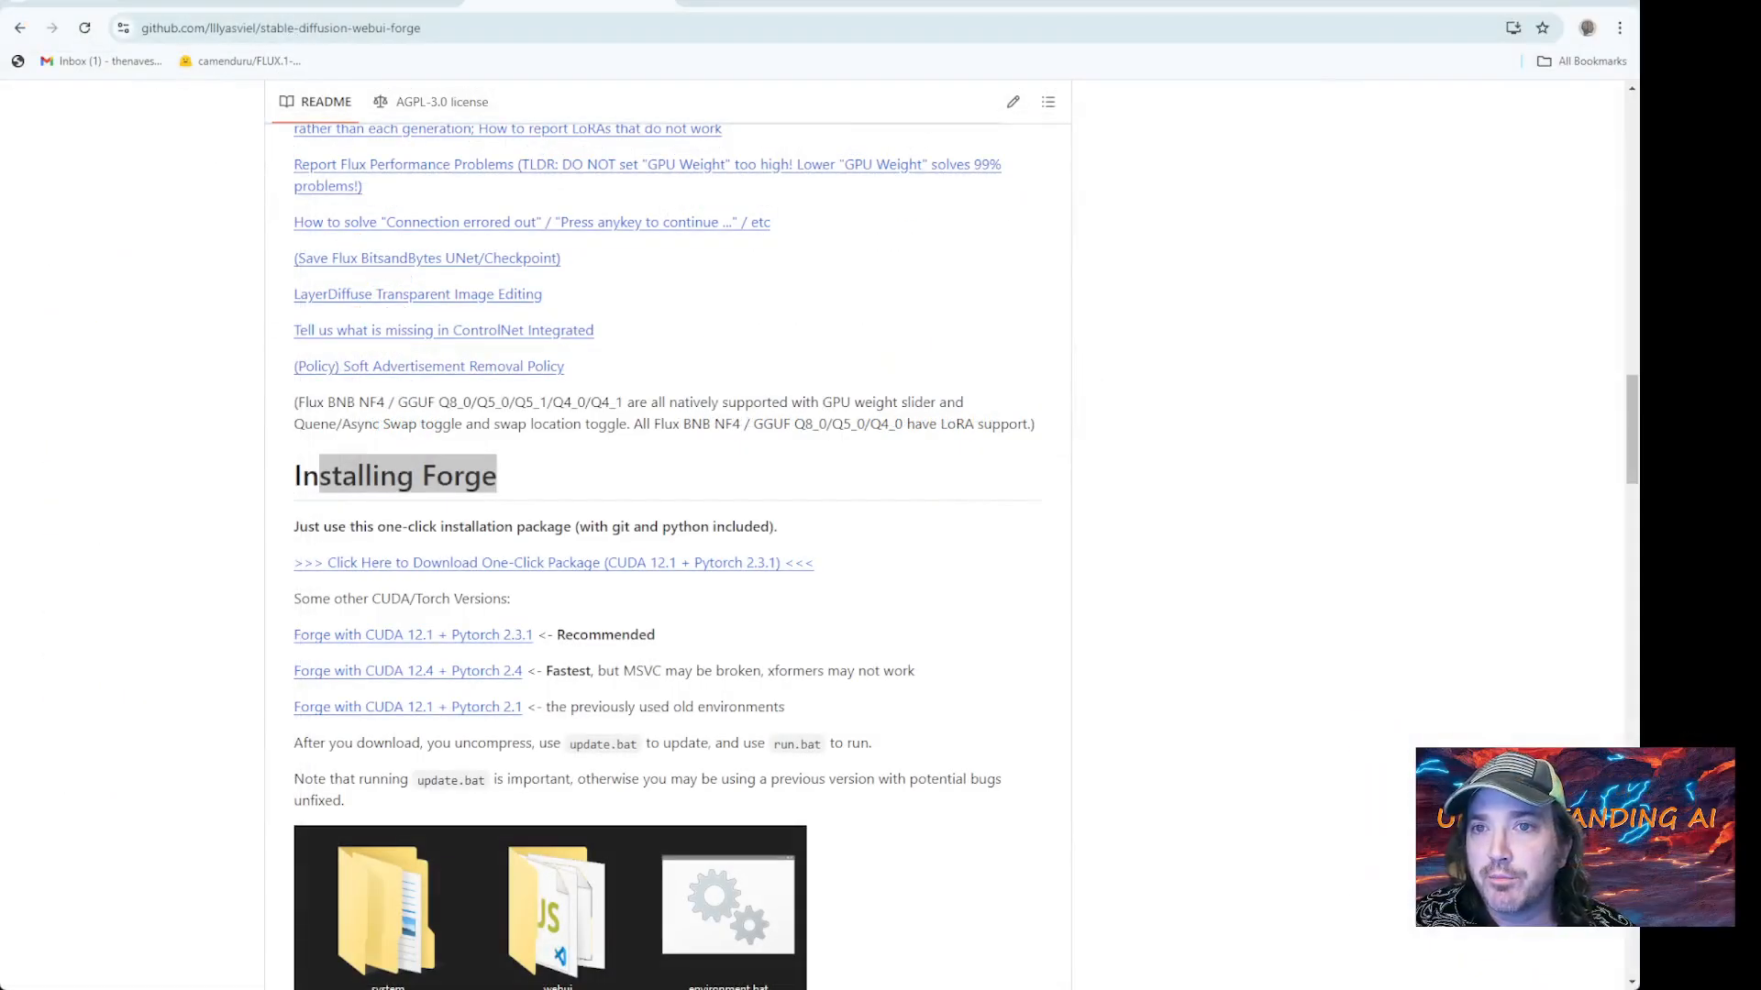
Switch to the Forge web UI at 127.0.0.1:7860, reload it and check the available checkpoints
left_click(302, 3)
scroll(314, 495, "up", 4)
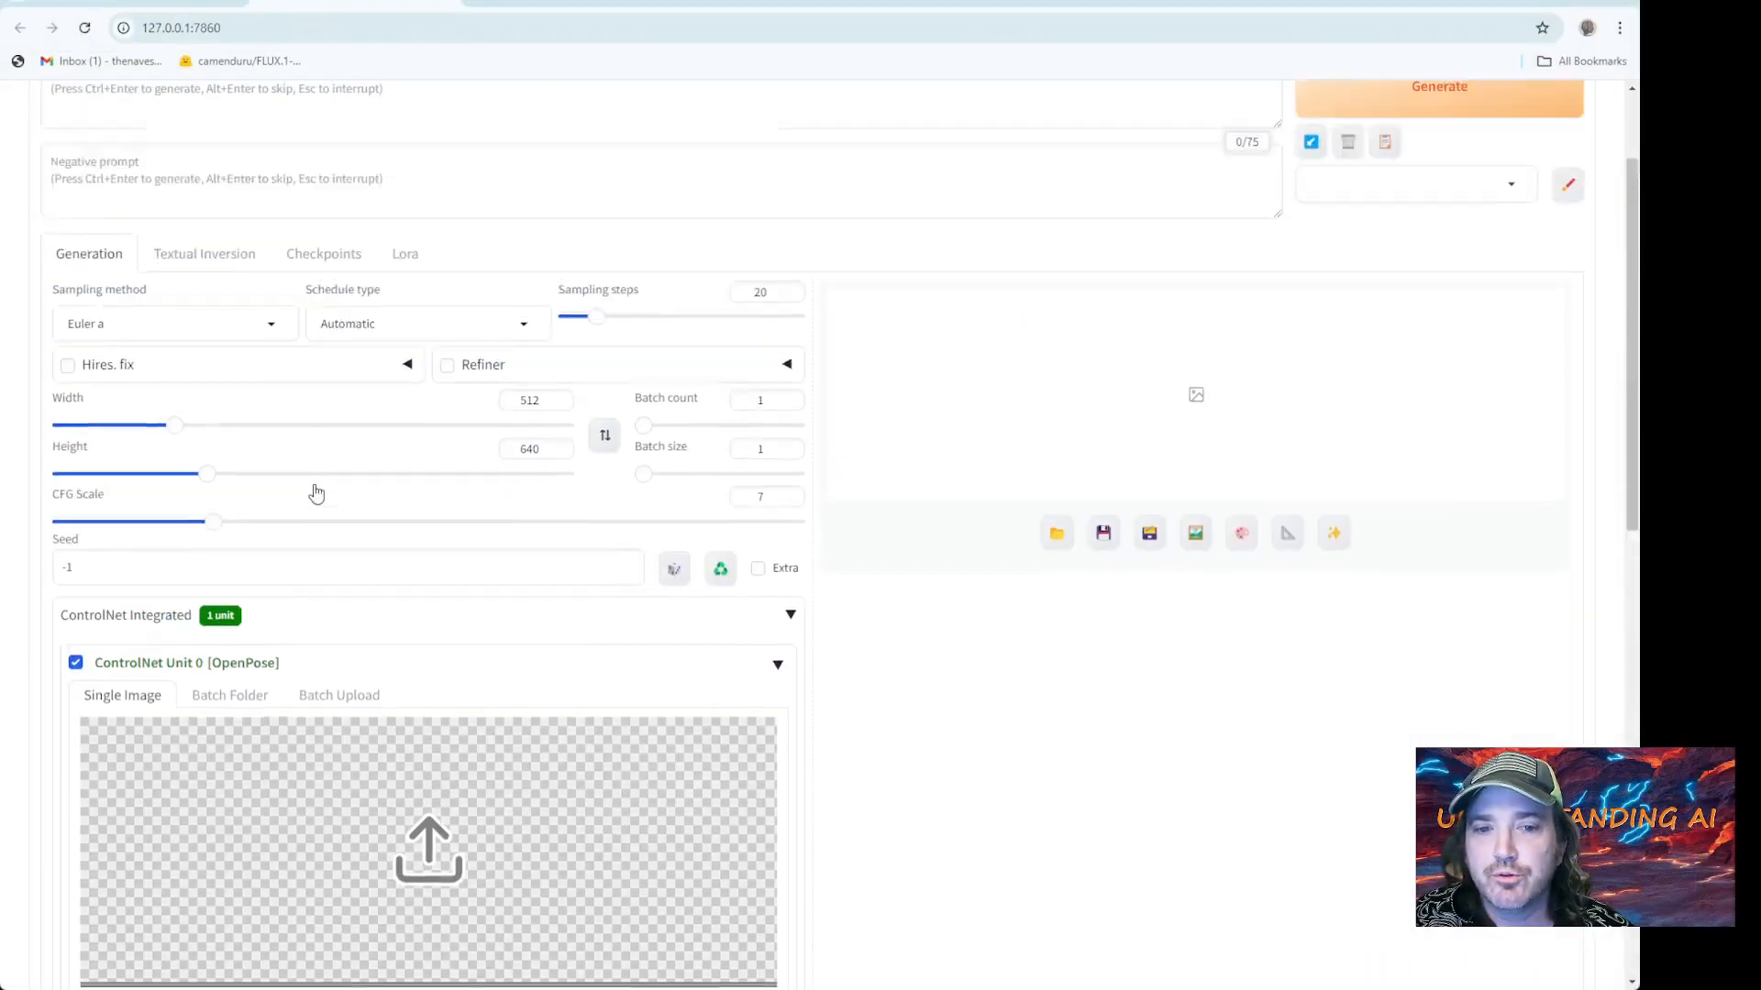
left_click(77, 819)
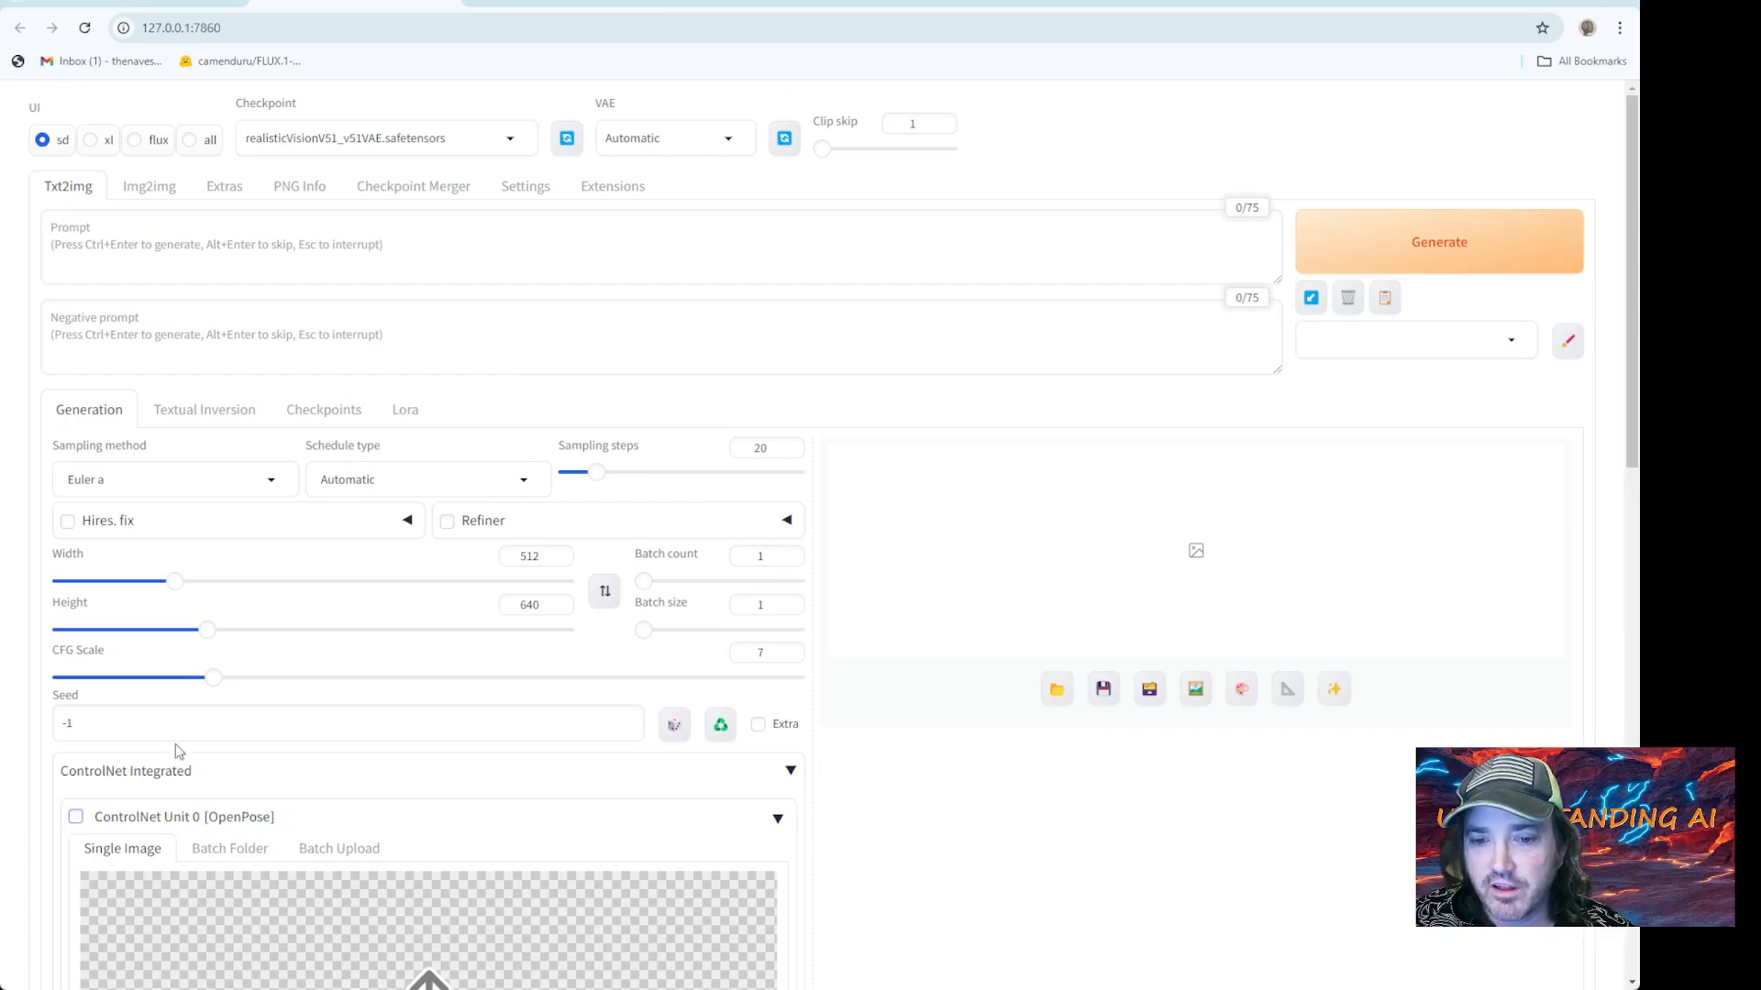
left_click(83, 30)
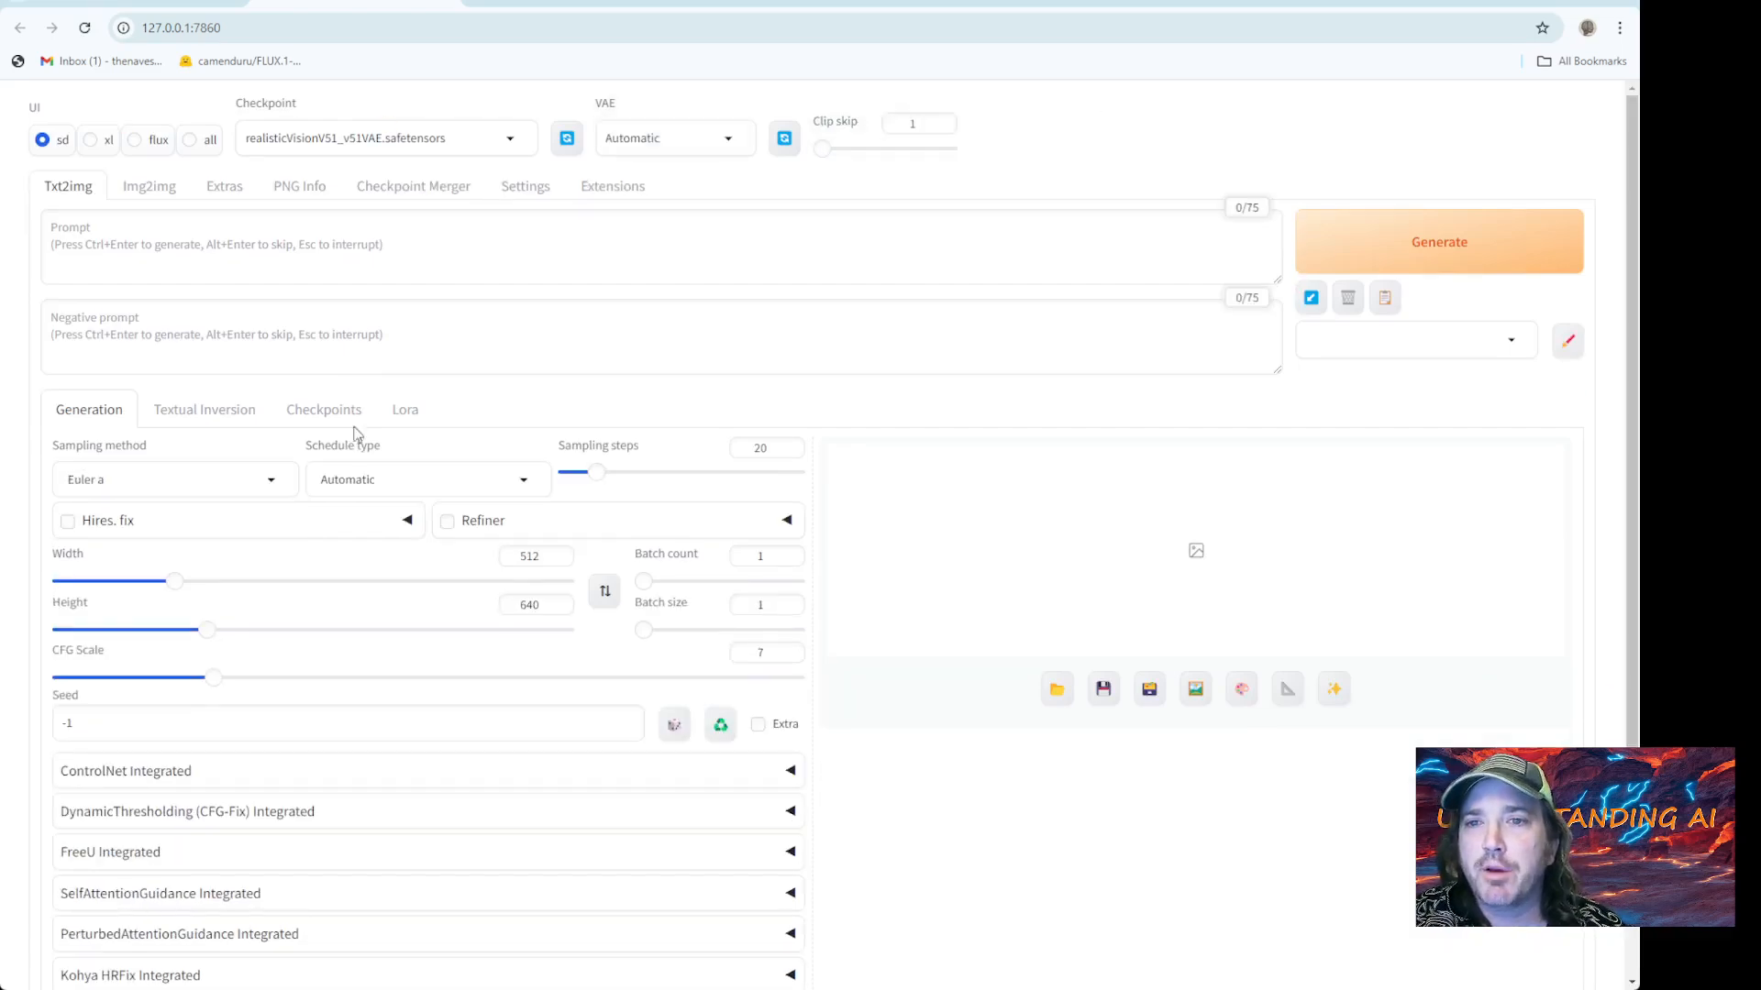
left_click(316, 139)
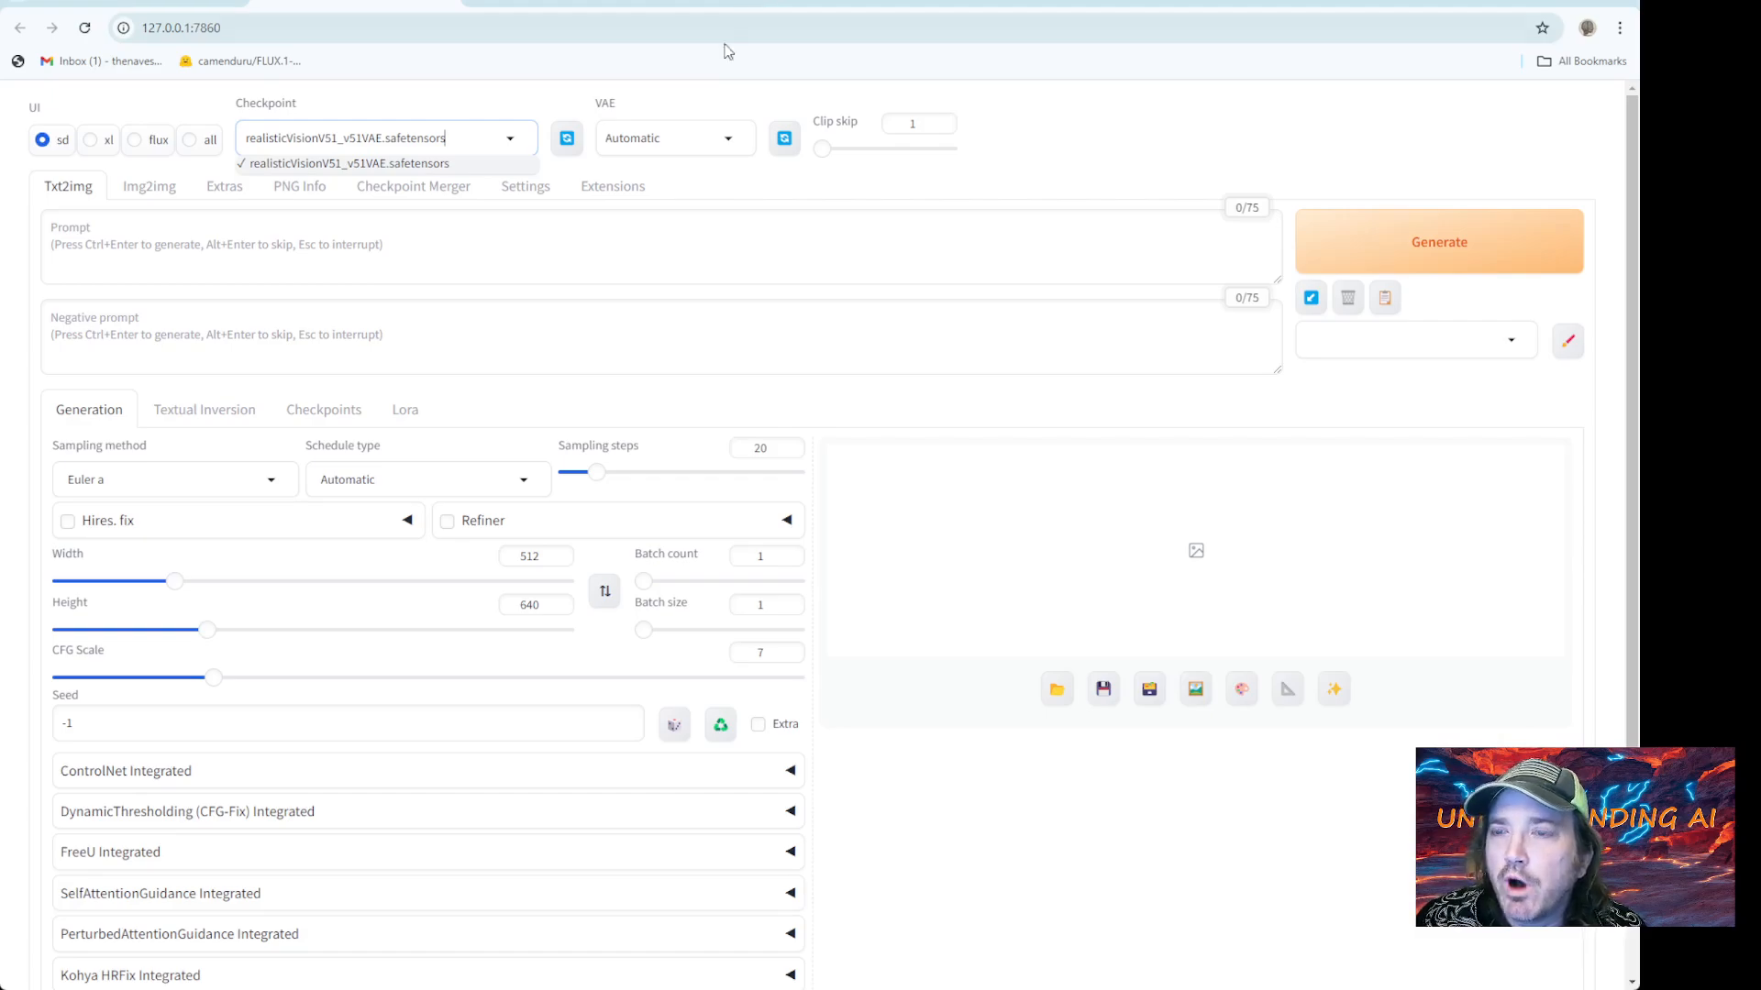
Expand the ControlNet Integrated section and enable ControlNet Unit 0
scroll(393, 562, "down", 2)
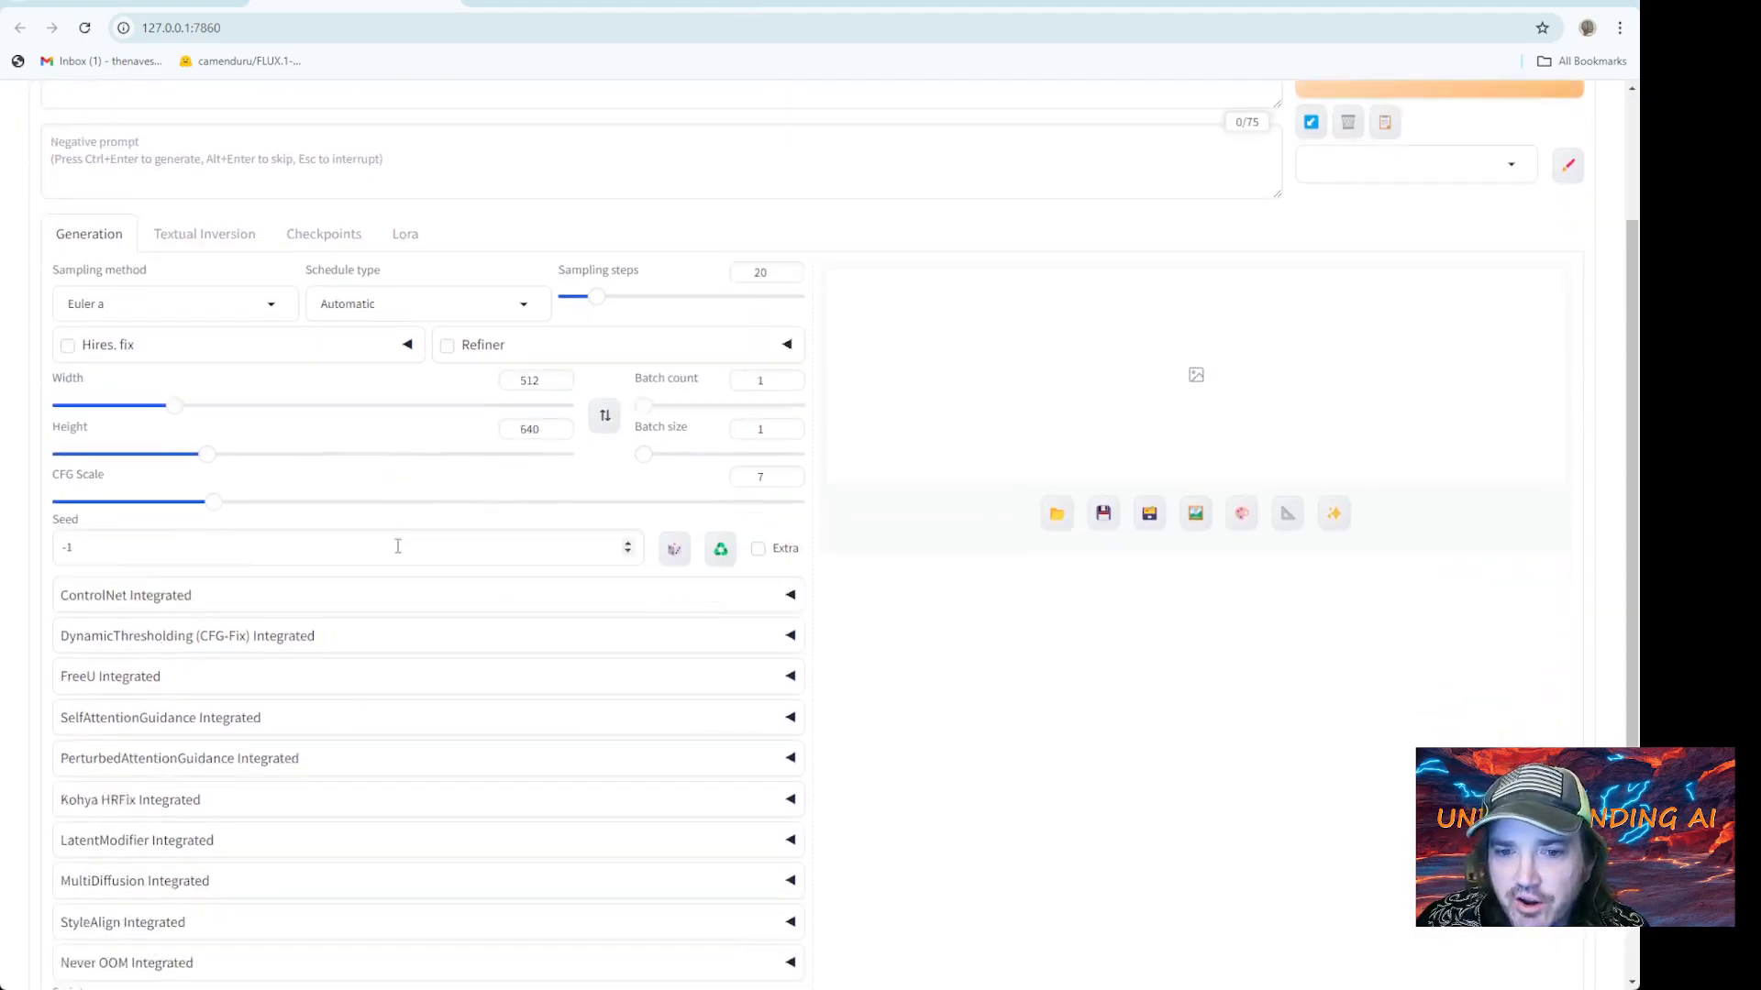
scroll(398, 547, "down", 1)
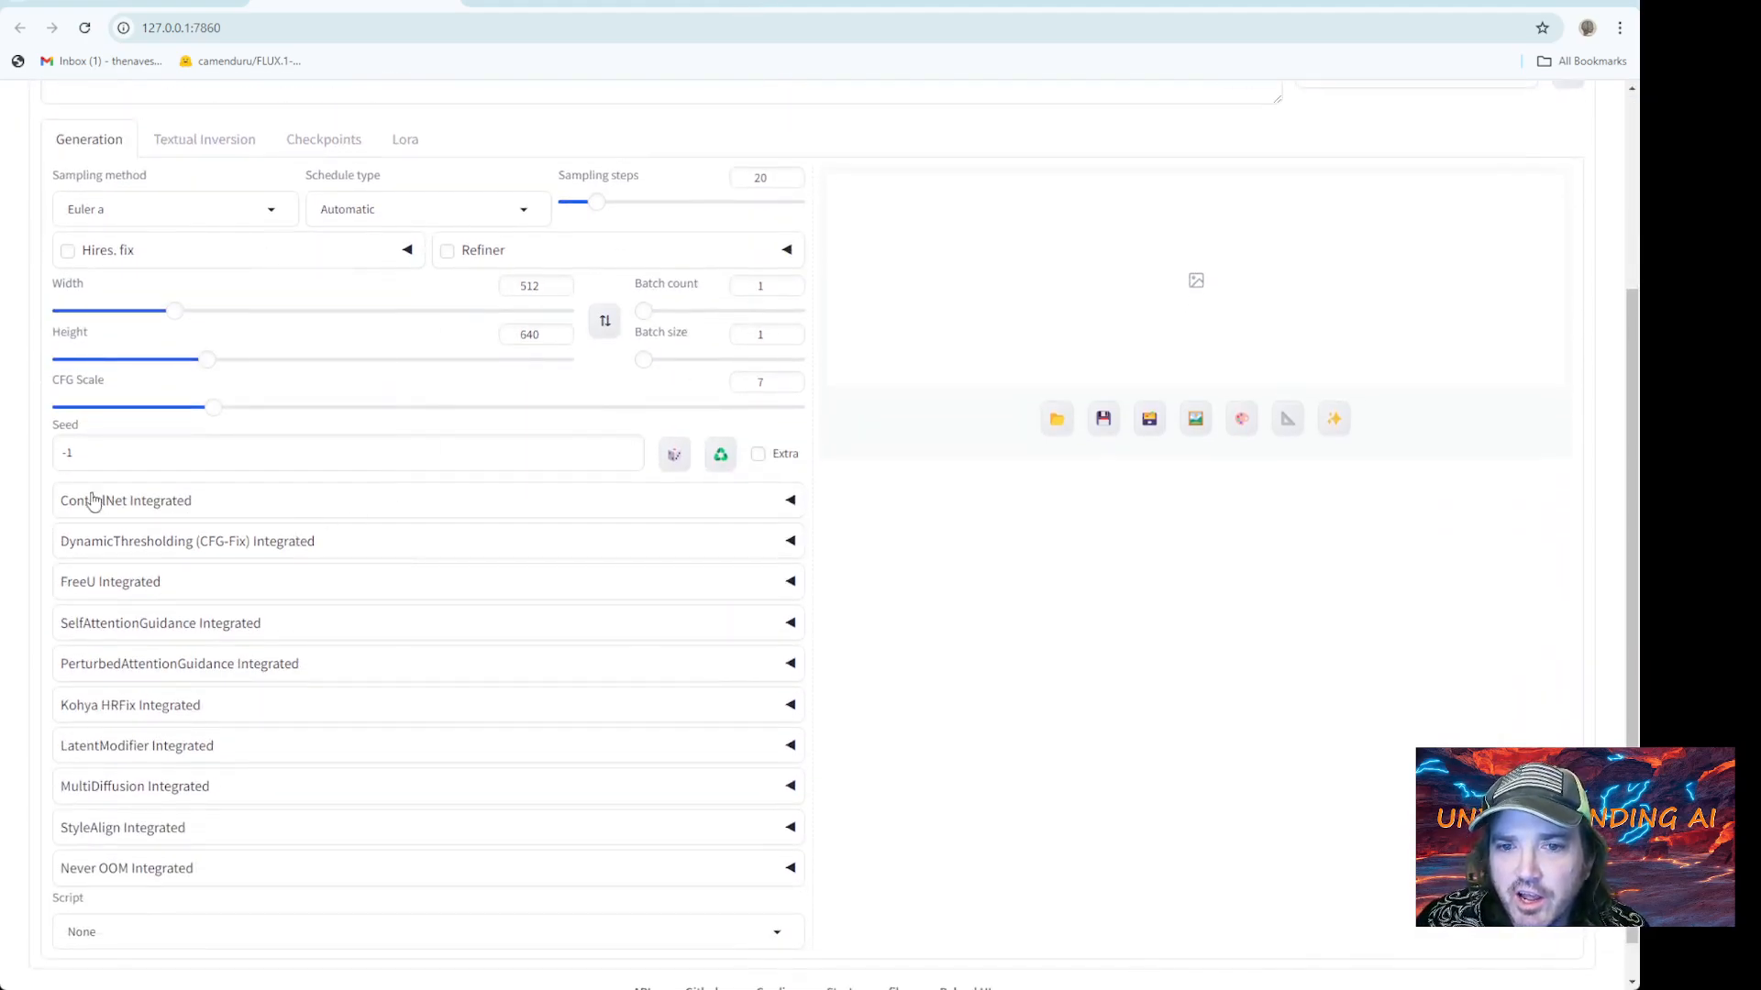
left_click(790, 502)
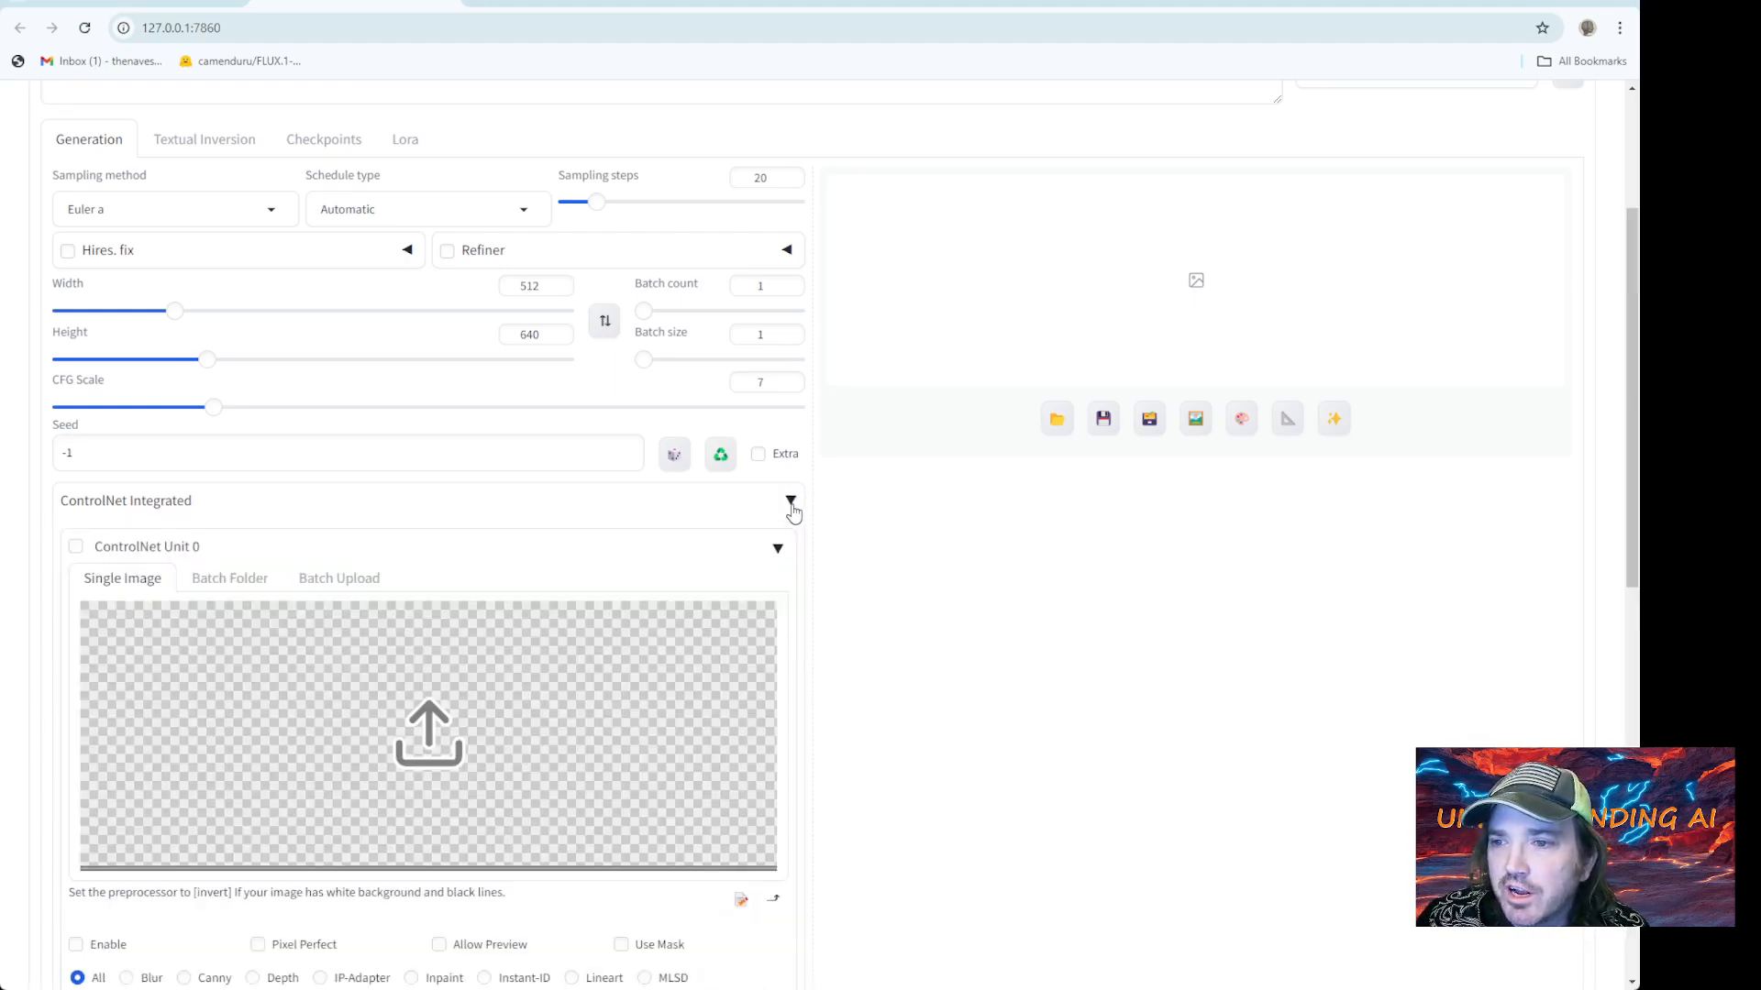
left_click(76, 548)
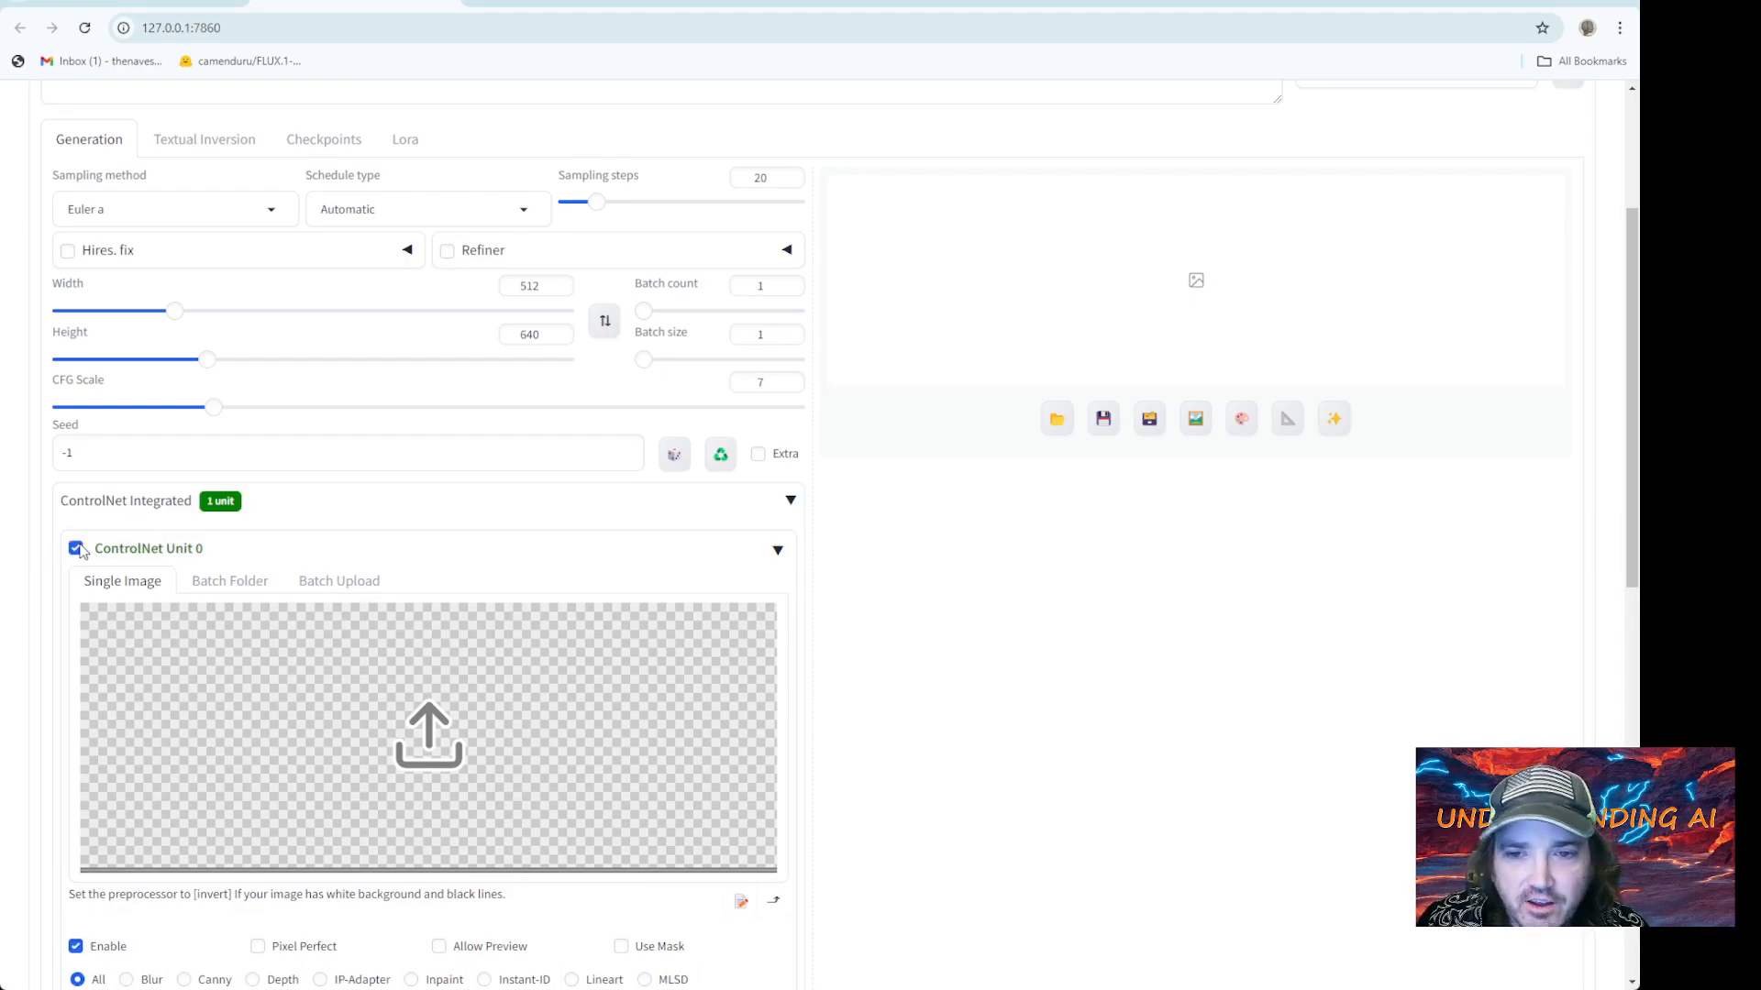
Try the Canny control type for ControlNet Unit 0, and settle on OpenPose
scroll(129, 567, "down", 2)
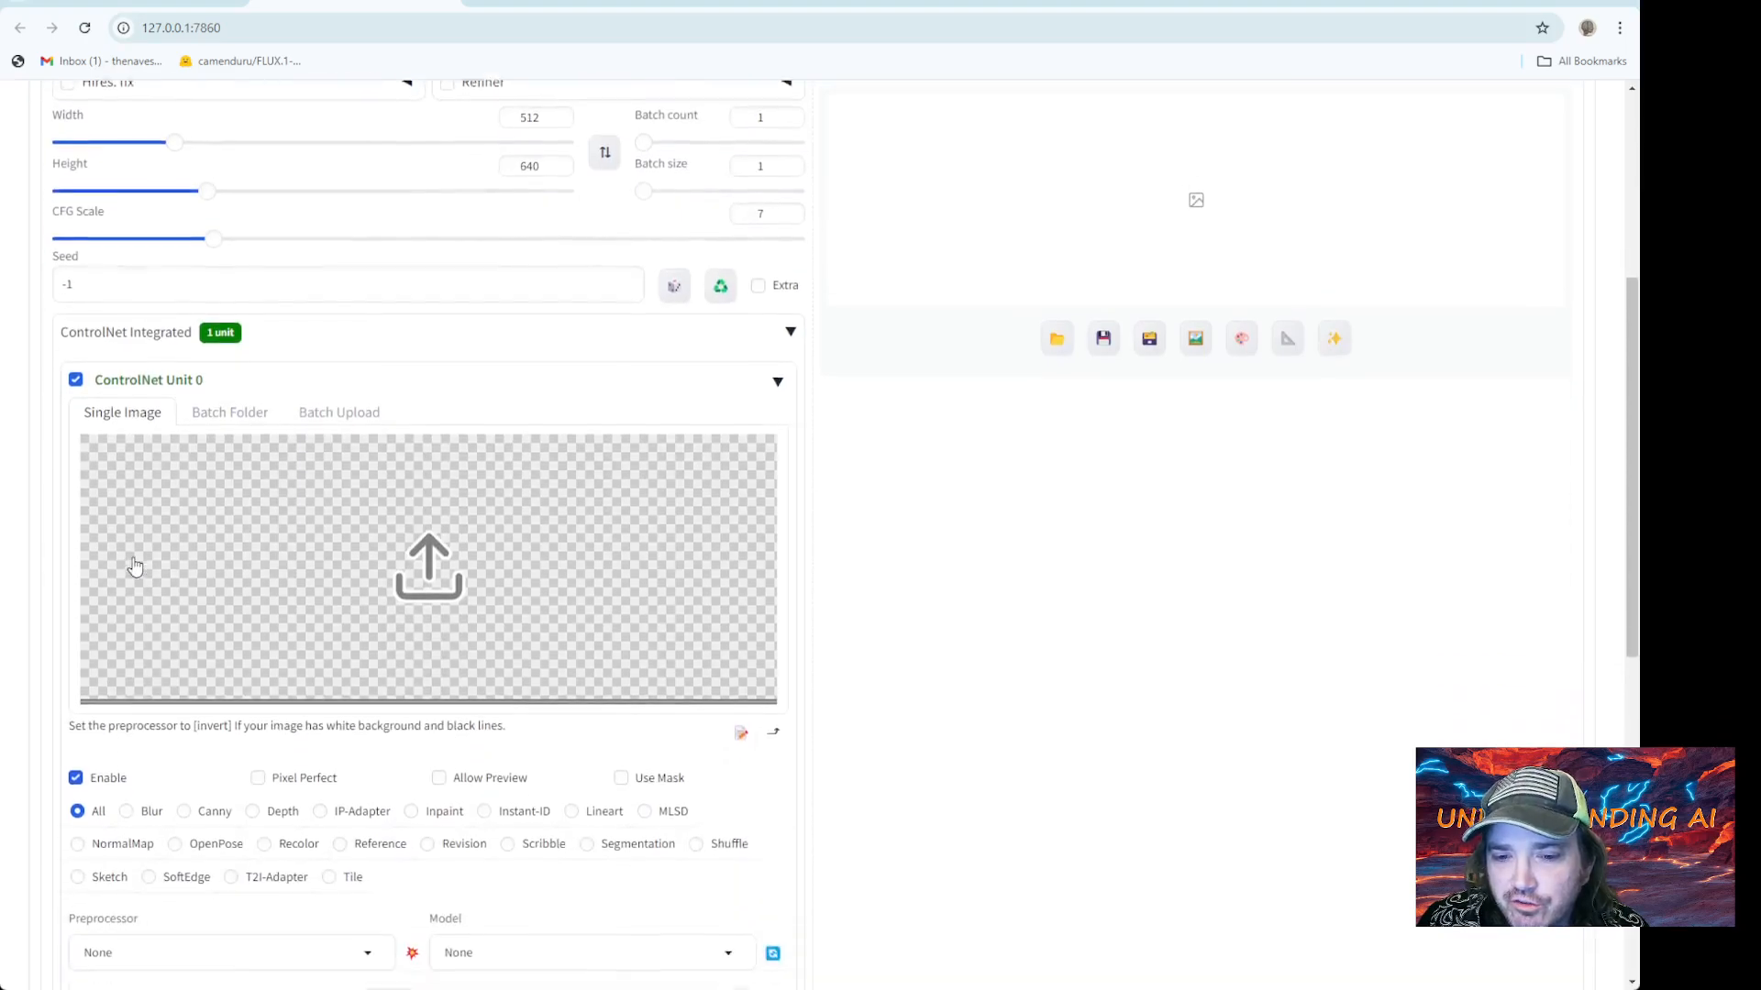
left_click(188, 805)
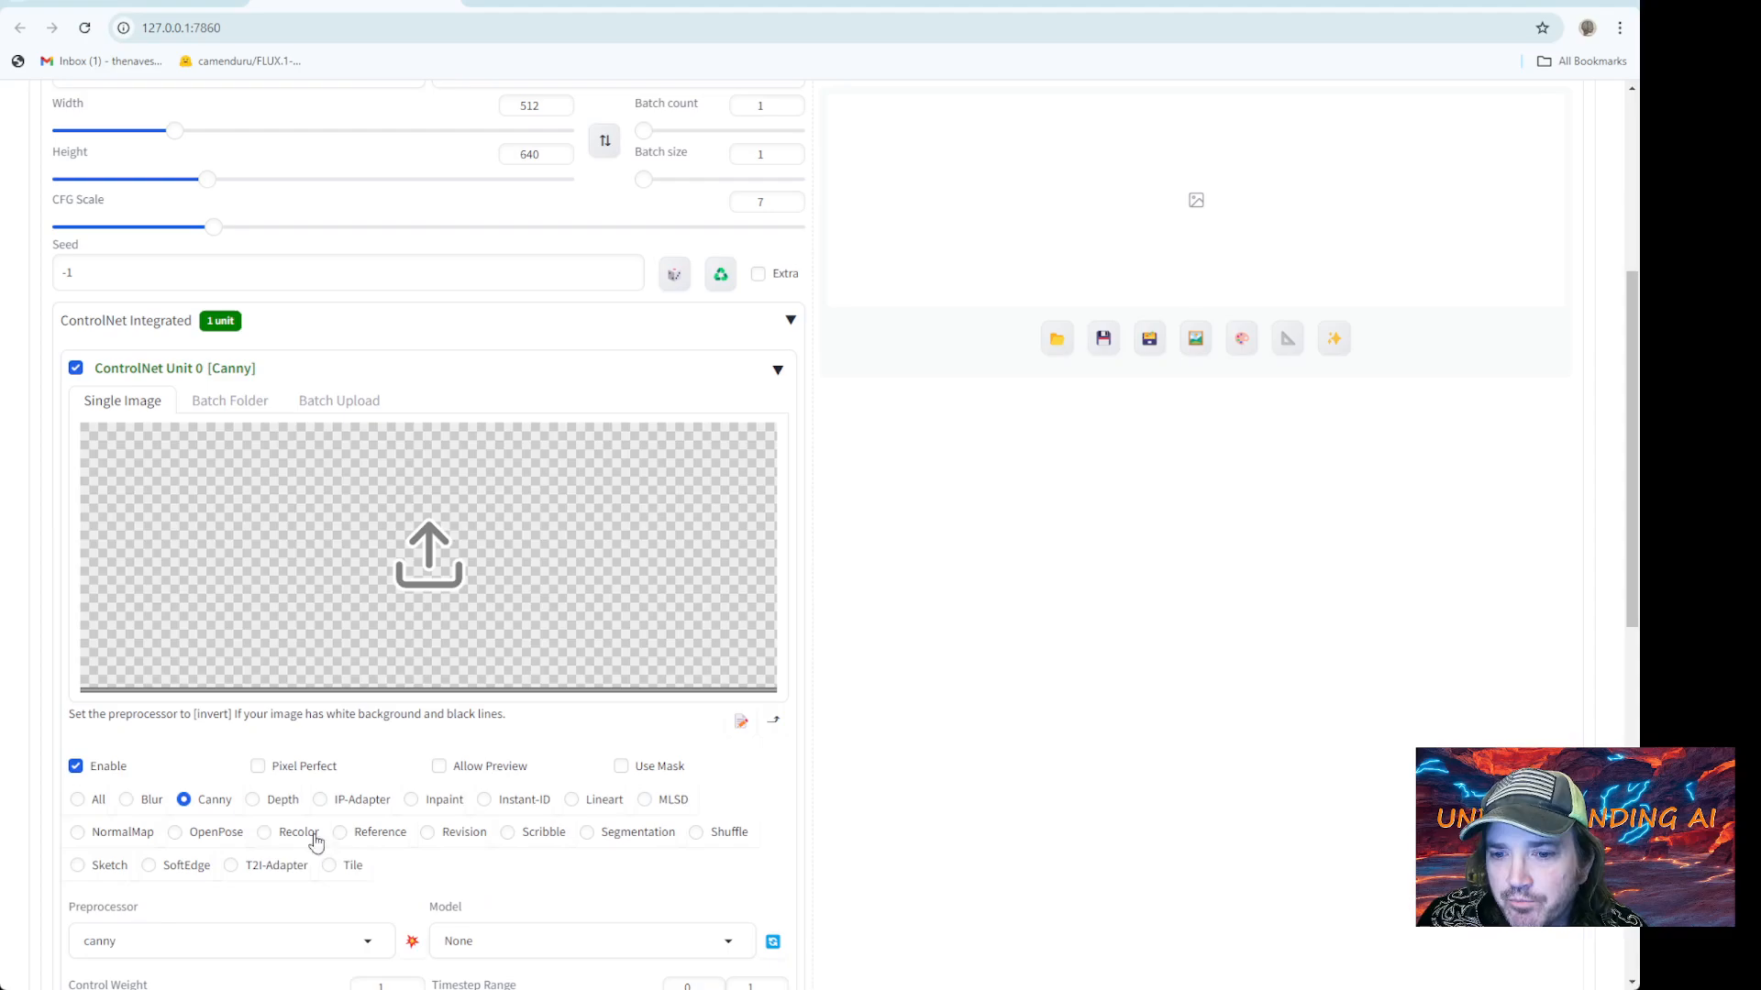
left_click(176, 833)
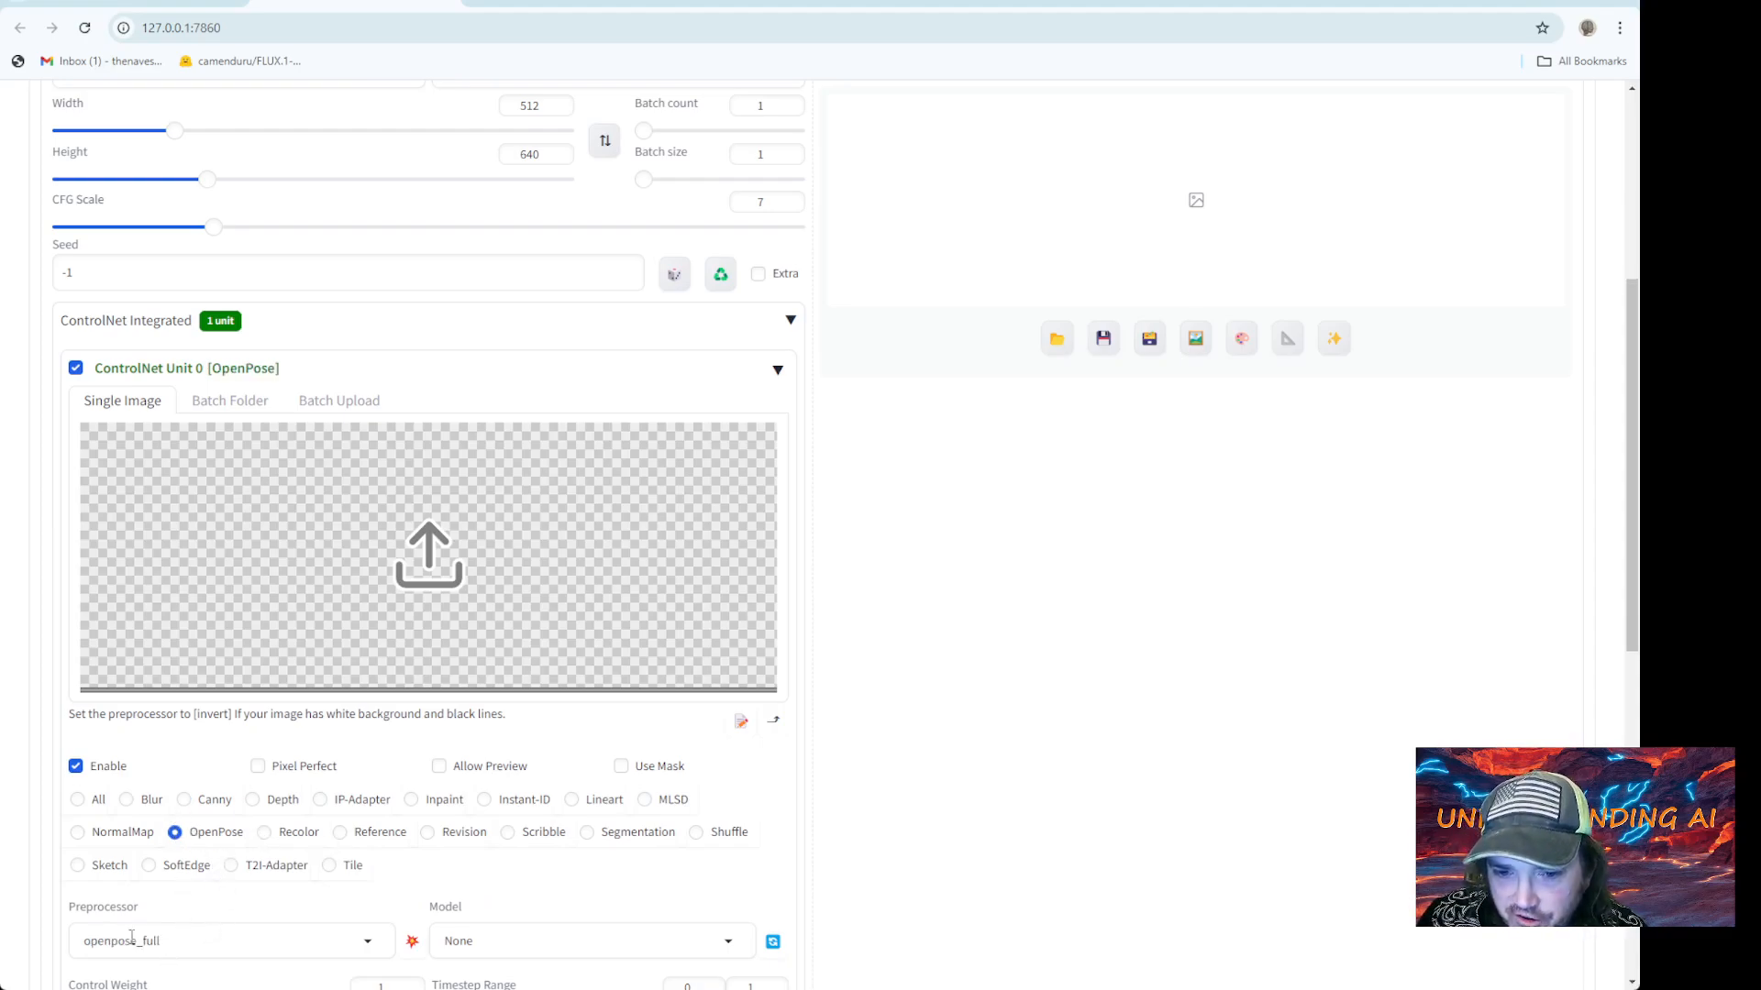
left_click(185, 801)
left_click(175, 833)
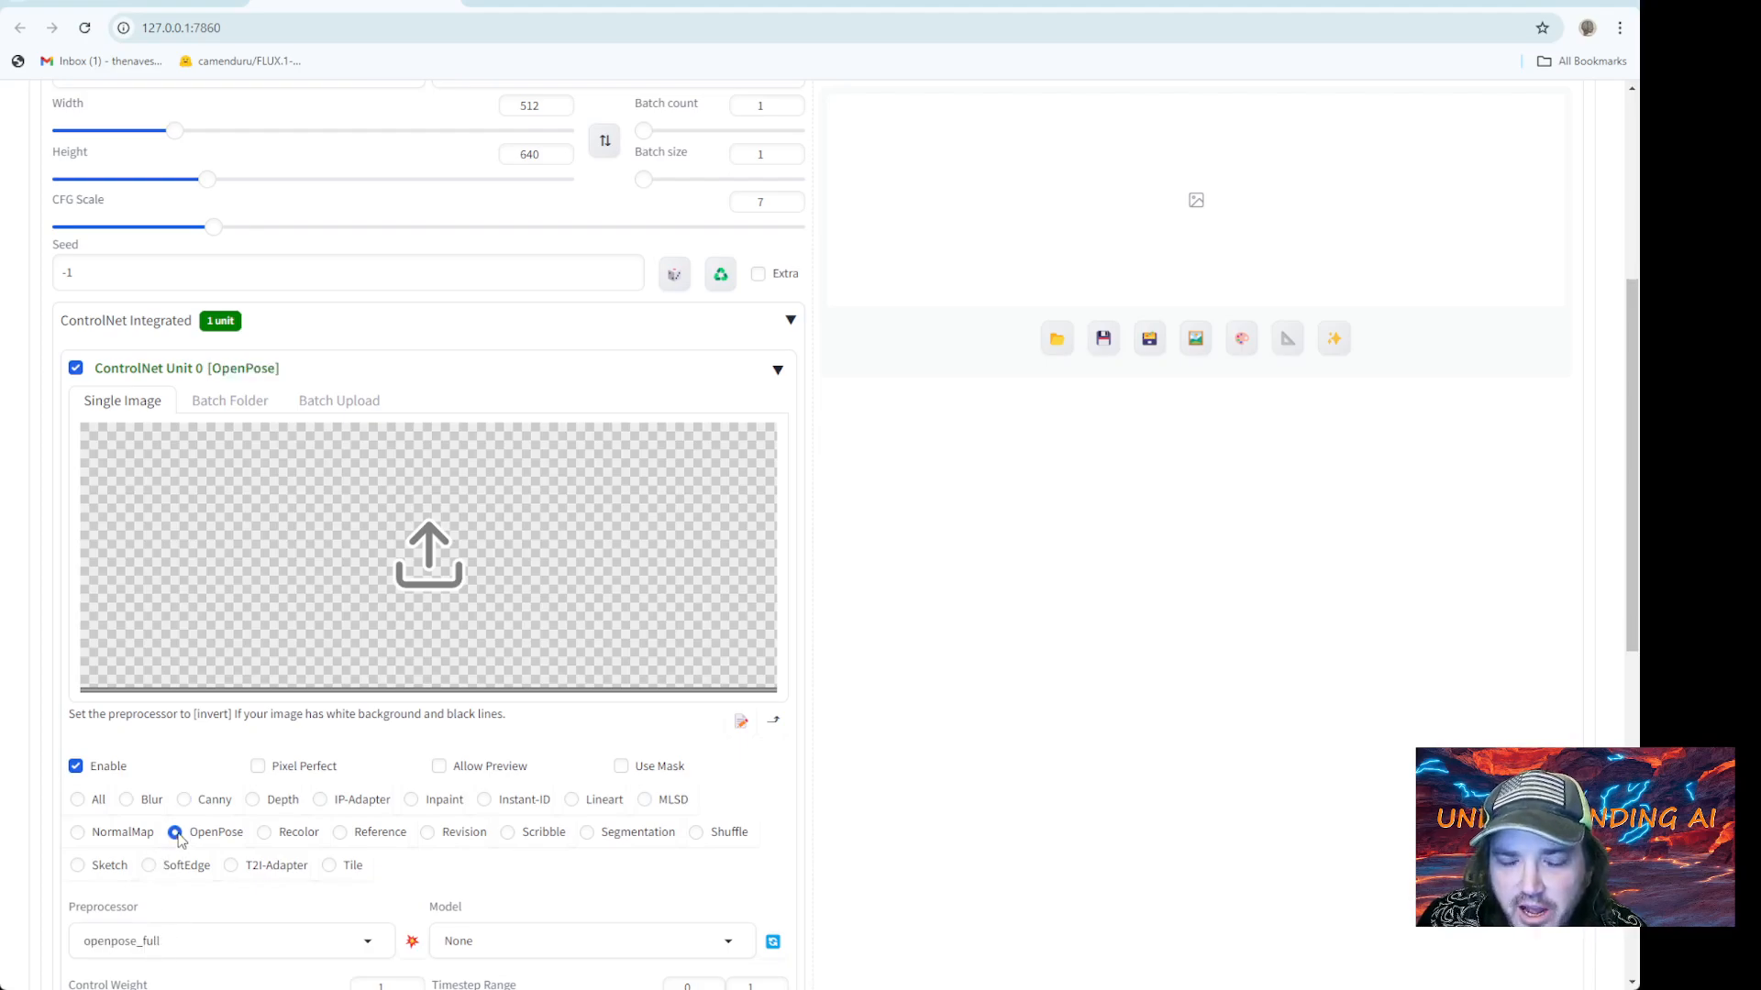
Check which models are available for the OpenPose control type in ControlNet Unit 0
scroll(477, 920, "down", 1)
left_click(557, 846)
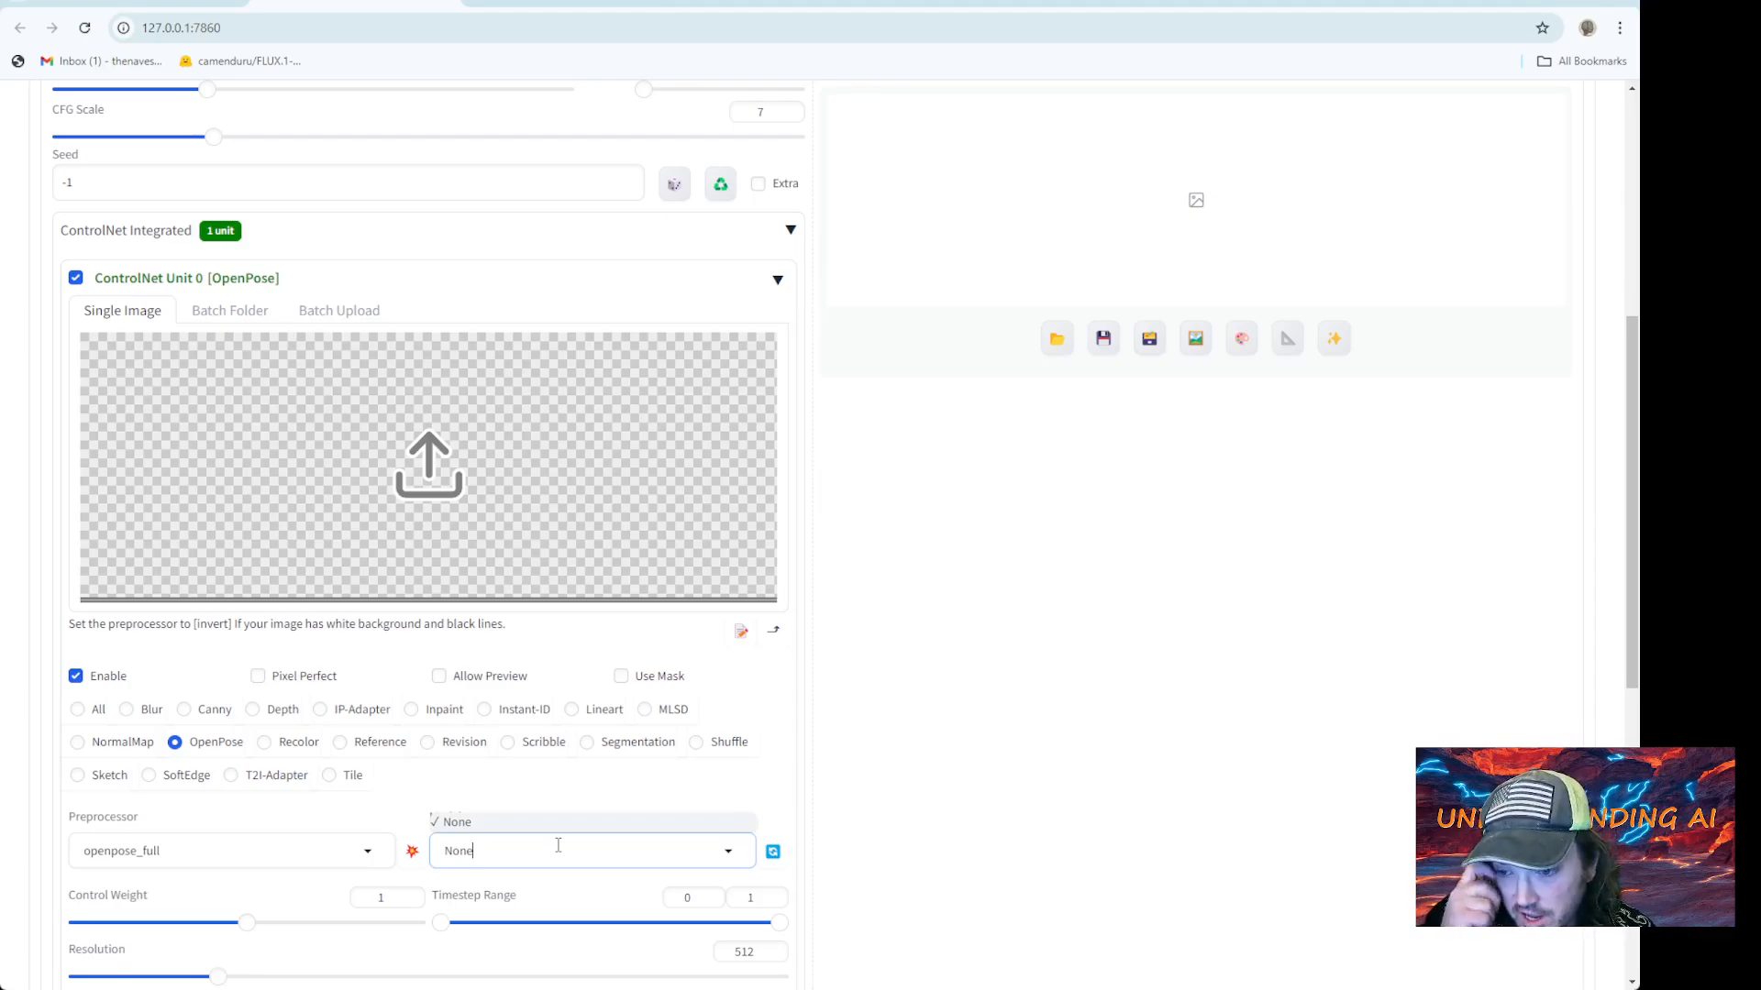
left_click(833, 798)
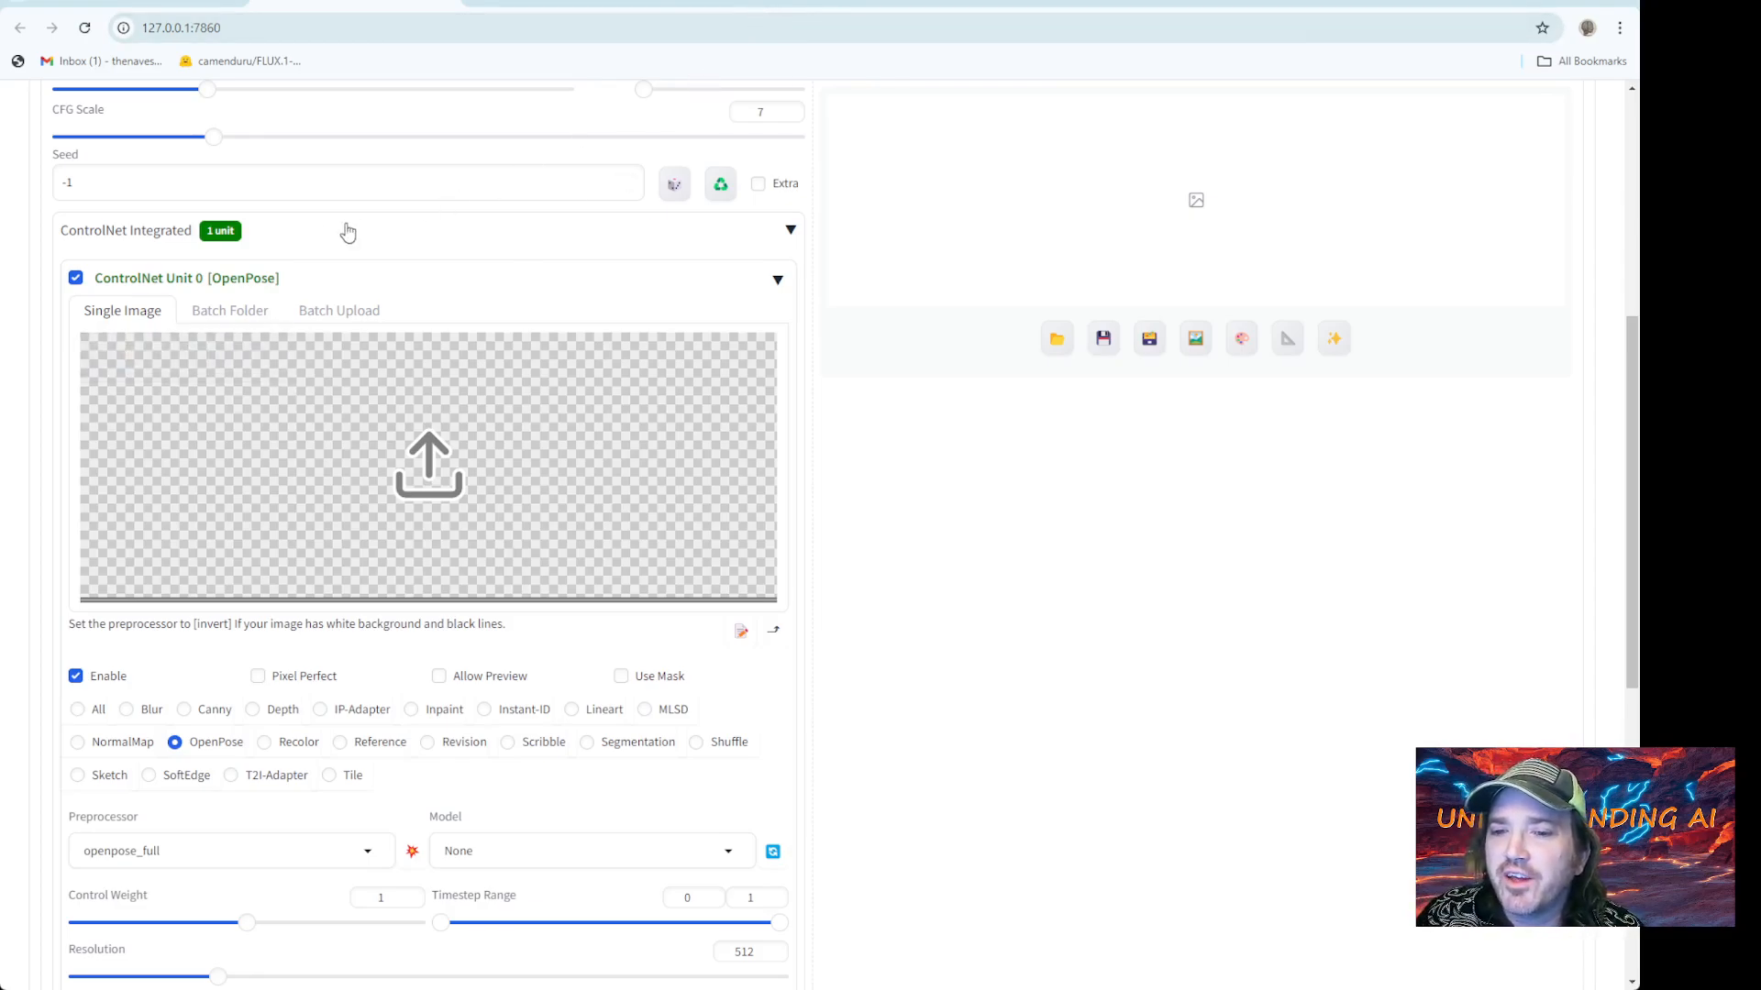
Examine the remaining ControlNet Unit 0 settings, comparing the Canny control type with OpenPose
scroll(338, 239, "up", 3)
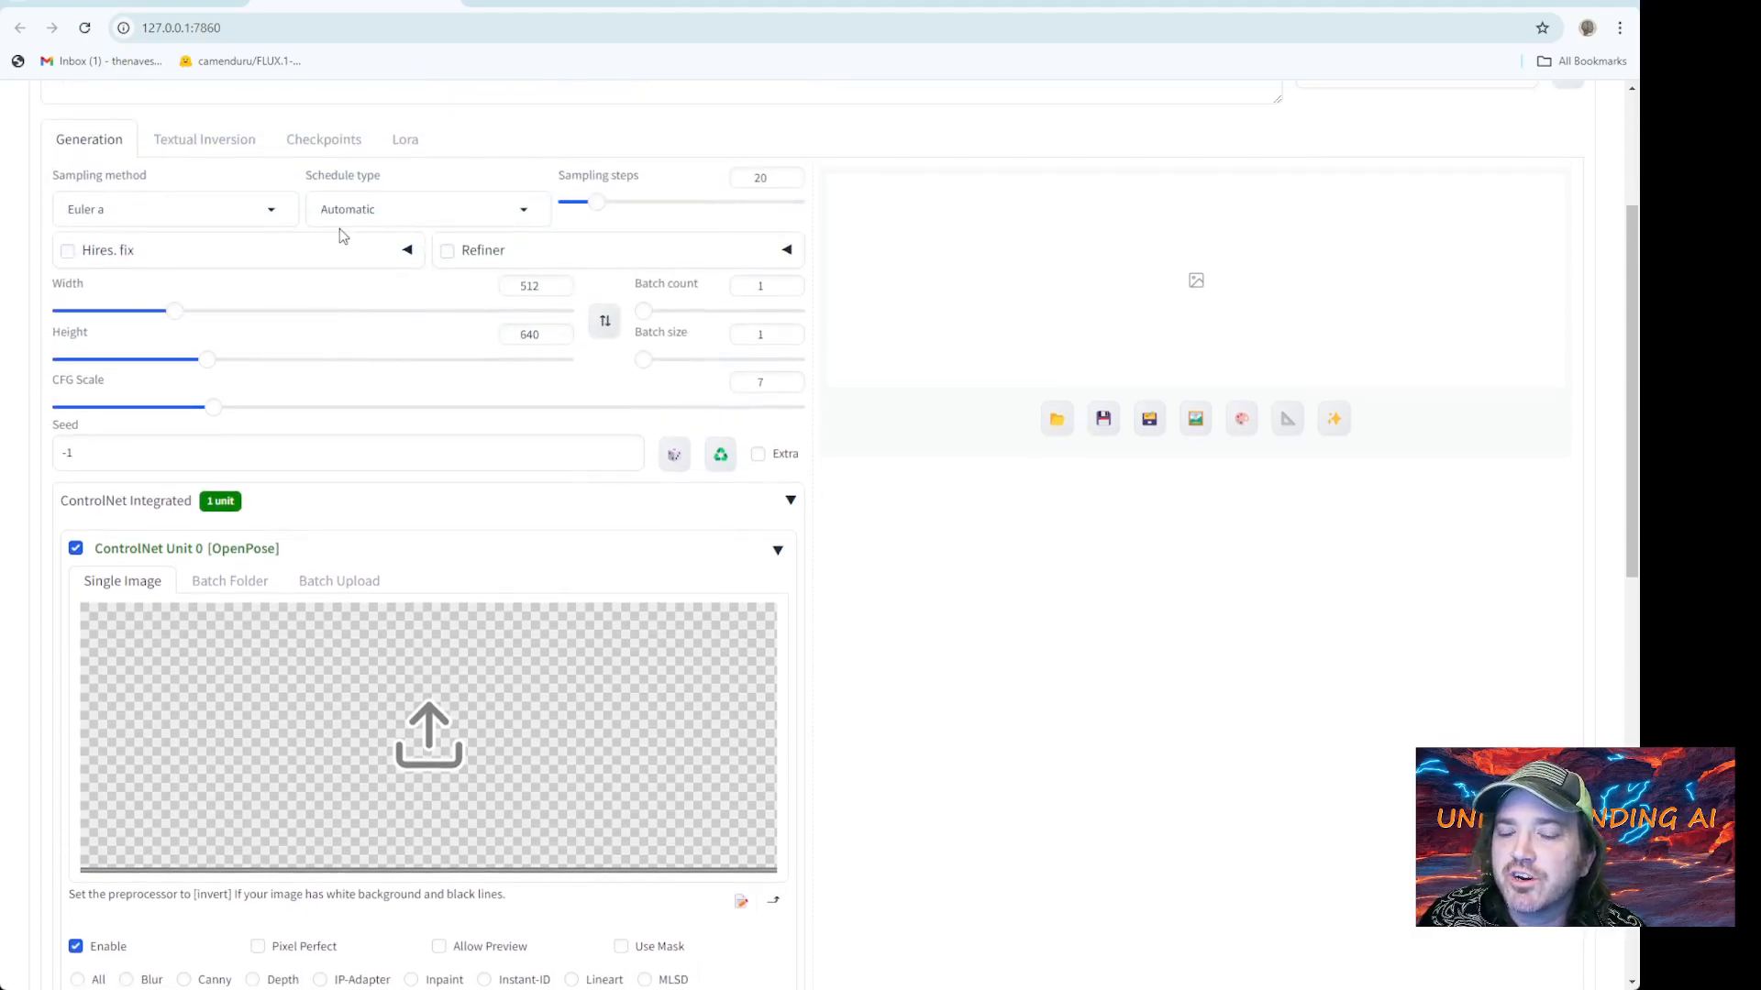
scroll(340, 235, "down", 7)
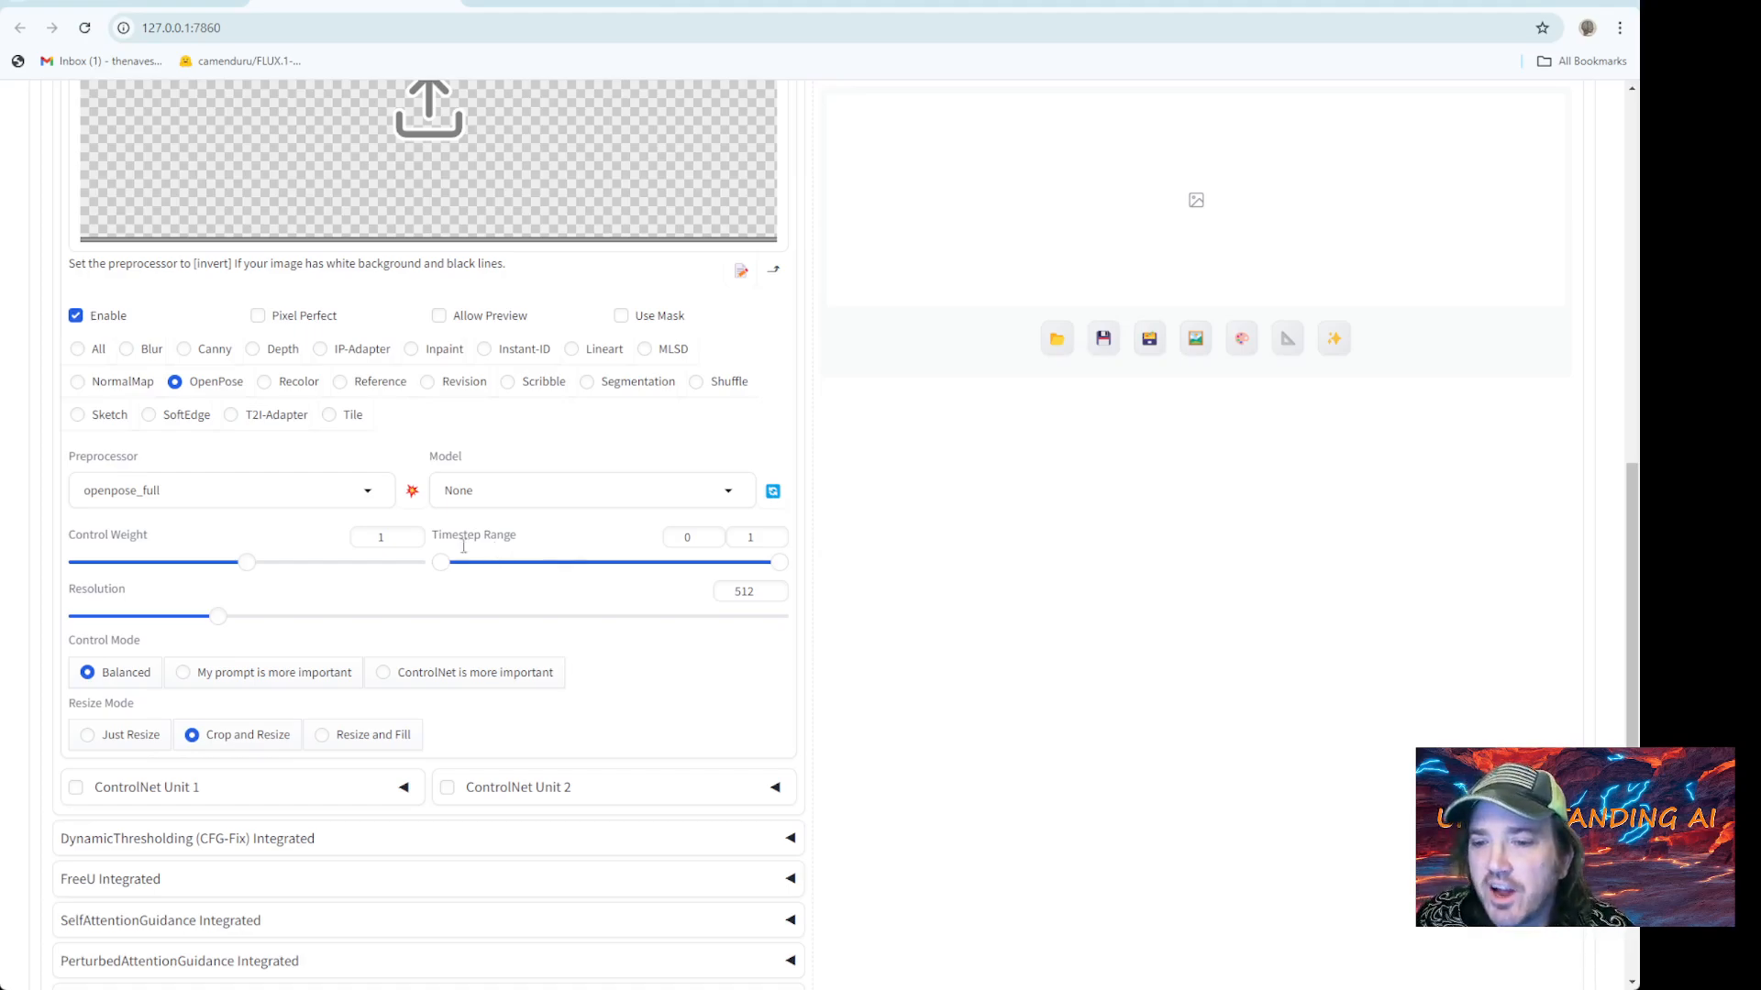
scroll(346, 572, "down", 2)
scroll(345, 573, "up", 4)
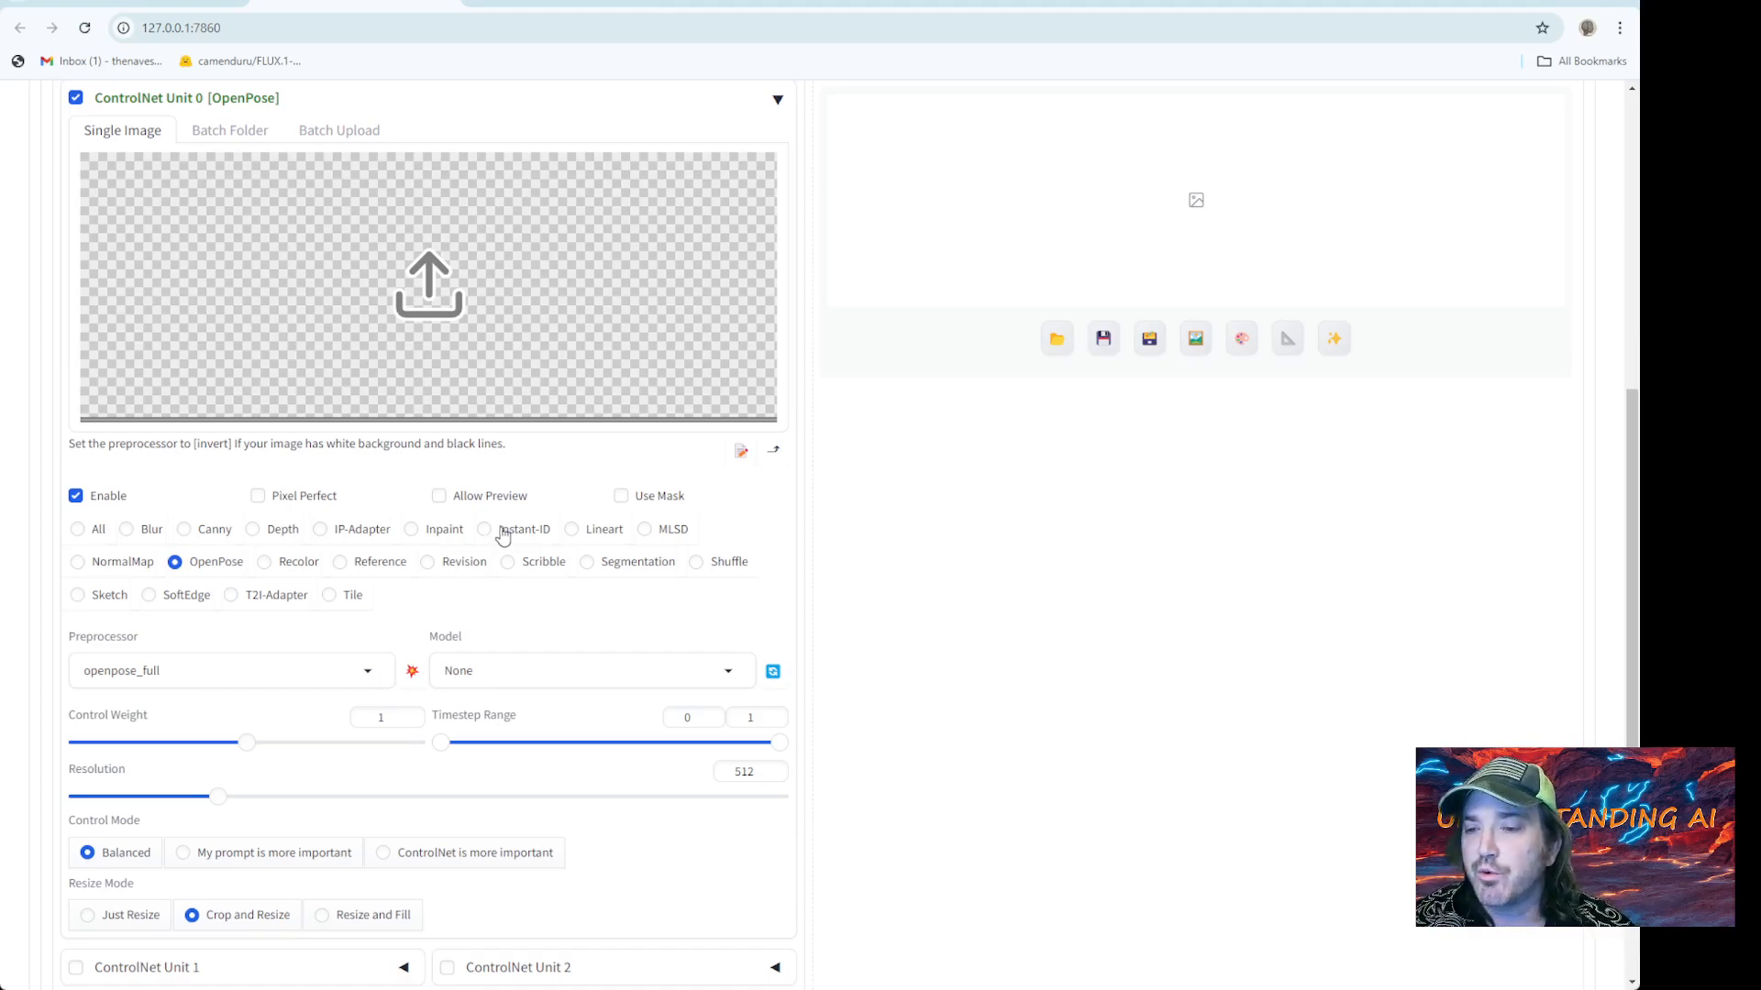
left_click(184, 529)
left_click(176, 562)
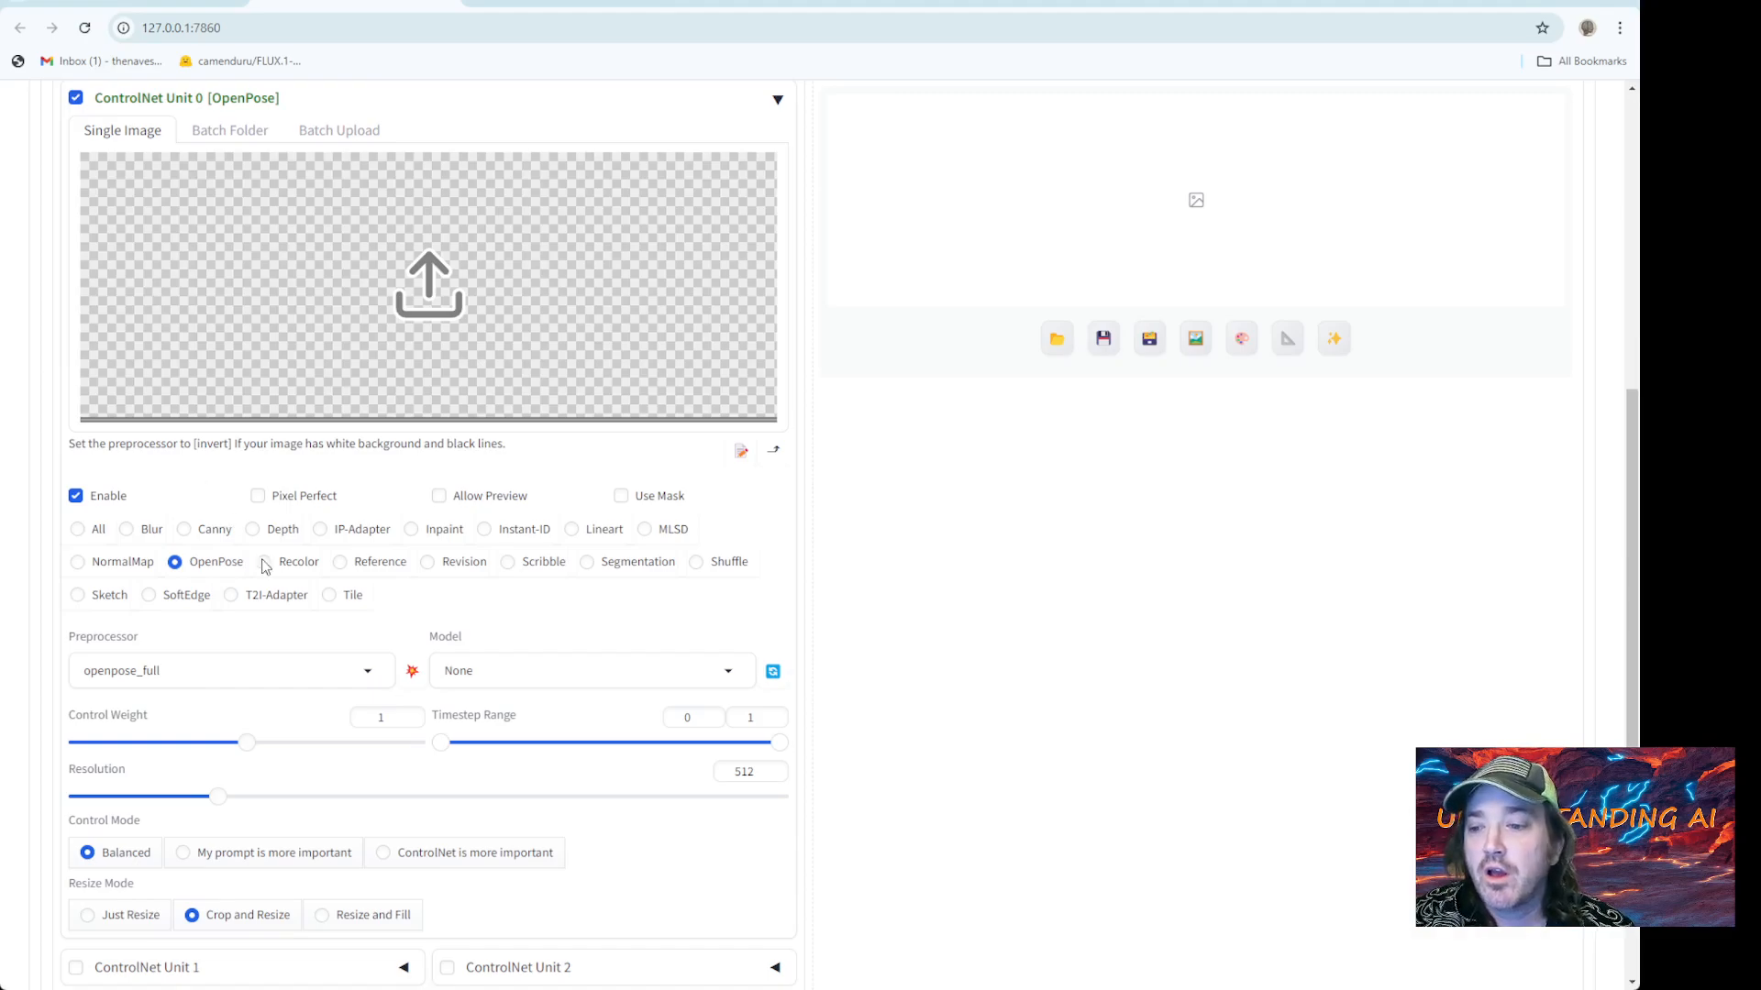
scroll(394, 598, "up", 3)
scroll(395, 598, "down", 2)
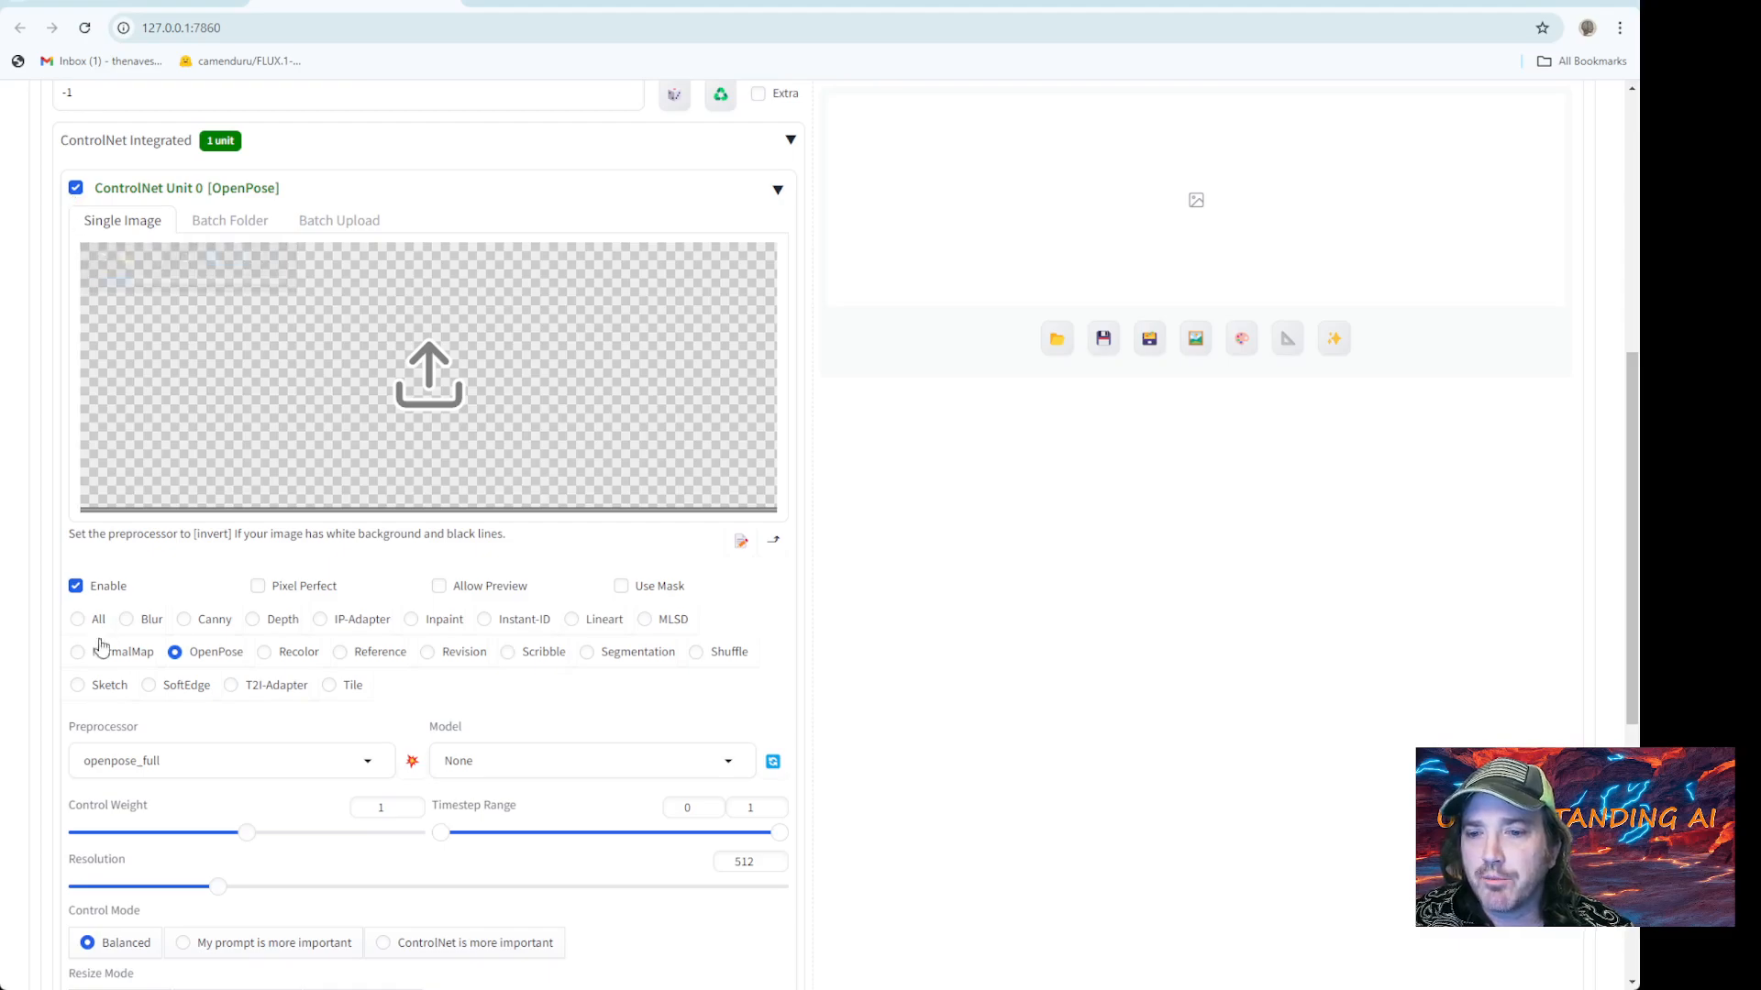
Generate an image from the prompt "a viking woman" with the negative prompt "nsfw"
scroll(101, 647, "up", 7)
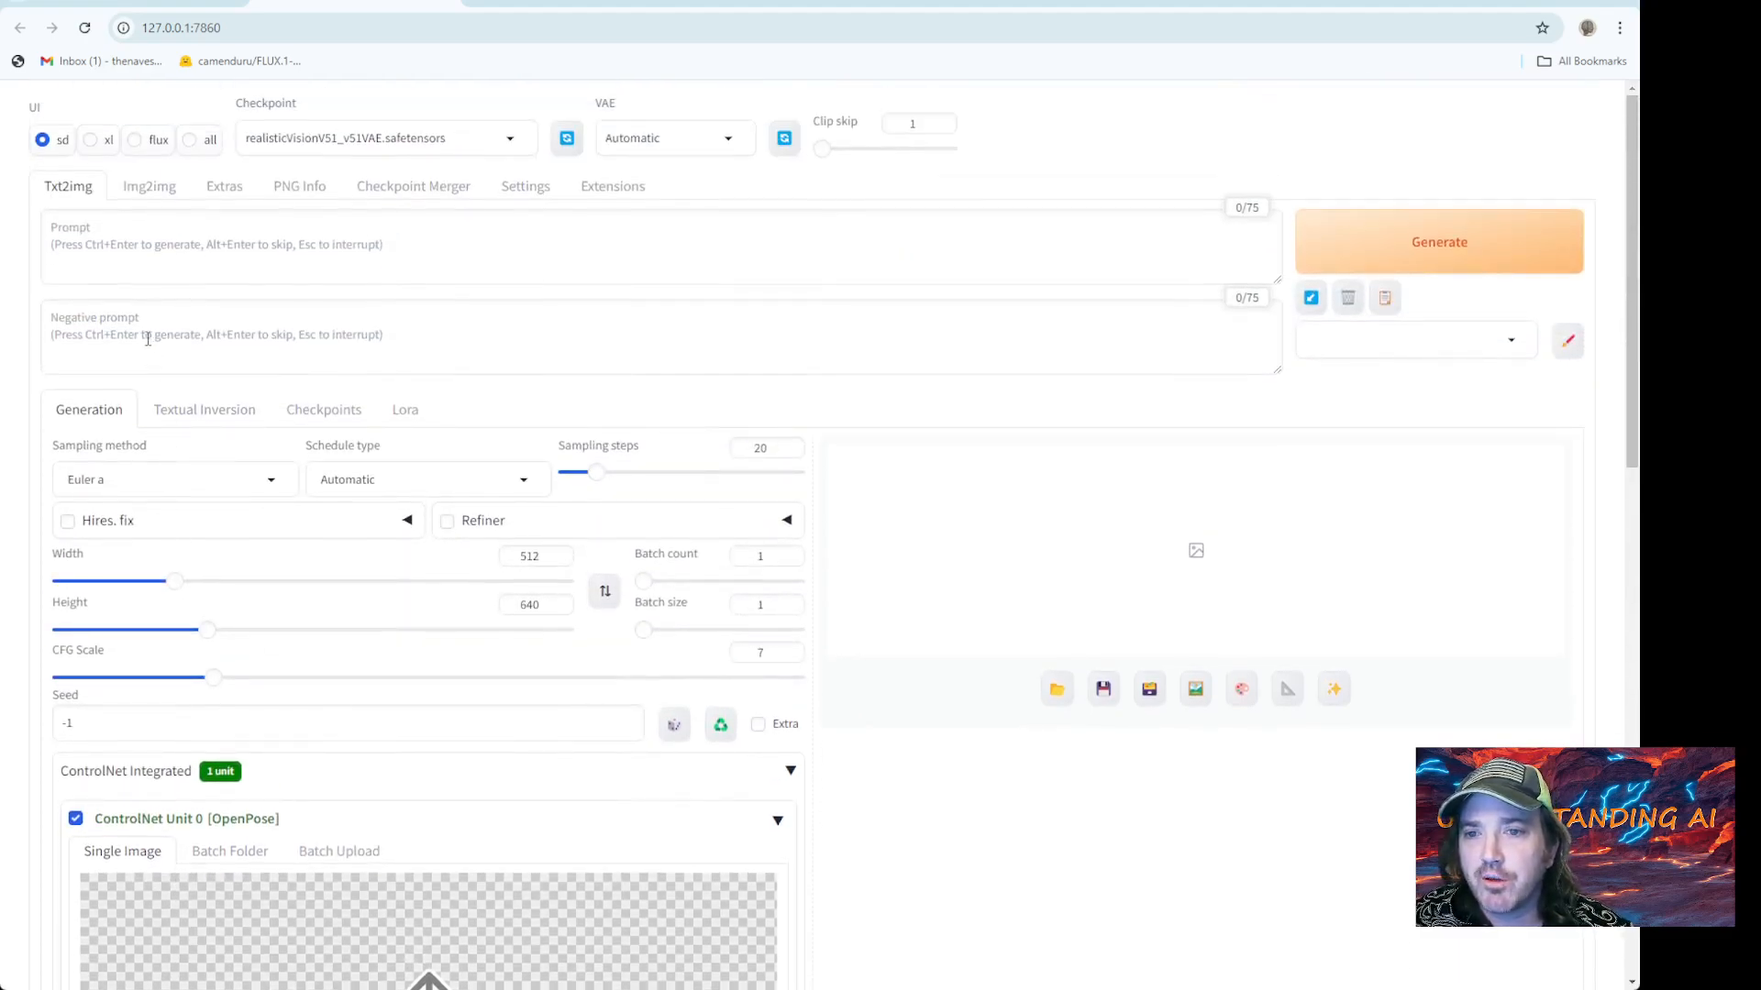
left_click(148, 340)
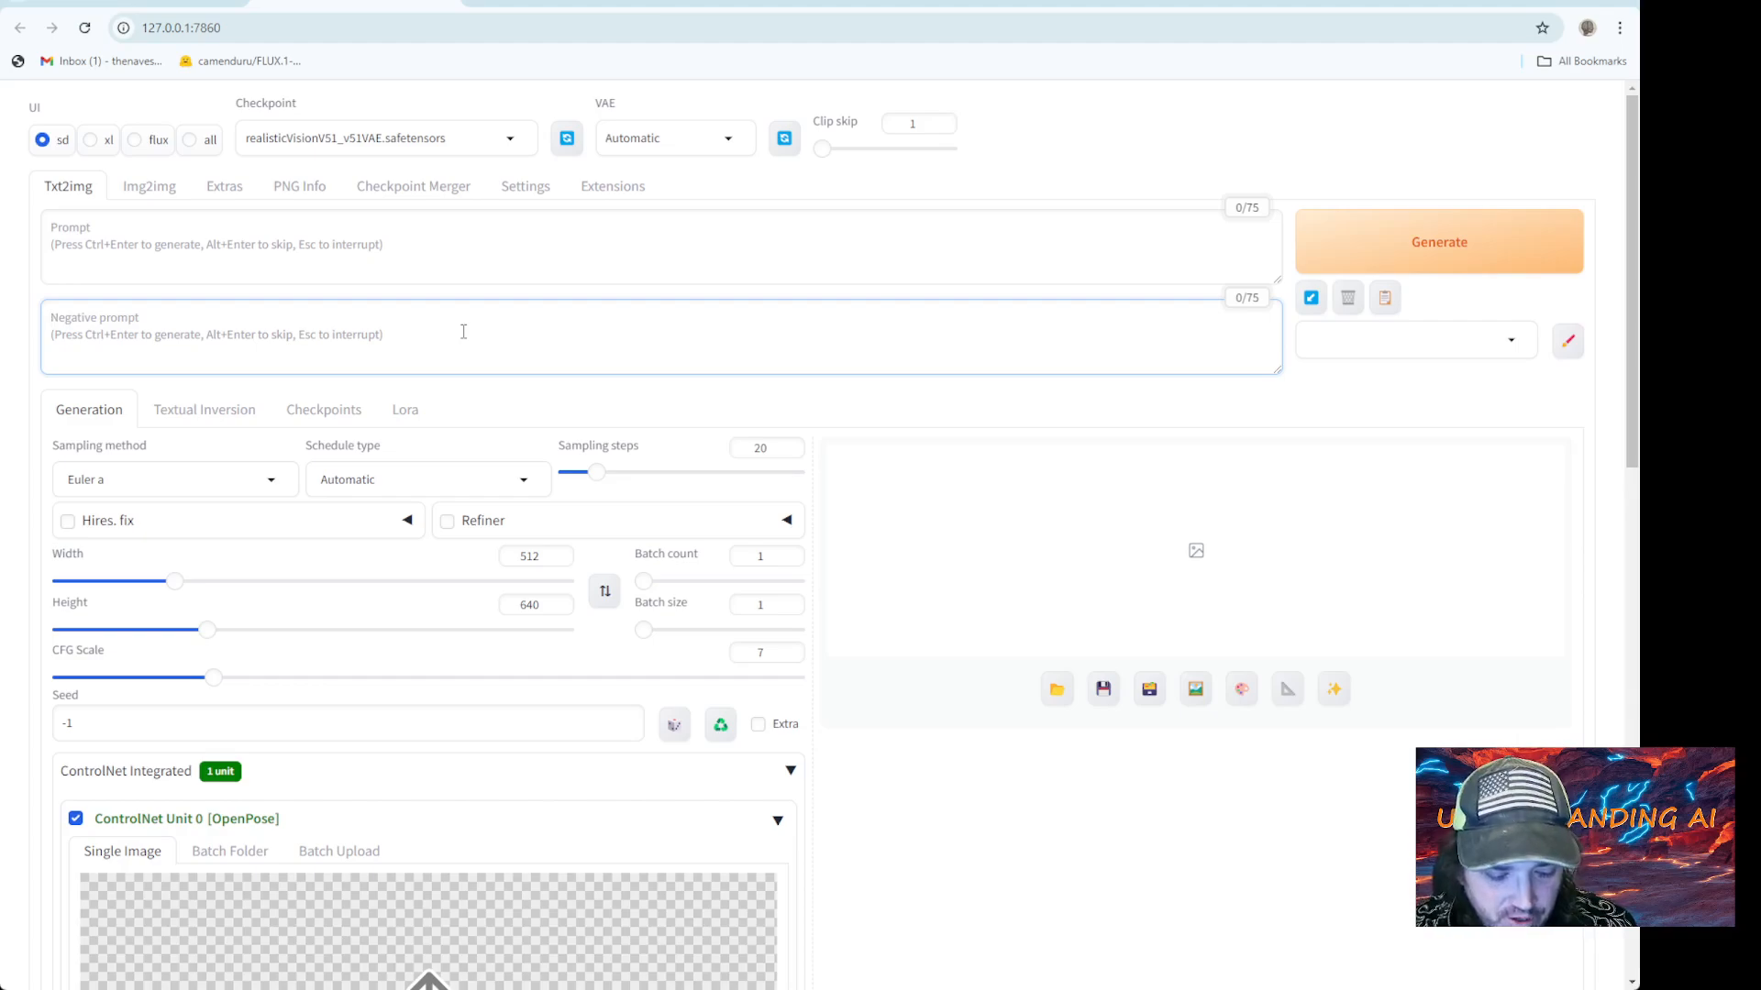
left_click(415, 240)
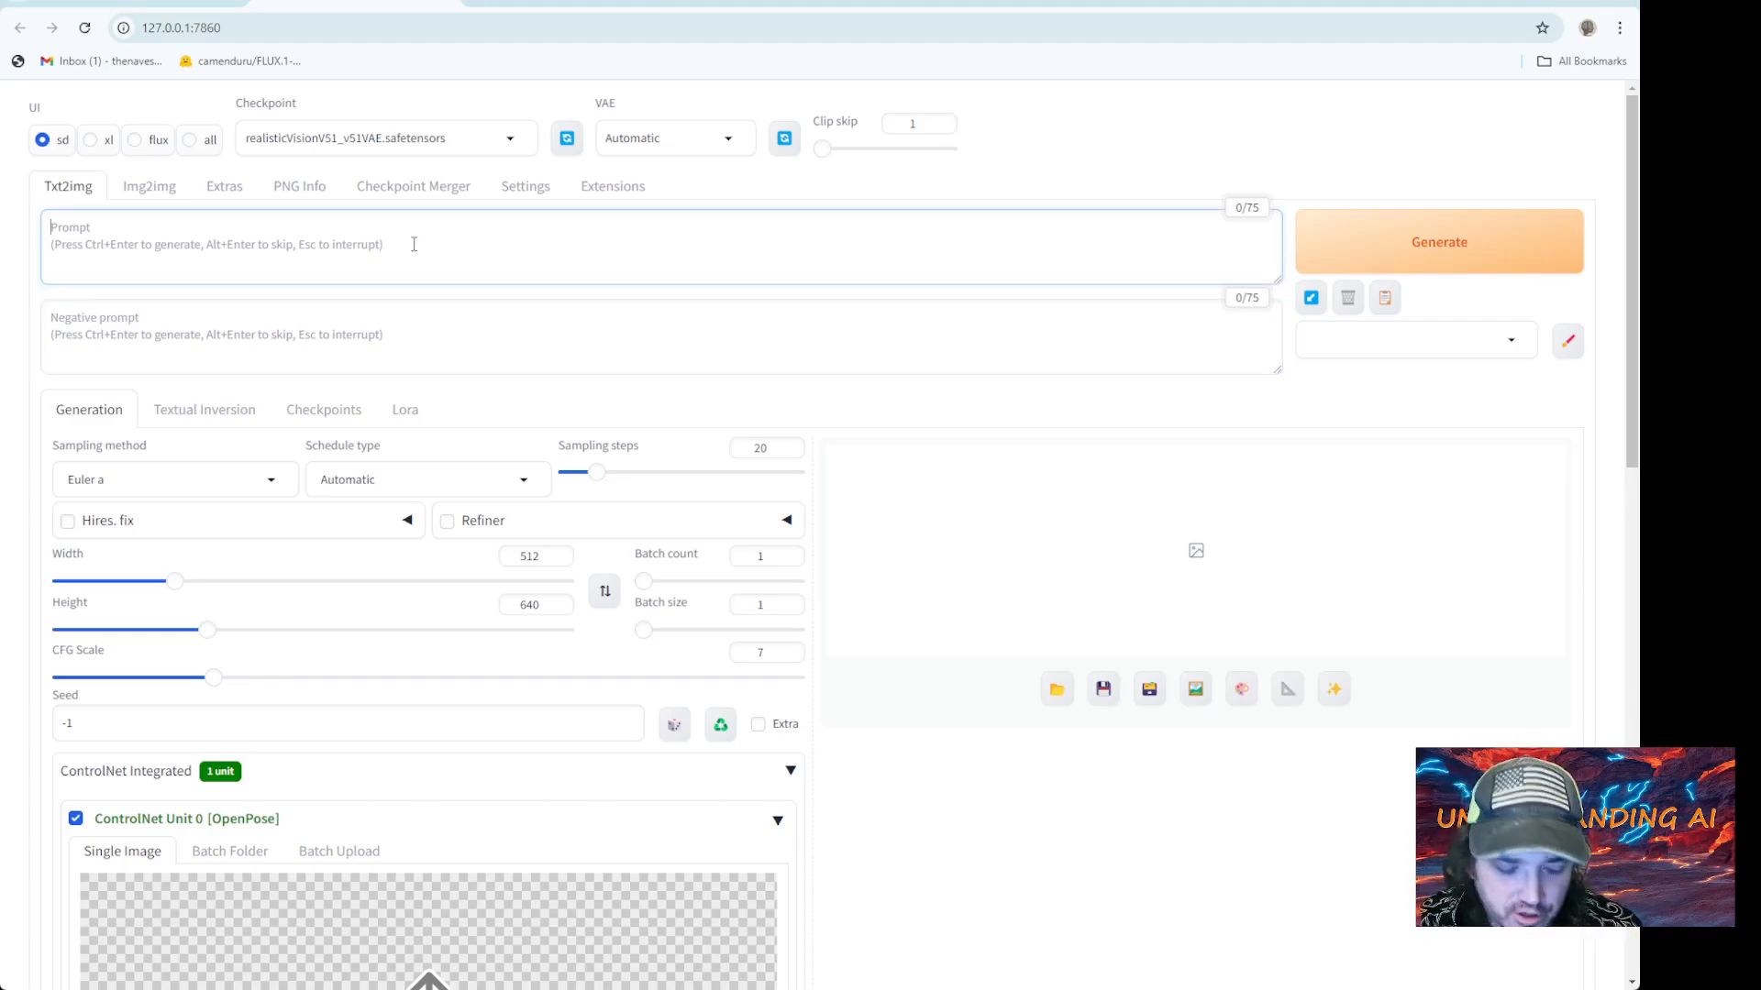
type("a viking woman")
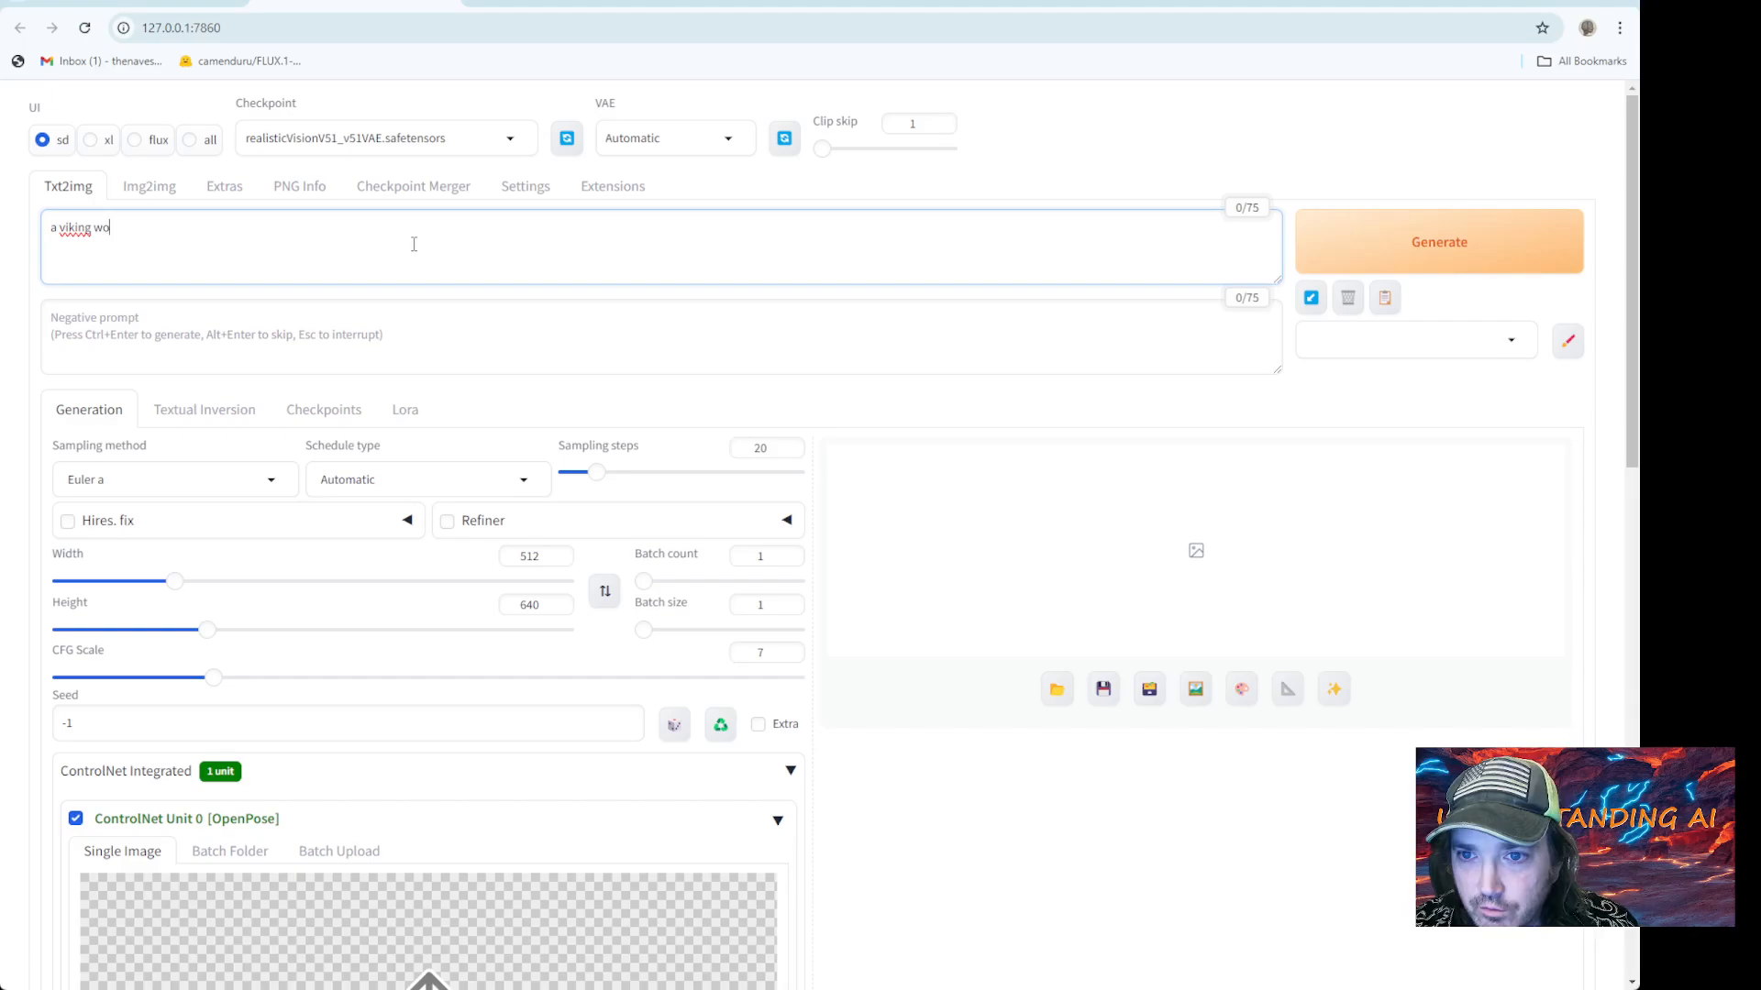
left_click(286, 342)
type("nsfw")
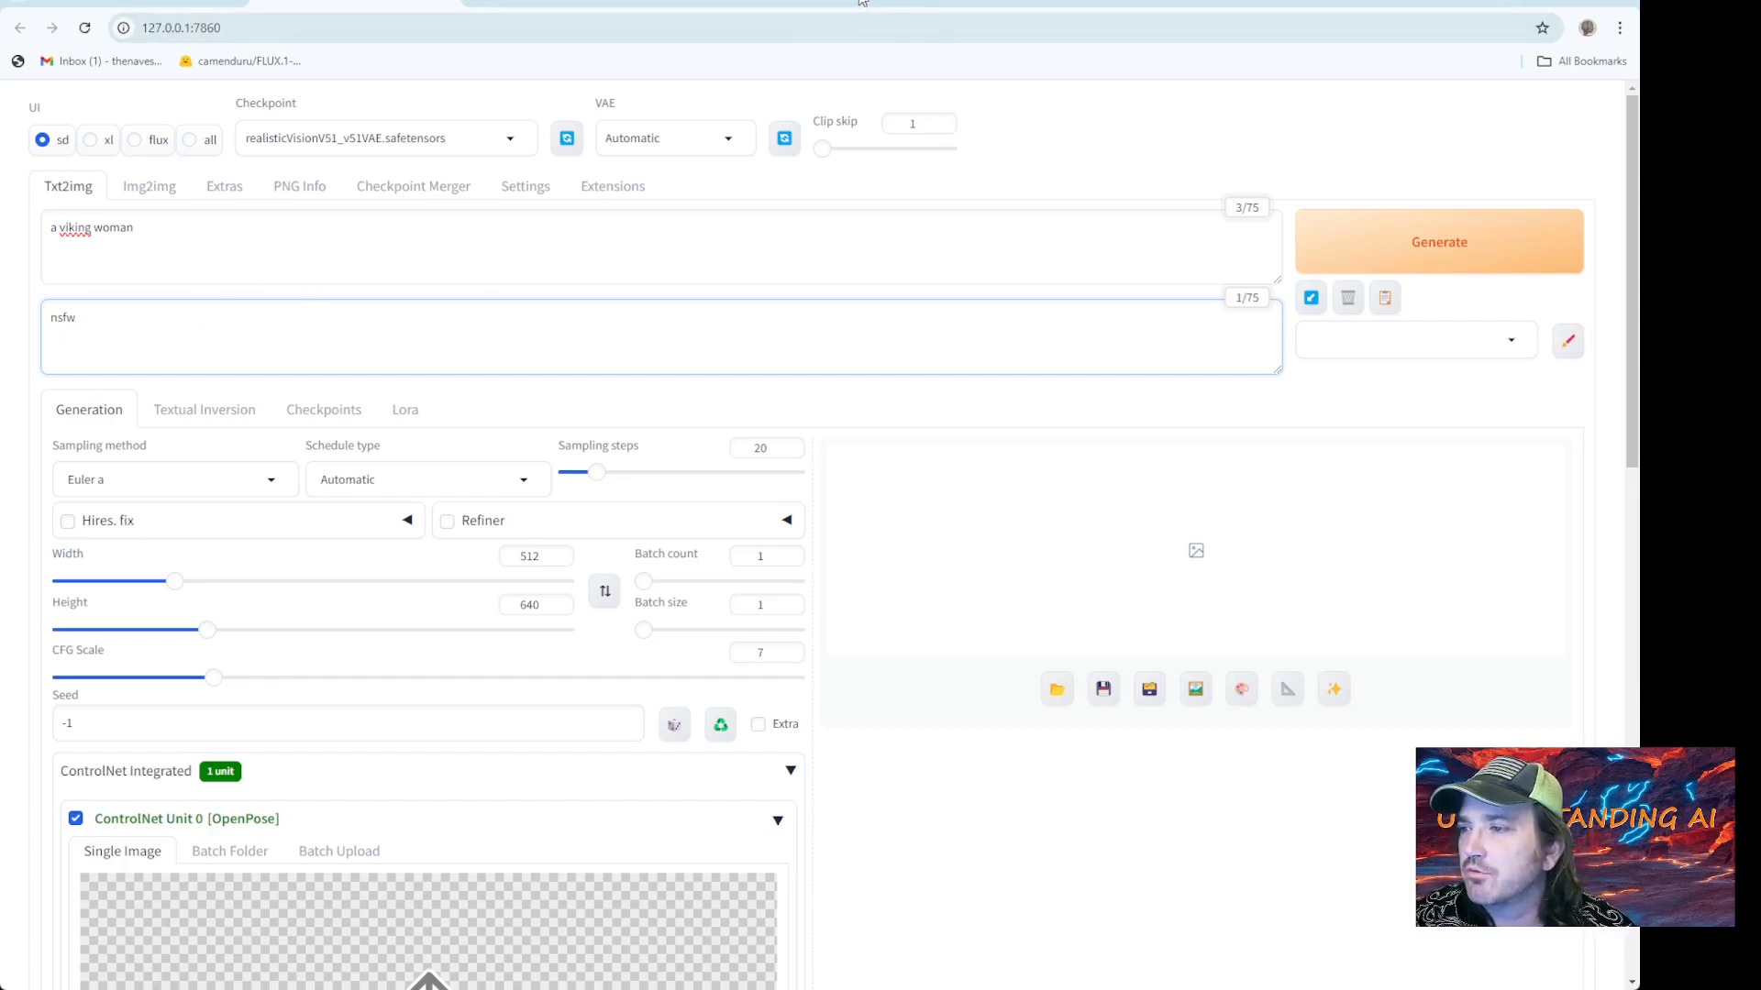
left_click(1387, 256)
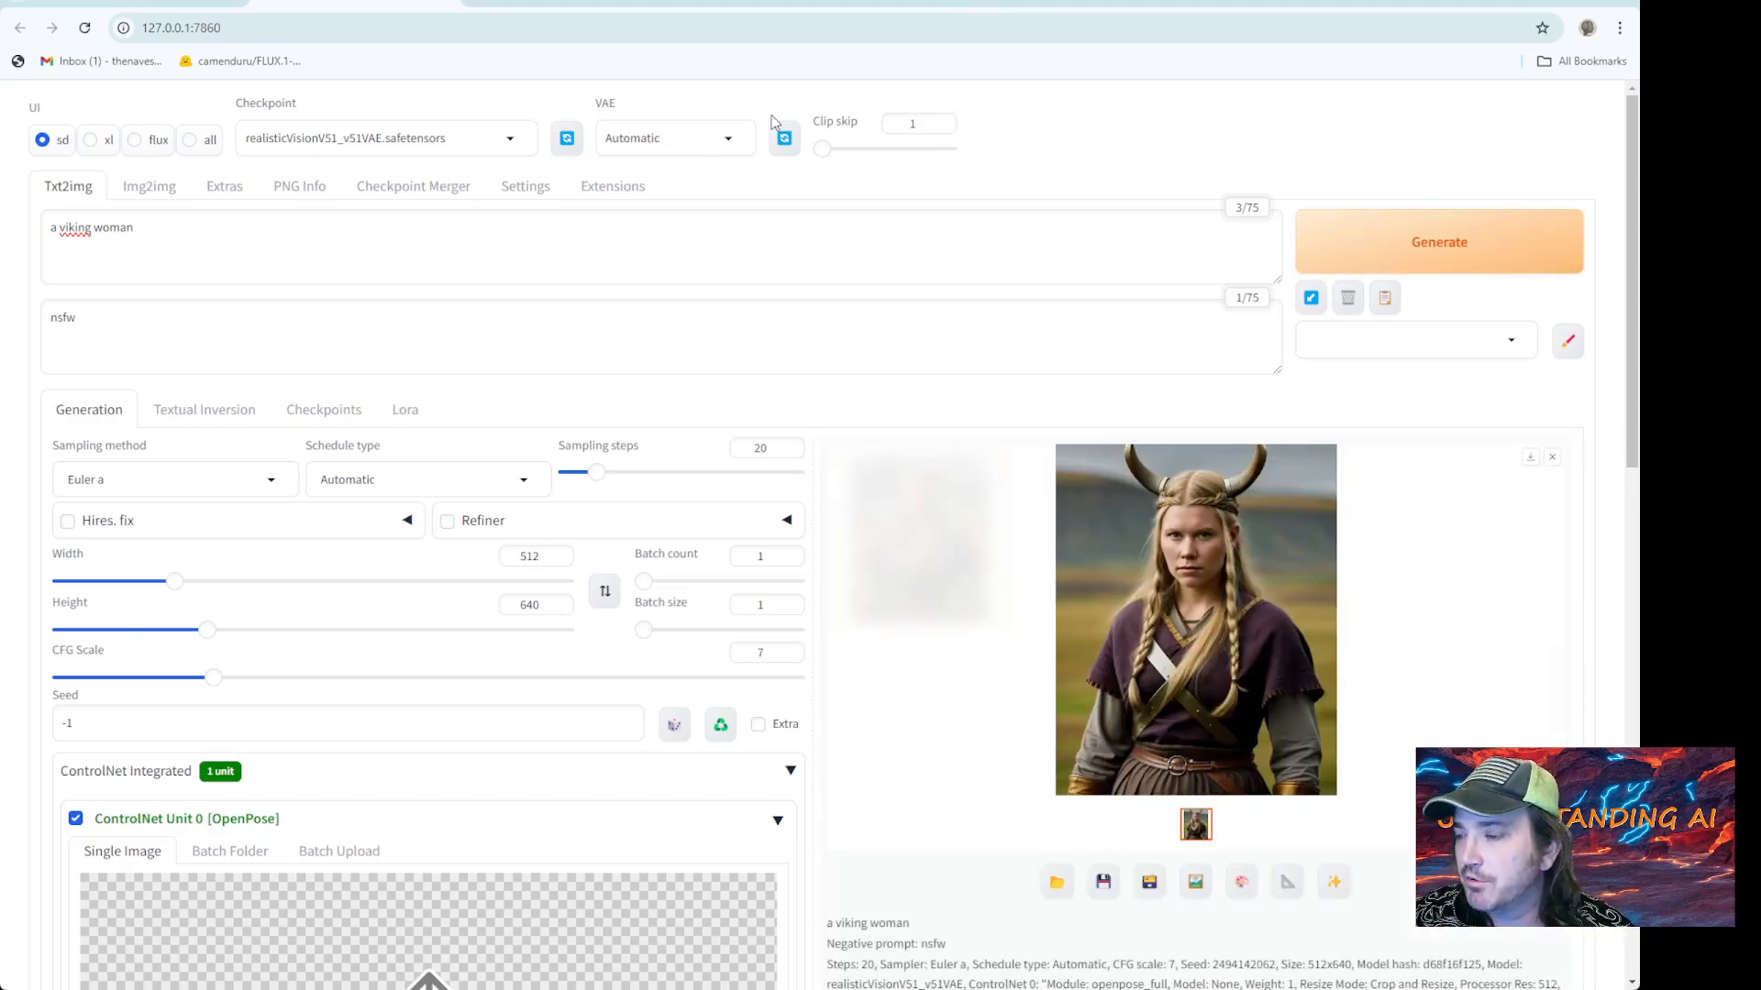
scroll(741, 339, "down", 1)
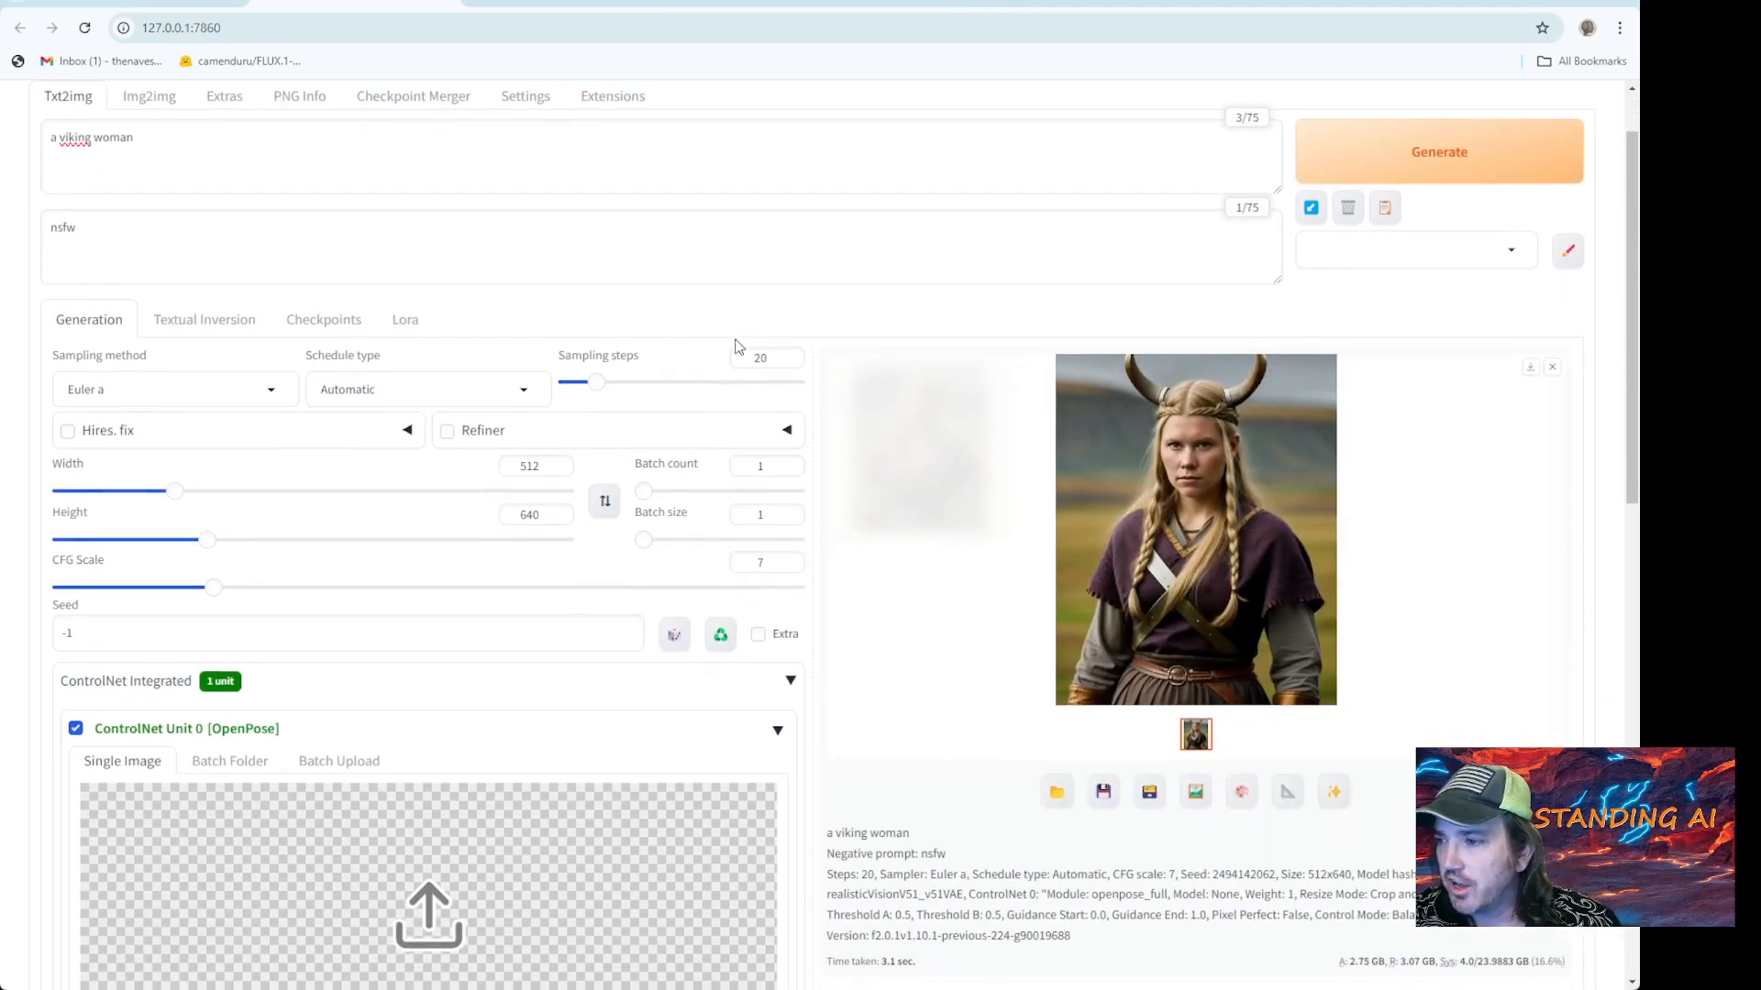
scroll(752, 409, "down", 4)
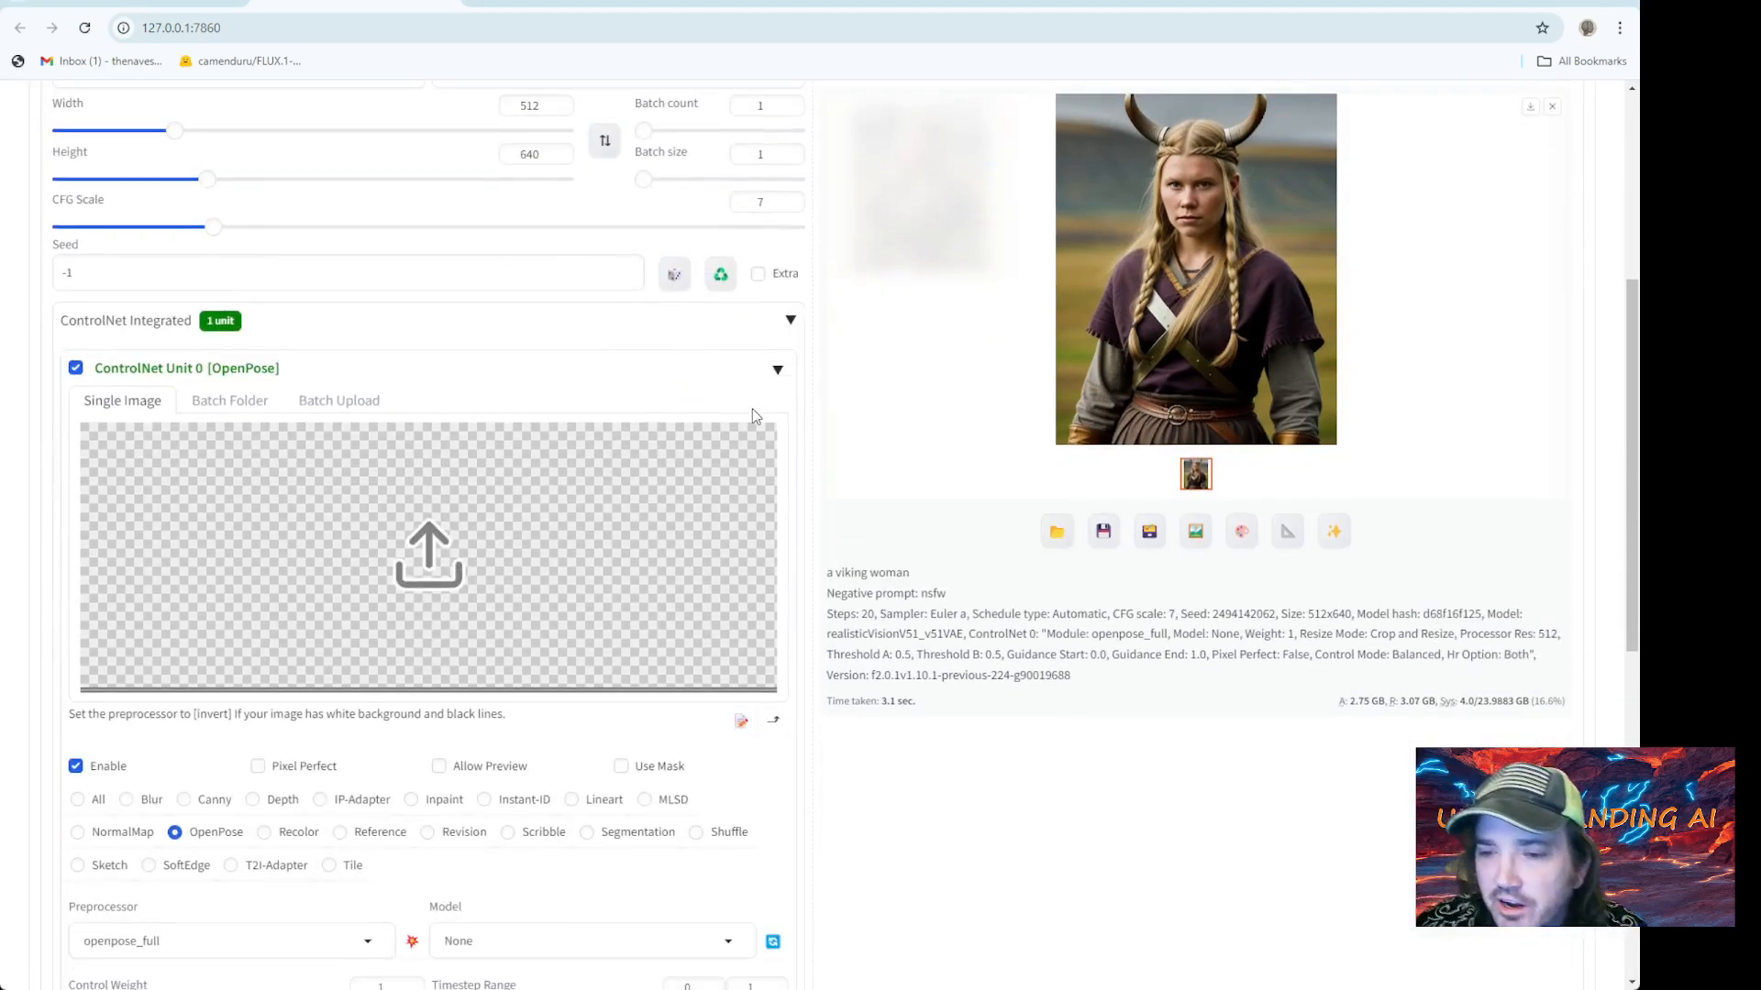
scroll(404, 637, "down", 3)
scroll(404, 637, "down", 4)
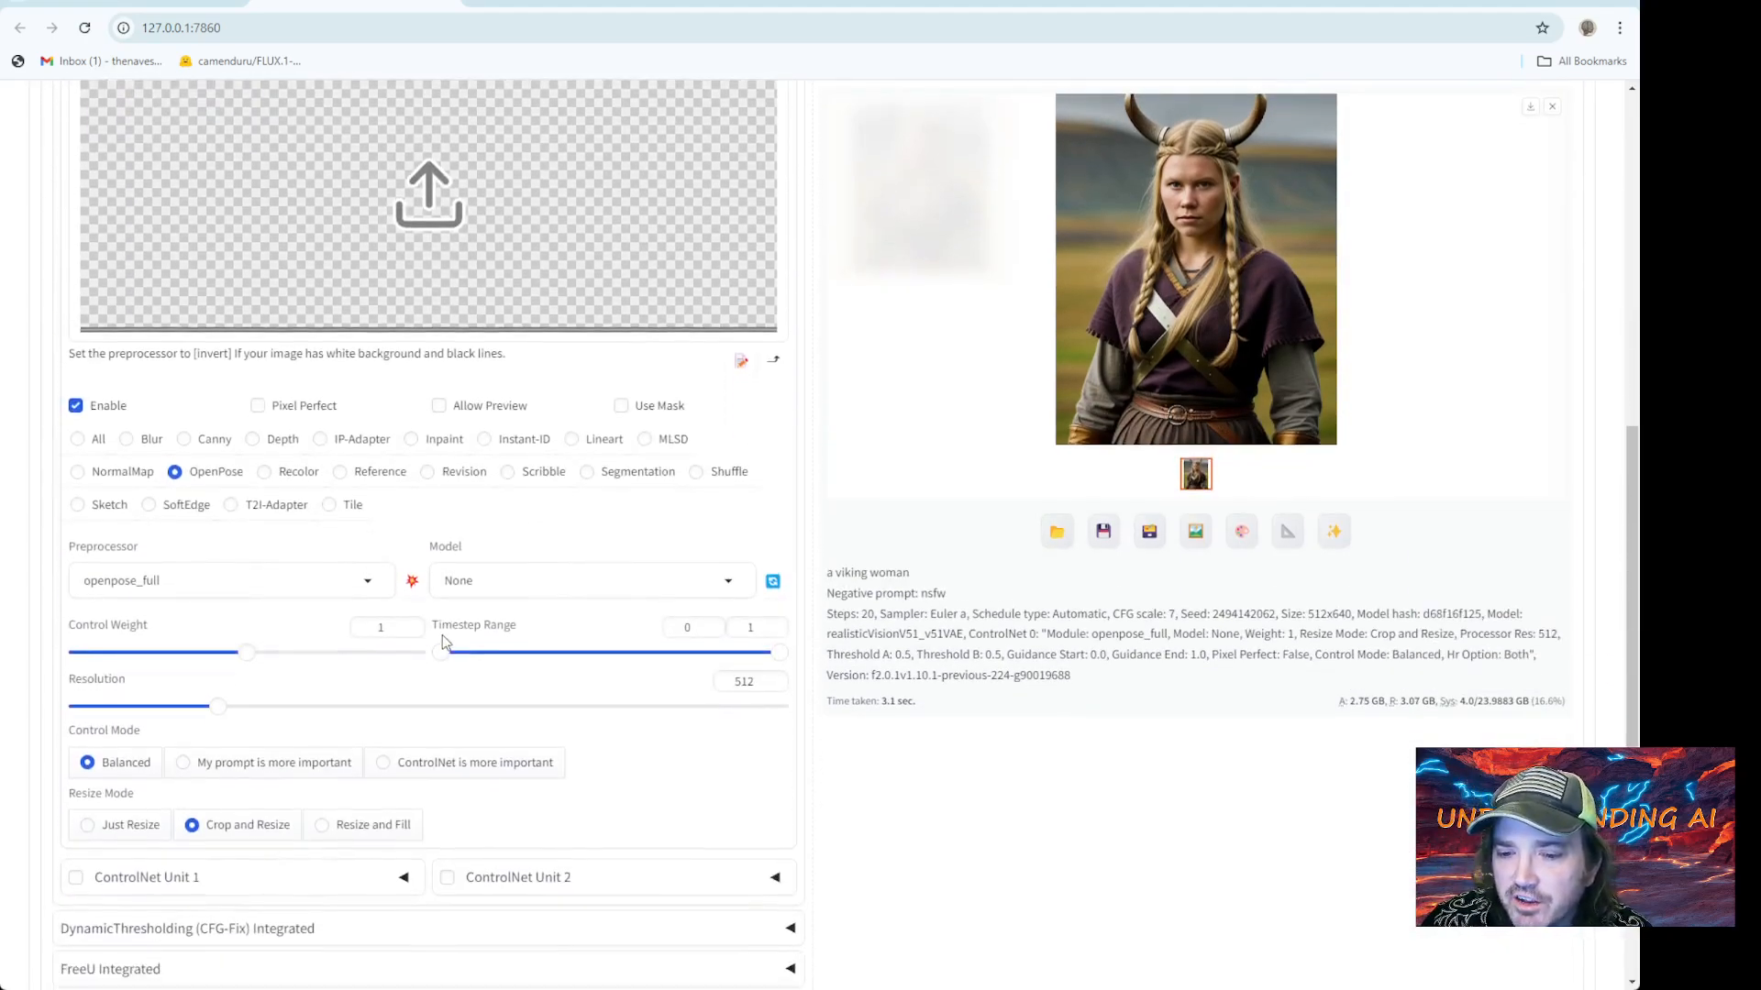
scroll(442, 634, "up", 5)
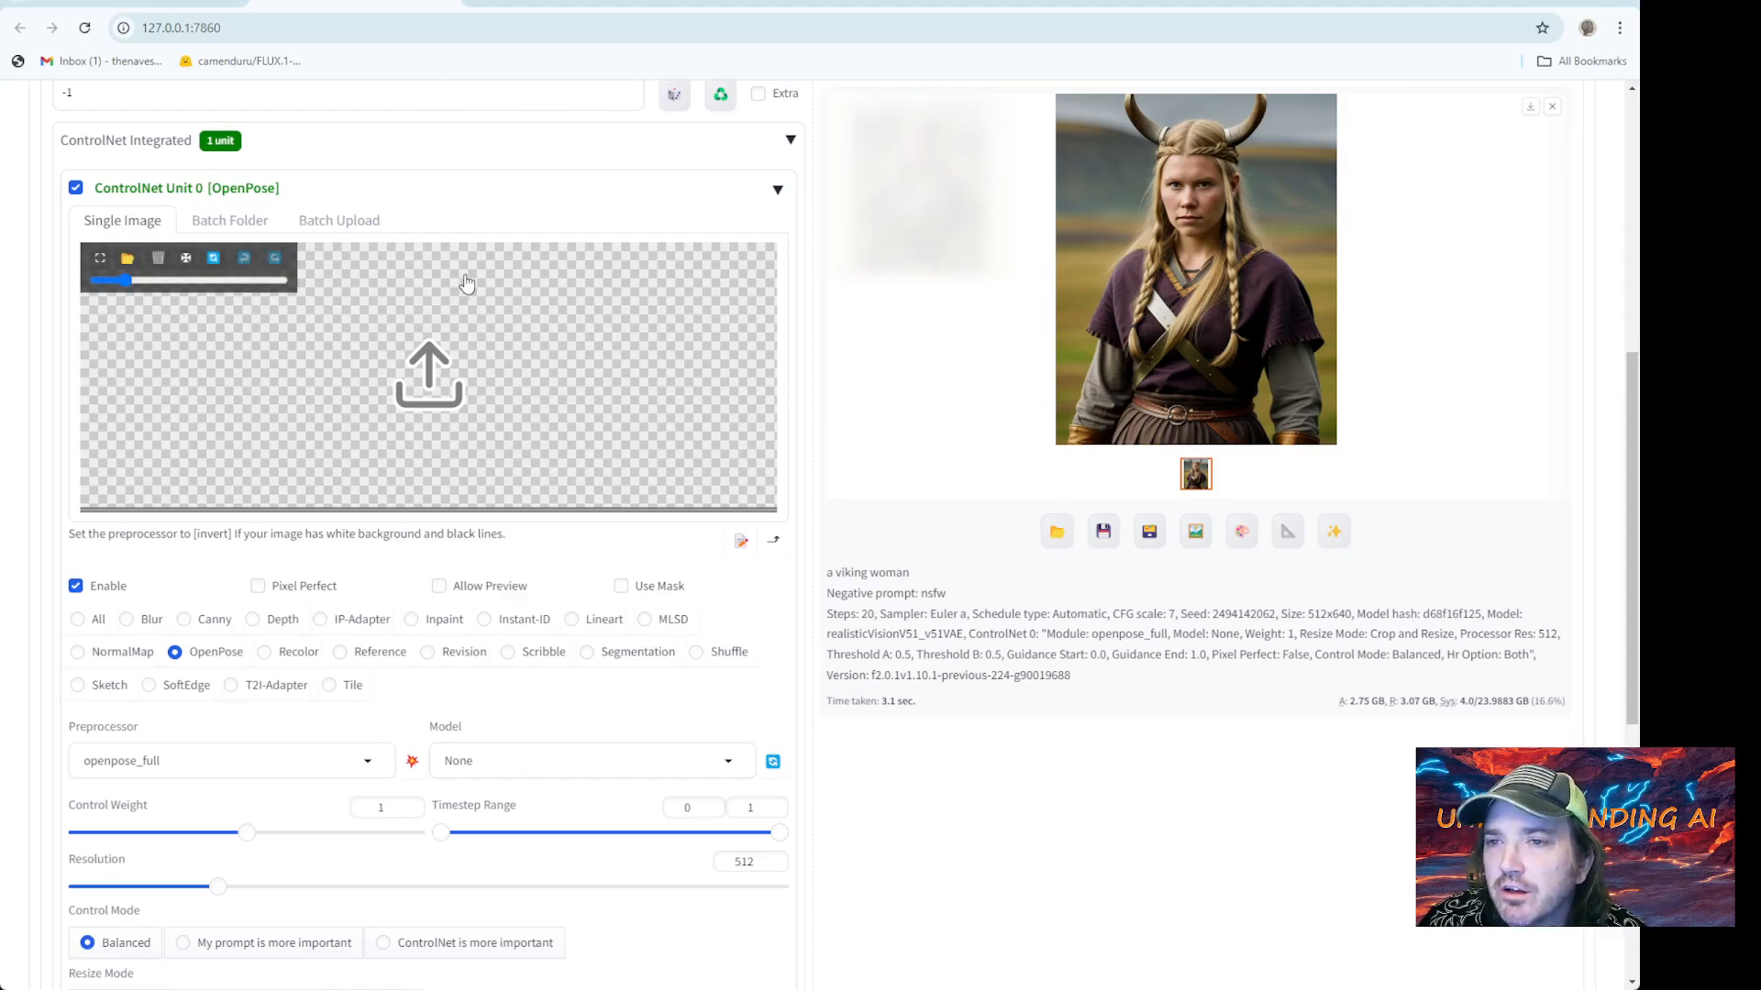
Search the web for "illyasviel controlnet-v1-1" in the browser tab showing the Forge GitHub page
left_click(575, 5)
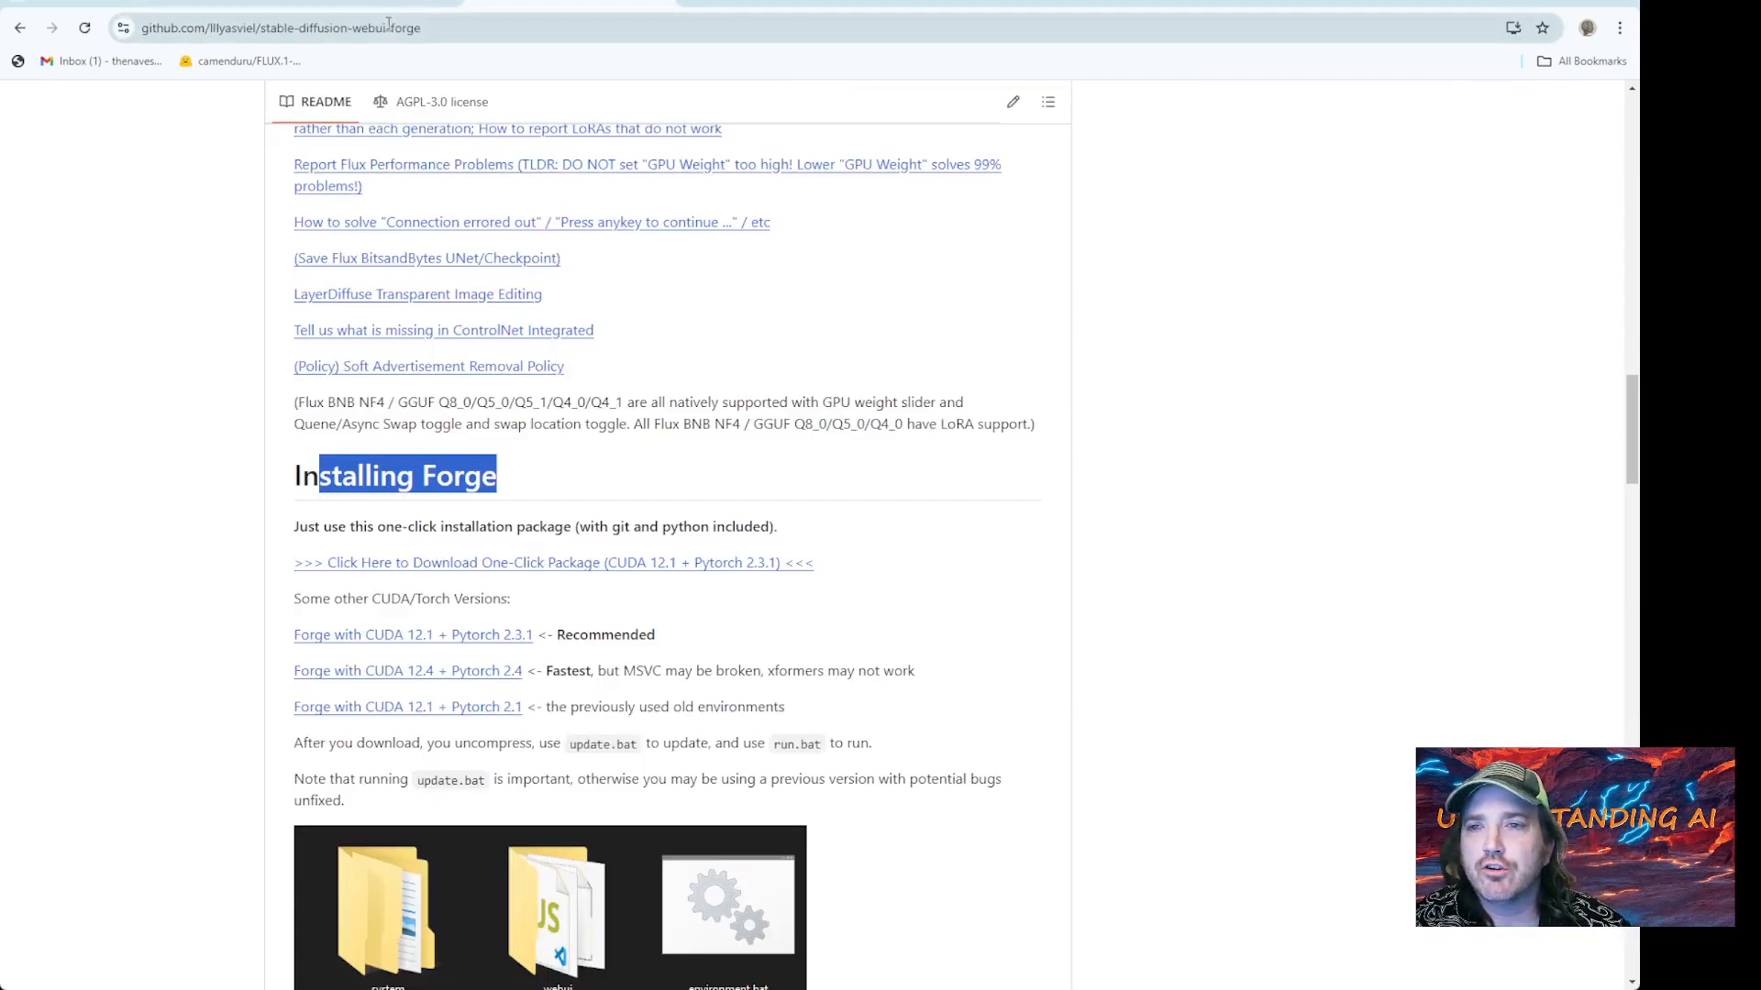
left_click(450, 28)
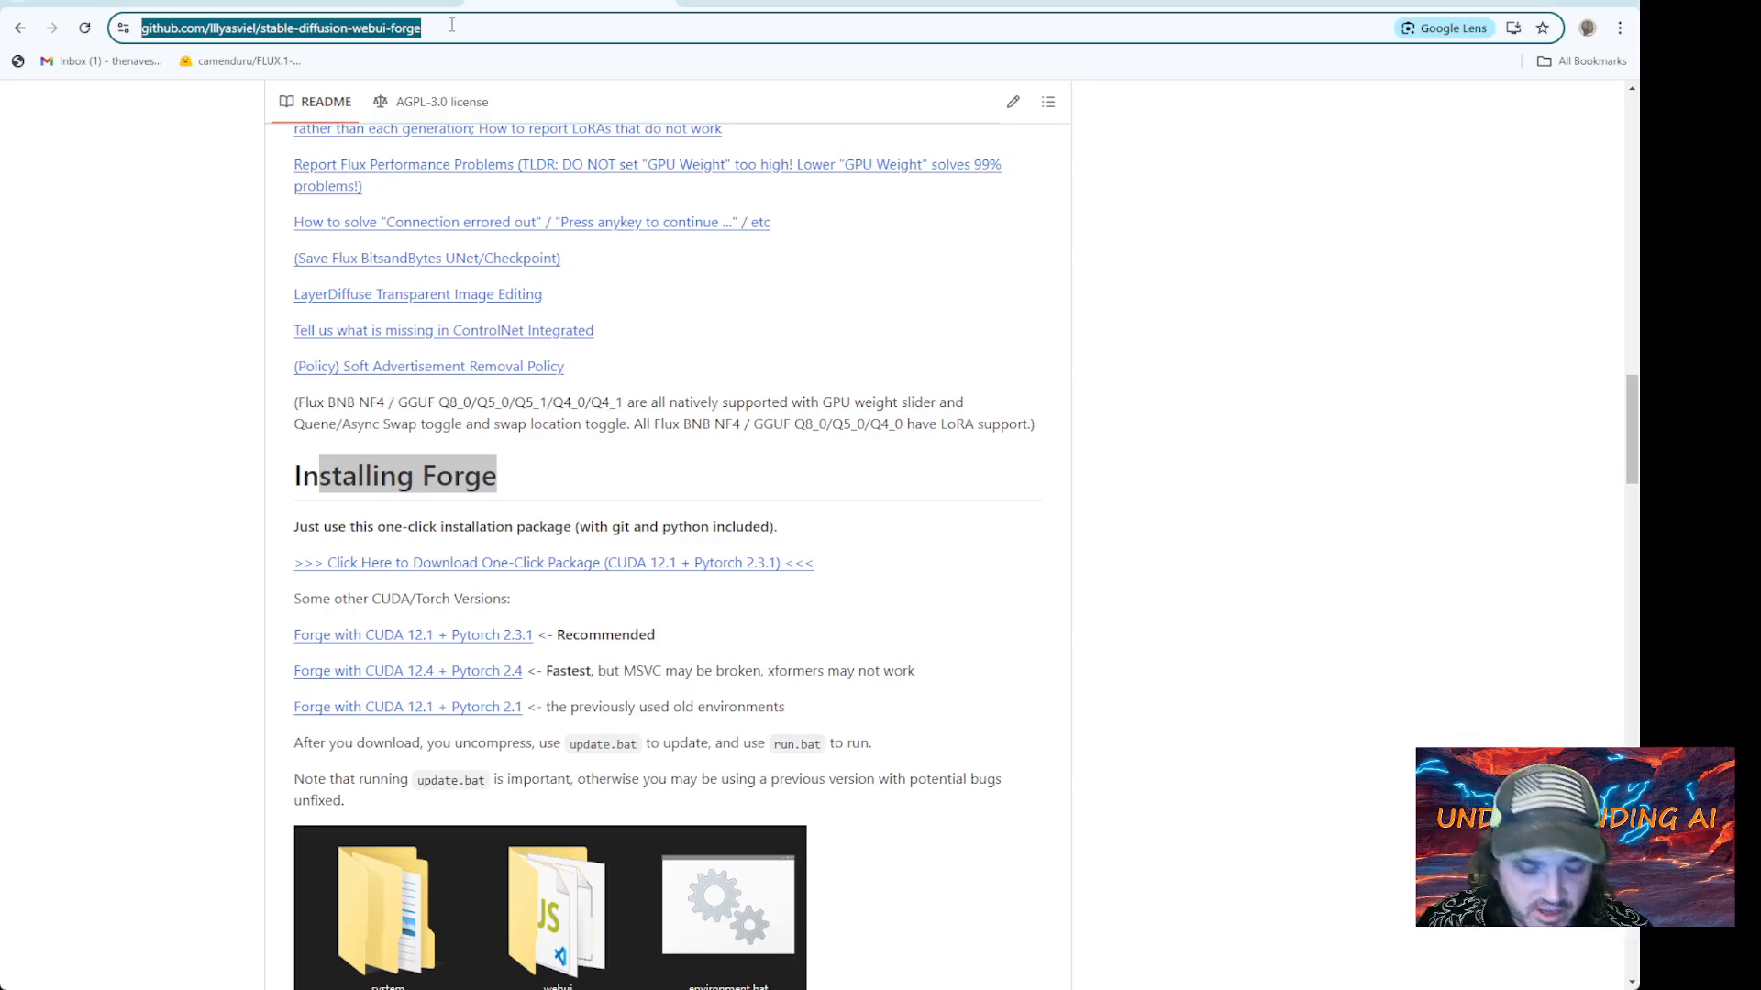
type("ill")
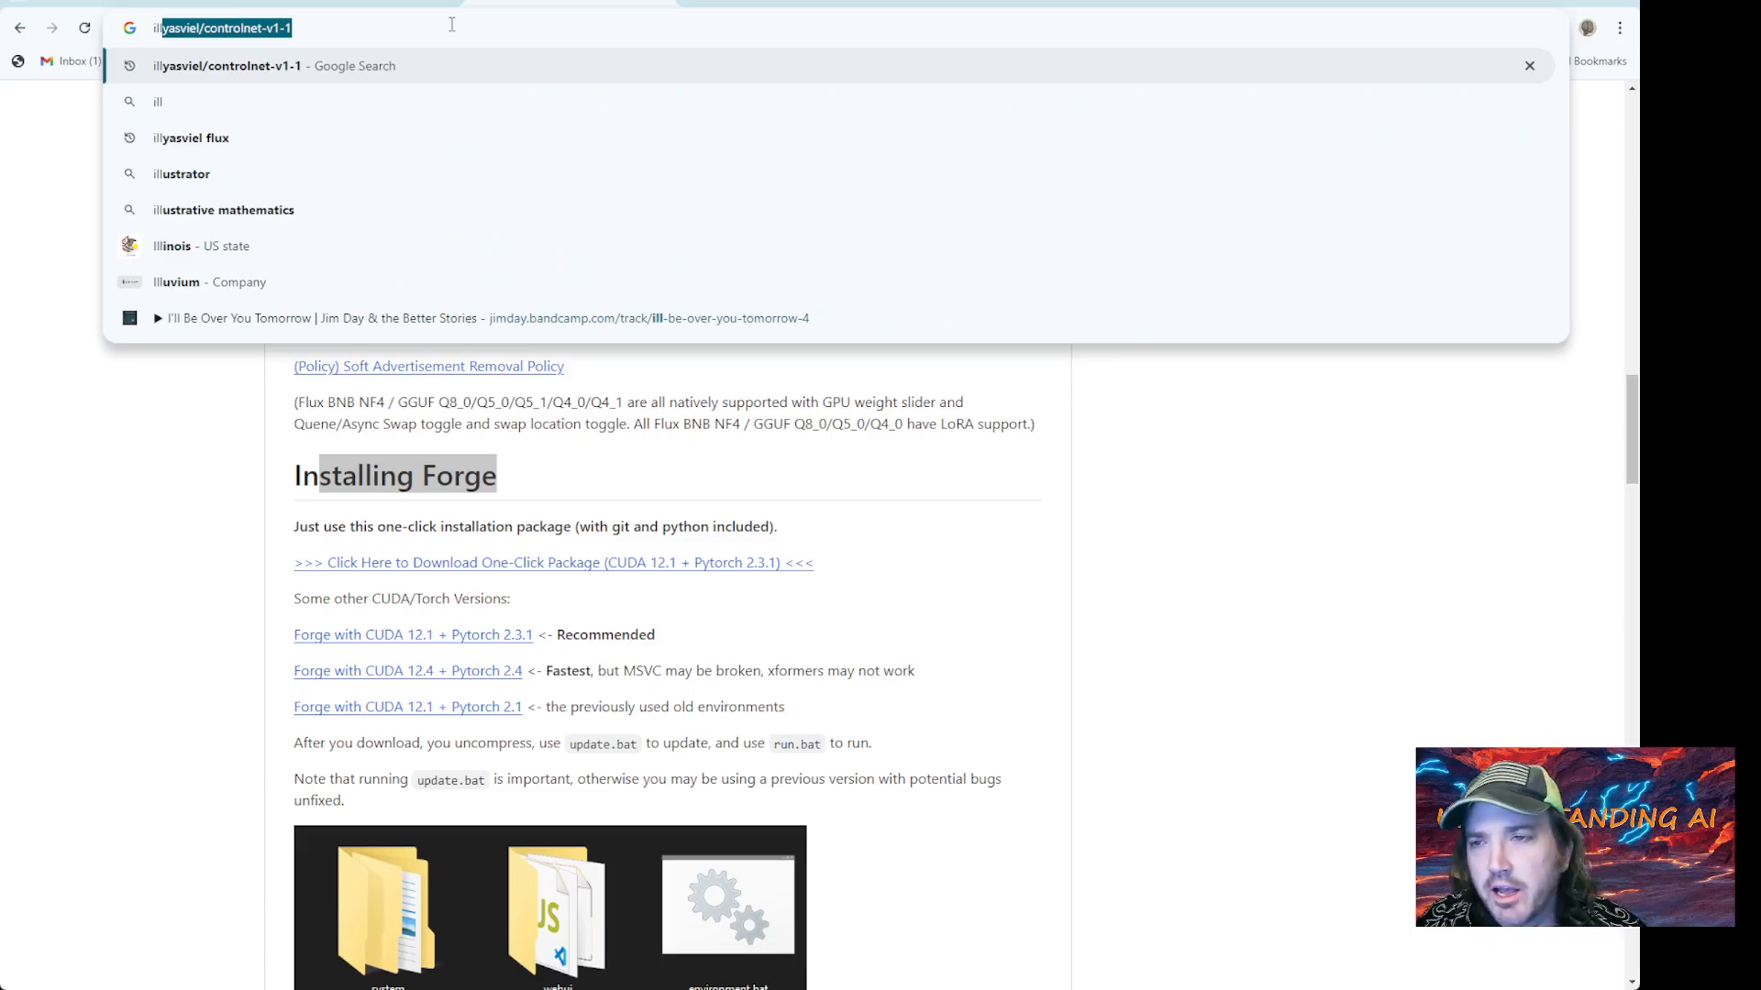
type("yas")
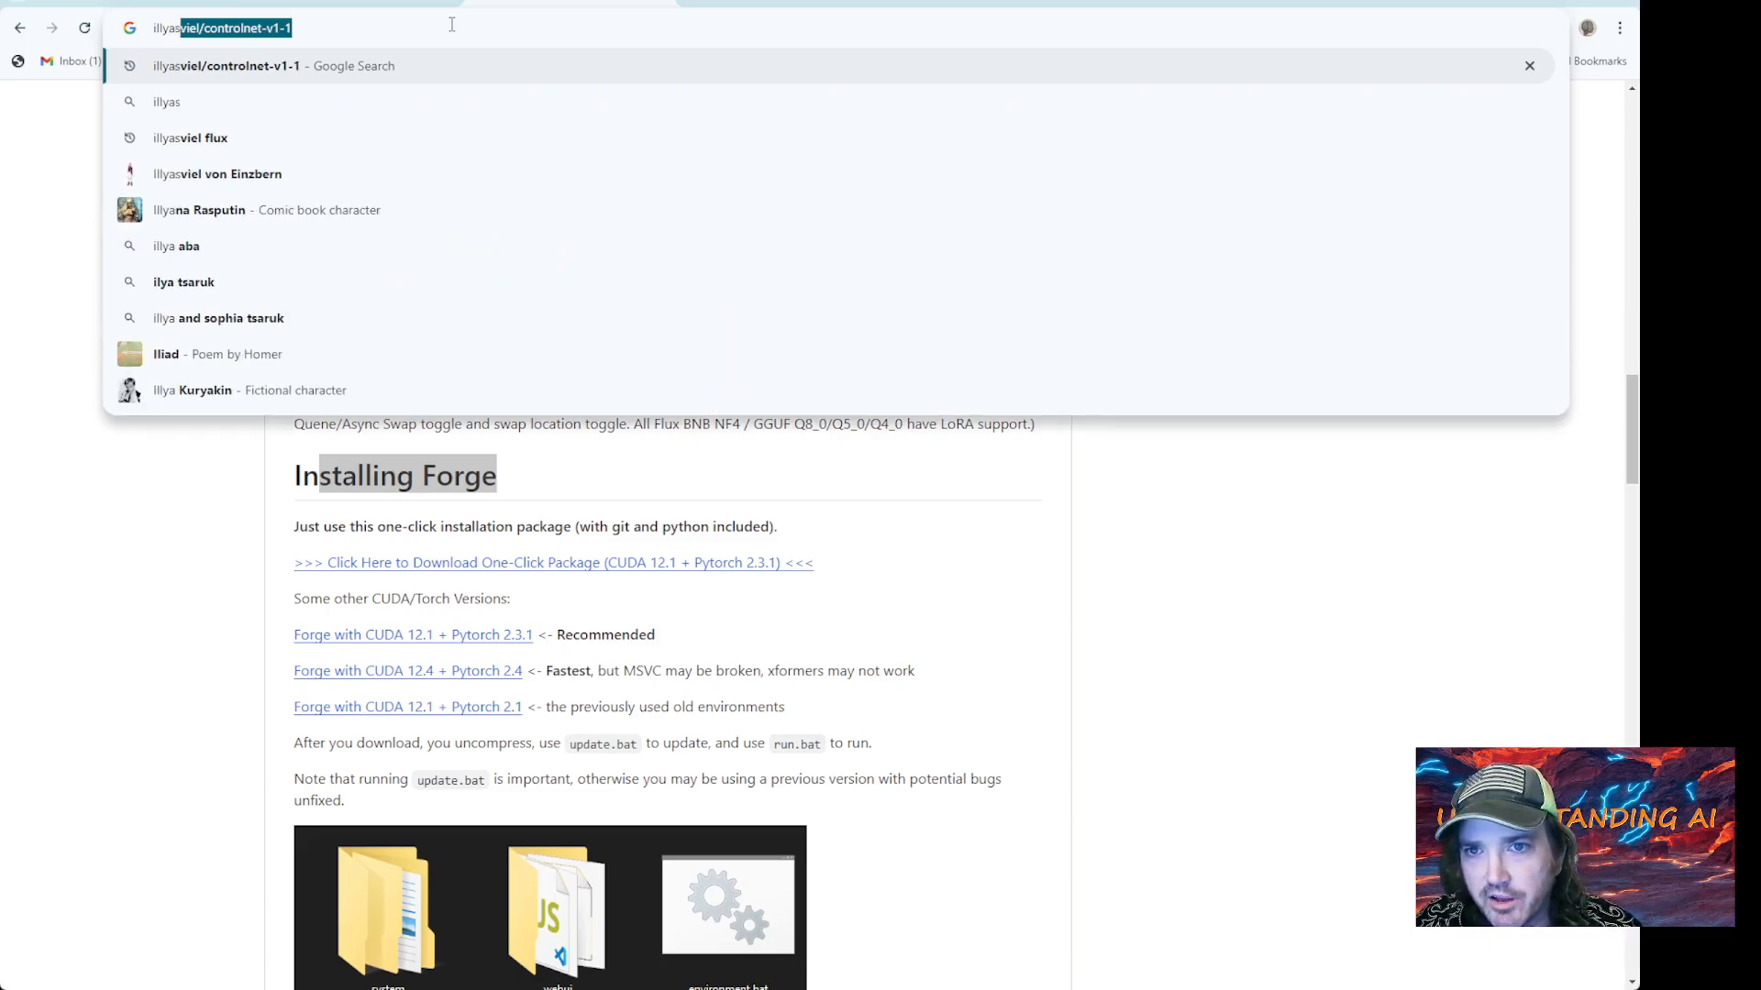
type("viel controlnet")
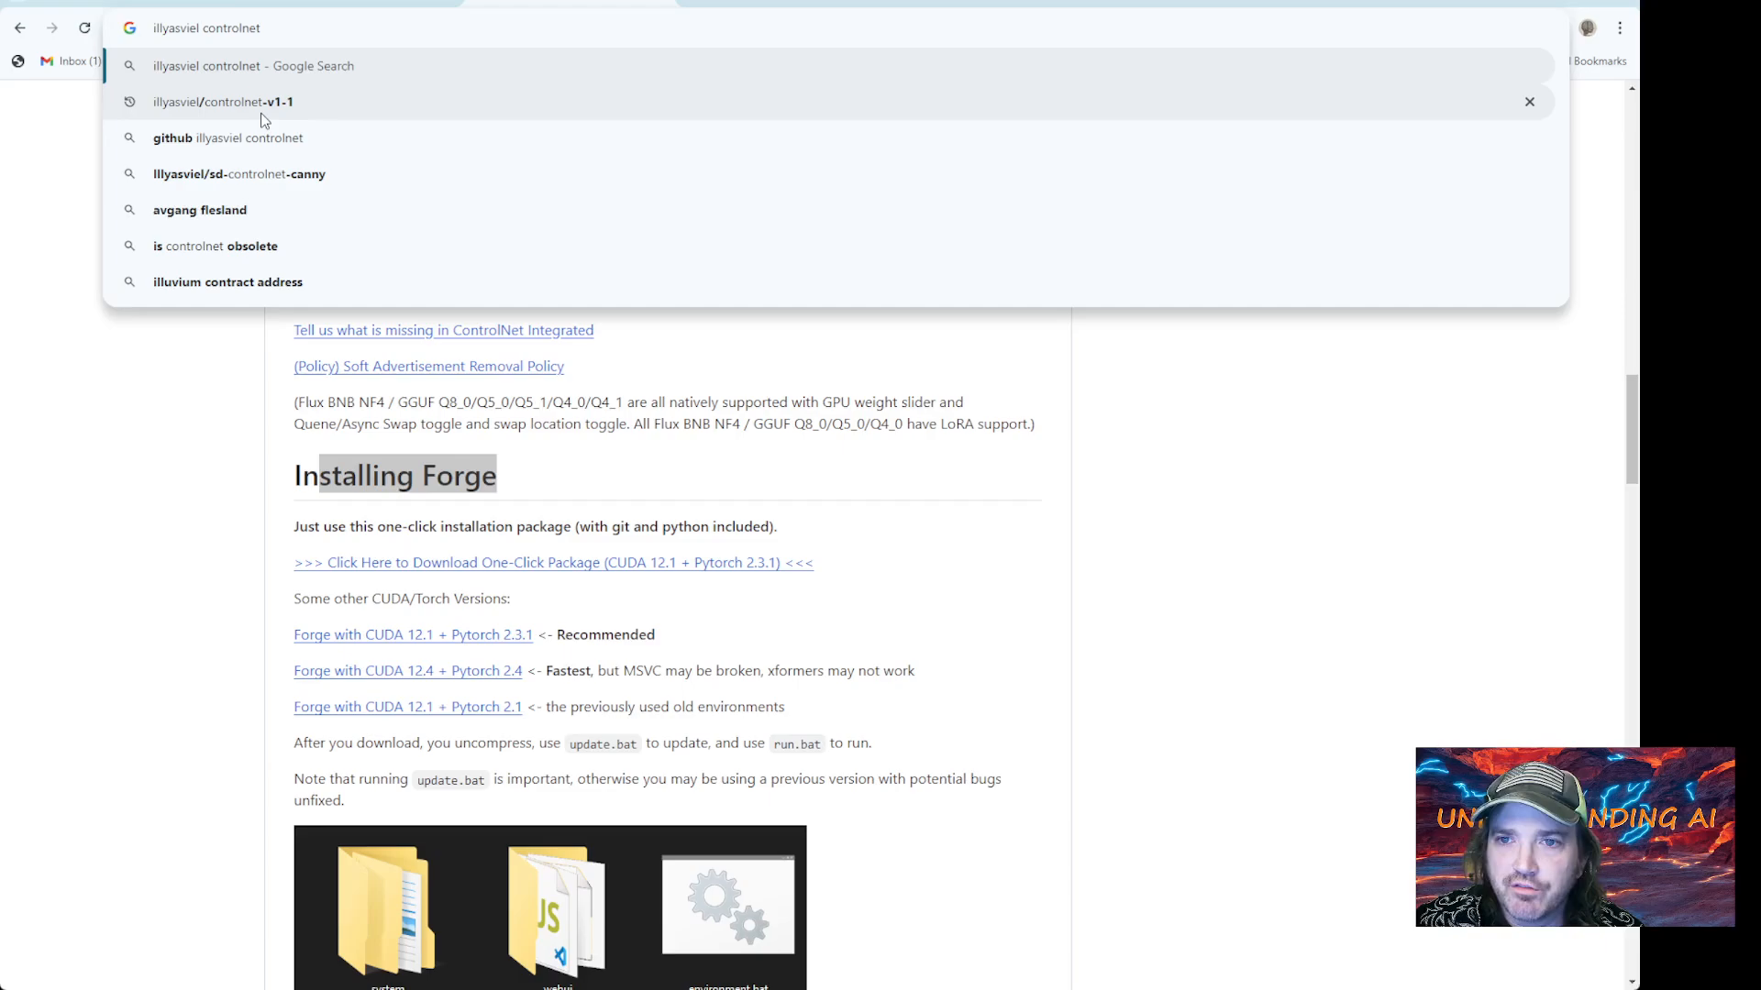
type("-v1-1")
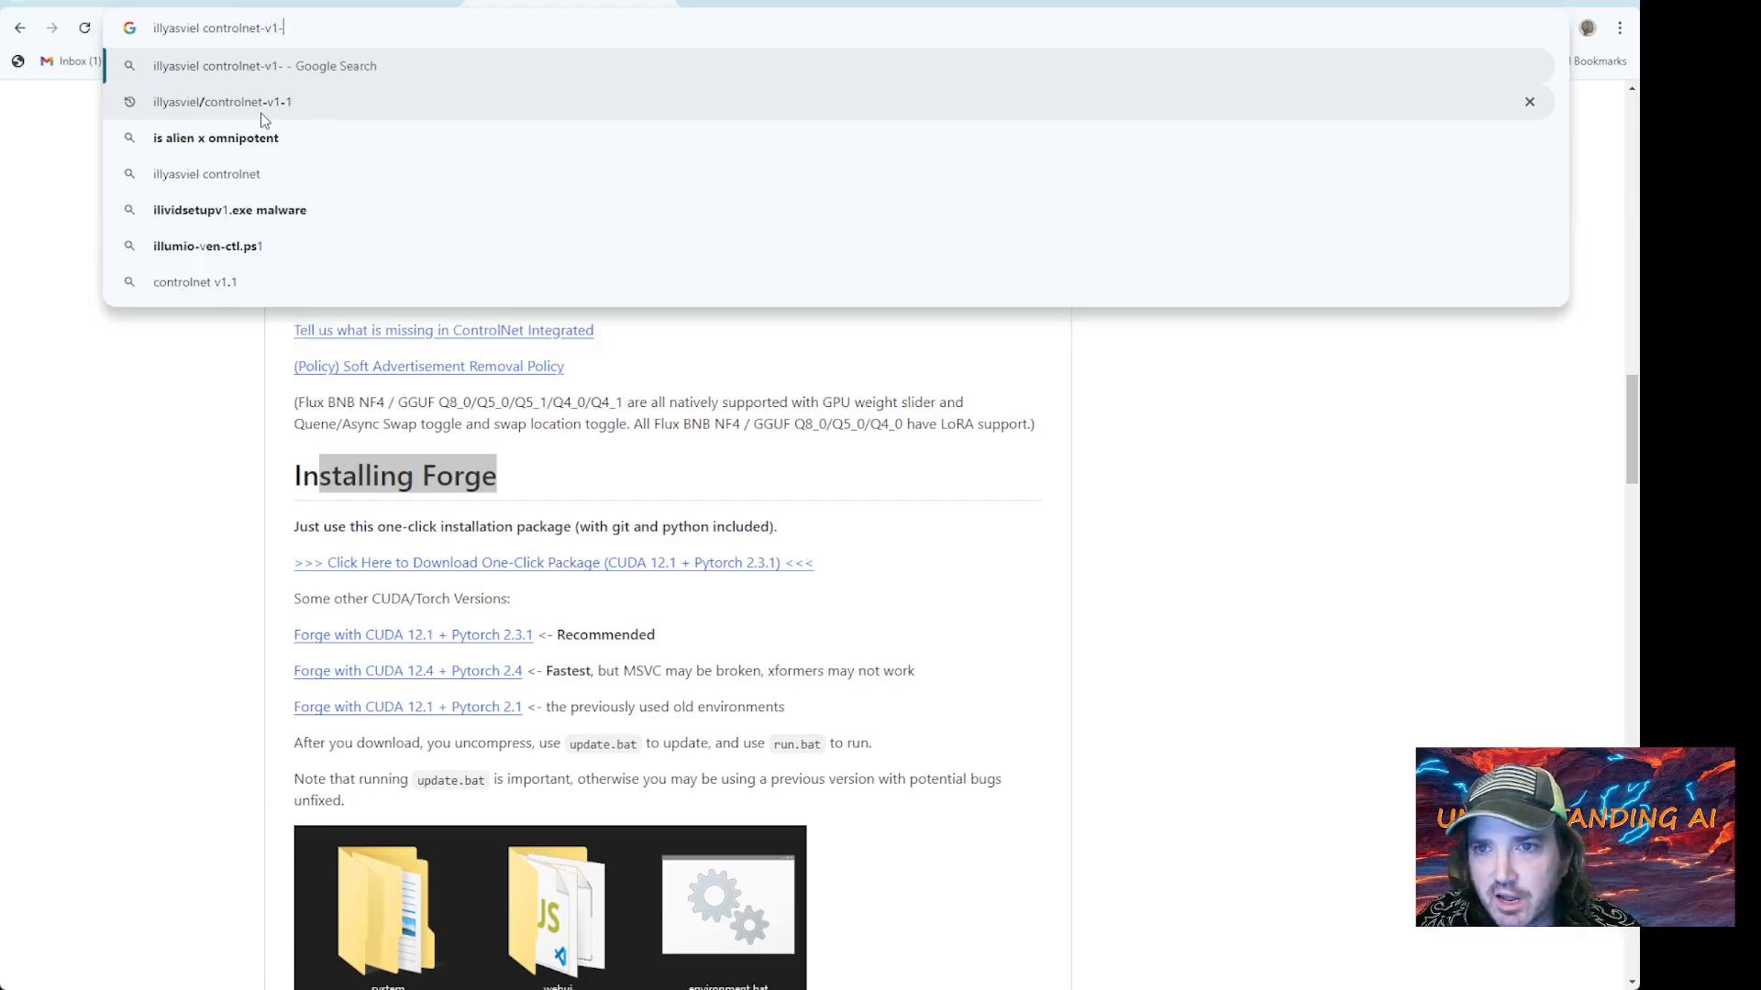
key("Return")
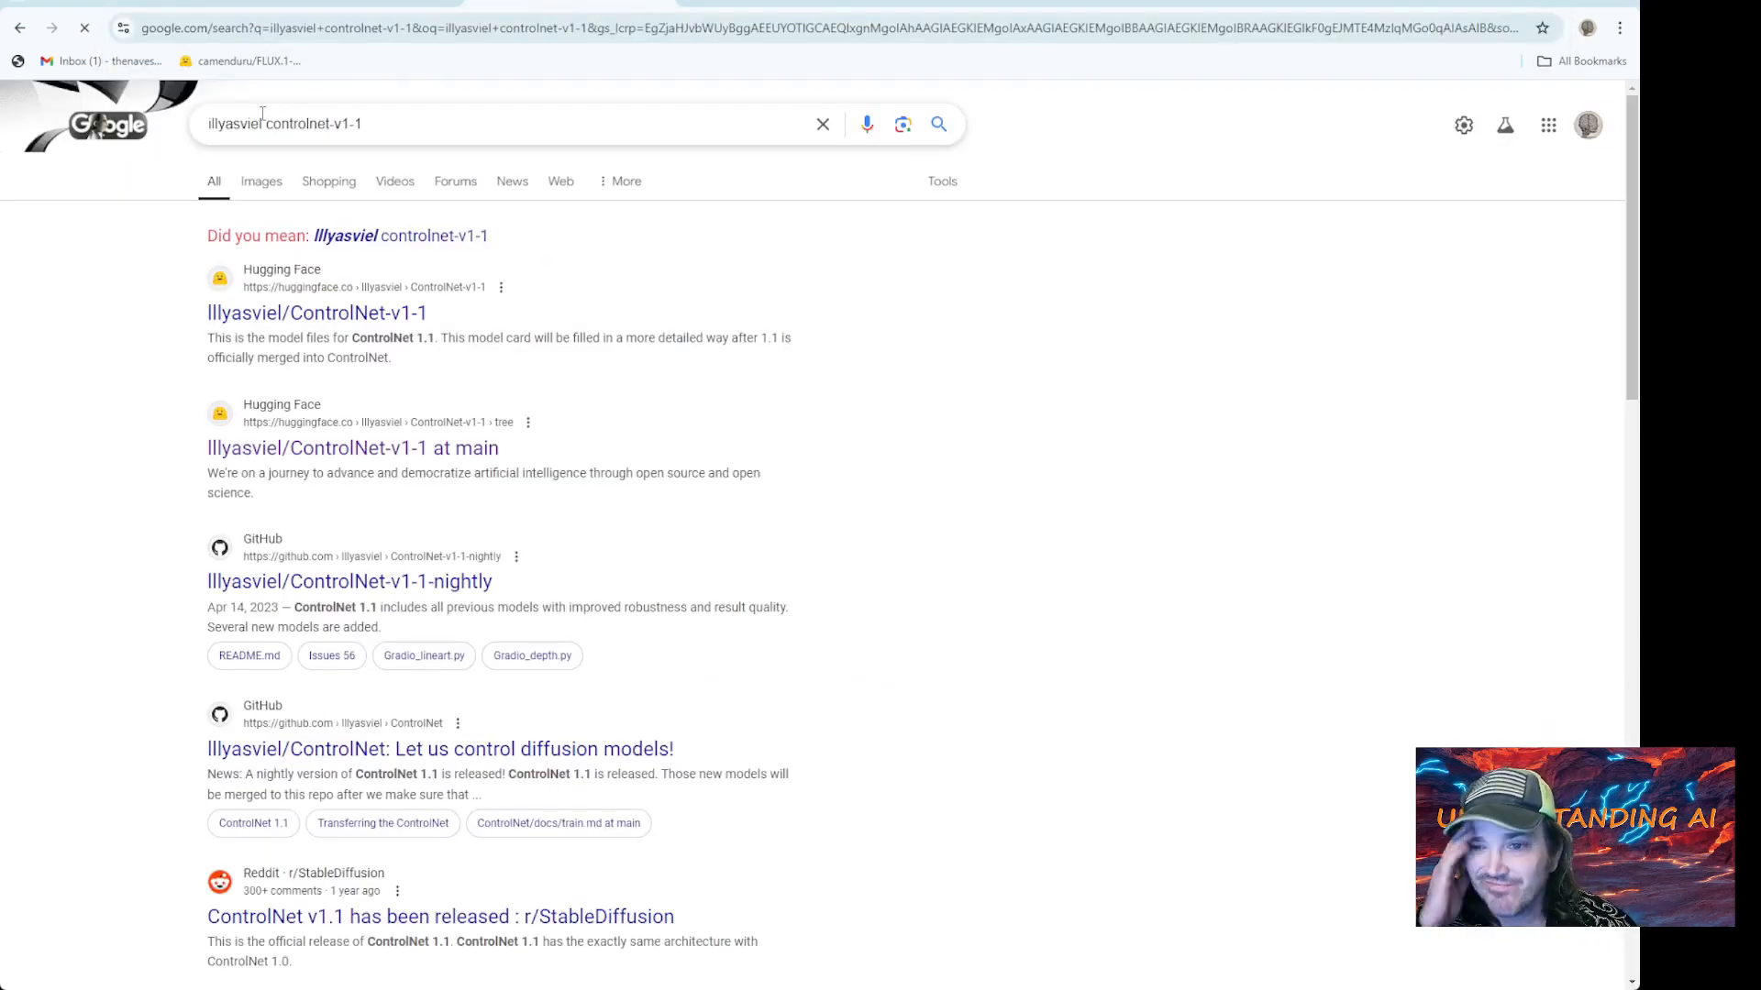
Open the lllyasviel/ControlNet-v1-1 repository on Hugging Face and locate the SD 1.5 canny and openpose .pth models among its files
left_click(328, 315)
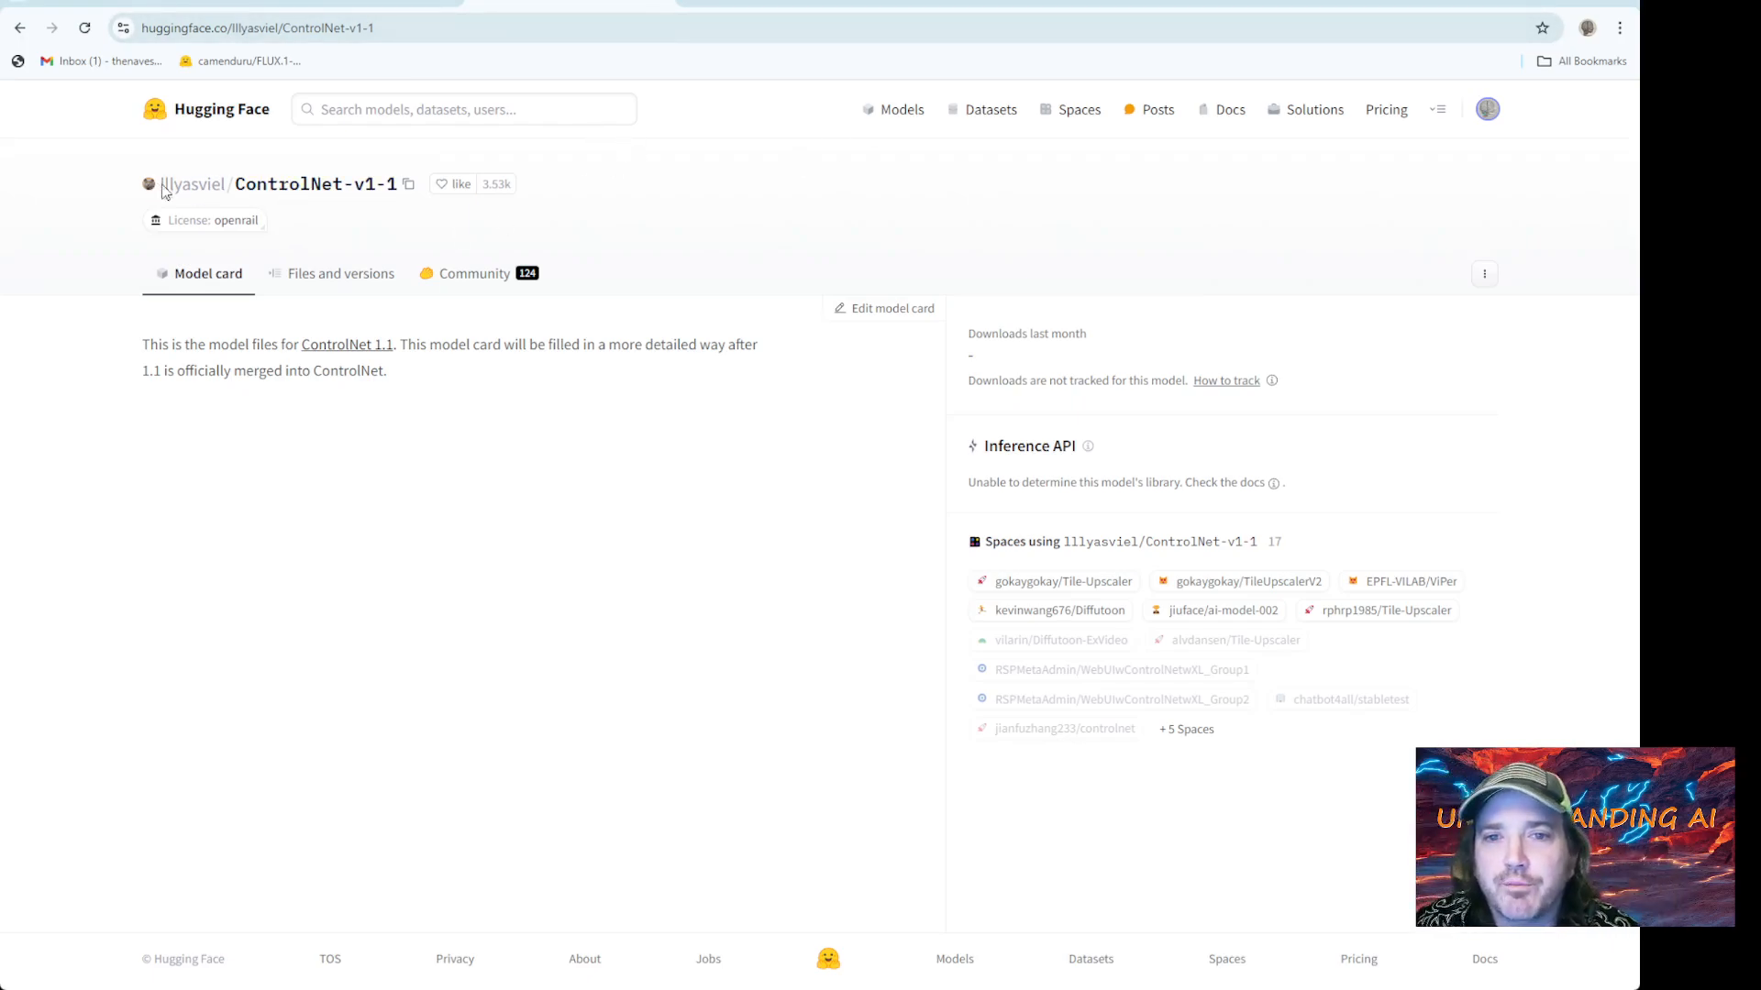
left_click(350, 275)
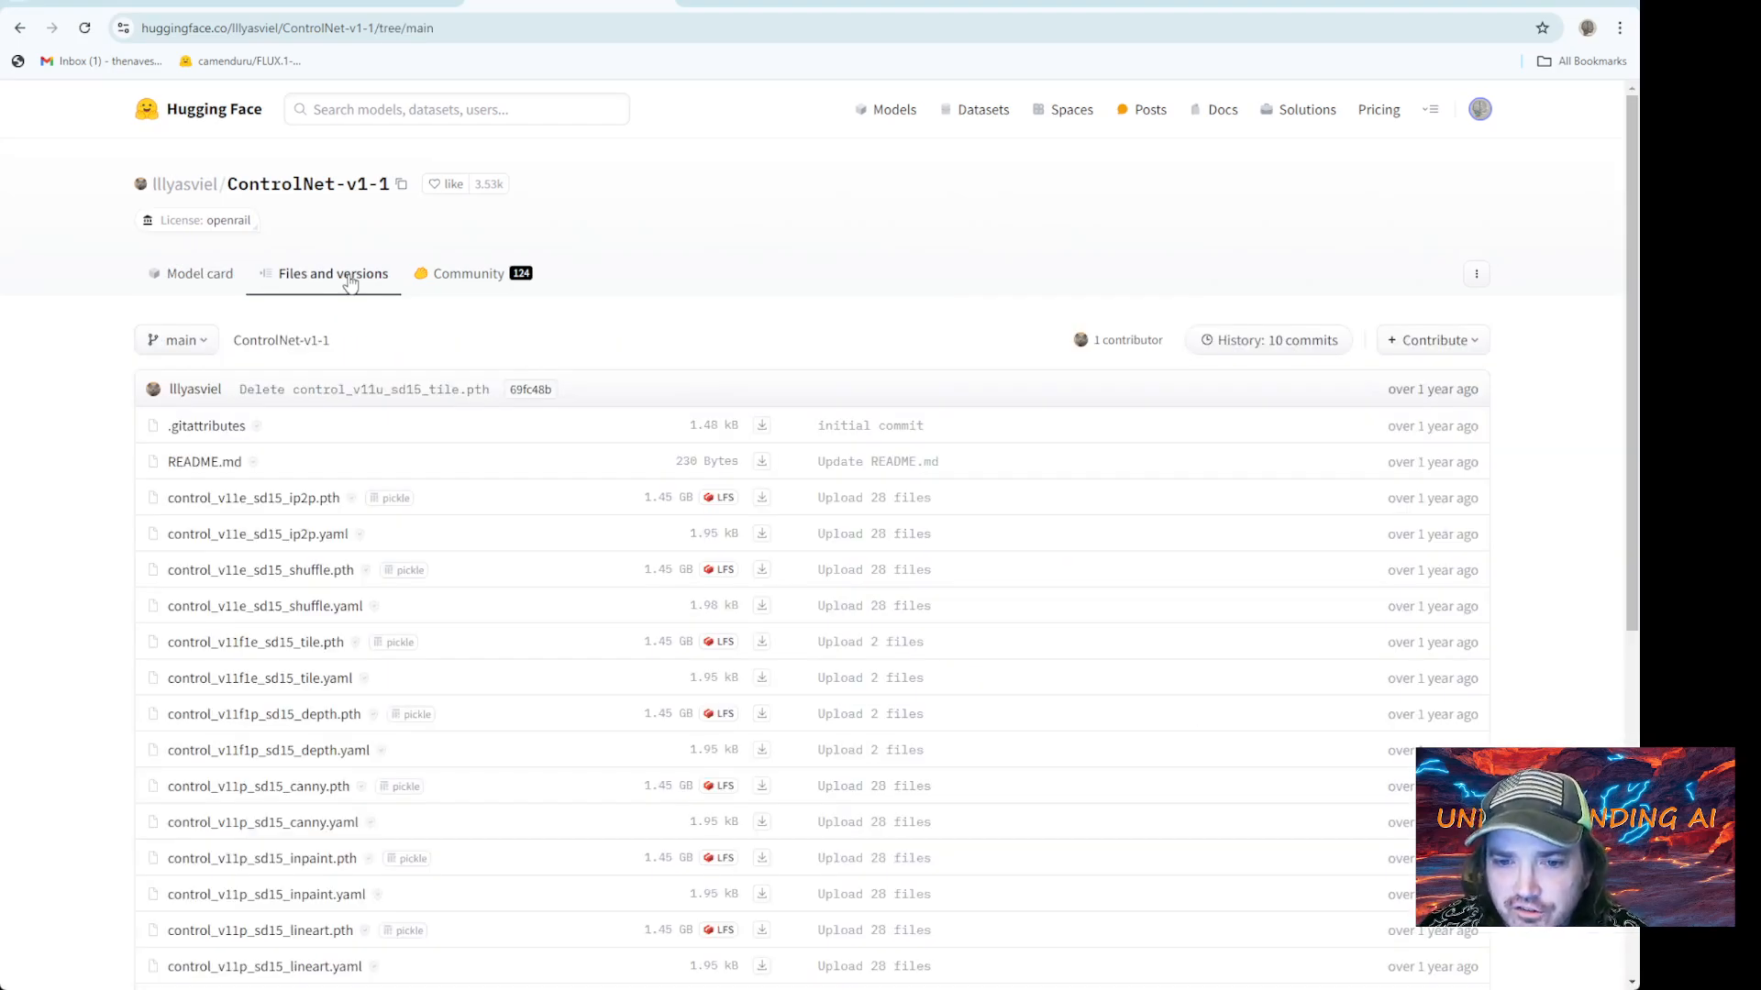
scroll(363, 342, "down", 2)
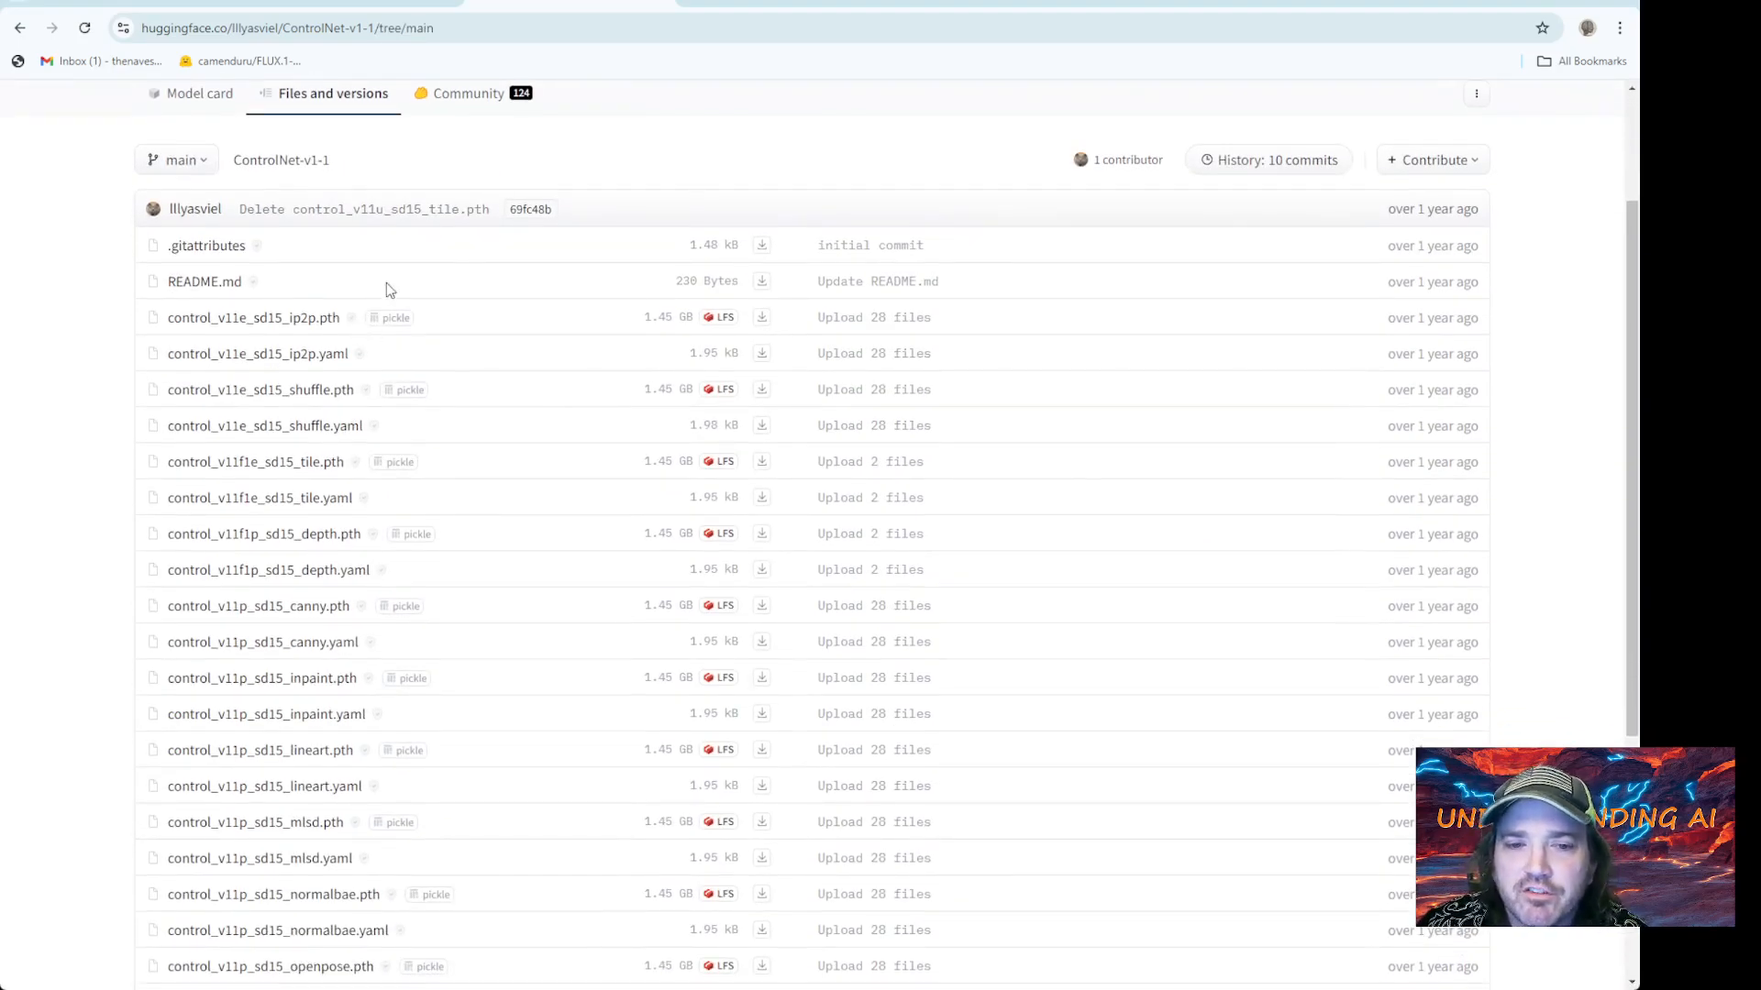
scroll(385, 287, "down", 4)
scroll(329, 846, "up", 1)
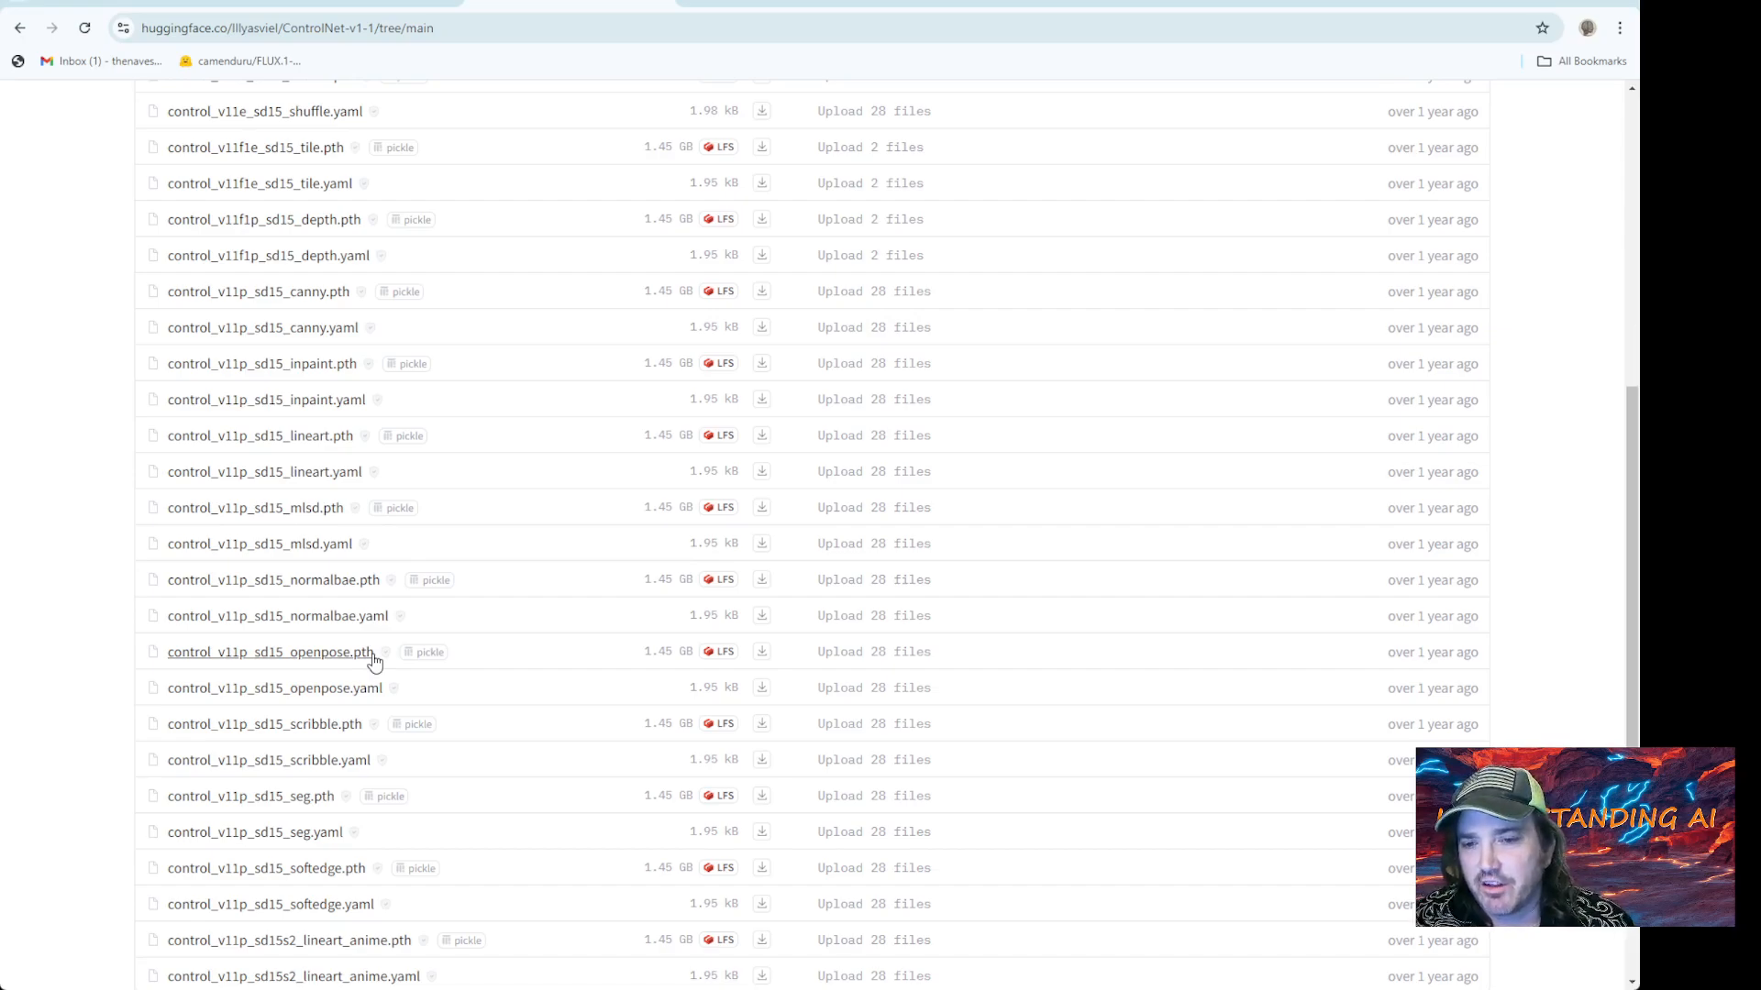
scroll(380, 662, "up", 2)
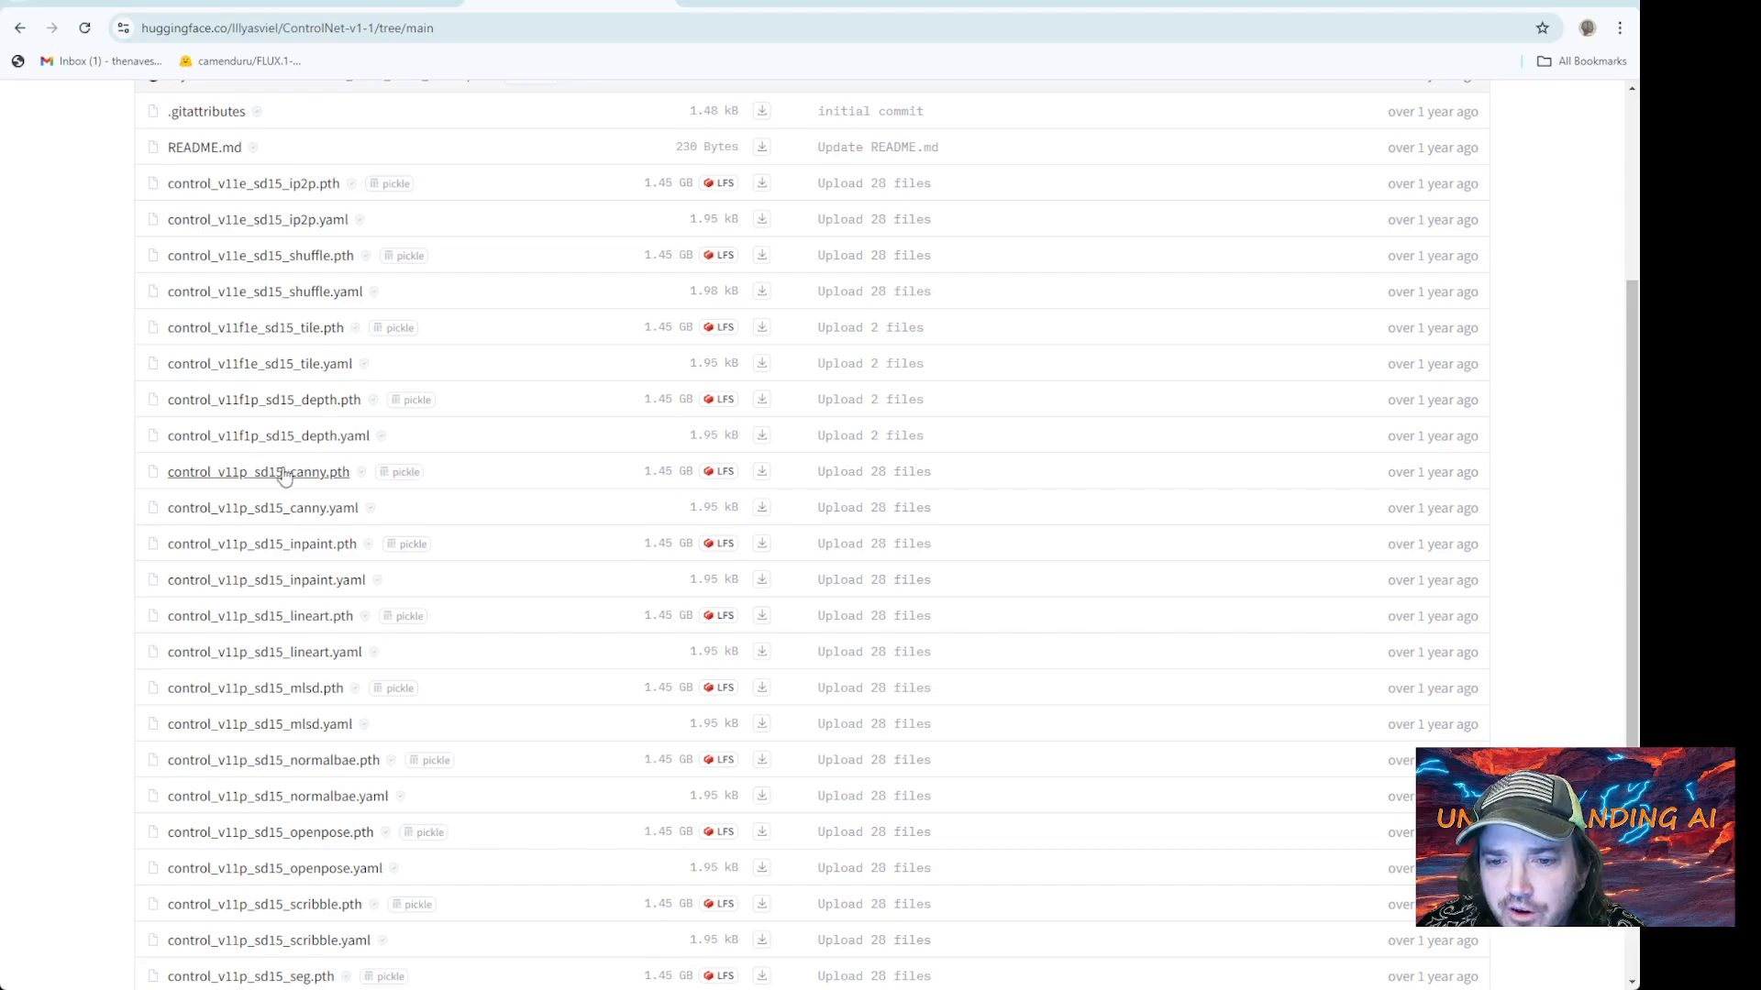
scroll(367, 770, "down", 1)
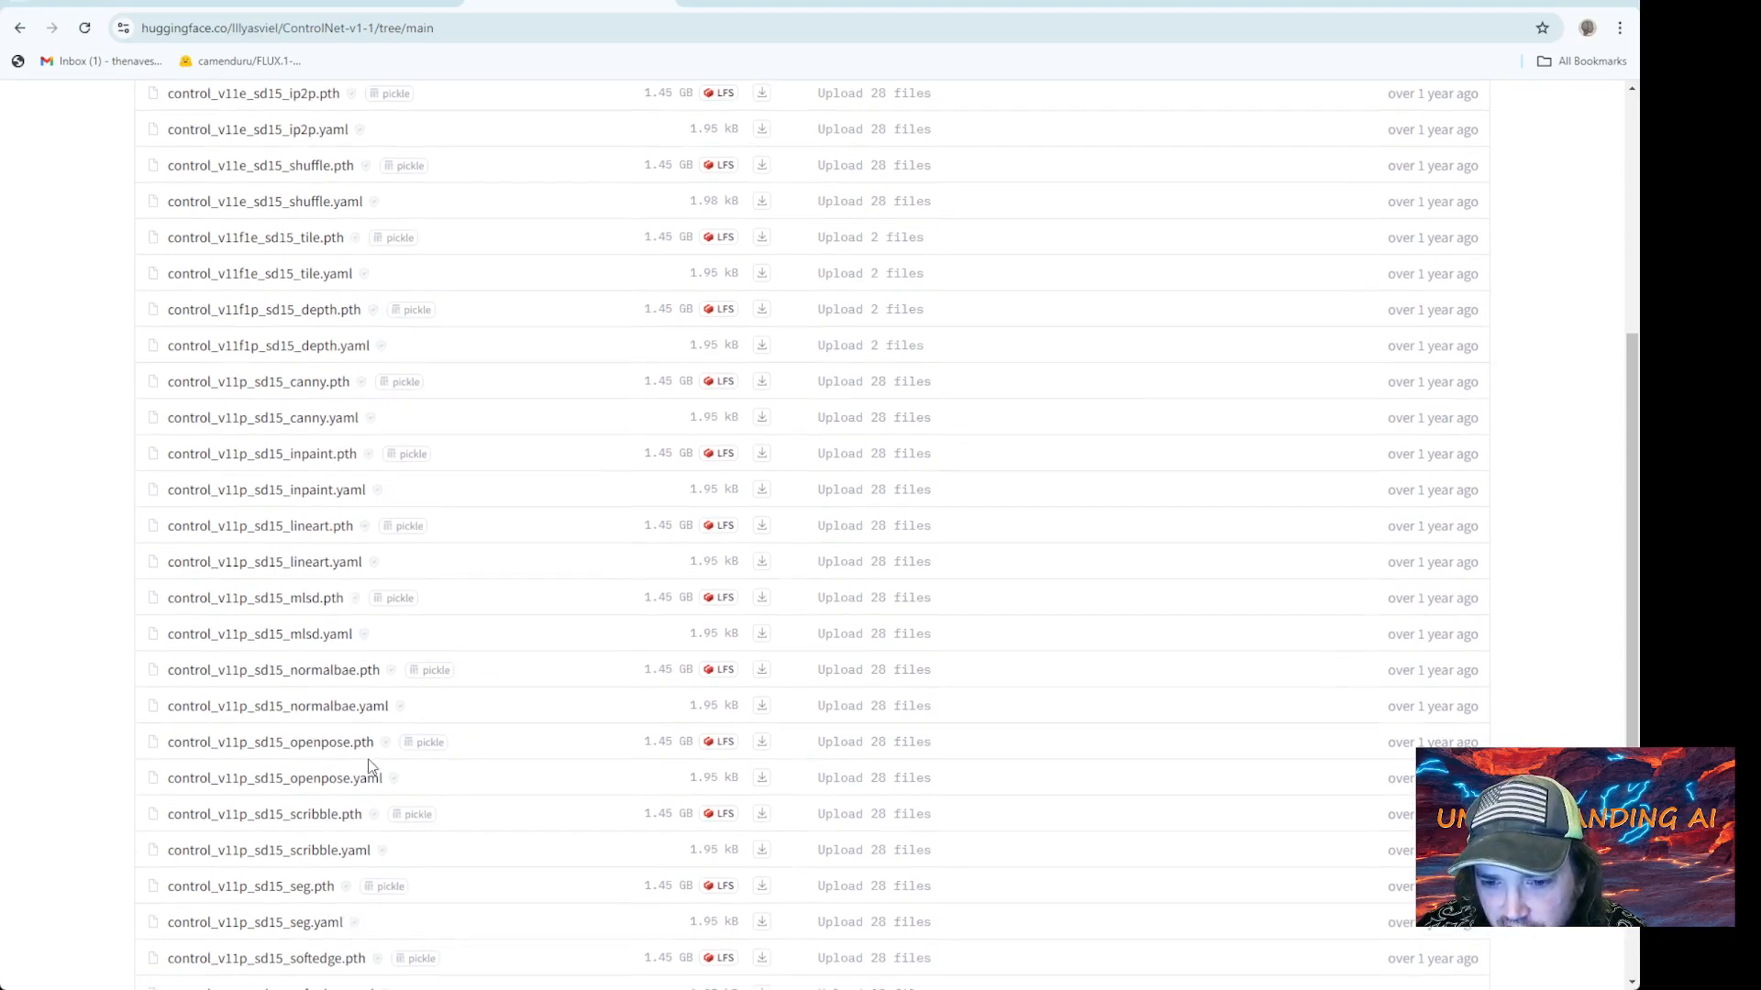
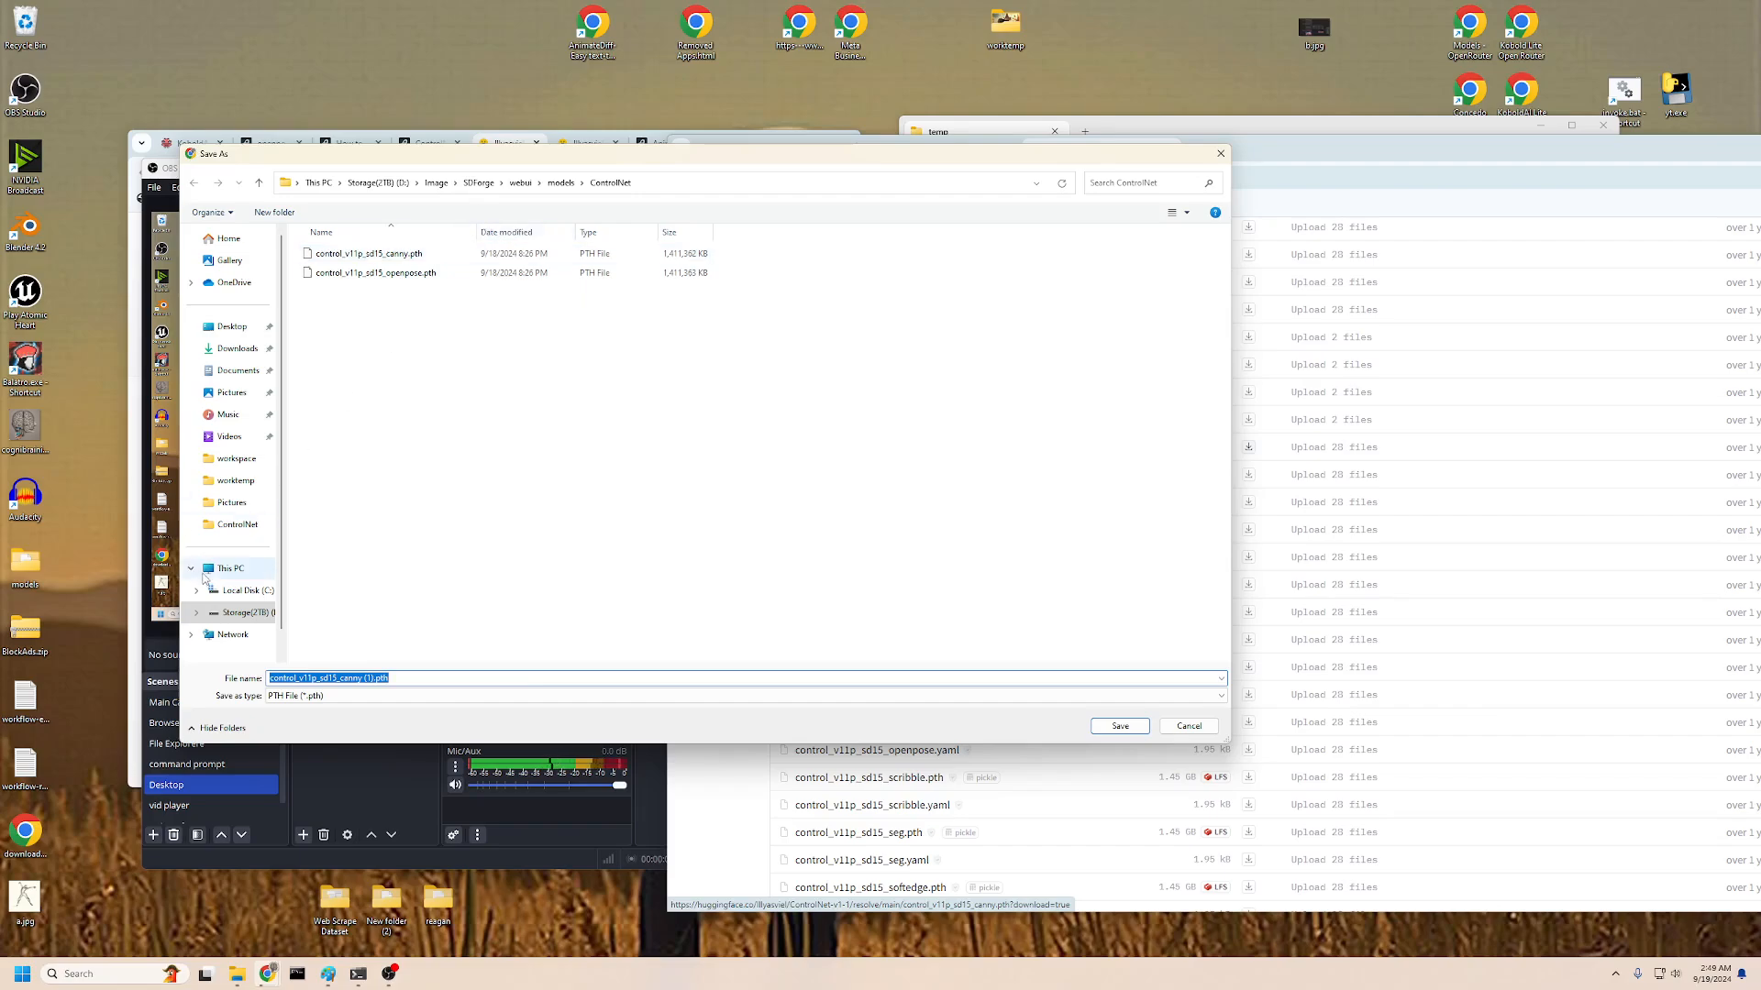
Set the save location of the canny model download to D:\temp\webui\models\ControlNet
left_click(234, 613)
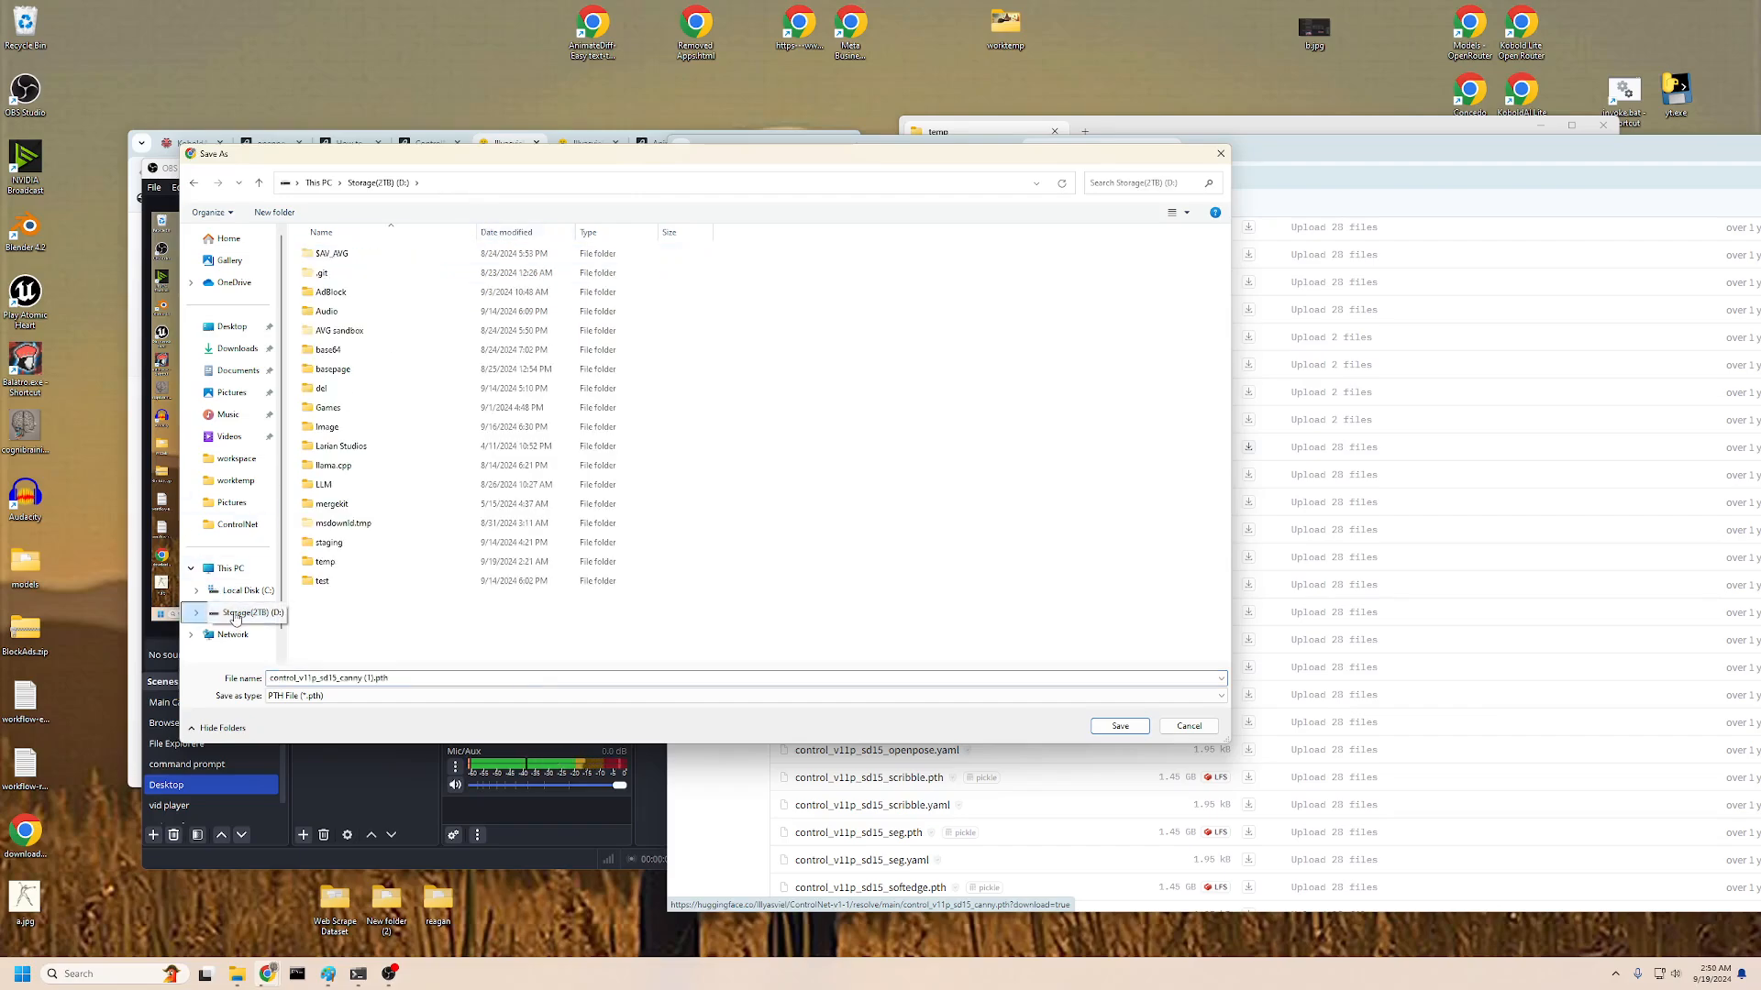
double_click(336, 566)
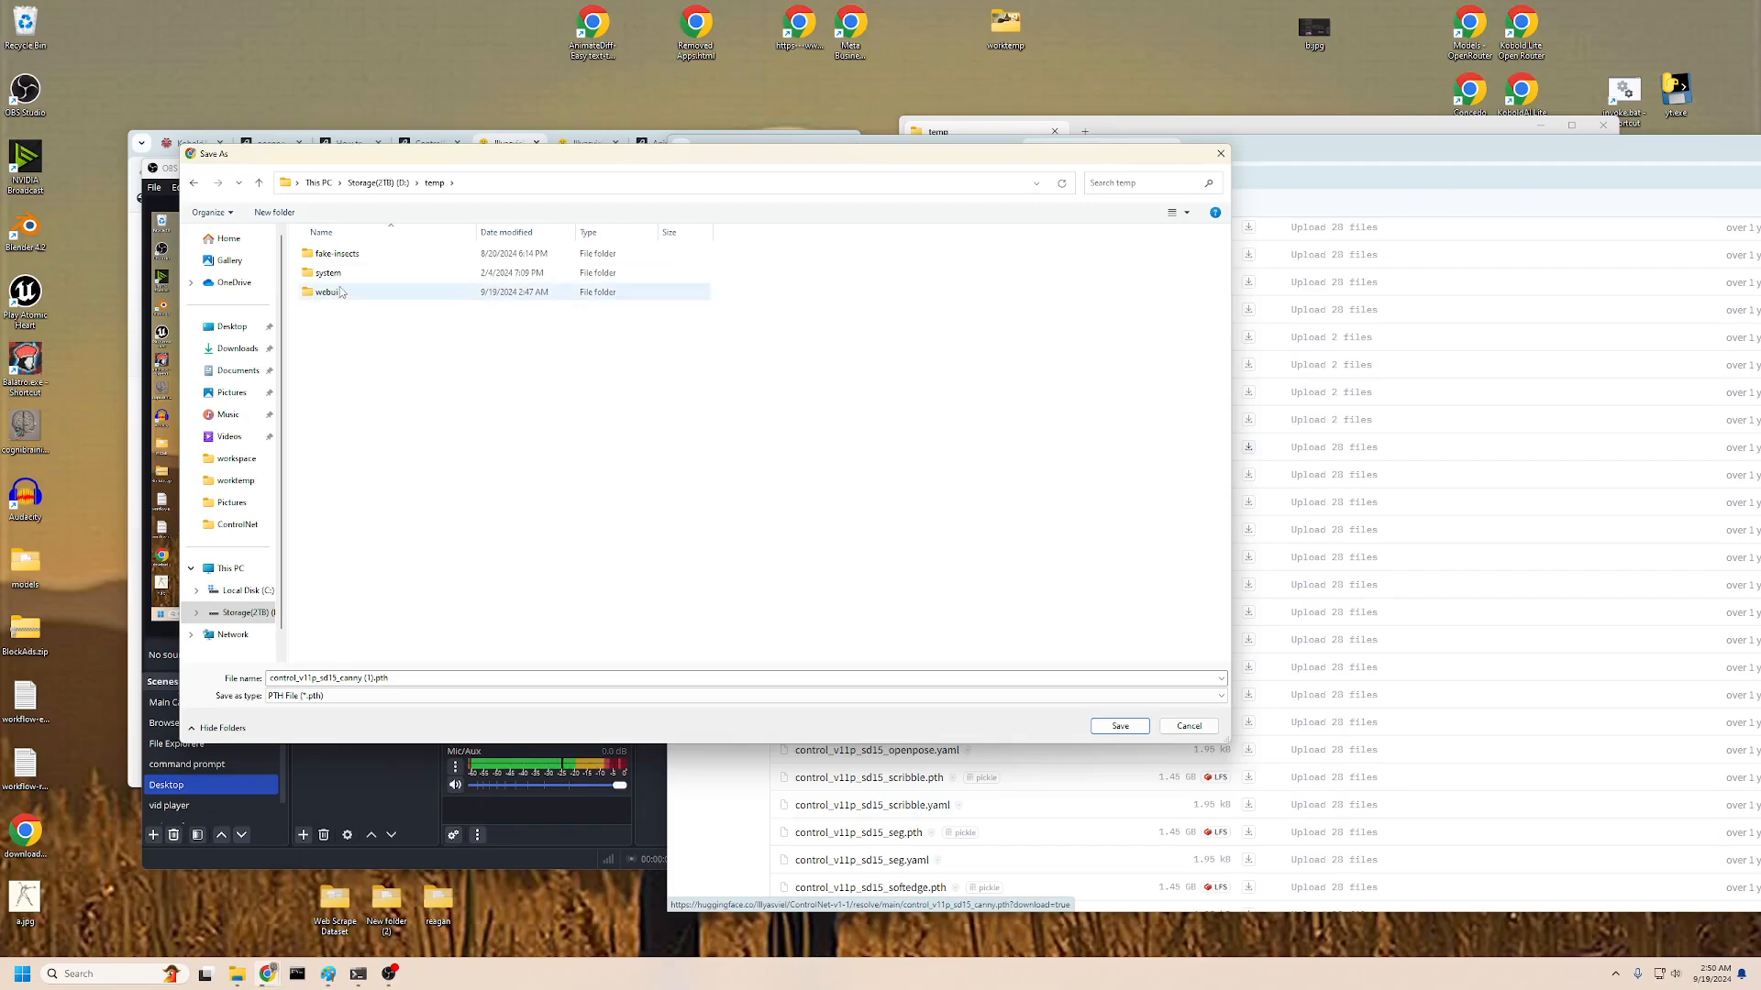
left_click(330, 297)
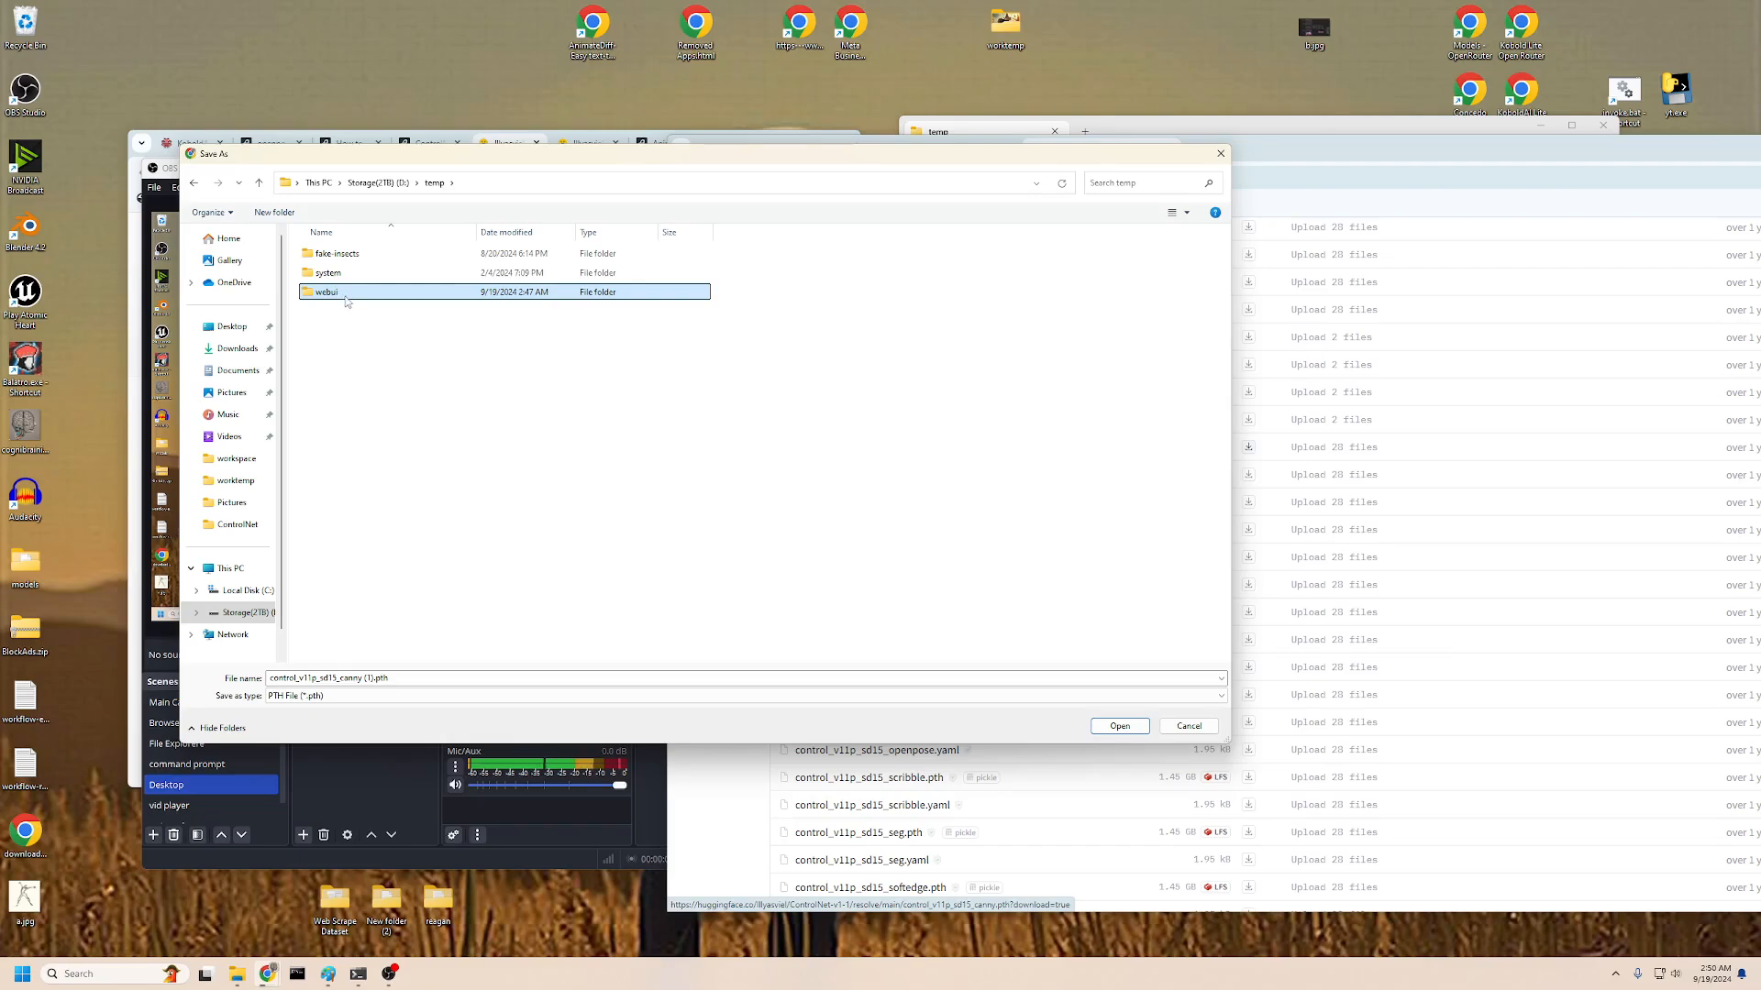
double_click(331, 295)
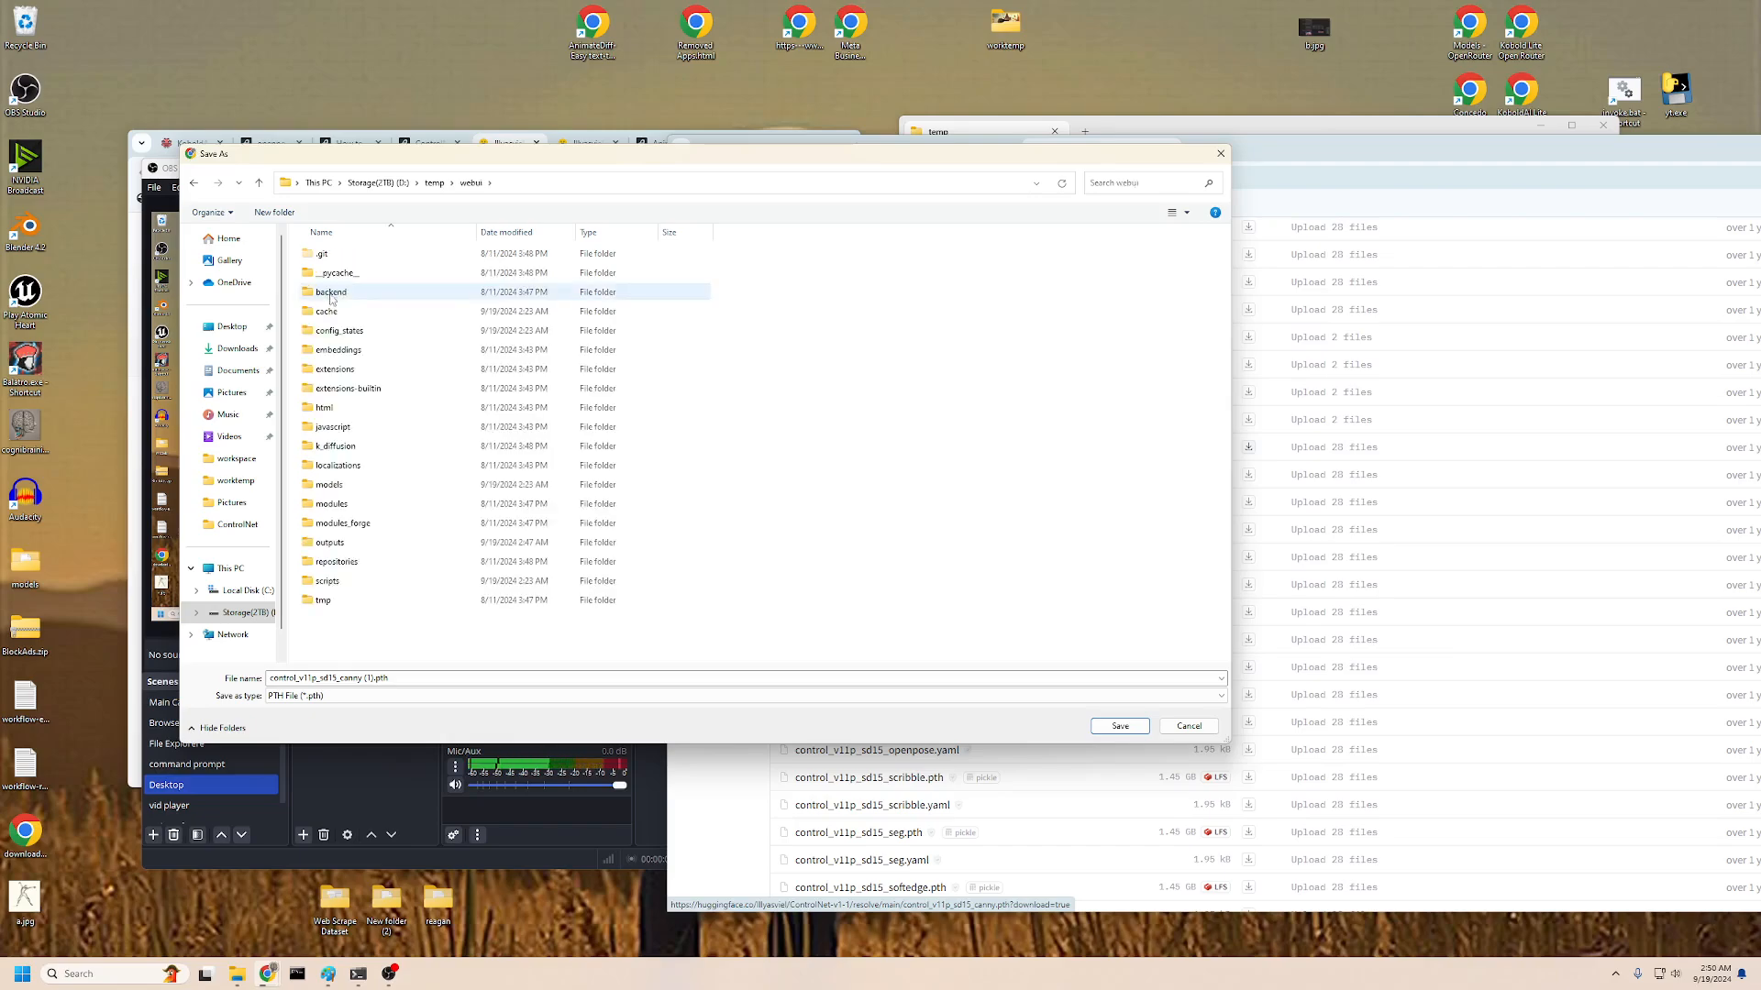
double_click(335, 488)
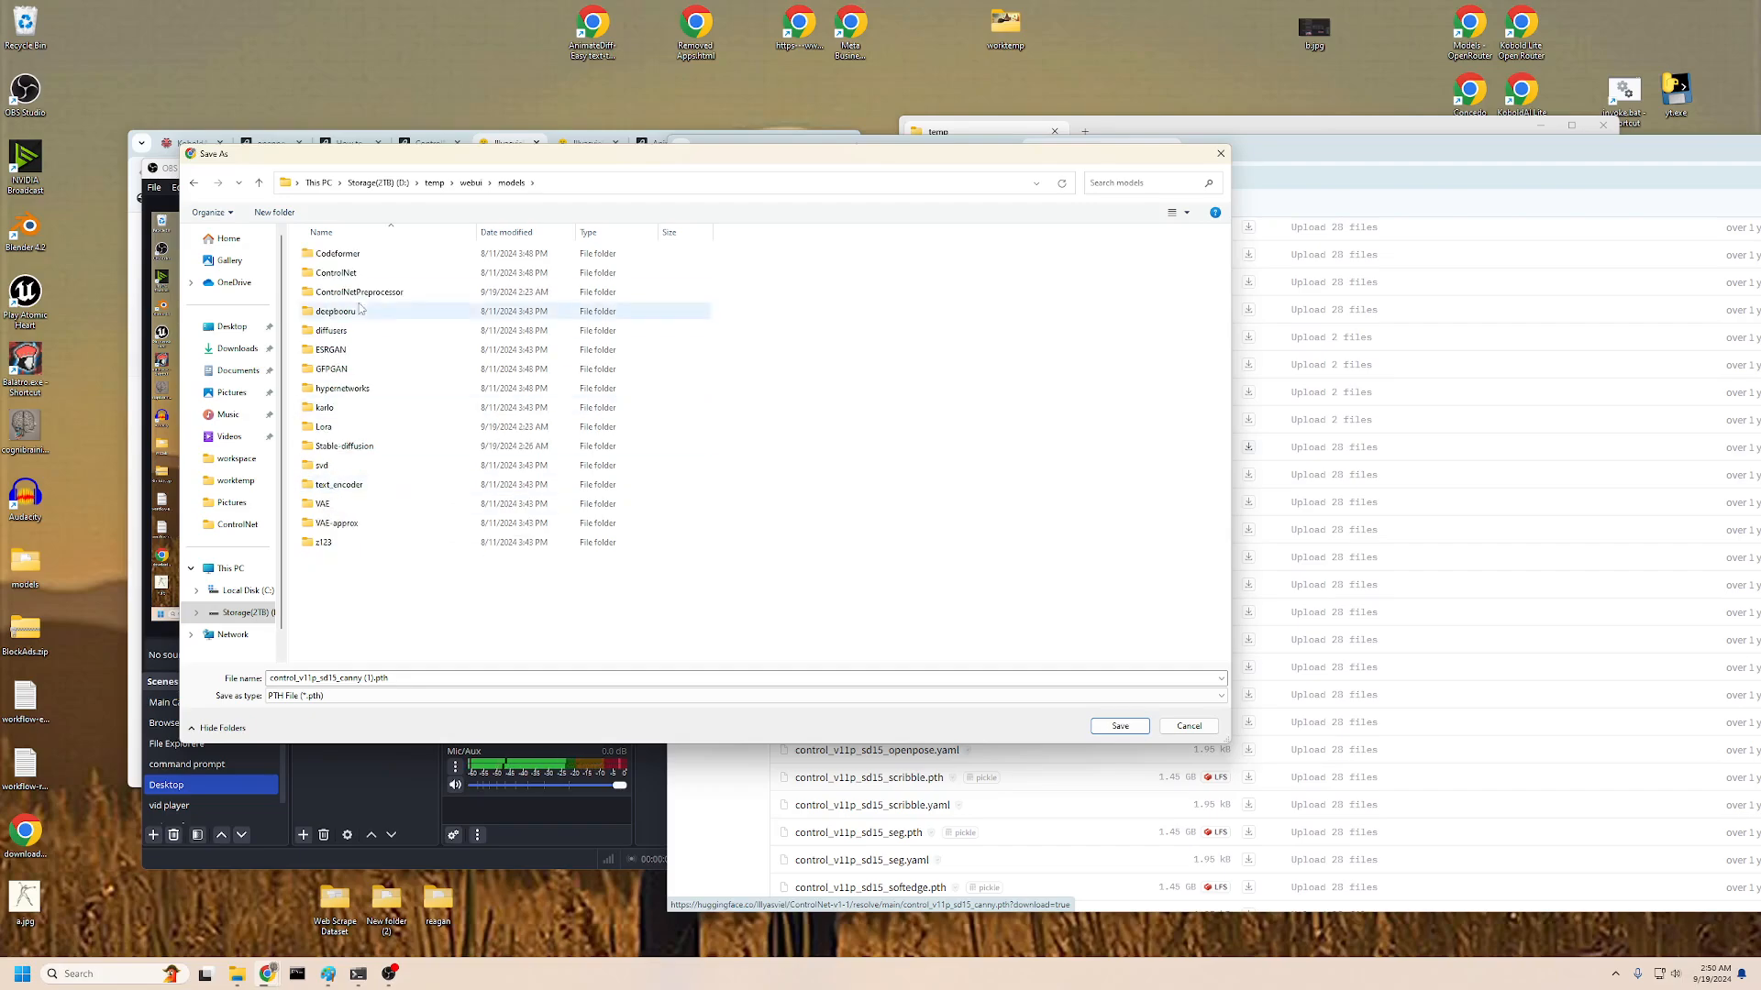
double_click(345, 274)
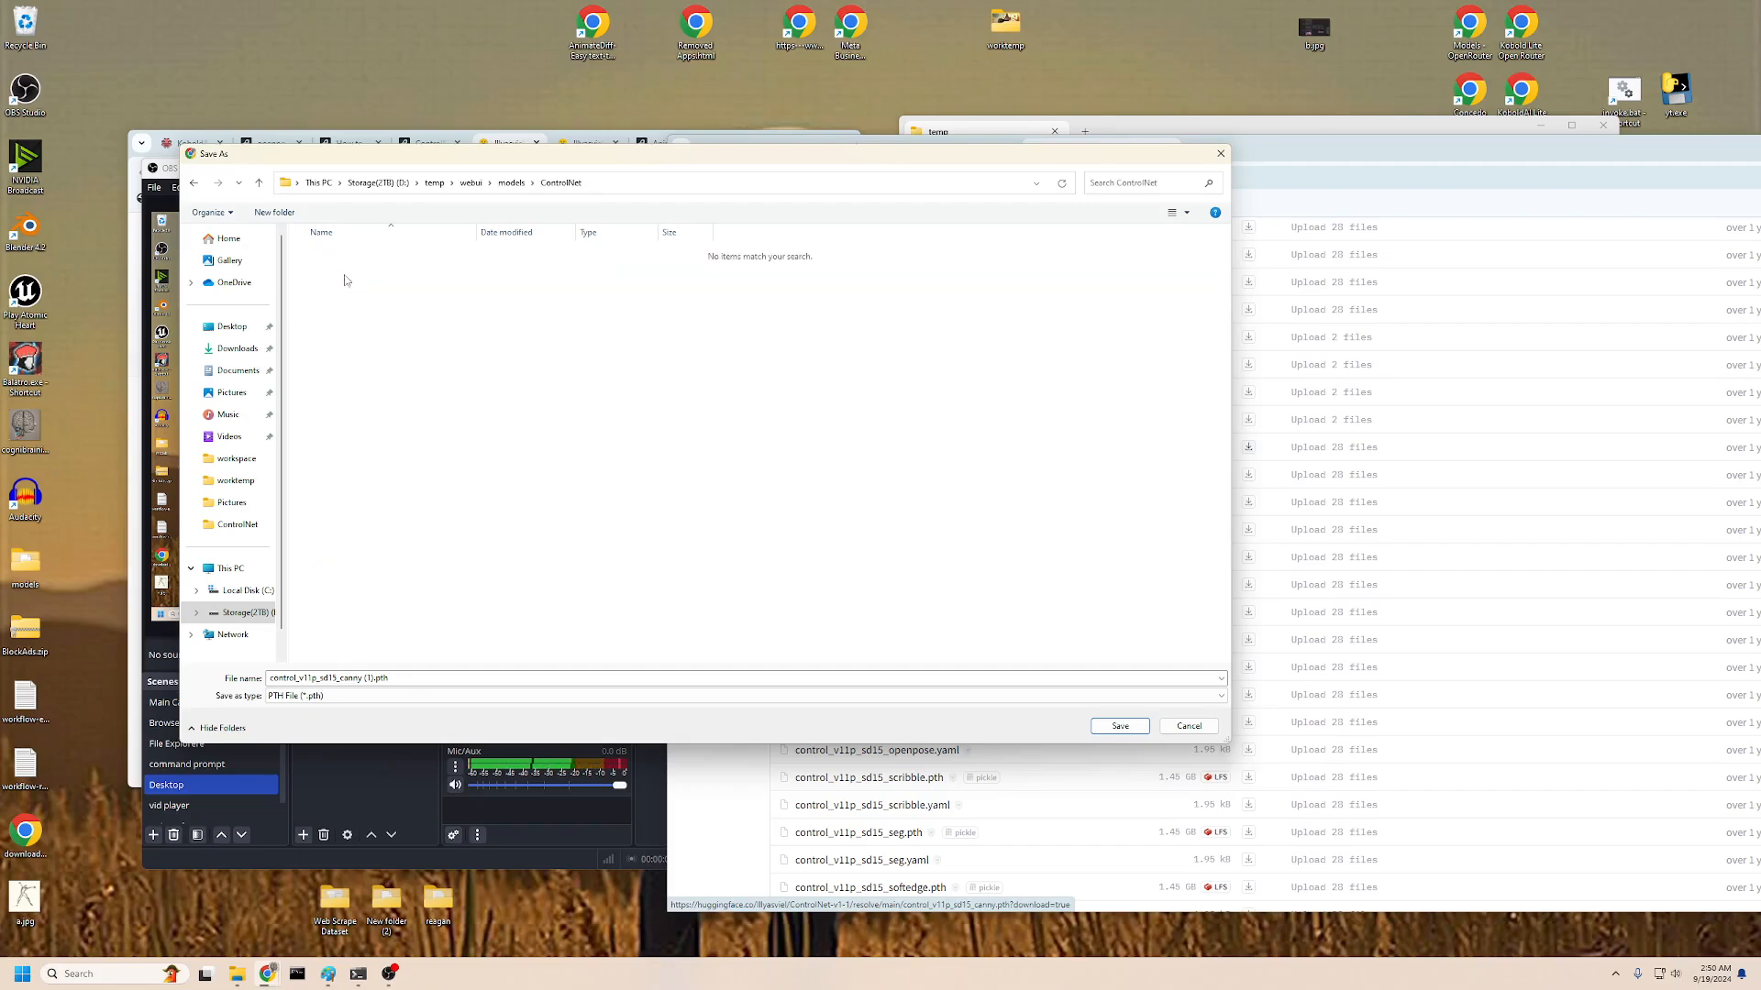
Name the download control_v11p_sd15_canny.pth and save it in the ControlNet models folder
left_click(373, 680)
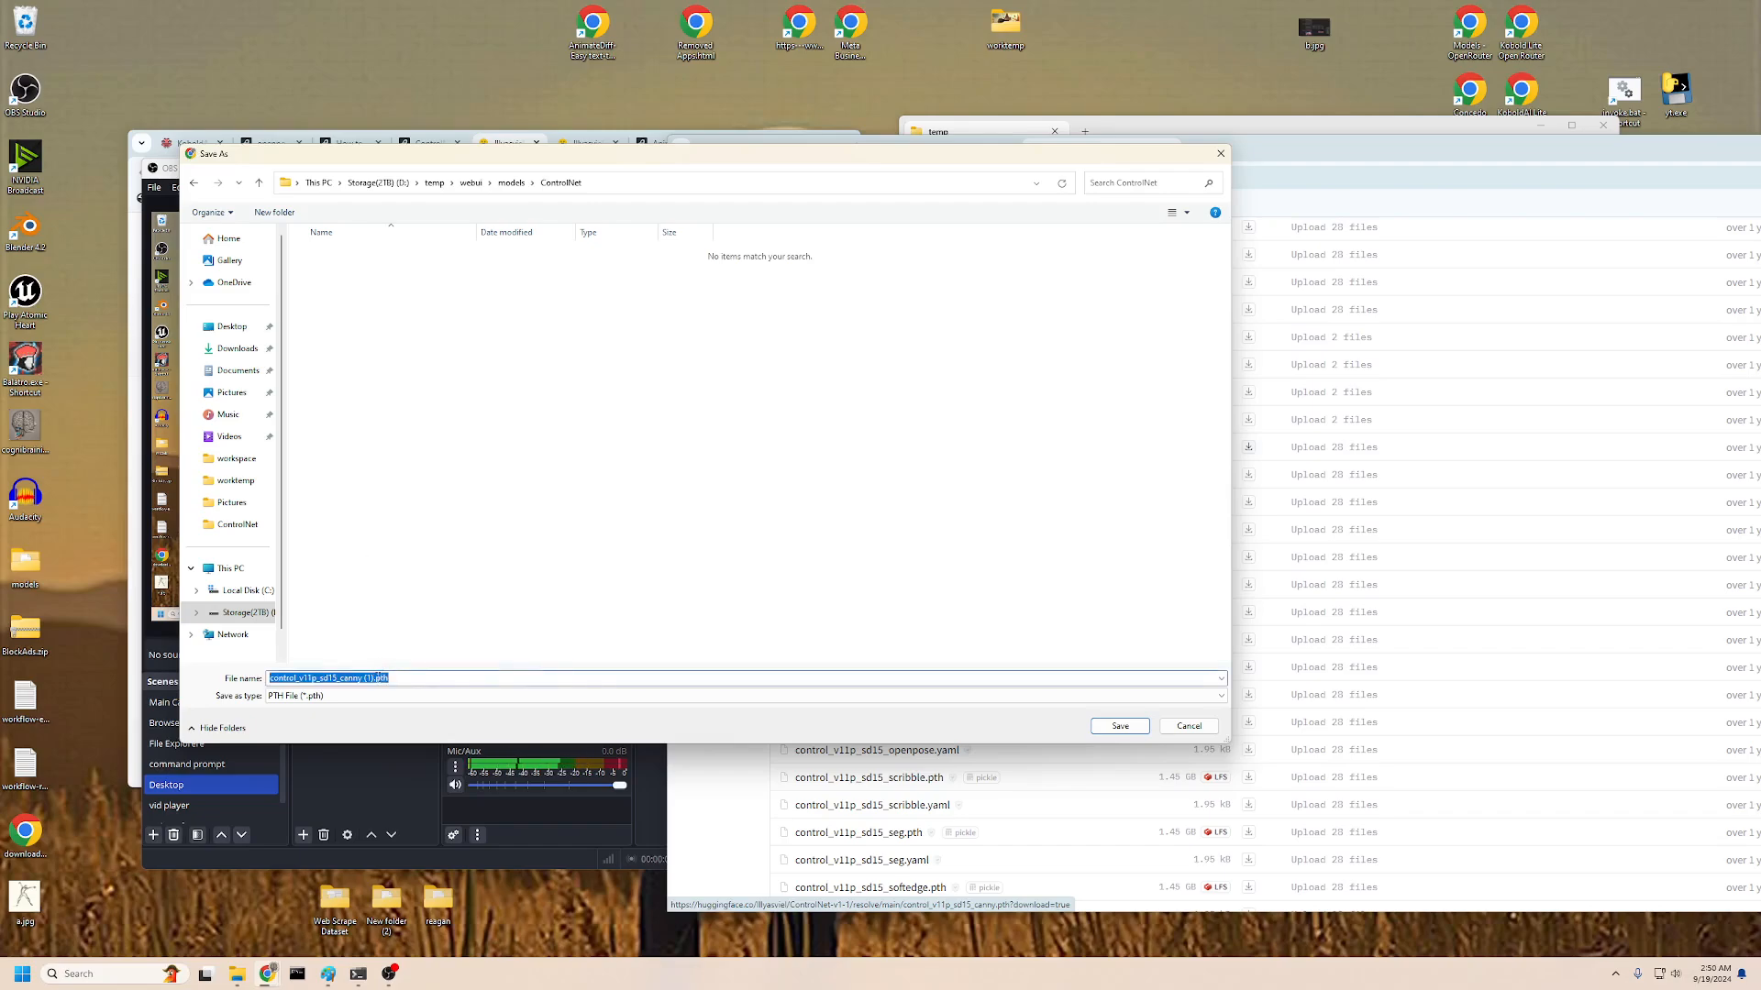
left_click(373, 680)
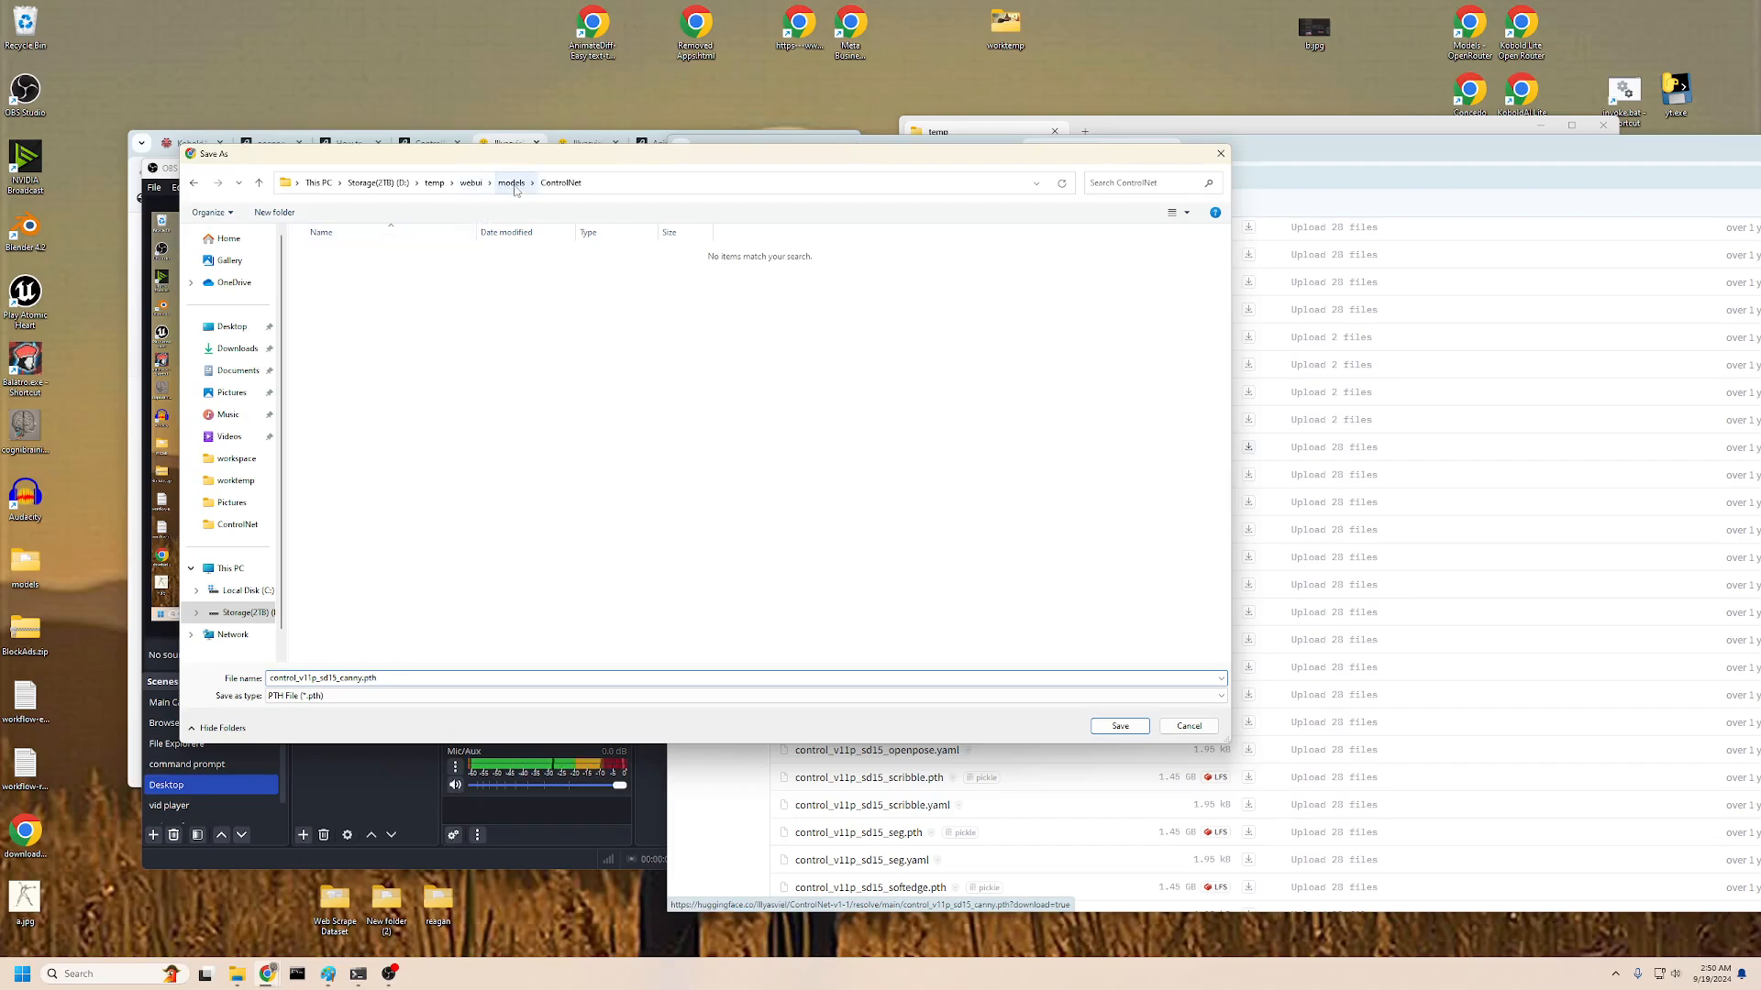
left_click(608, 185)
left_click(464, 183)
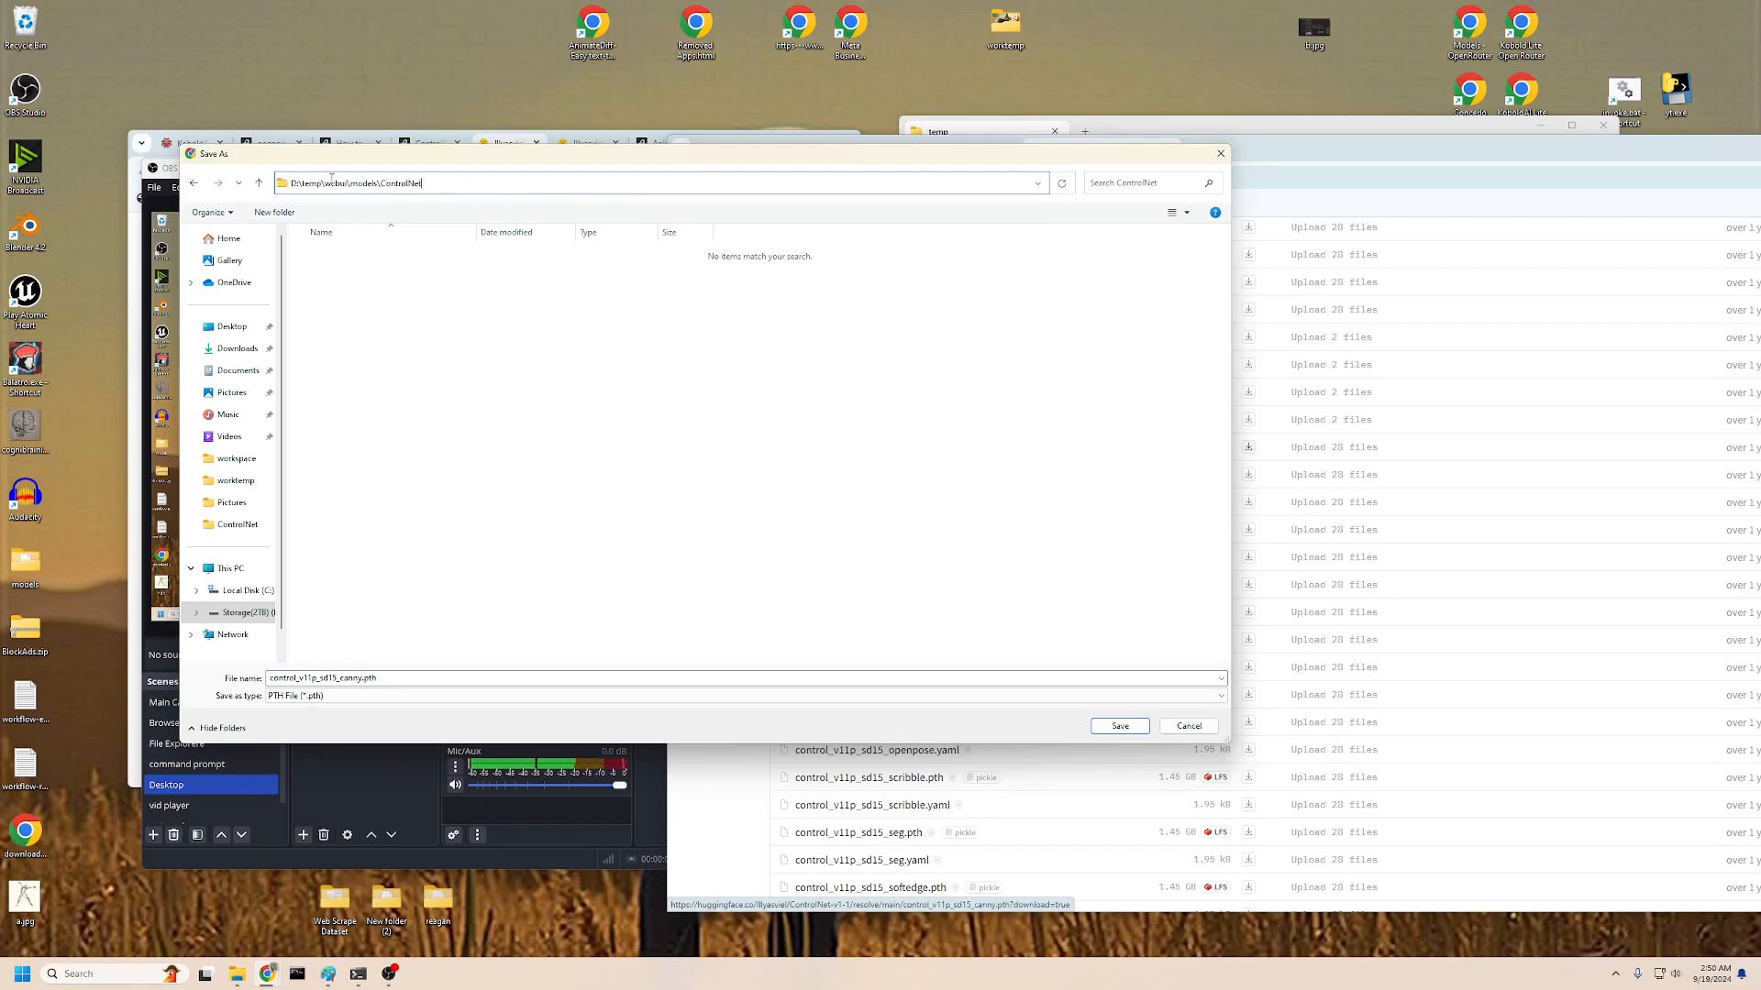
left_click(1120, 725)
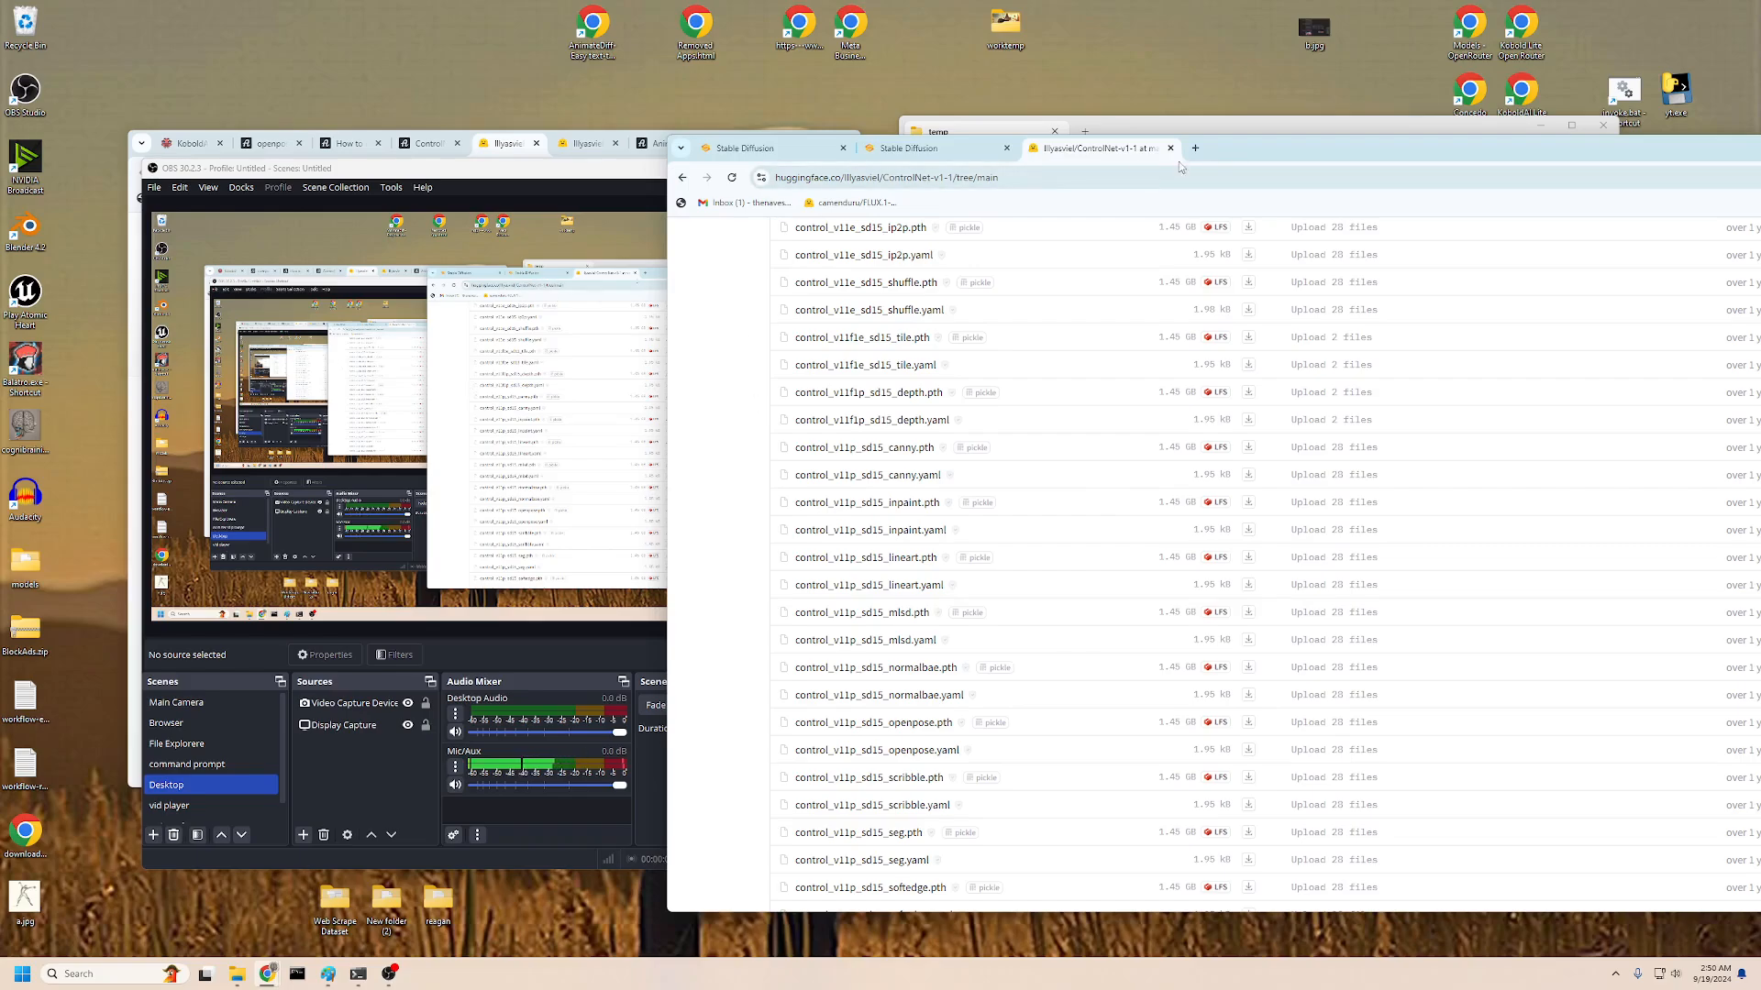
Download control_v11p_sd15_openpose.pth into the same ControlNet models folder and check the download's progress
left_click_drag(1180, 166, 639, 116)
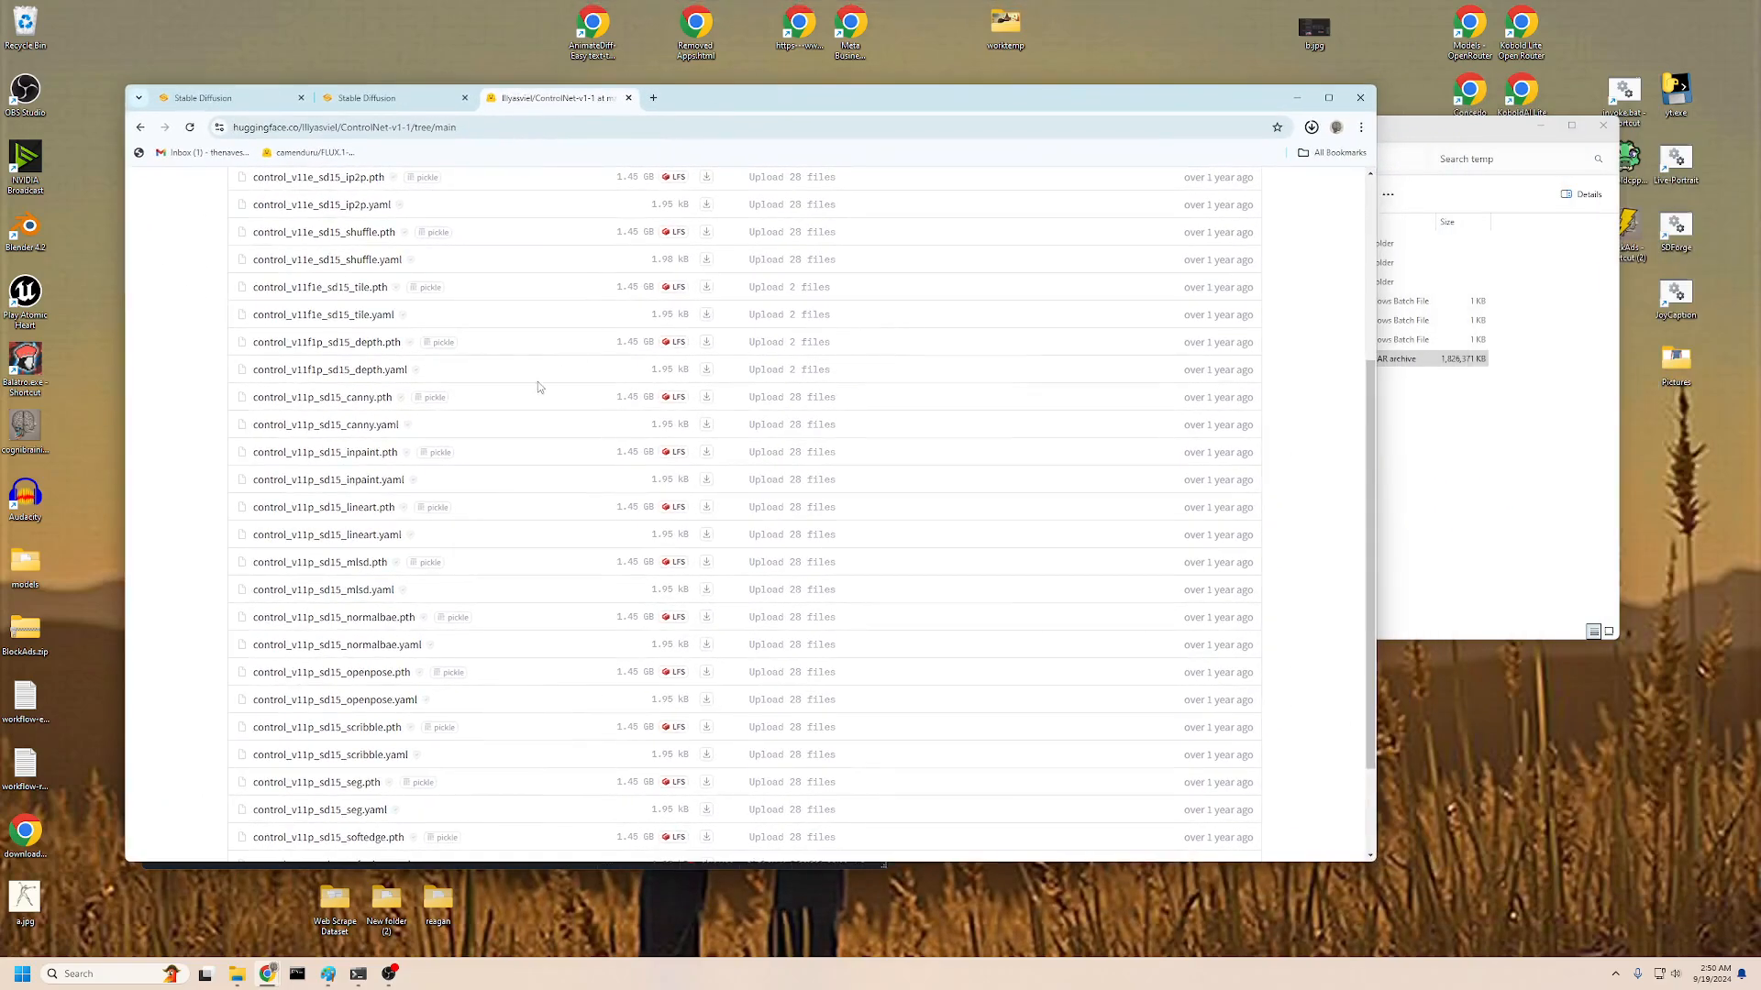
left_click(706, 676)
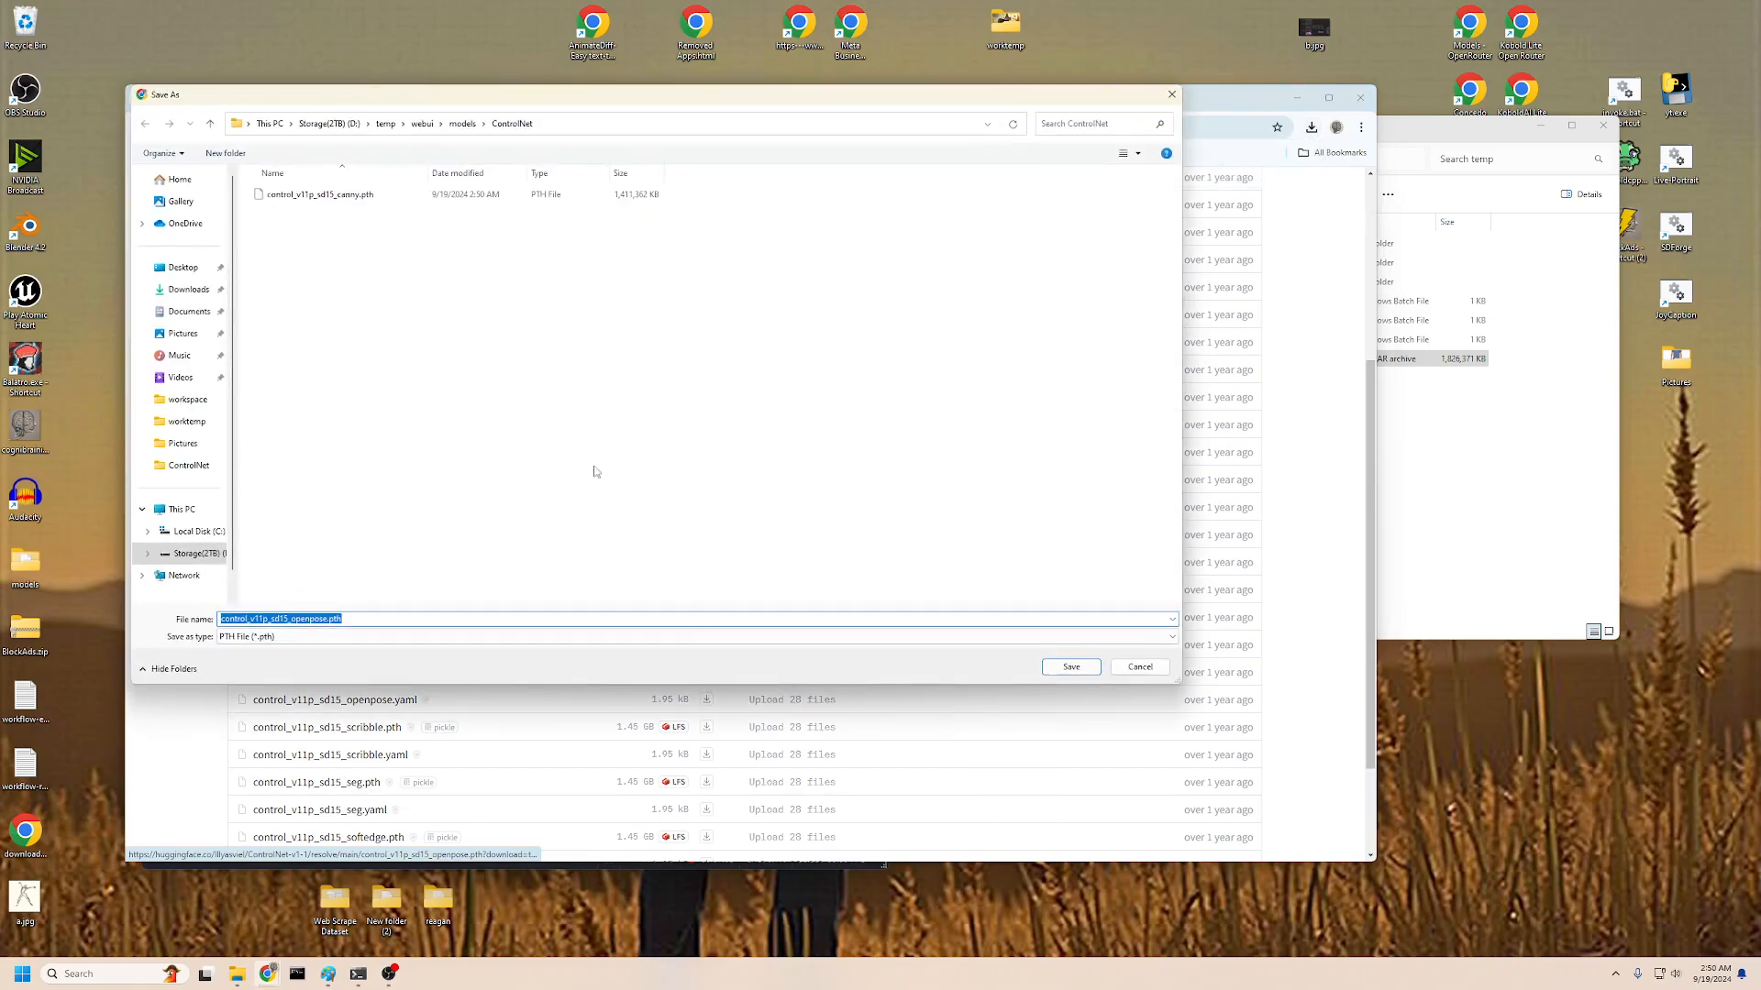
left_click(1043, 667)
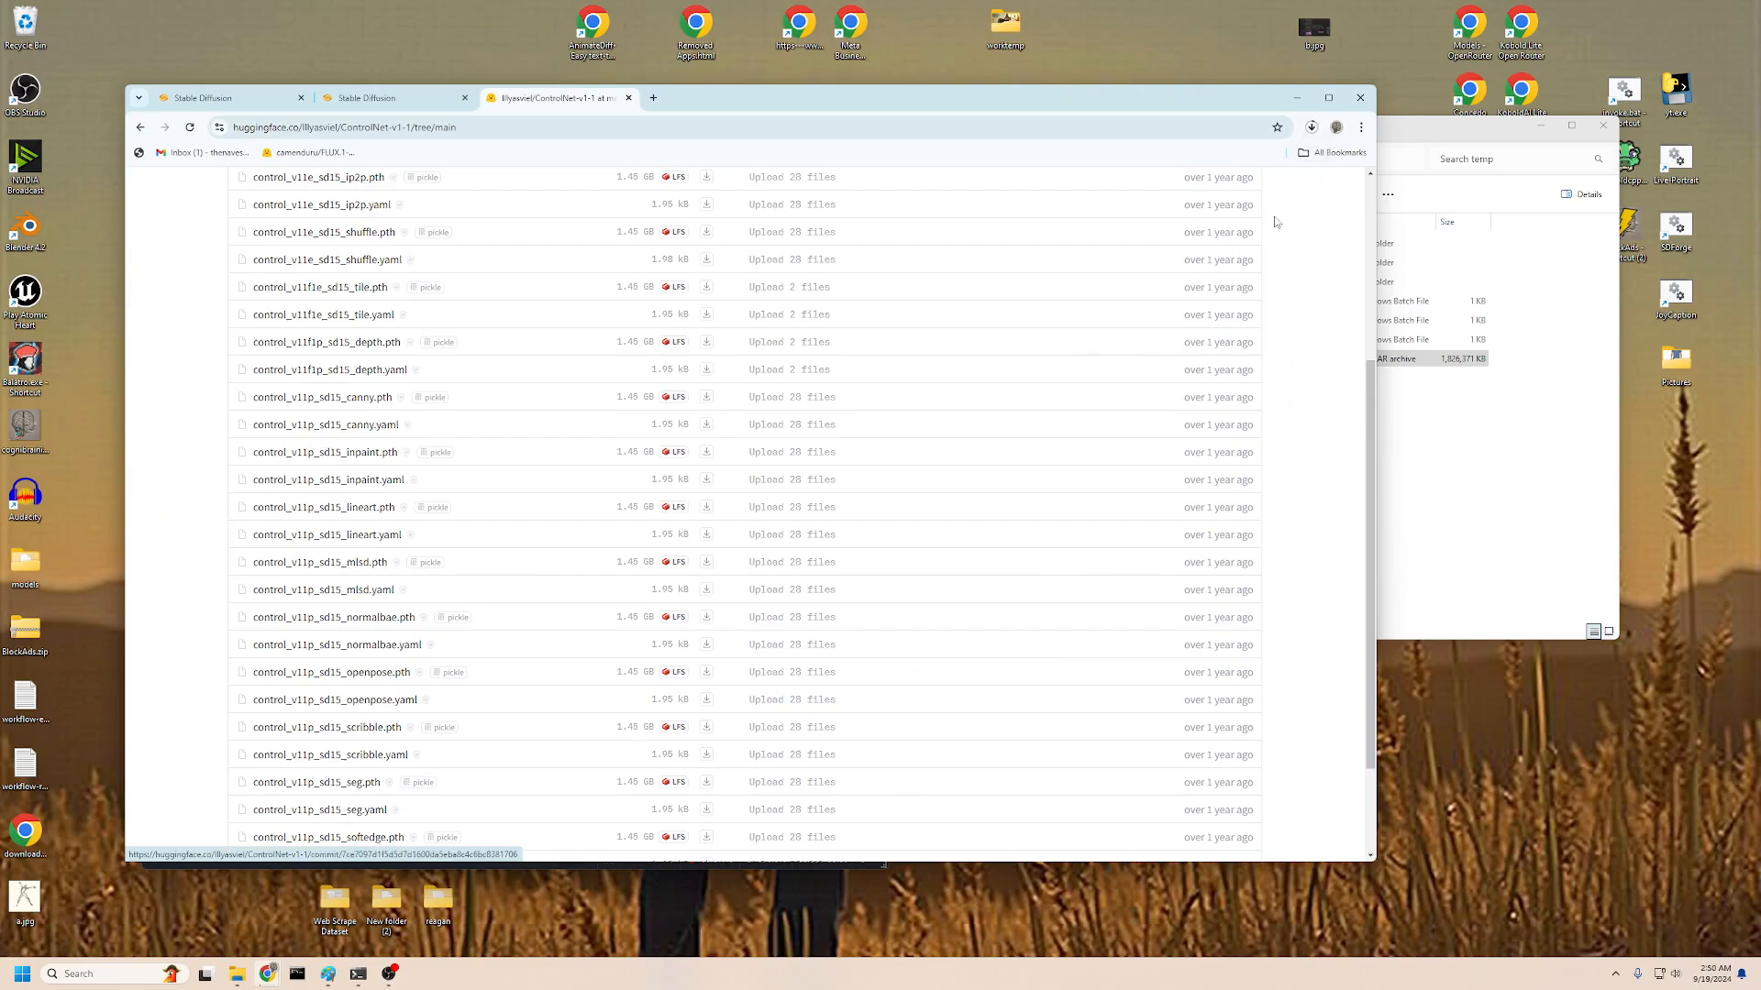
left_click(1311, 128)
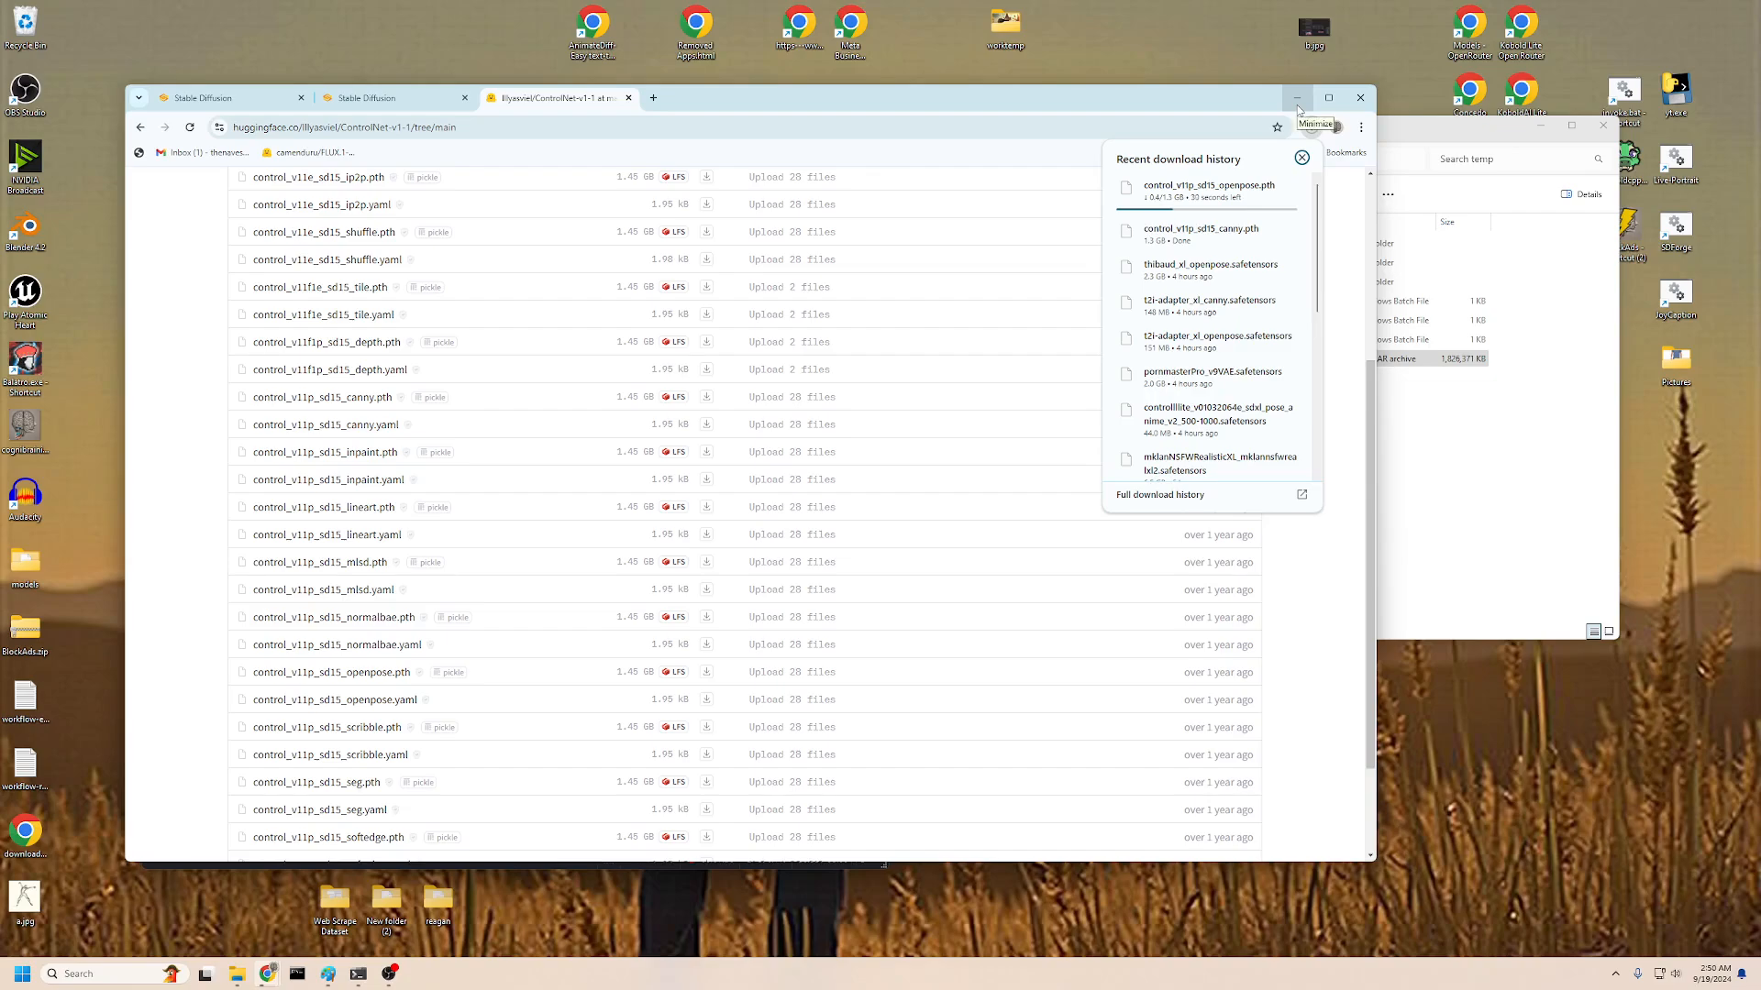
Open civitai.com in a new browser tab
left_click(651, 100)
left_click_drag(984, 107, 1221, 113)
left_click(156, 730)
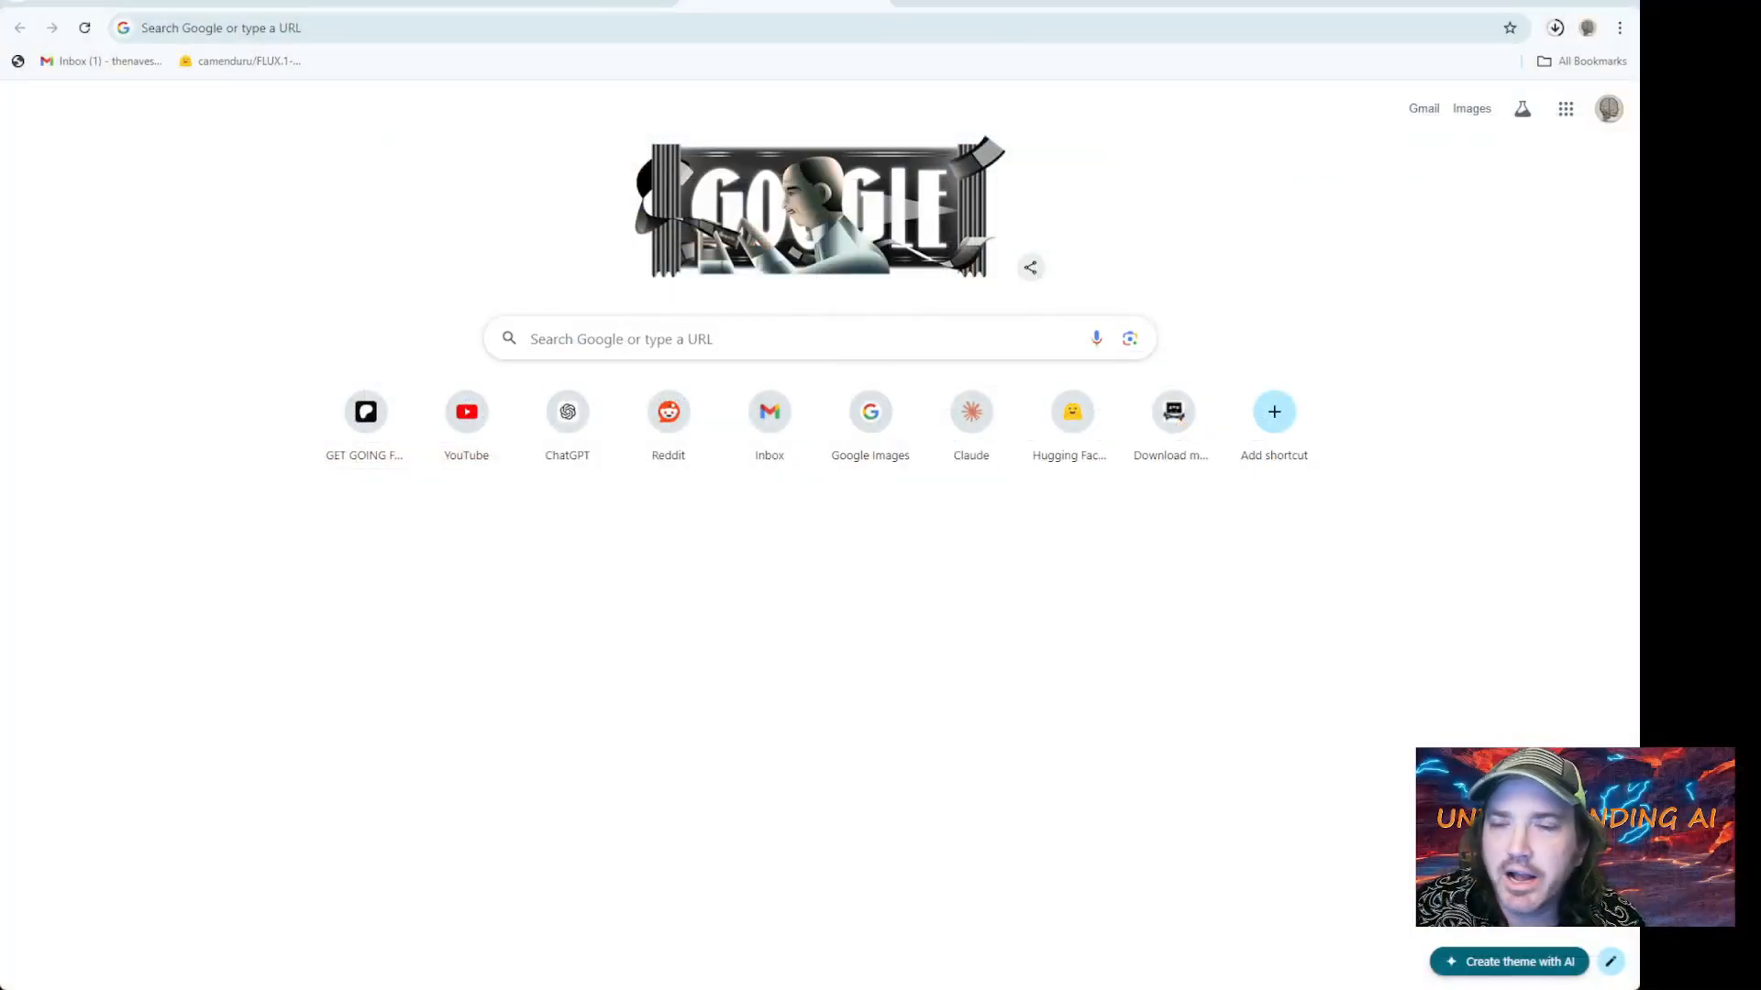
left_click(746, 36)
type("civitai.")
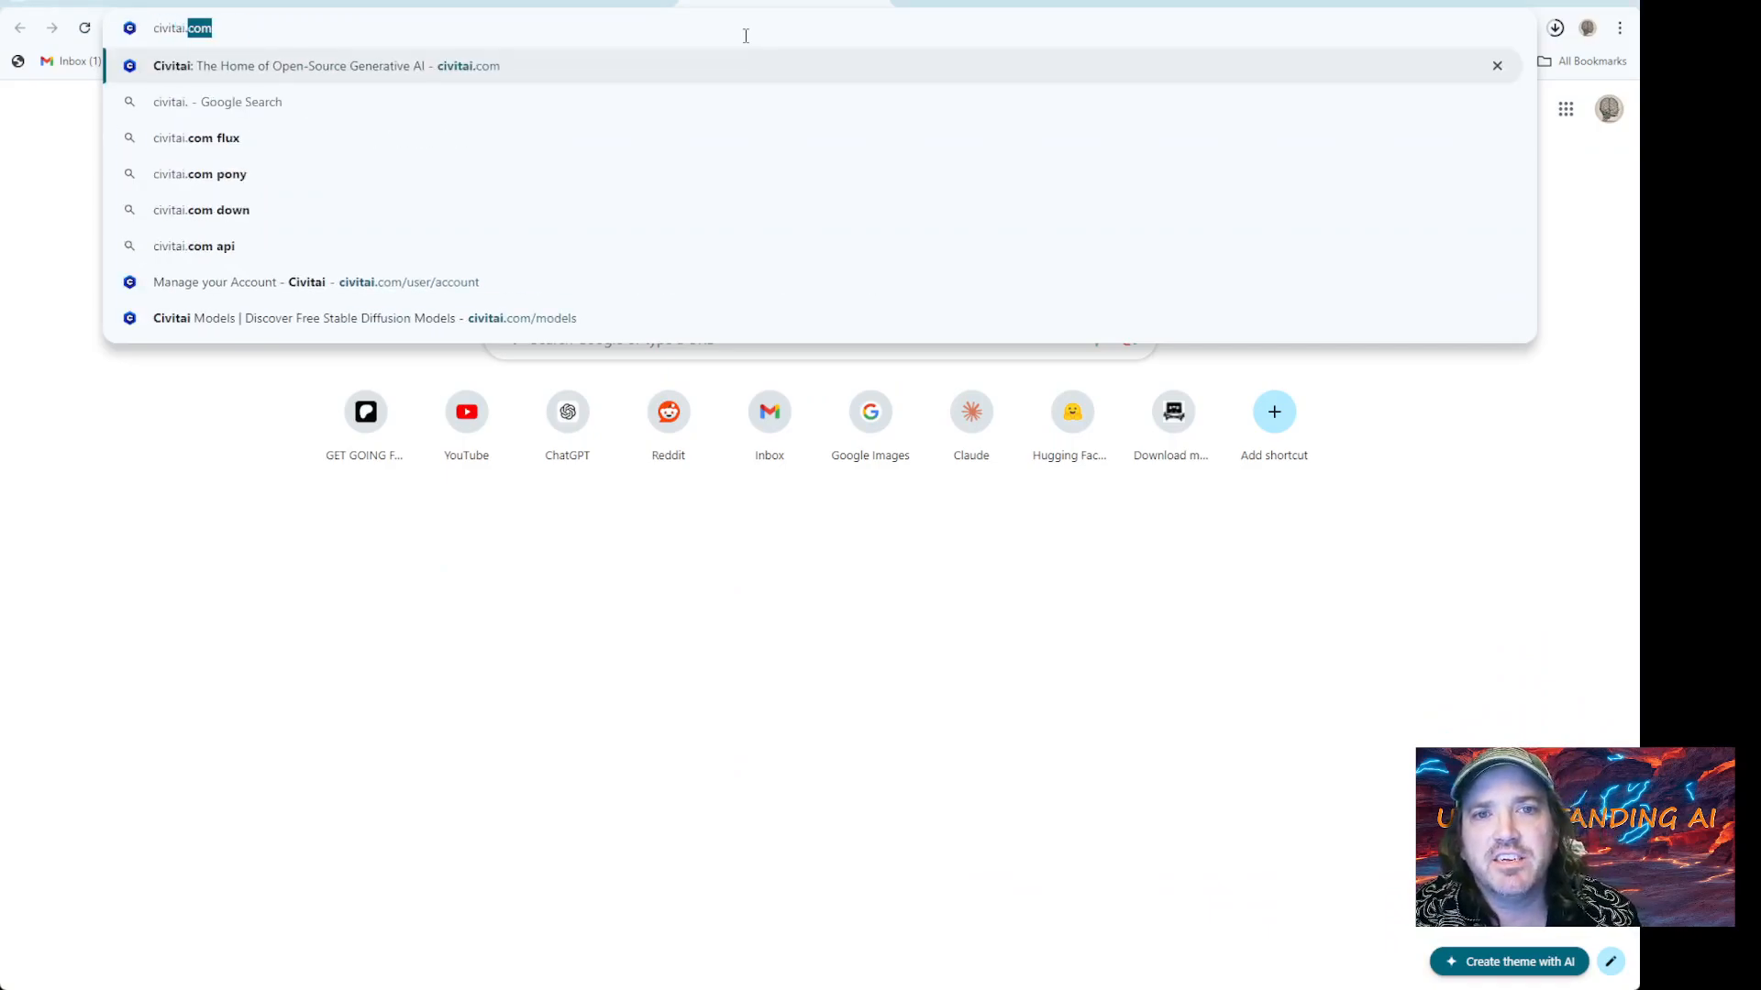
type("com")
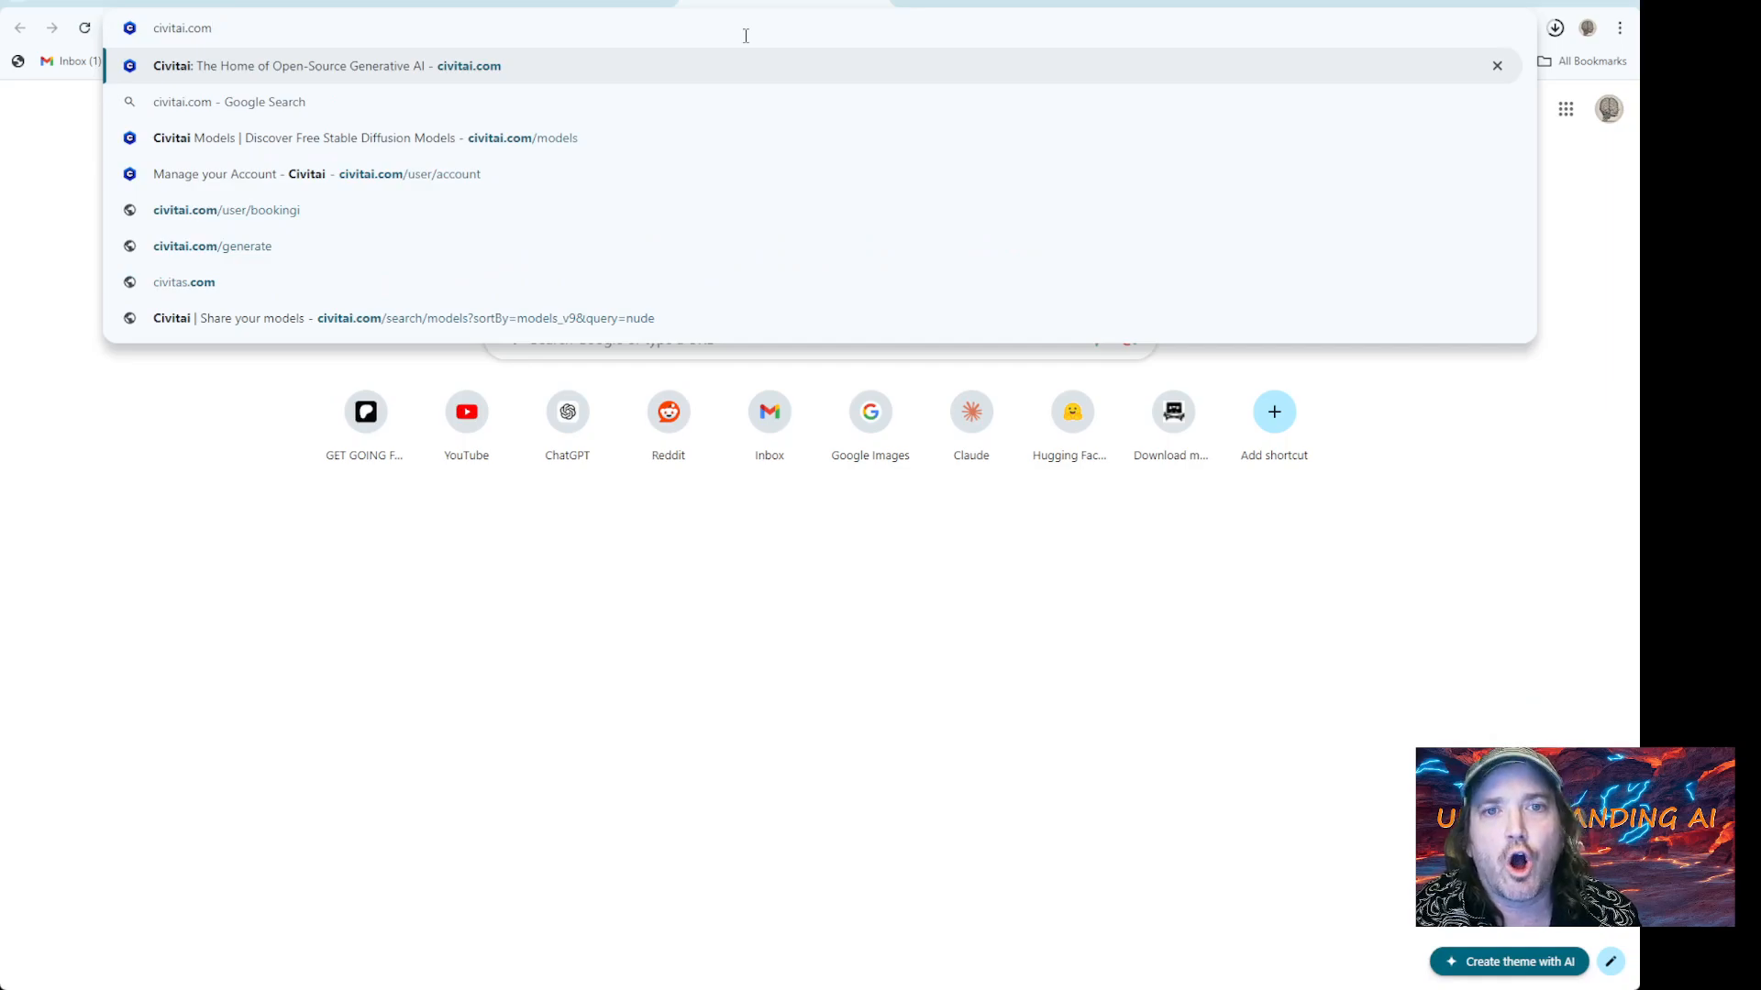
key("Return")
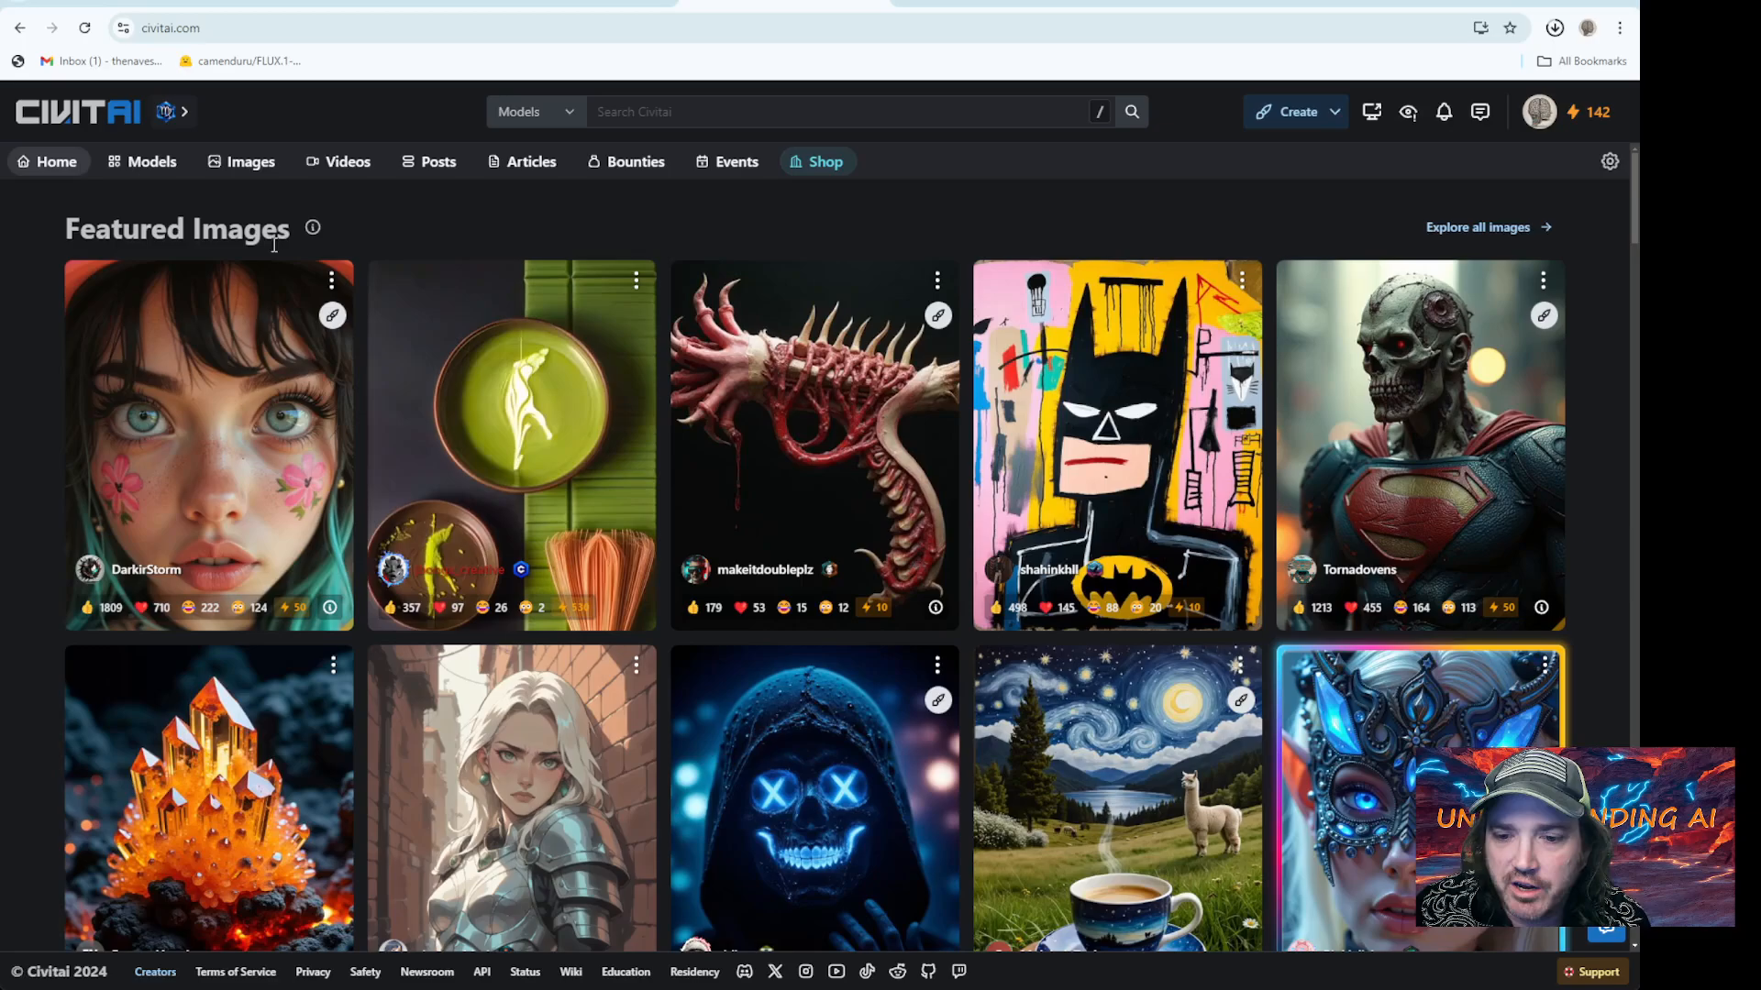
Open Civitai's models catalogue and filter it to the SD 1.5 base model
left_click(147, 165)
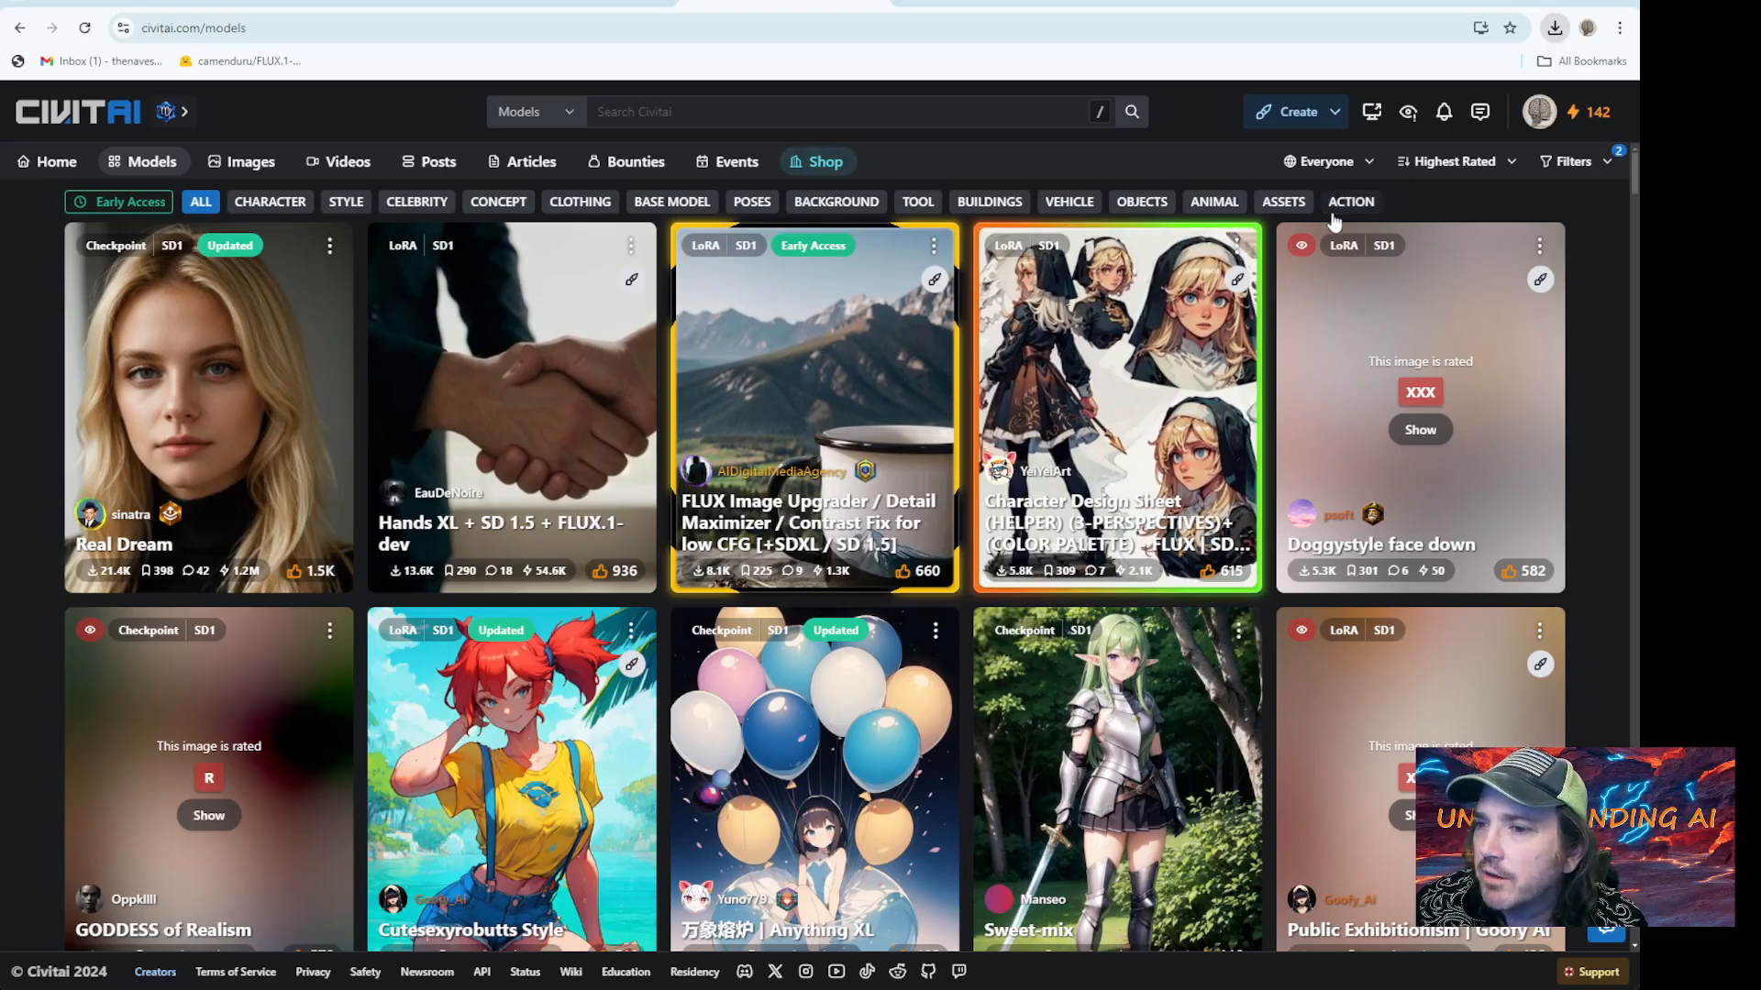
scroll(1062, 370, "down", 2)
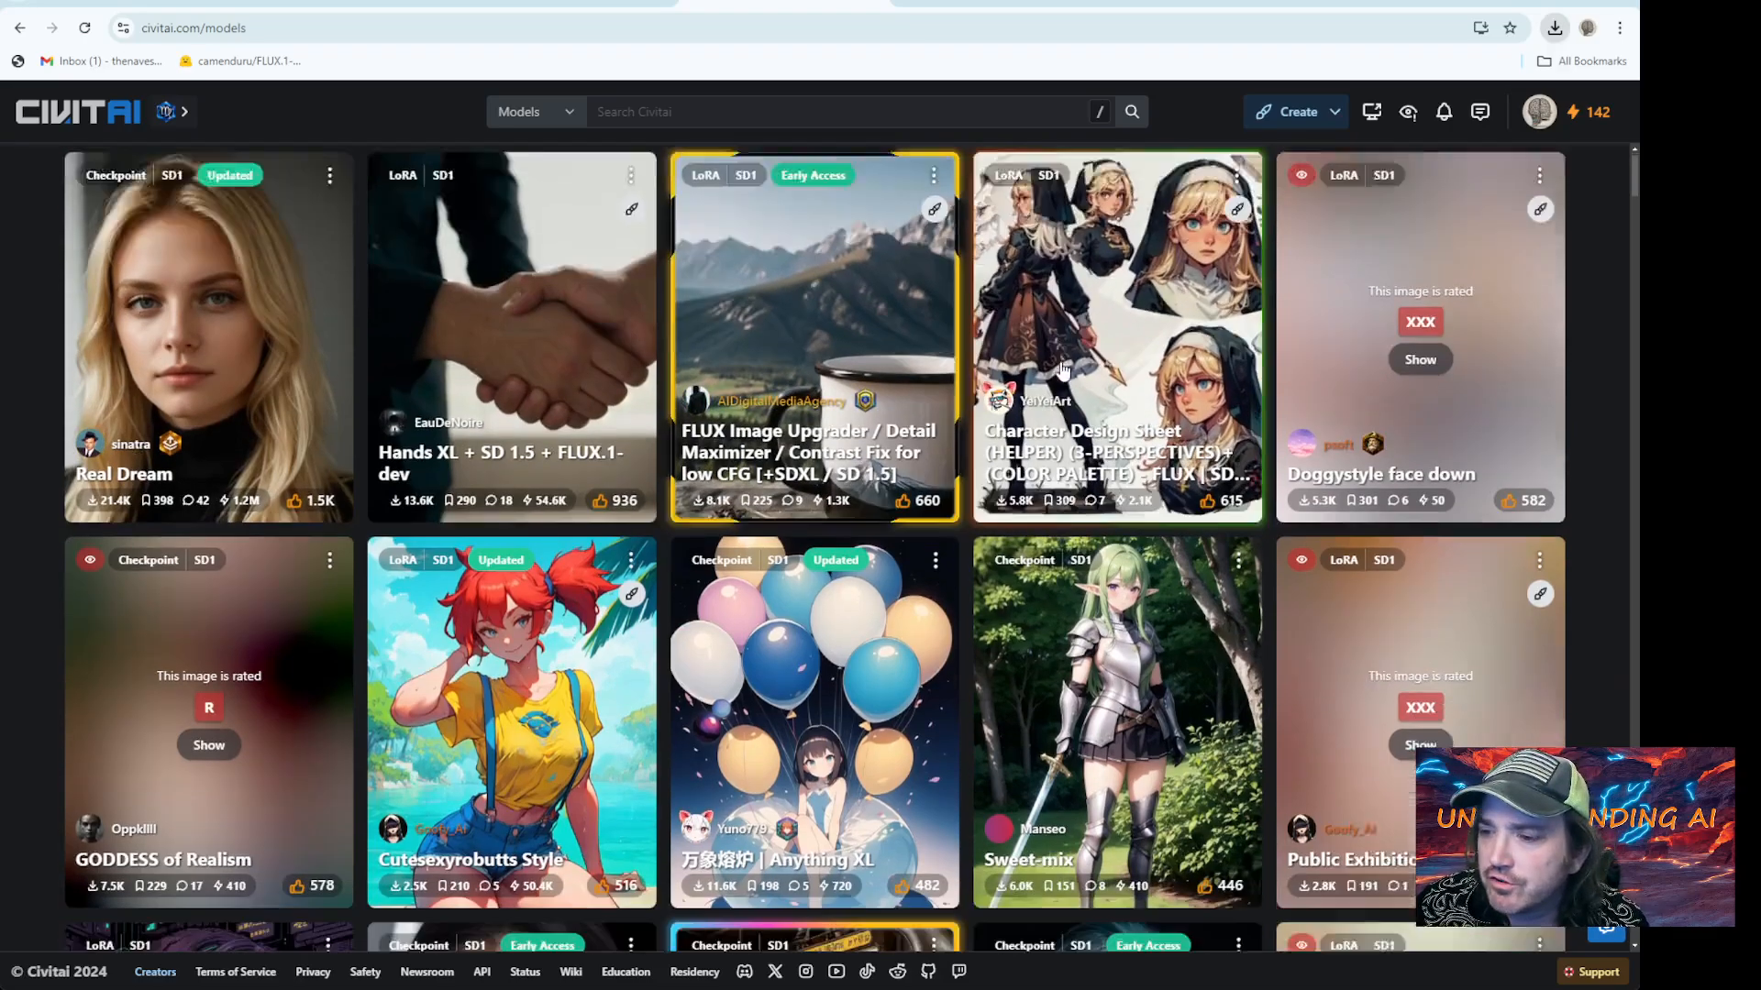
scroll(1062, 370, "down", 4)
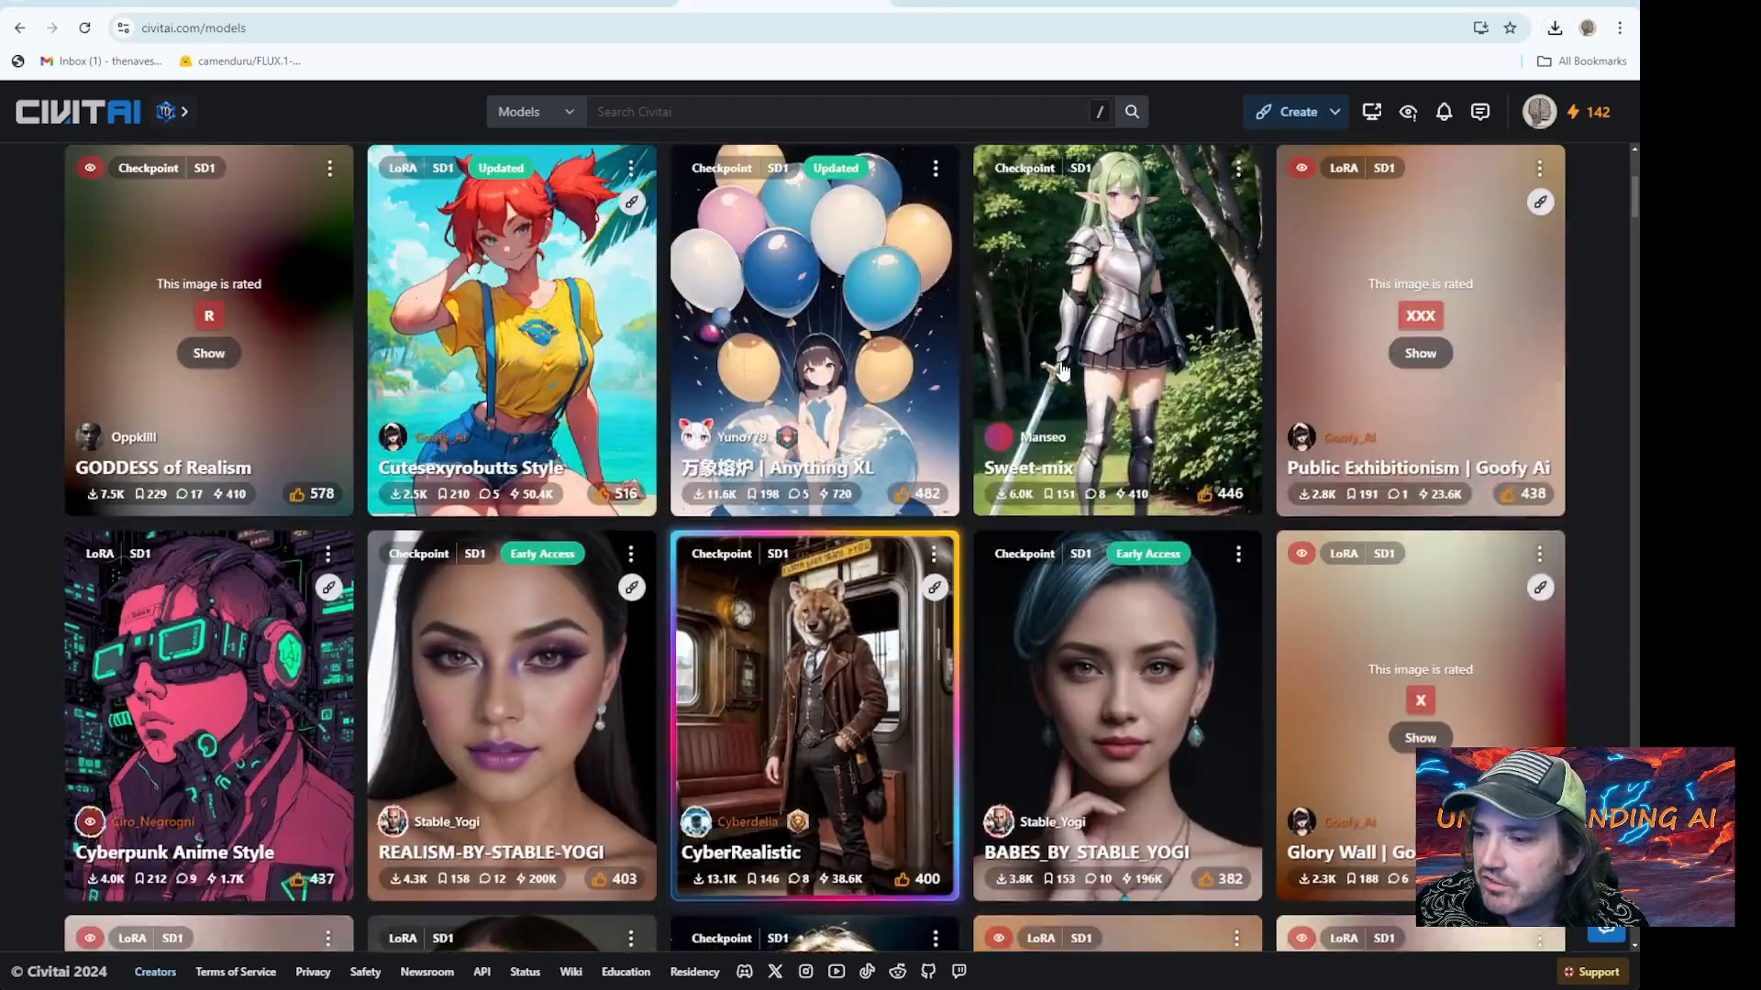
scroll(1062, 369, "up", 5)
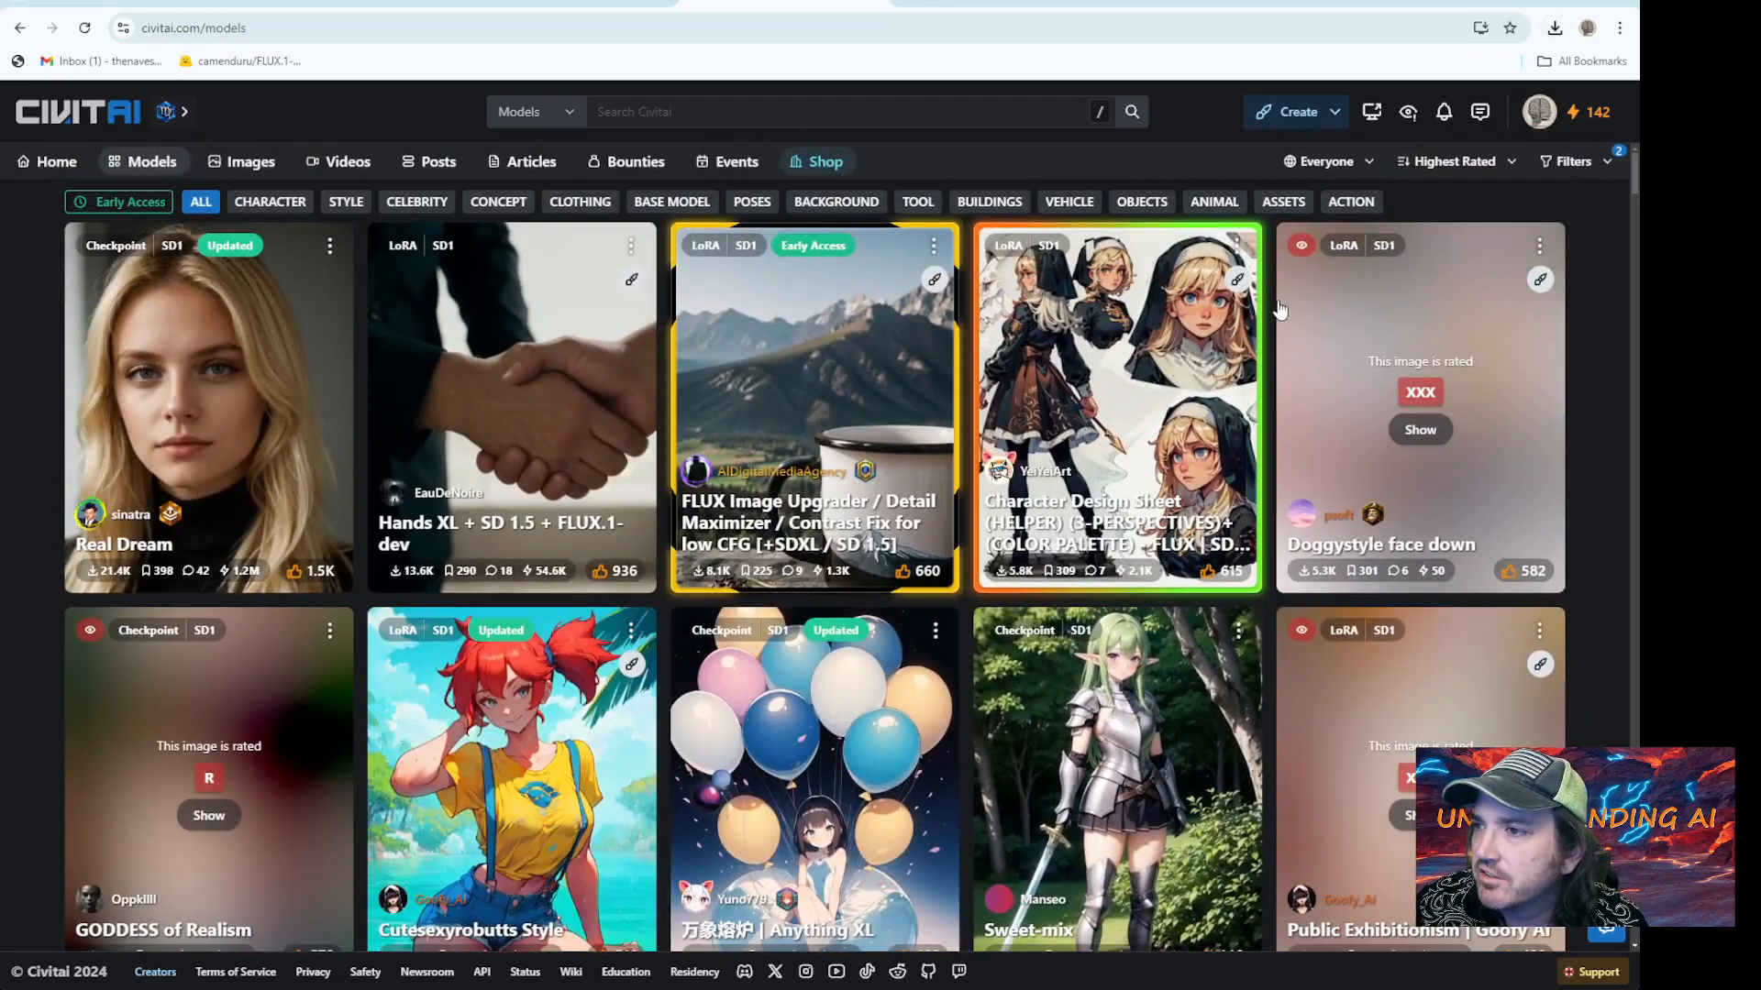
left_click(1570, 165)
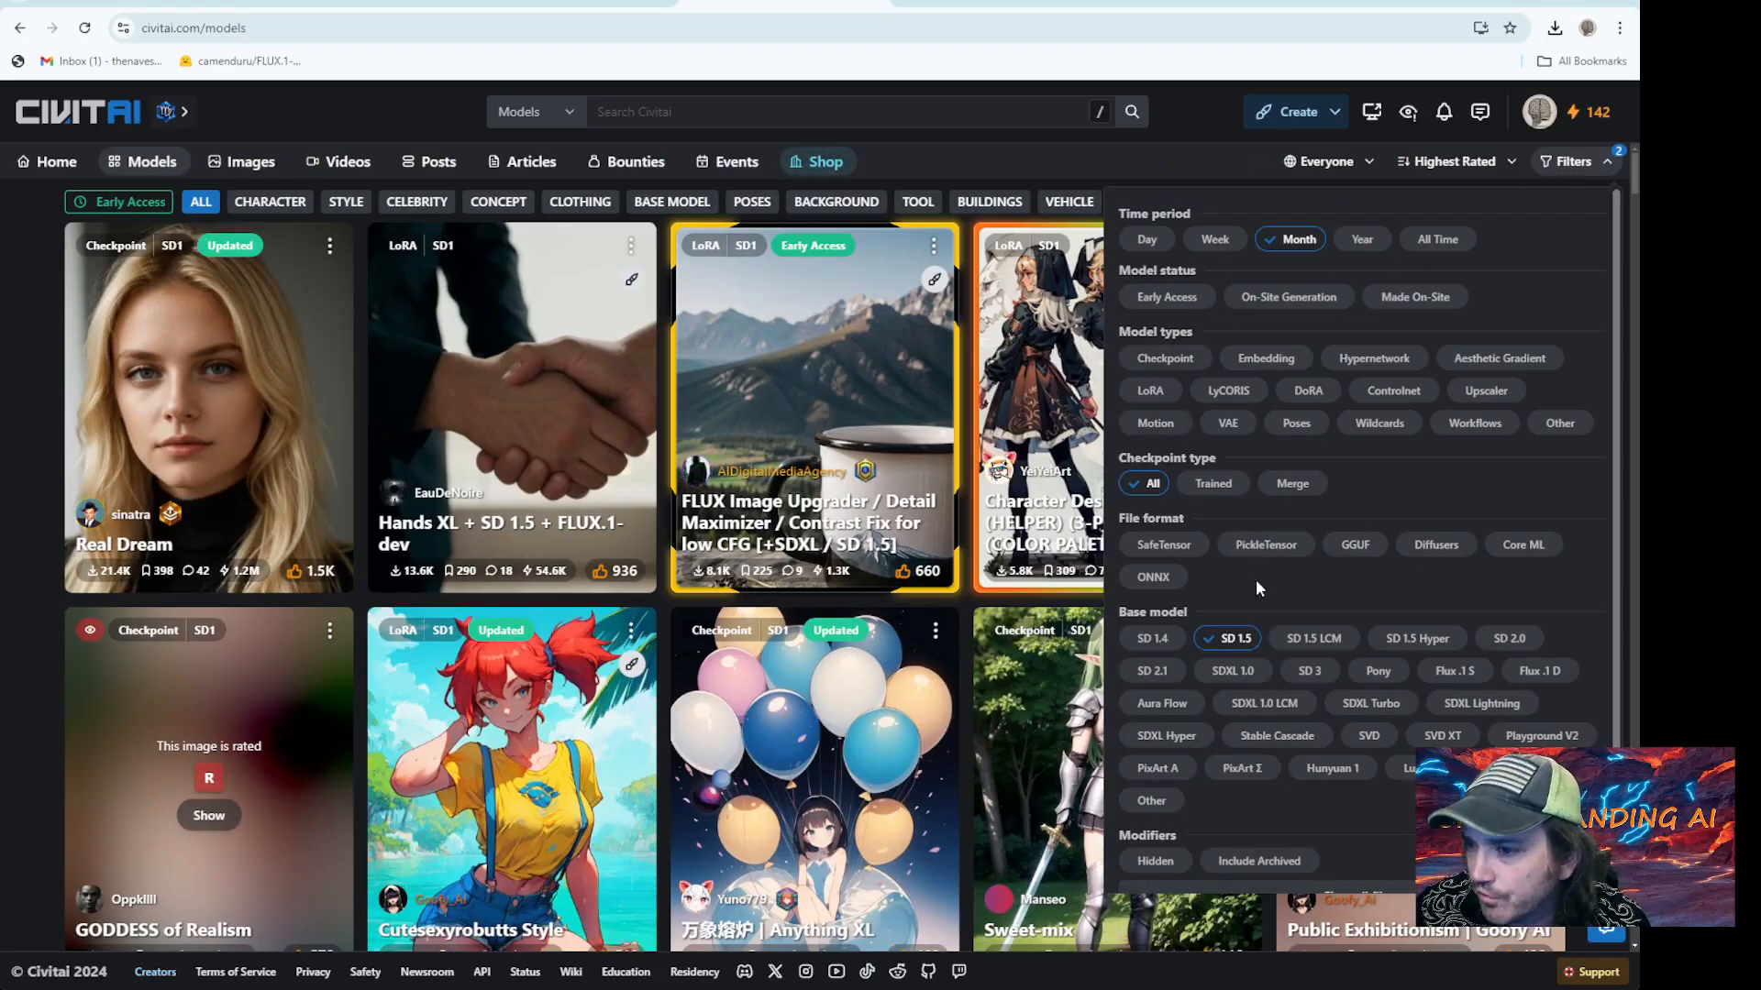
left_click(1225, 647)
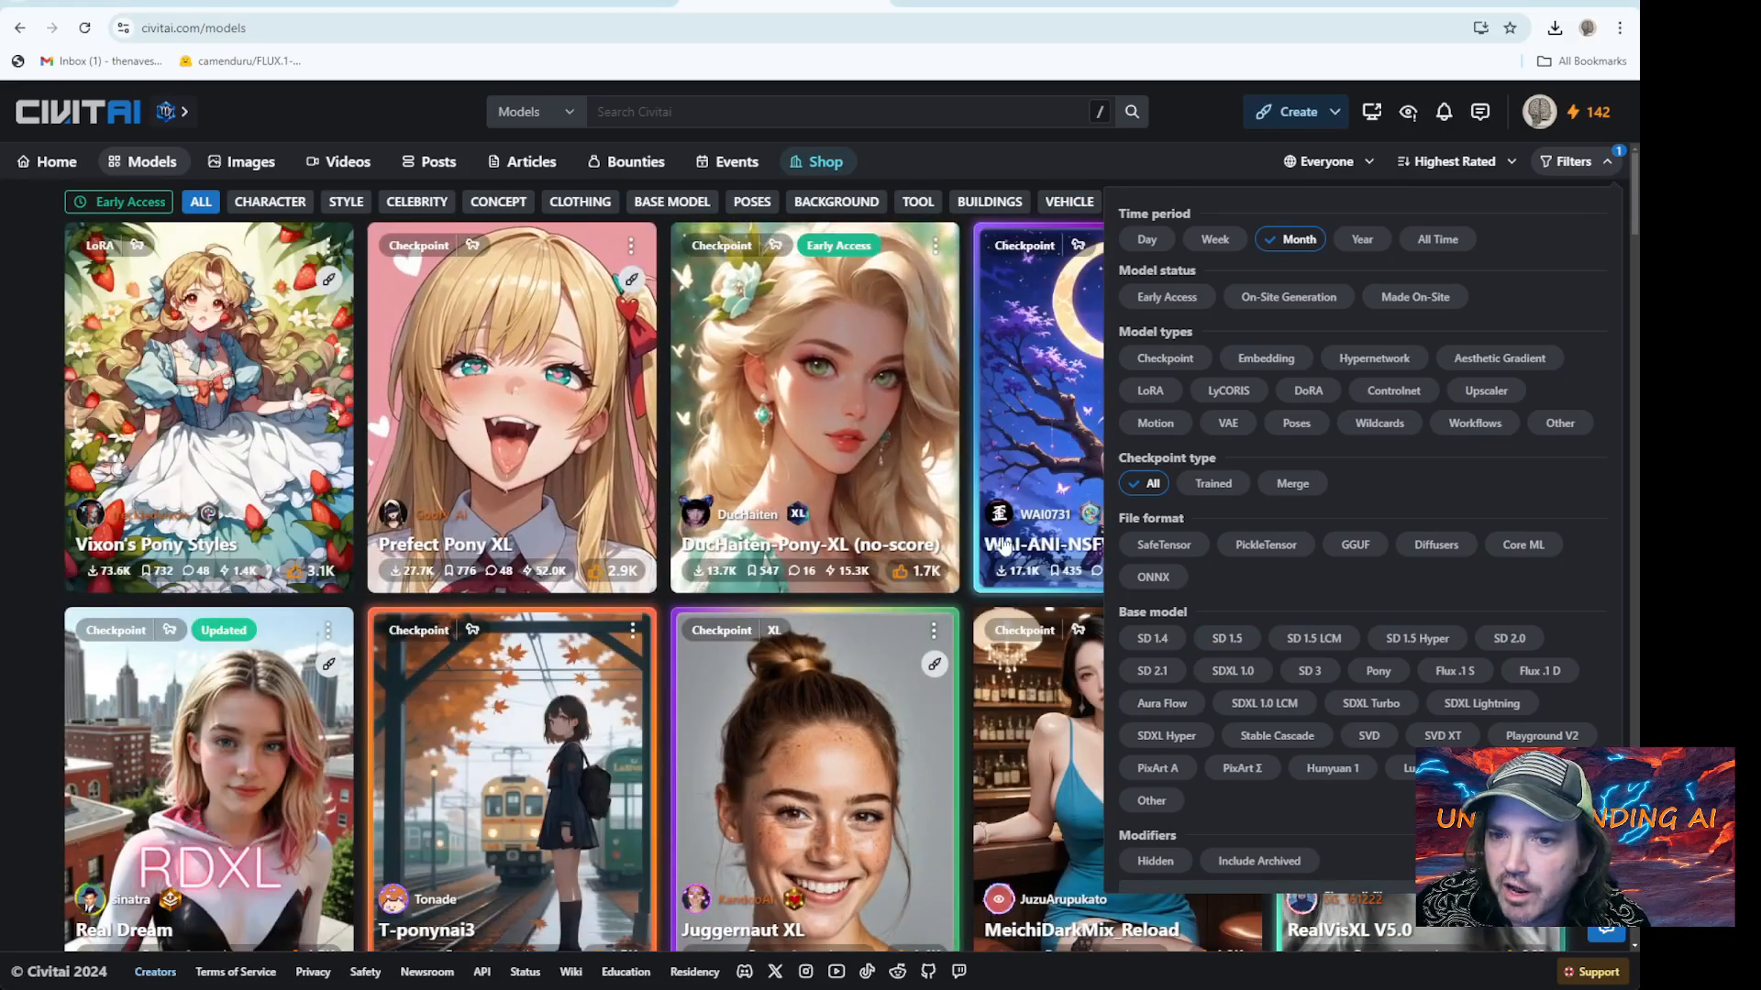
left_click(1230, 646)
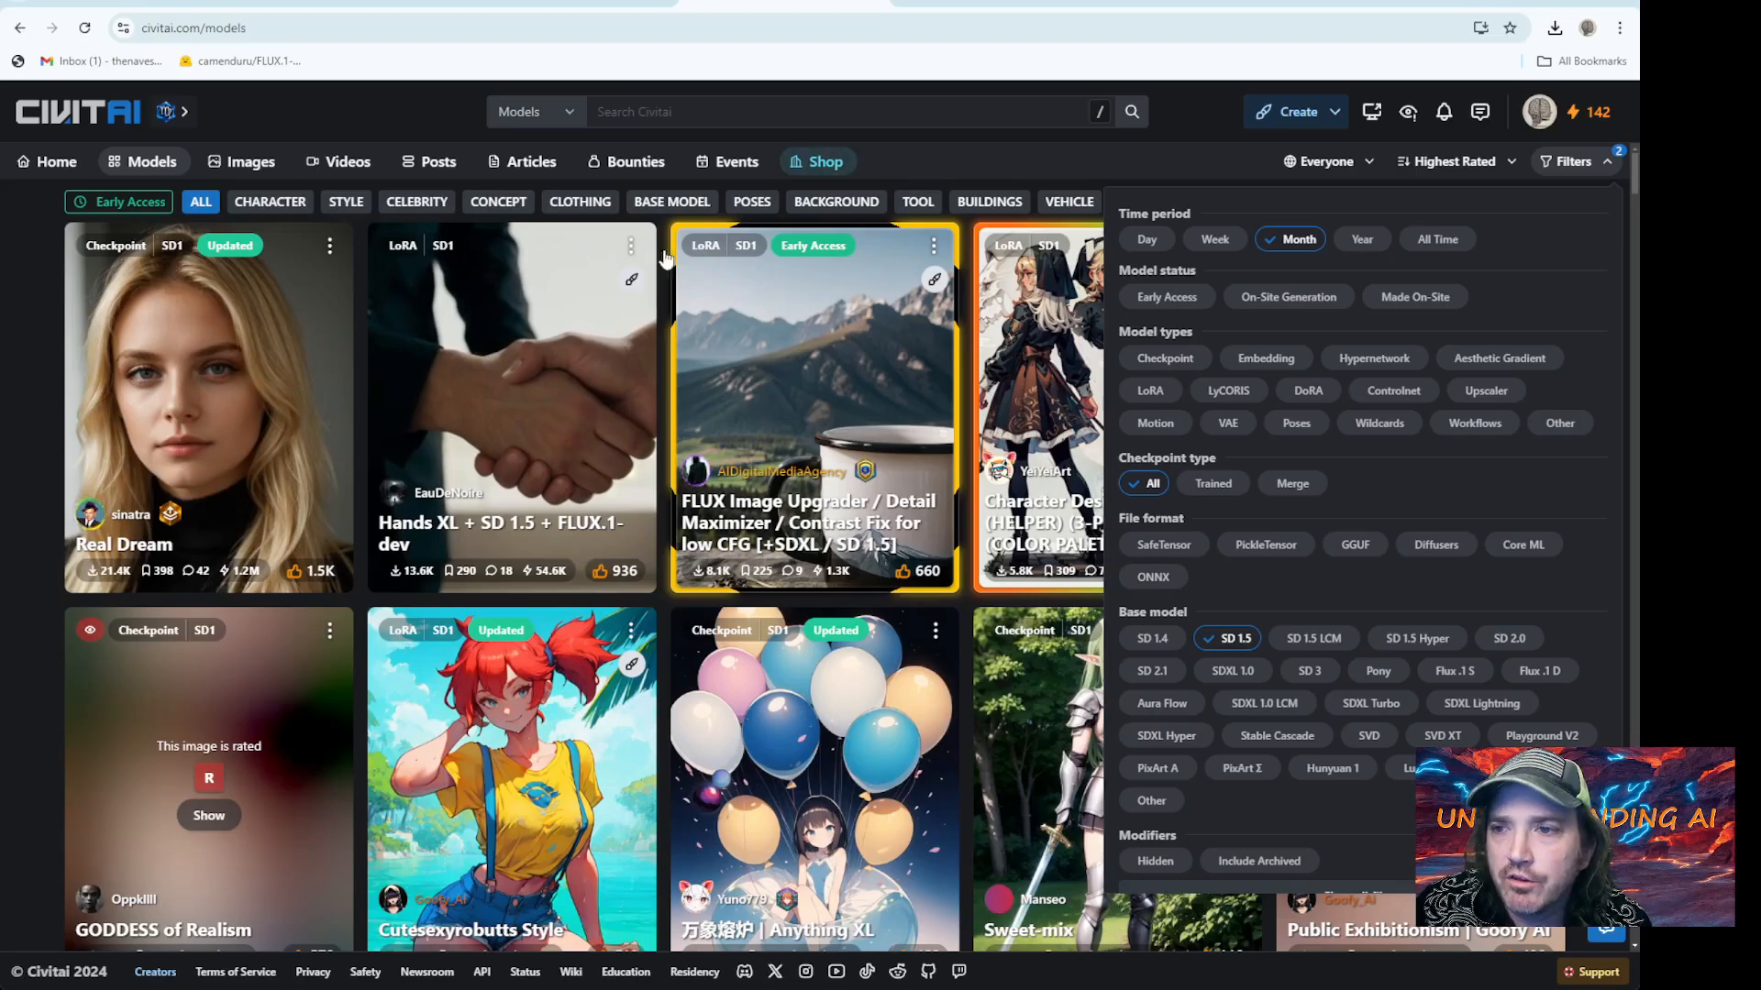
Browse the filtered models and open the page of the Real Dream checkpoint
scroll(642, 536, "down", 2)
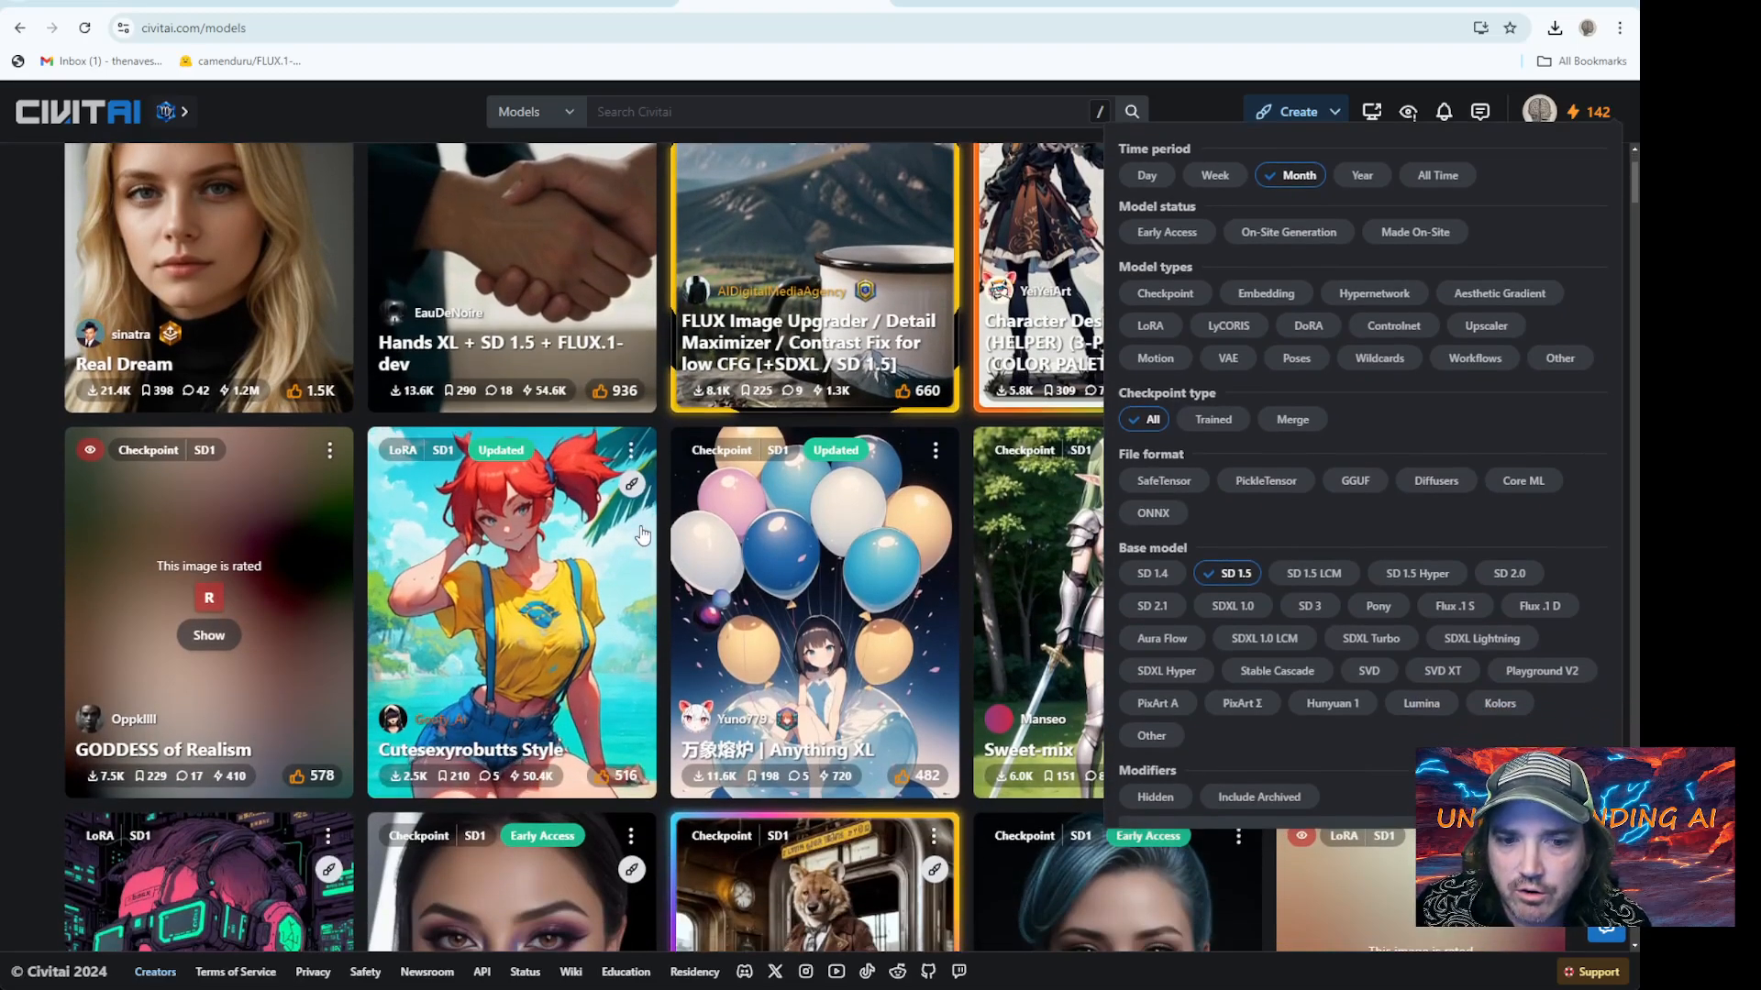
scroll(642, 534, "down", 4)
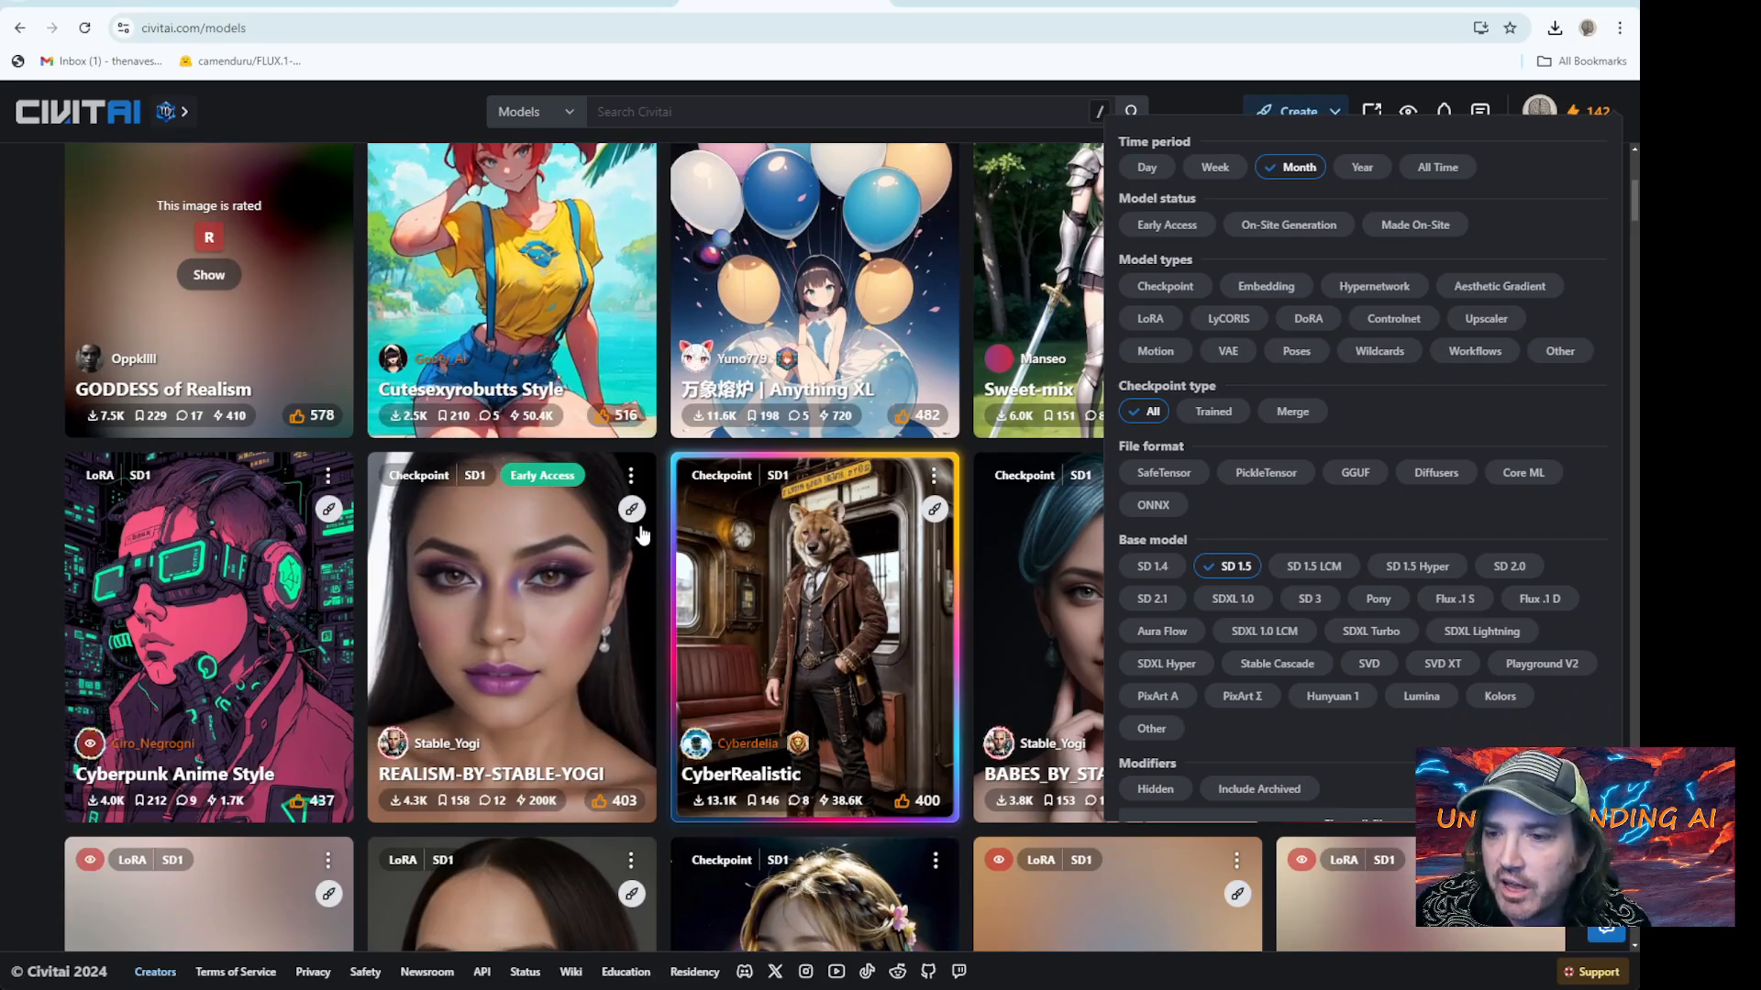
scroll(642, 534, "down", 2)
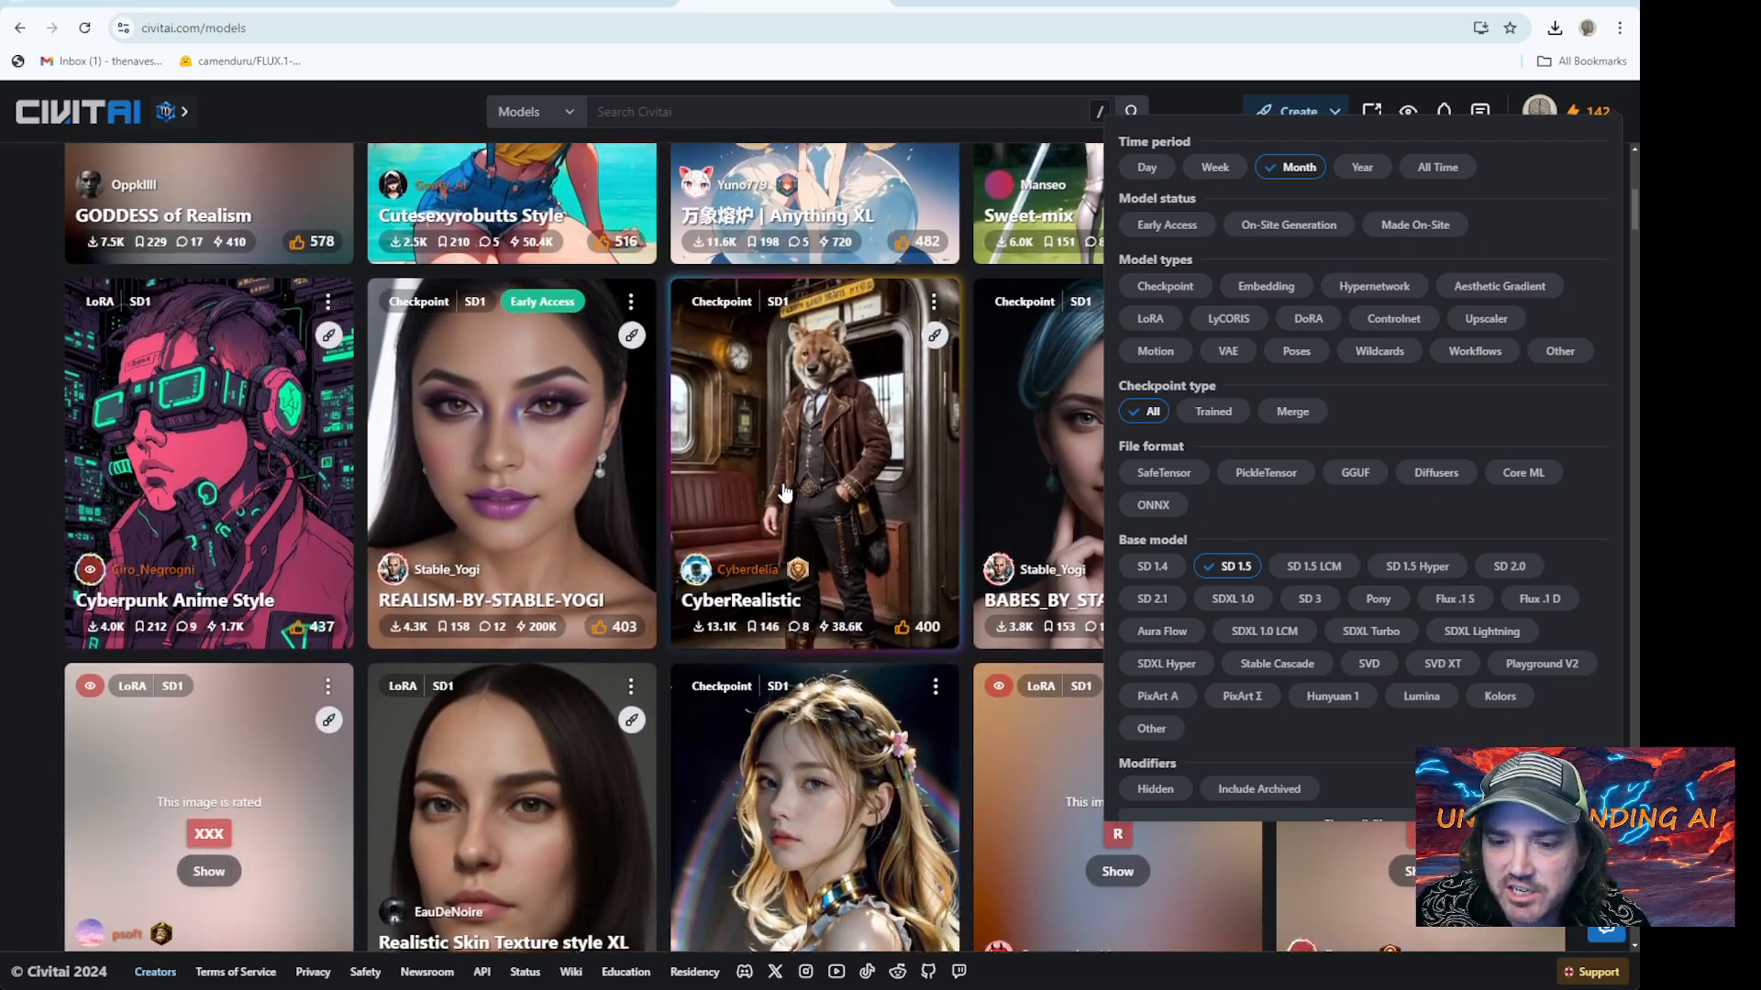
scroll(352, 381, "up", 8)
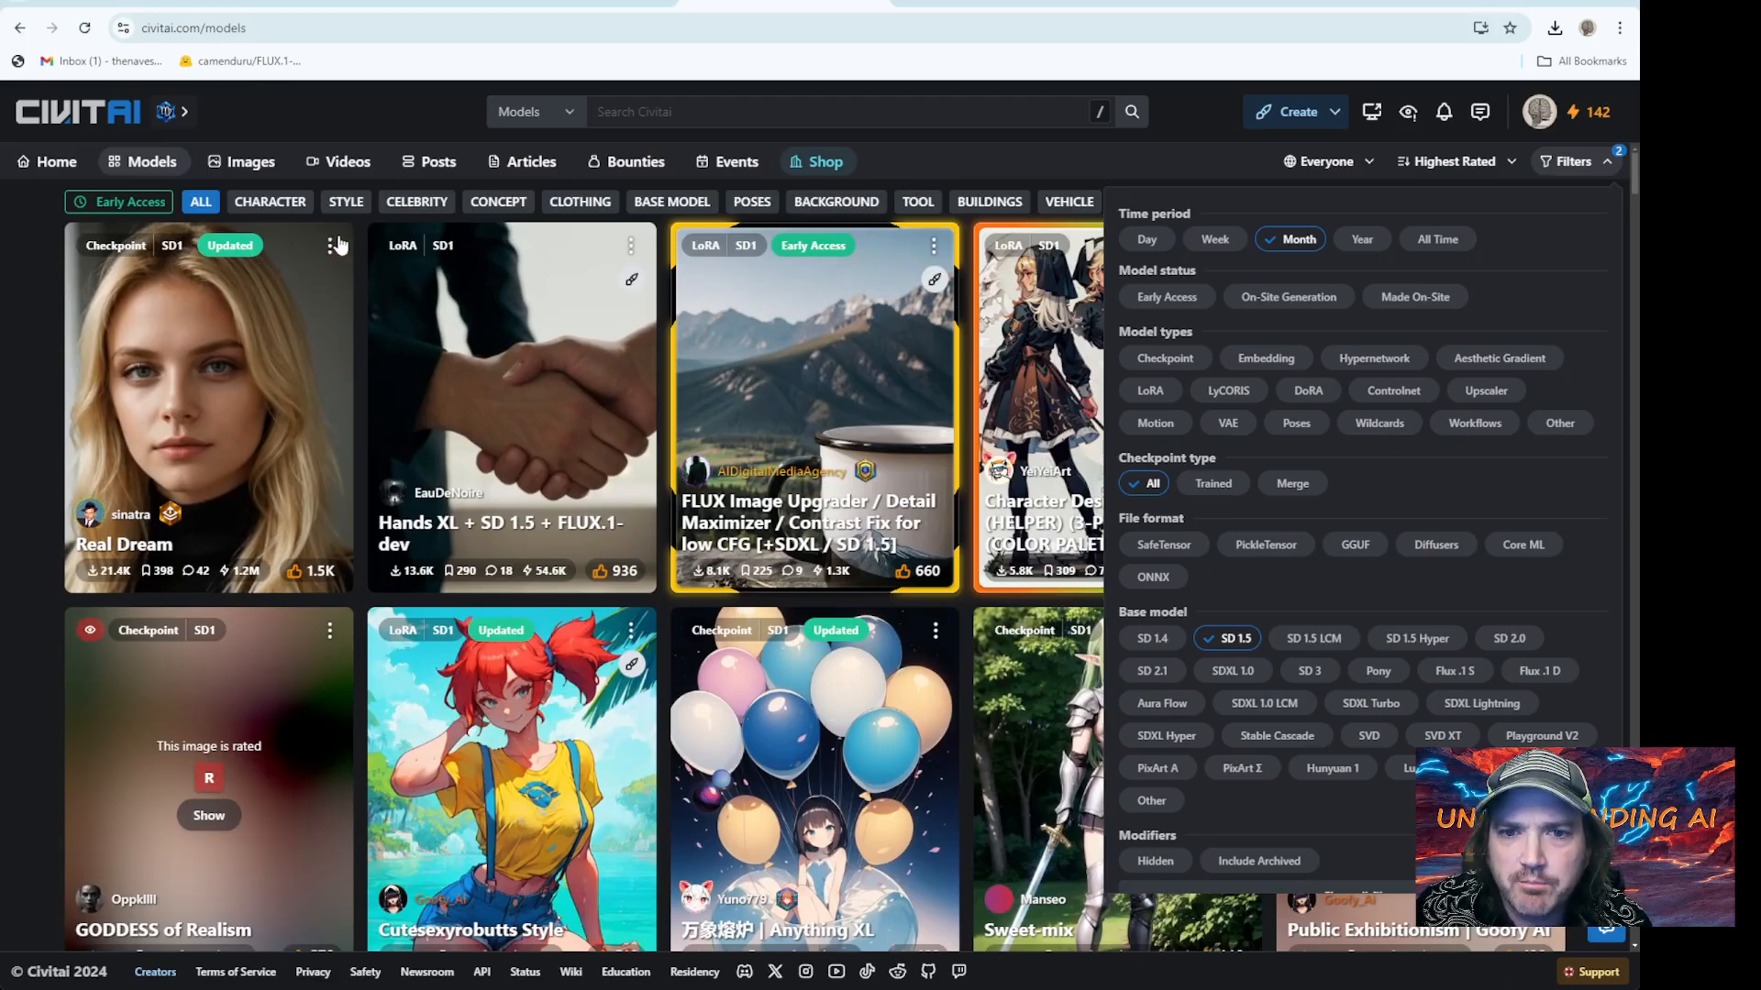
left_click(253, 360)
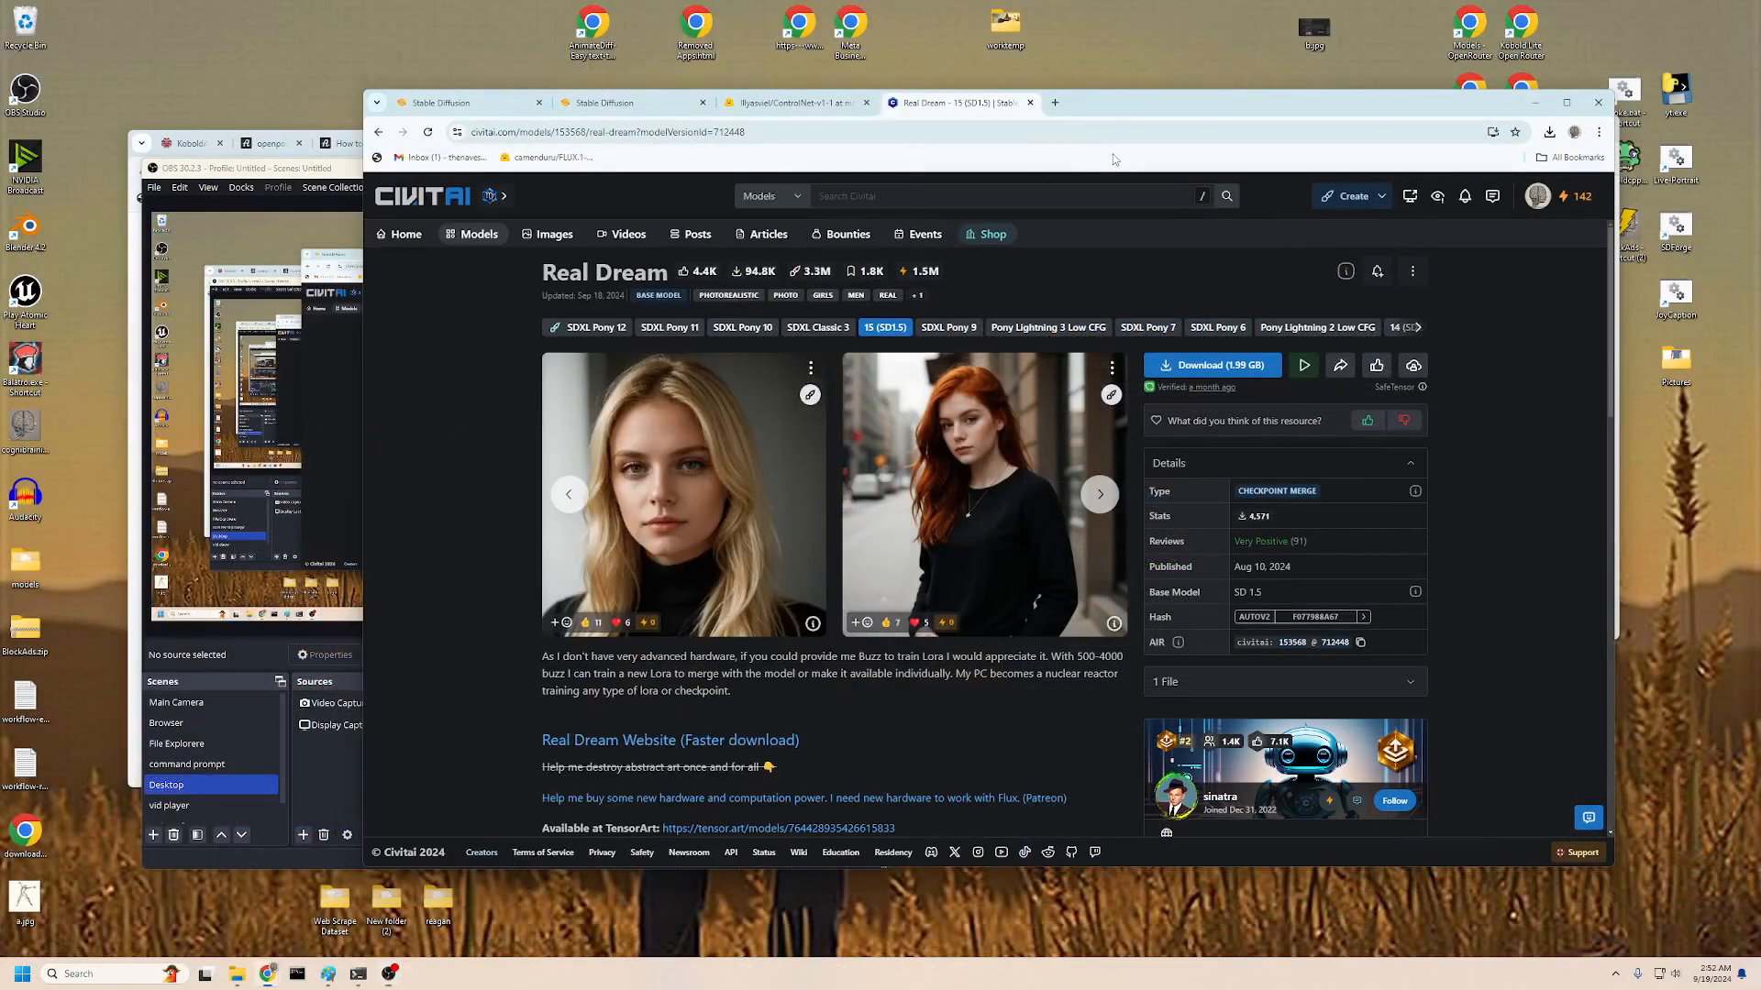
left_click_drag(1122, 111, 802, 122)
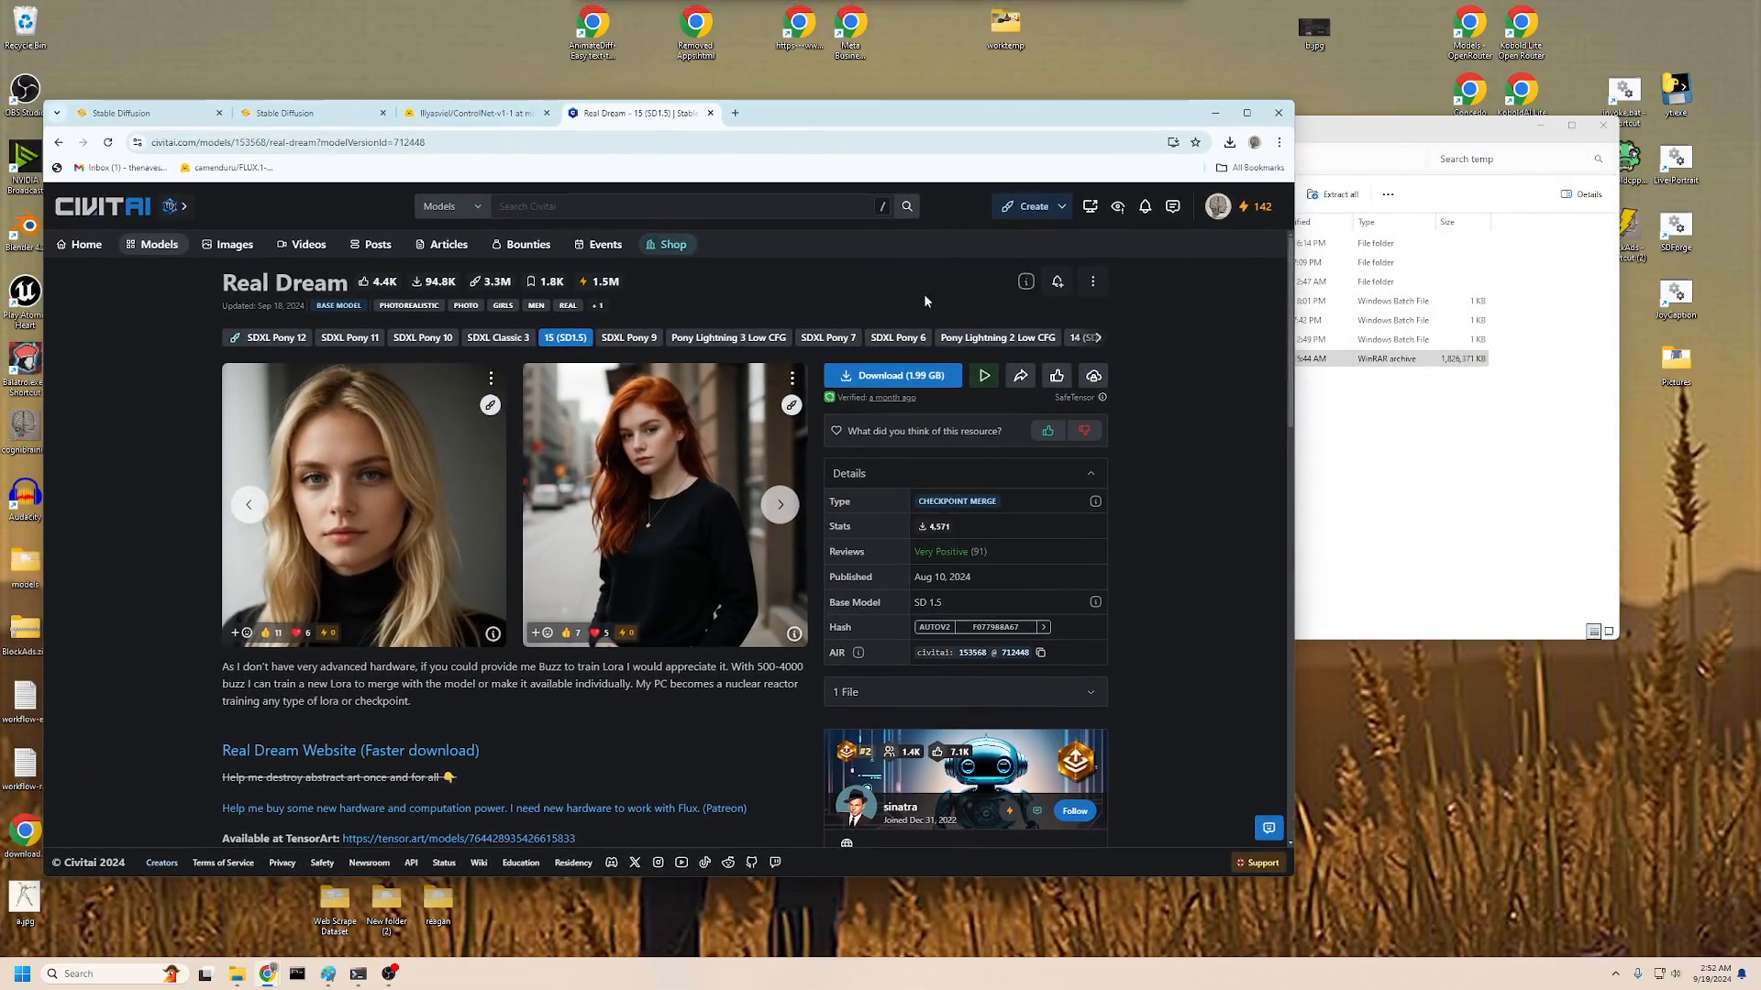
Browse to D:\temp\webui\models\Stable-diffusion as the save location for the Real Dream SD 1.5 download and cancel saving
left_click(922, 378)
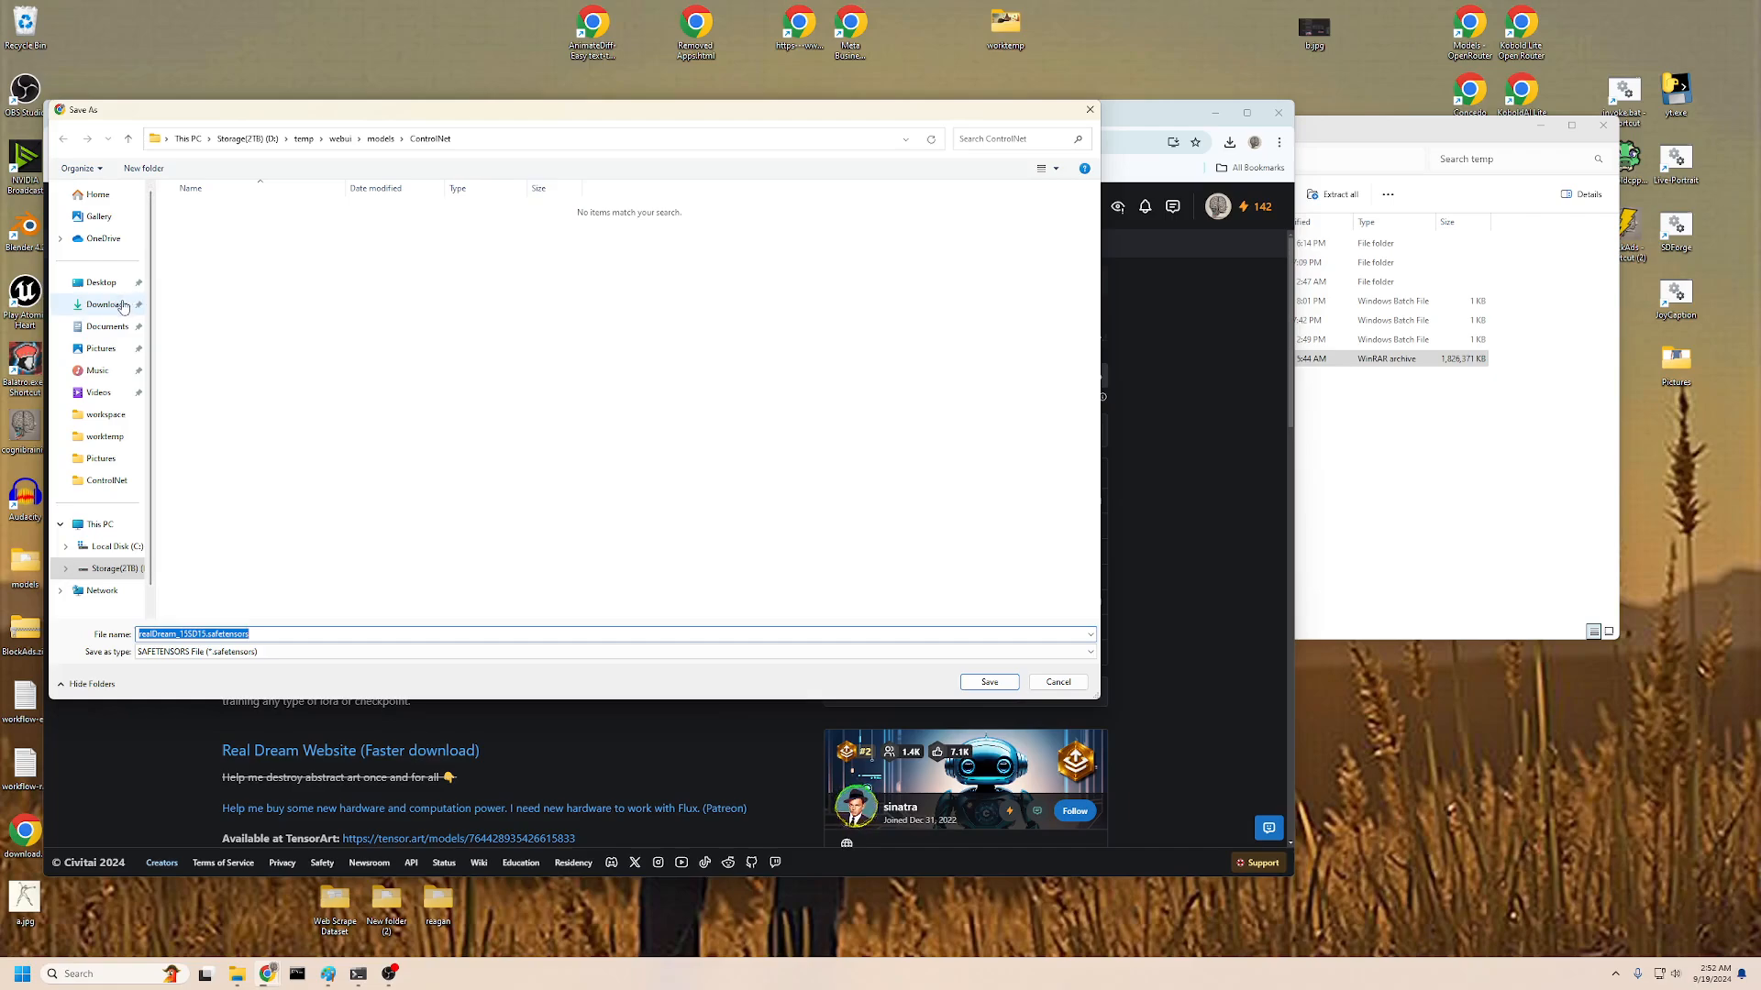
left_click(468, 144)
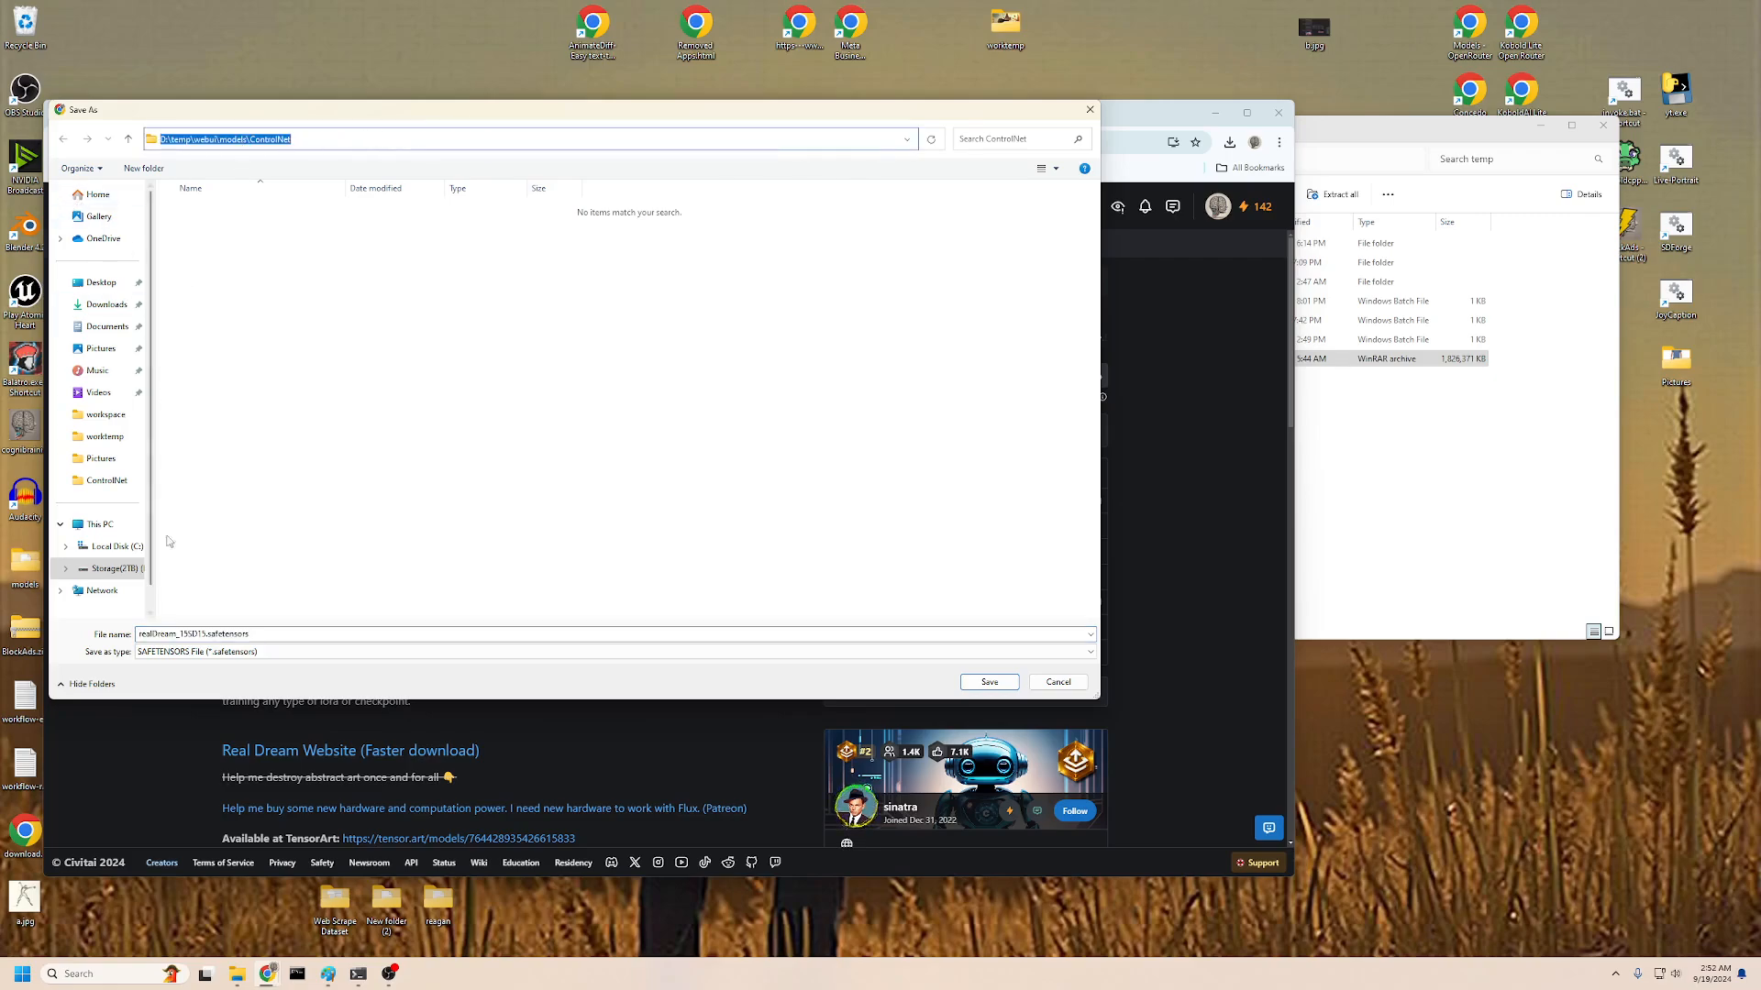
left_click(343, 315)
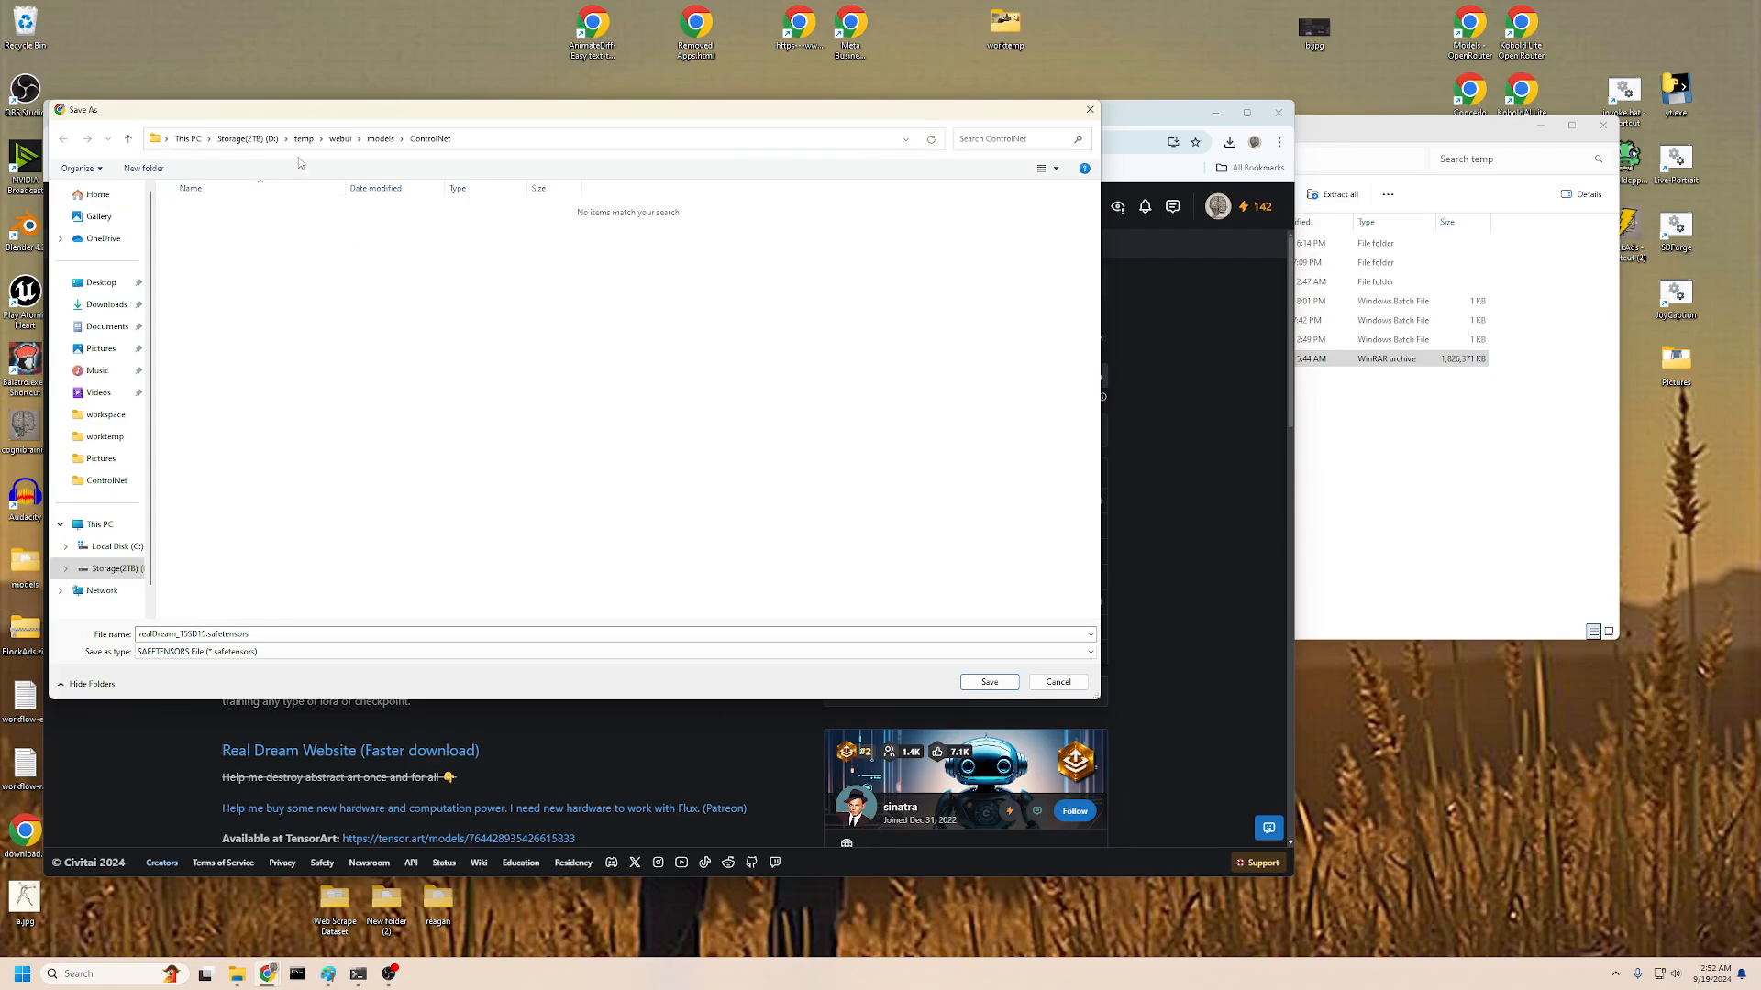
left_click(380, 140)
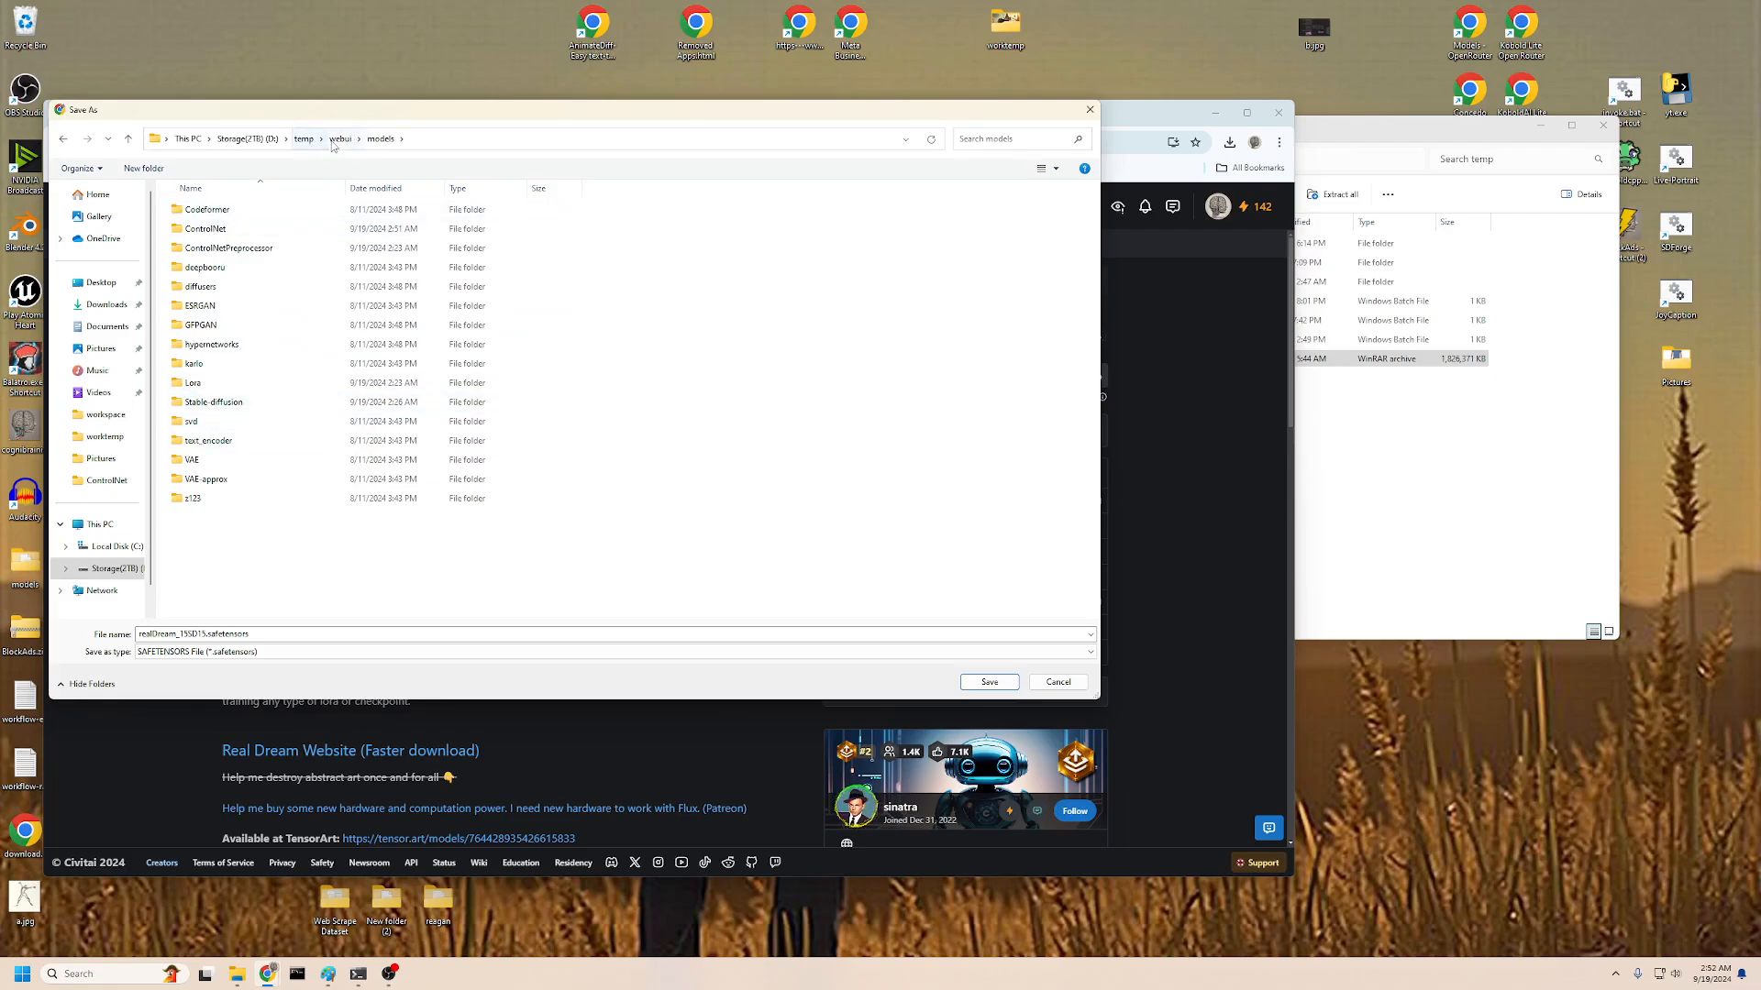
left_click(304, 140)
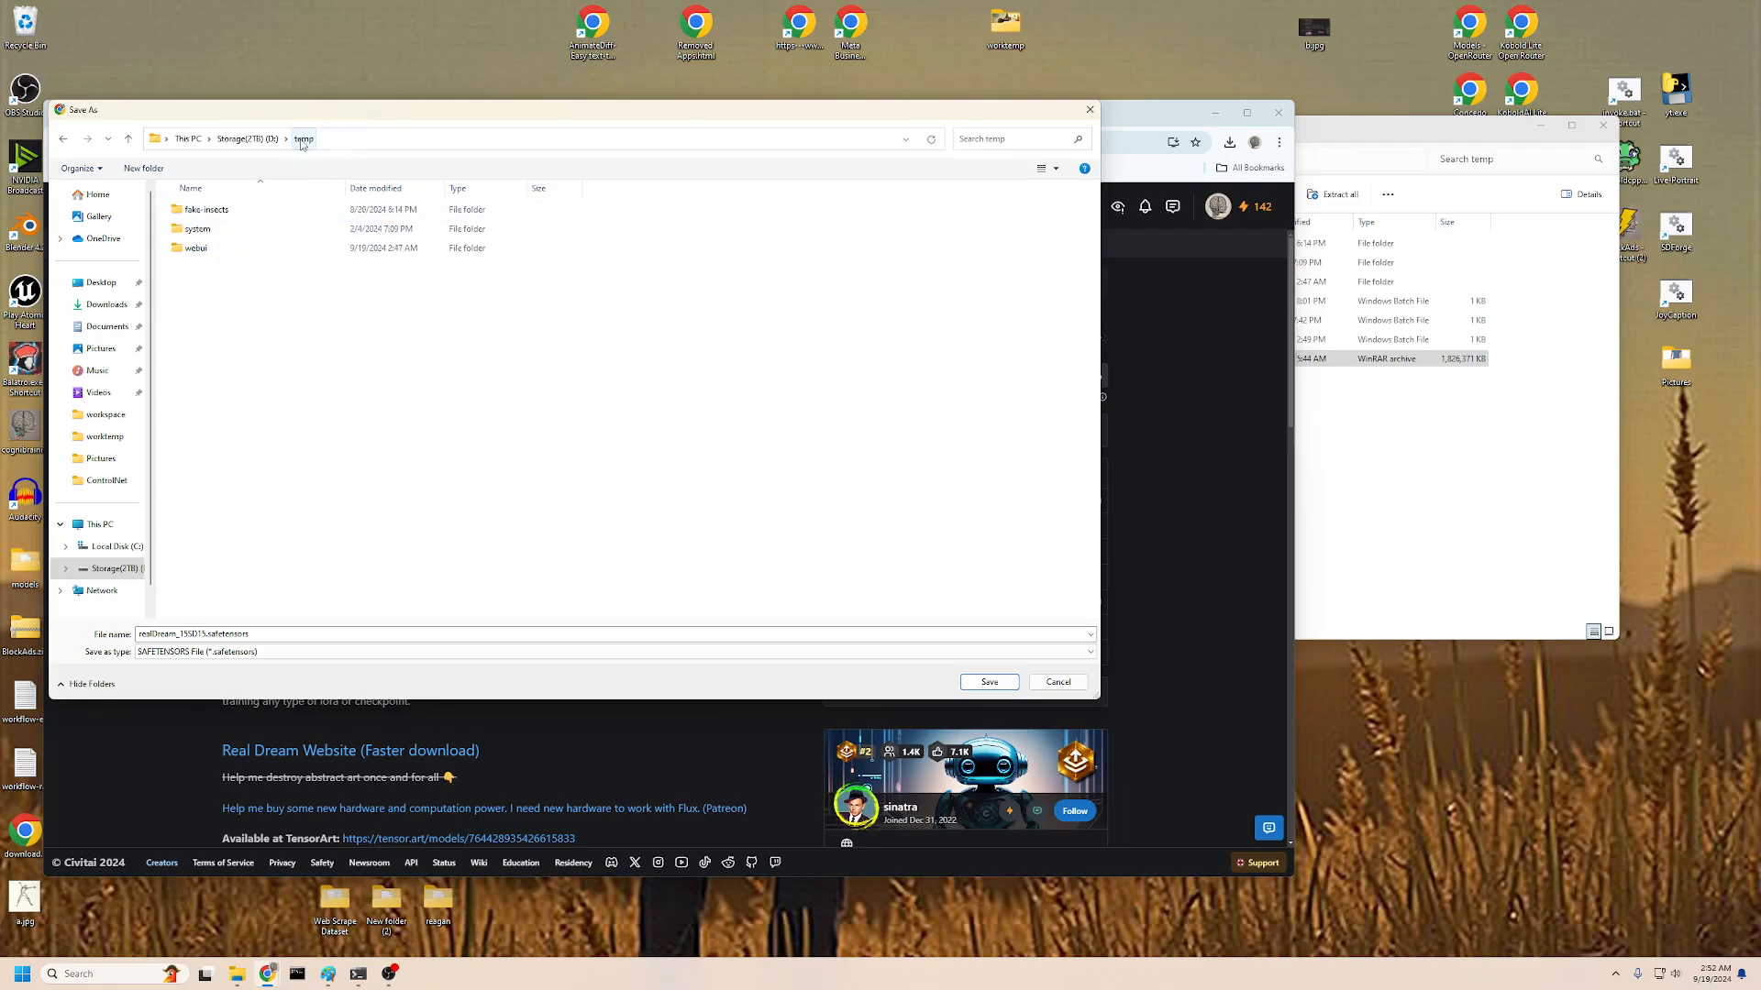
double_click(205, 253)
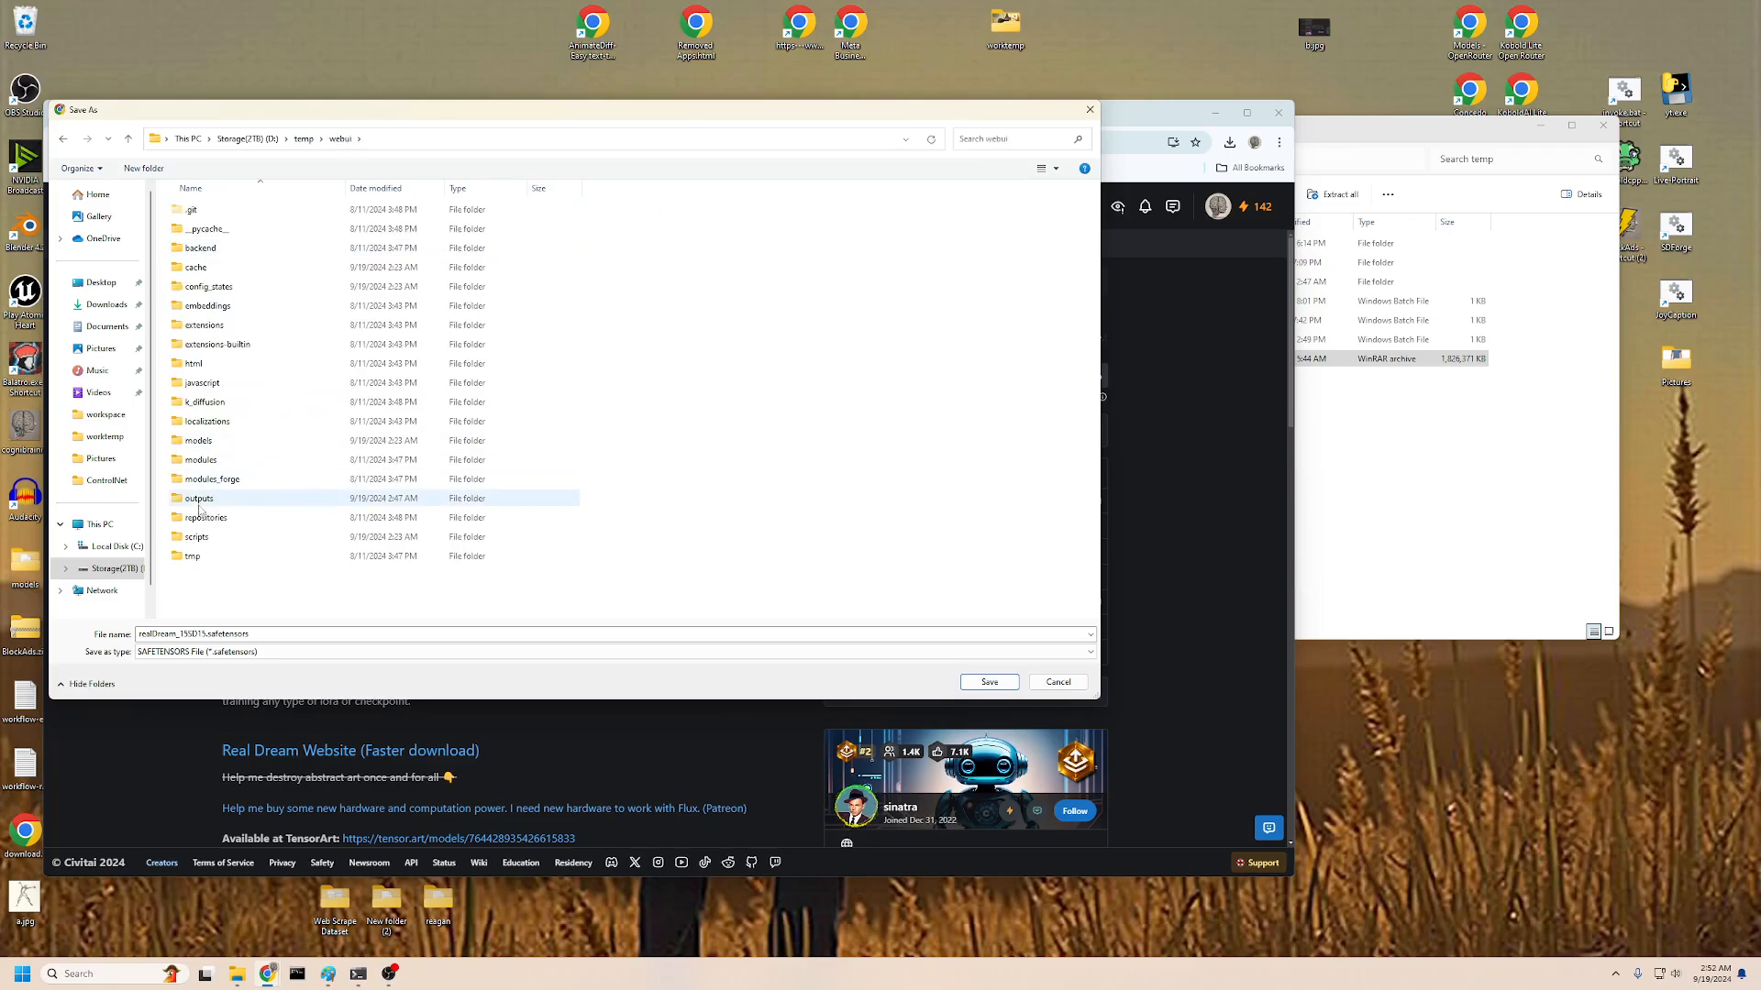
double_click(199, 441)
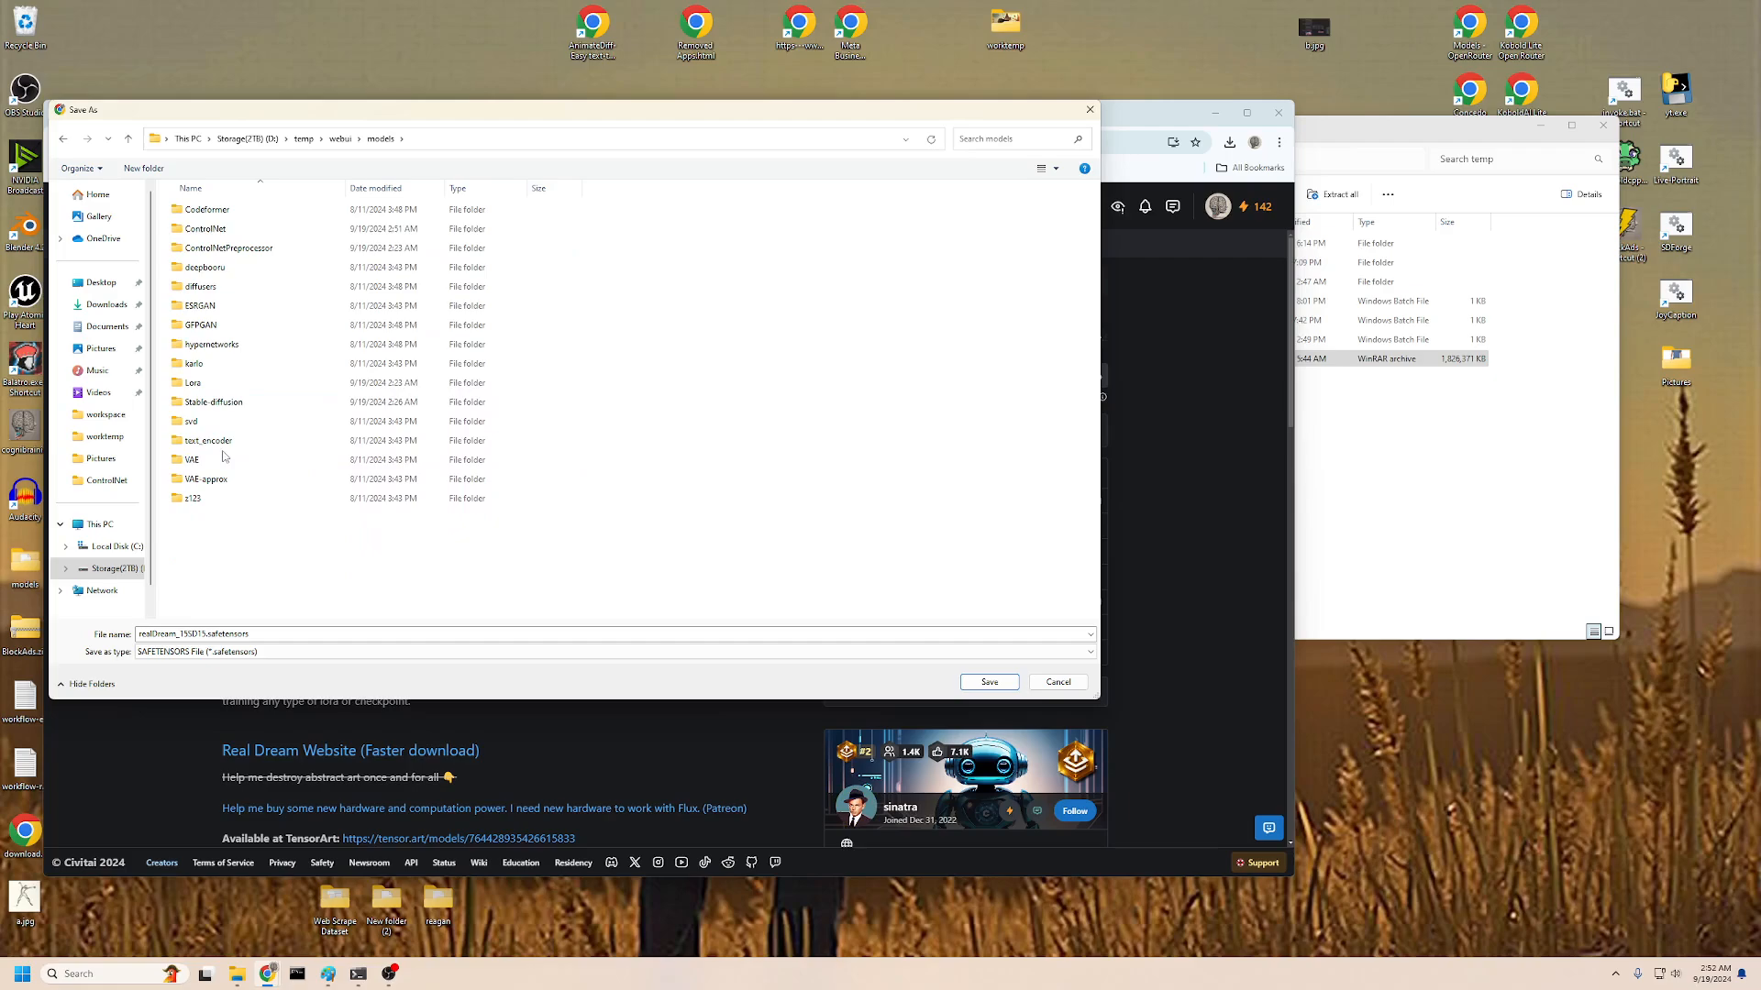
double_click(216, 402)
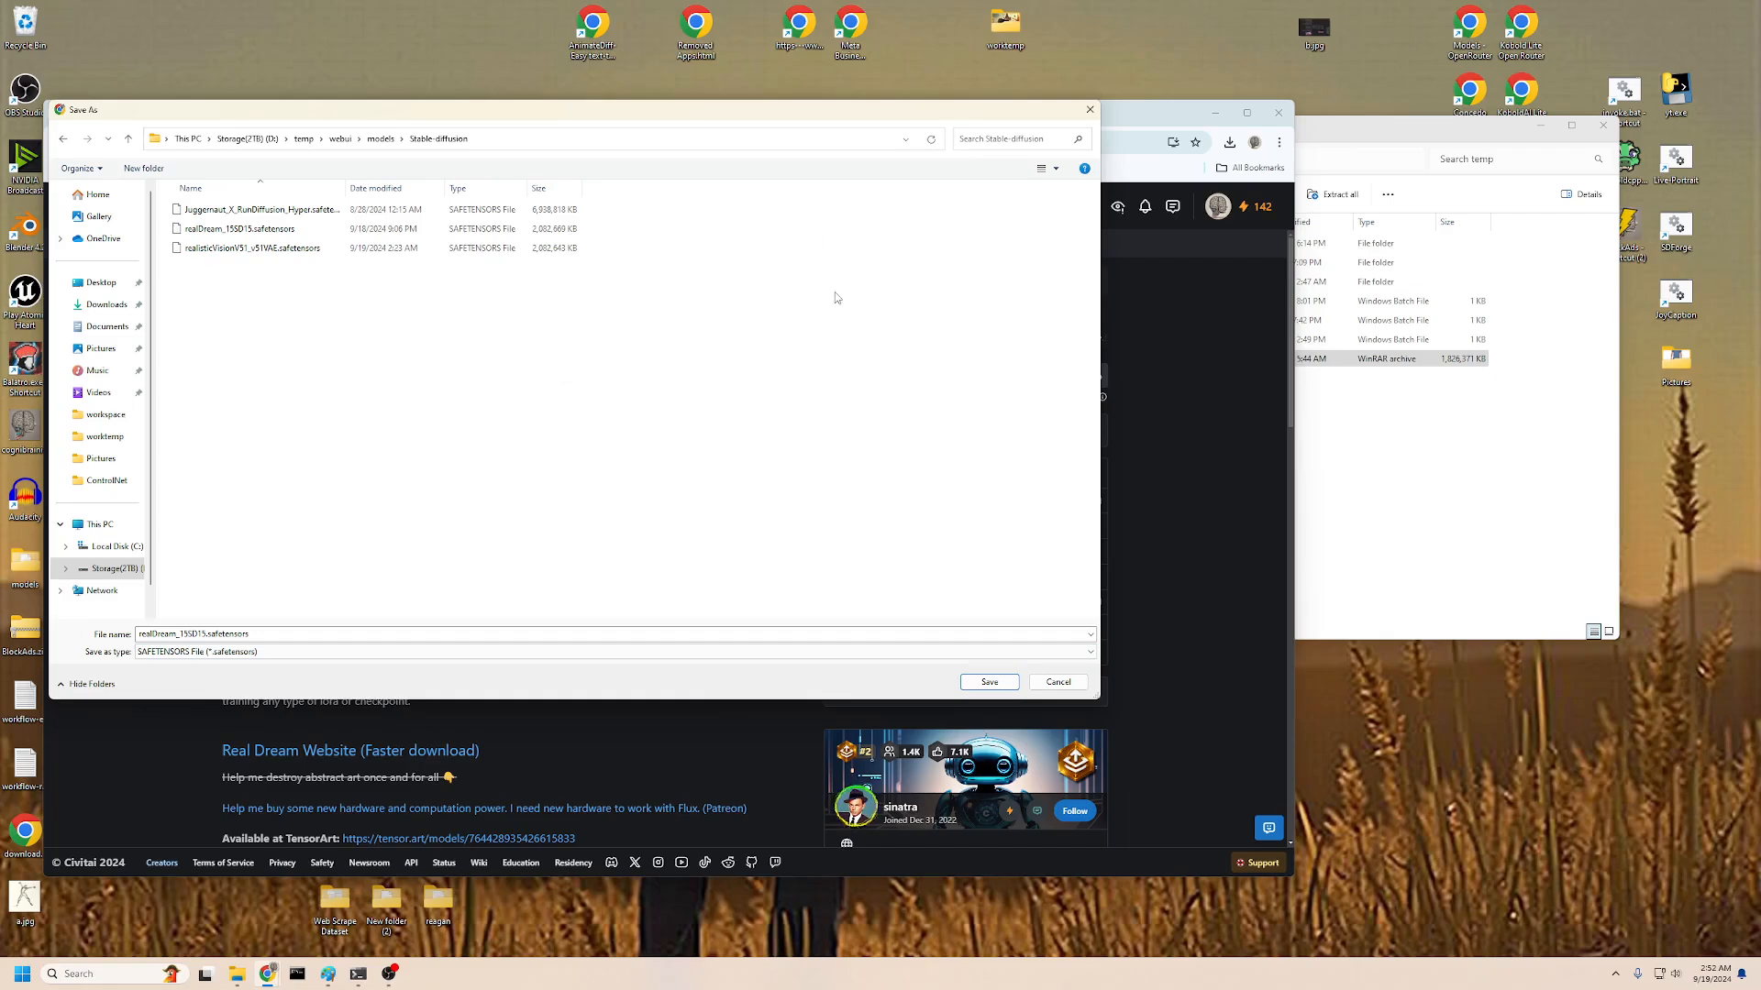
left_click(1089, 109)
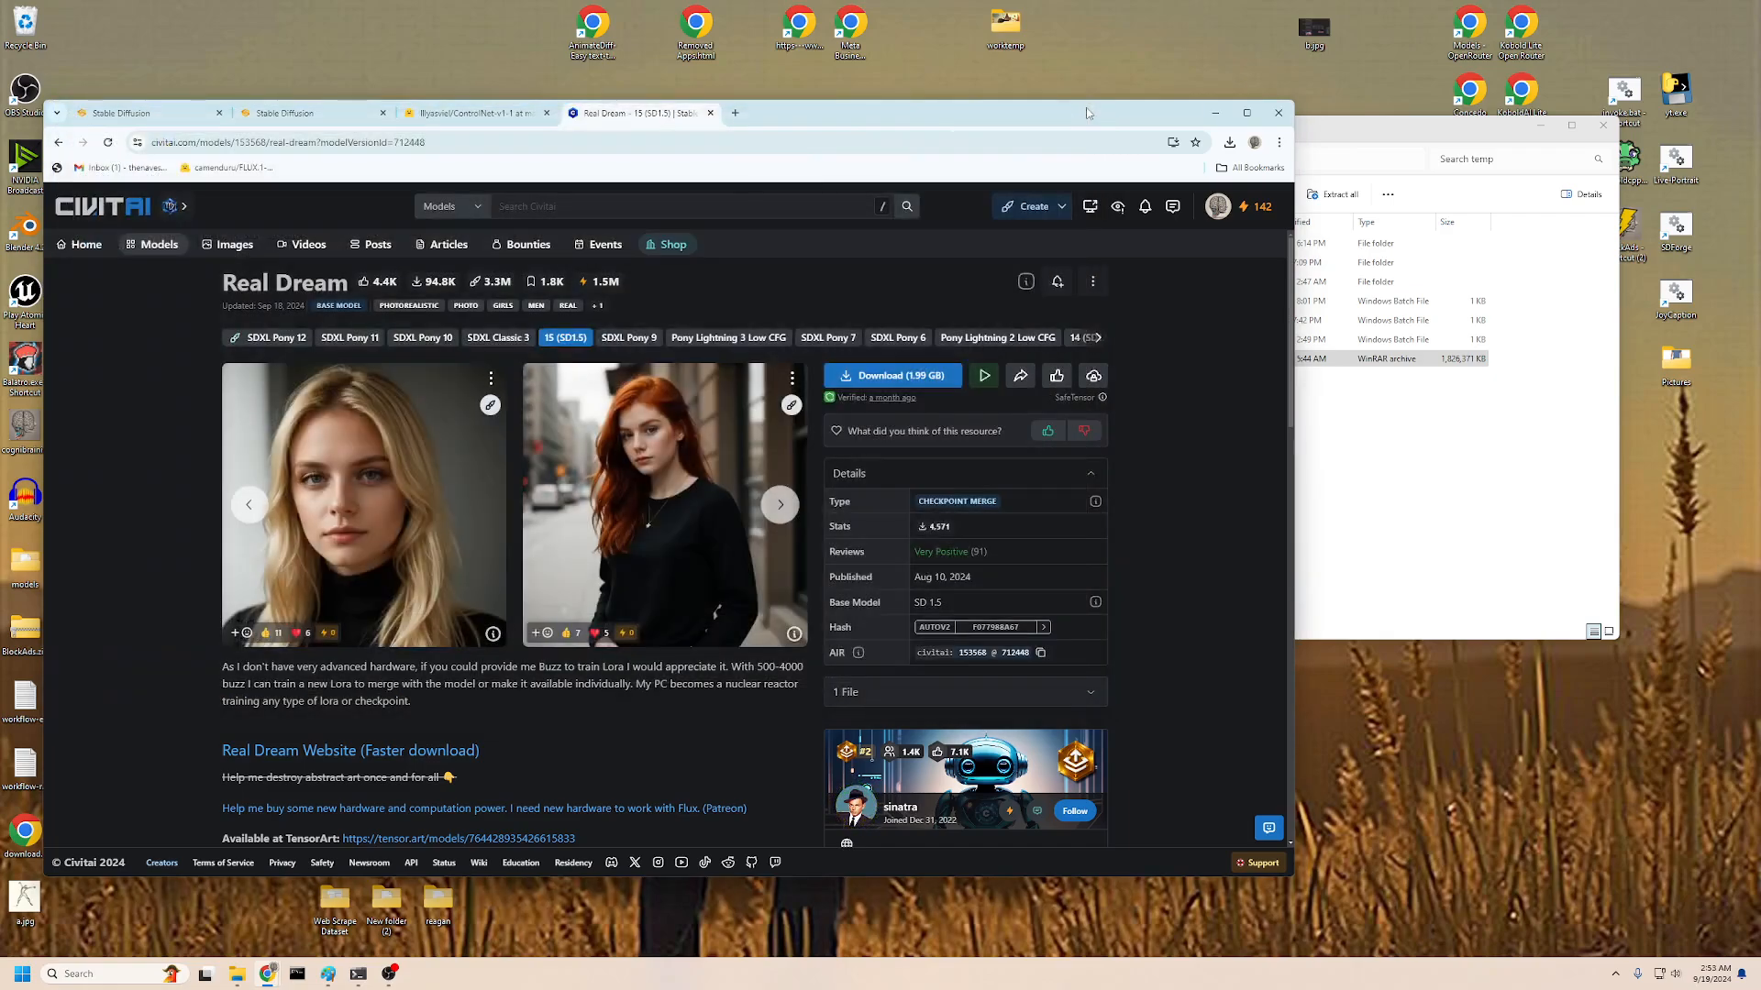
left_click_drag(833, 116, 1195, 141)
left_click(200, 731)
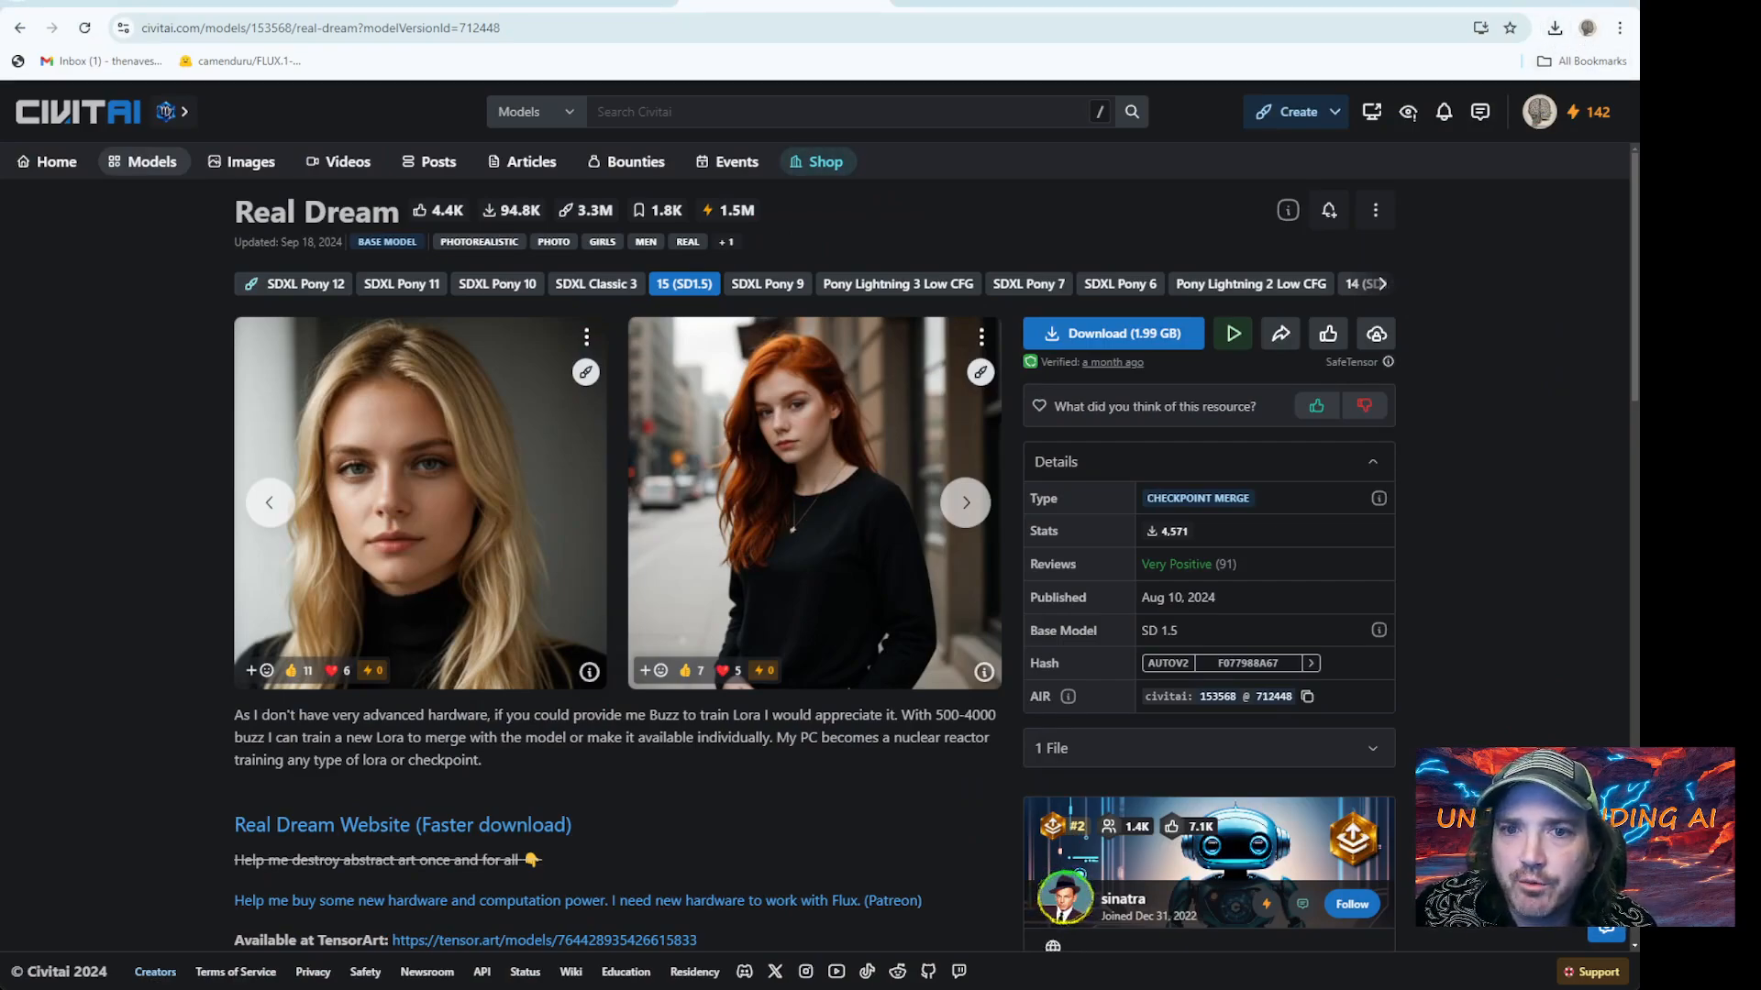
Switch to Stable Diffusion WebUI Forge, refresh the checkpoint list and select realDream_15SD15.safetensors
left_click(306, 1)
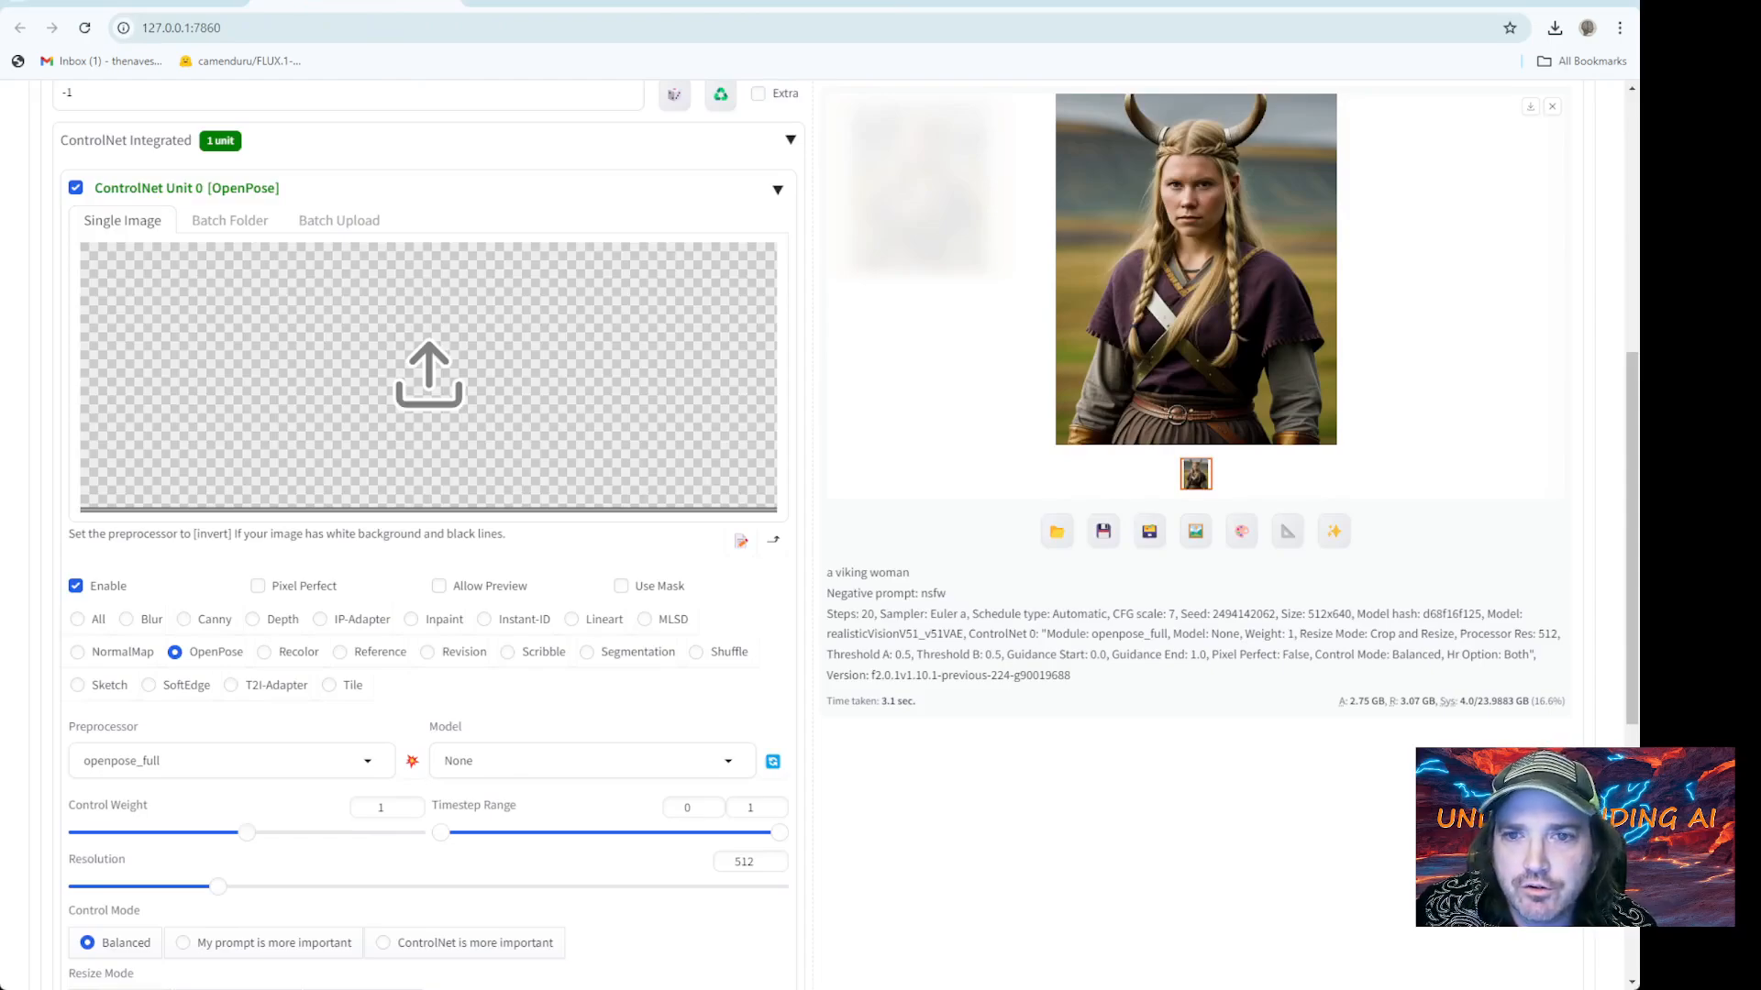
scroll(857, 247, "up", 7)
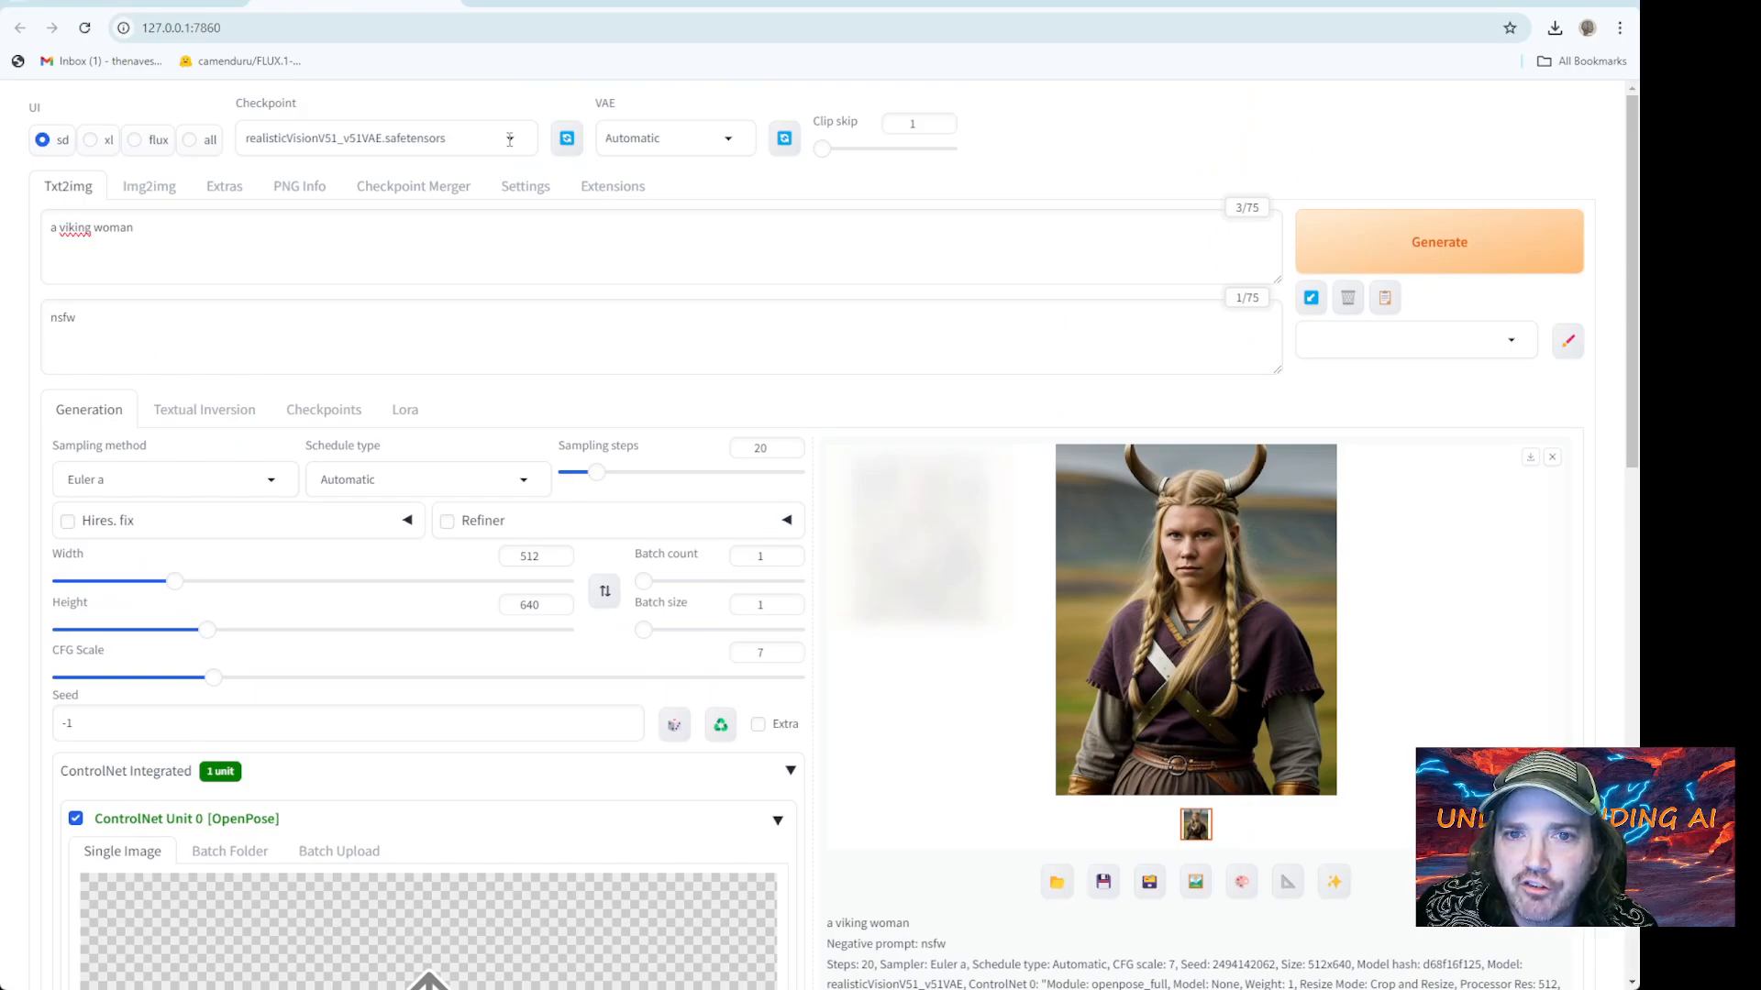
left_click(510, 141)
left_click(568, 140)
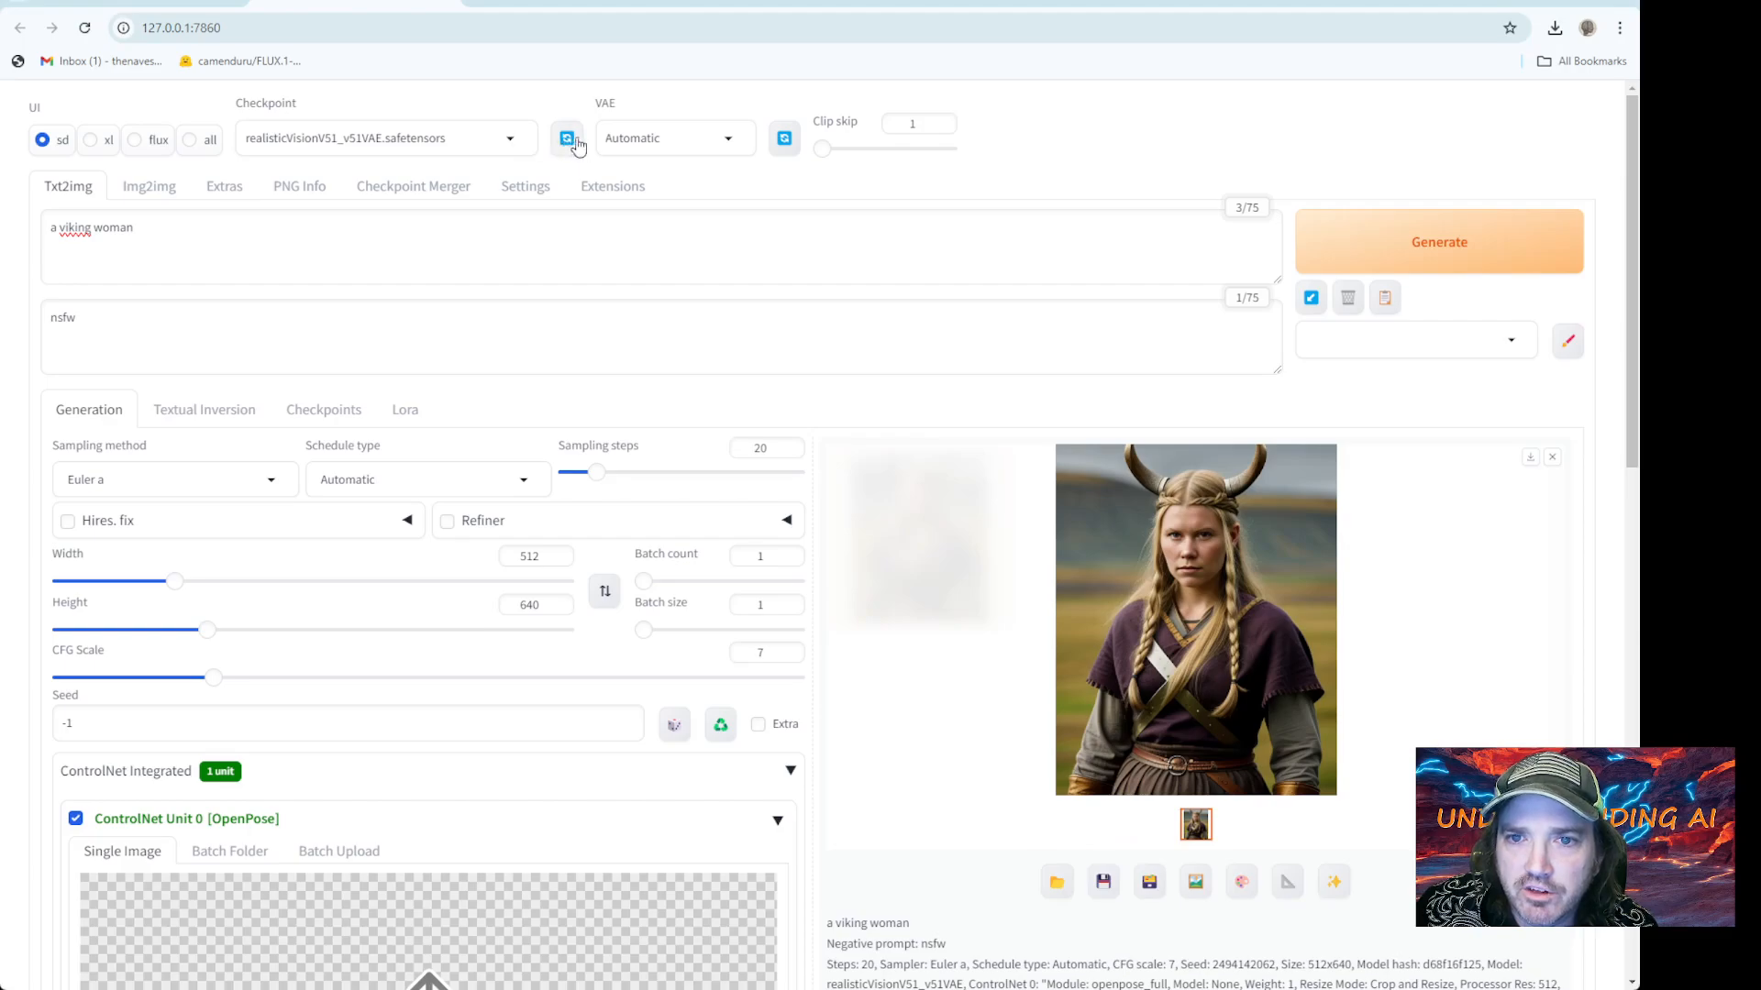
left_click(508, 138)
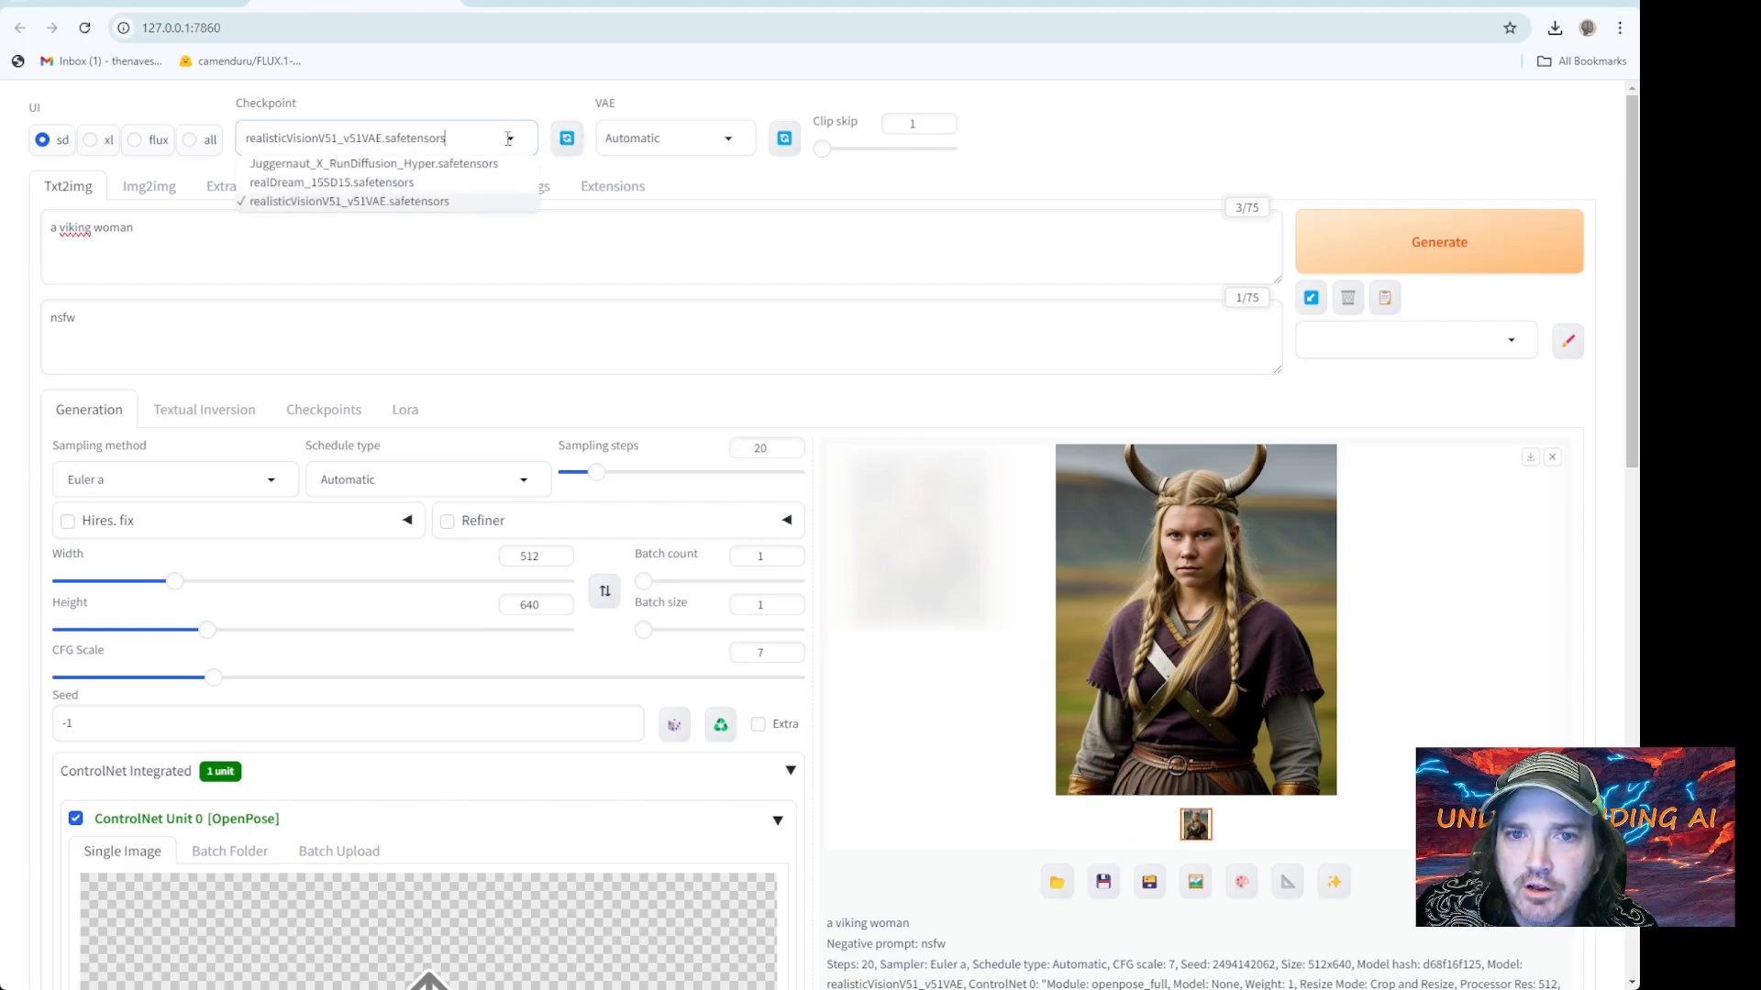
left_click(376, 184)
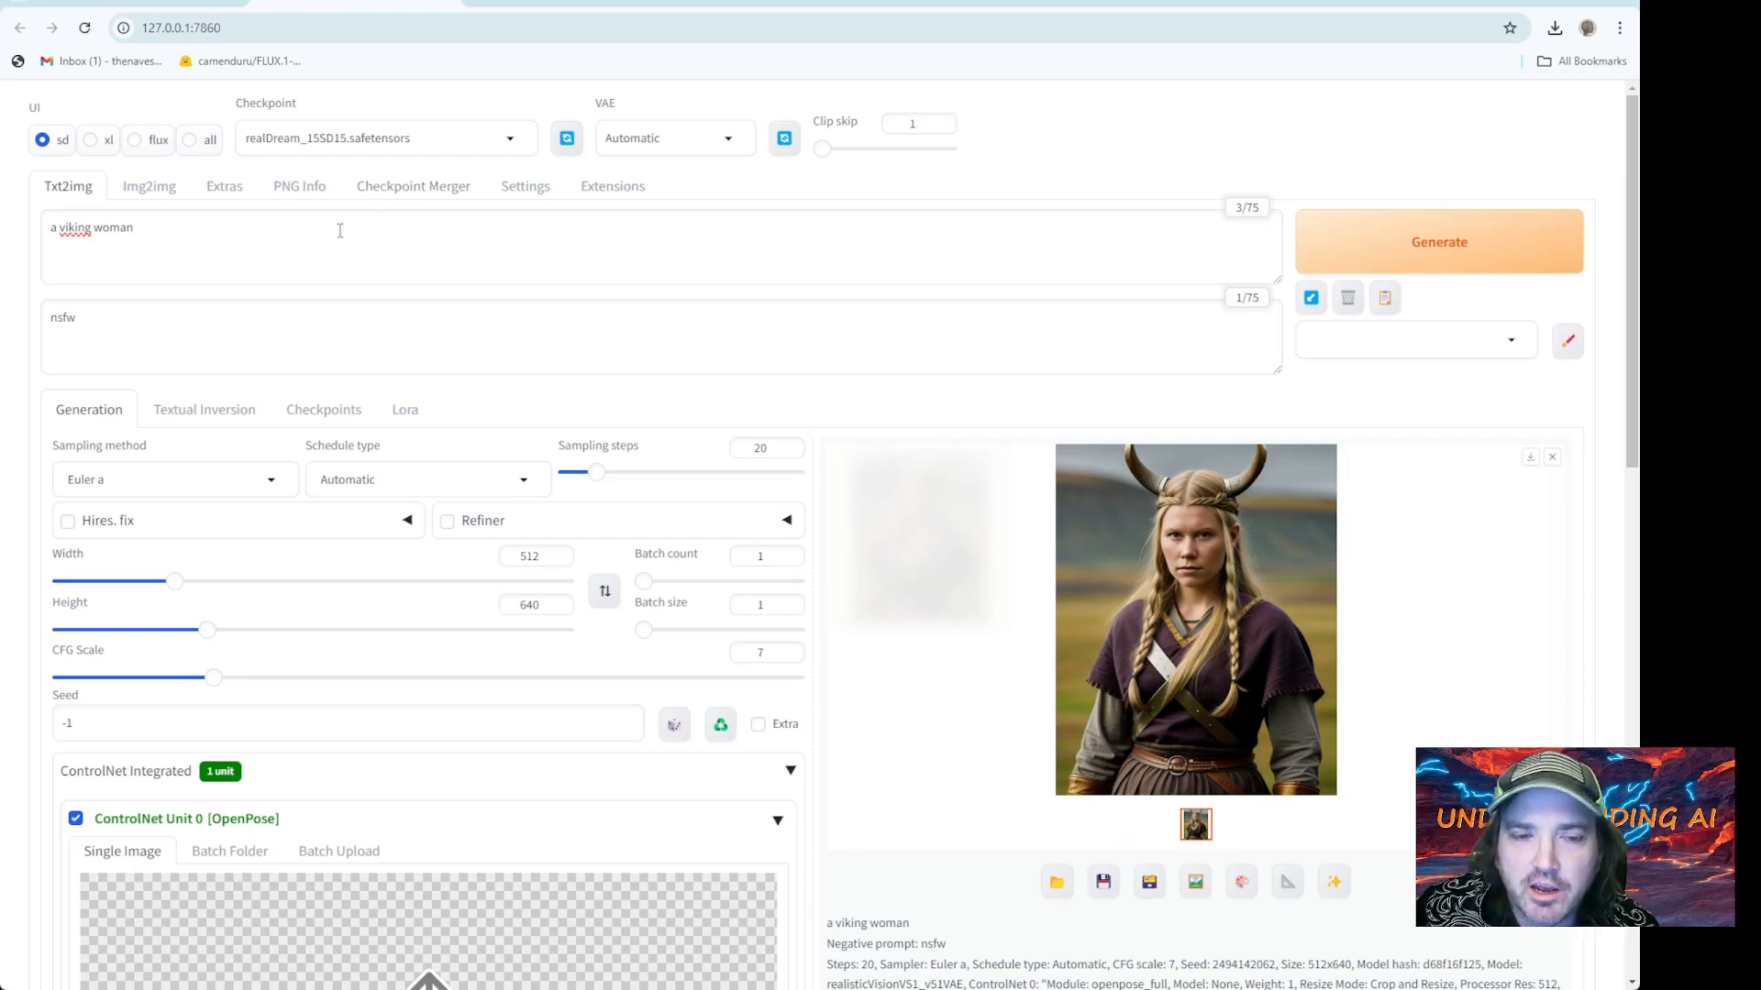
left_click_drag(119, 341, 33, 326)
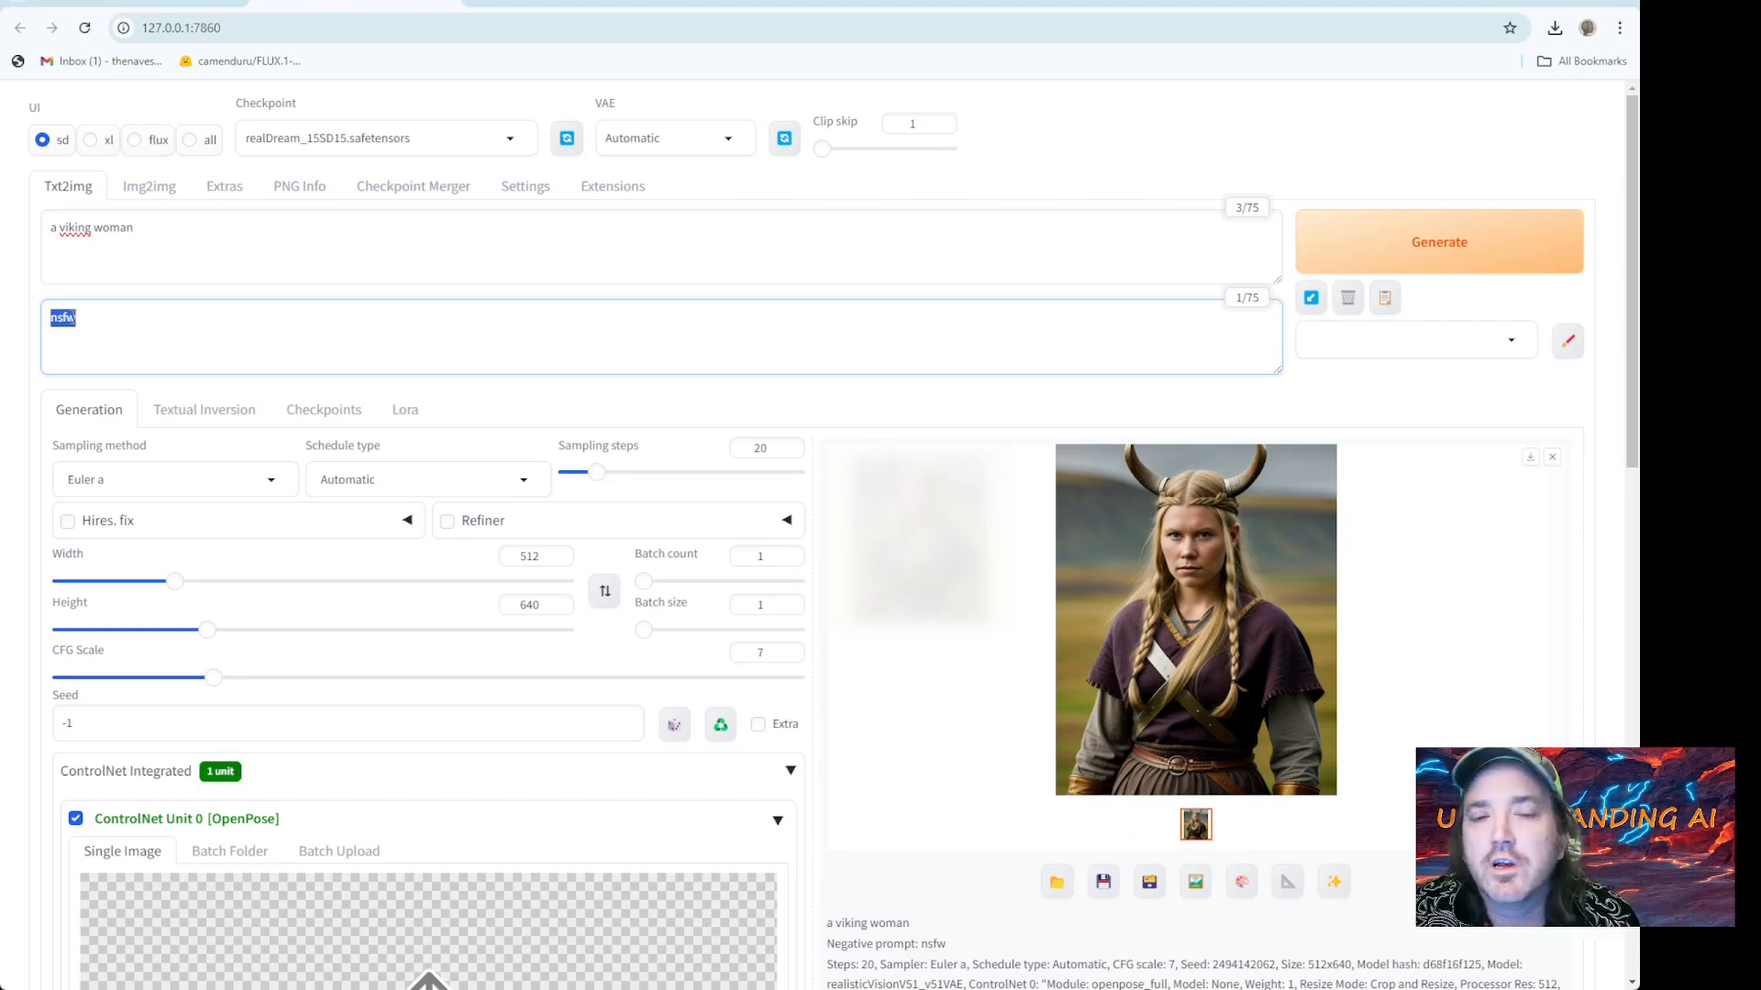
scroll(633, 429, "down", 3)
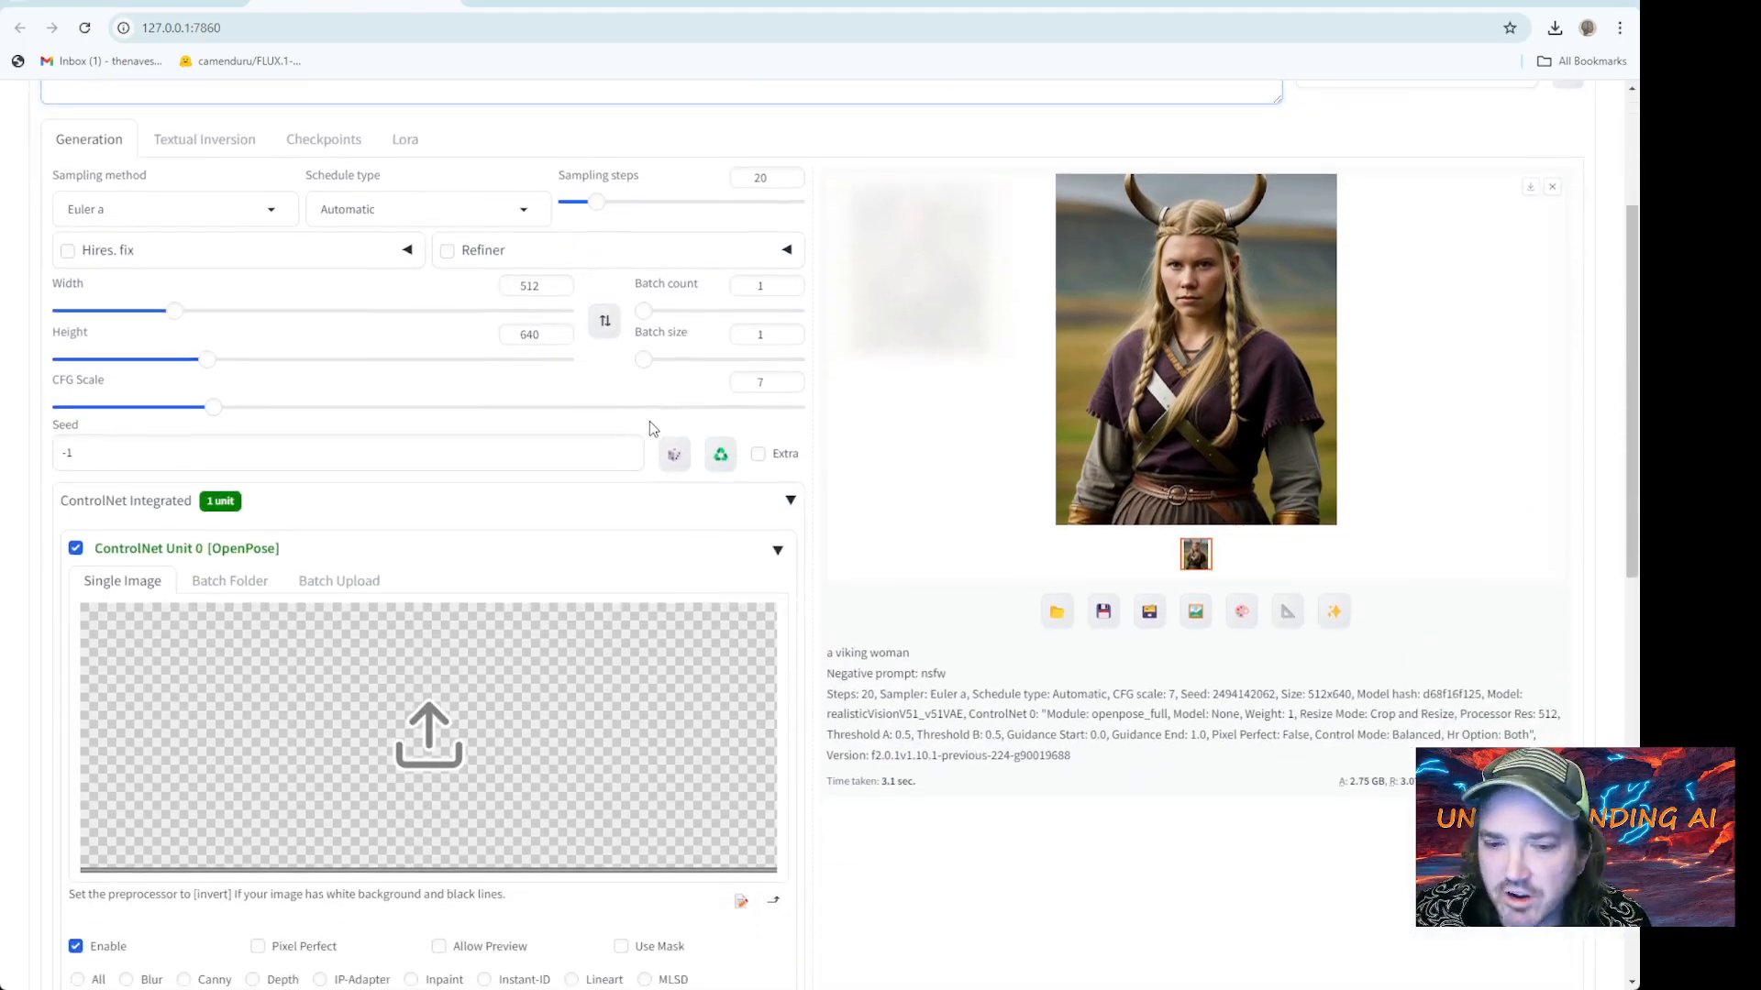
scroll(648, 418, "up", 3)
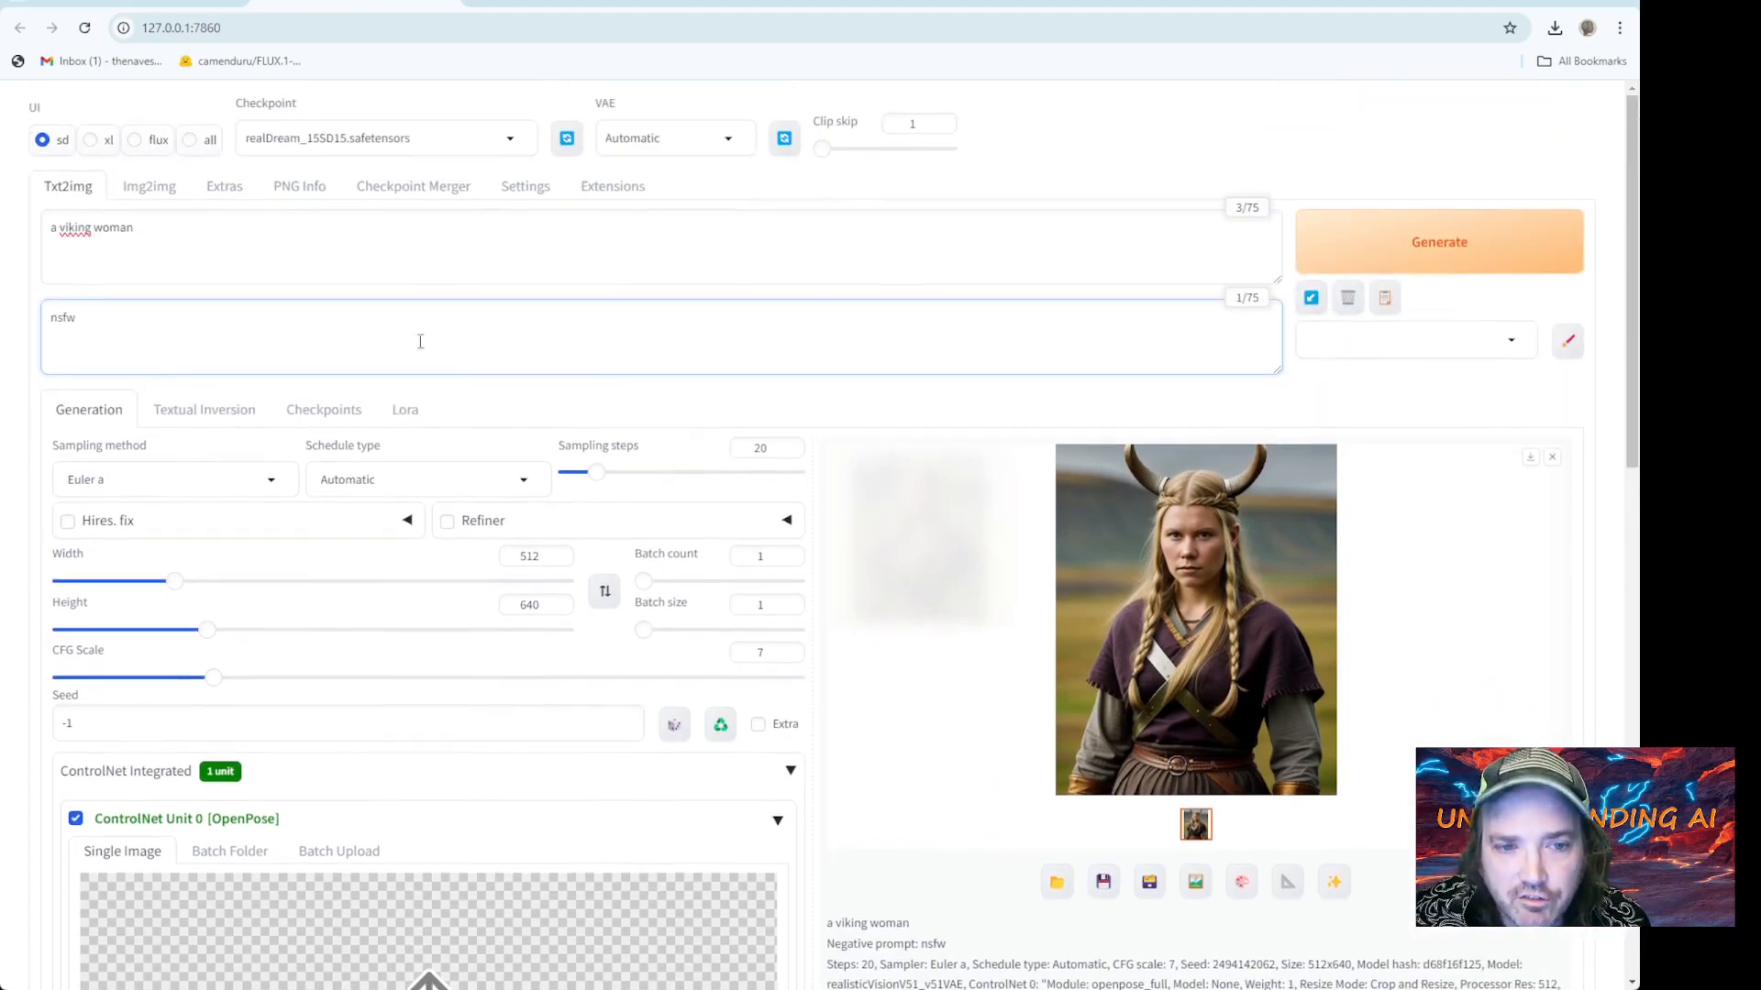
scroll(290, 362, "down", 4)
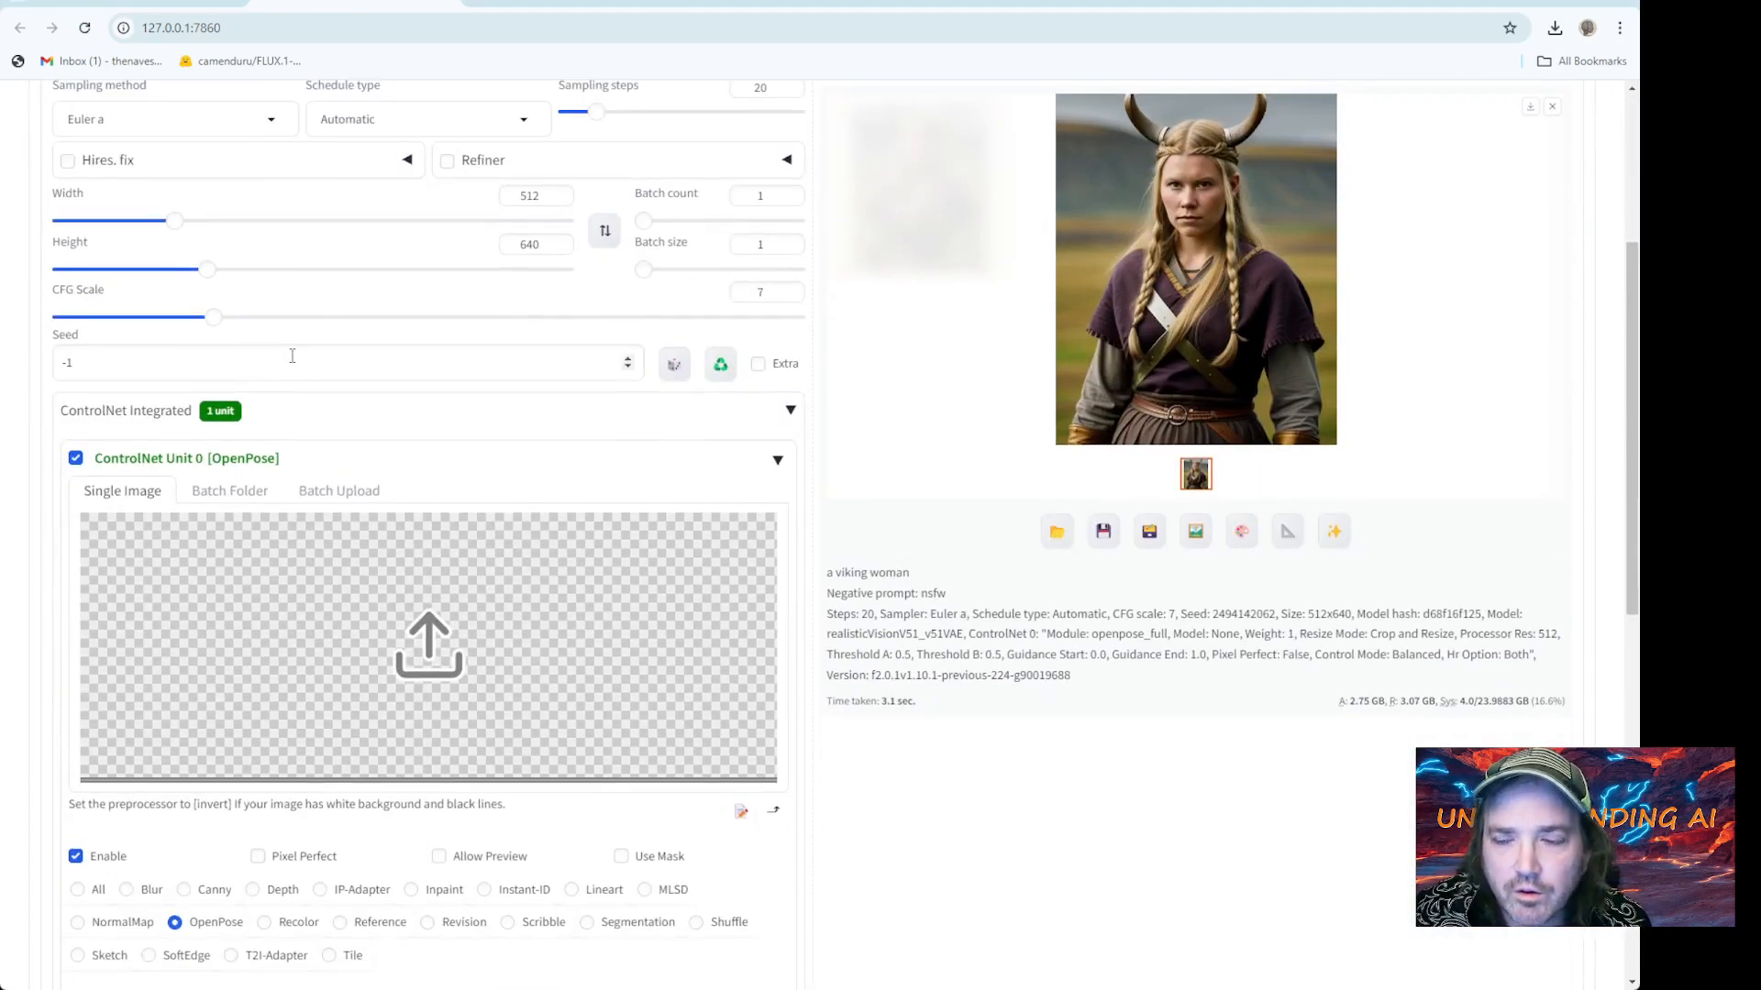
scroll(288, 275, "up", 4)
Set ControlNet Unit 0 to Canny, refresh its model list and select control_v11p_sd15_canny
scroll(361, 515, "down", 8)
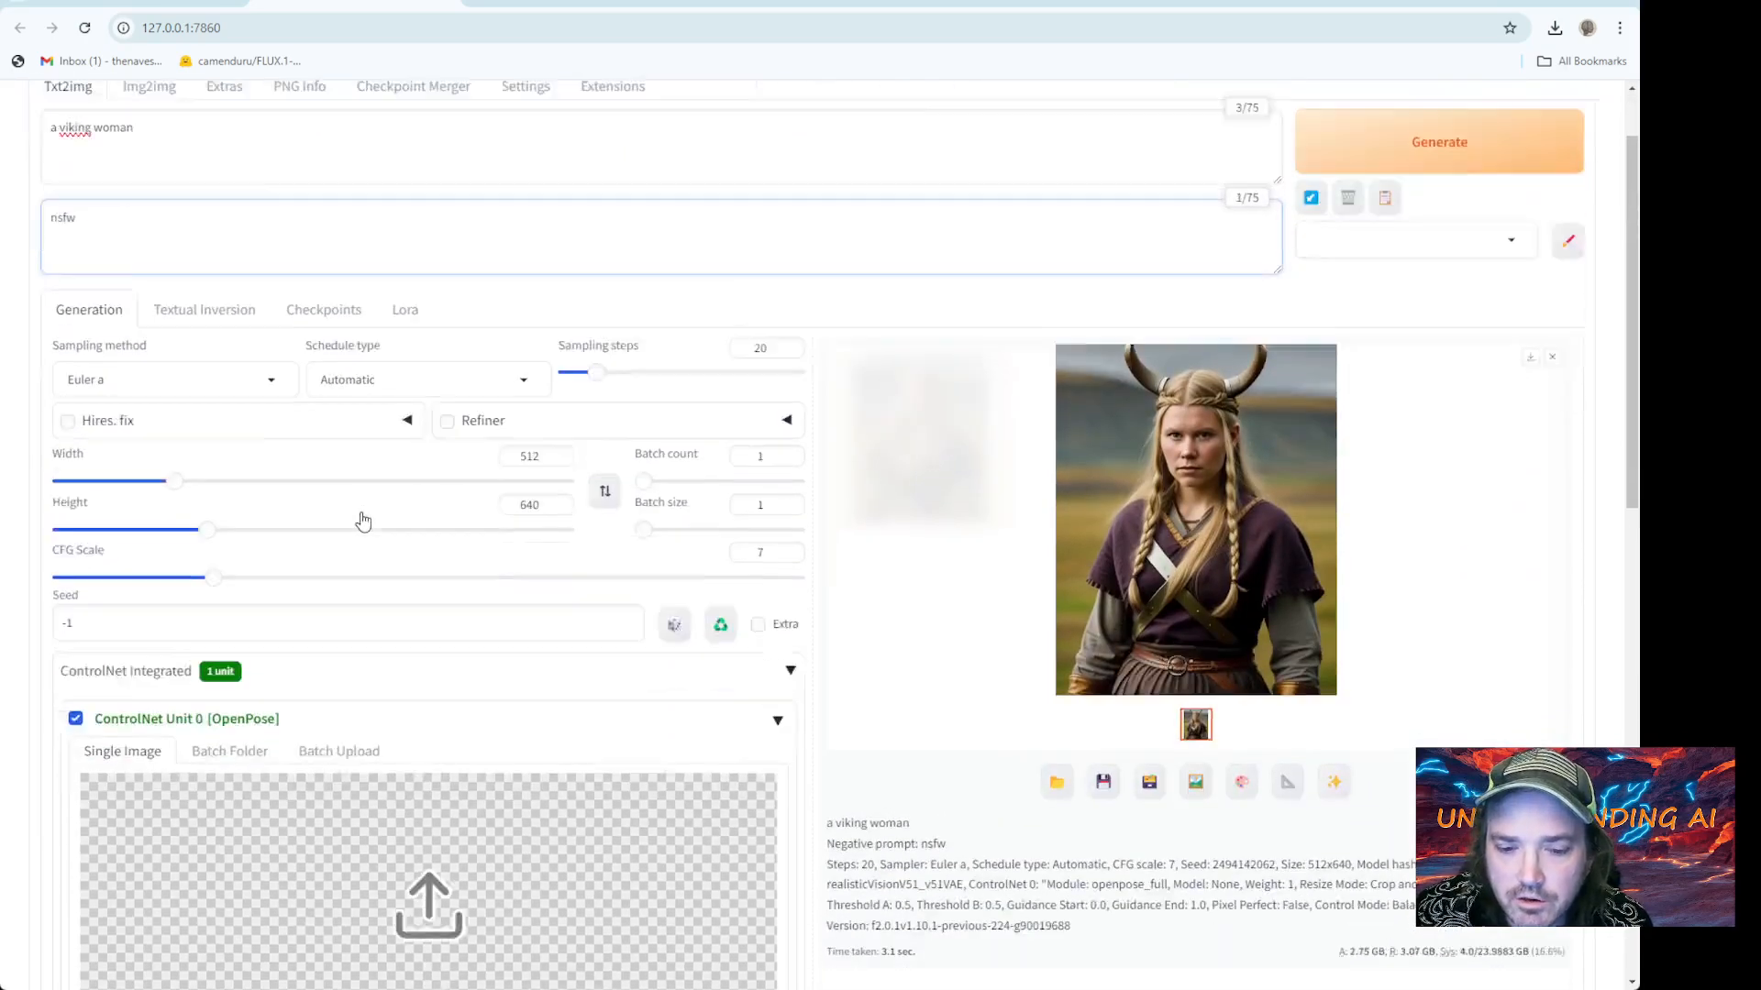
scroll(363, 520, "down", 1)
left_click(185, 439)
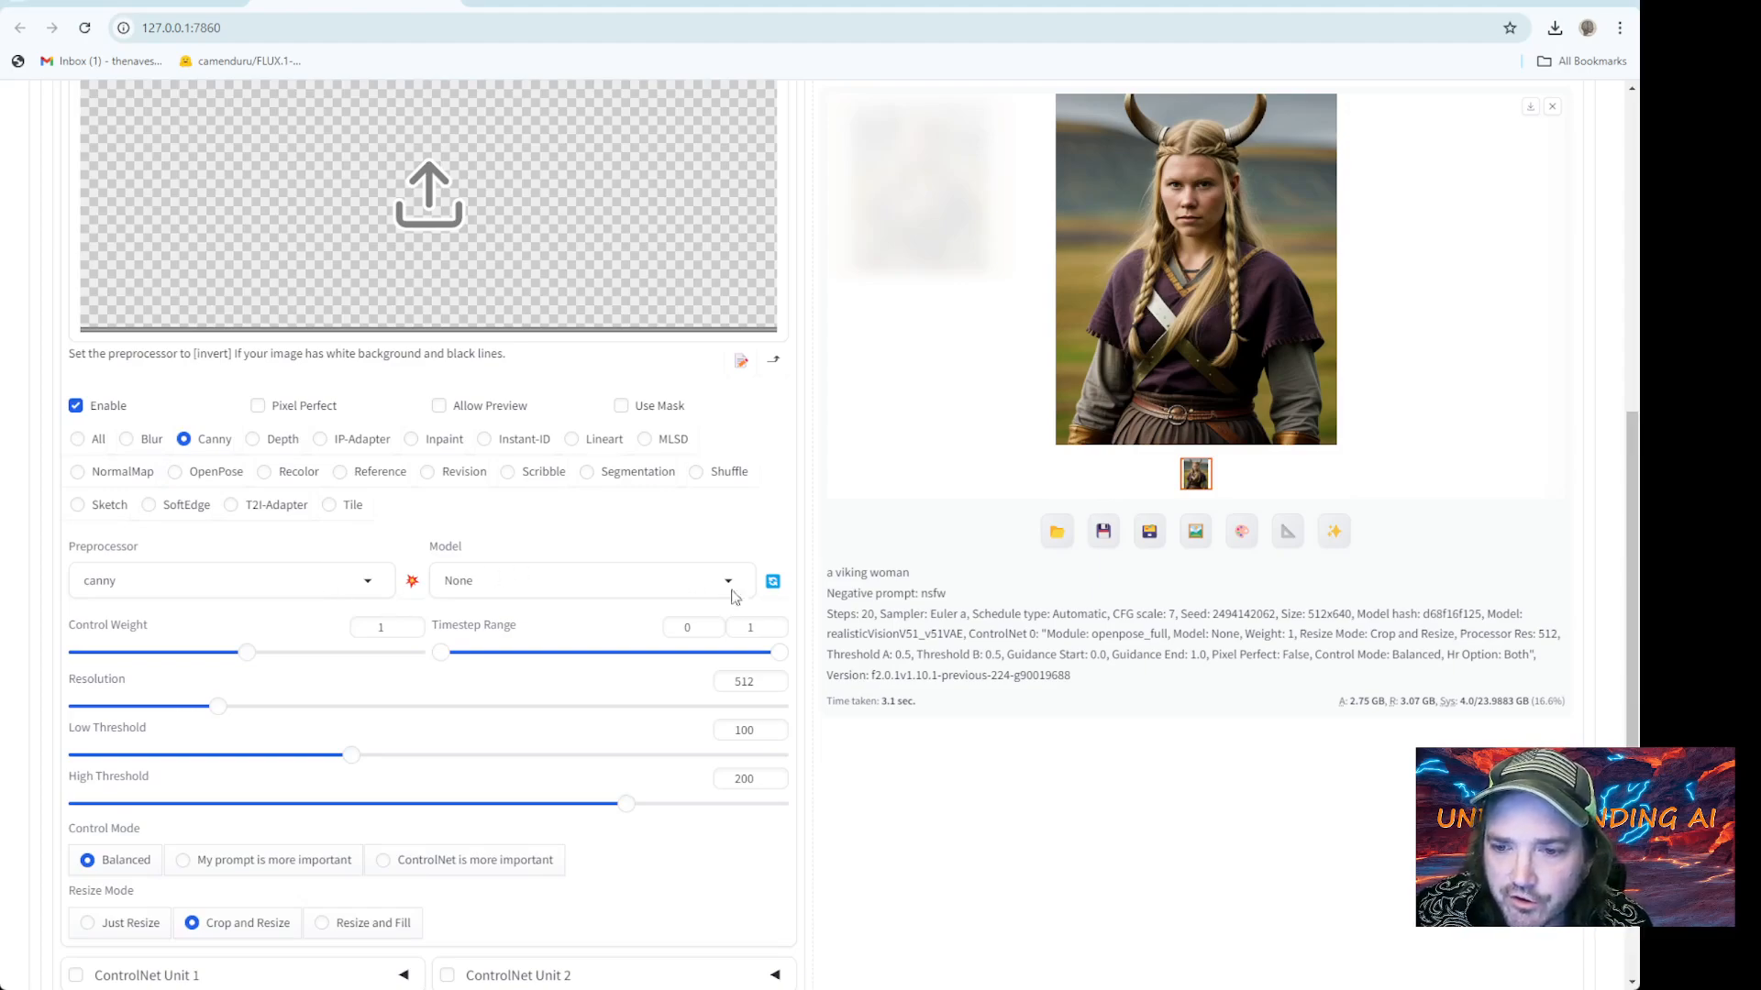
left_click(775, 584)
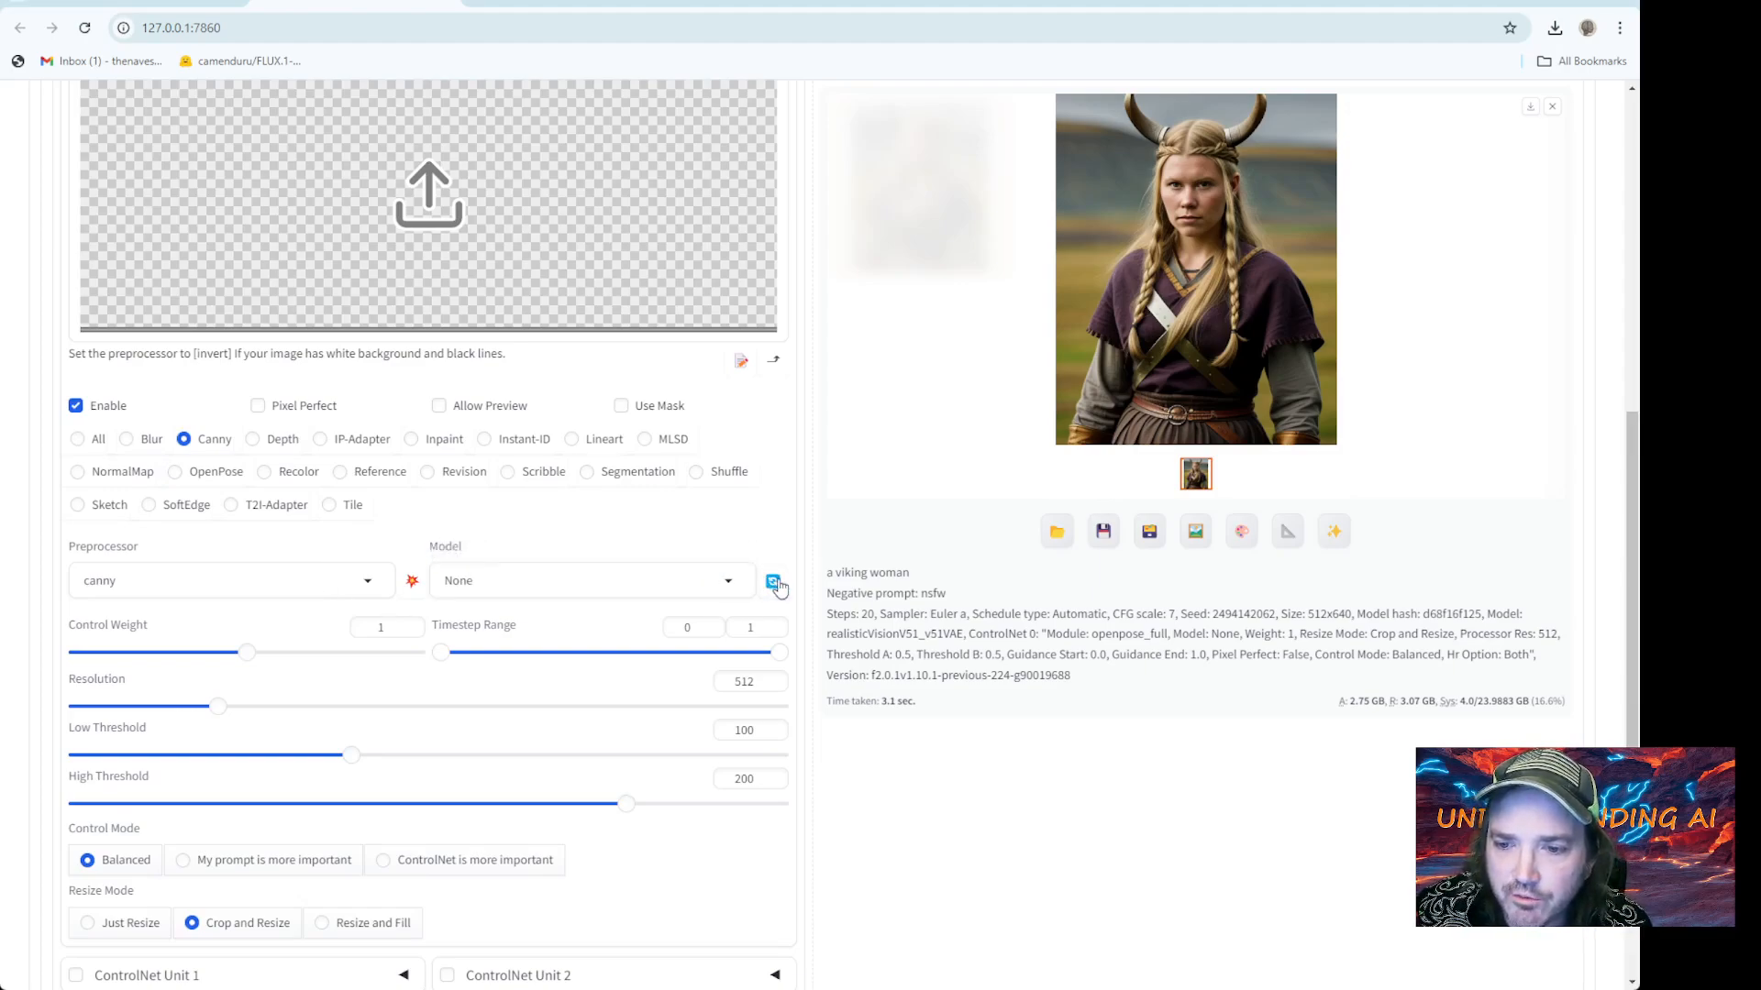
left_click(729, 583)
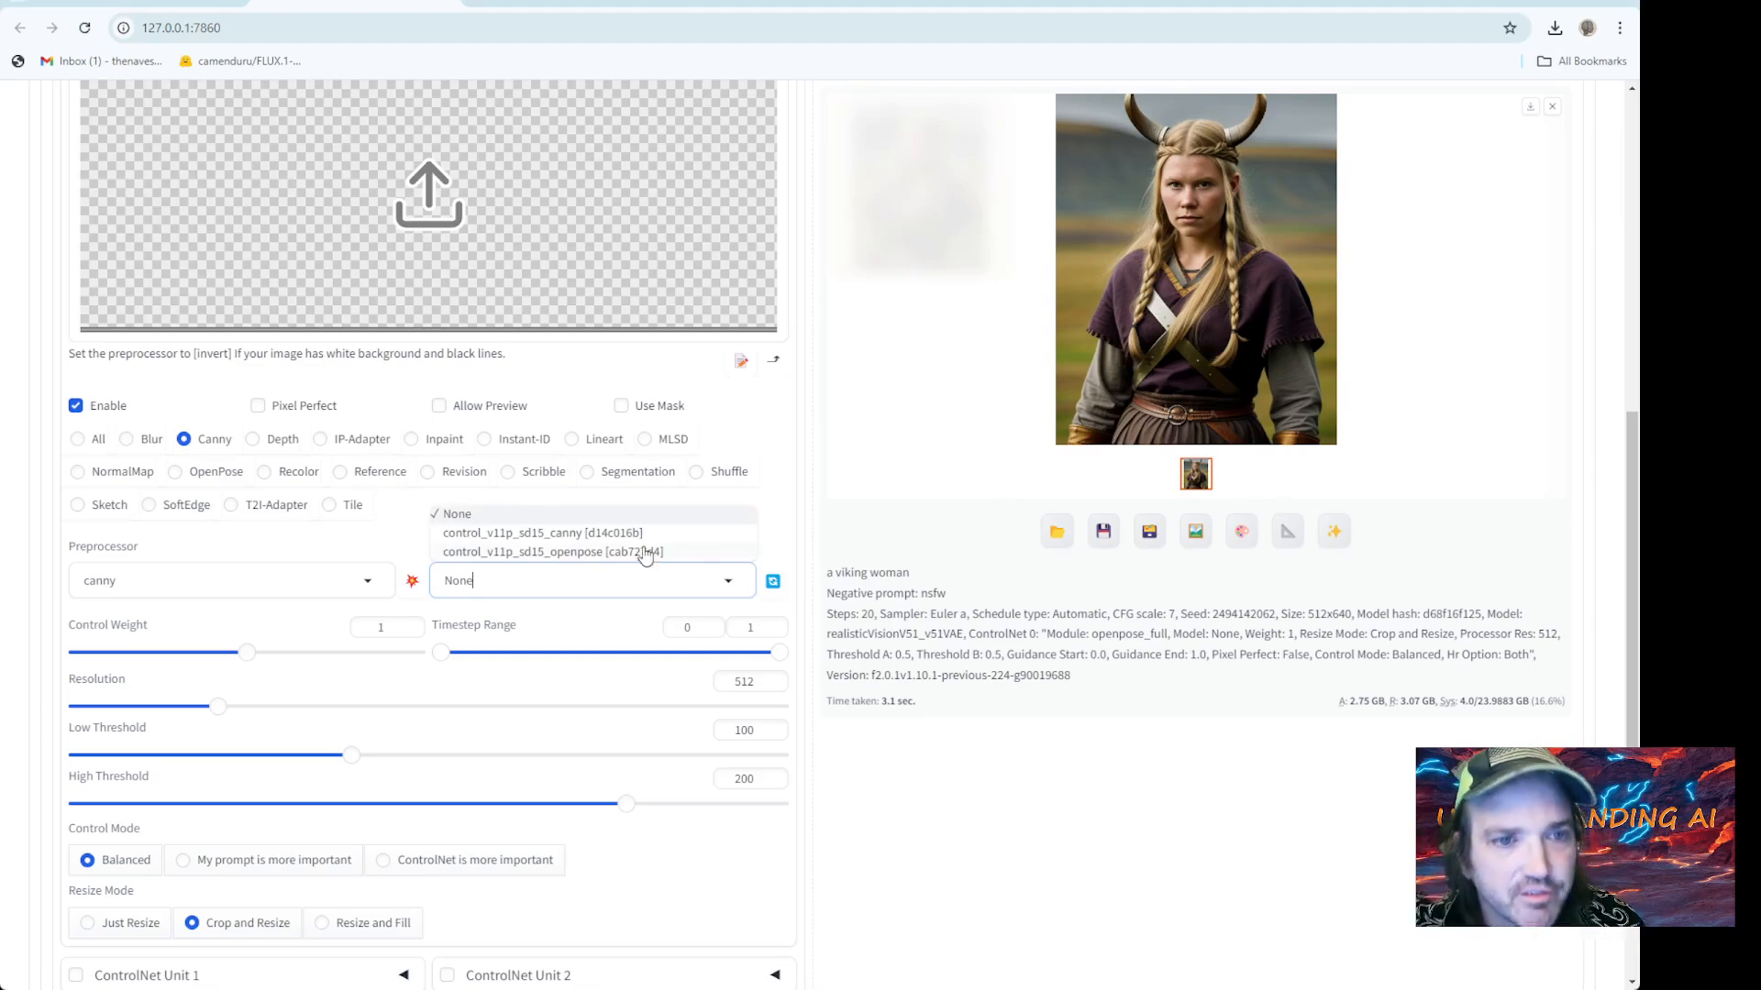
left_click(609, 535)
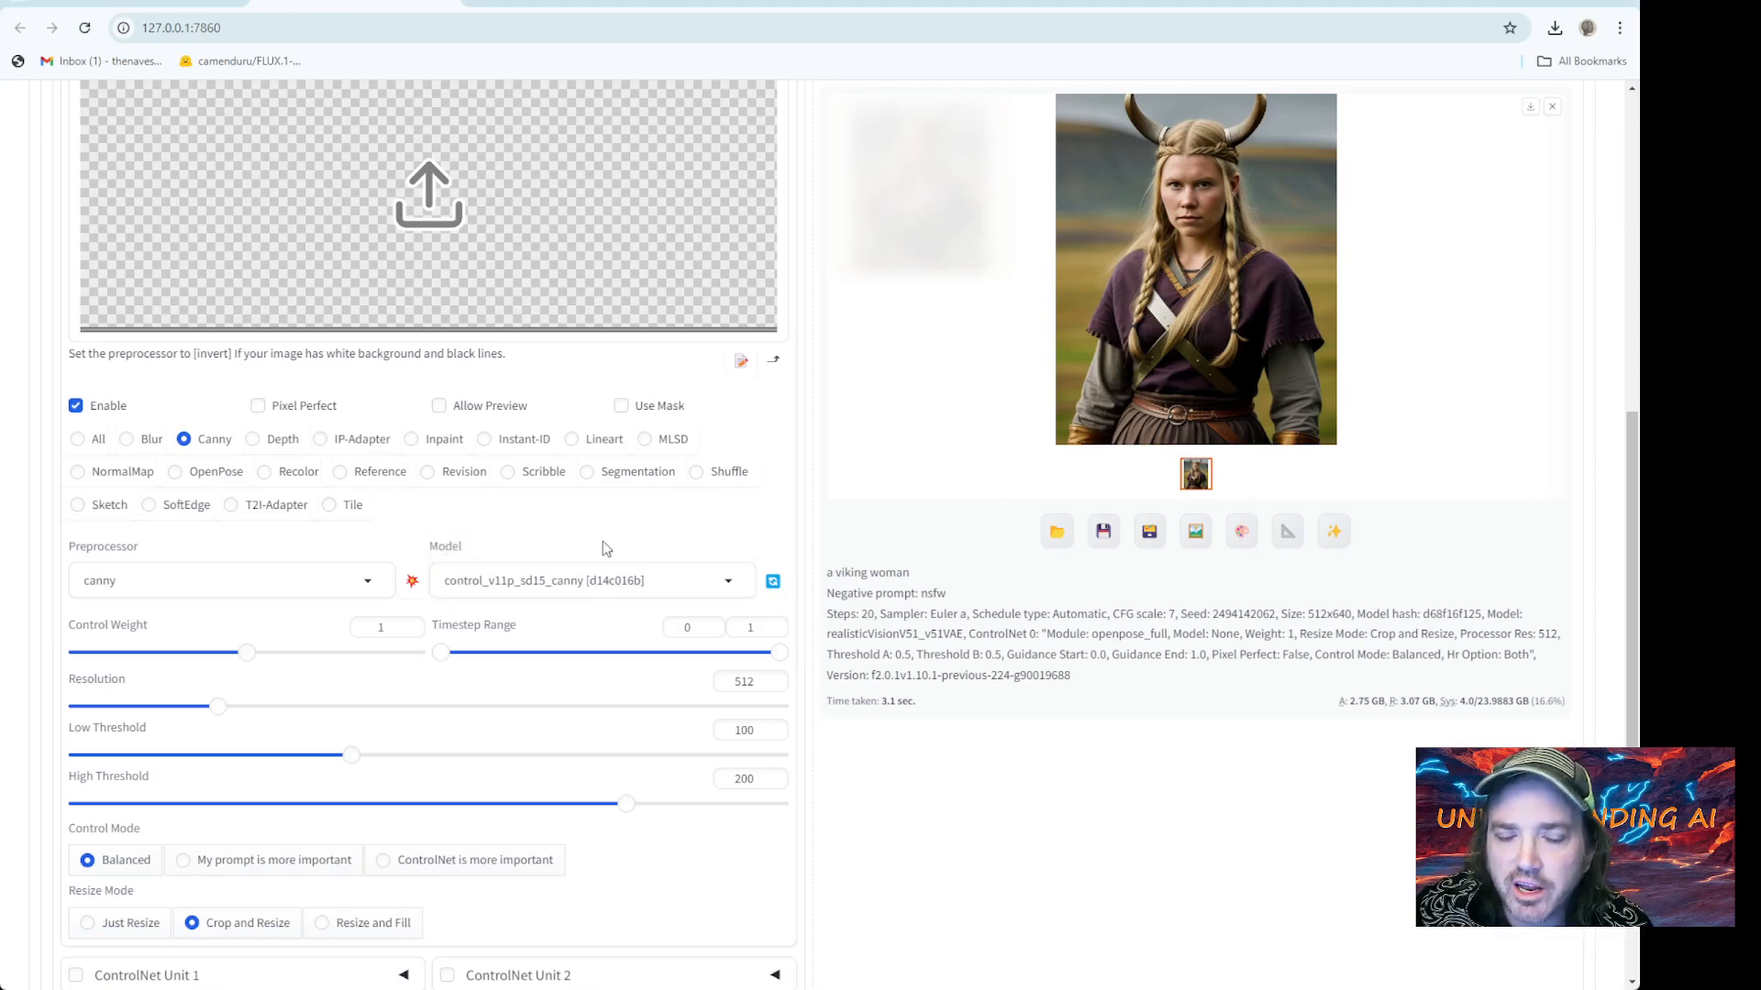
Load the photo of the red-haired woman among purple flowers as the ControlNet Unit 0 single image
scroll(334, 395, "up", 4)
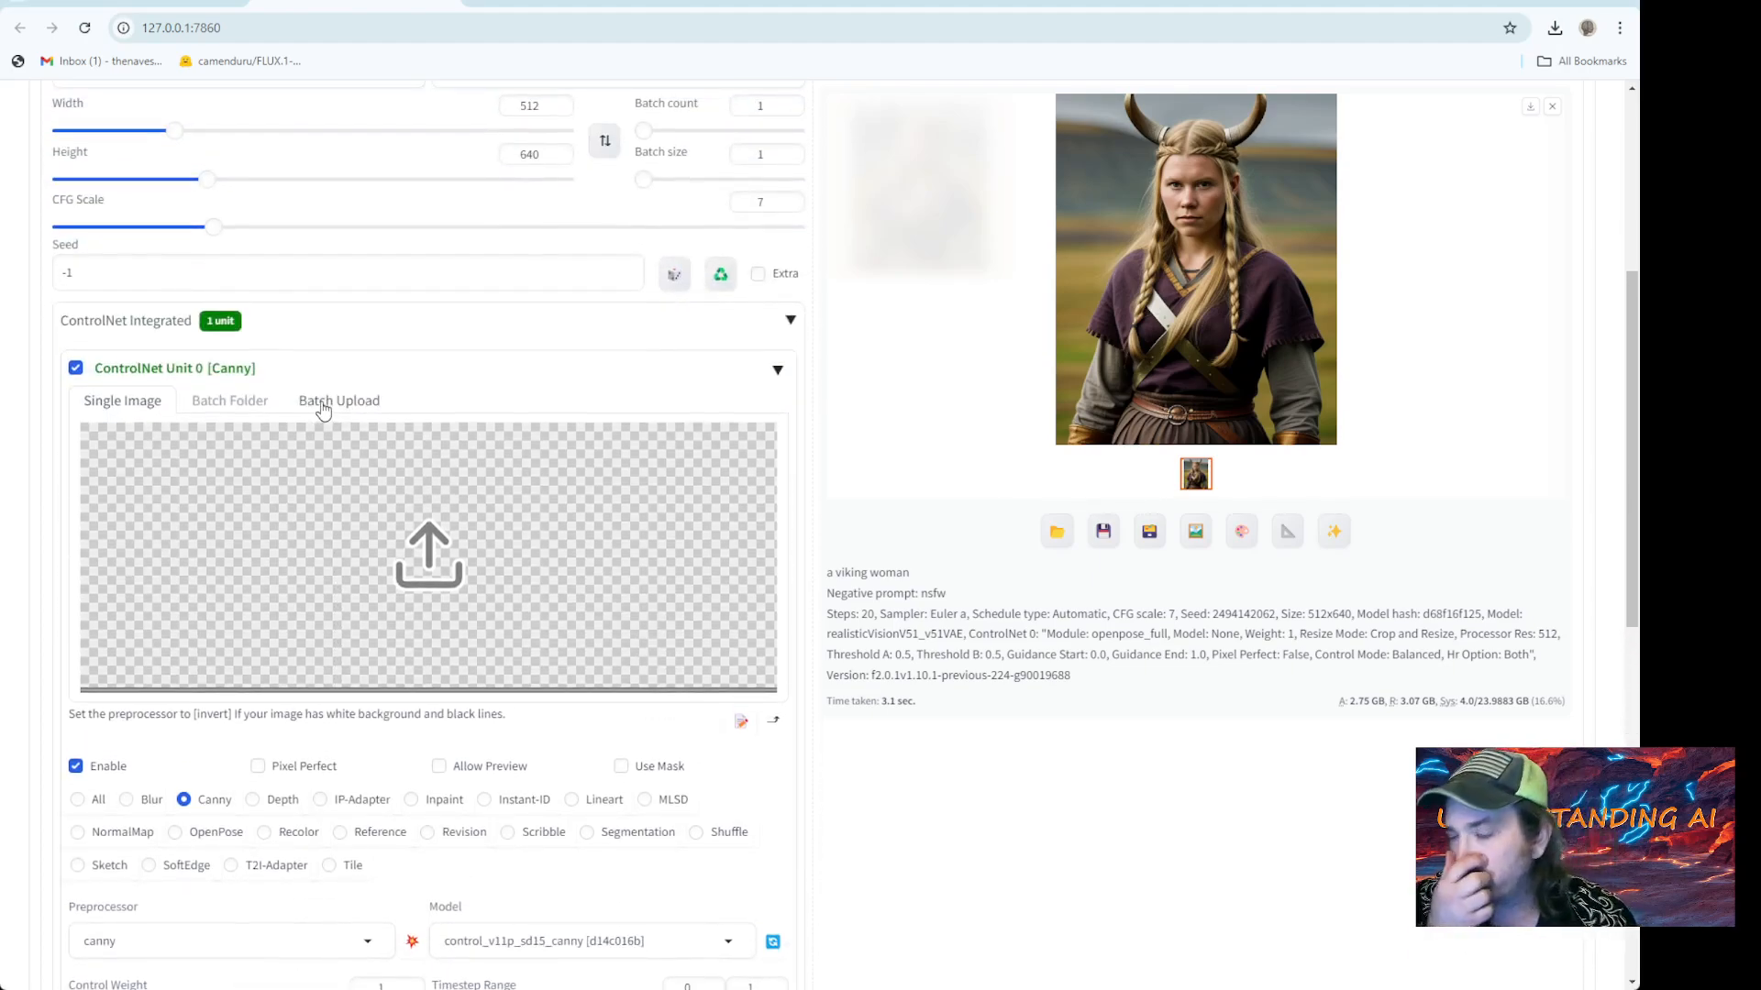
mouse_move(388, 606)
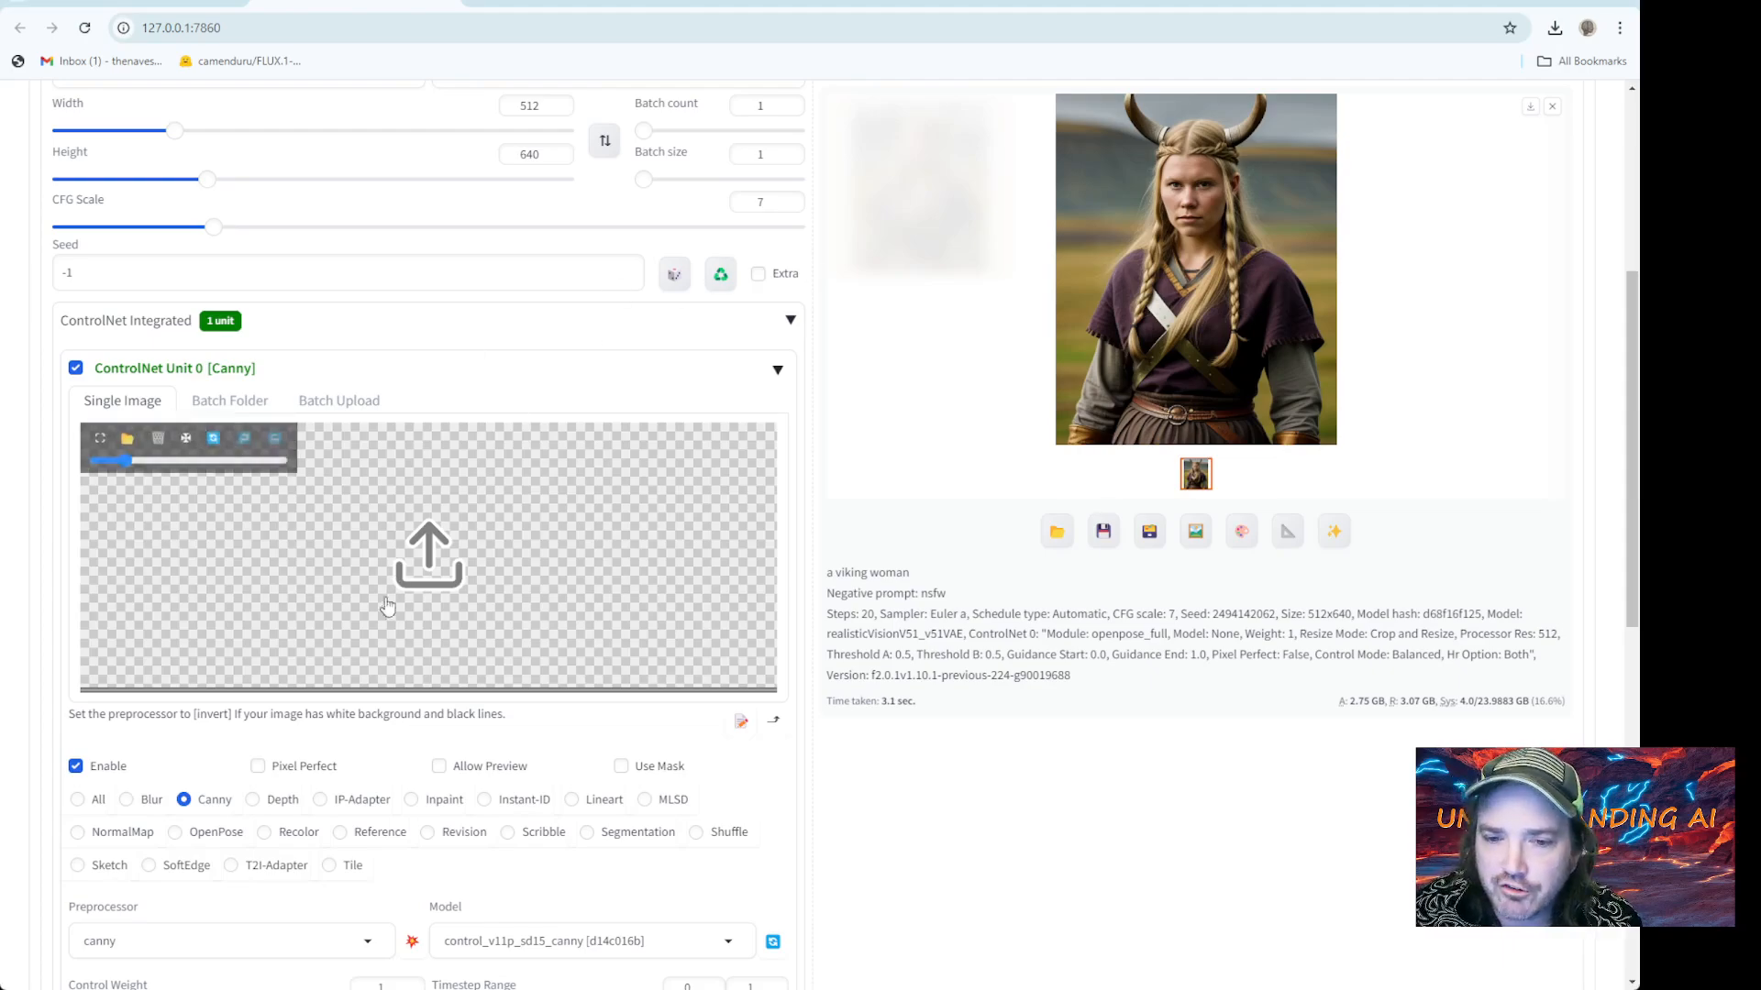
left_click(448, 572)
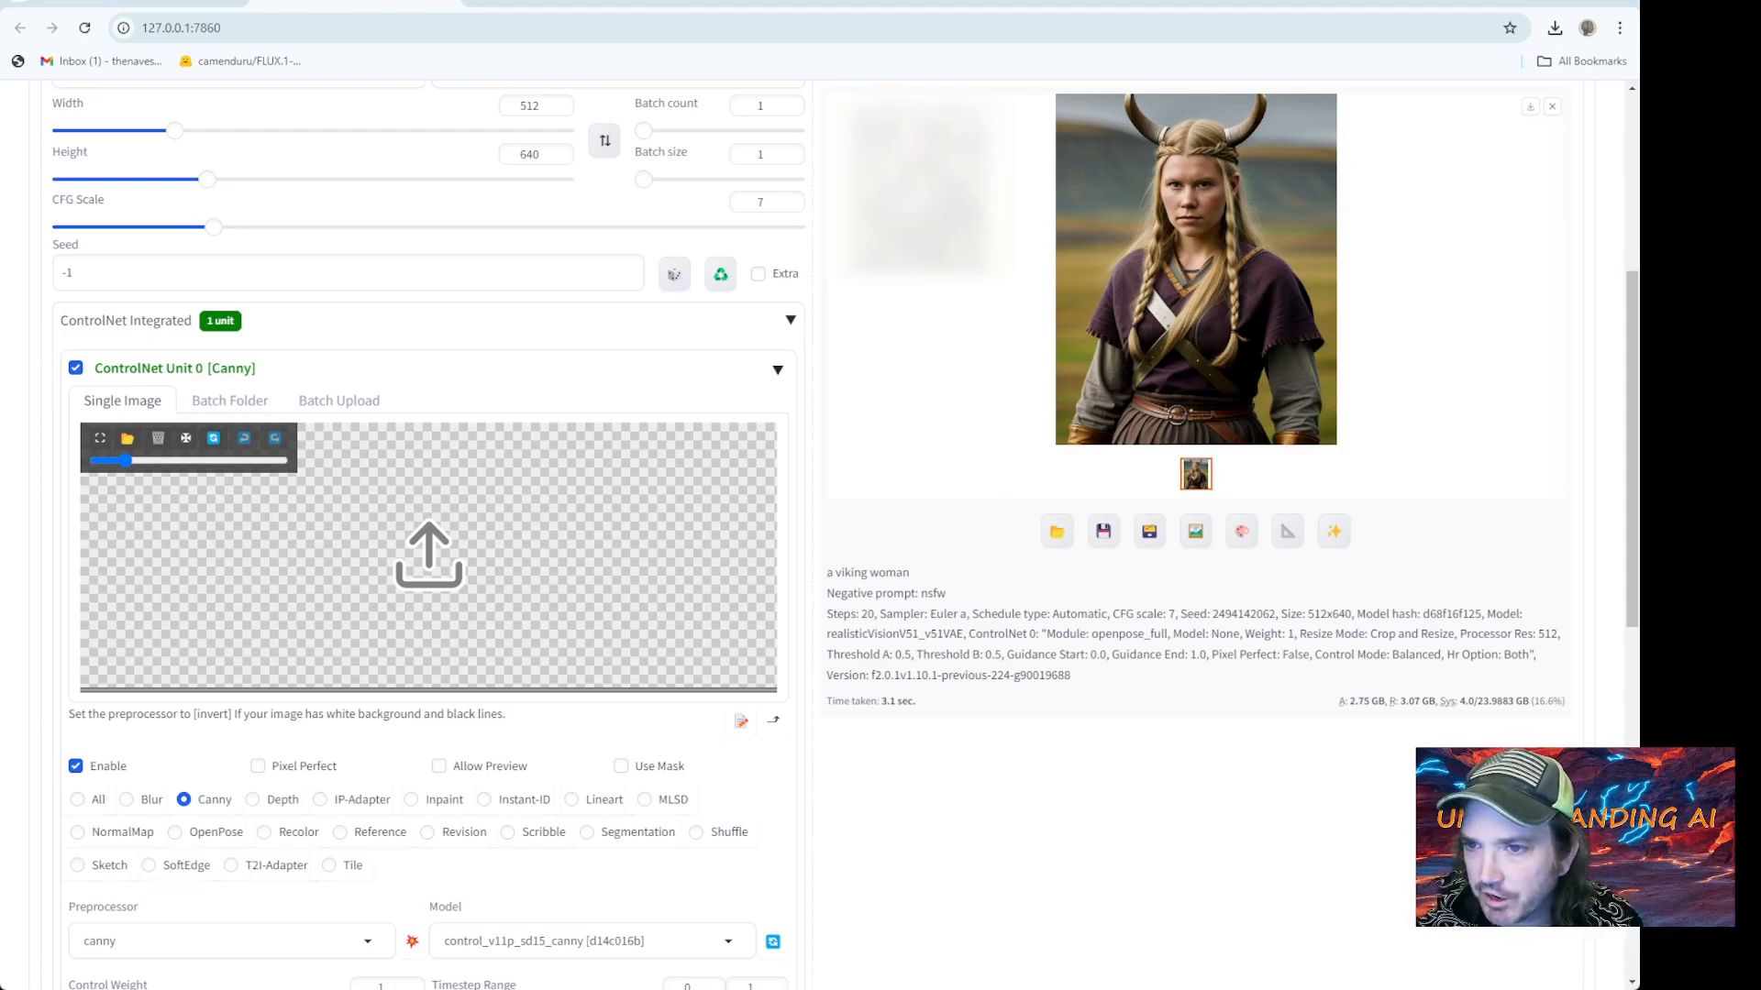
double_click(909, 229)
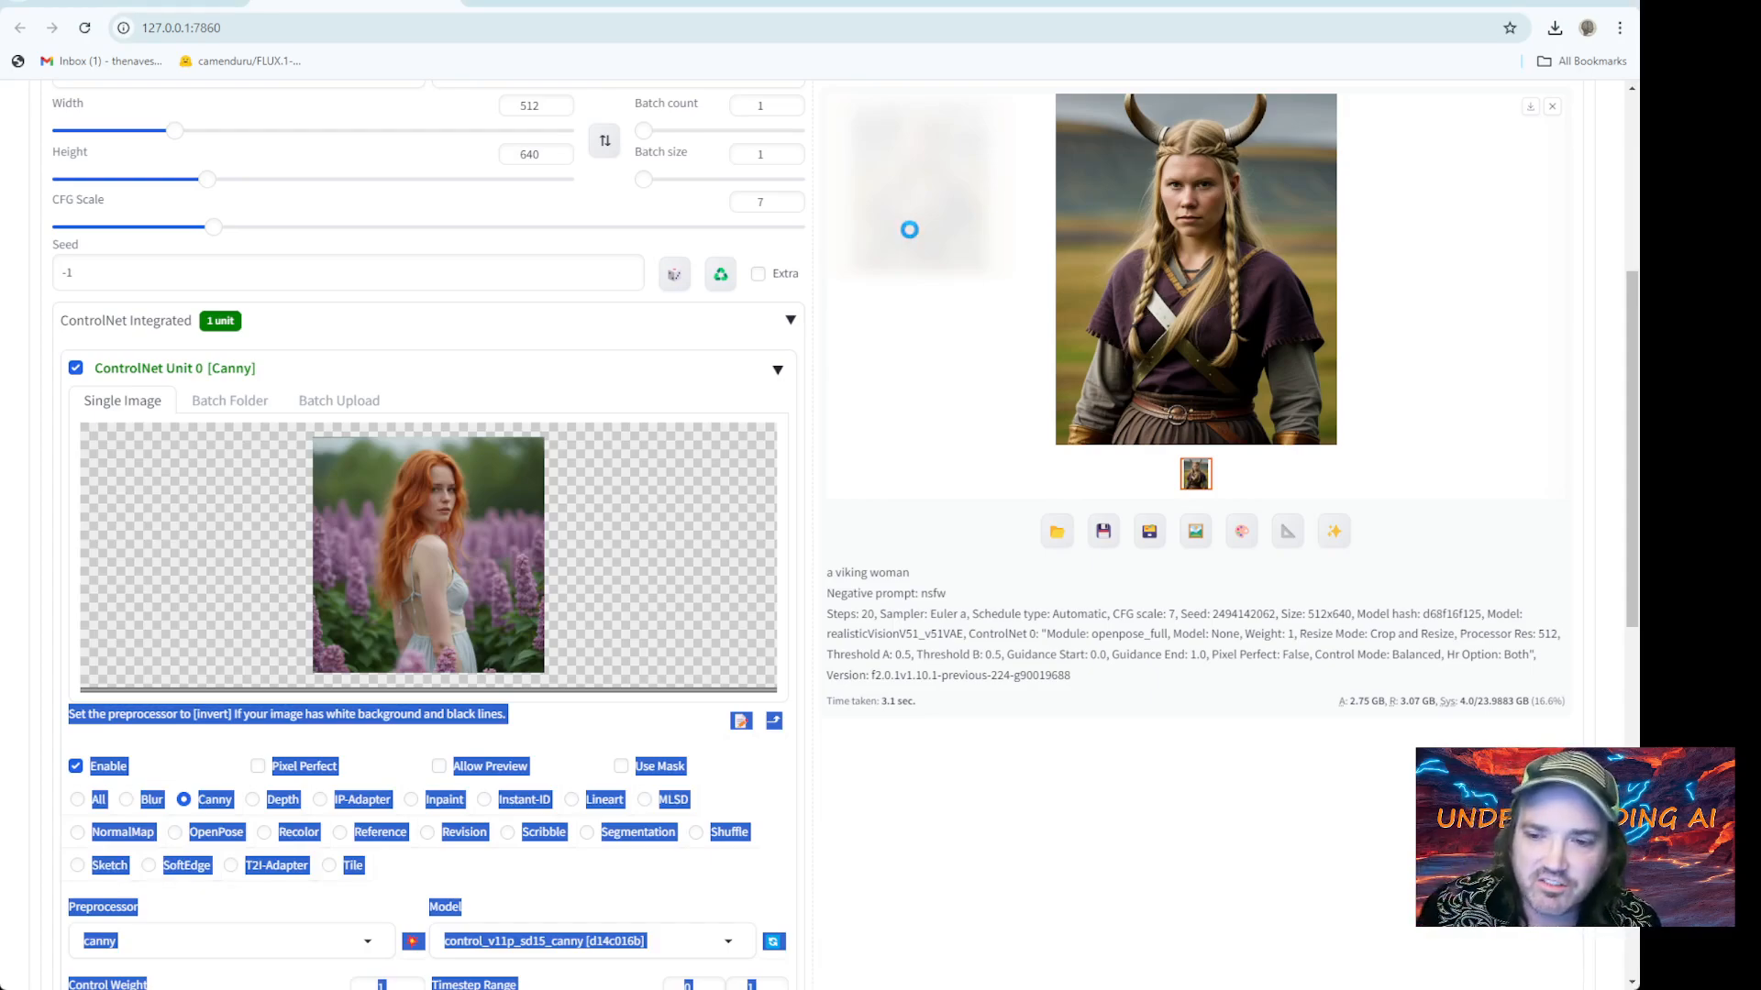
left_click(963, 770)
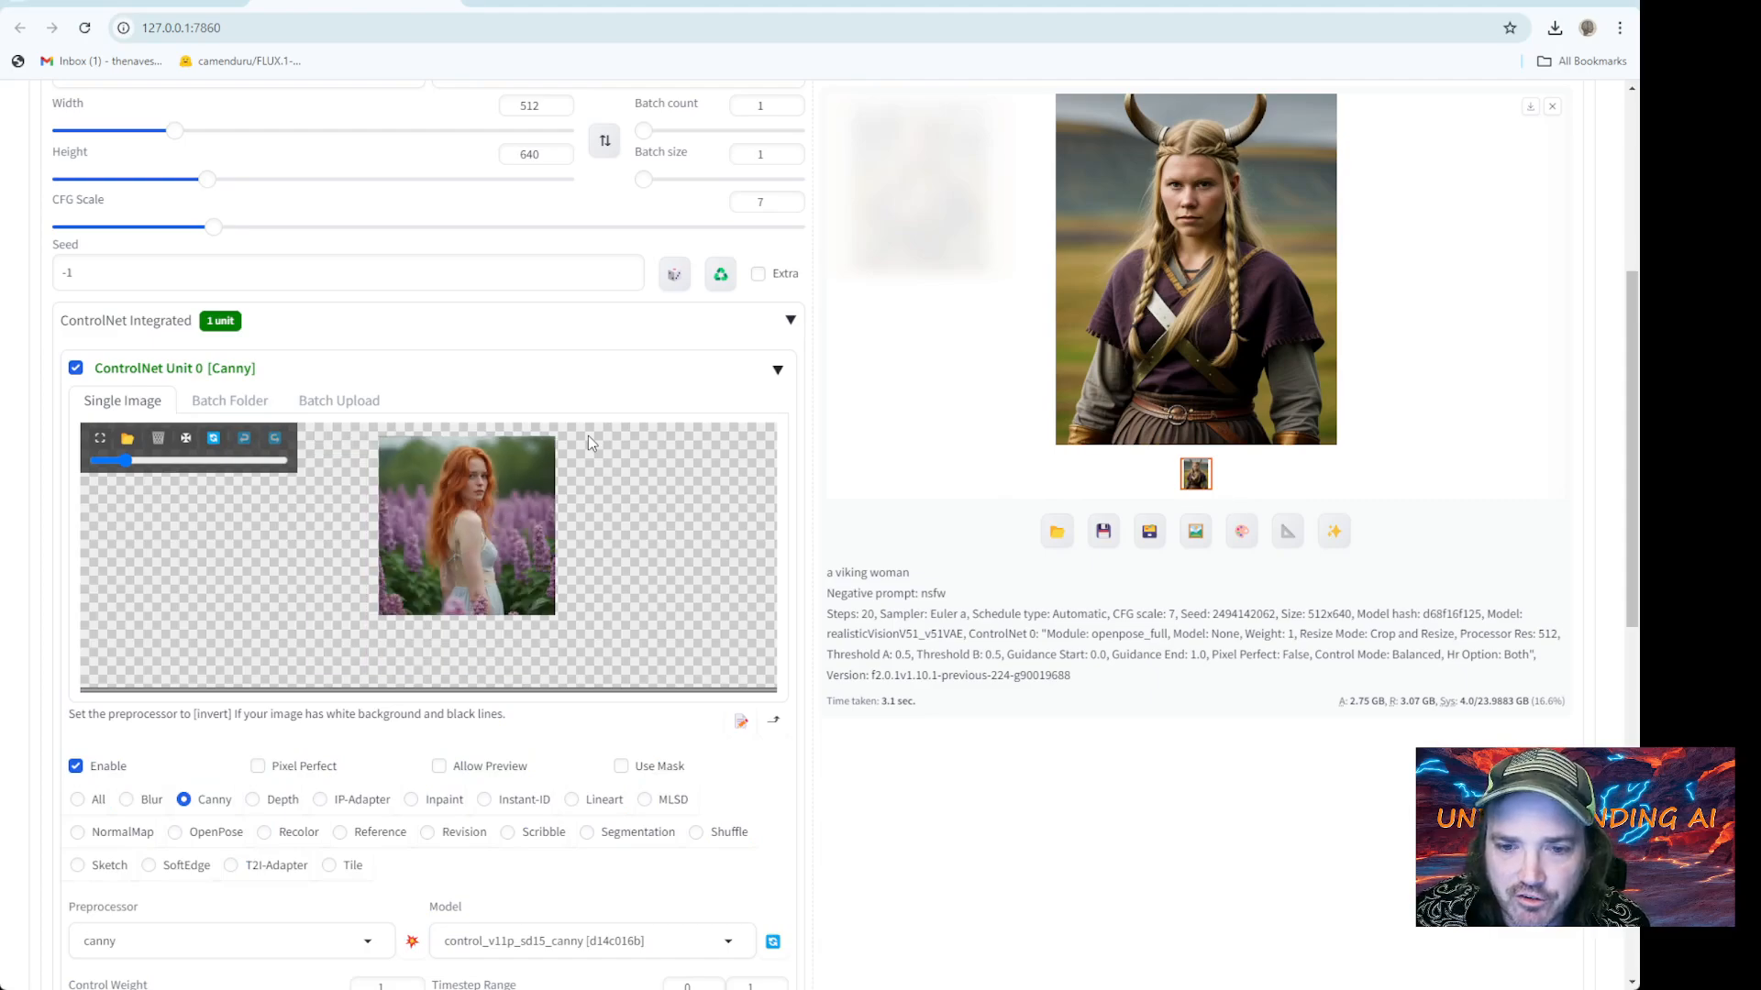
Check the available ControlNet models and run the canny preprocessor to preview the edges of the reference photo
scroll(835, 815, "down", 1)
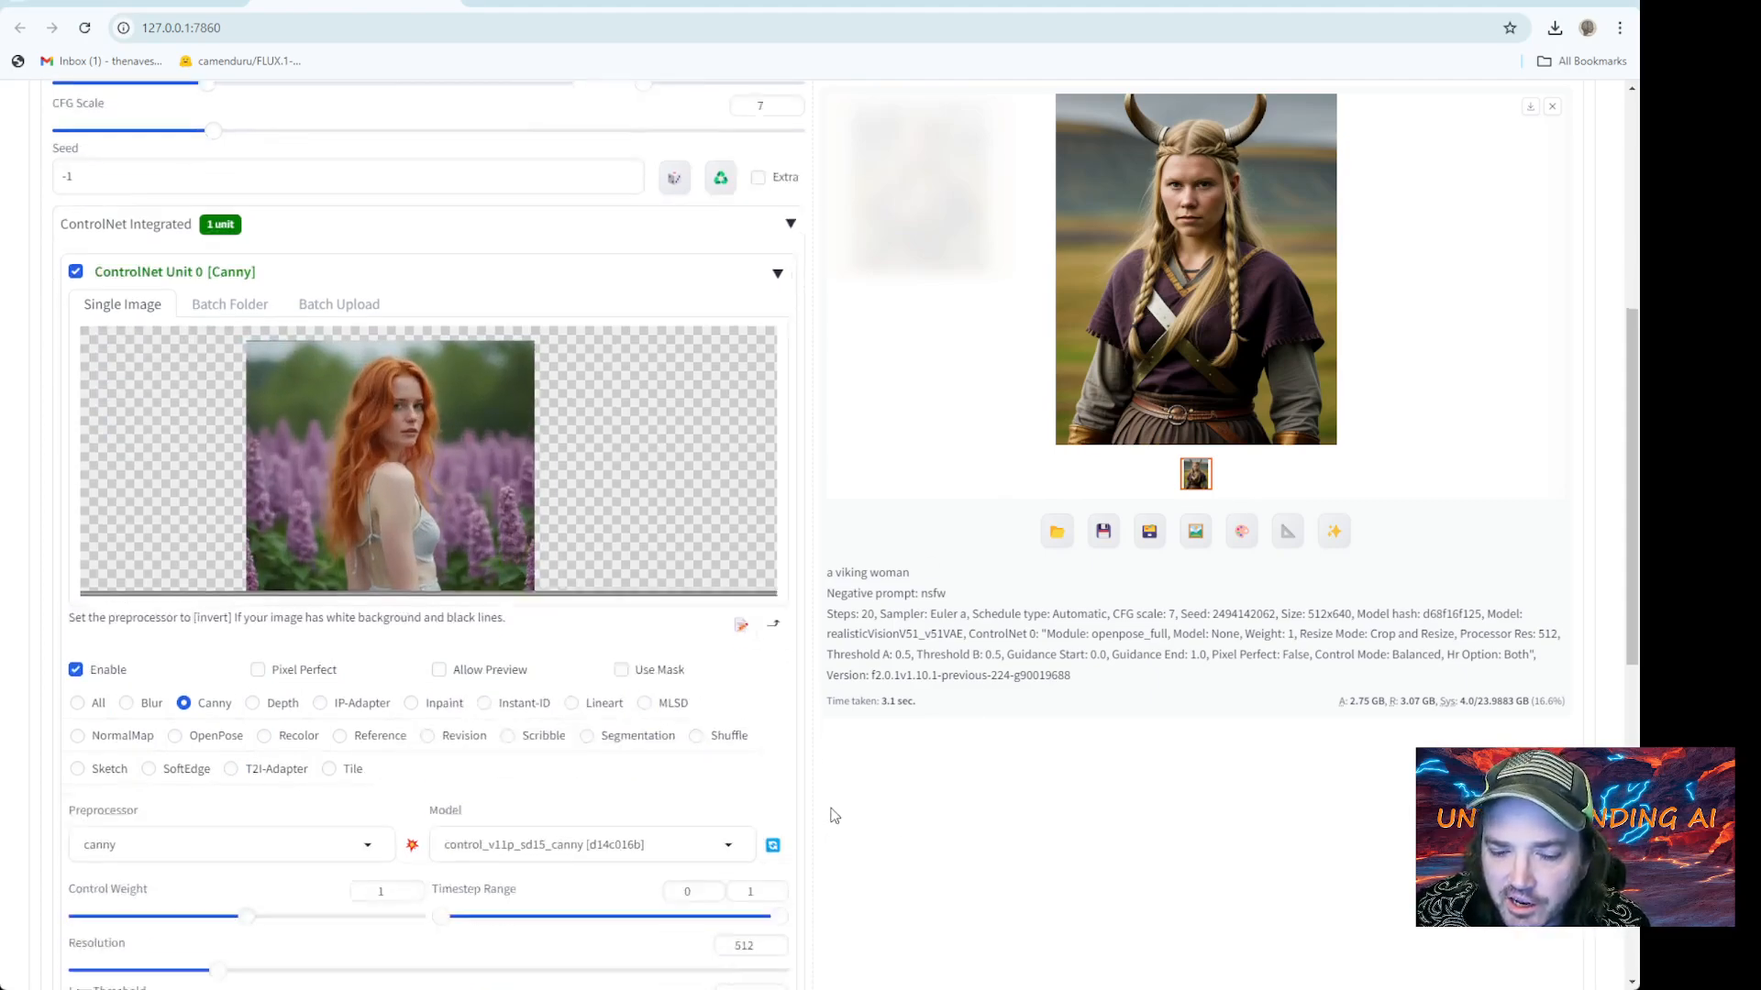
scroll(834, 815, "down", 1)
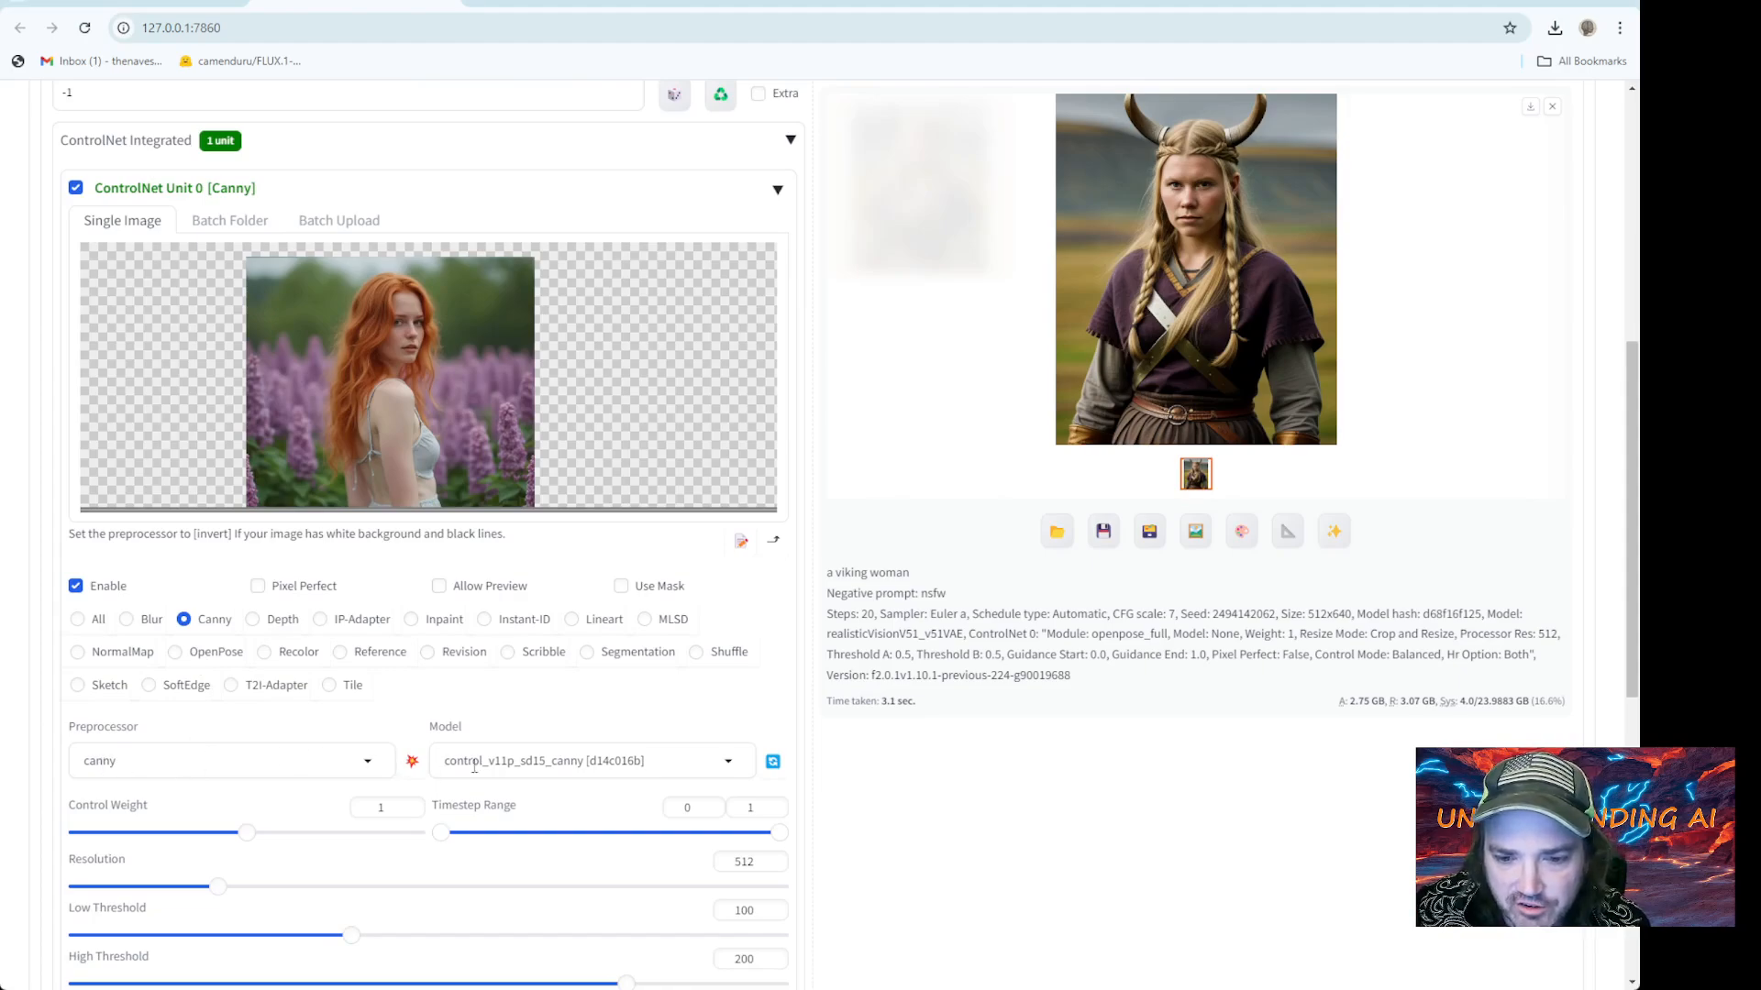
left_click(615, 762)
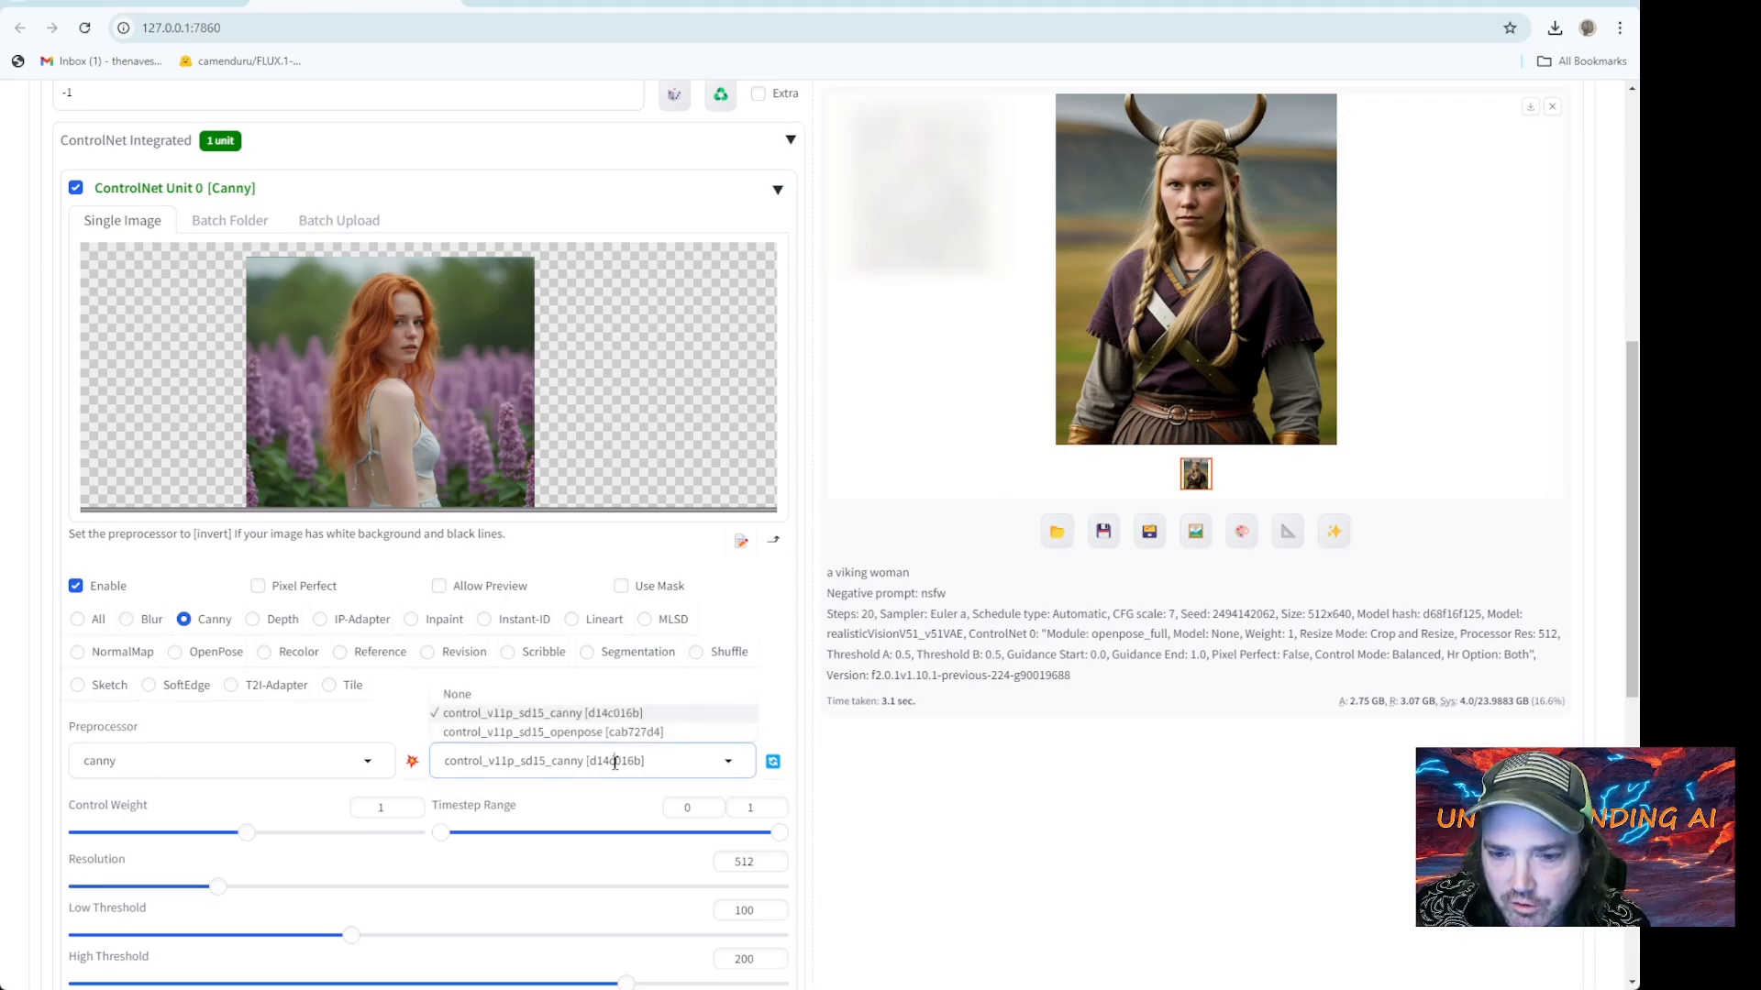
left_click(921, 771)
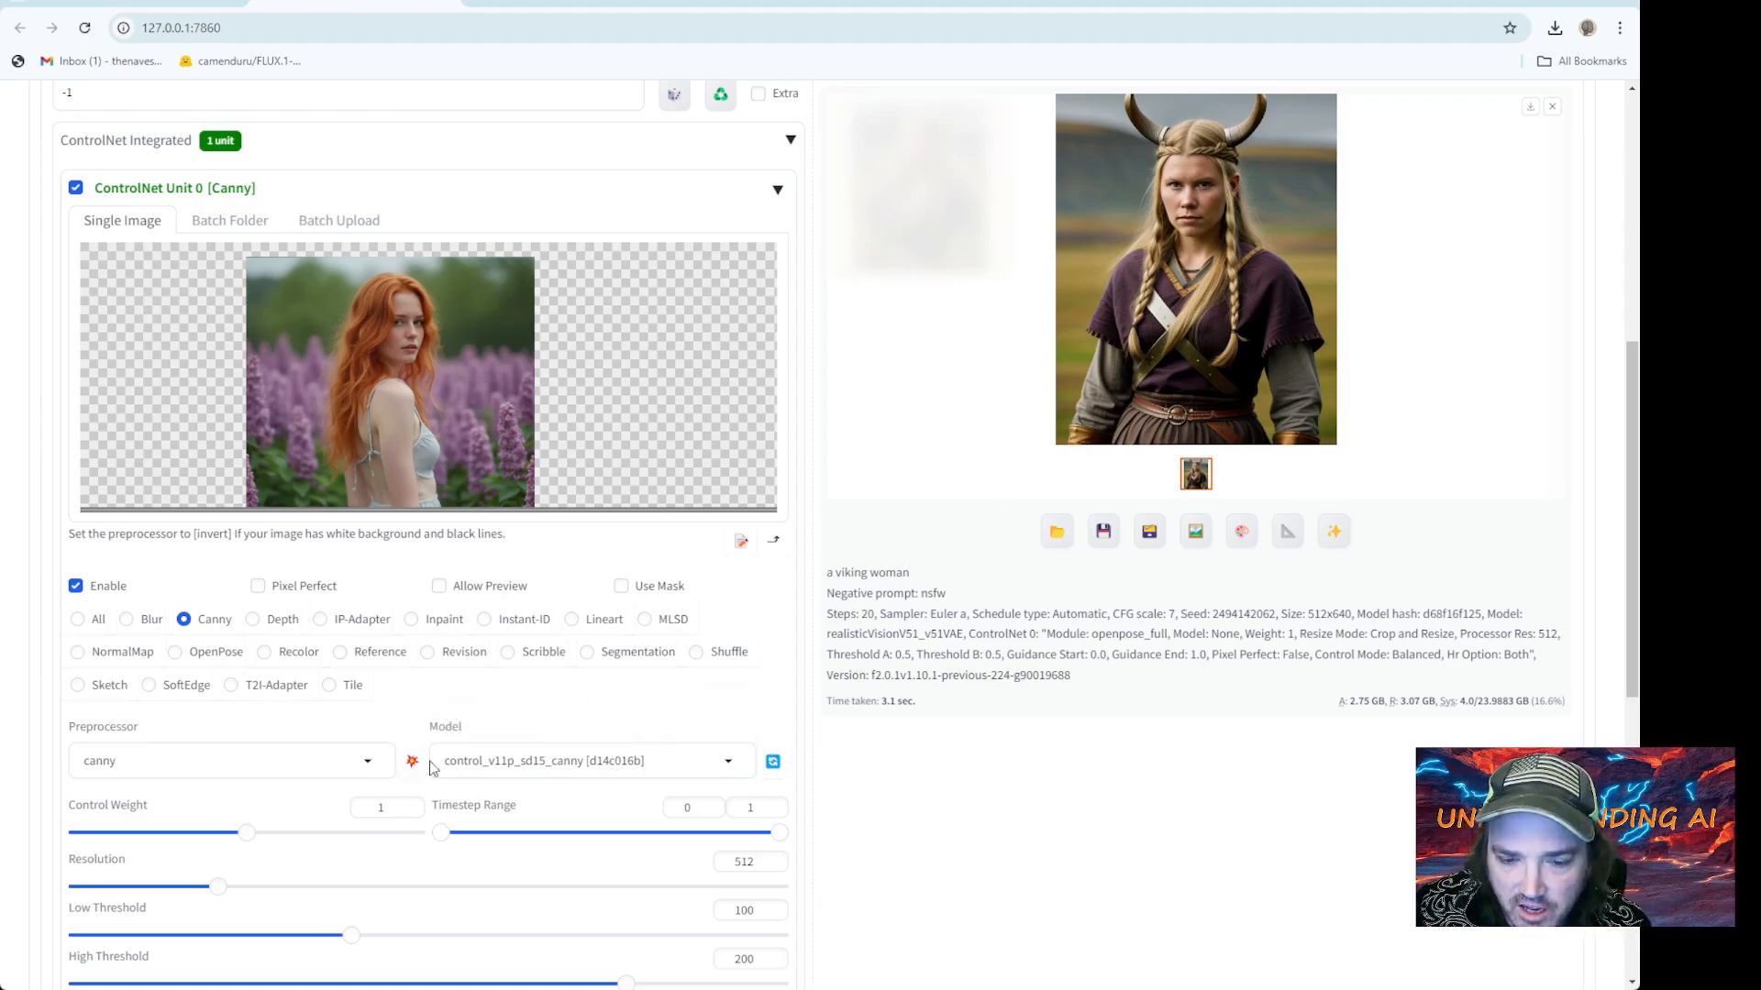
left_click(414, 765)
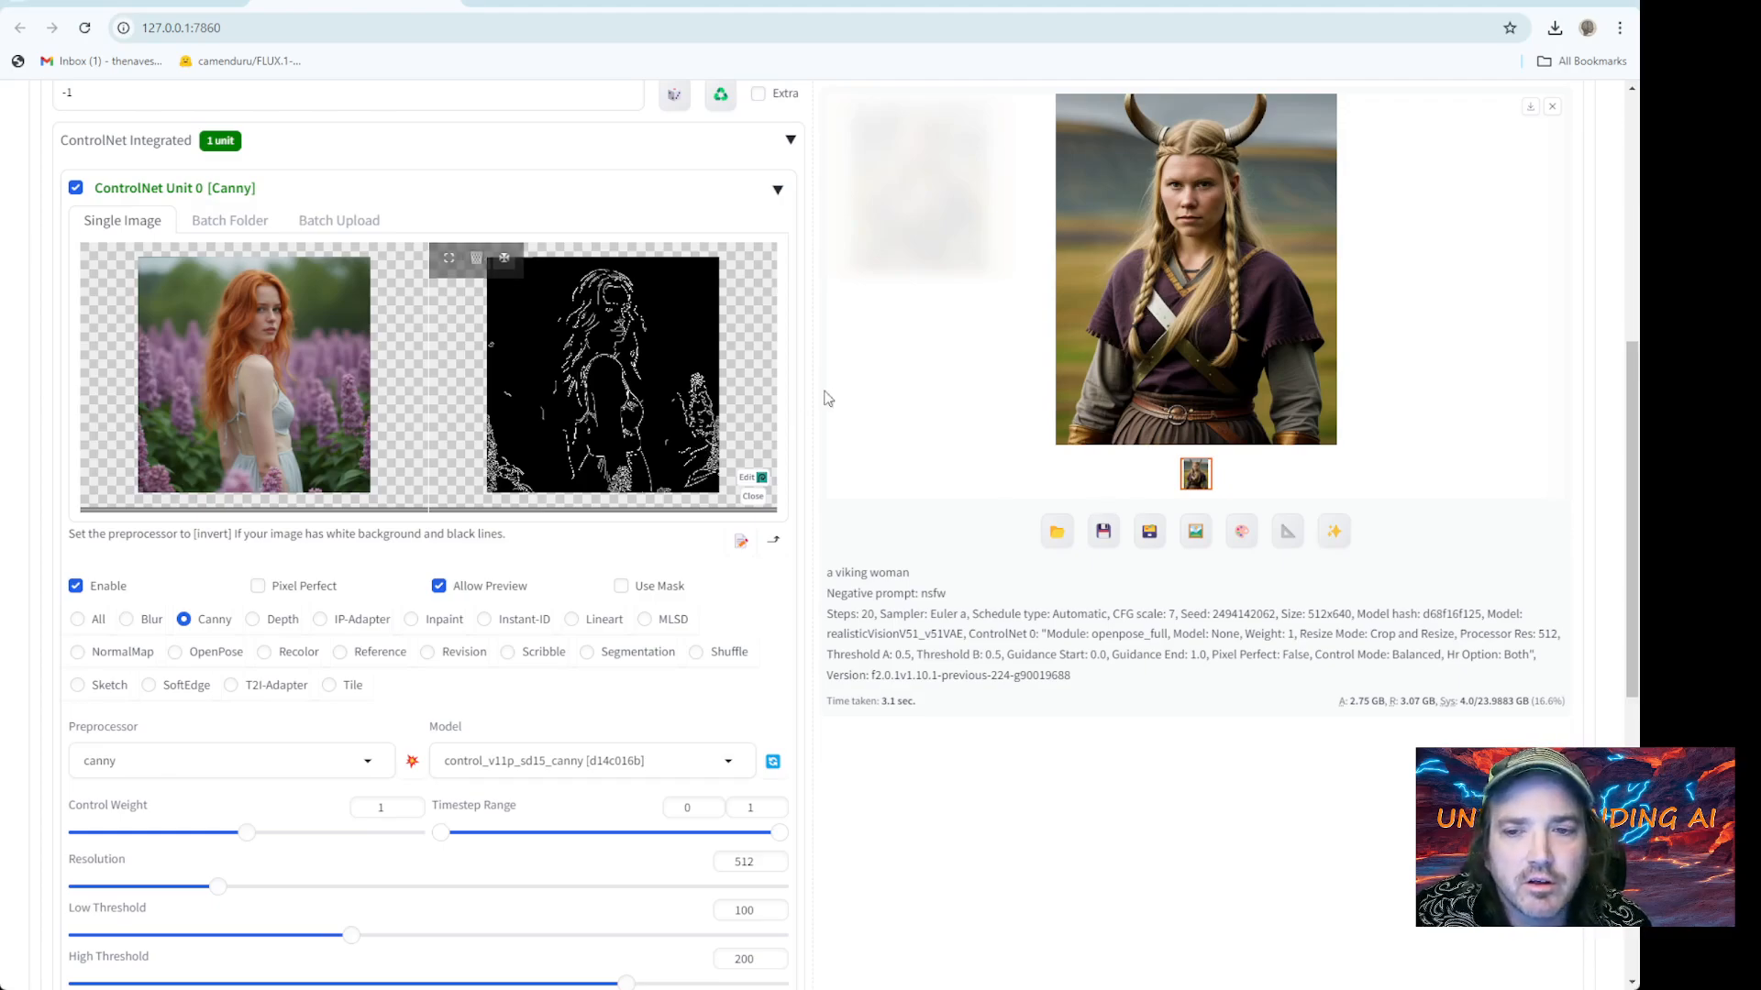
Generate an image of "a viking woman" with the realDream_15SD15 checkpoint and the canny ControlNet
scroll(852, 385, "up", 5)
scroll(570, 348, "up", 2)
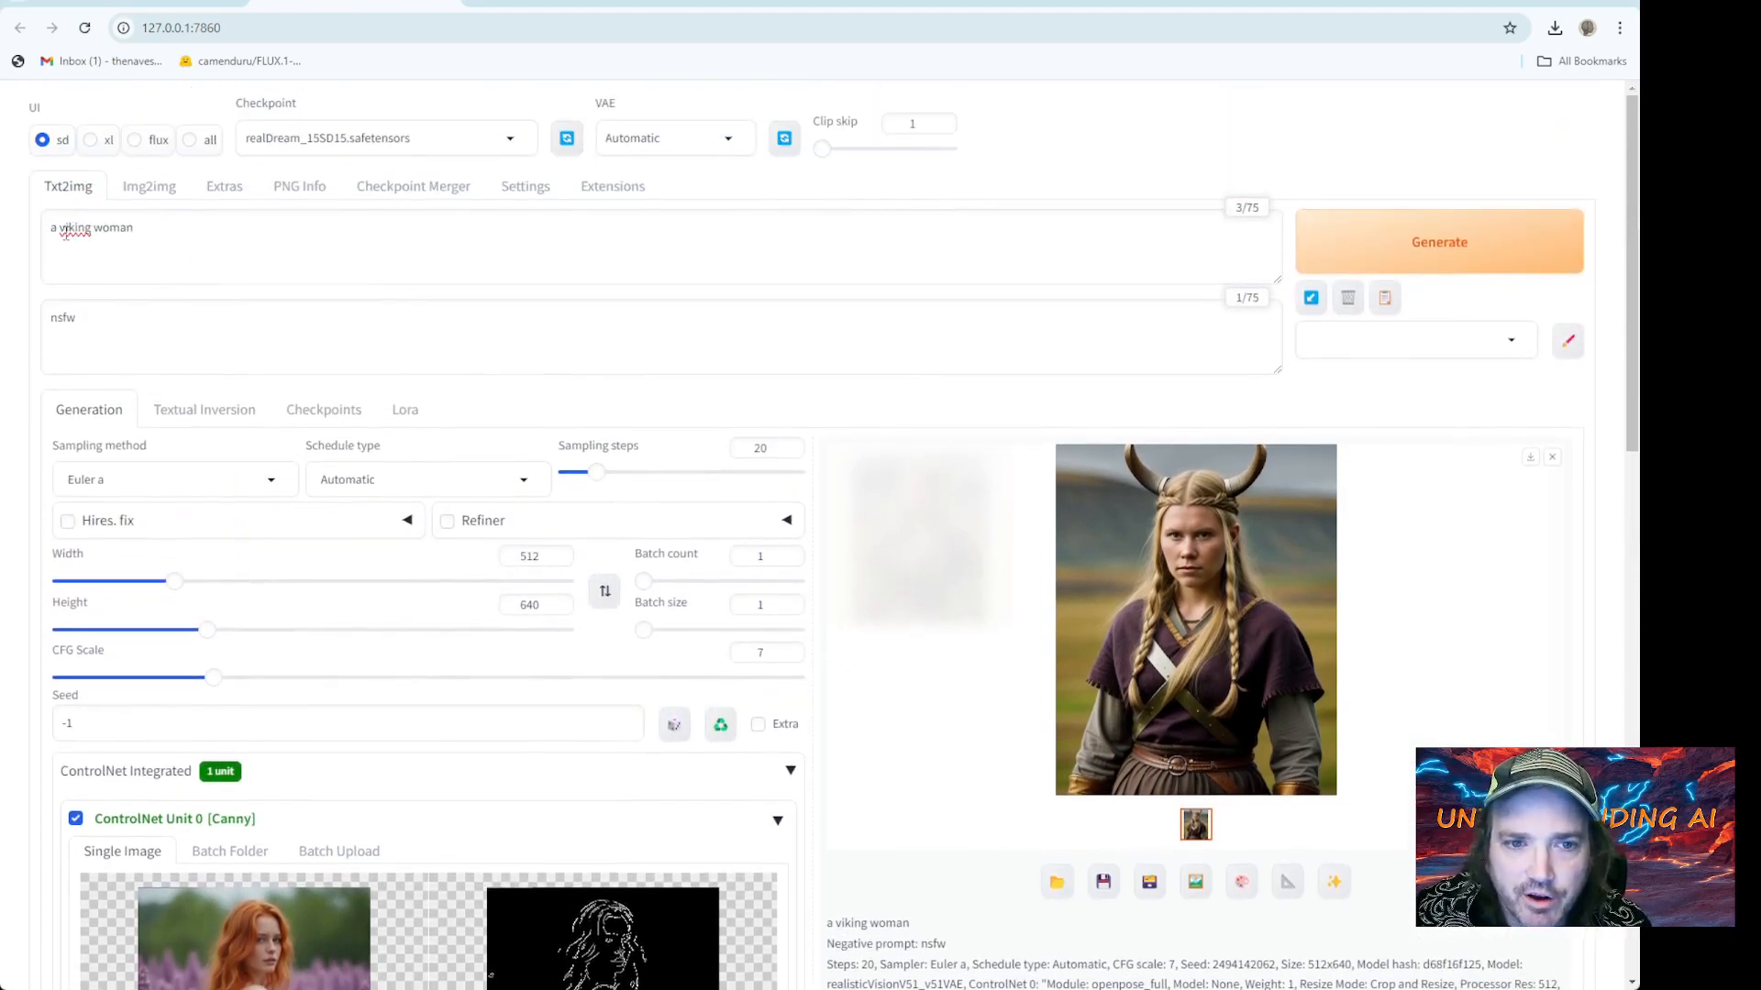
left_click_drag(92, 323, 26, 326)
scroll(1016, 388, "down", 1)
scroll(1042, 381, "down", 3)
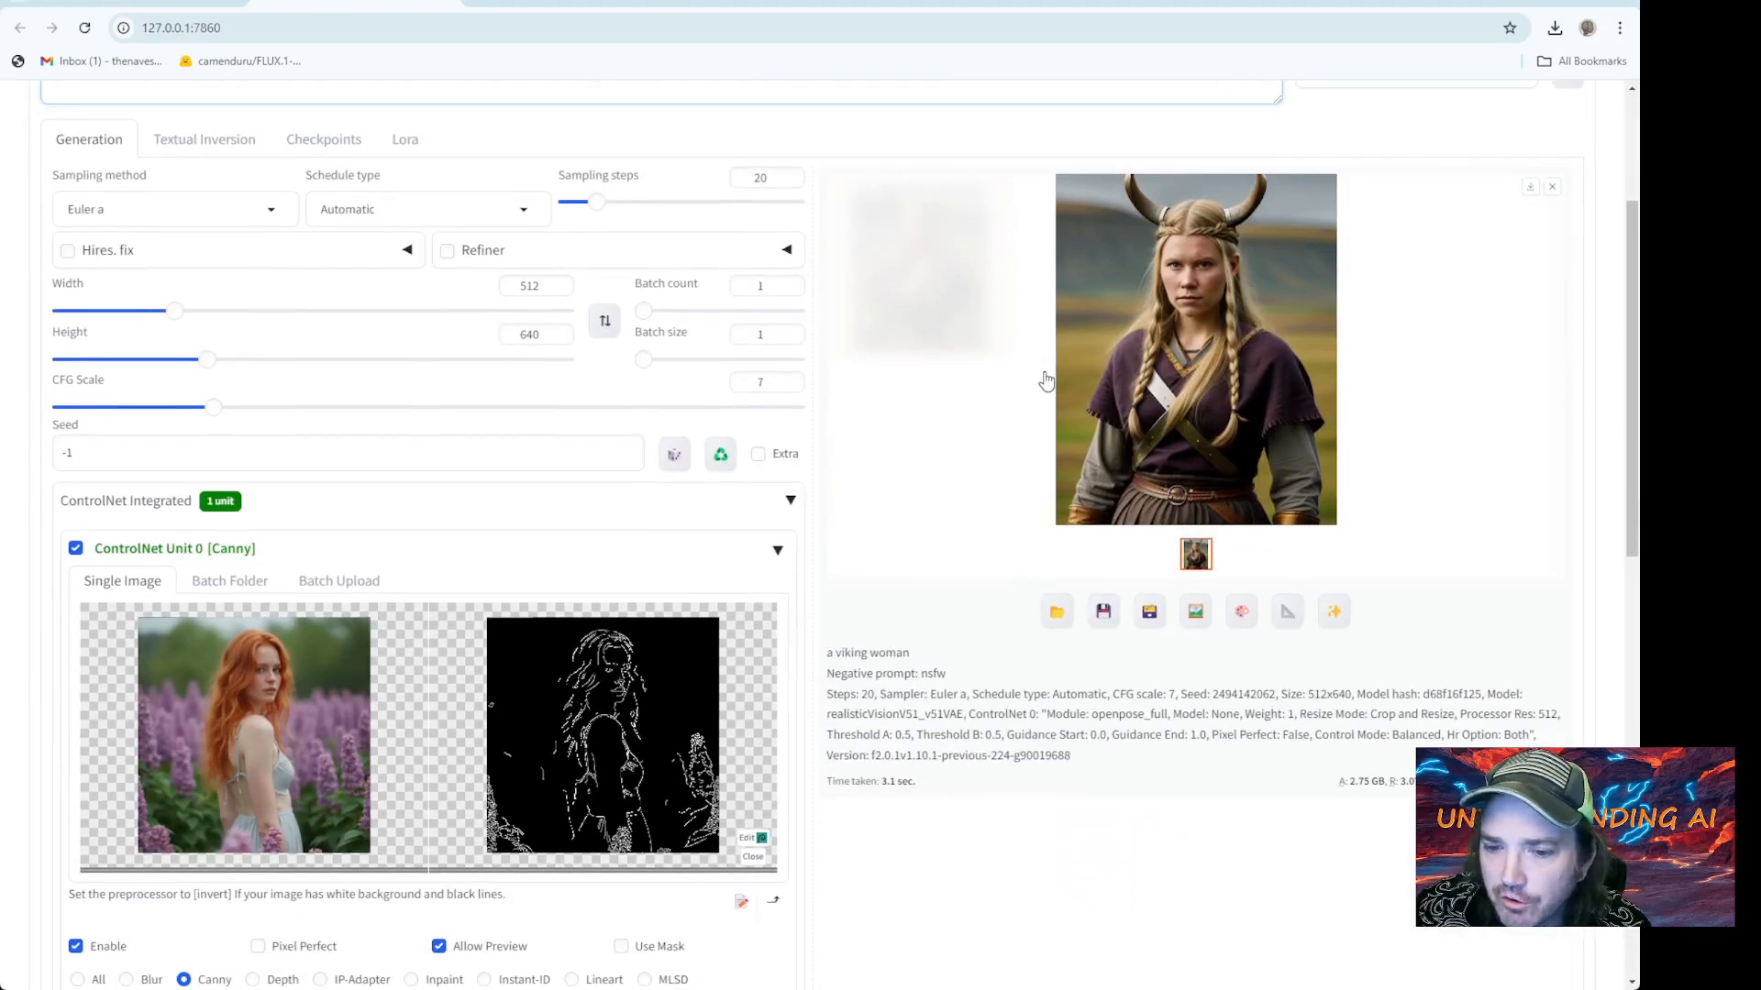
scroll(1041, 382, "up", 3)
left_click(1464, 240)
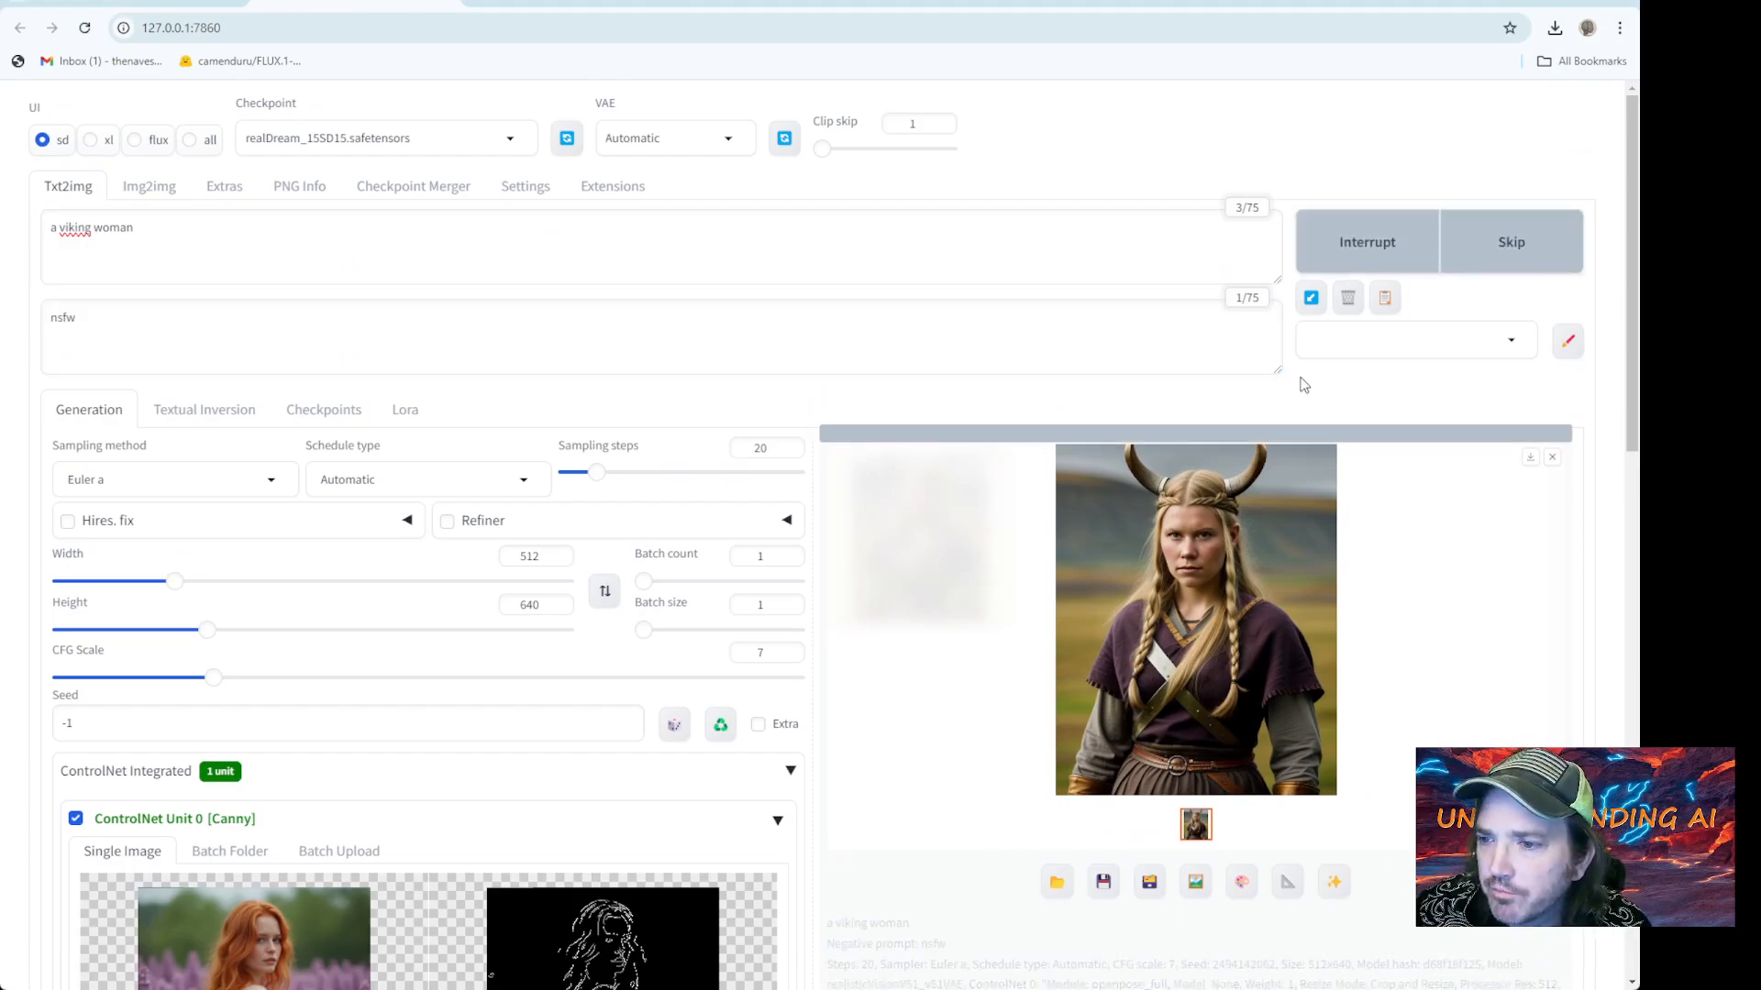
scroll(1303, 385, "down", 3)
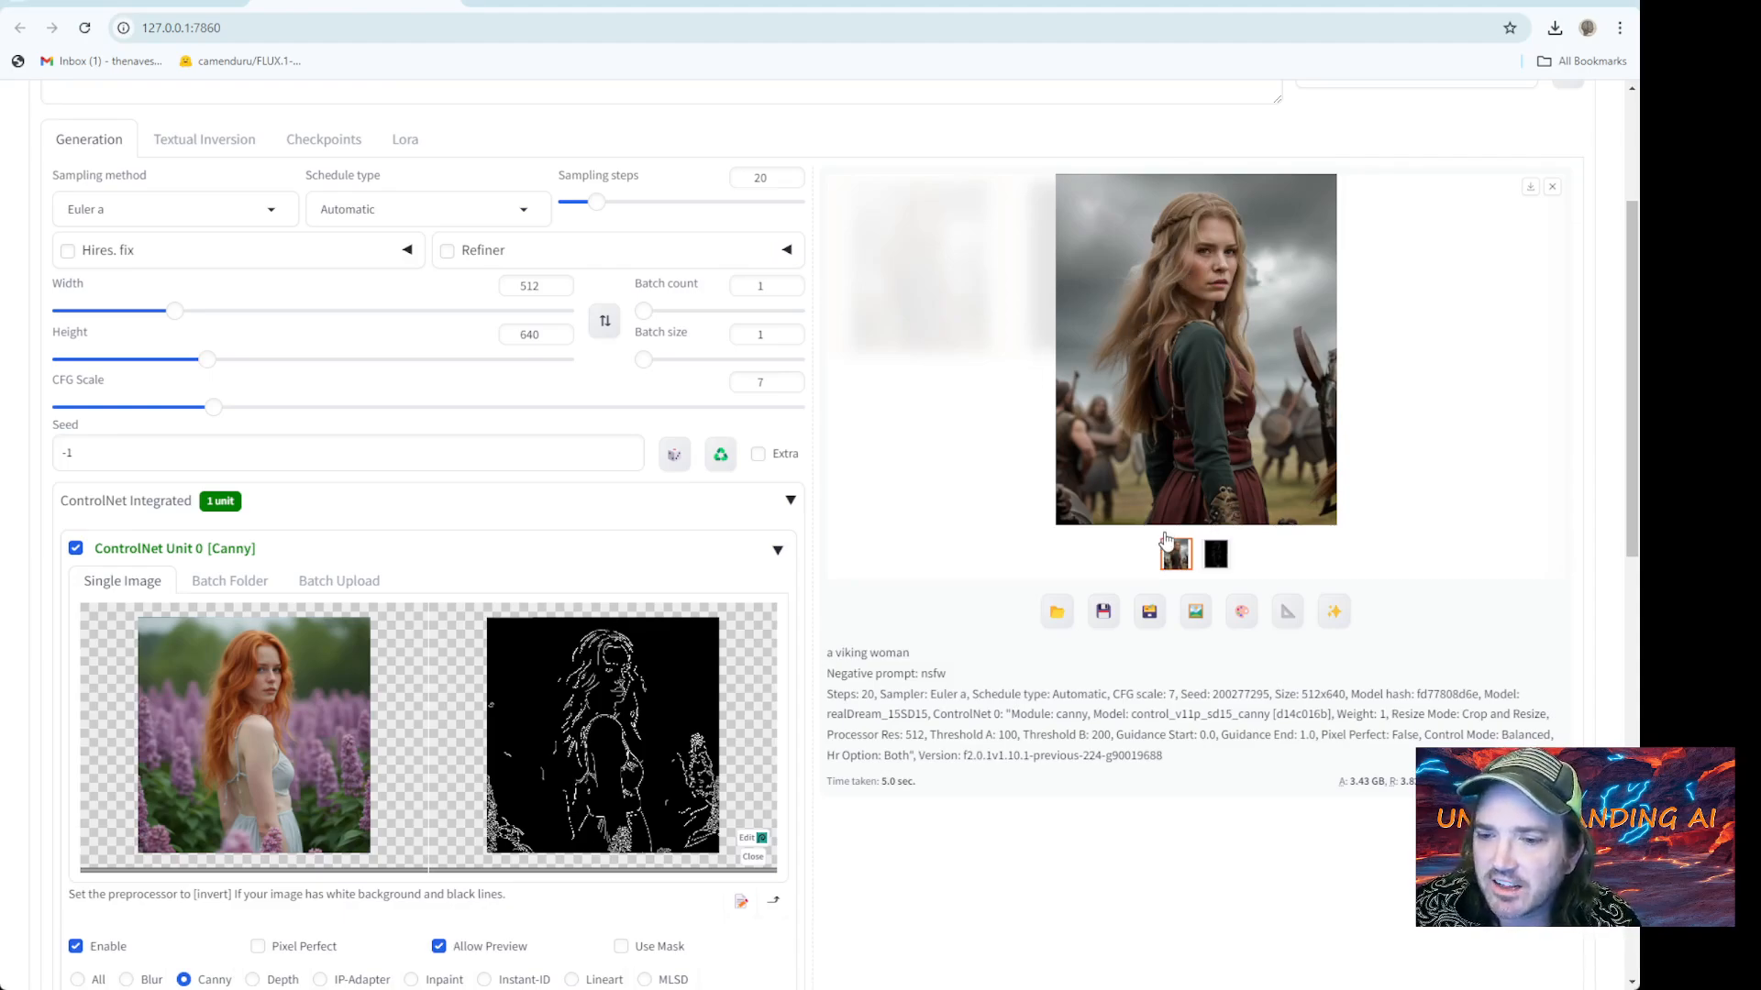
Replace the prompt with "a clown" and generate an image using the same canny ControlNet settings
scroll(900, 577, "up", 3)
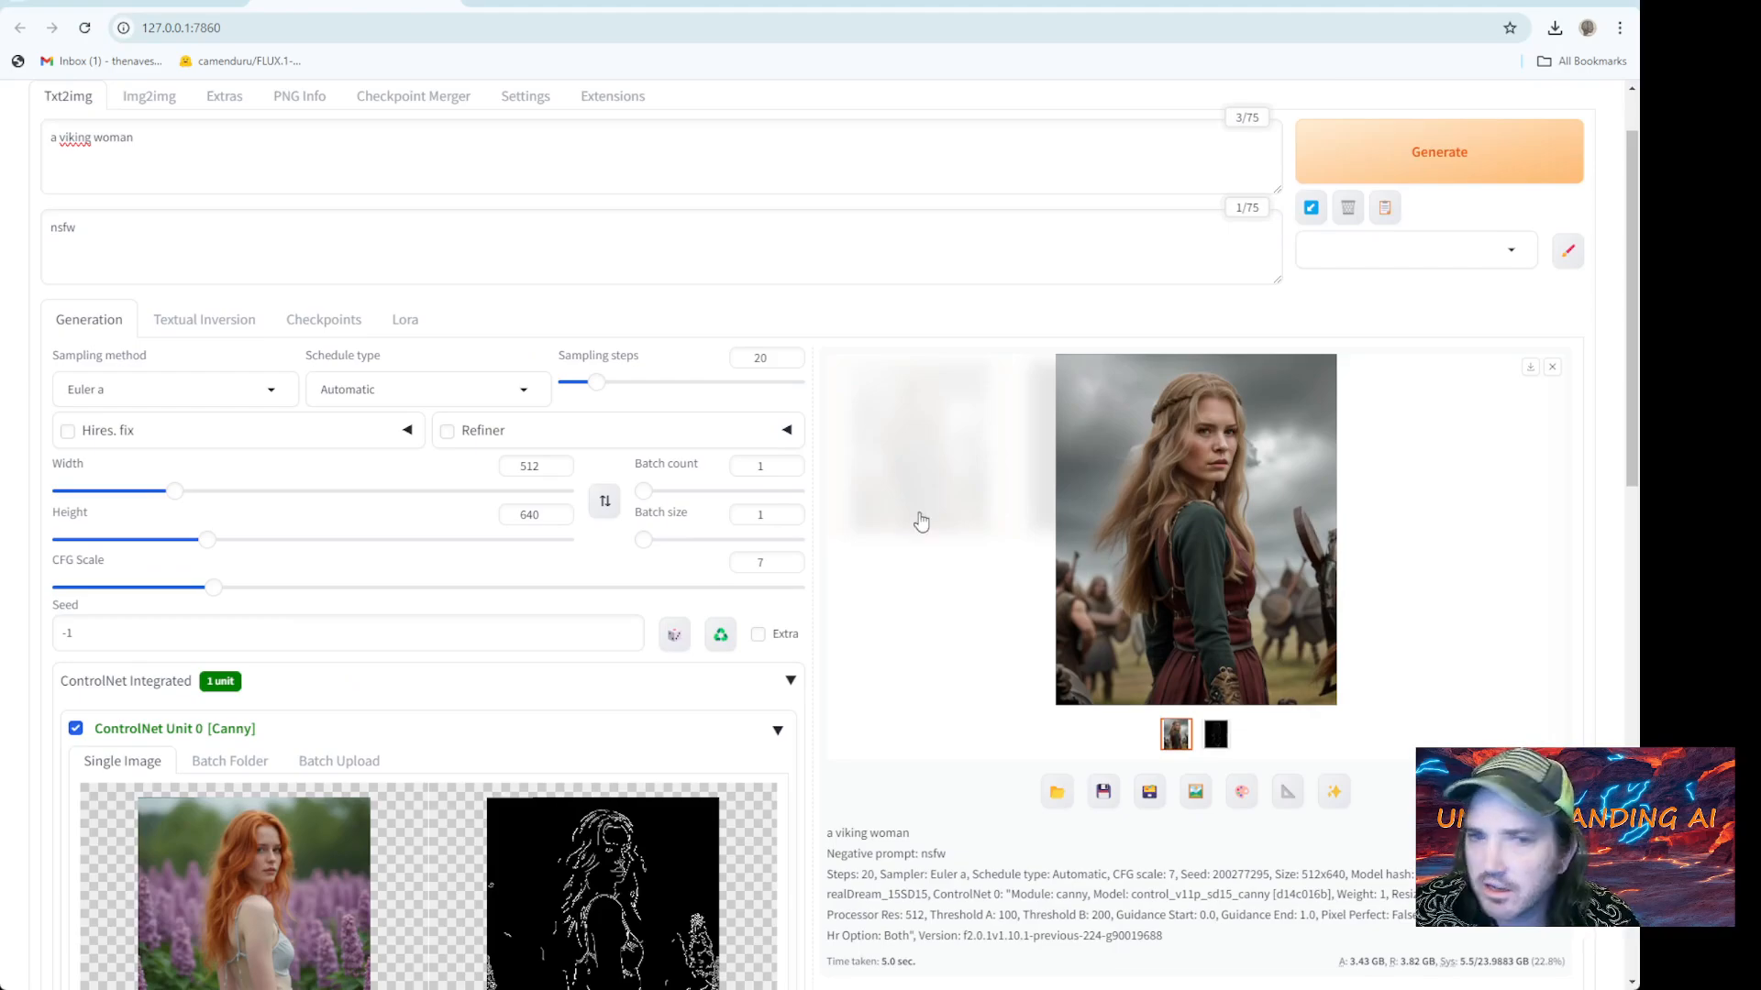
left_click(183, 230)
key("ctrl+a")
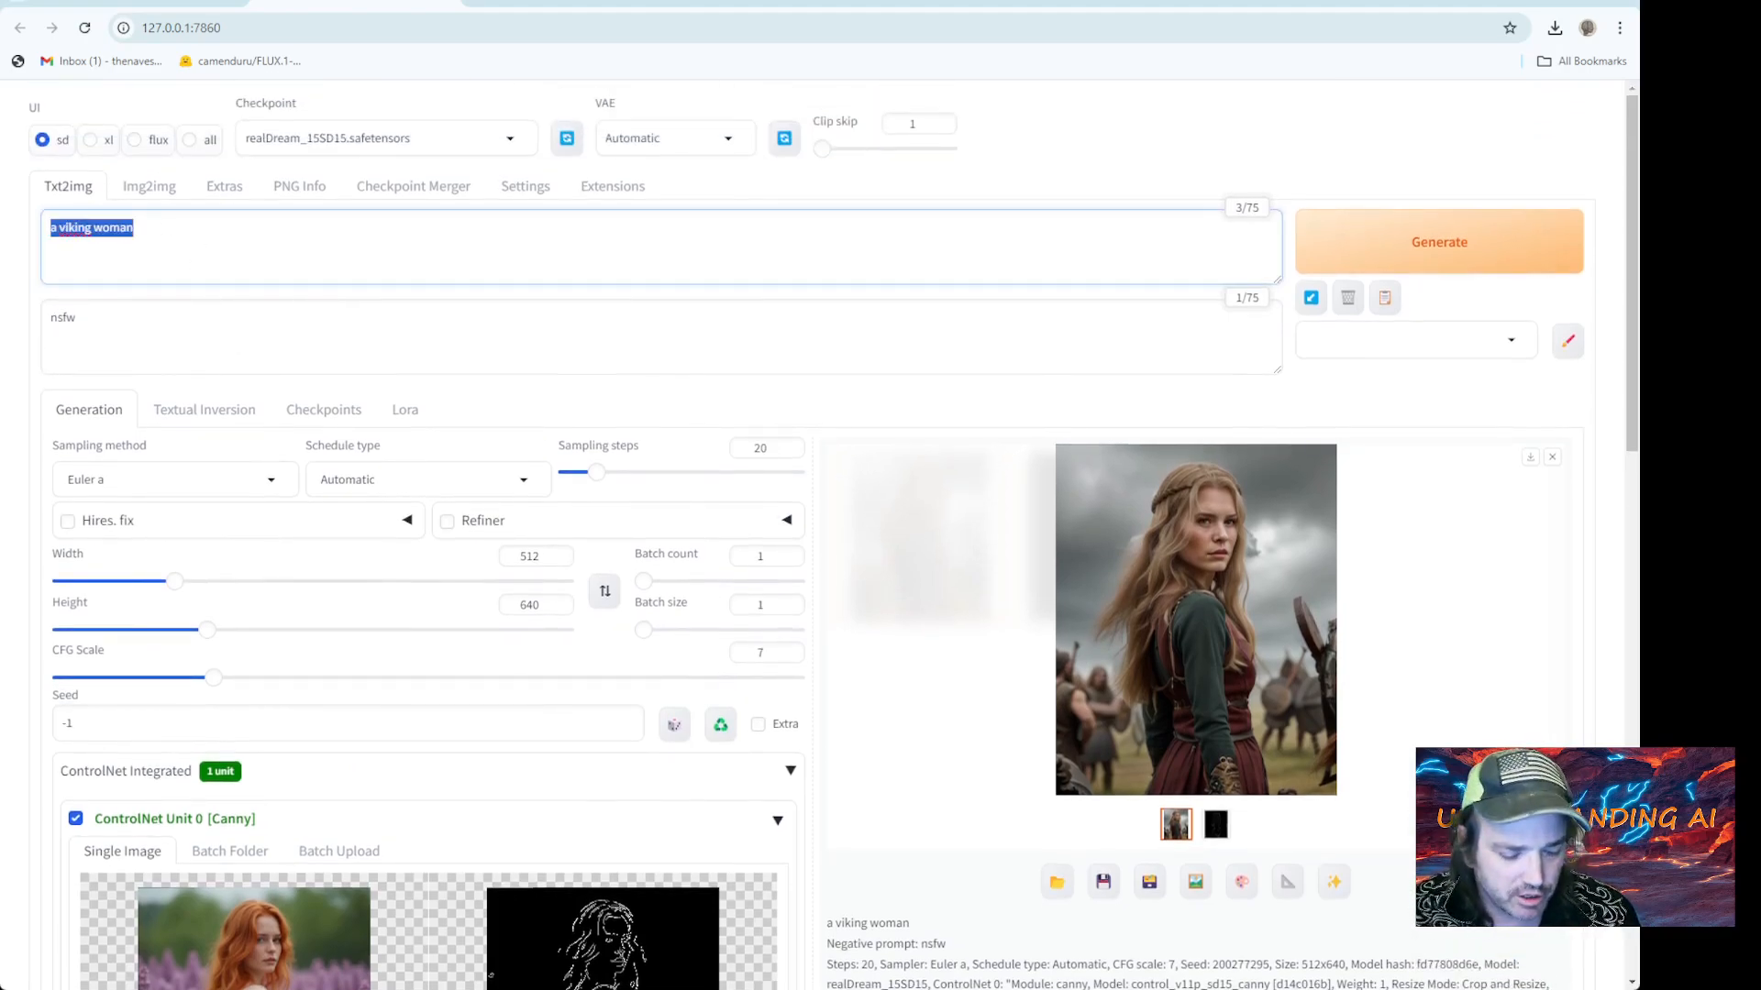
type("a cl")
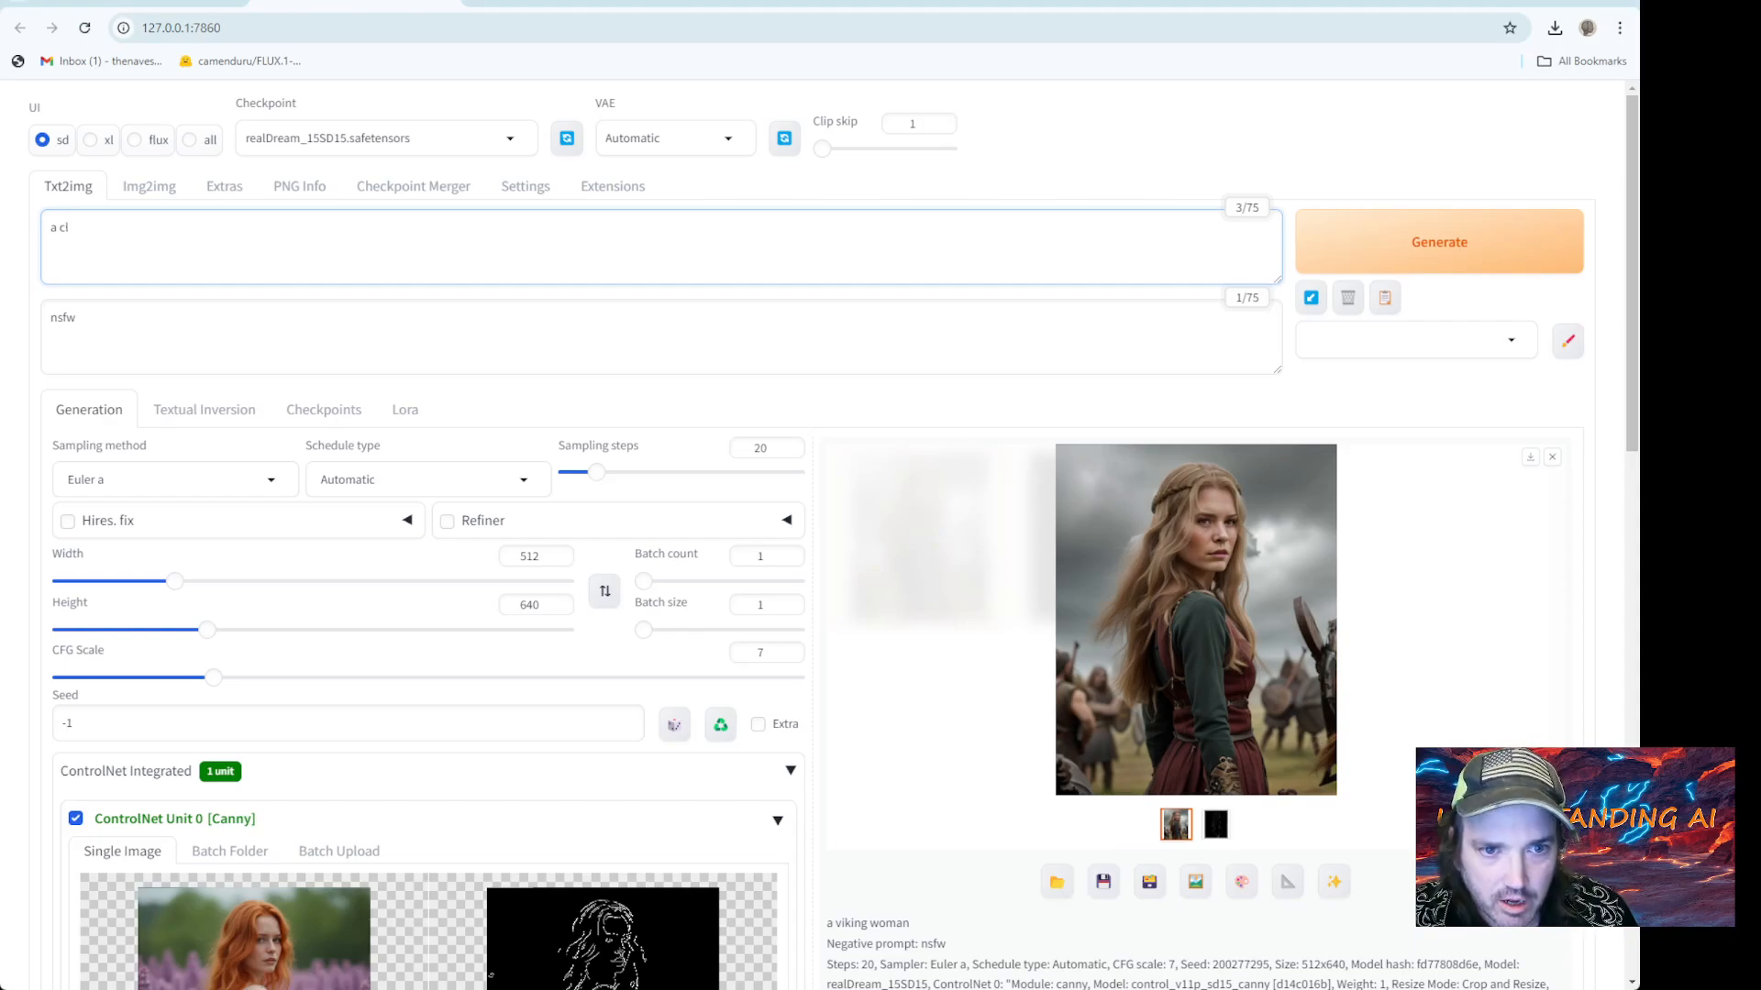
type("own")
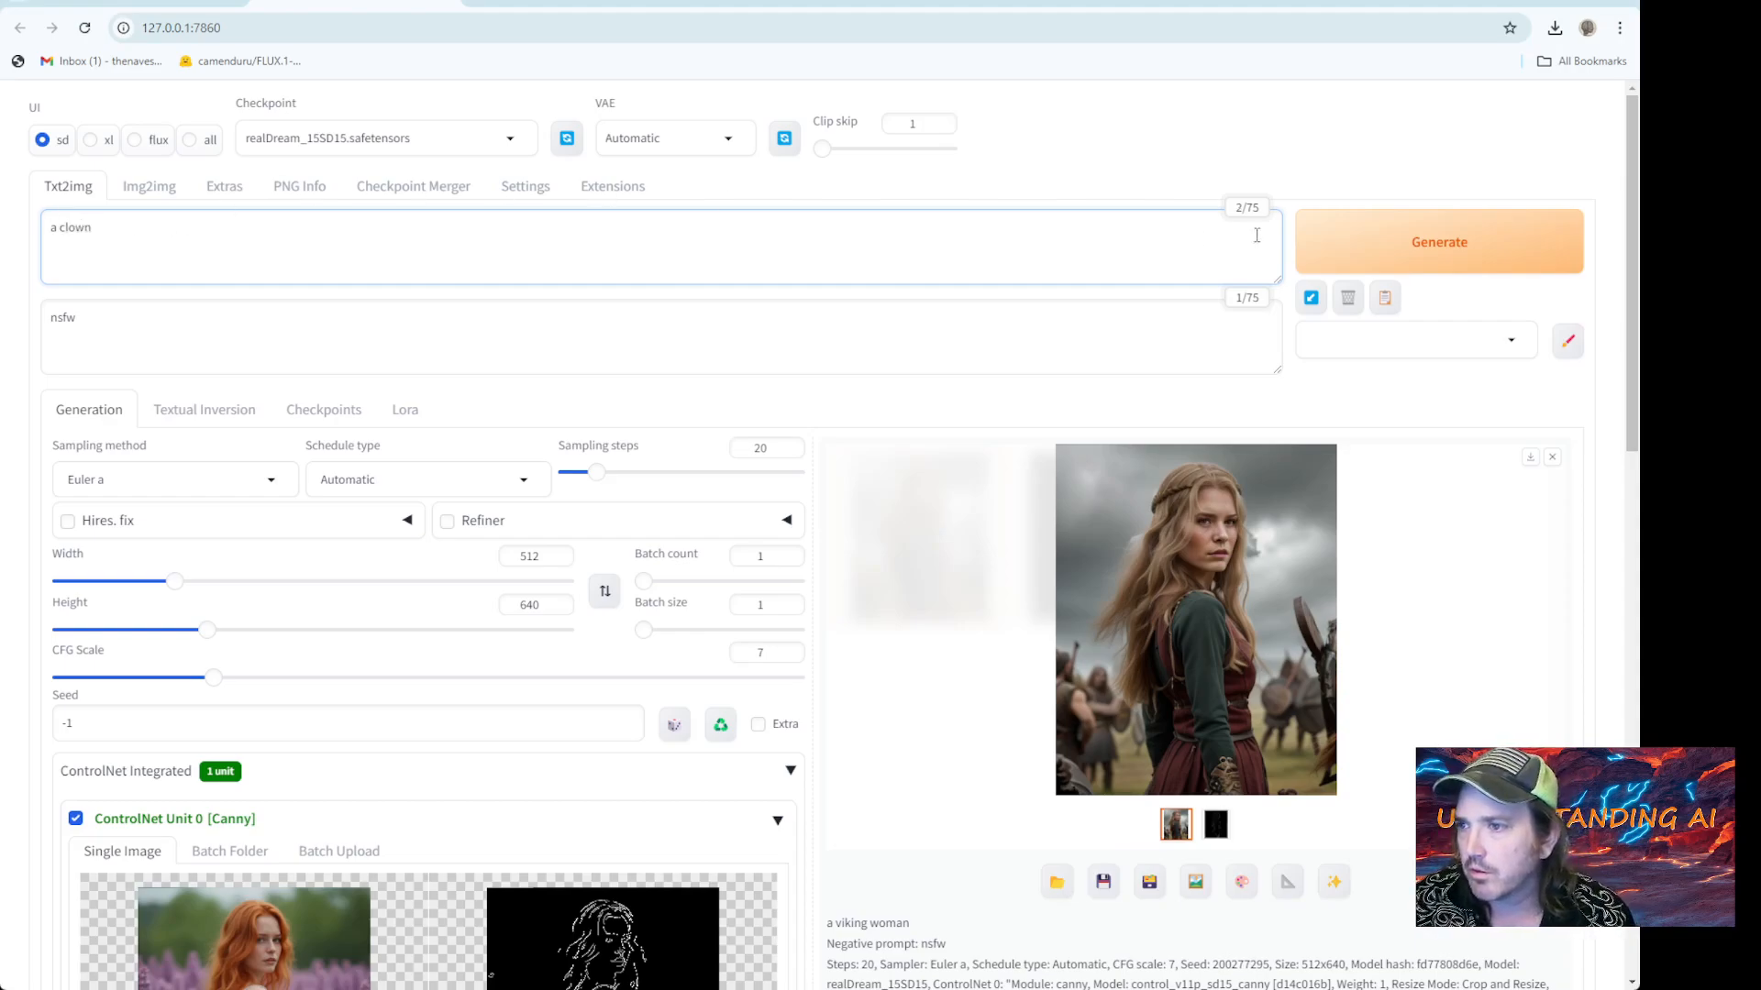
left_click(1426, 222)
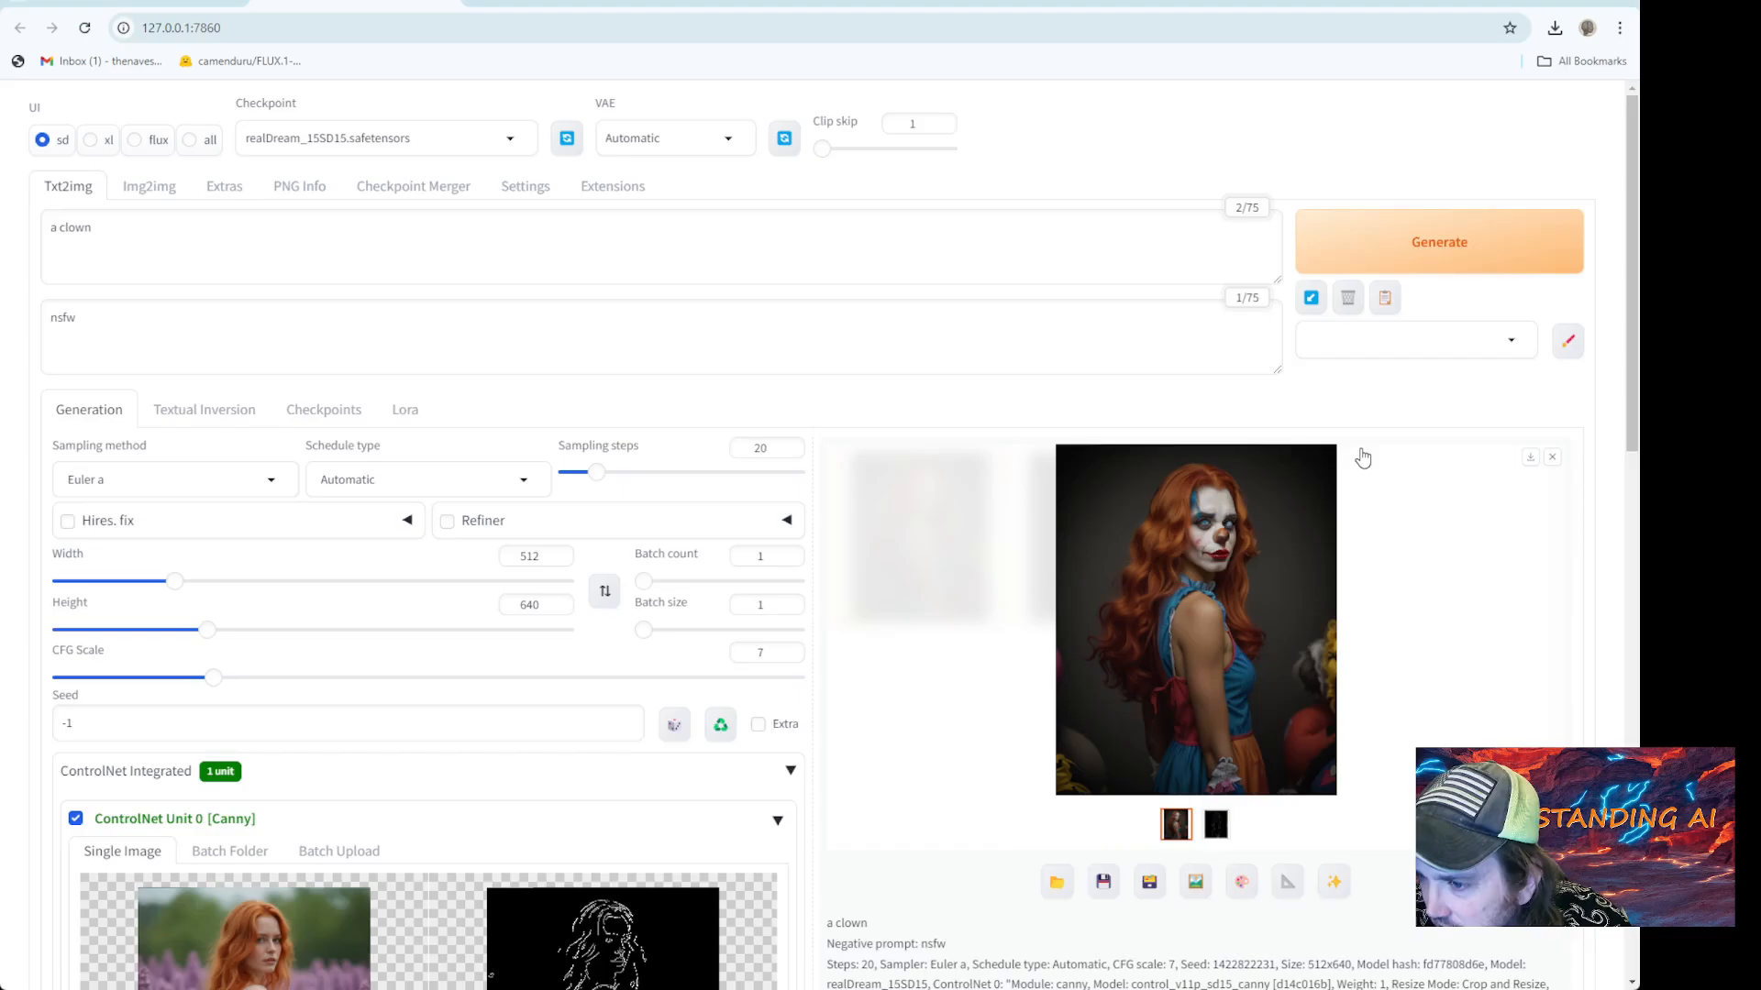
Switch ControlNet Unit 0 to OpenPose with control_v11p_sd15_openpose and run the openpose_full preprocessor to preview the pose
scroll(1363, 458, "down", 2)
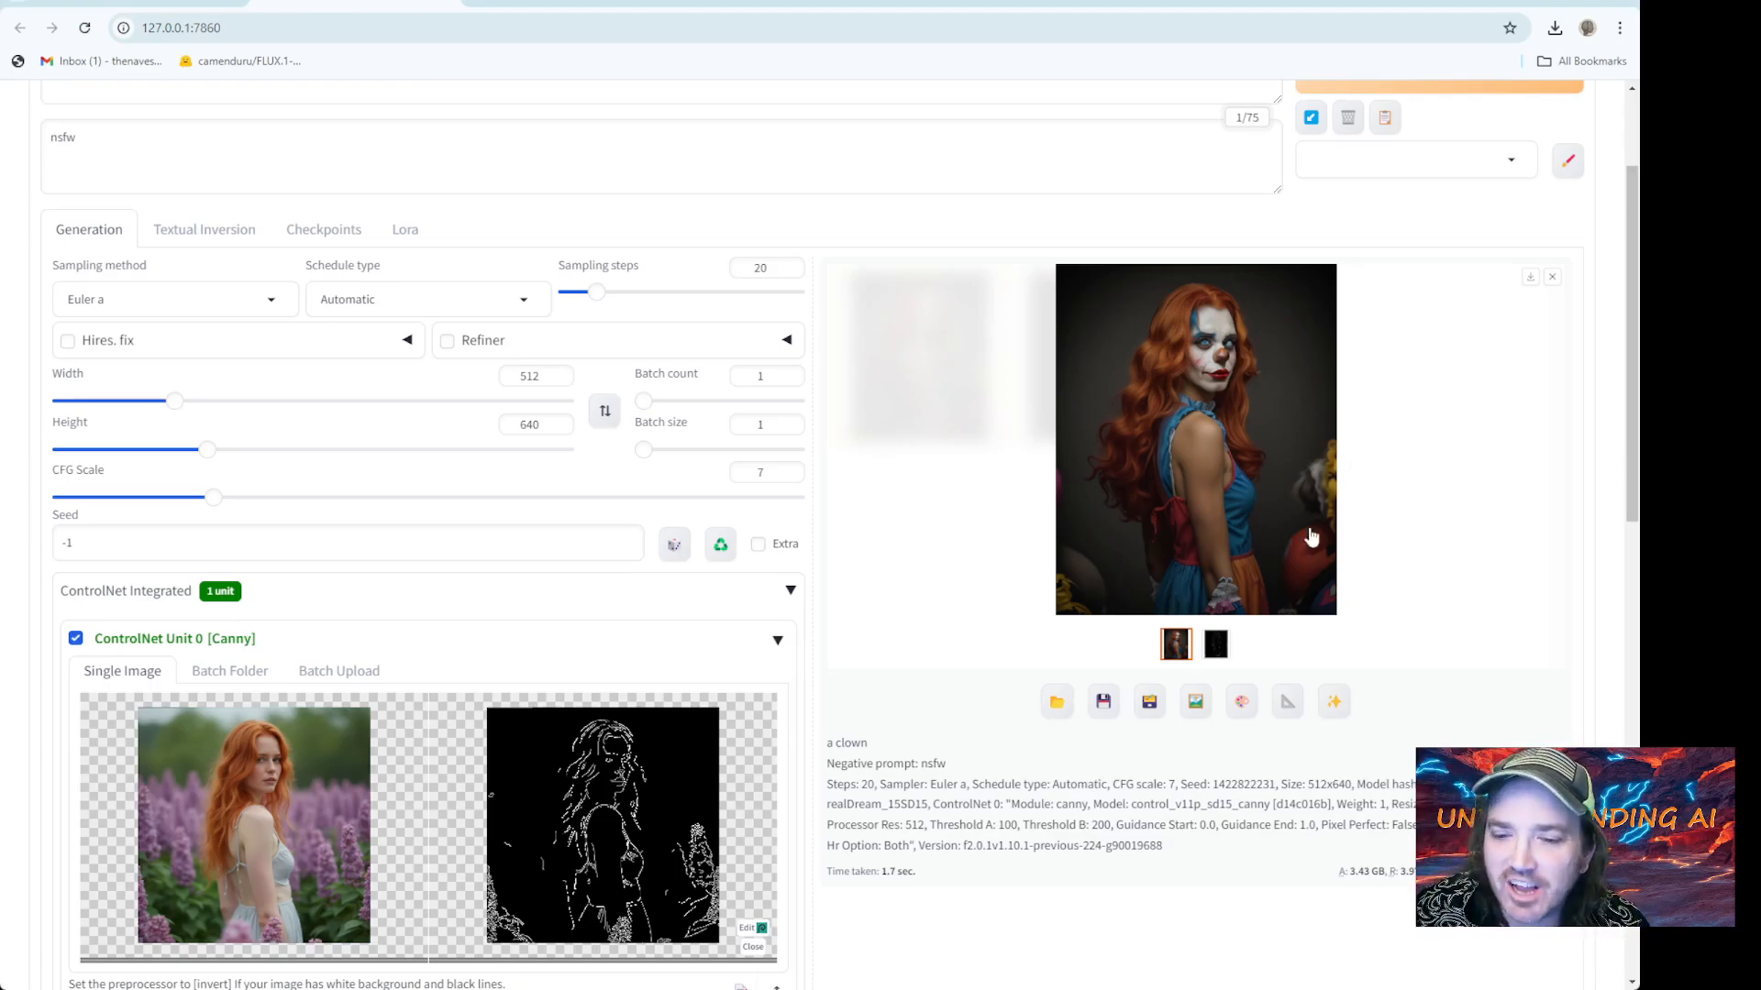
scroll(882, 548, "down", 2)
scroll(882, 548, "down", 3)
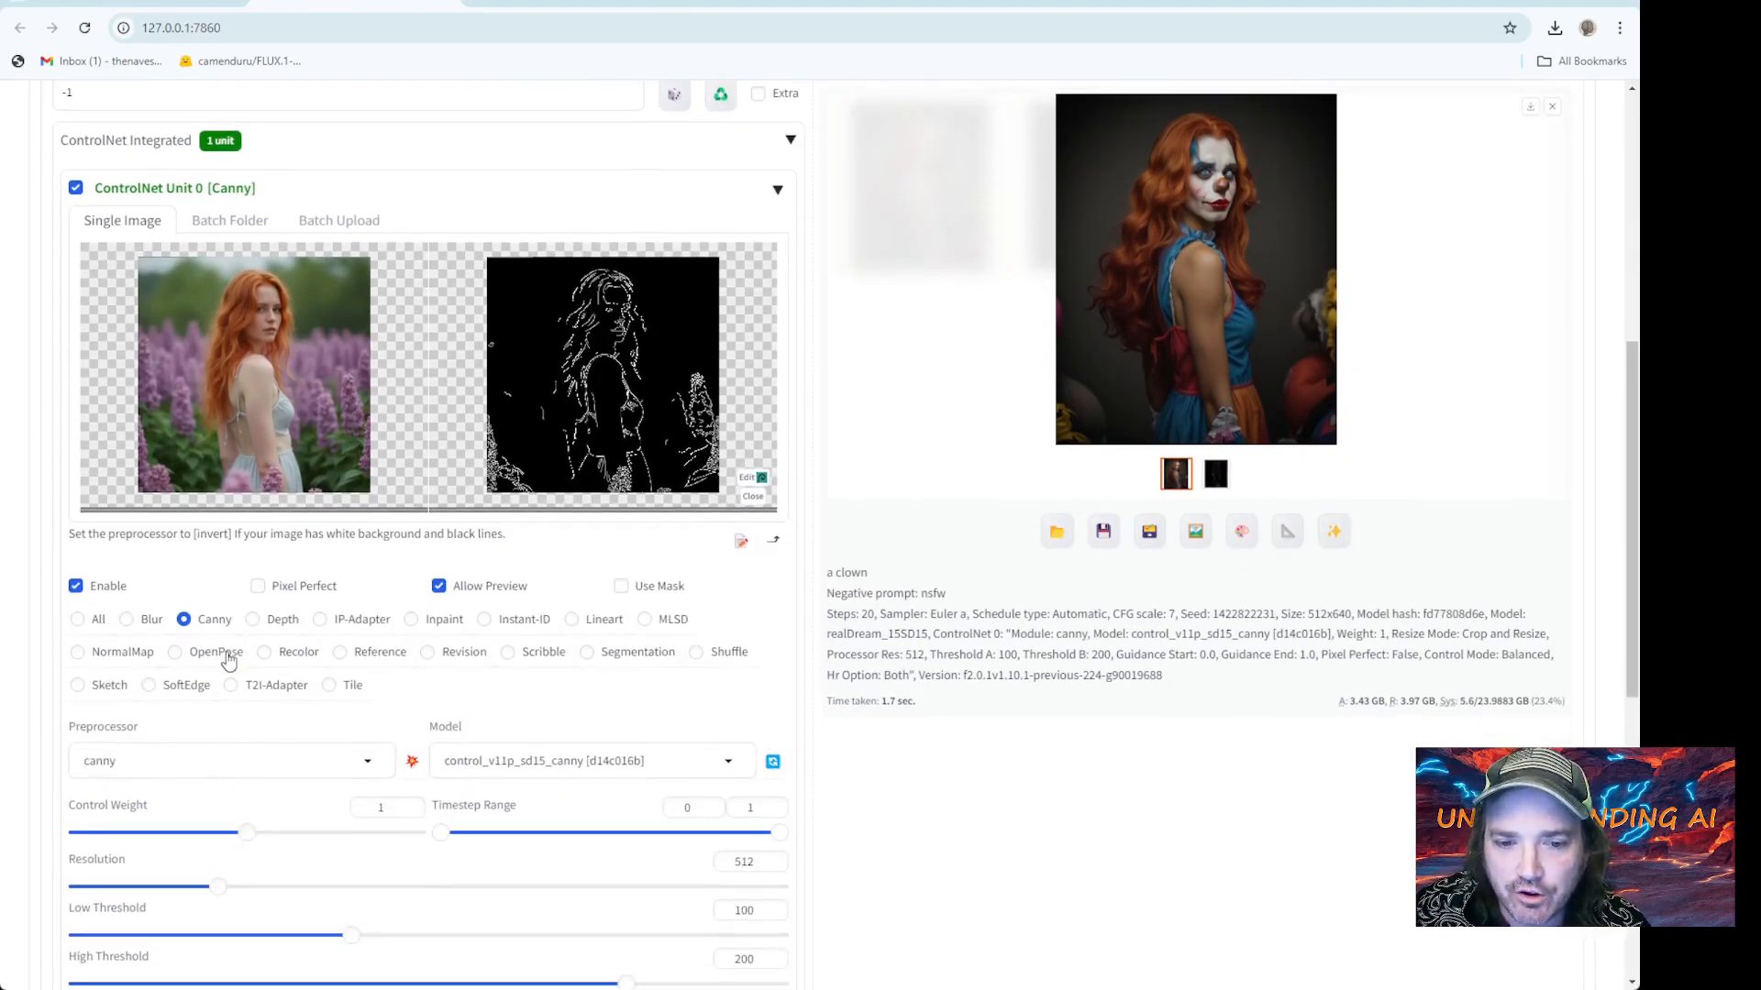
left_click(184, 656)
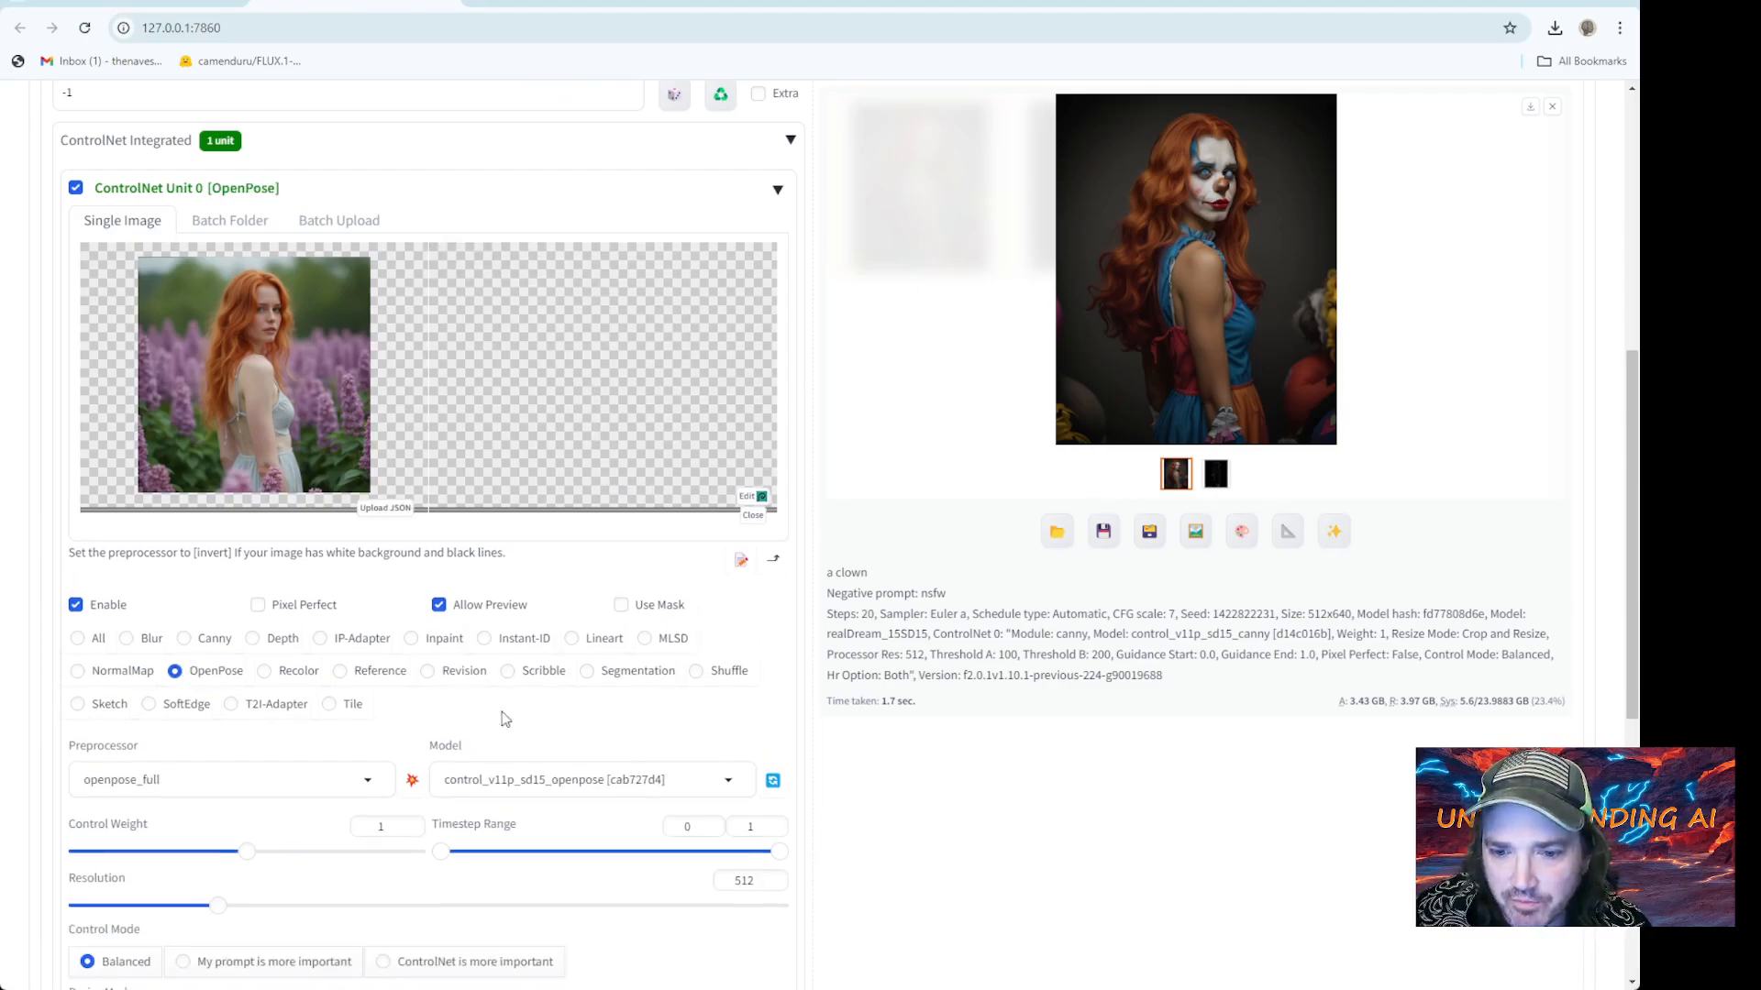
left_click(729, 780)
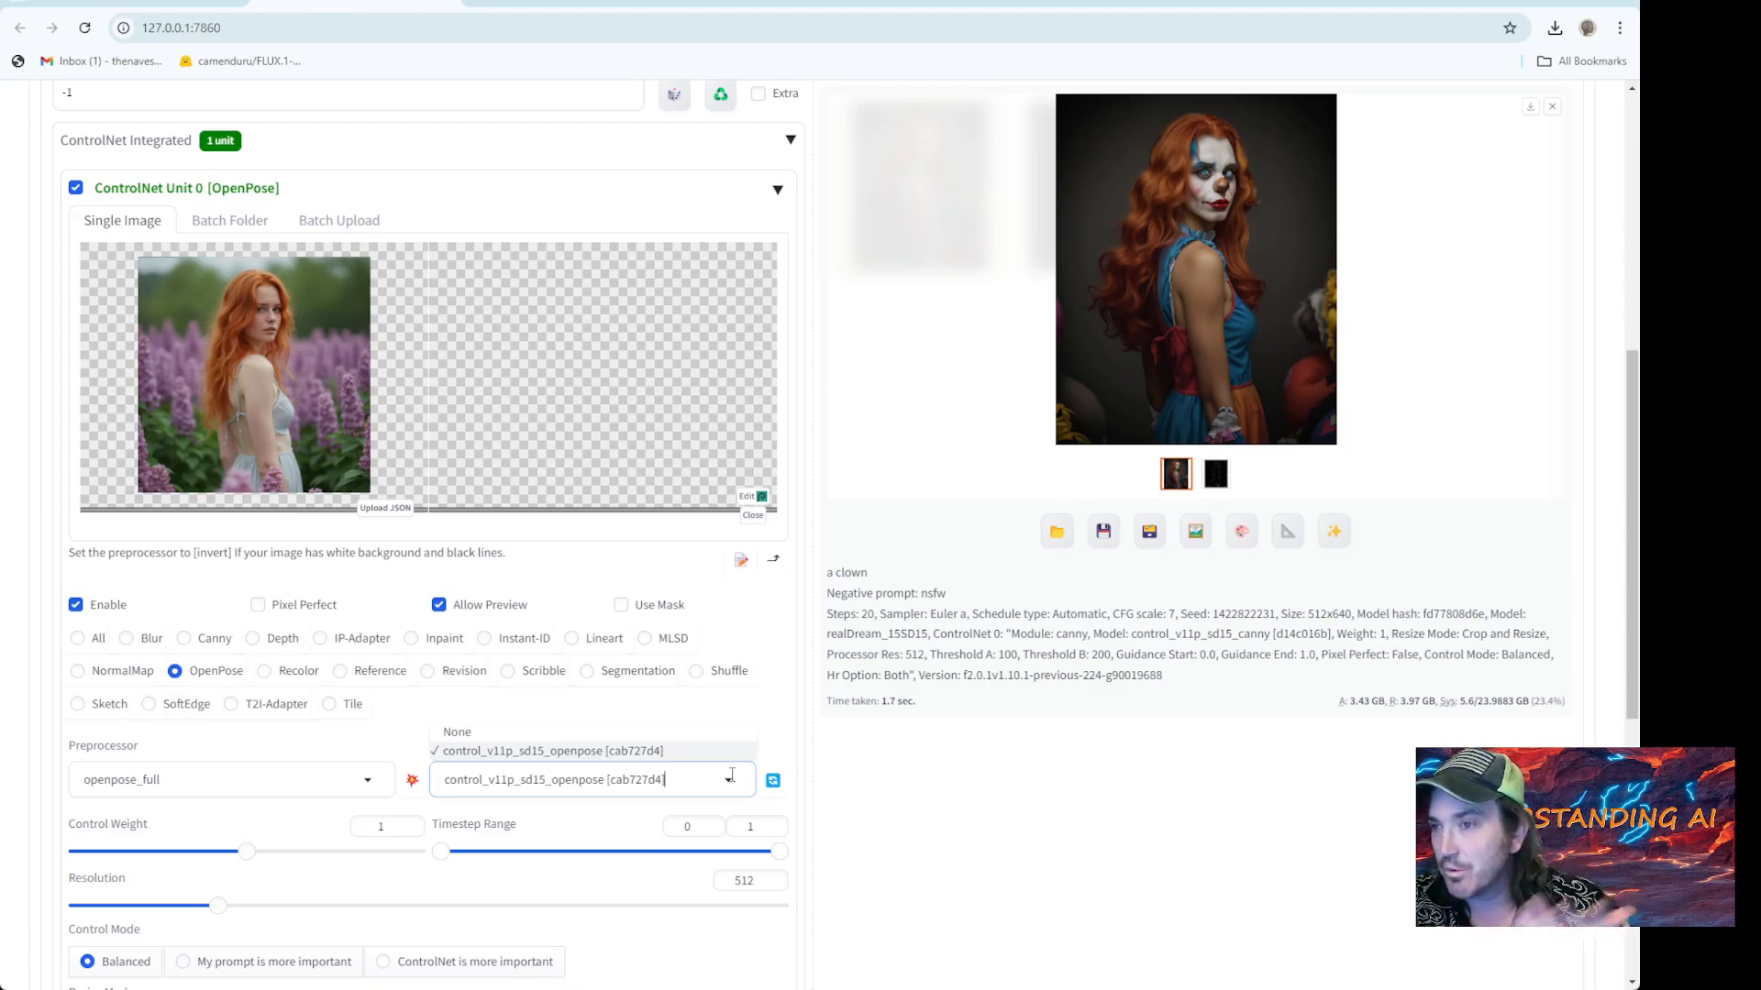
left_click(536, 752)
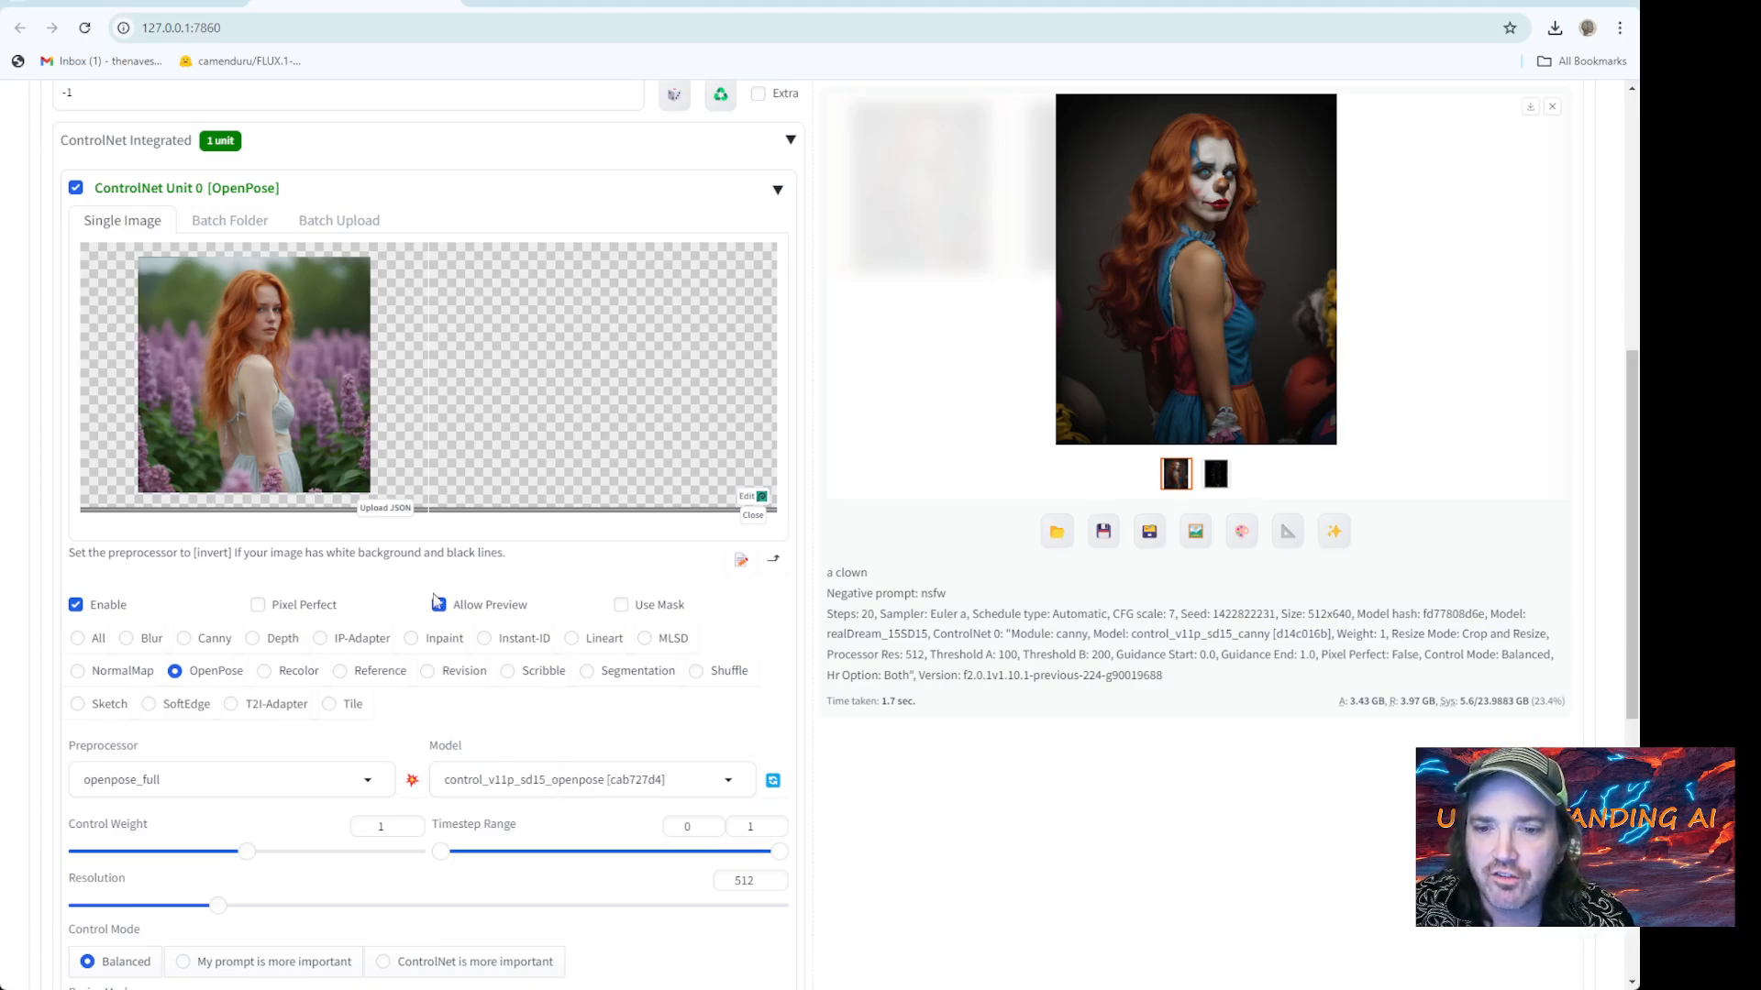
left_click(413, 780)
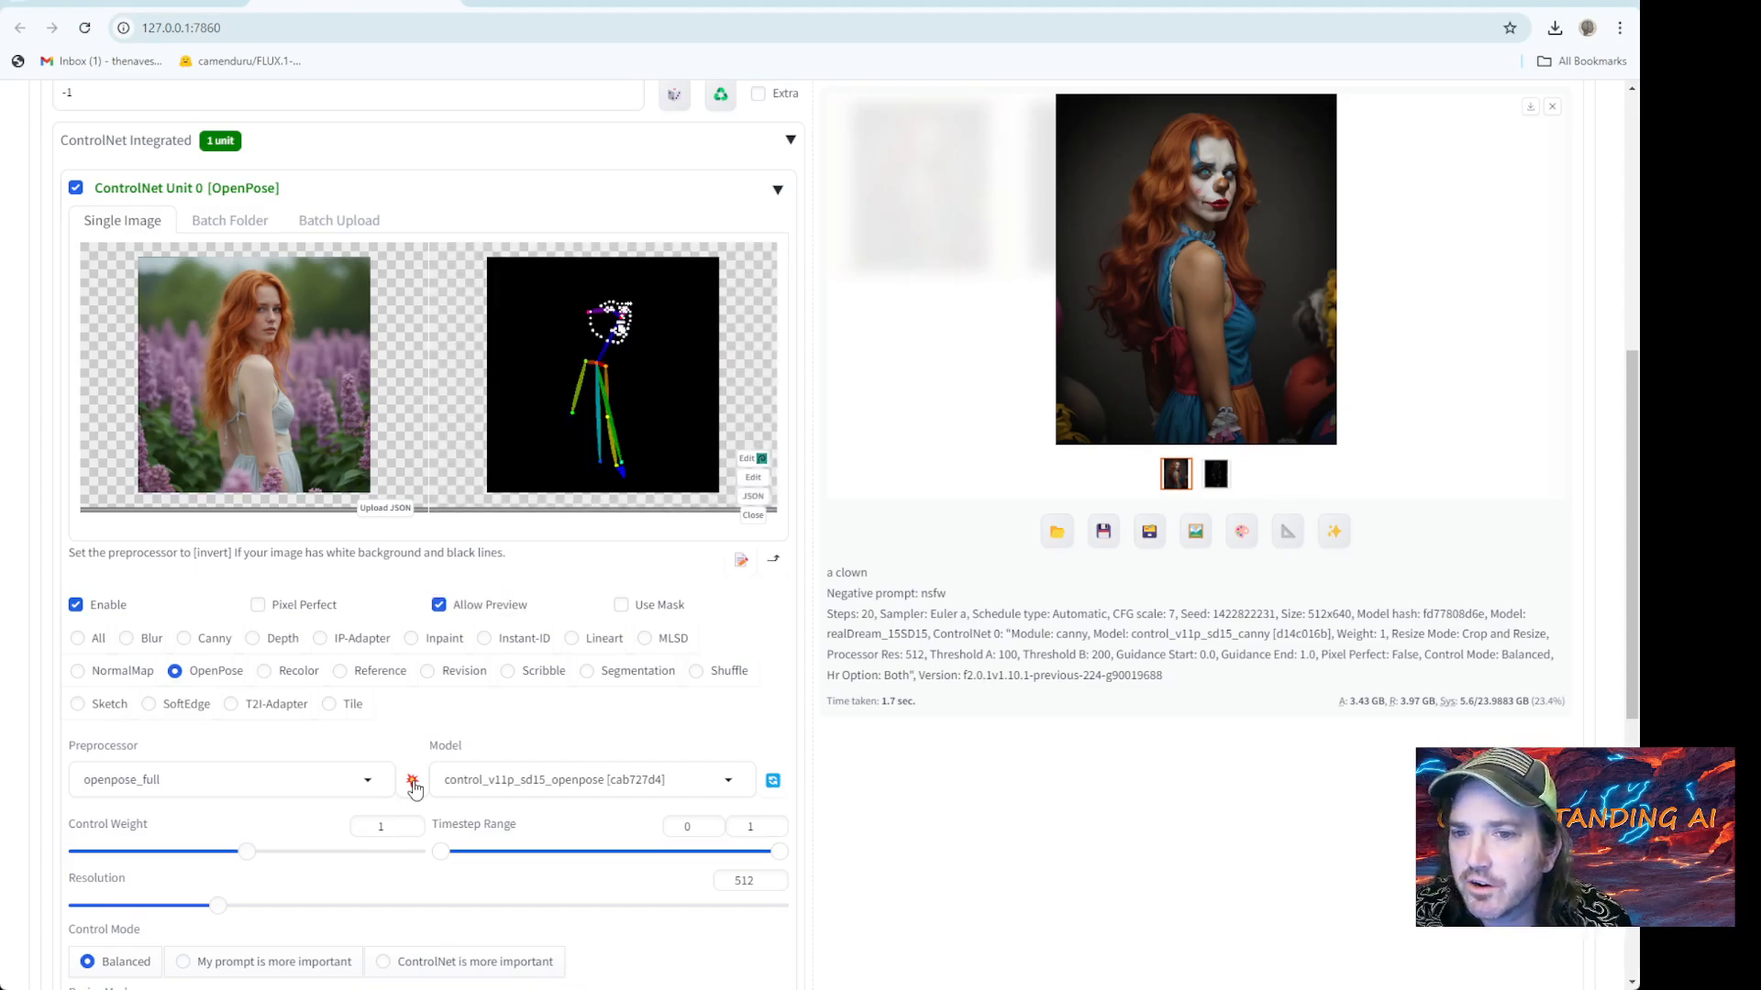
Examine the pose skeleton preview up close and view the generated clown image enlarged
scroll(599, 442, "up", 2)
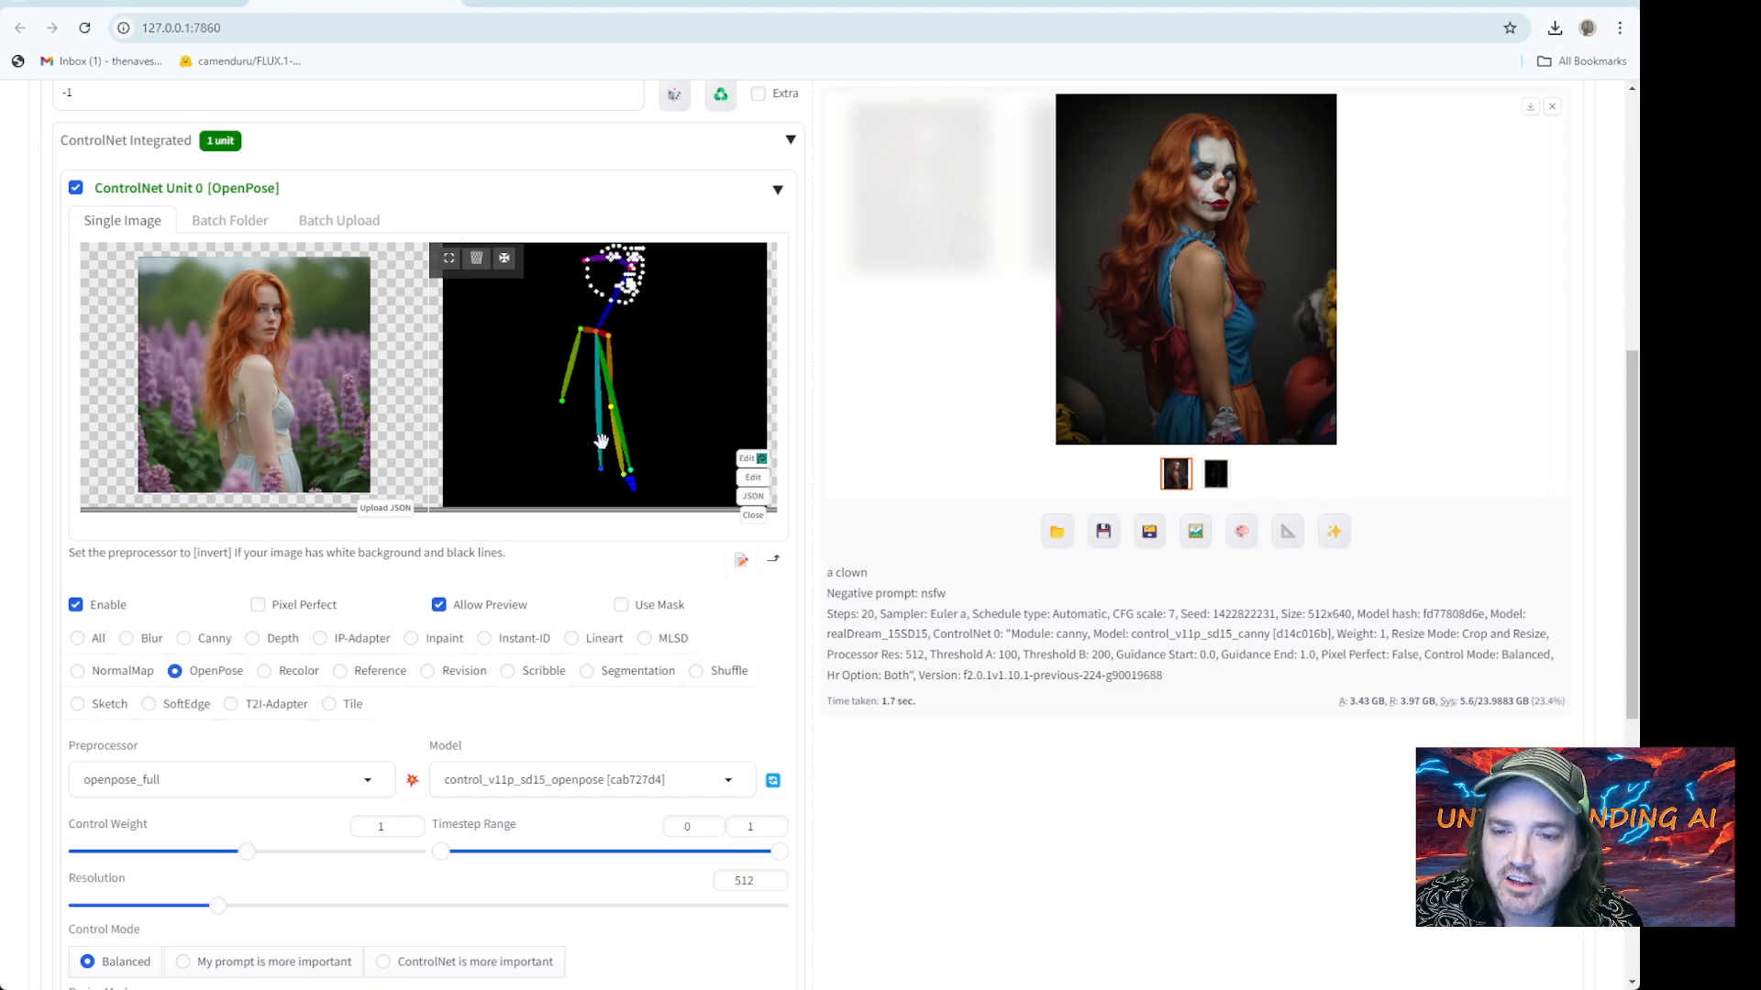
scroll(600, 441, "down", 2)
left_click(1097, 311)
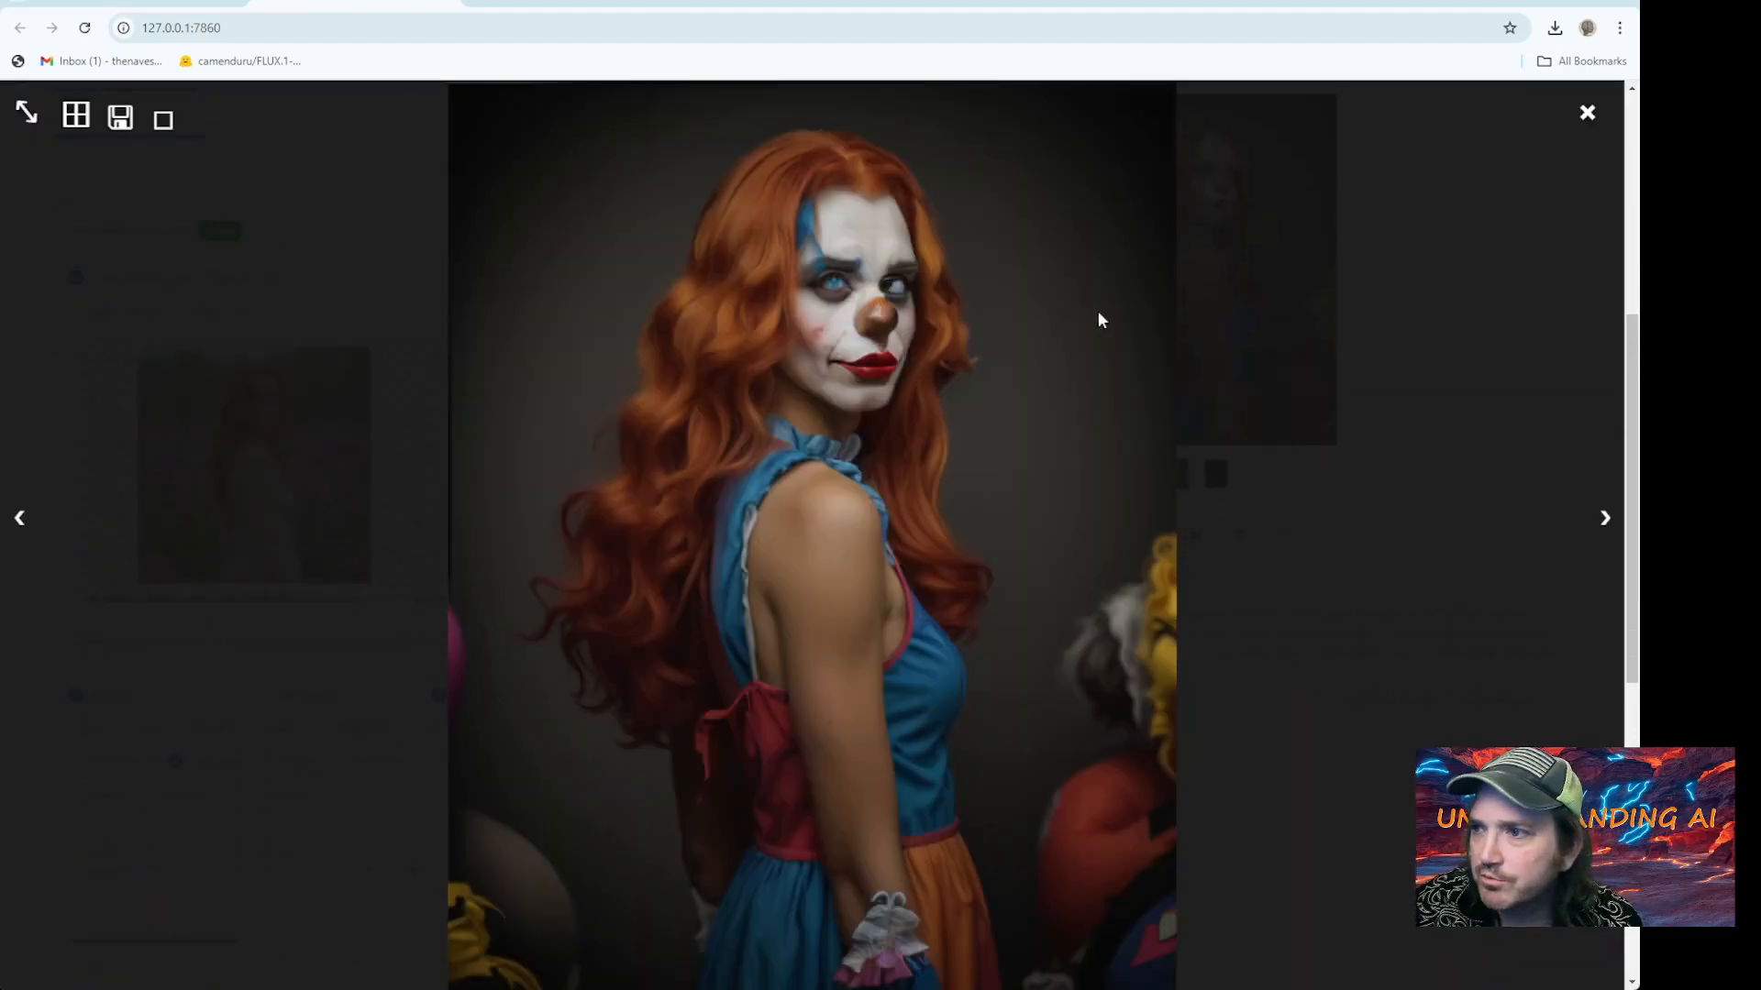
left_click(1587, 113)
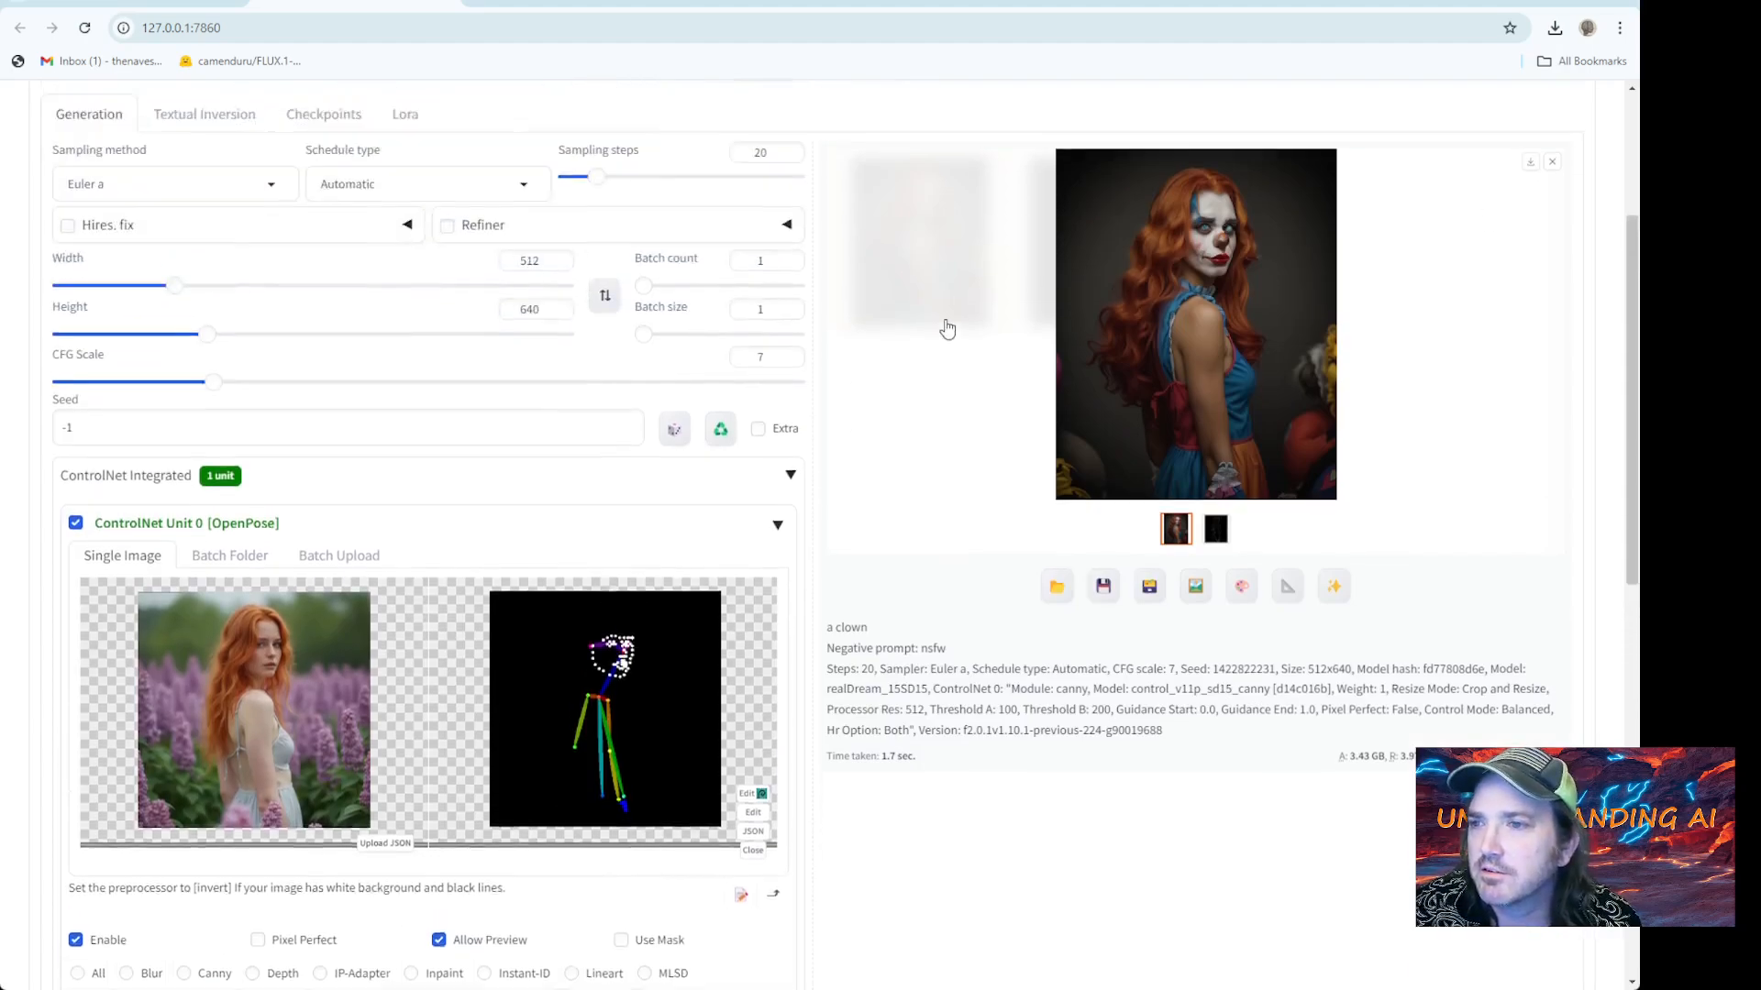
Restore the prompt "a viking woman" and generate an image with the OpenPose ControlNet
scroll(947, 329, "up", 3)
left_click(183, 153)
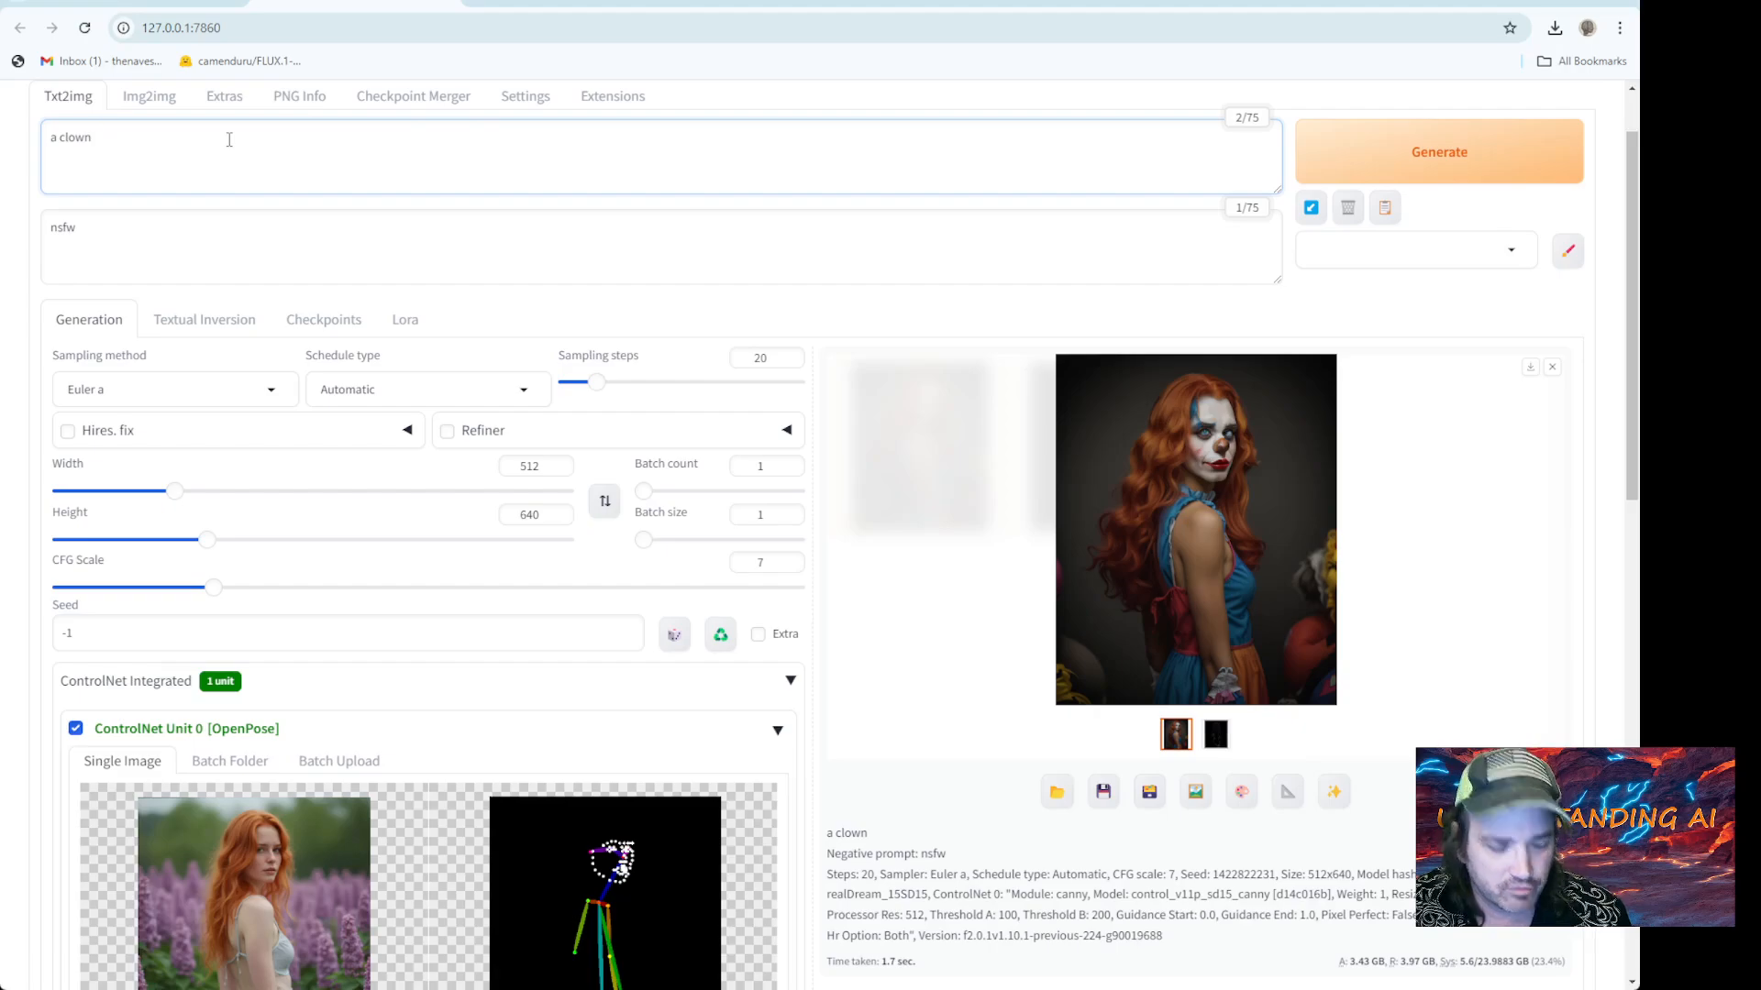
key("ctrl+z")
left_click(1439, 160)
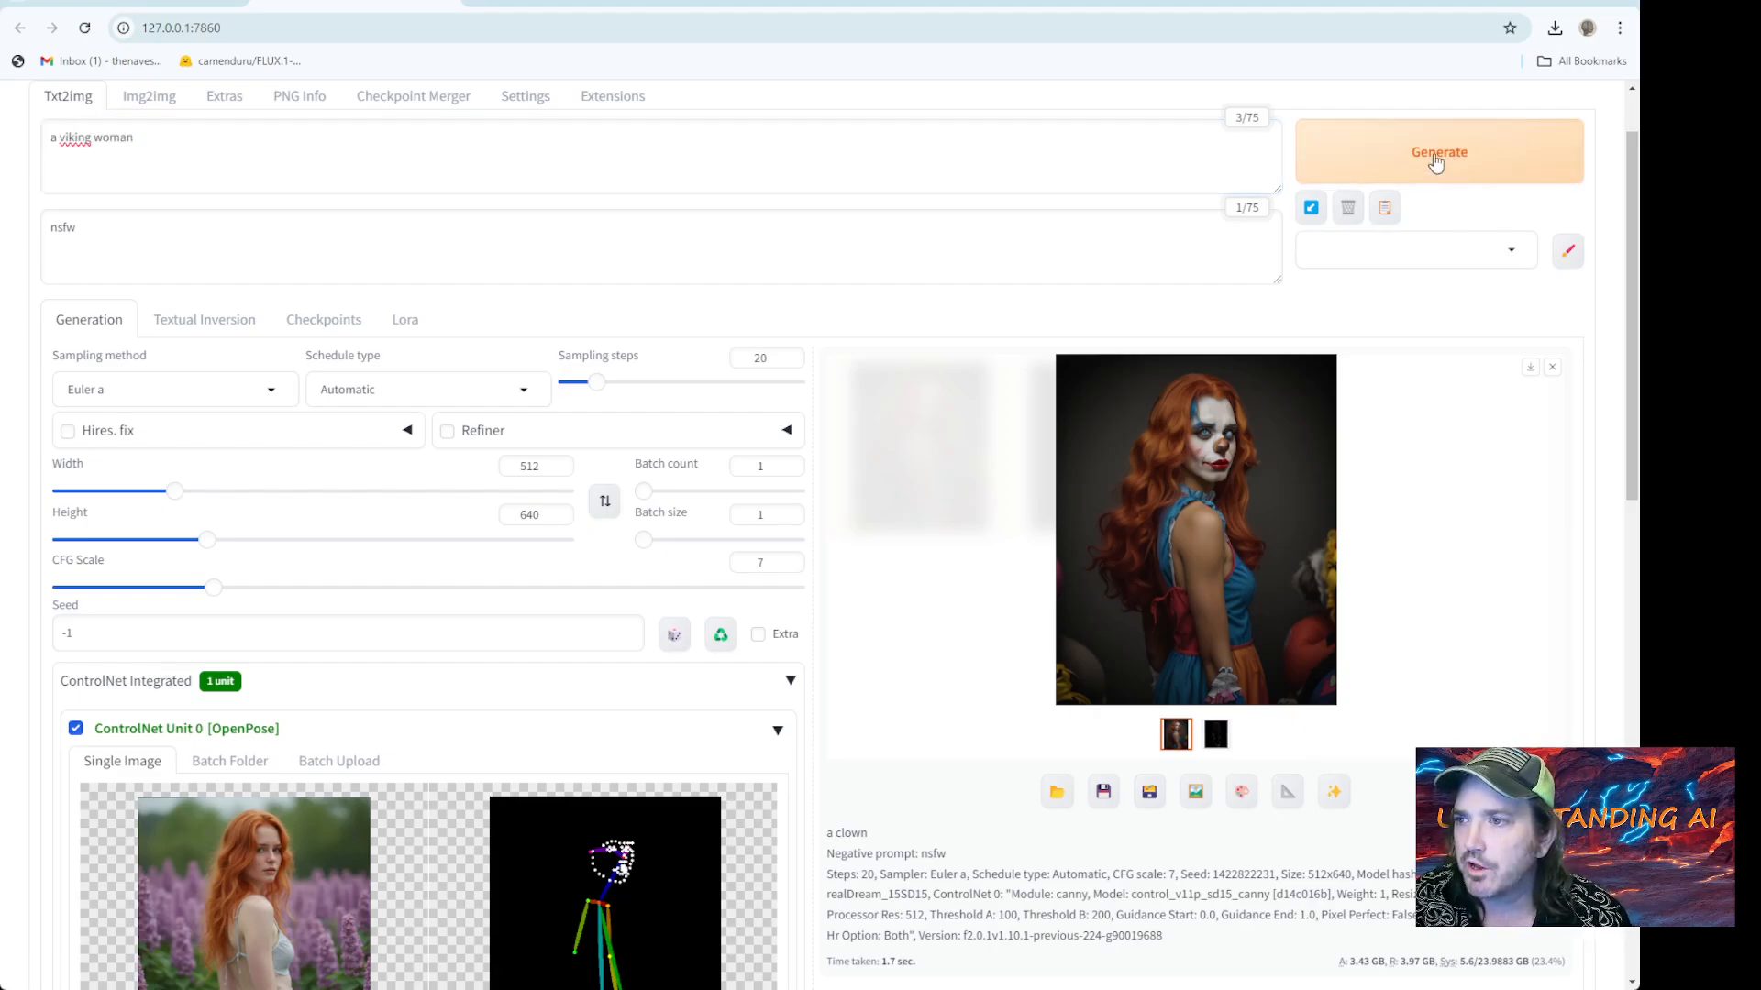
Open the extracted pose in the OpenPose editor, tilt the face keypoints backward and shift them toward the figure's back
scroll(1229, 307, "down", 2)
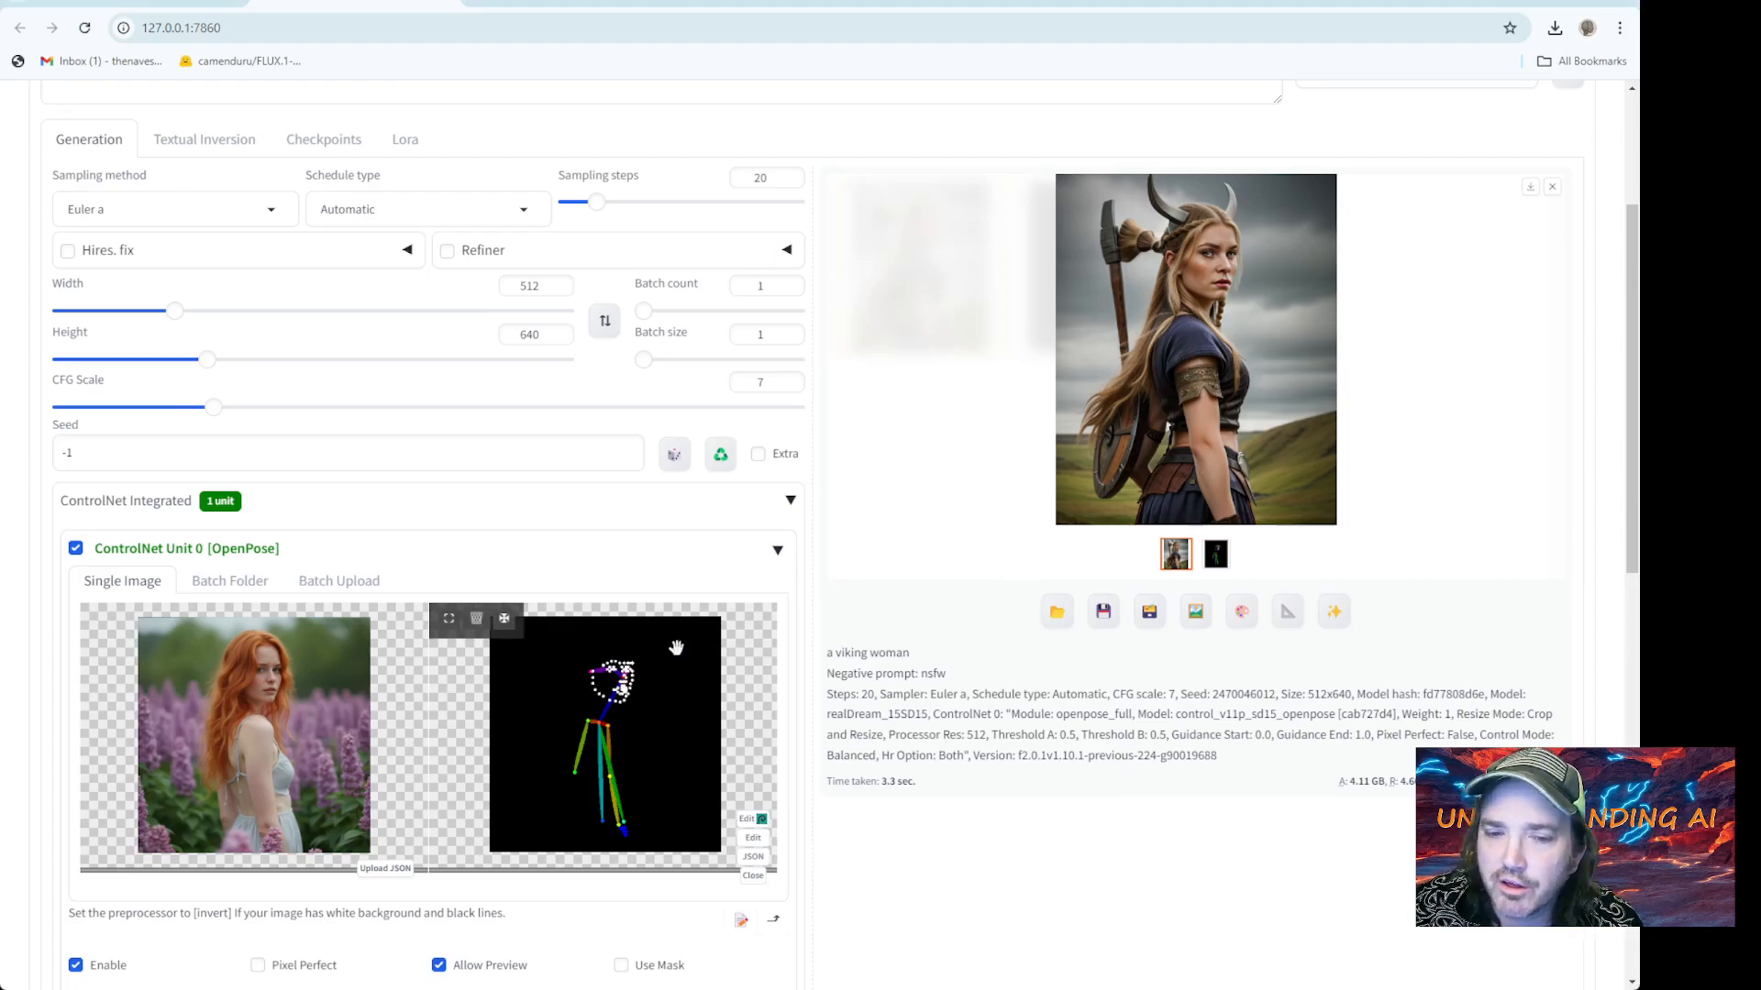
left_click(753, 838)
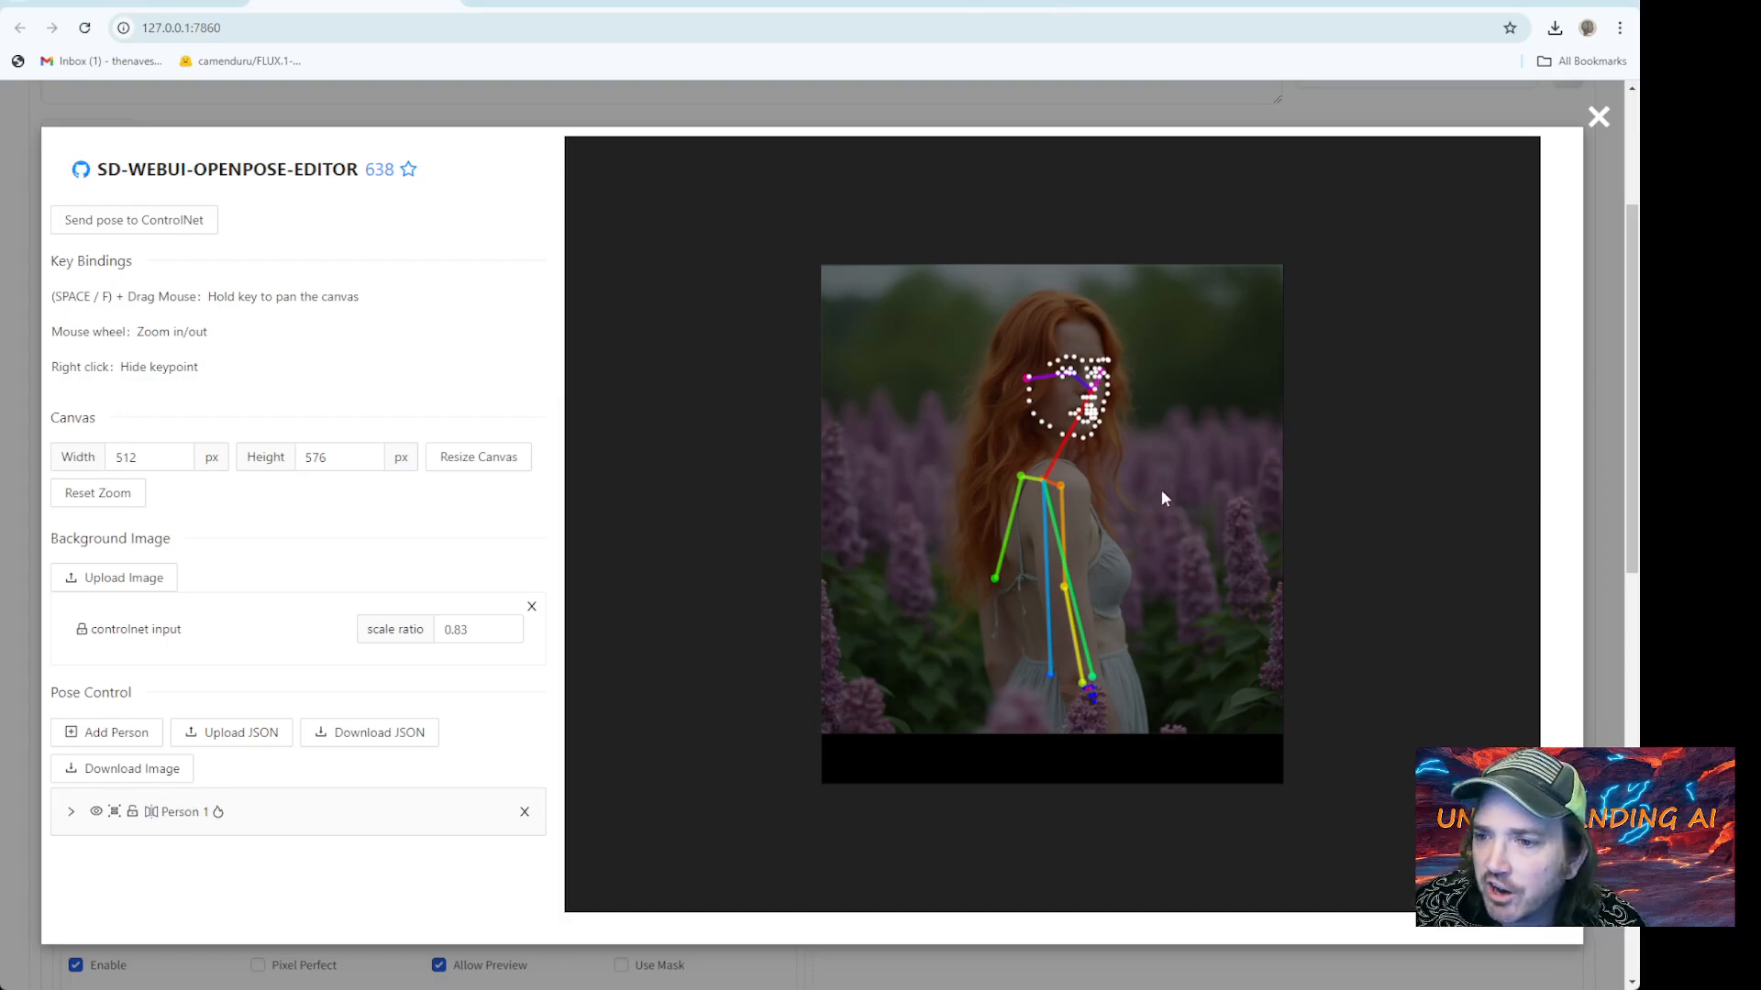
left_click_drag(1125, 458, 1038, 318)
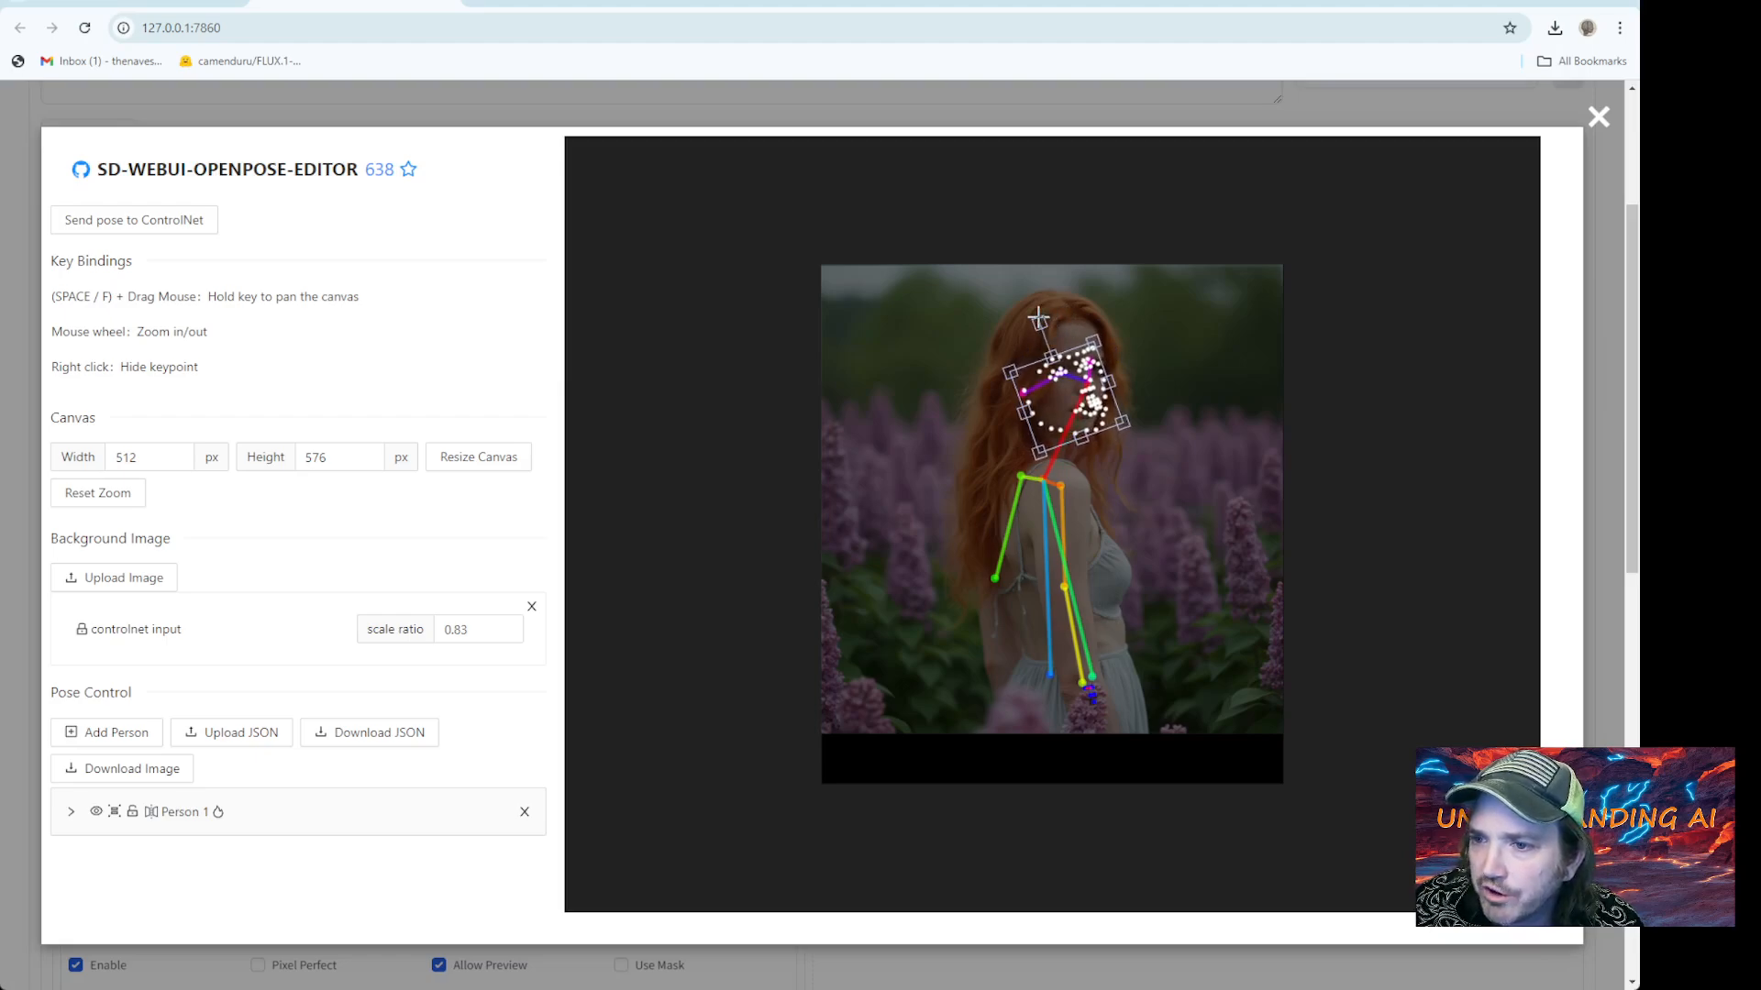
left_click_drag(1063, 396, 1035, 392)
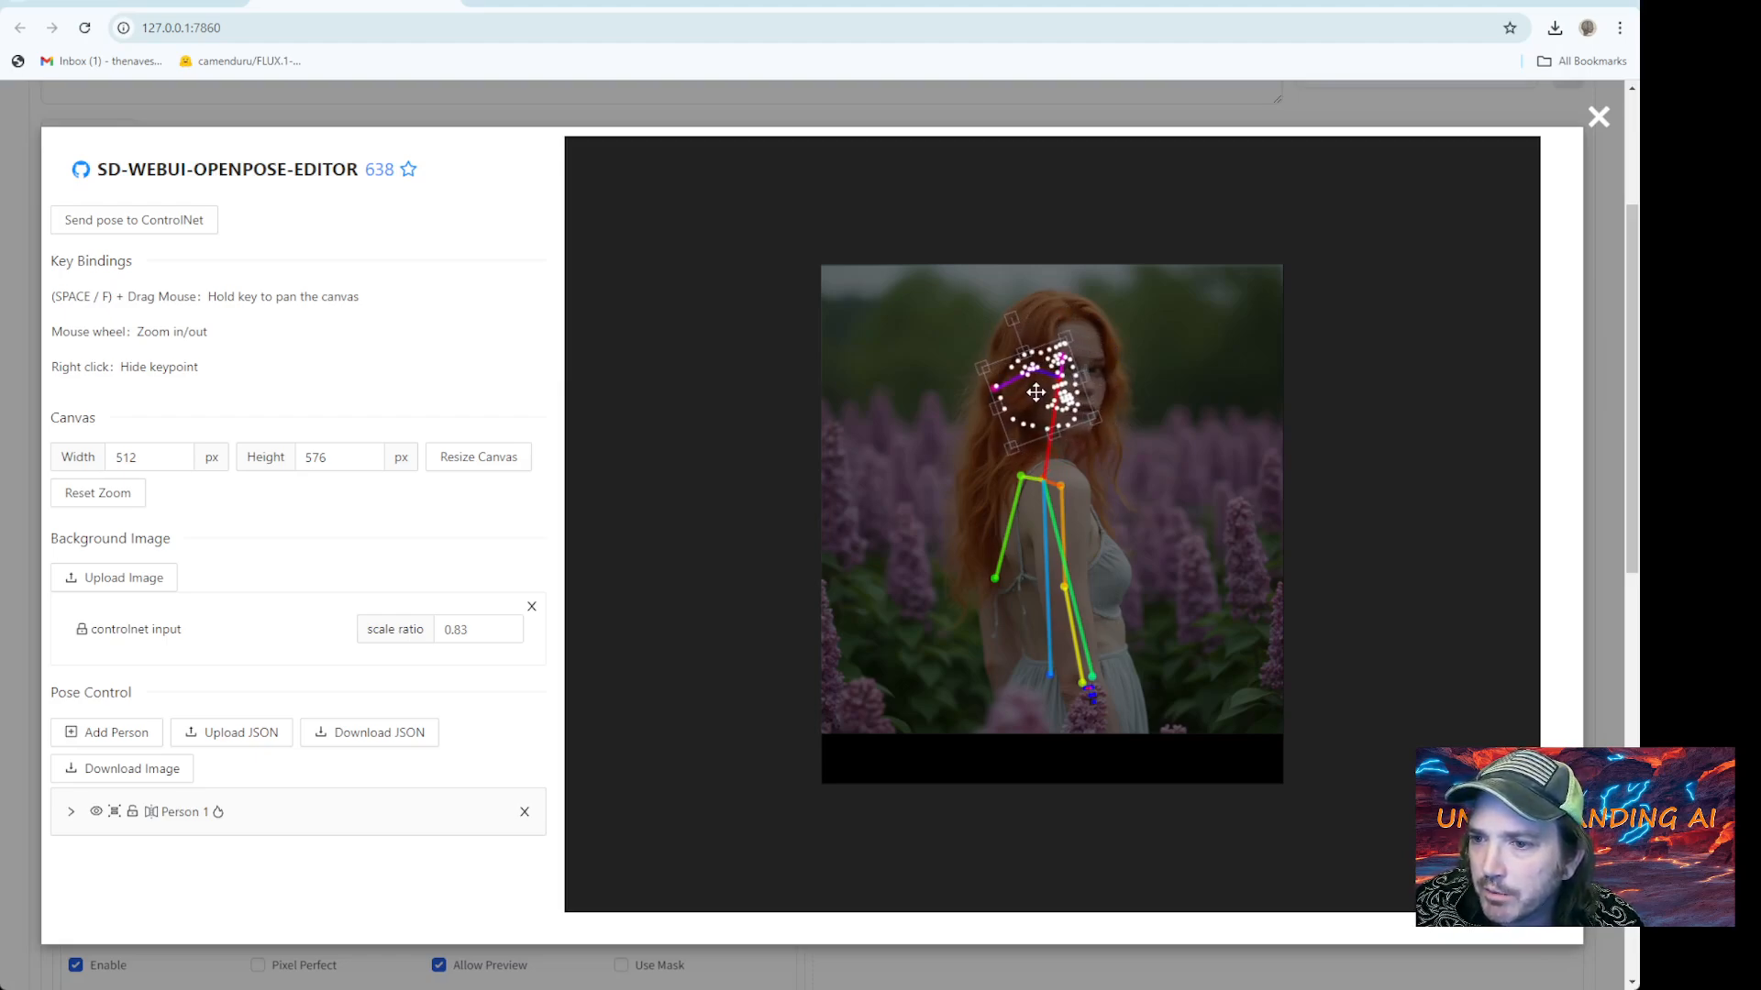
left_click(1167, 597)
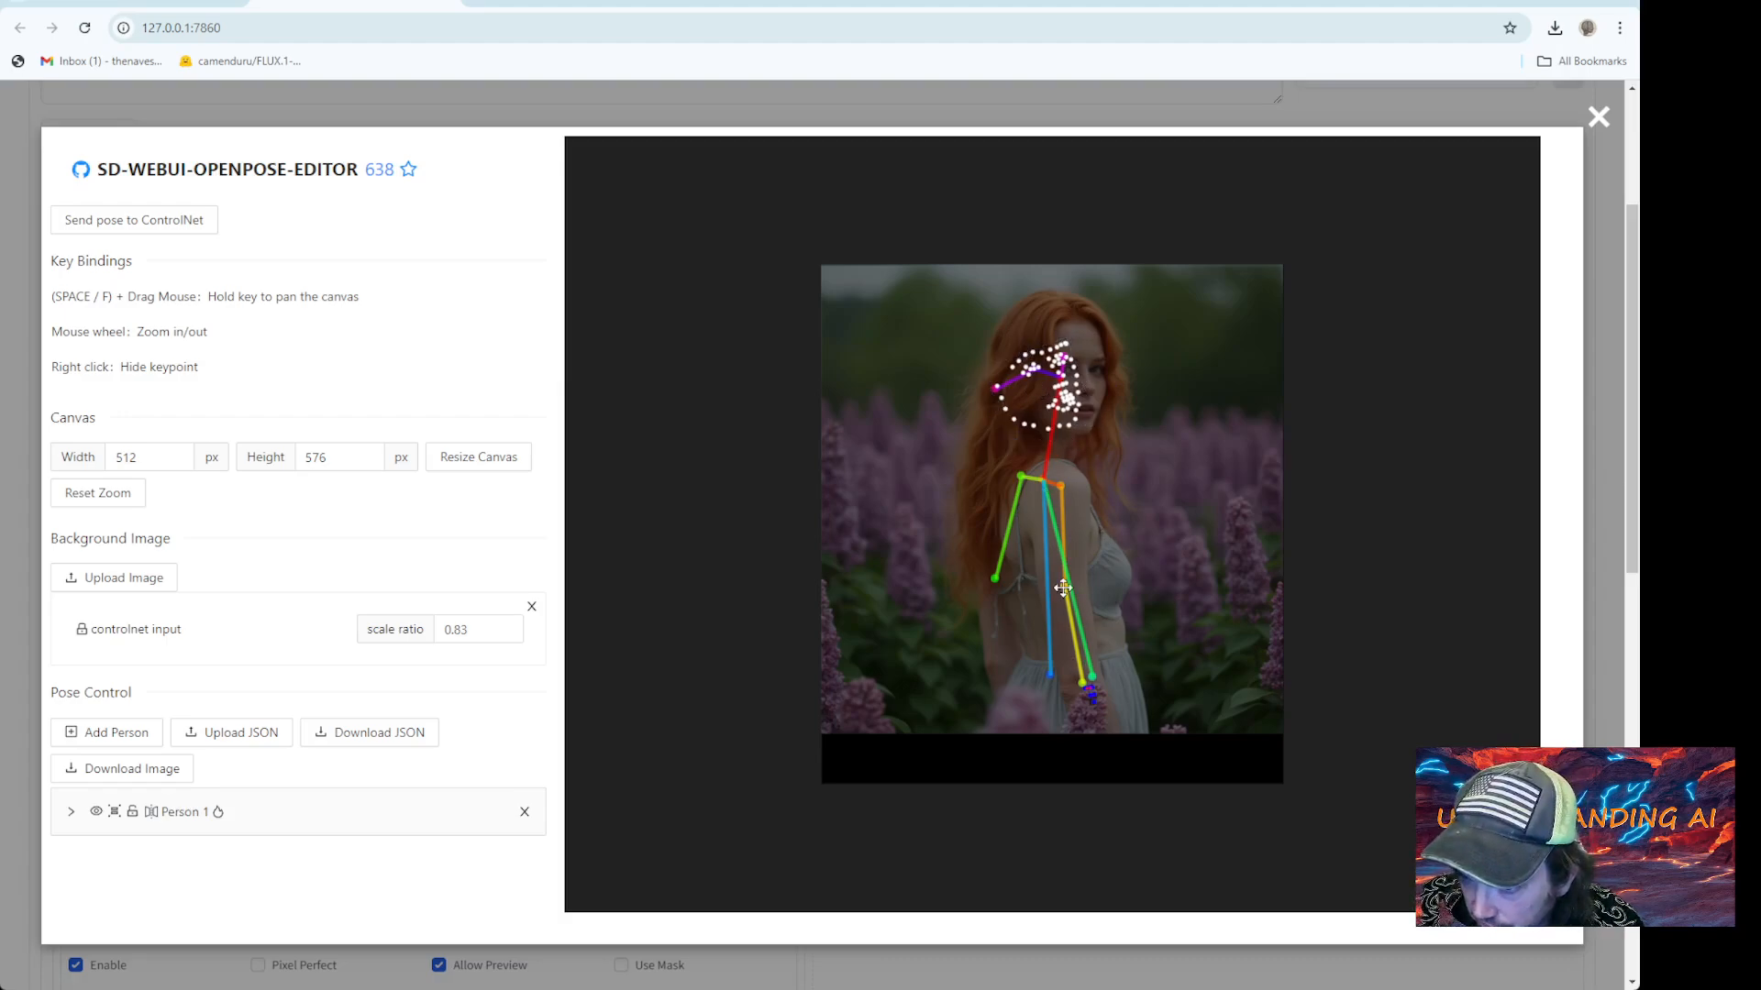
Raise the orange-and-yellow arm by moving its elbow out to shoulder height and its wrist up to head height, and nudge the hand keypoints
left_click_drag(1062, 585, 1128, 457)
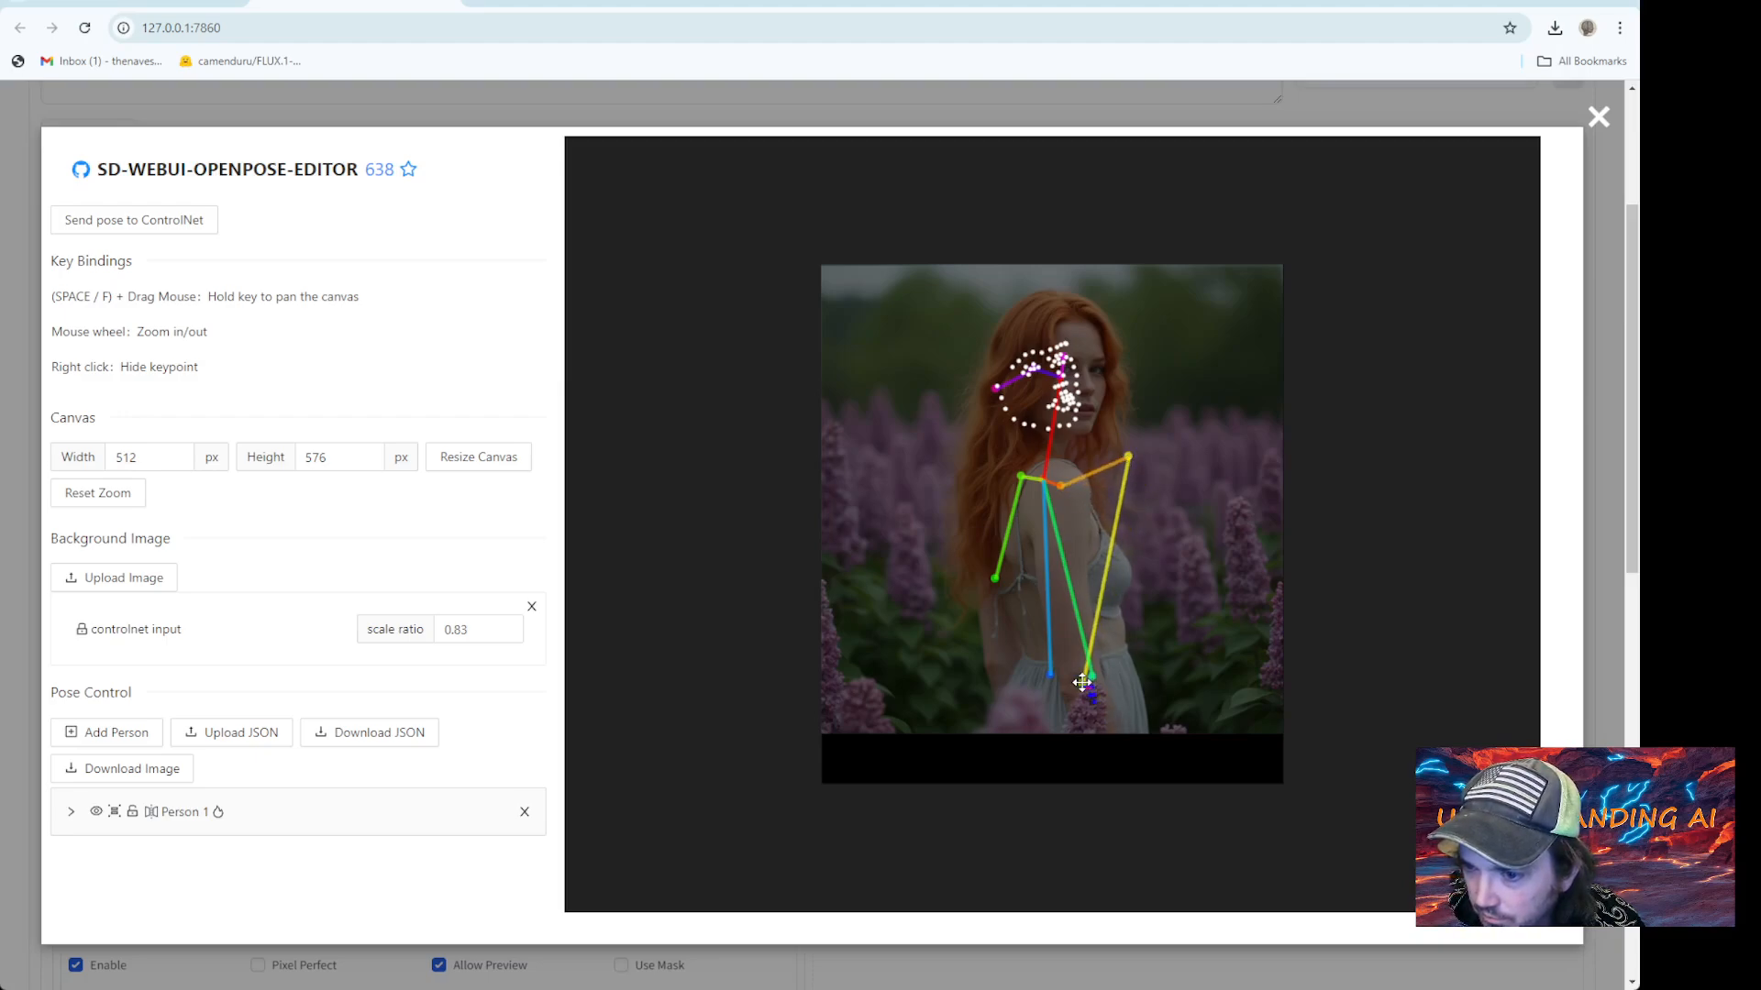
left_click_drag(1085, 684, 1167, 392)
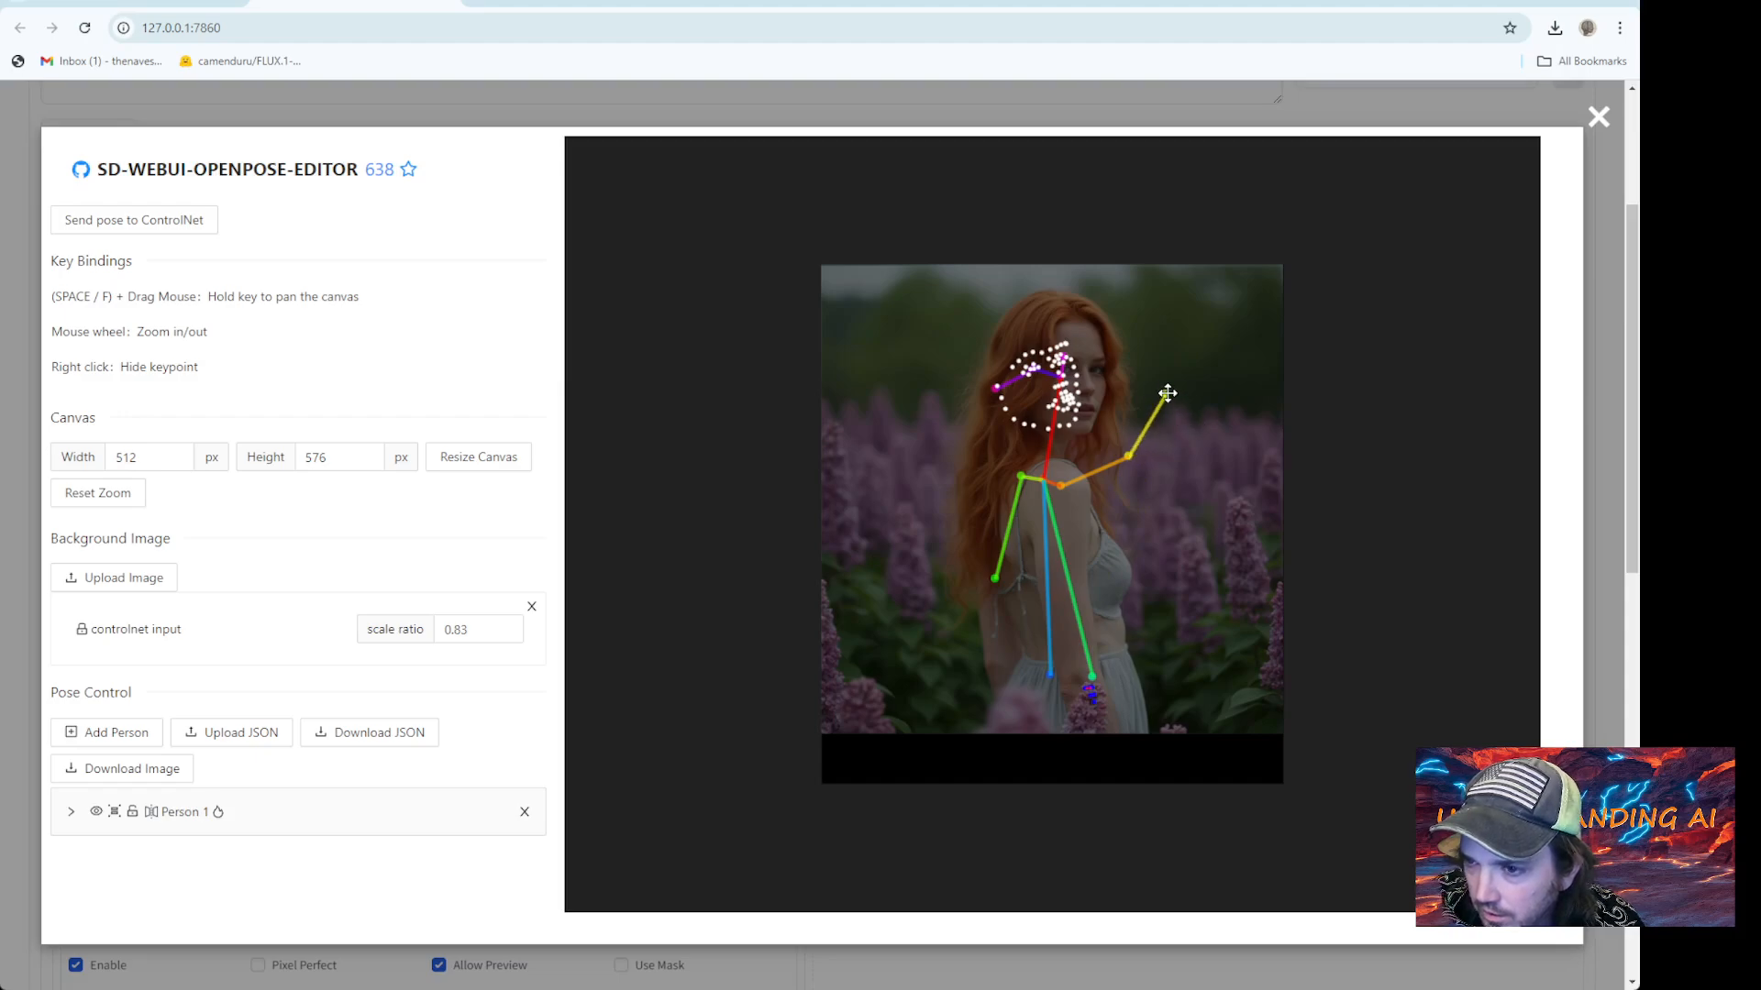
left_click(1087, 693)
mouse_move(1094, 699)
left_mouse_down()
mouse_move(1146, 690)
mouse_move(1091, 680)
left_mouse_up()
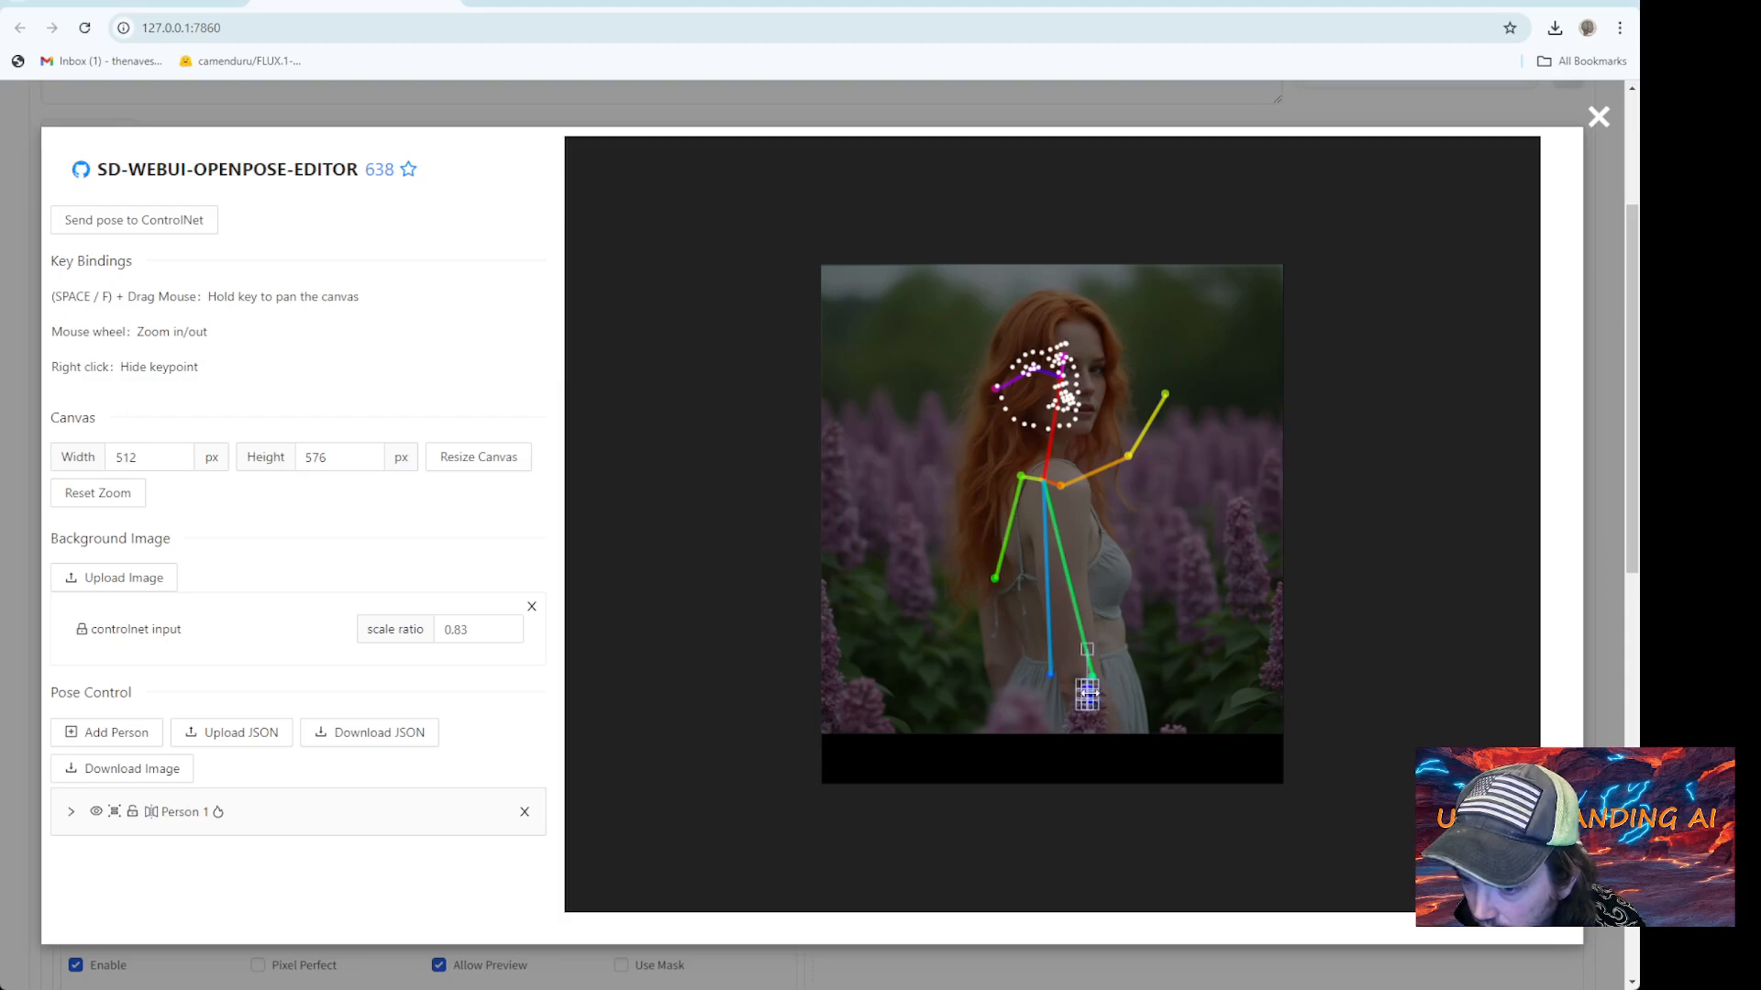
left_click(857, 447)
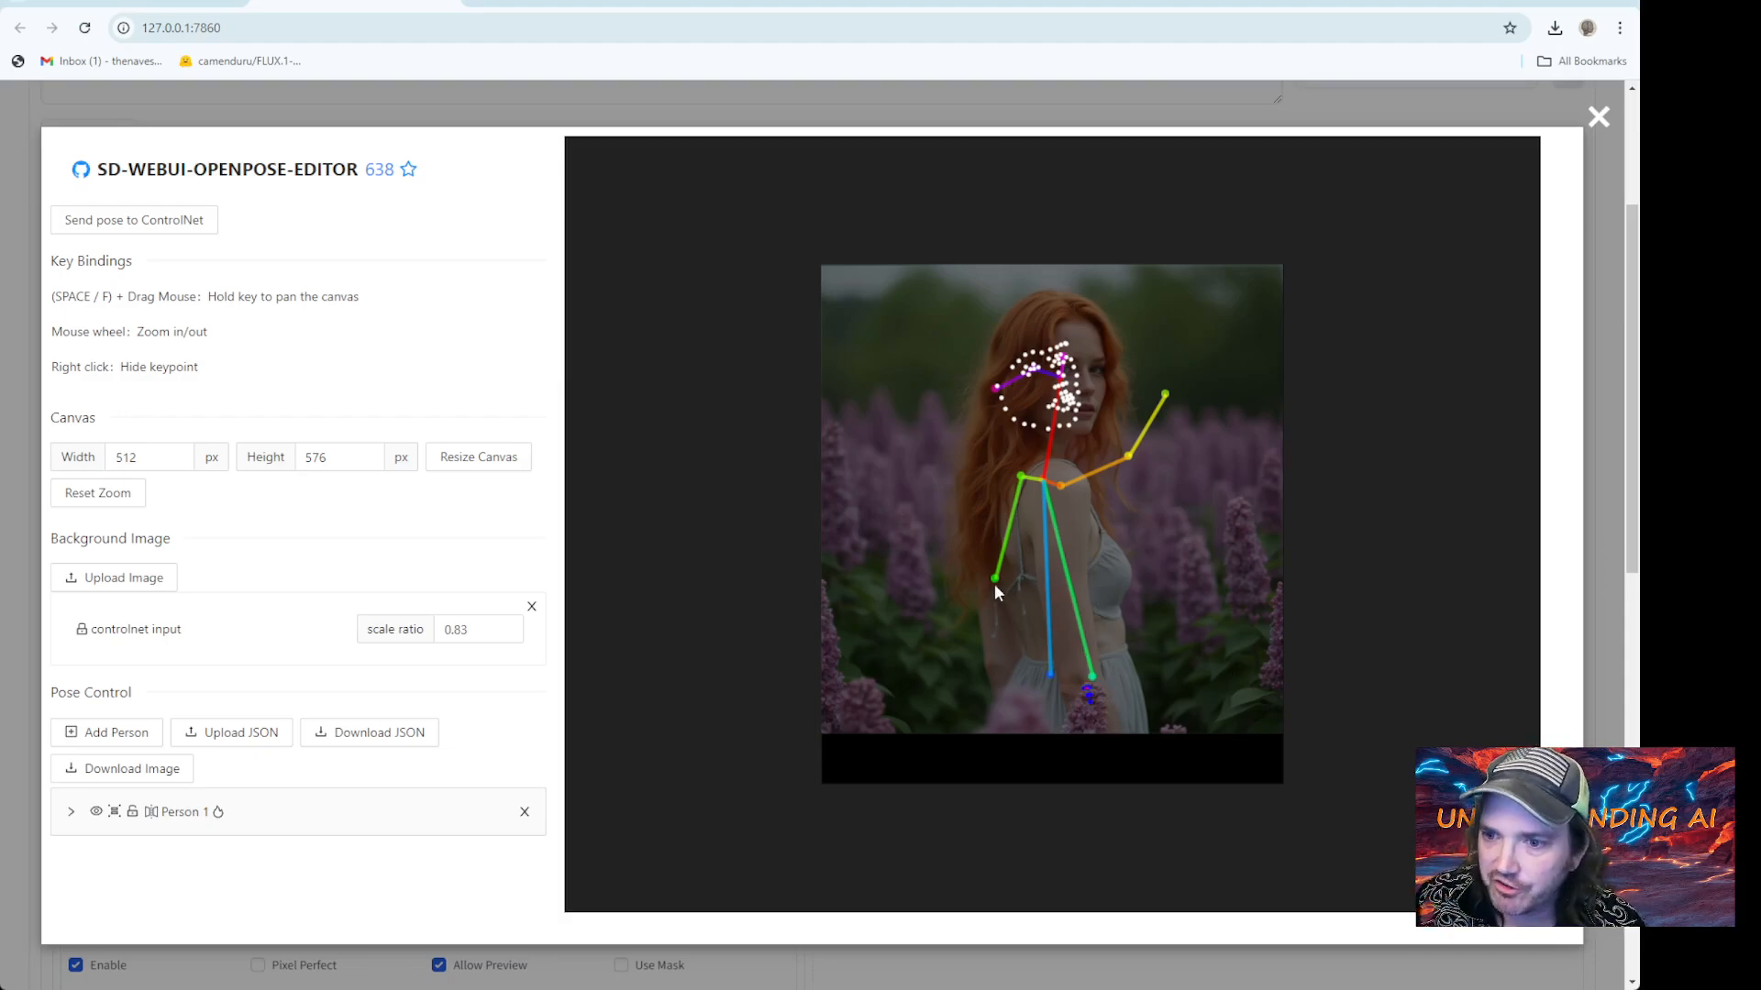
Move the green arm's elbow and the blue line's hip point outward behind the figure, and send the pose to ControlNet
left_click_drag(993, 576, 946, 530)
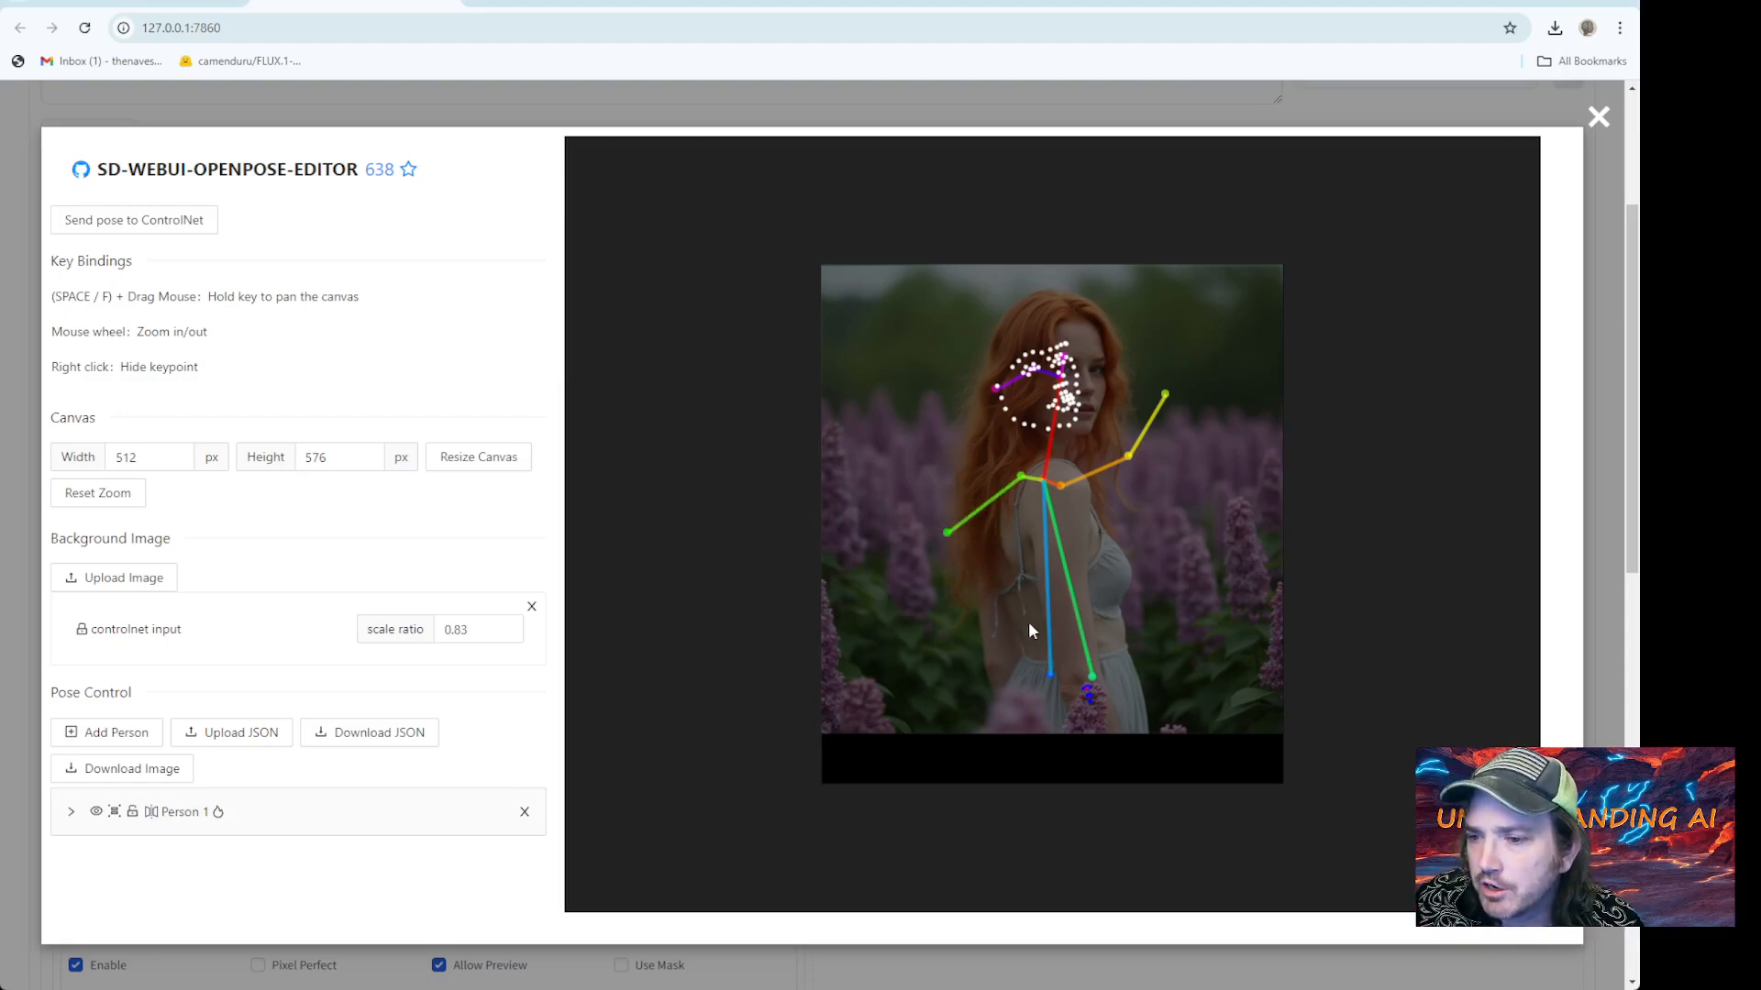
left_click_drag(1046, 678, 991, 678)
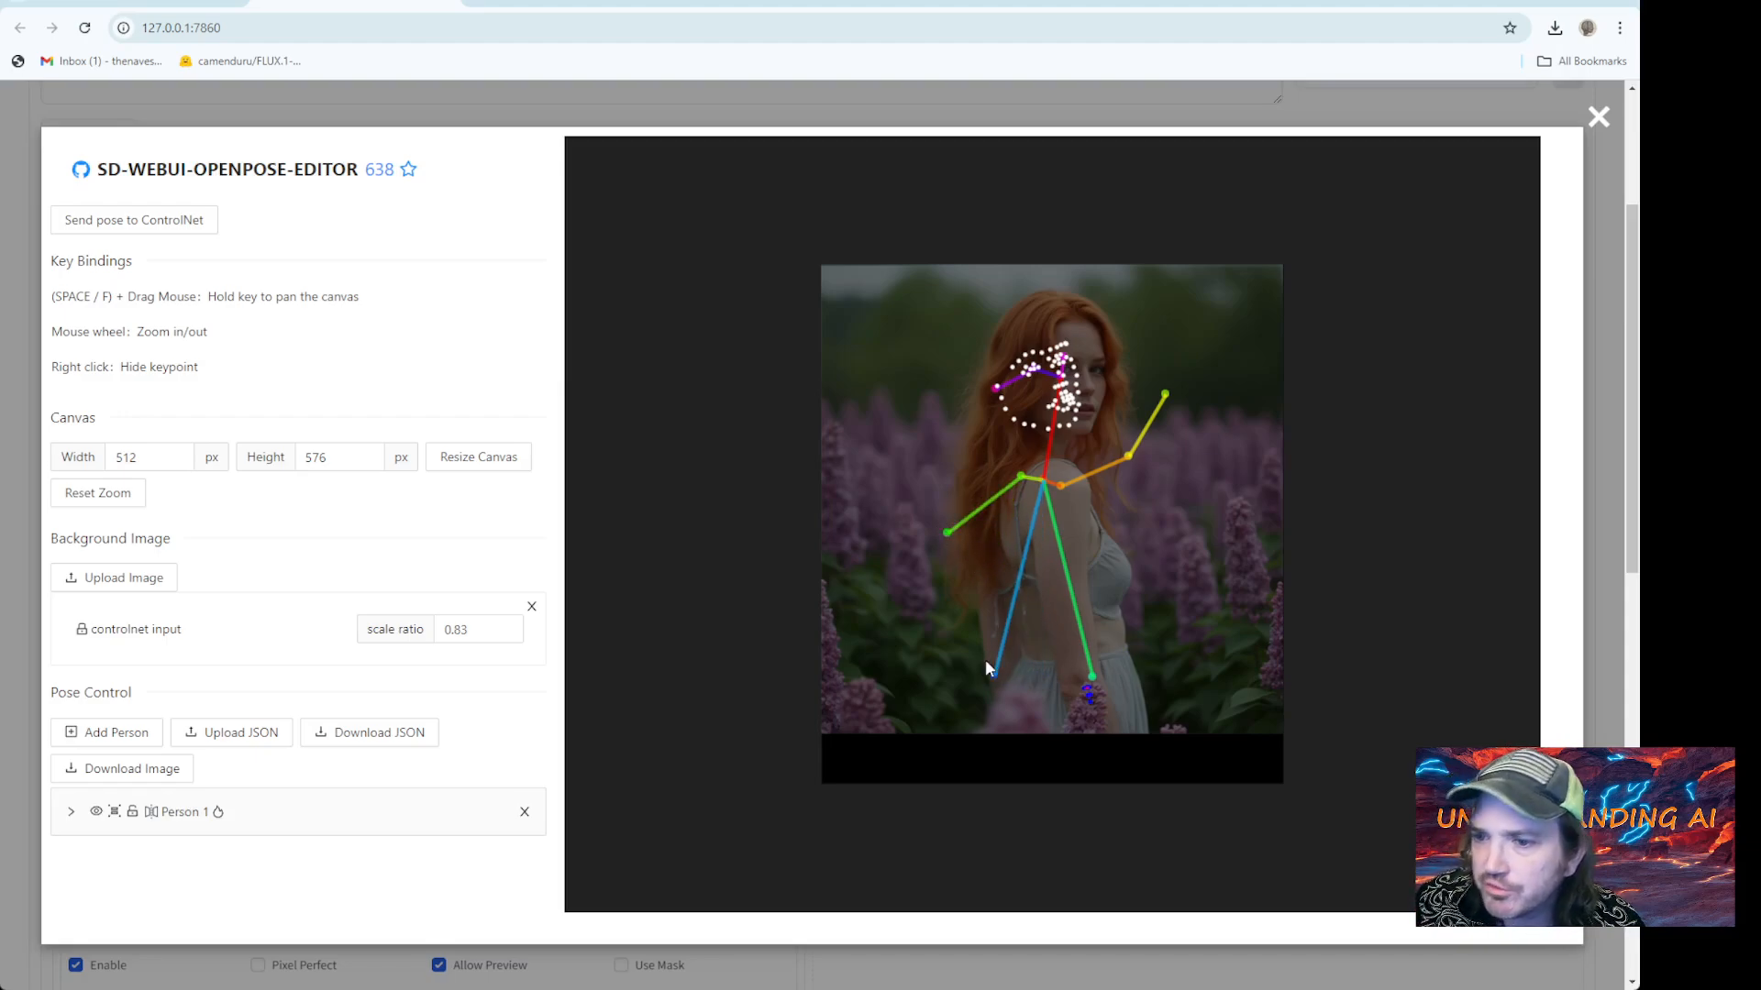
left_click(146, 227)
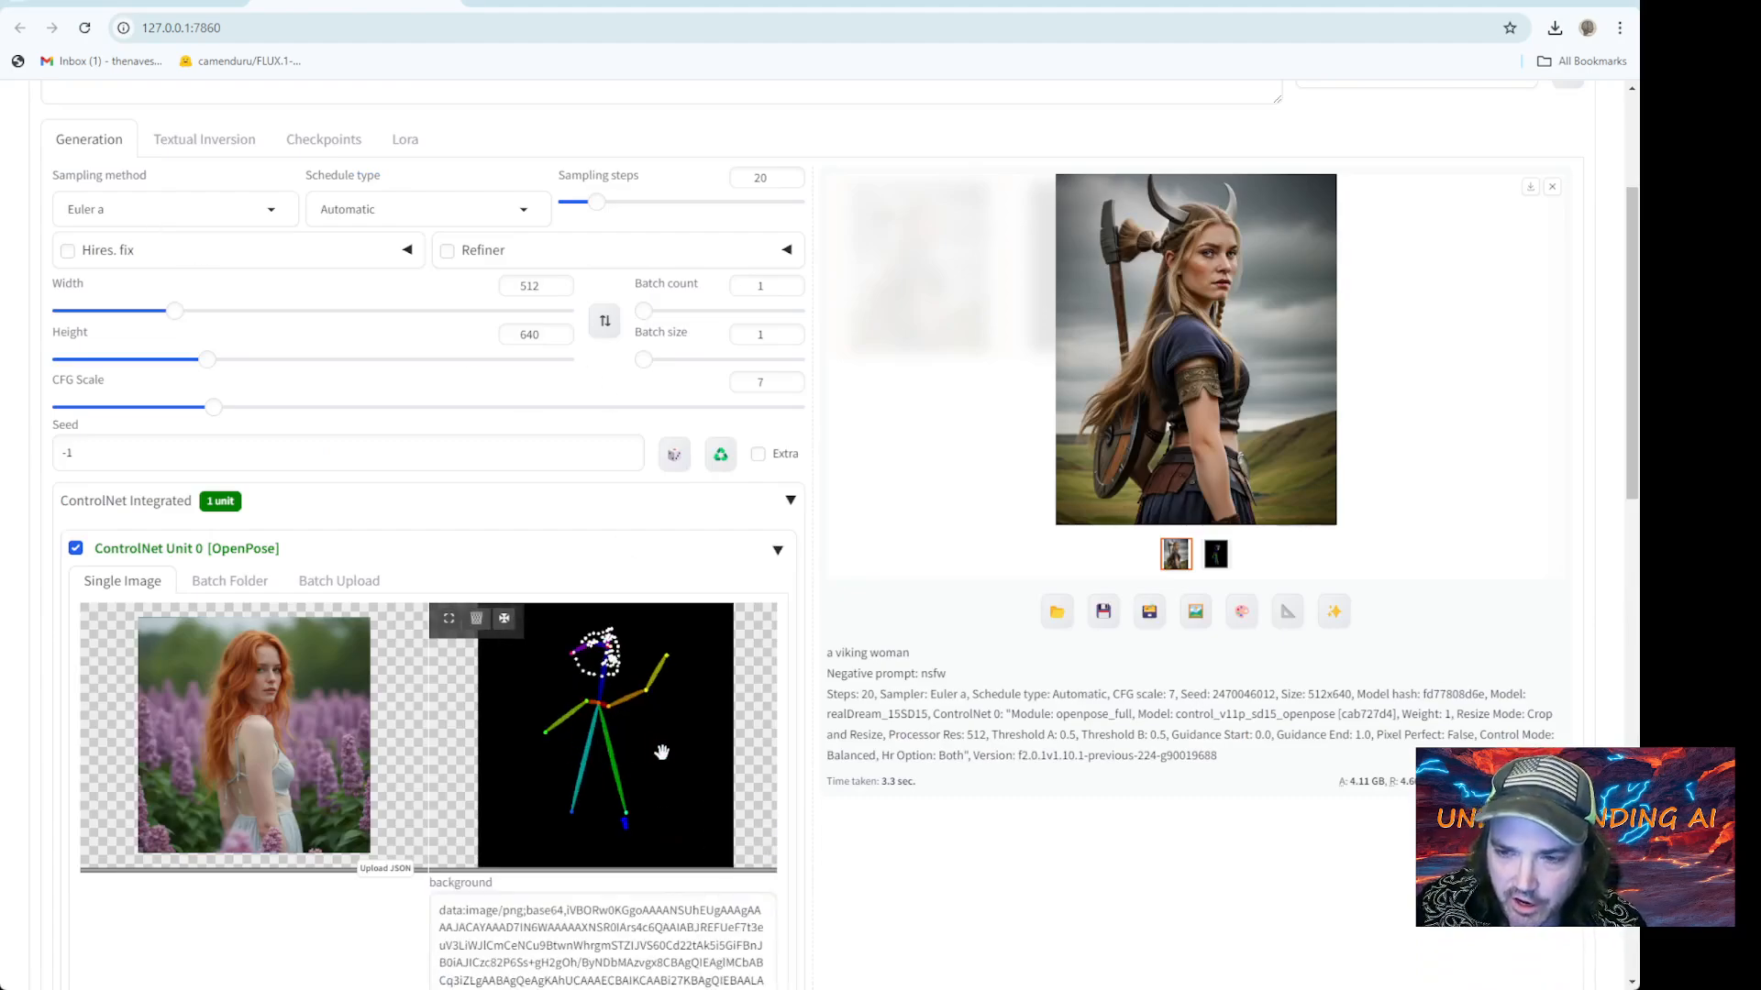
Generate the viking woman image with the edited pose and view the result enlarged
scroll(633, 509, "up", 3)
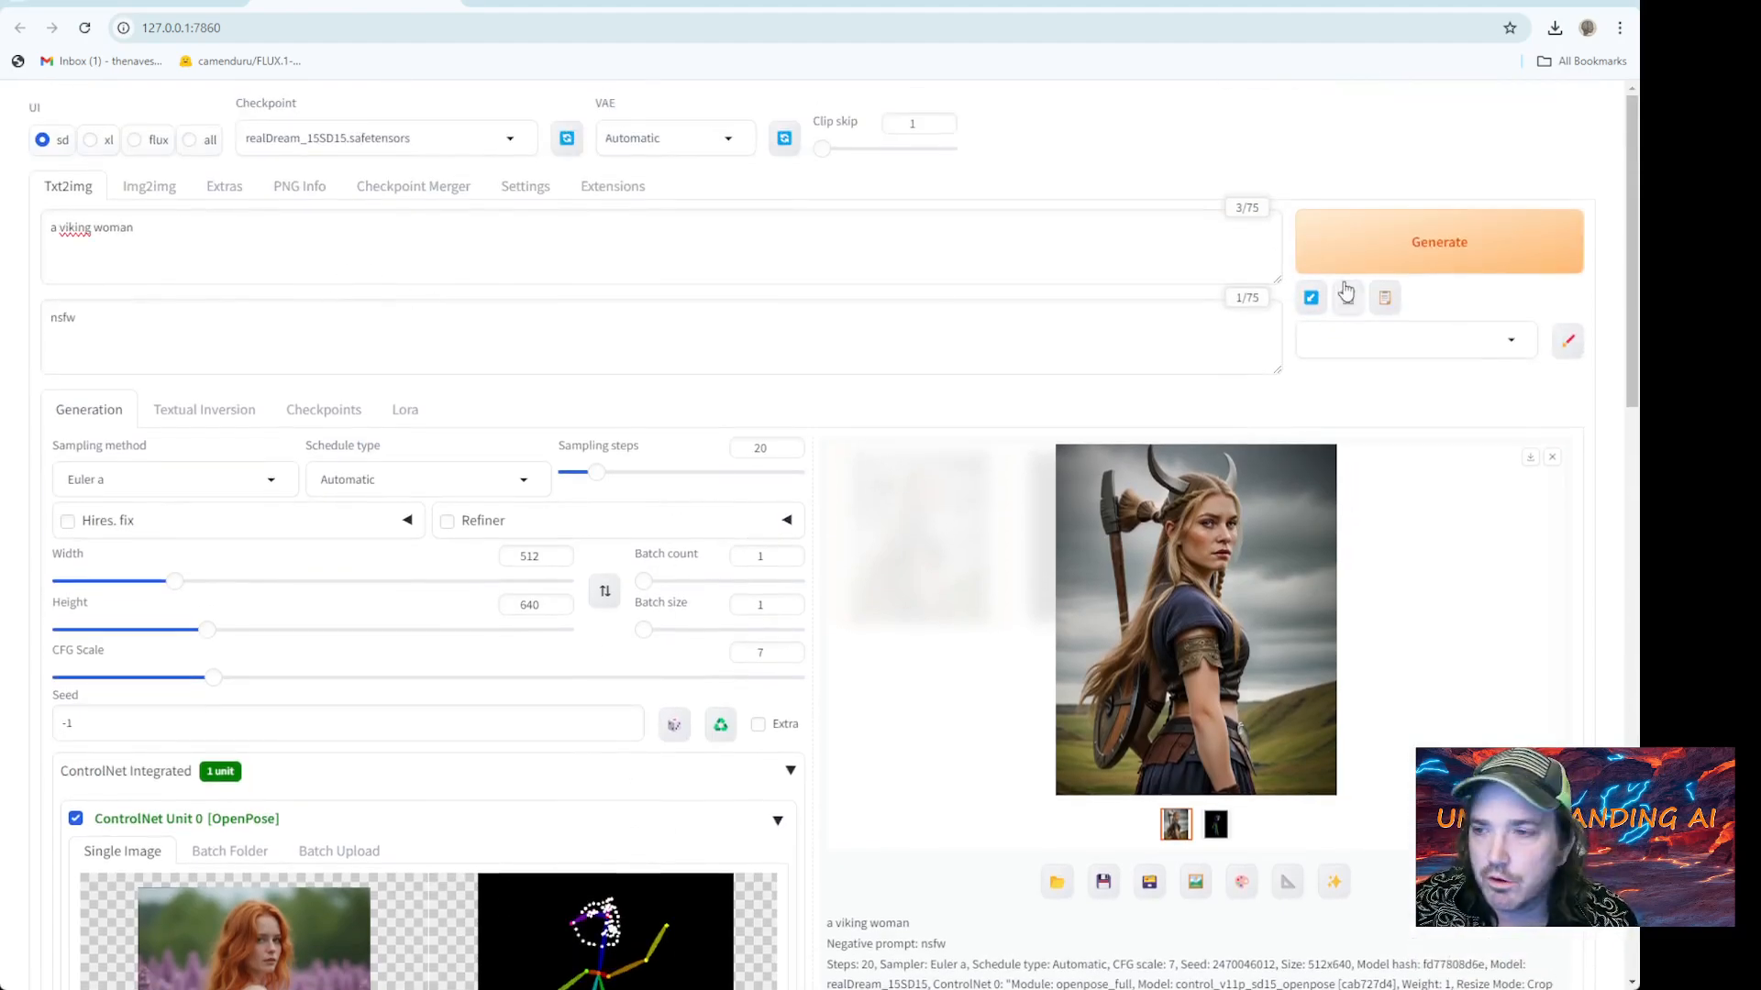
left_click(1385, 248)
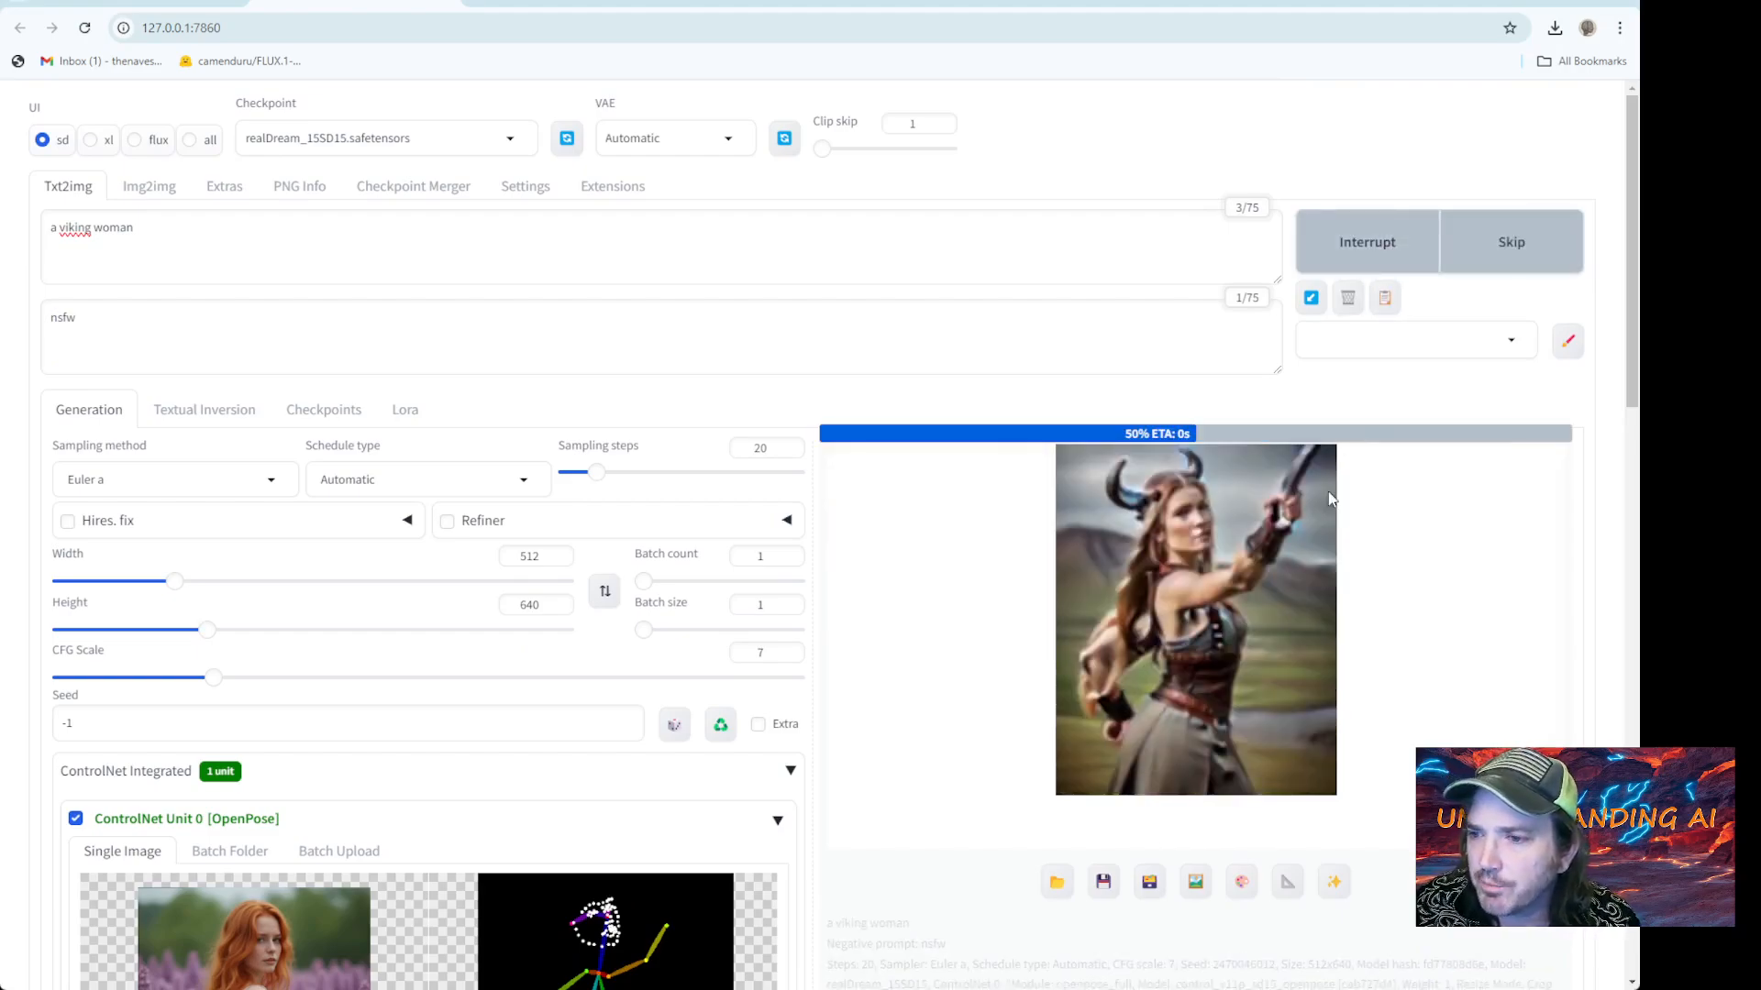
scroll(1341, 640, "down", 1)
scroll(1341, 640, "down", 1)
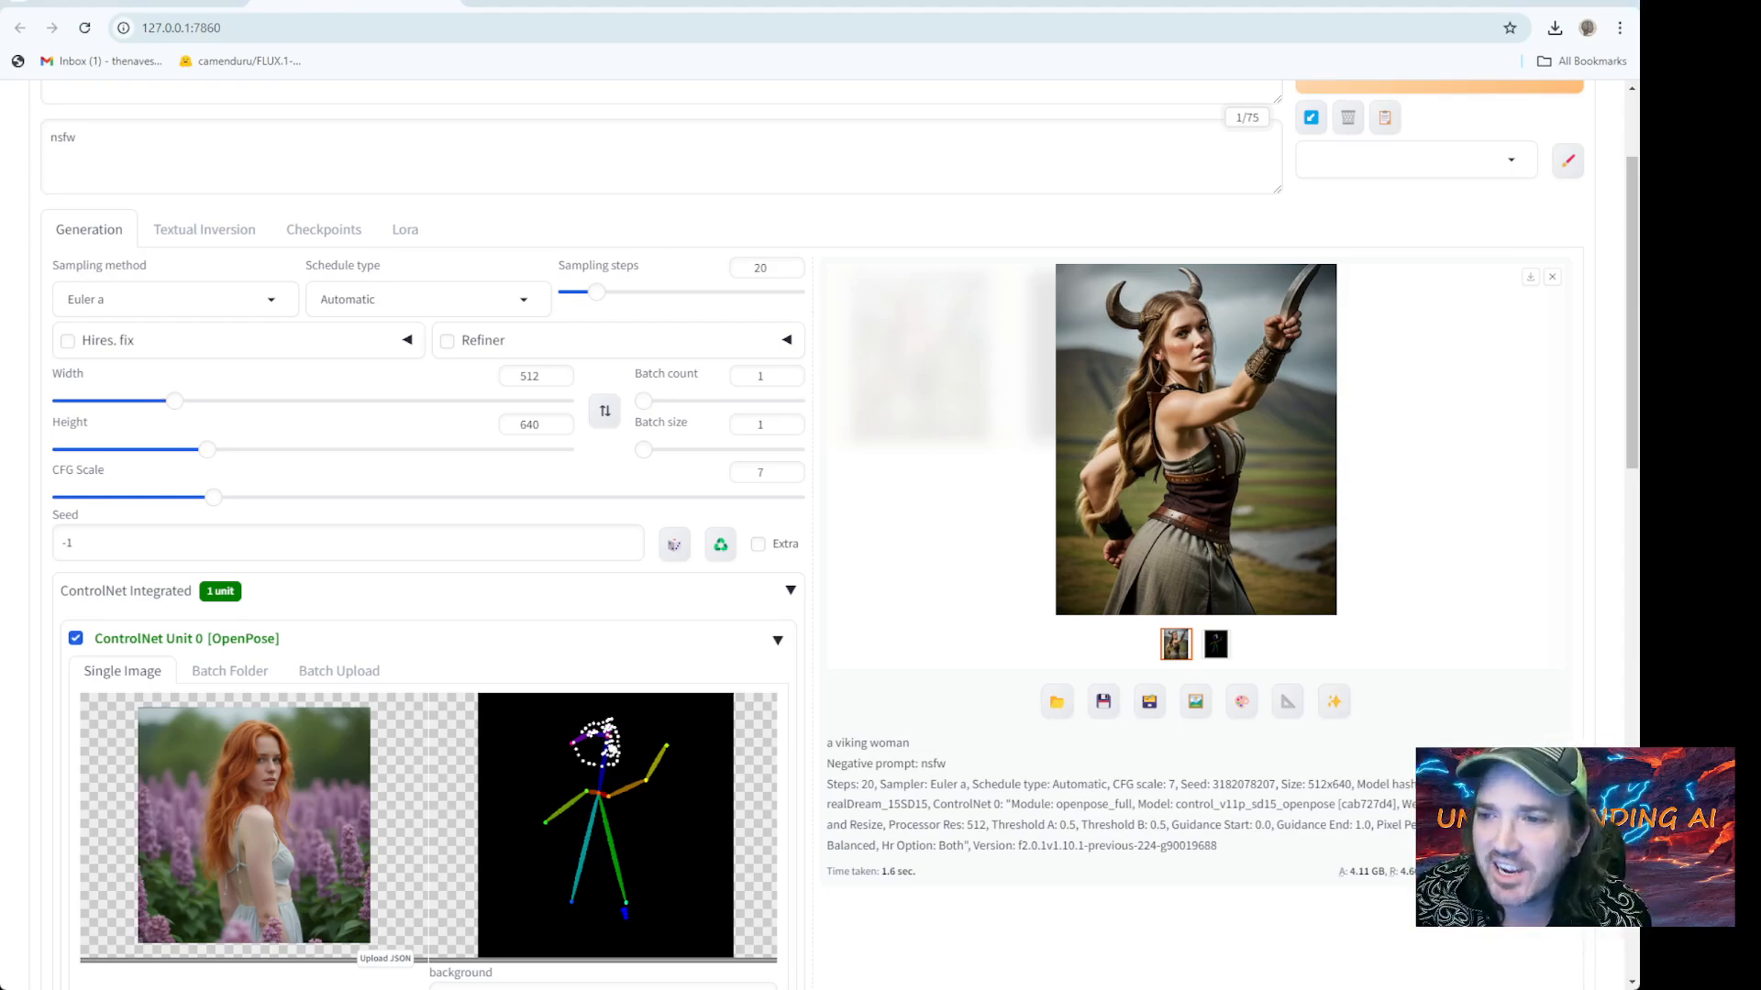
left_click(921, 471)
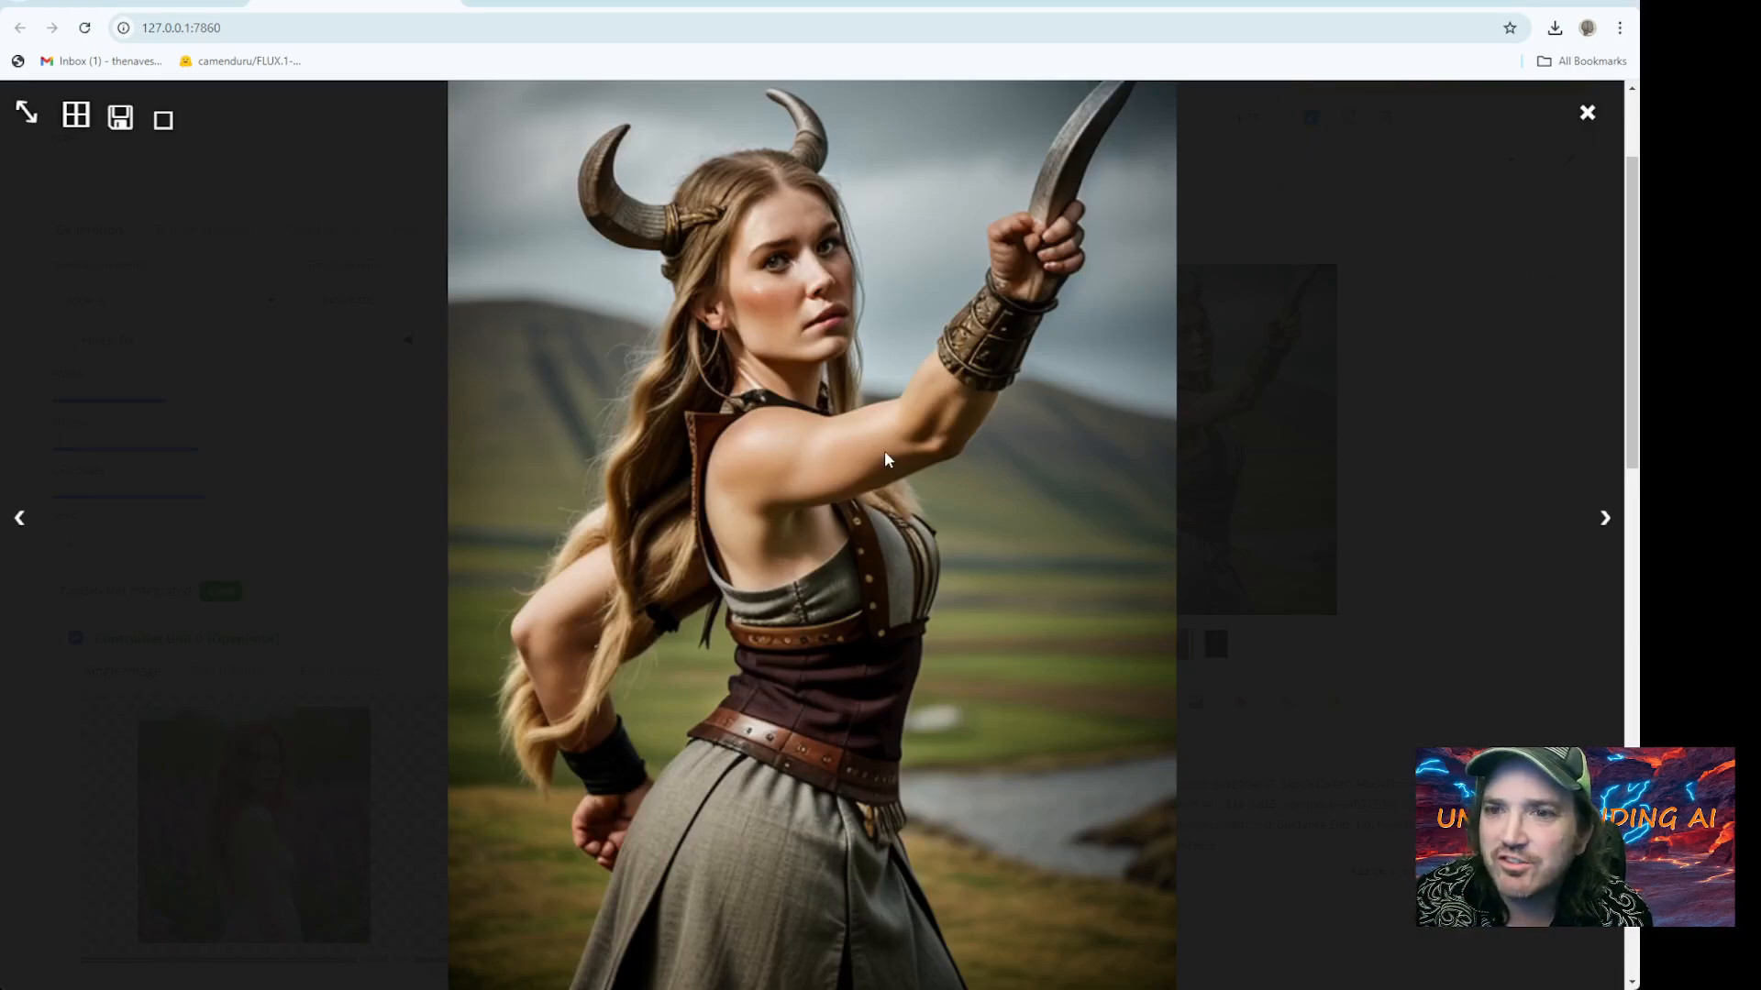
left_click(1587, 113)
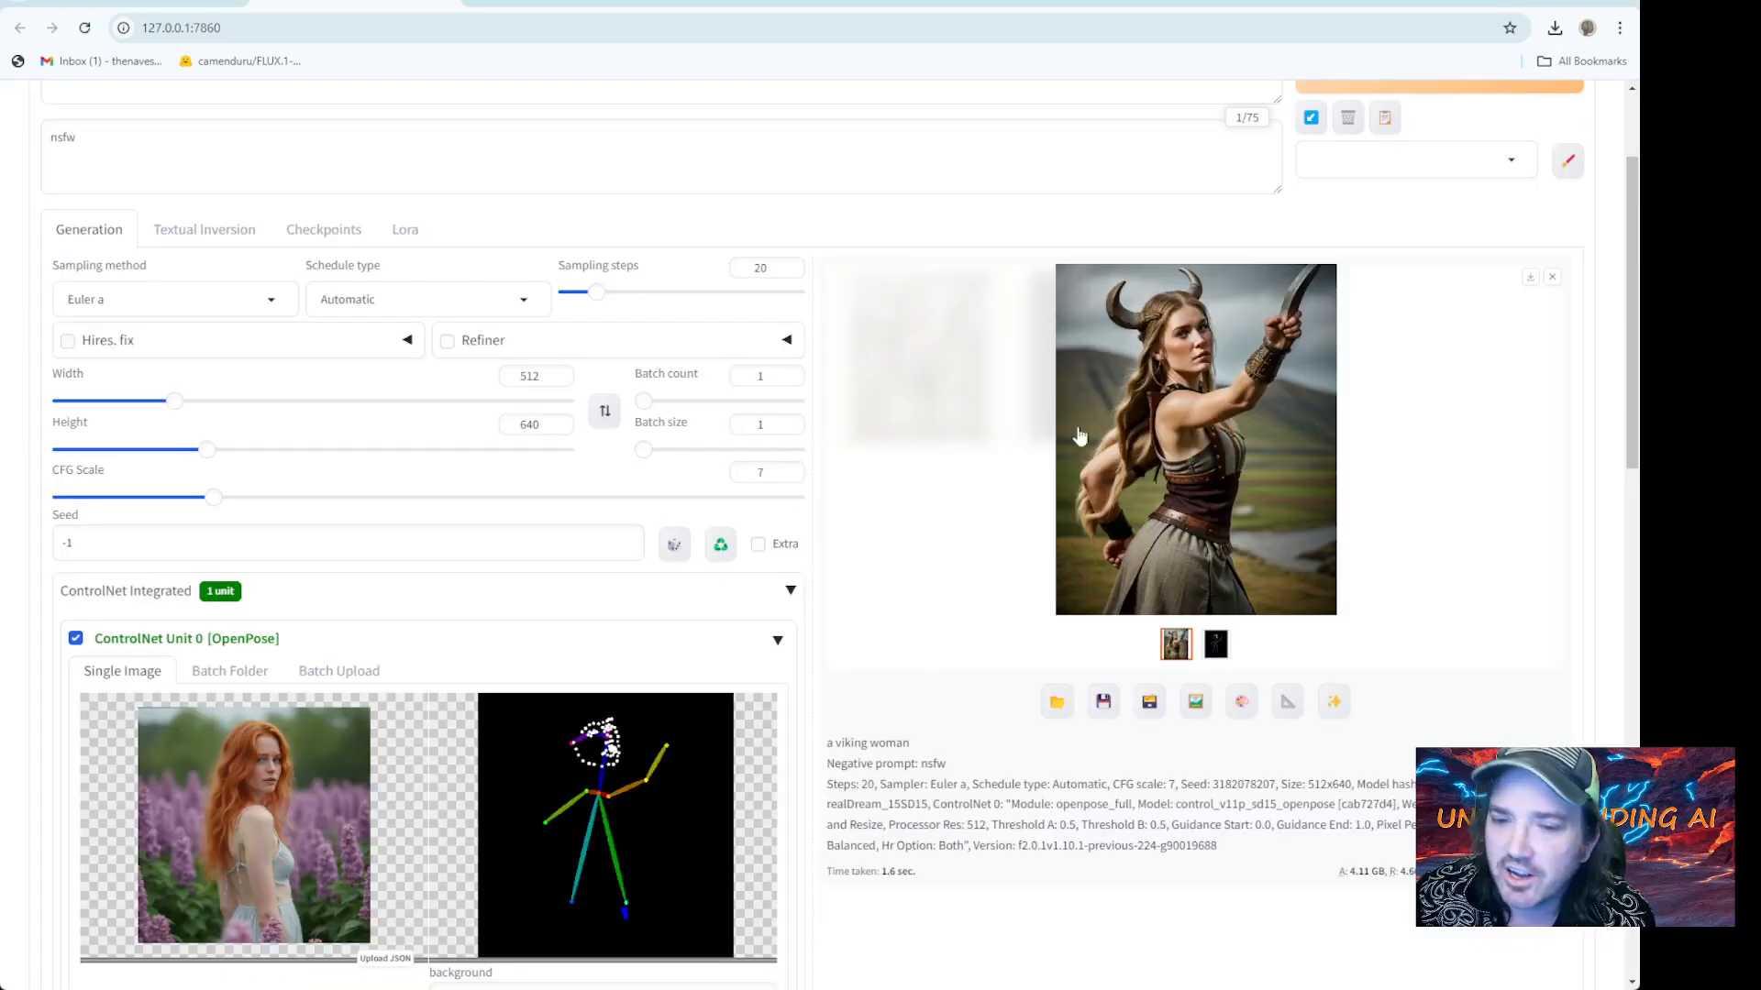
Replace the input image of ControlNet Unit 0 with the picture of the crowned king and the kneeling knight
scroll(522, 639, "down", 1)
mouse_move(356, 633)
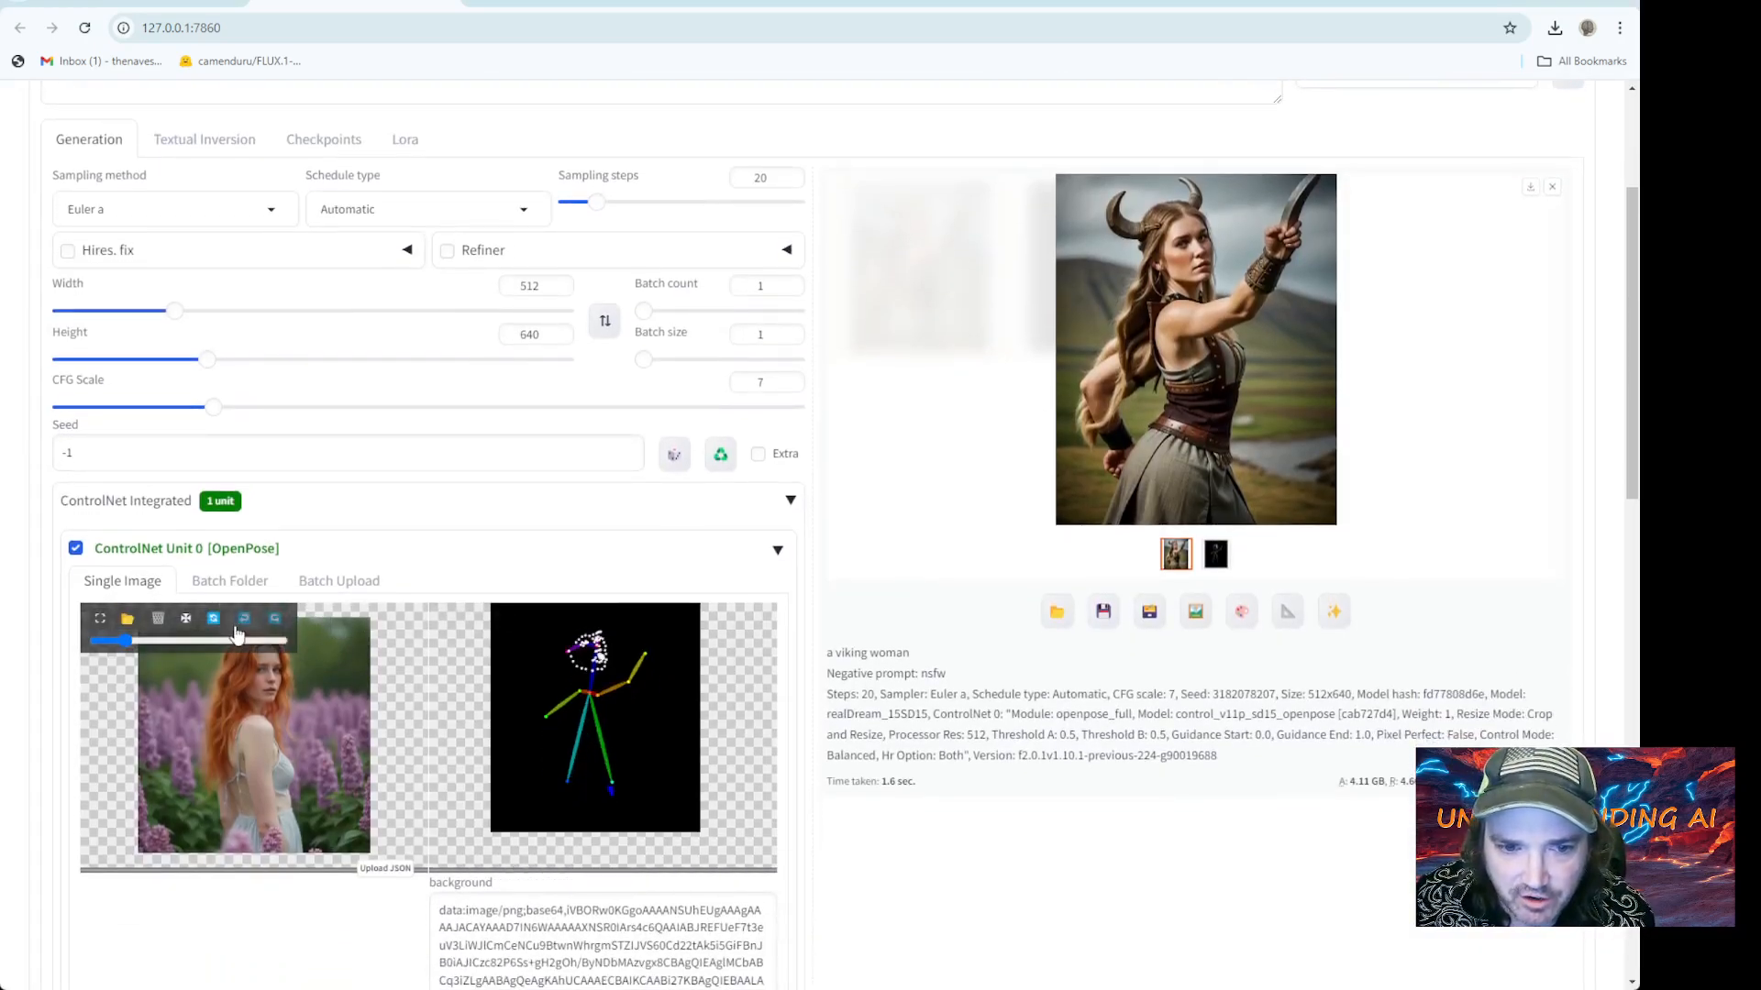
left_click(158, 619)
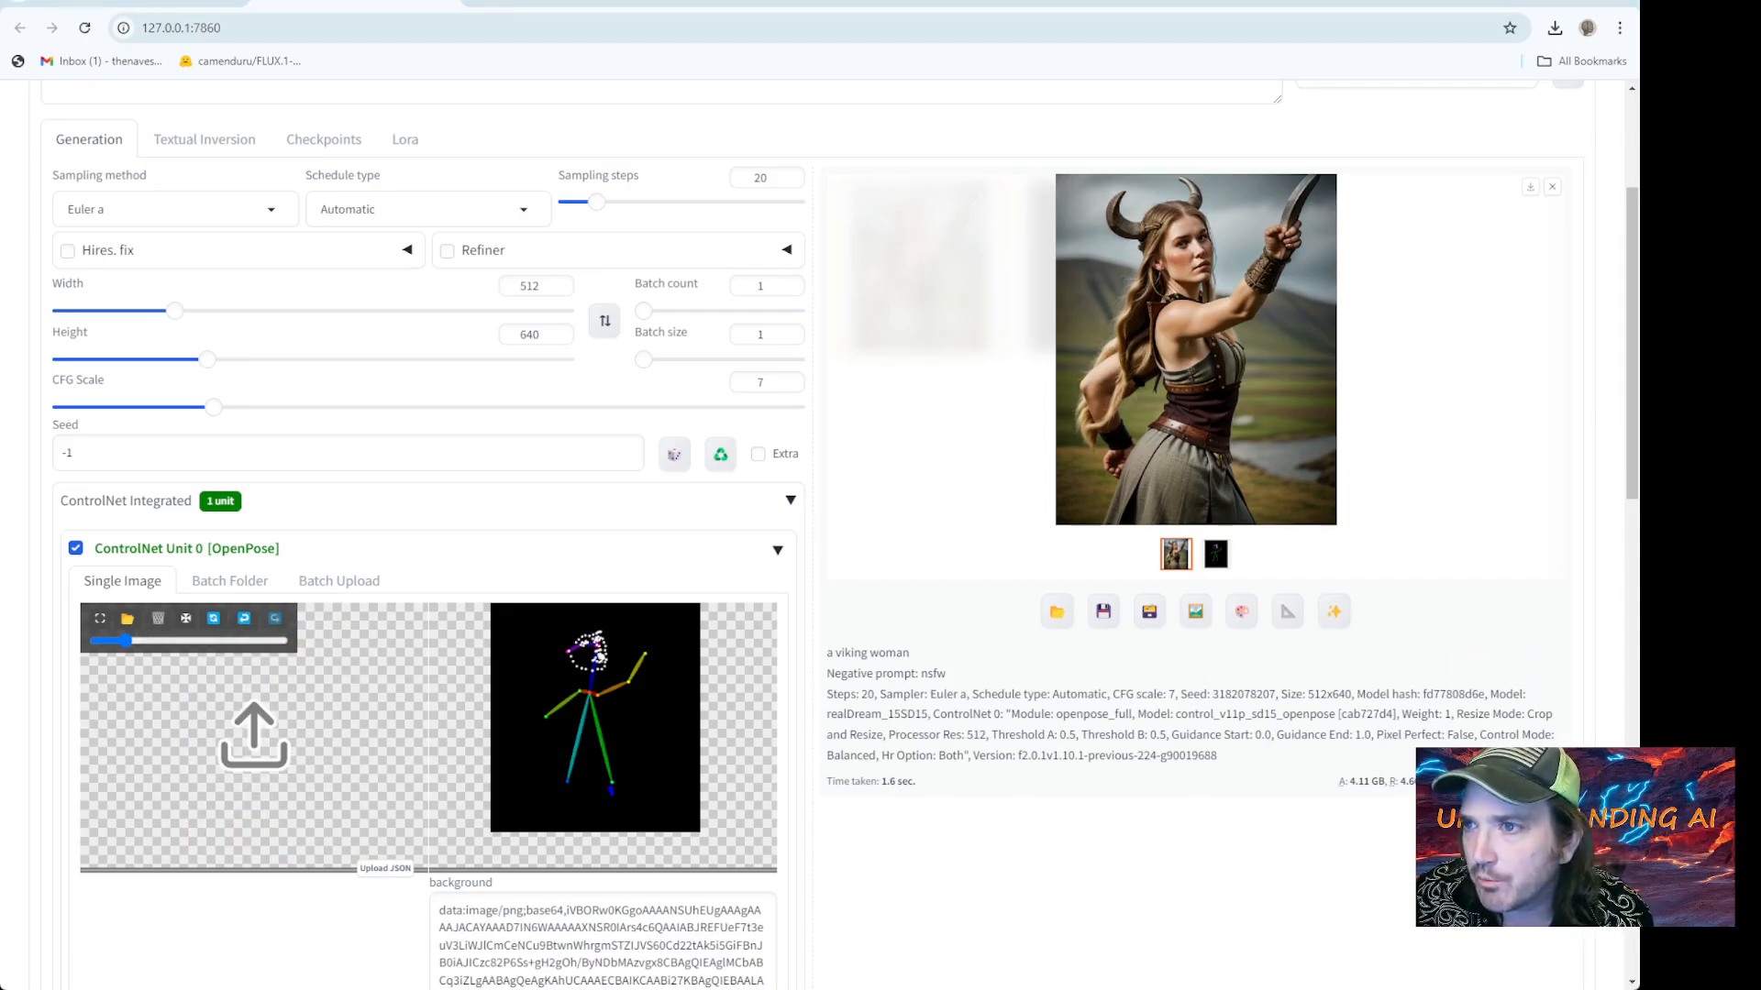
key("ctrl+v")
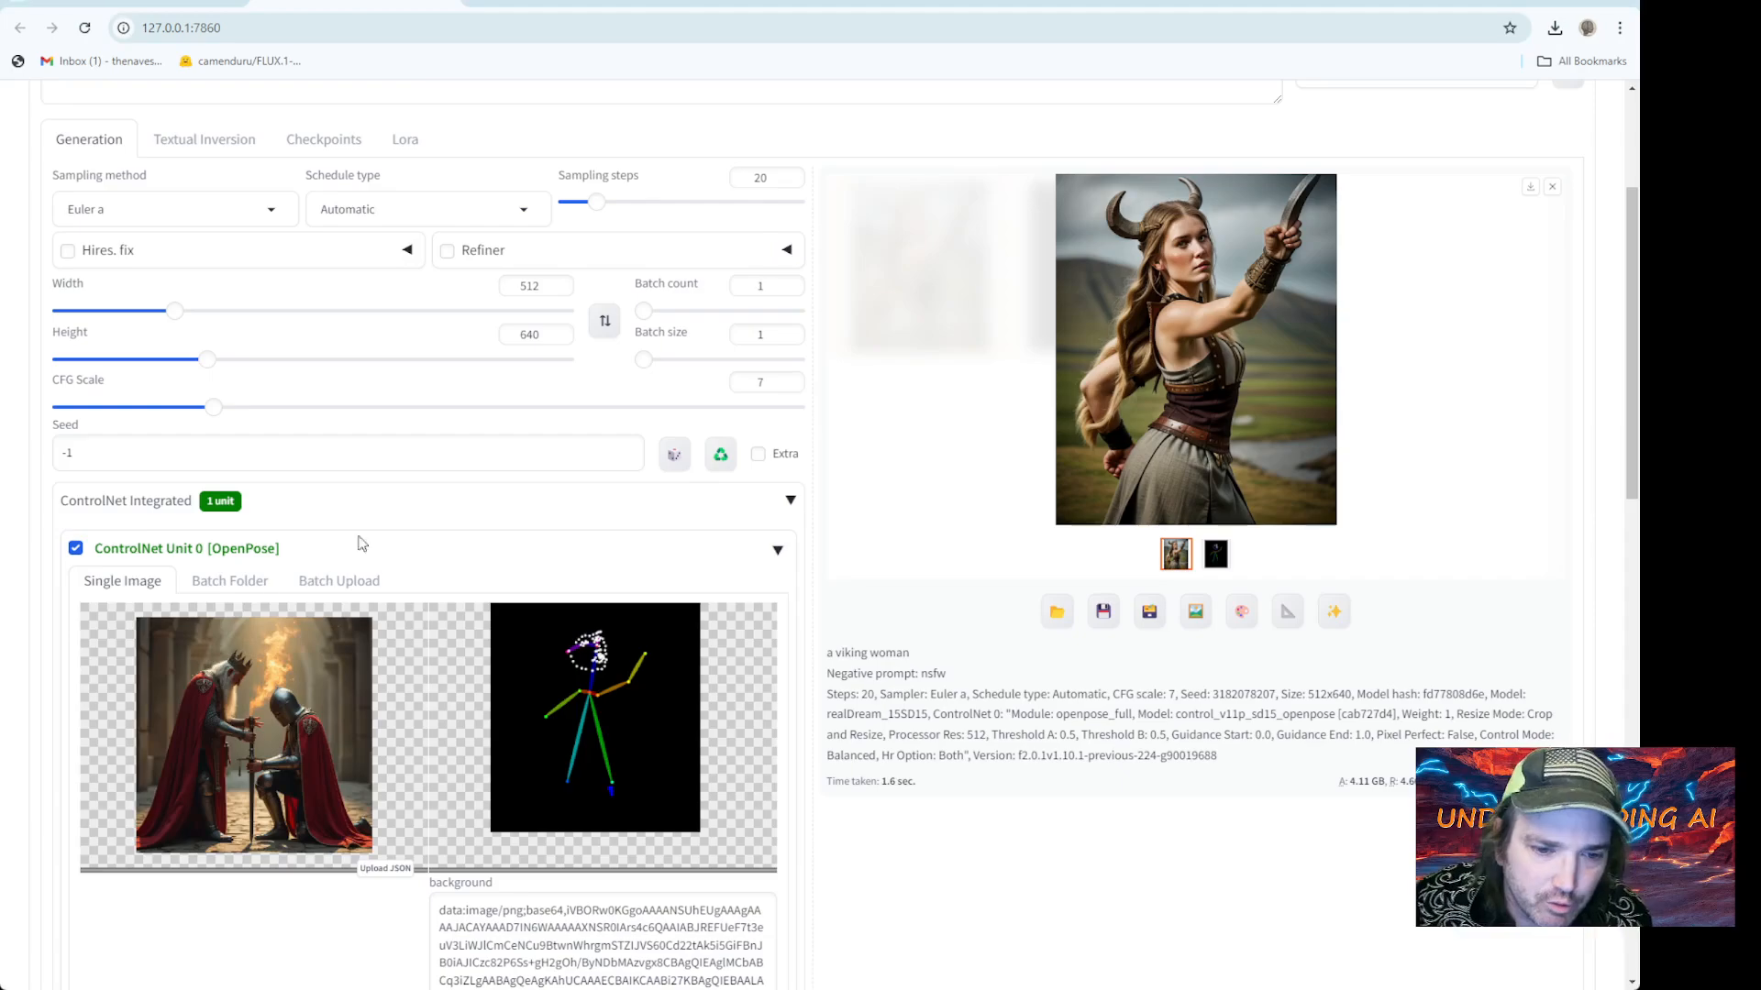
Run the openpose_full preprocessor on the new input image to preview its two-person pose
scroll(1012, 867, "down", 1)
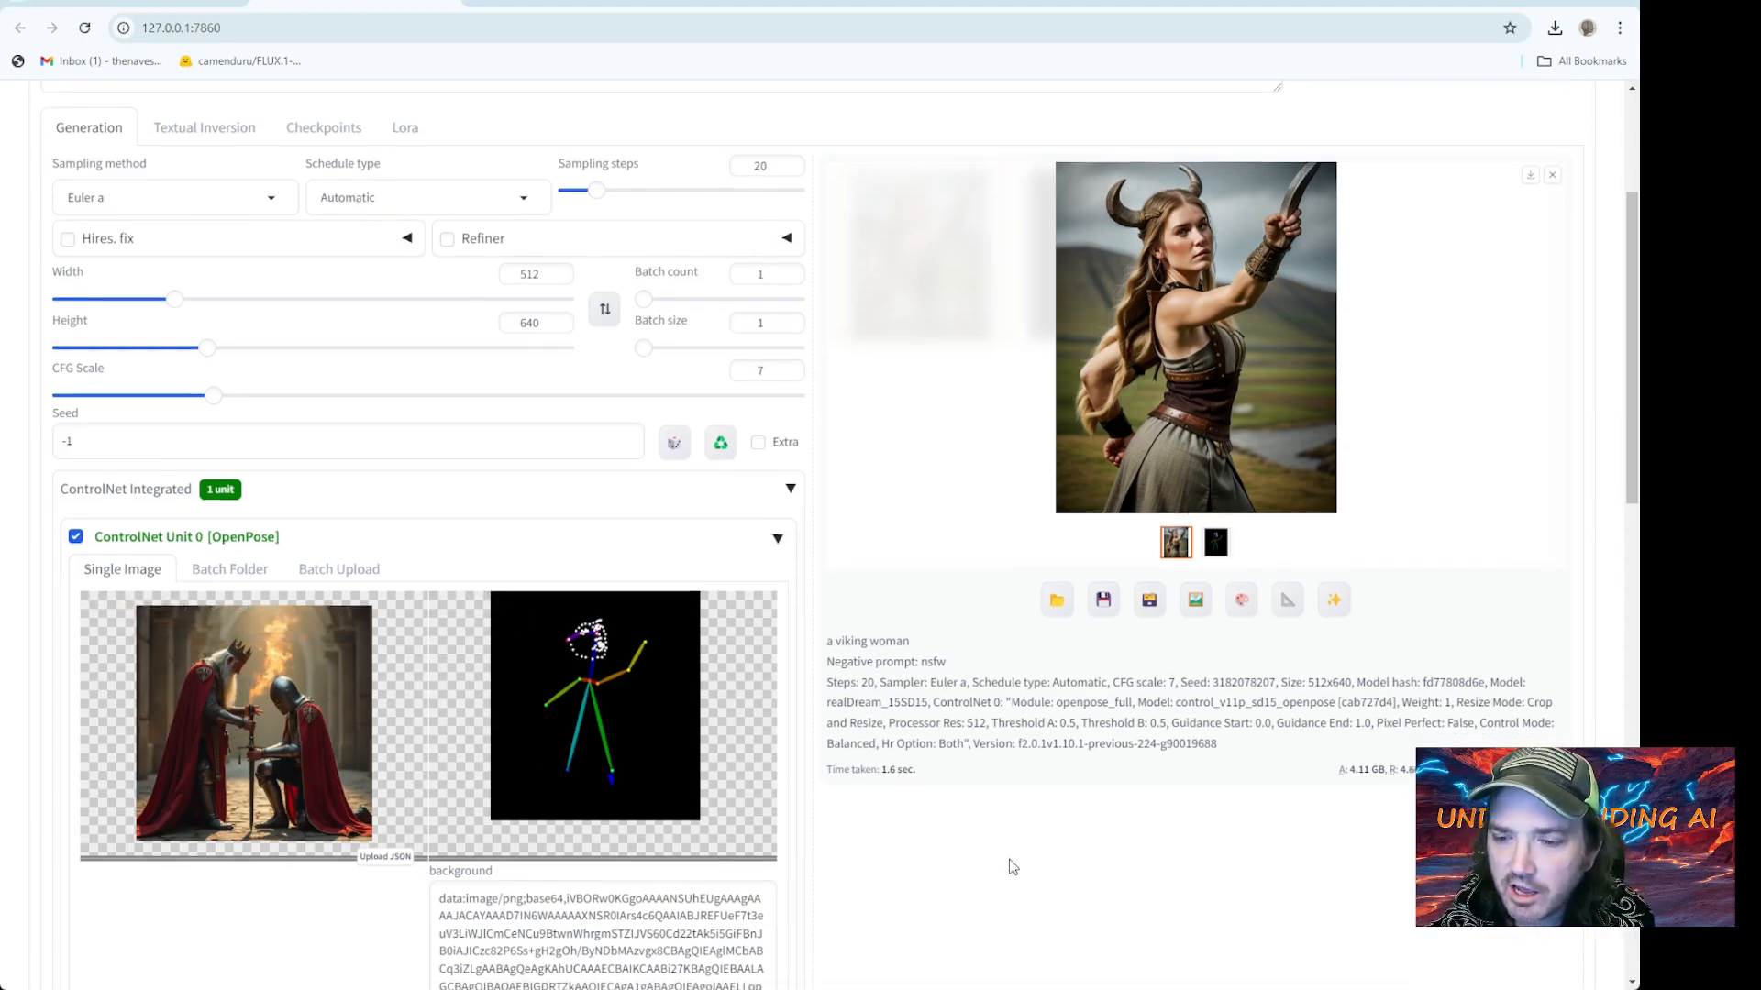
scroll(1013, 867, "down", 8)
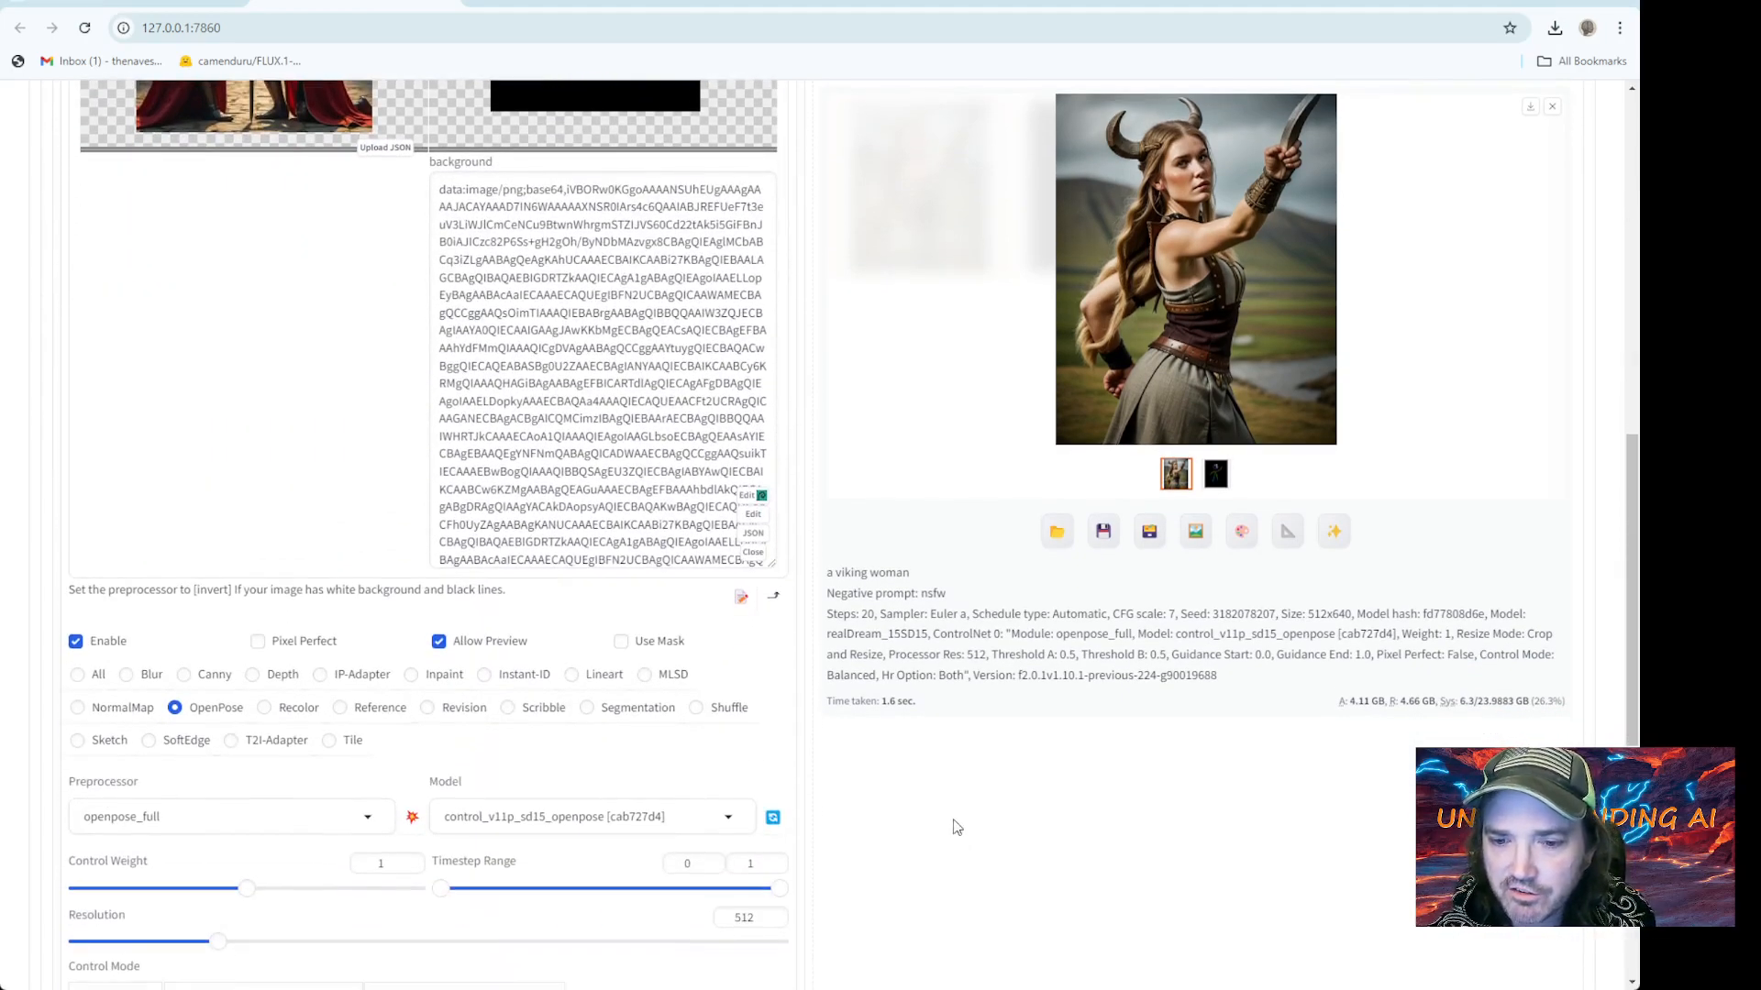
scroll(963, 759, "down", 2)
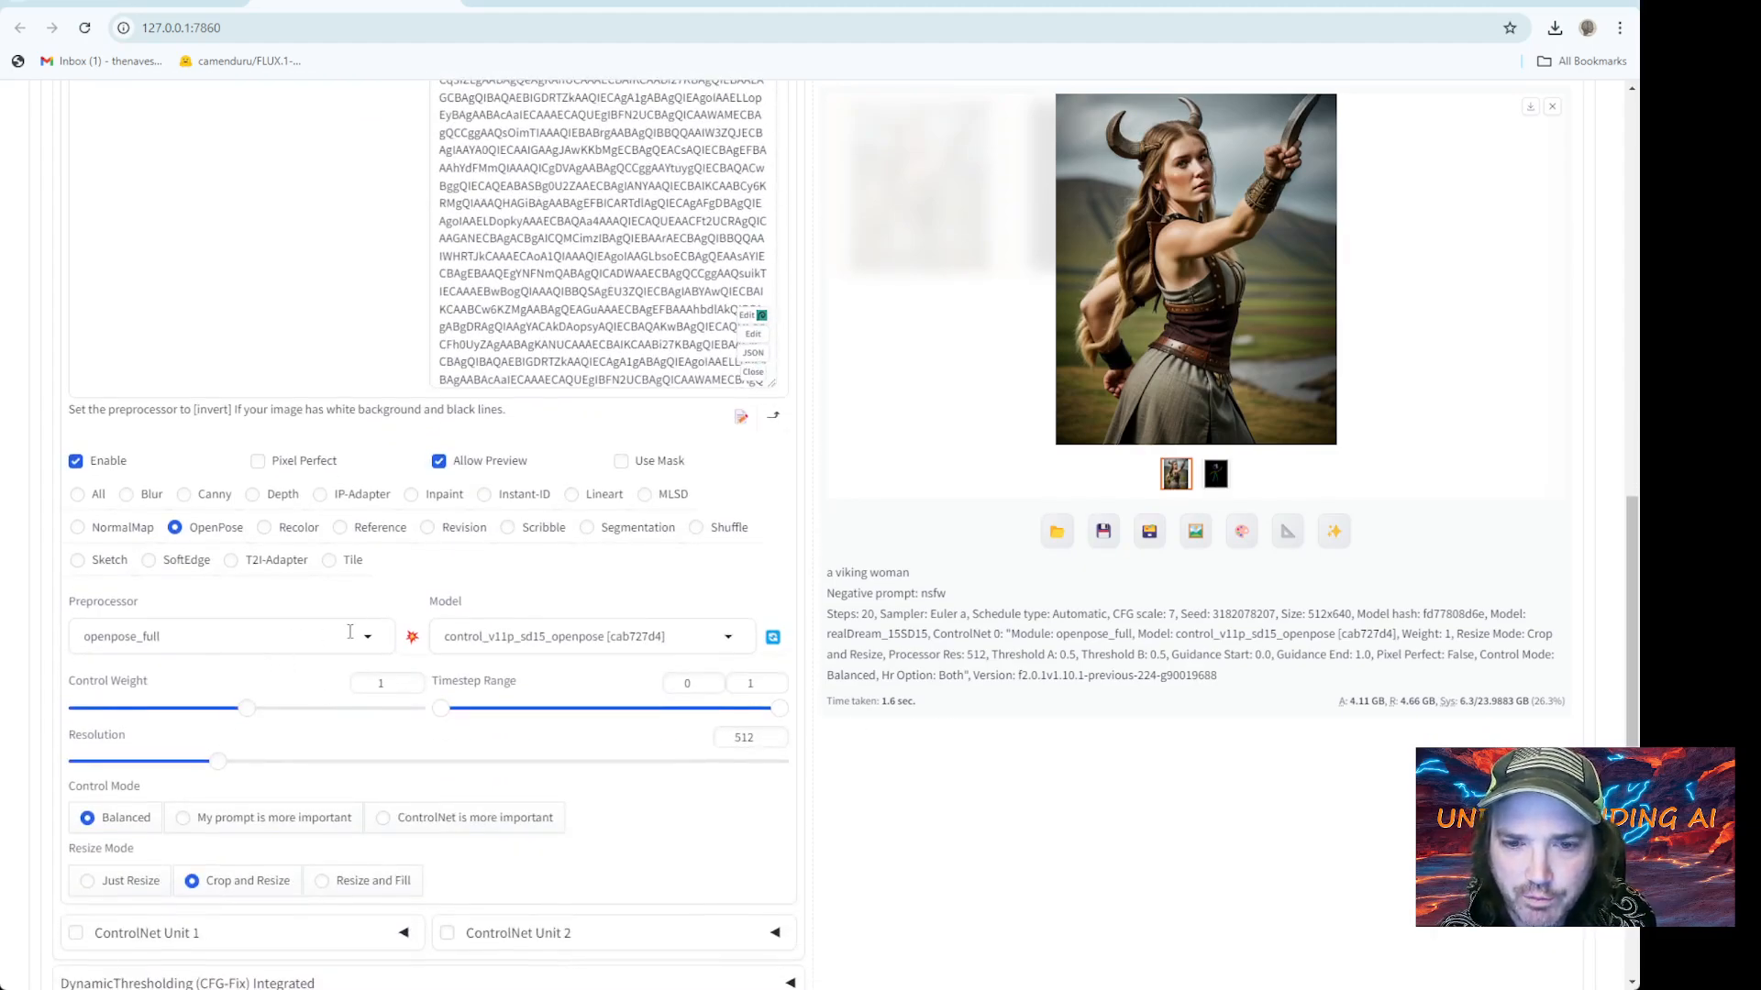
left_click(412, 637)
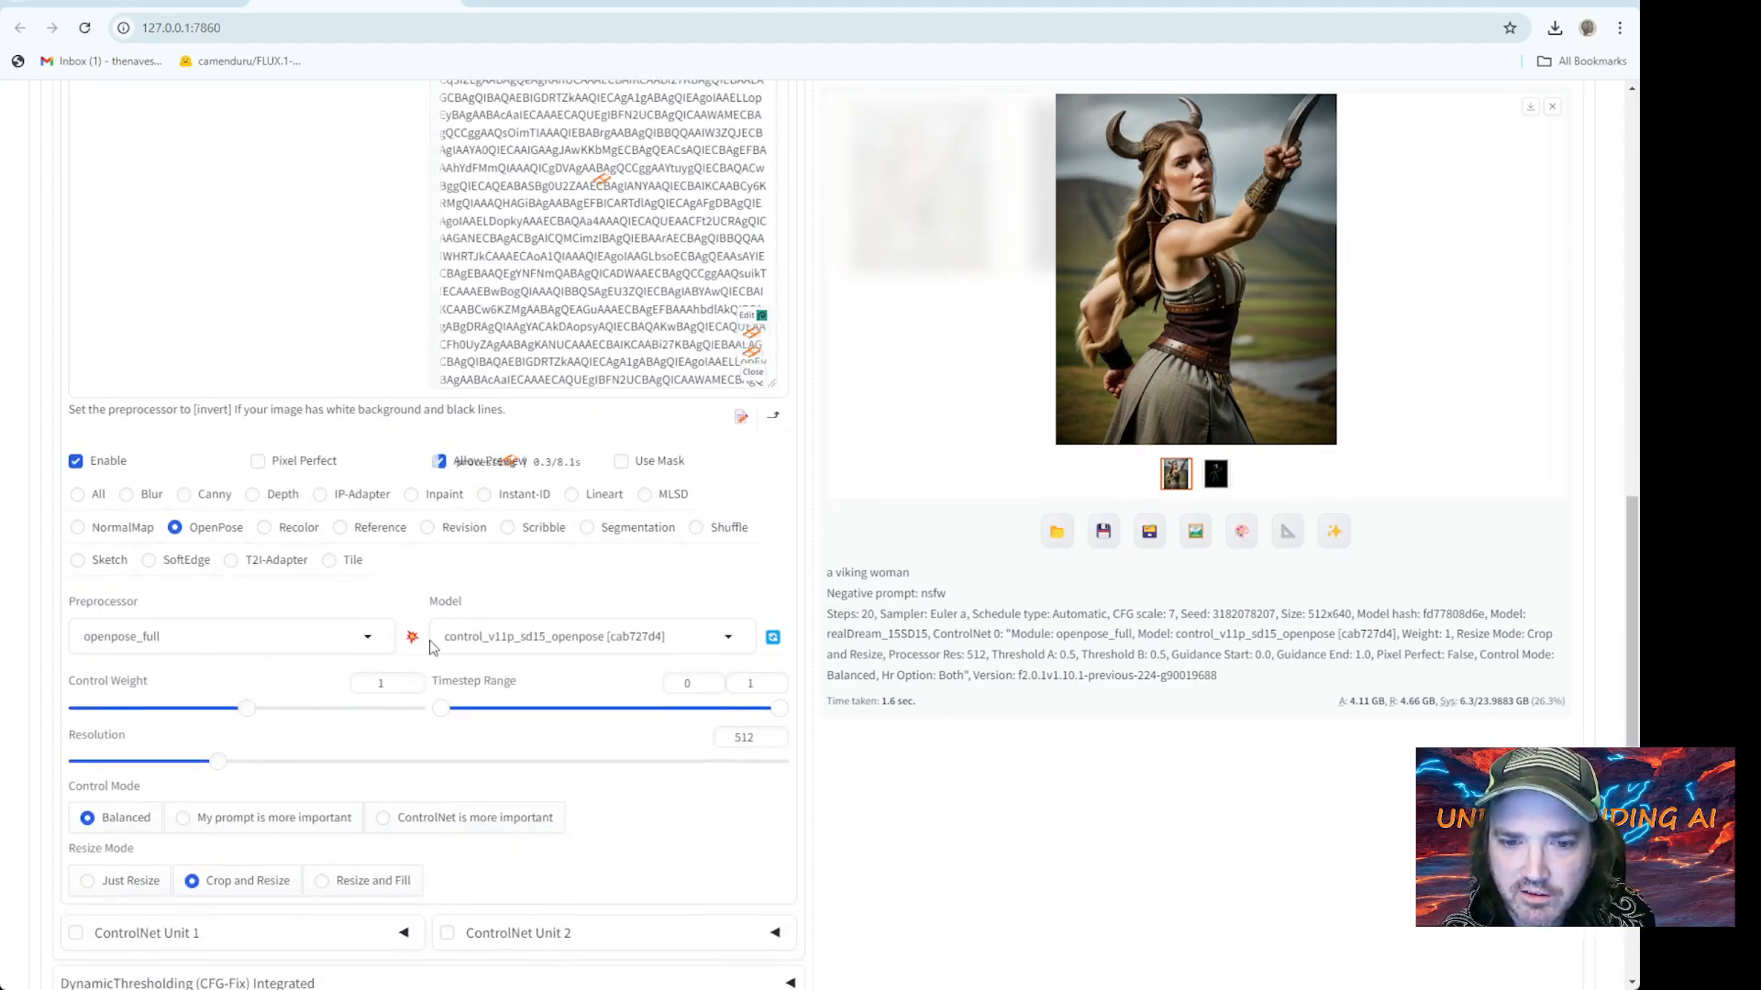
scroll(879, 504, "up", 8)
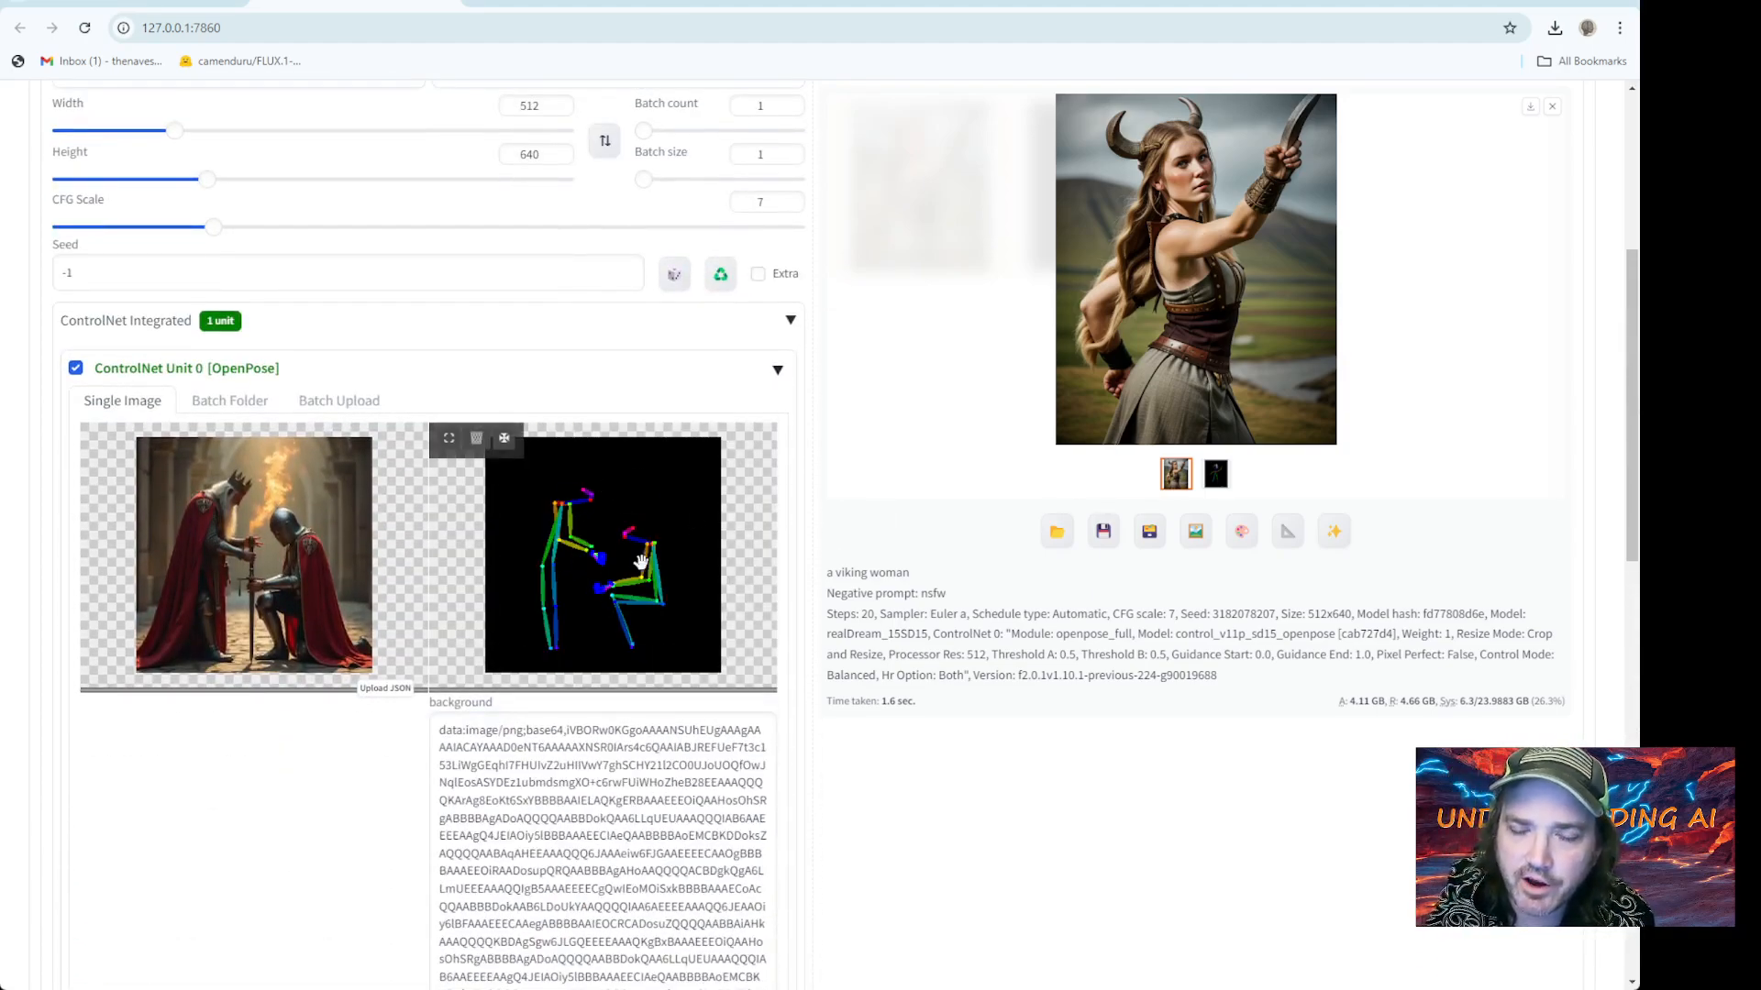
scroll(600, 468, "up", 1)
left_click(912, 398)
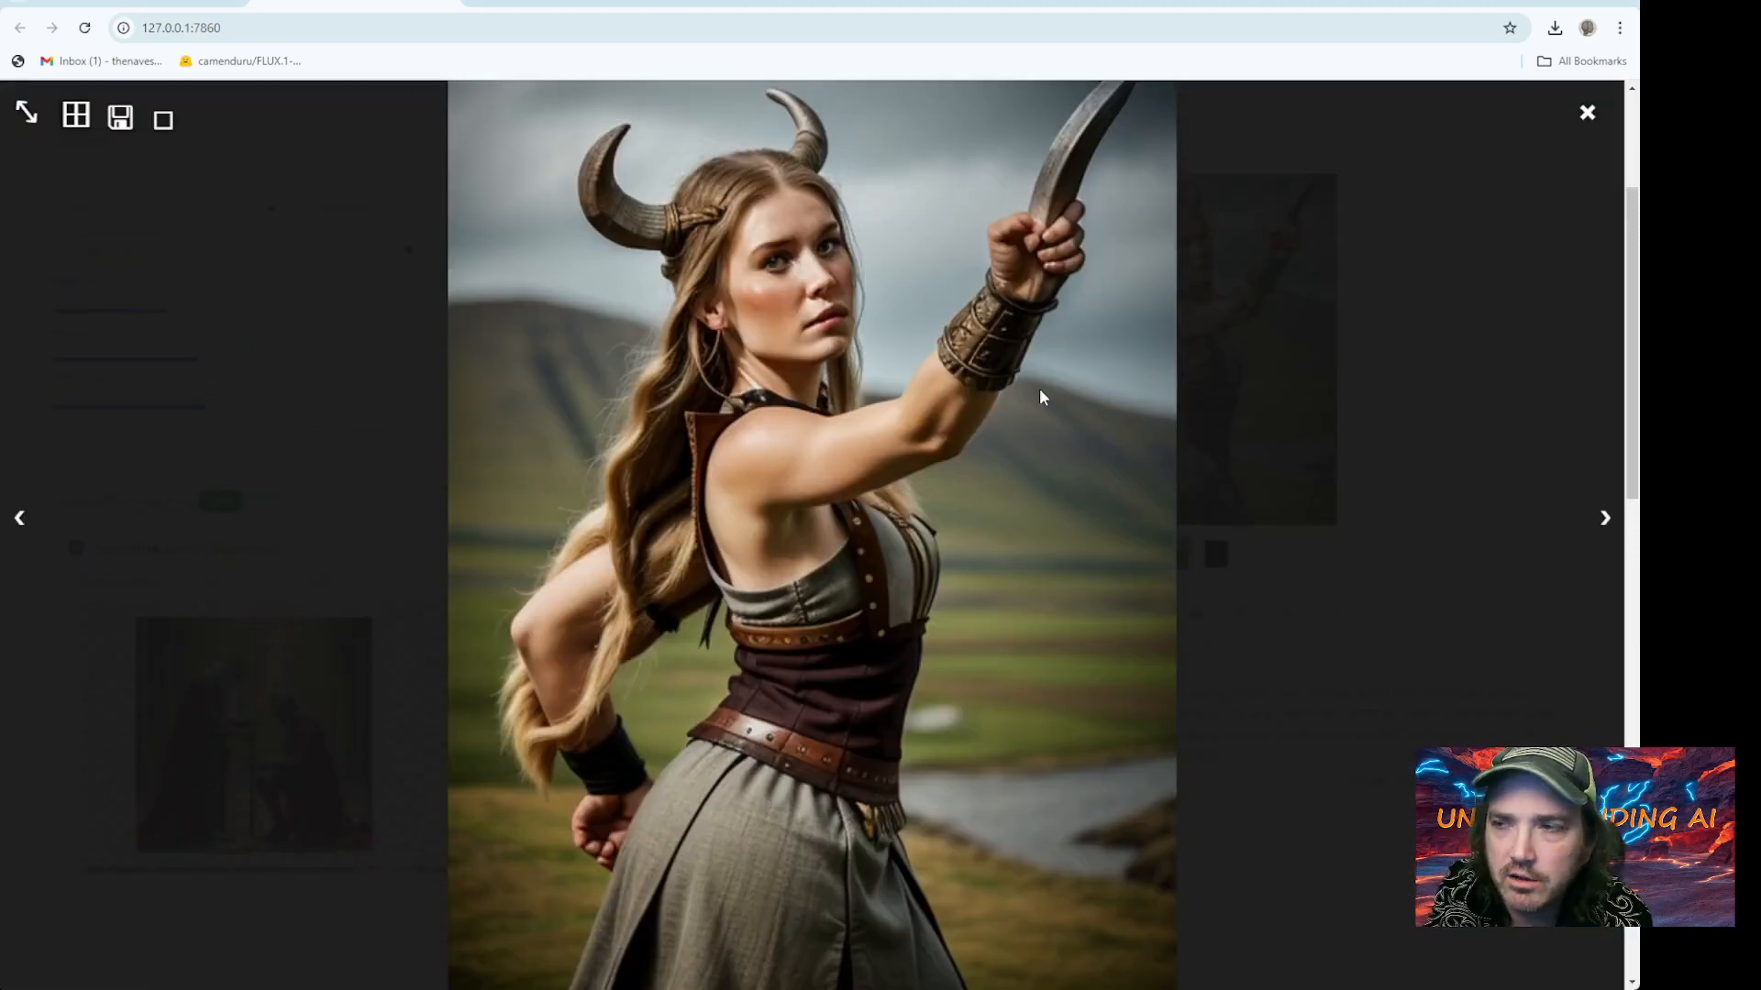
left_click(1588, 114)
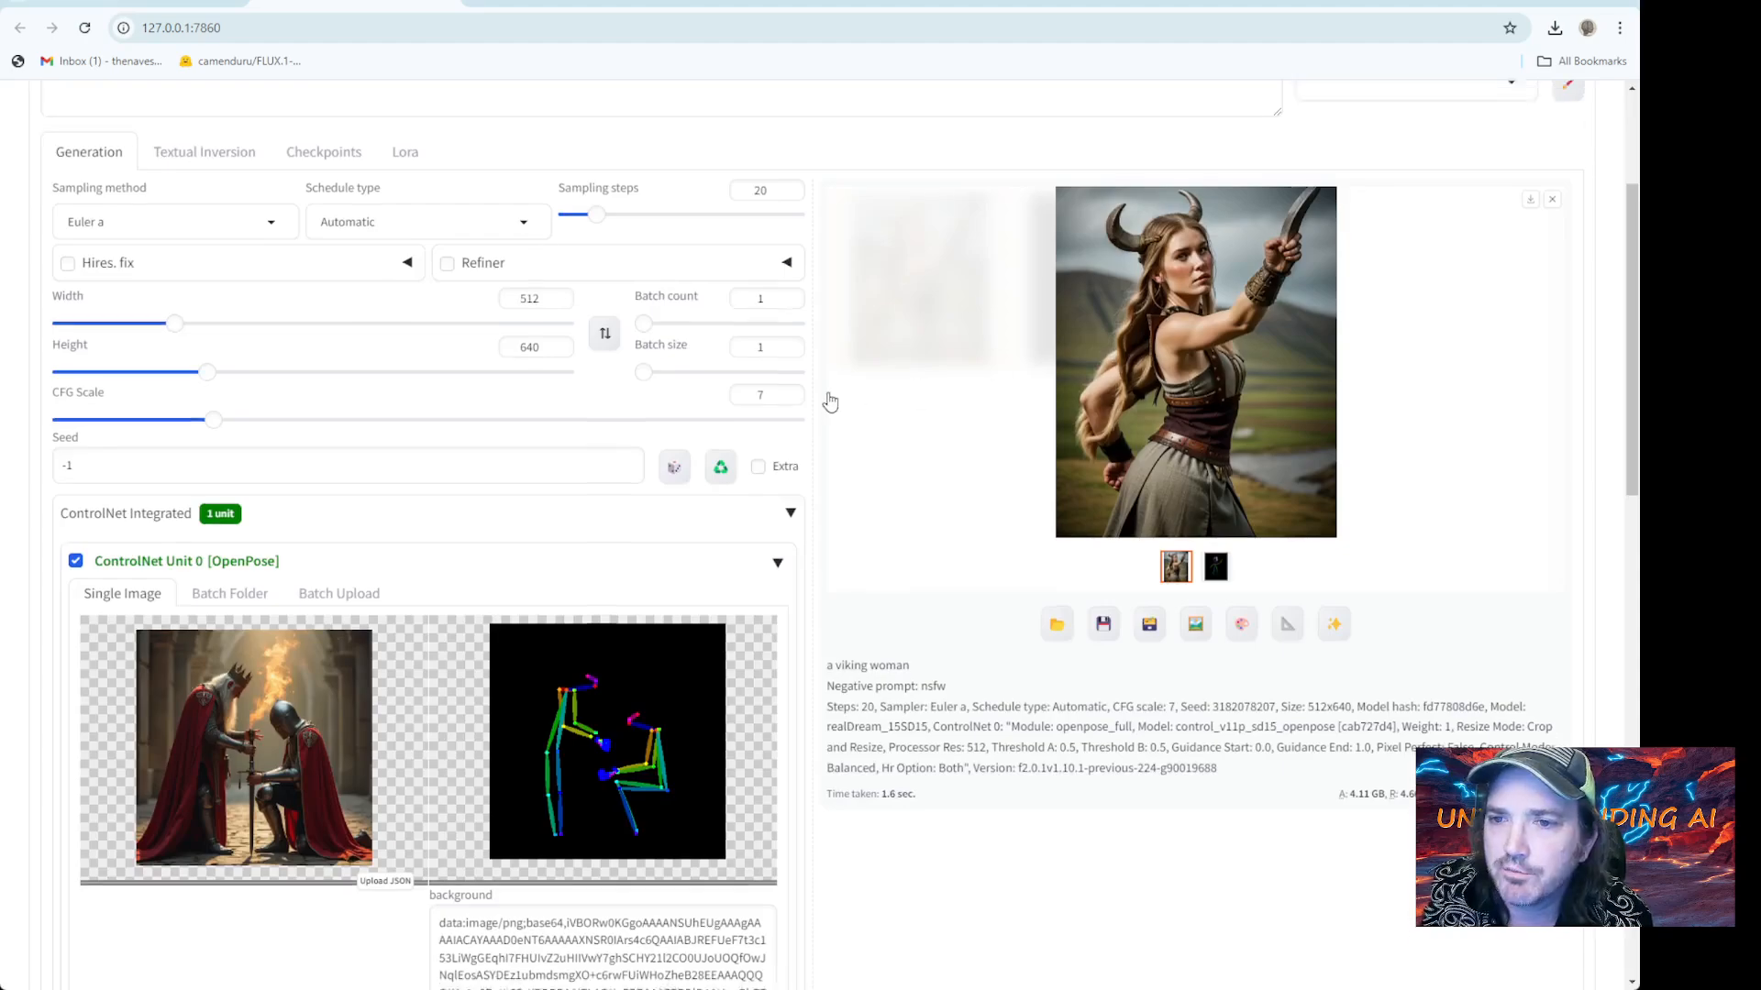
Replace the prompt with "a man giving a flower to a woman who is sitting down" and generate an image
left_click_drag(206, 248, 16, 249)
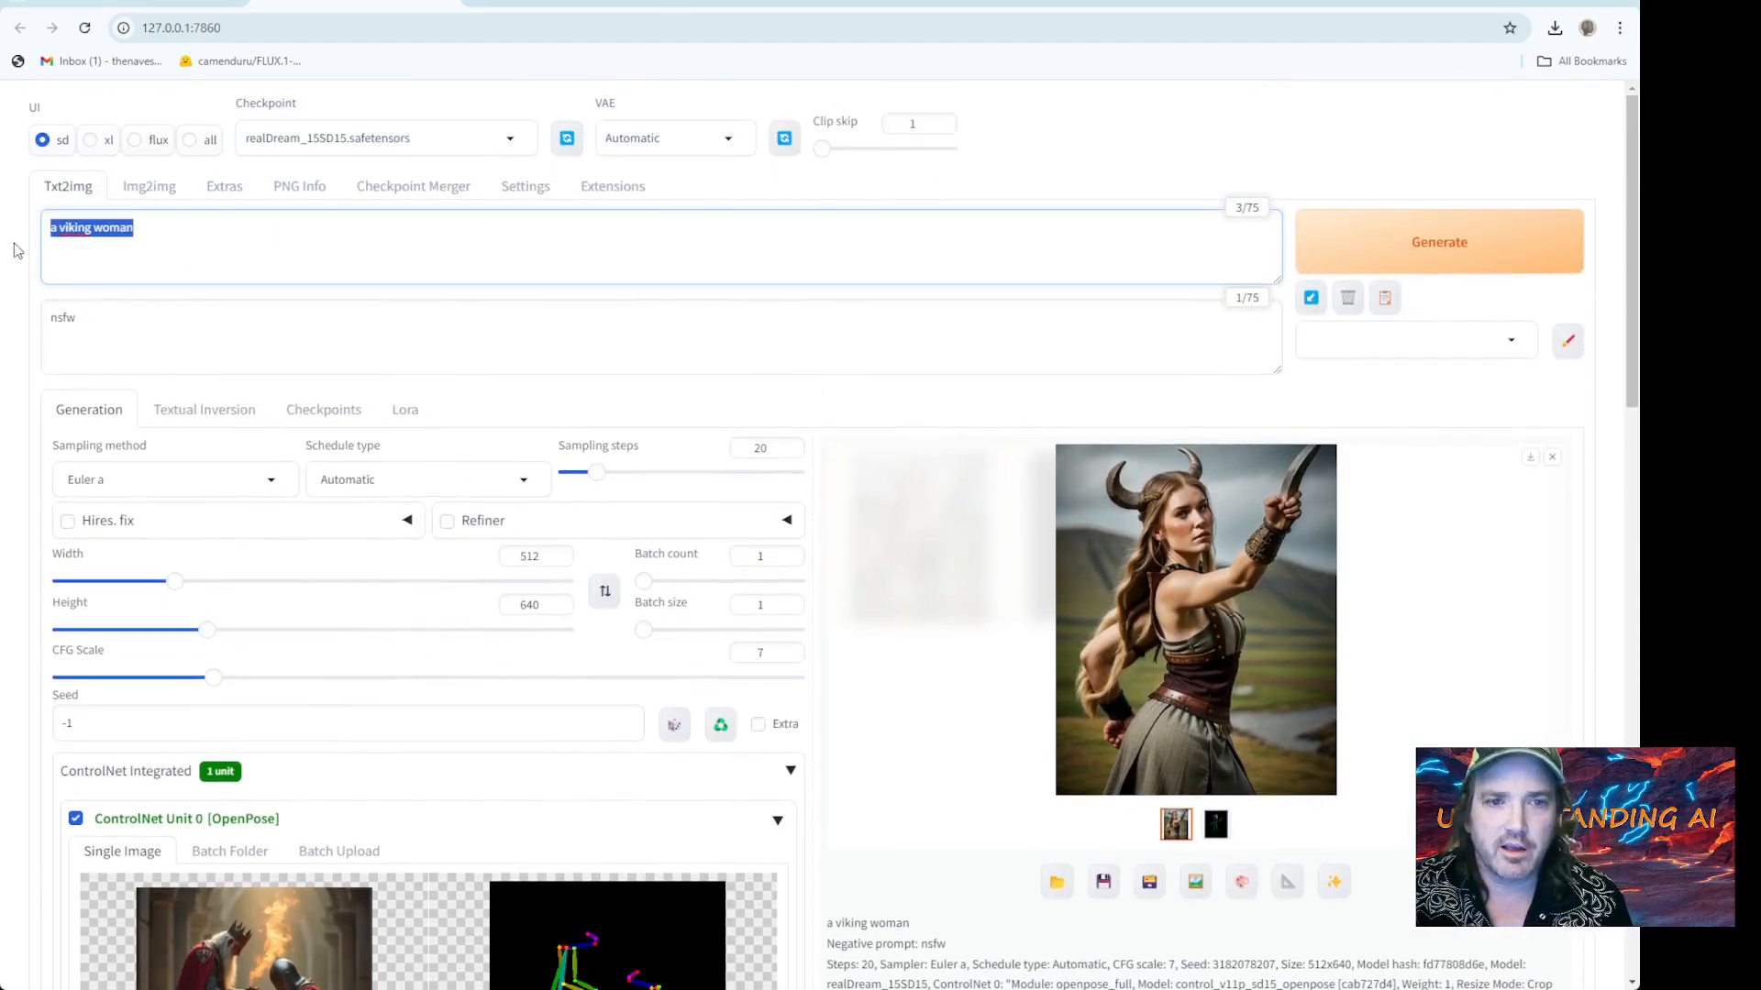
type("a man gi")
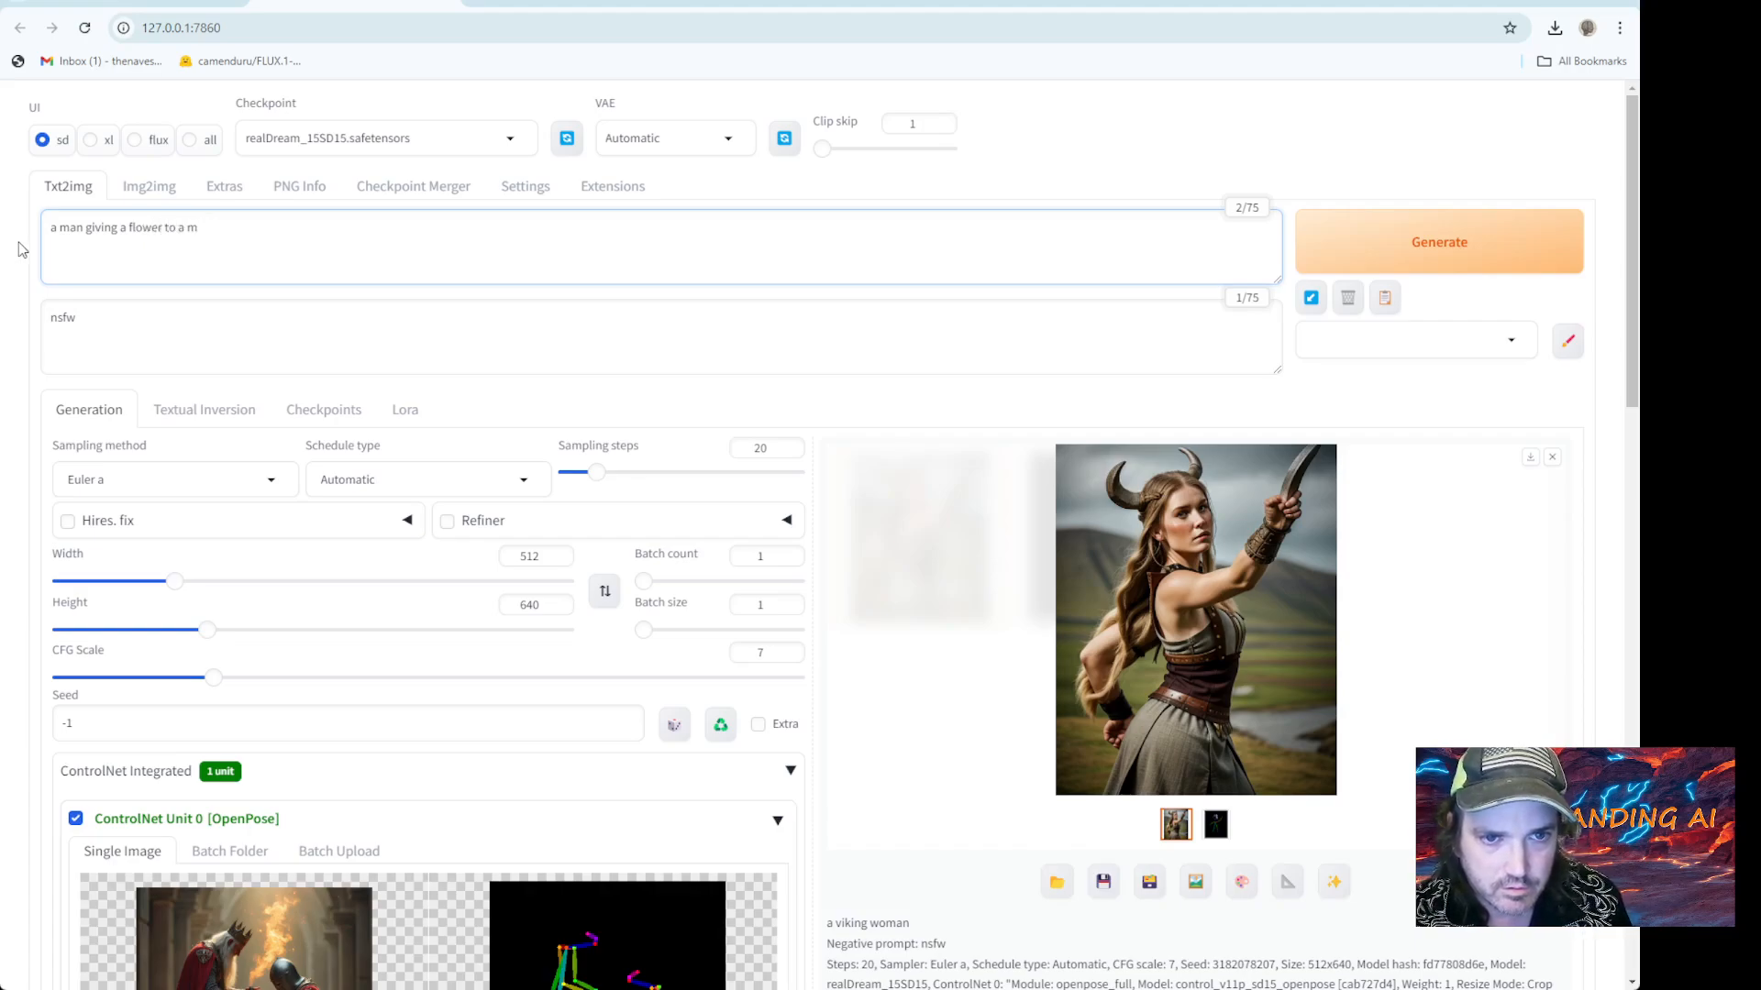
type("who ")
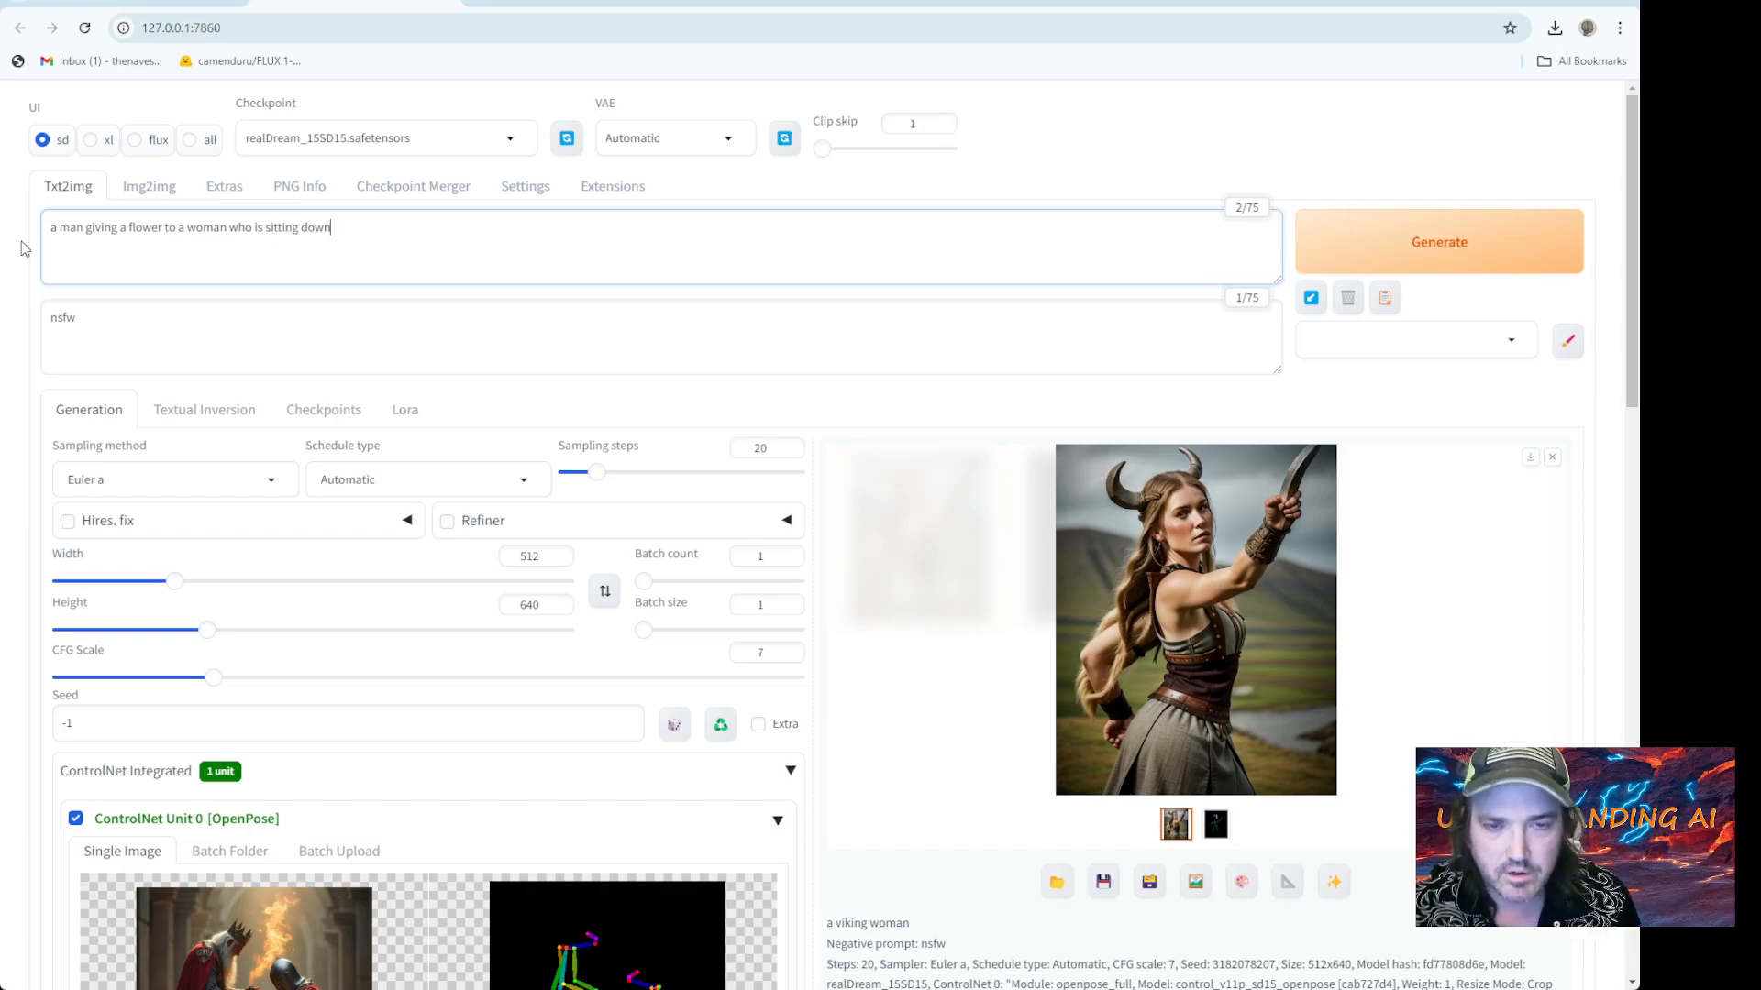
type("is sitting down")
left_click(1422, 240)
scroll(1422, 240, "down", 2)
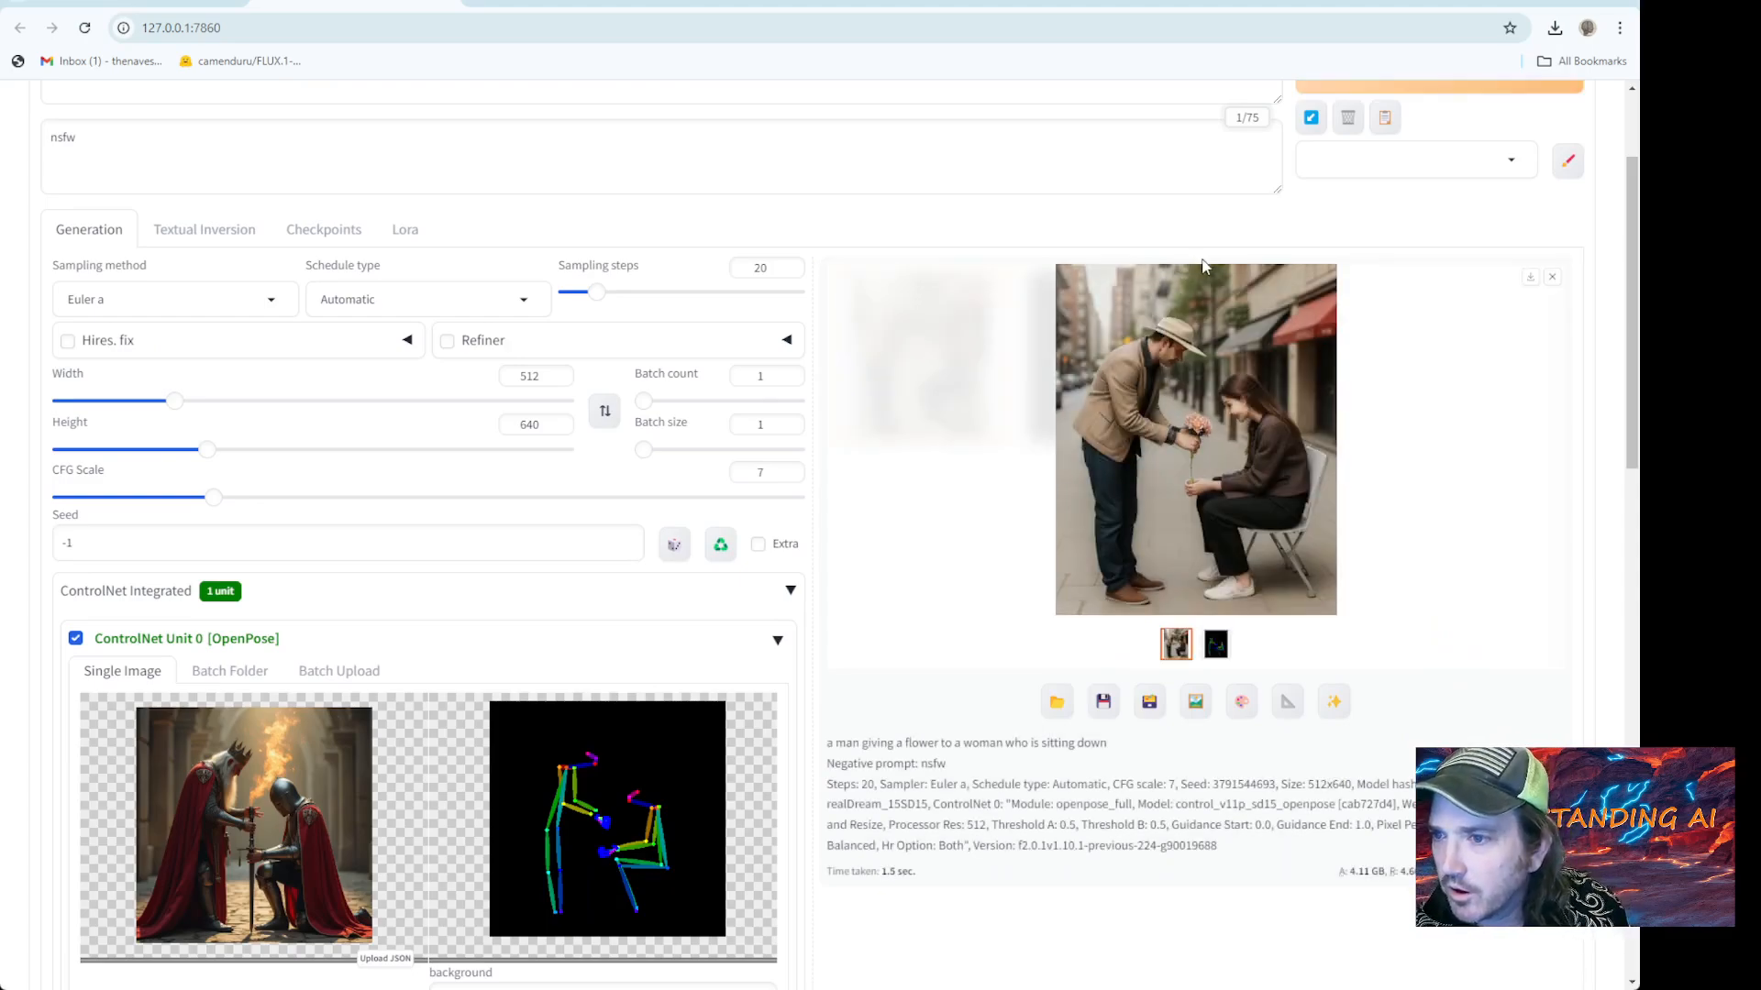
Open the two-person pose preview in the OpenPose editor and expand Person 1's keypoint list
scroll(929, 564, "down", 1)
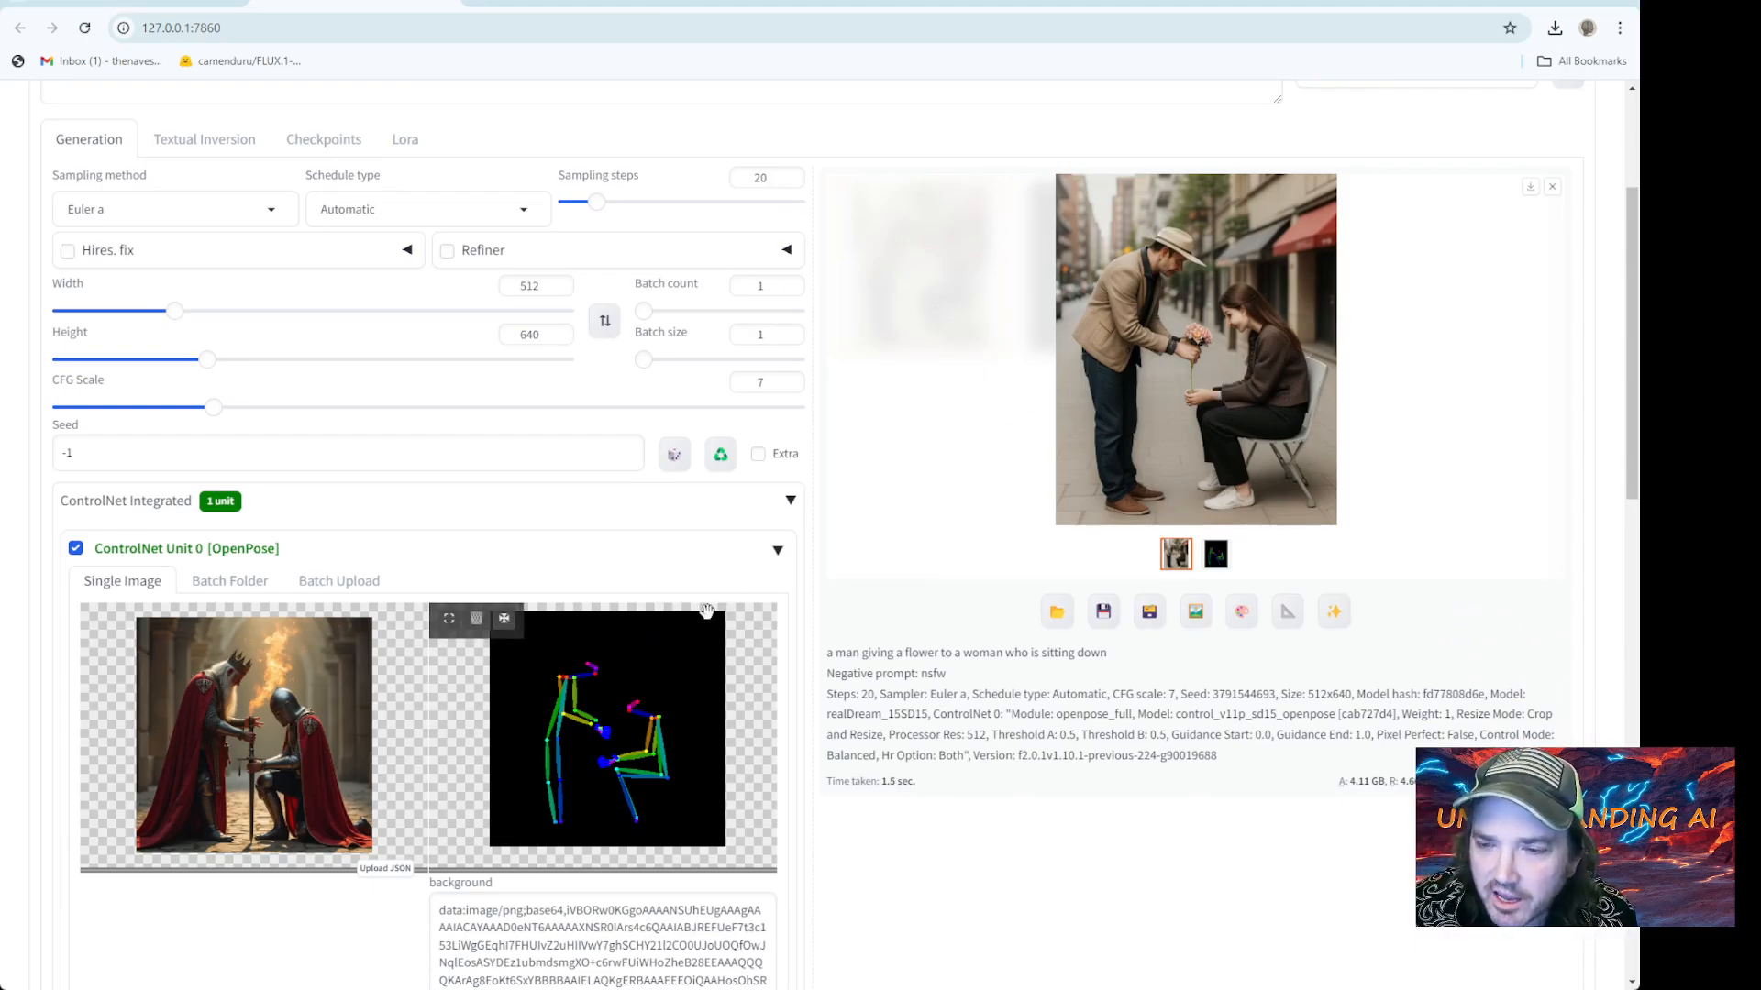
scroll(787, 797, "down", 8)
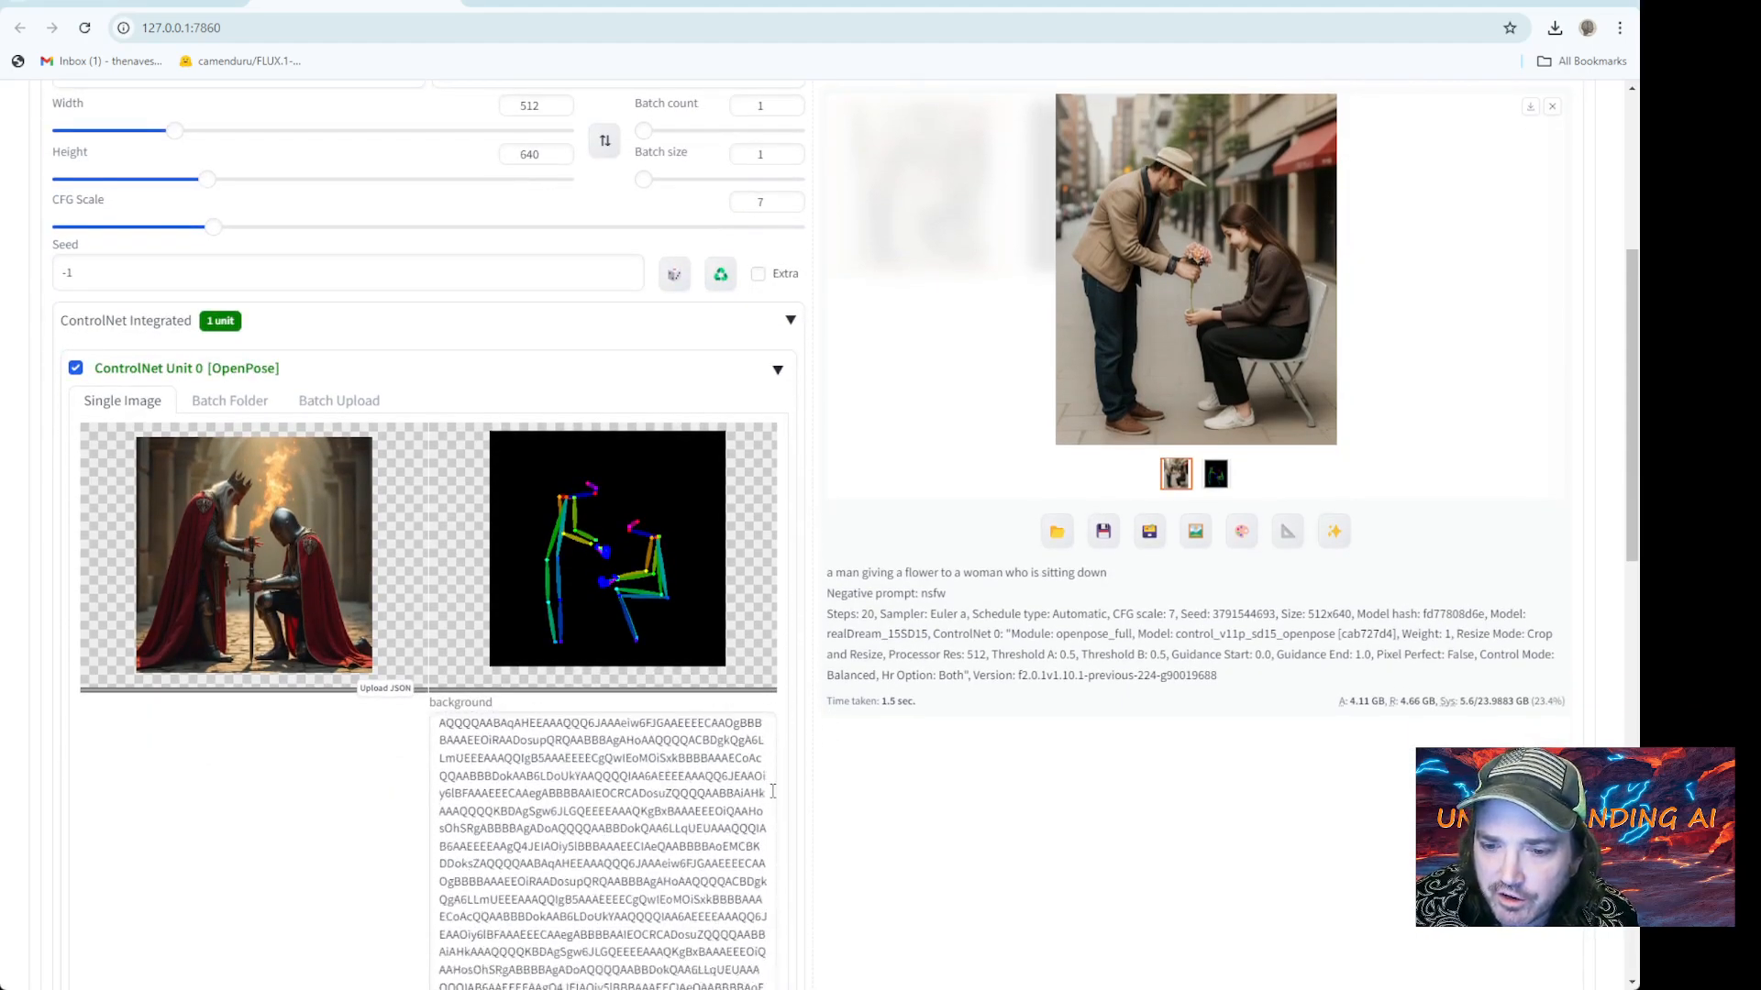
scroll(750, 871, "down", 3)
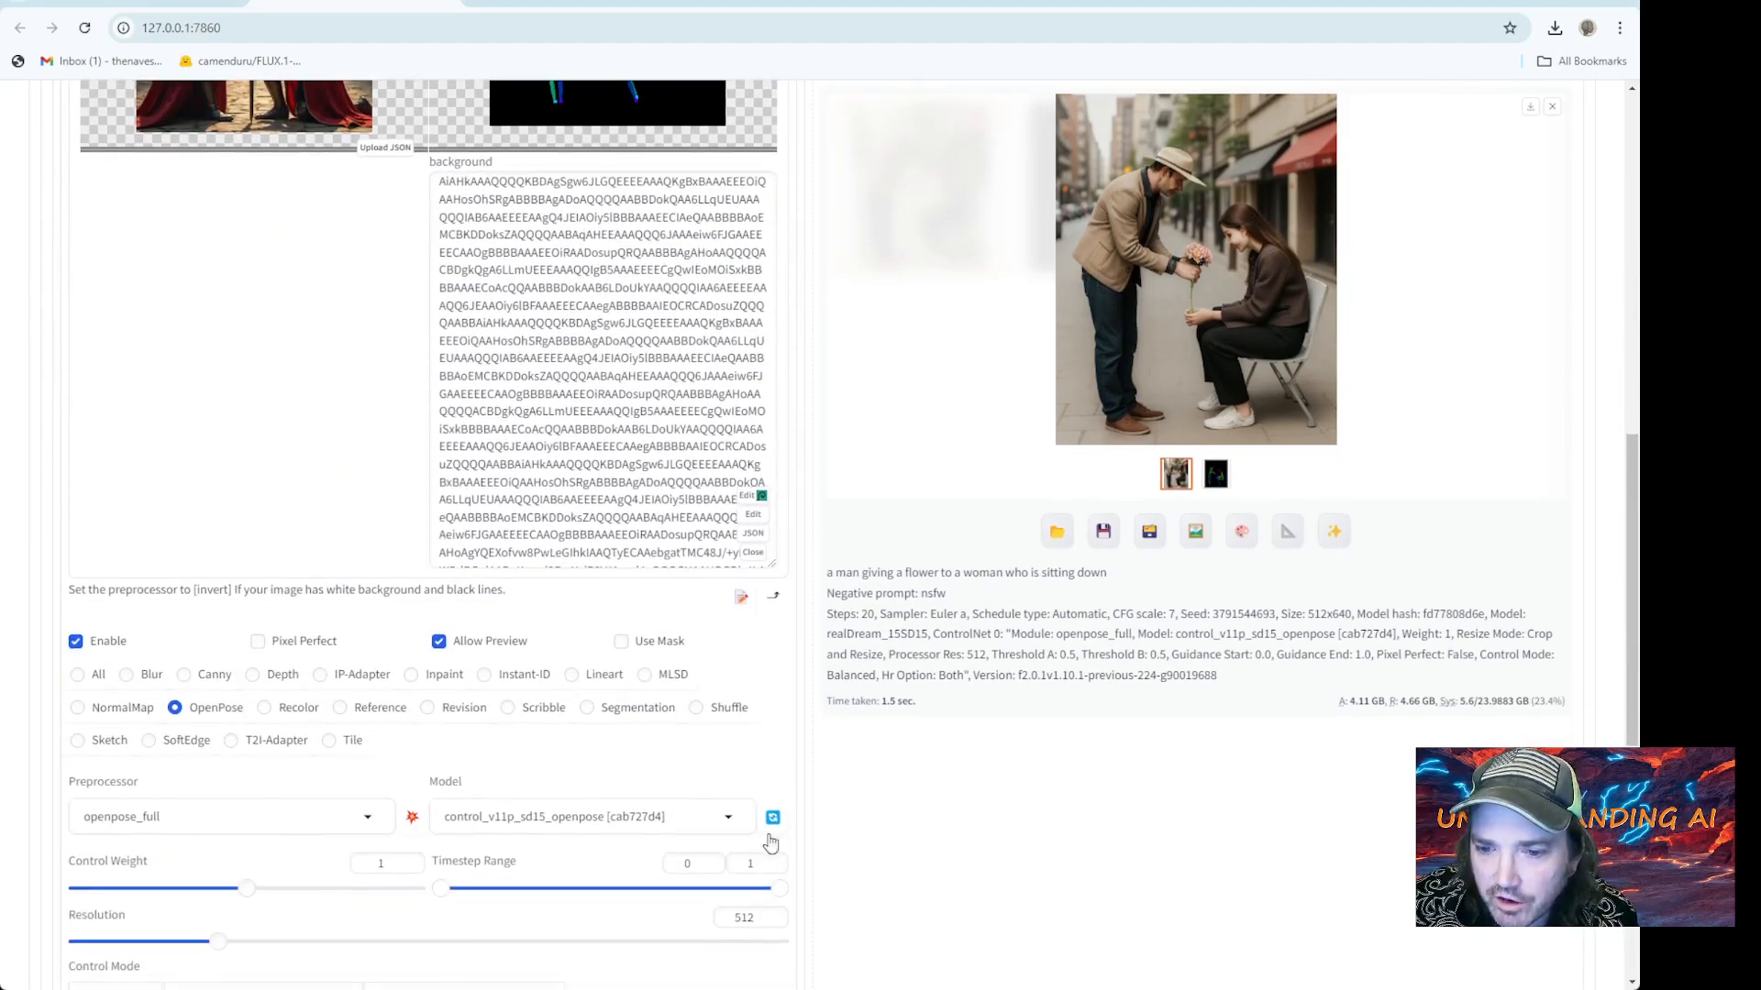
left_click(750, 518)
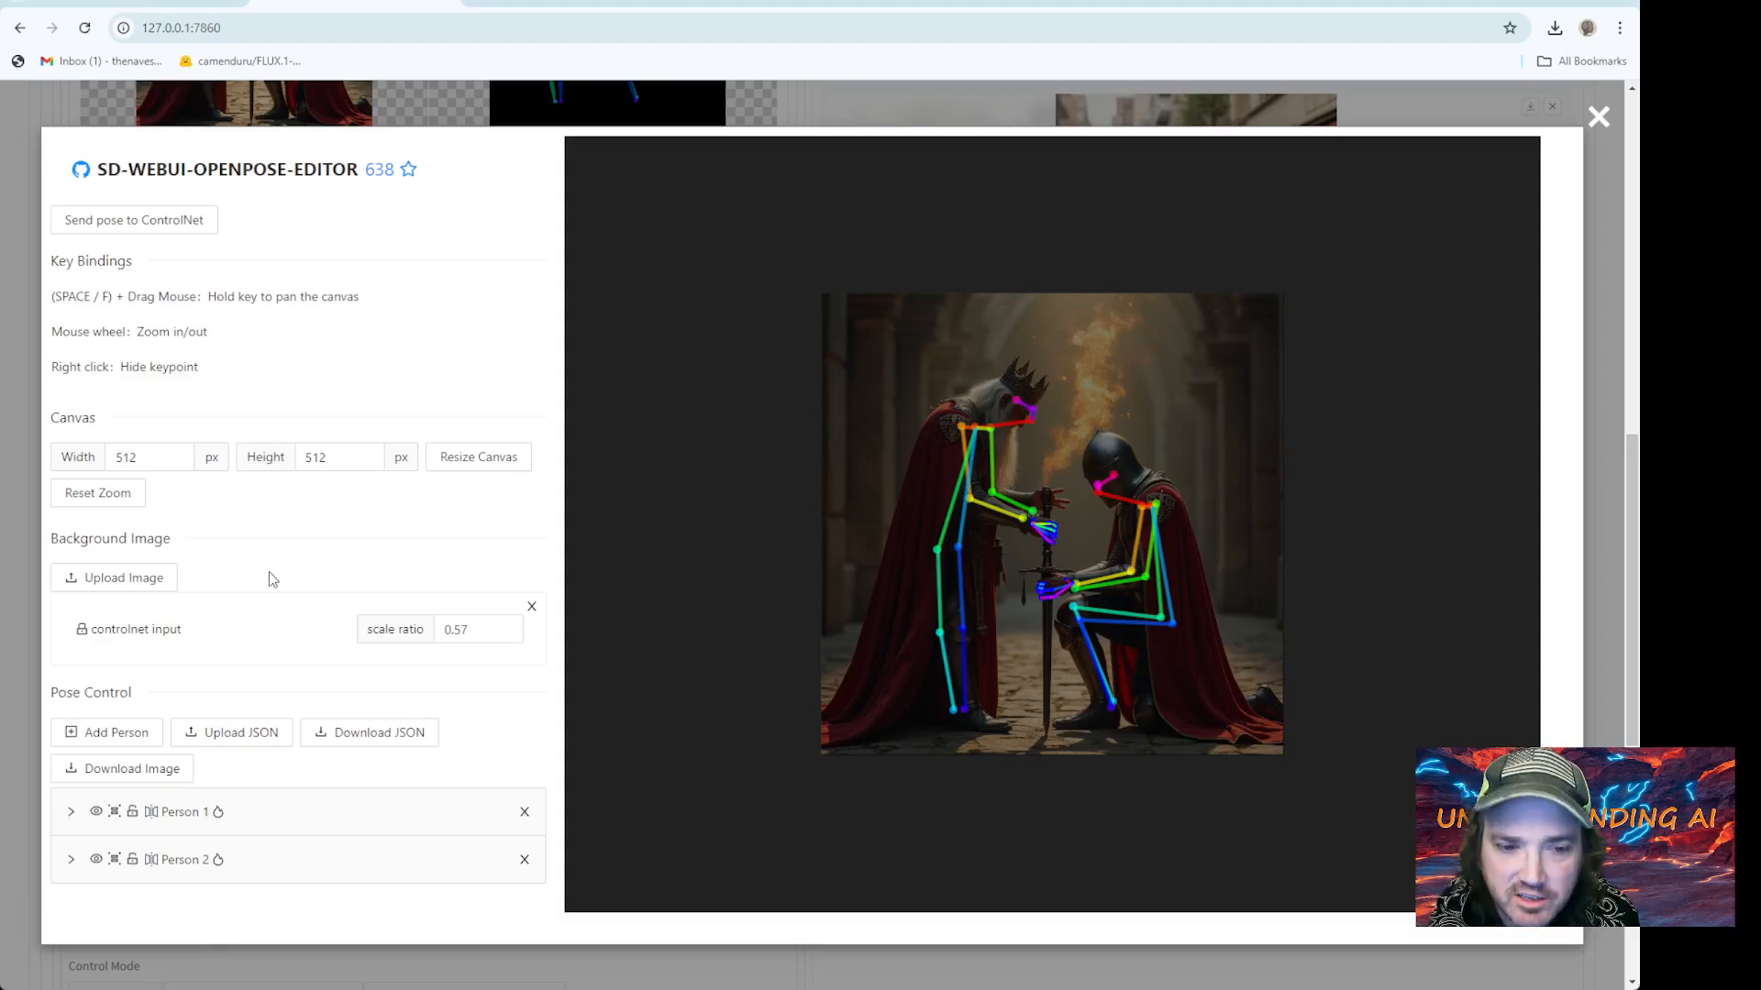
left_click(70, 815)
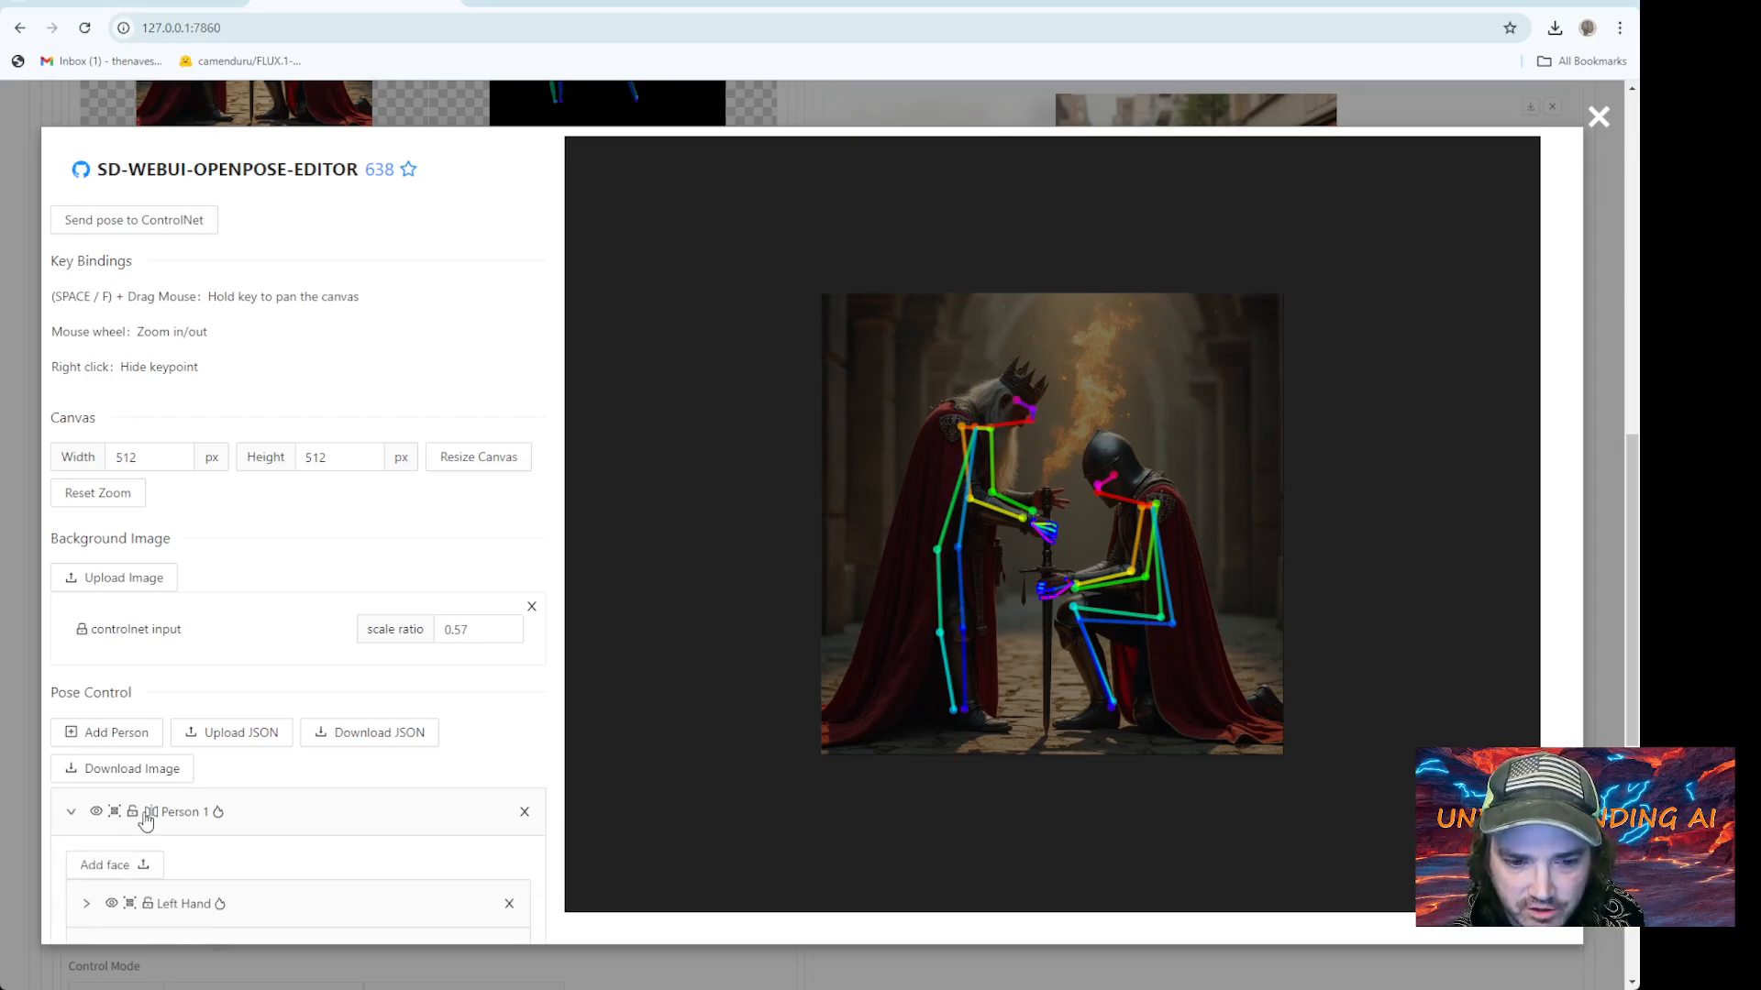
Hide and show Person 1's right_shoulder, right_elbow and left_elbow keypoints one at a time to identify them on the figure
scroll(139, 818, "down", 4)
scroll(168, 778, "down", 1)
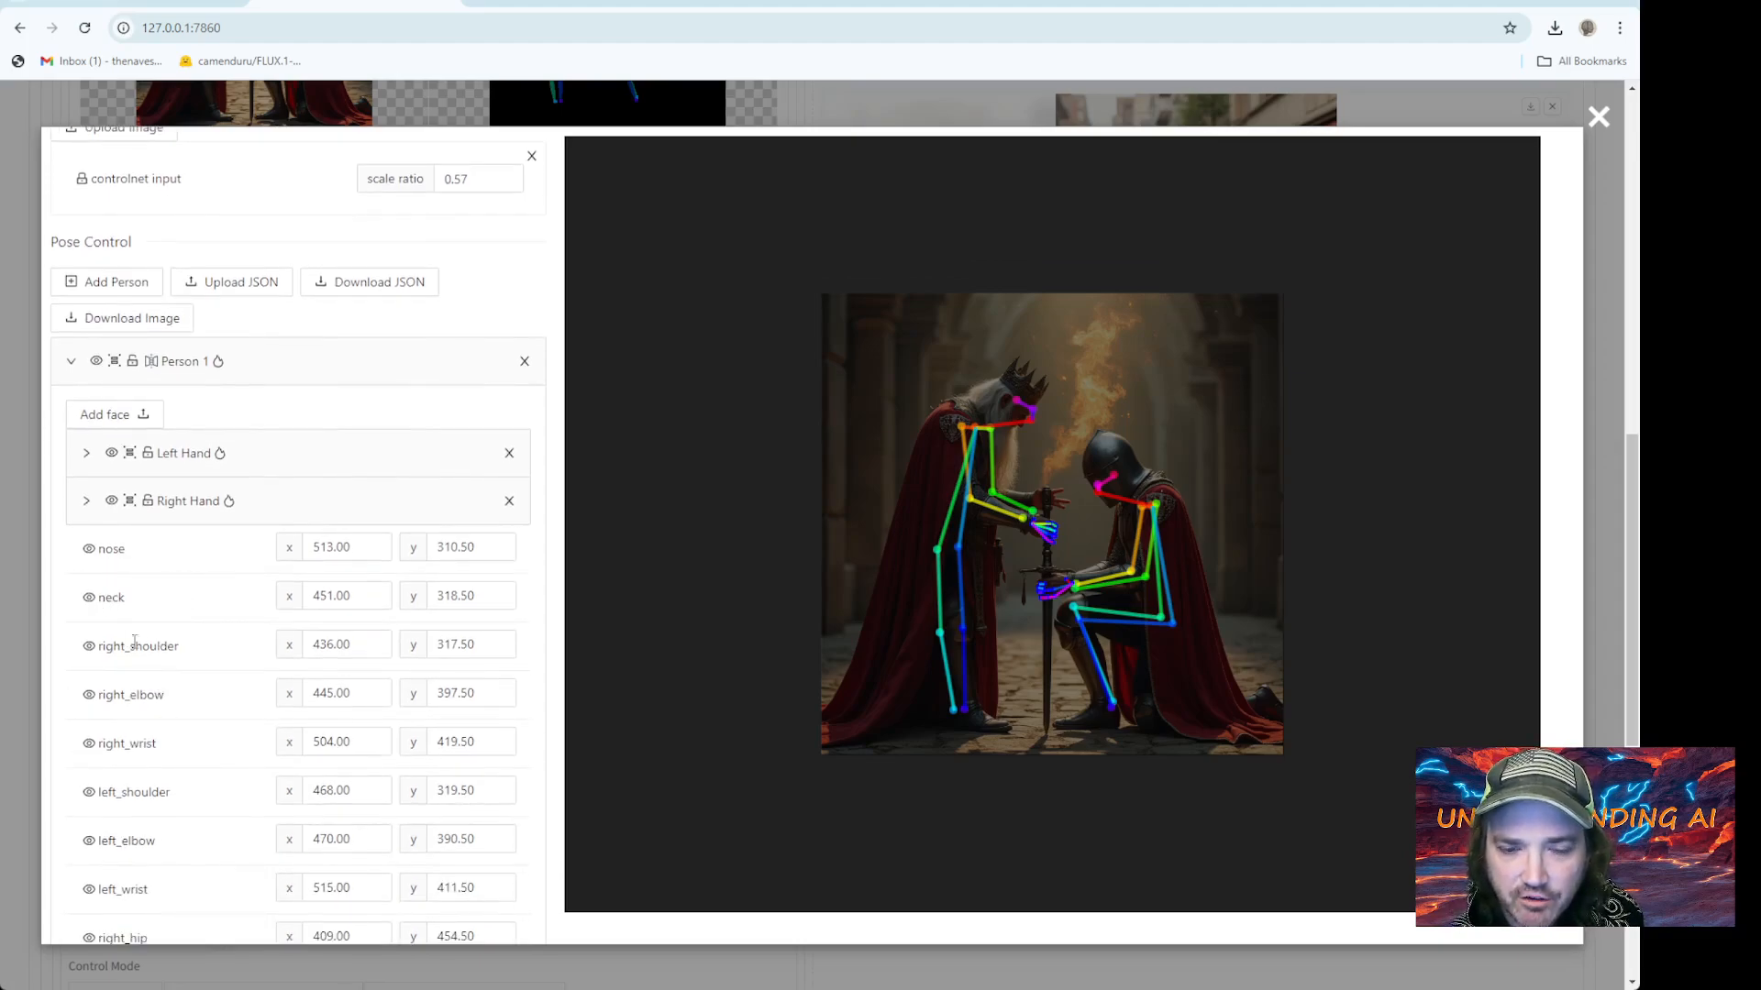
left_click(88, 648)
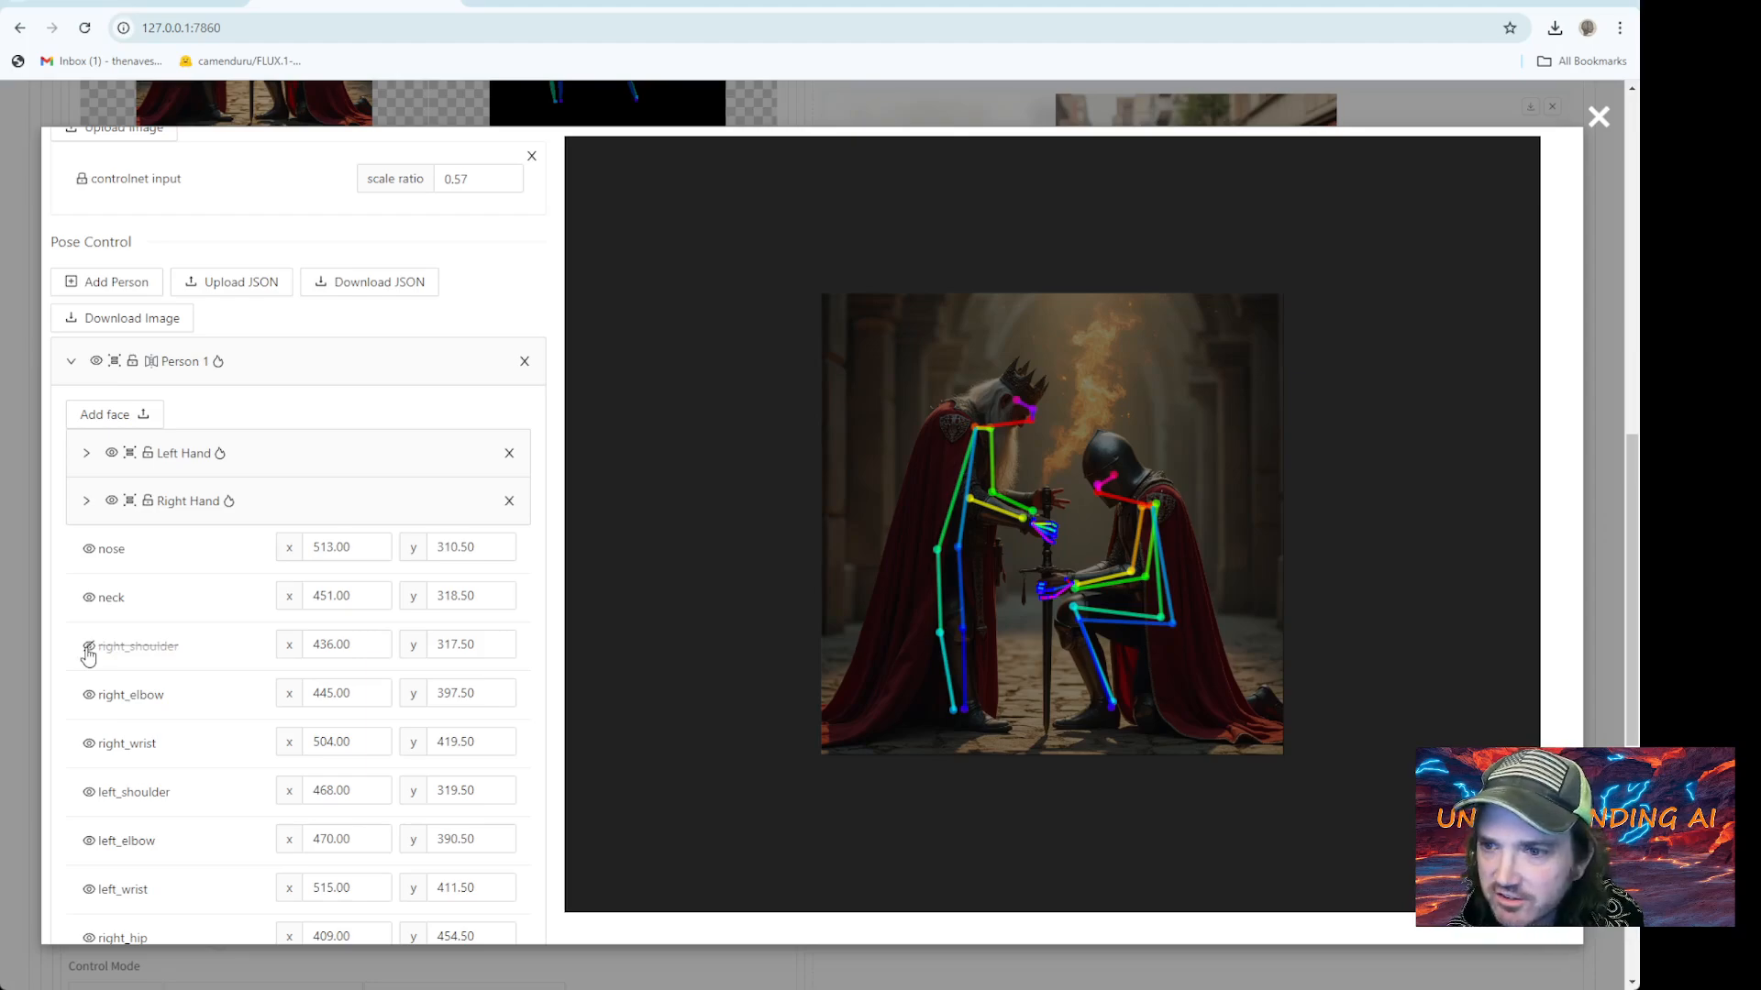
left_click(88, 648)
double_click(88, 648)
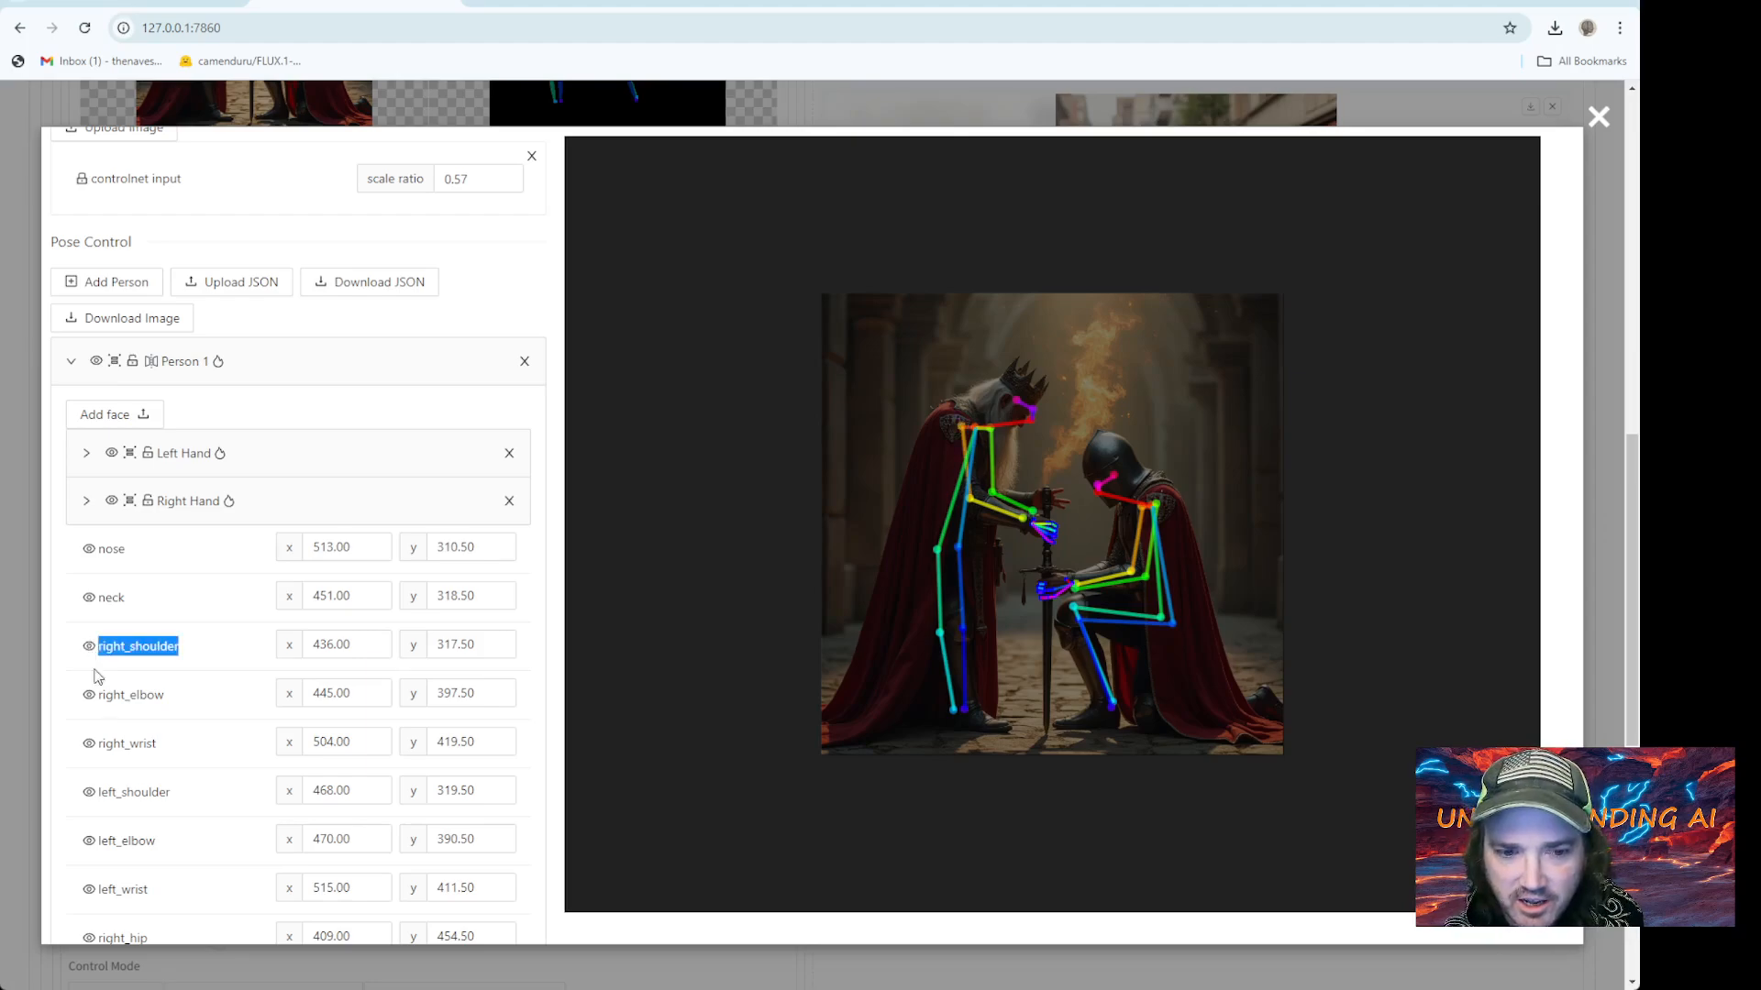
left_click(87, 699)
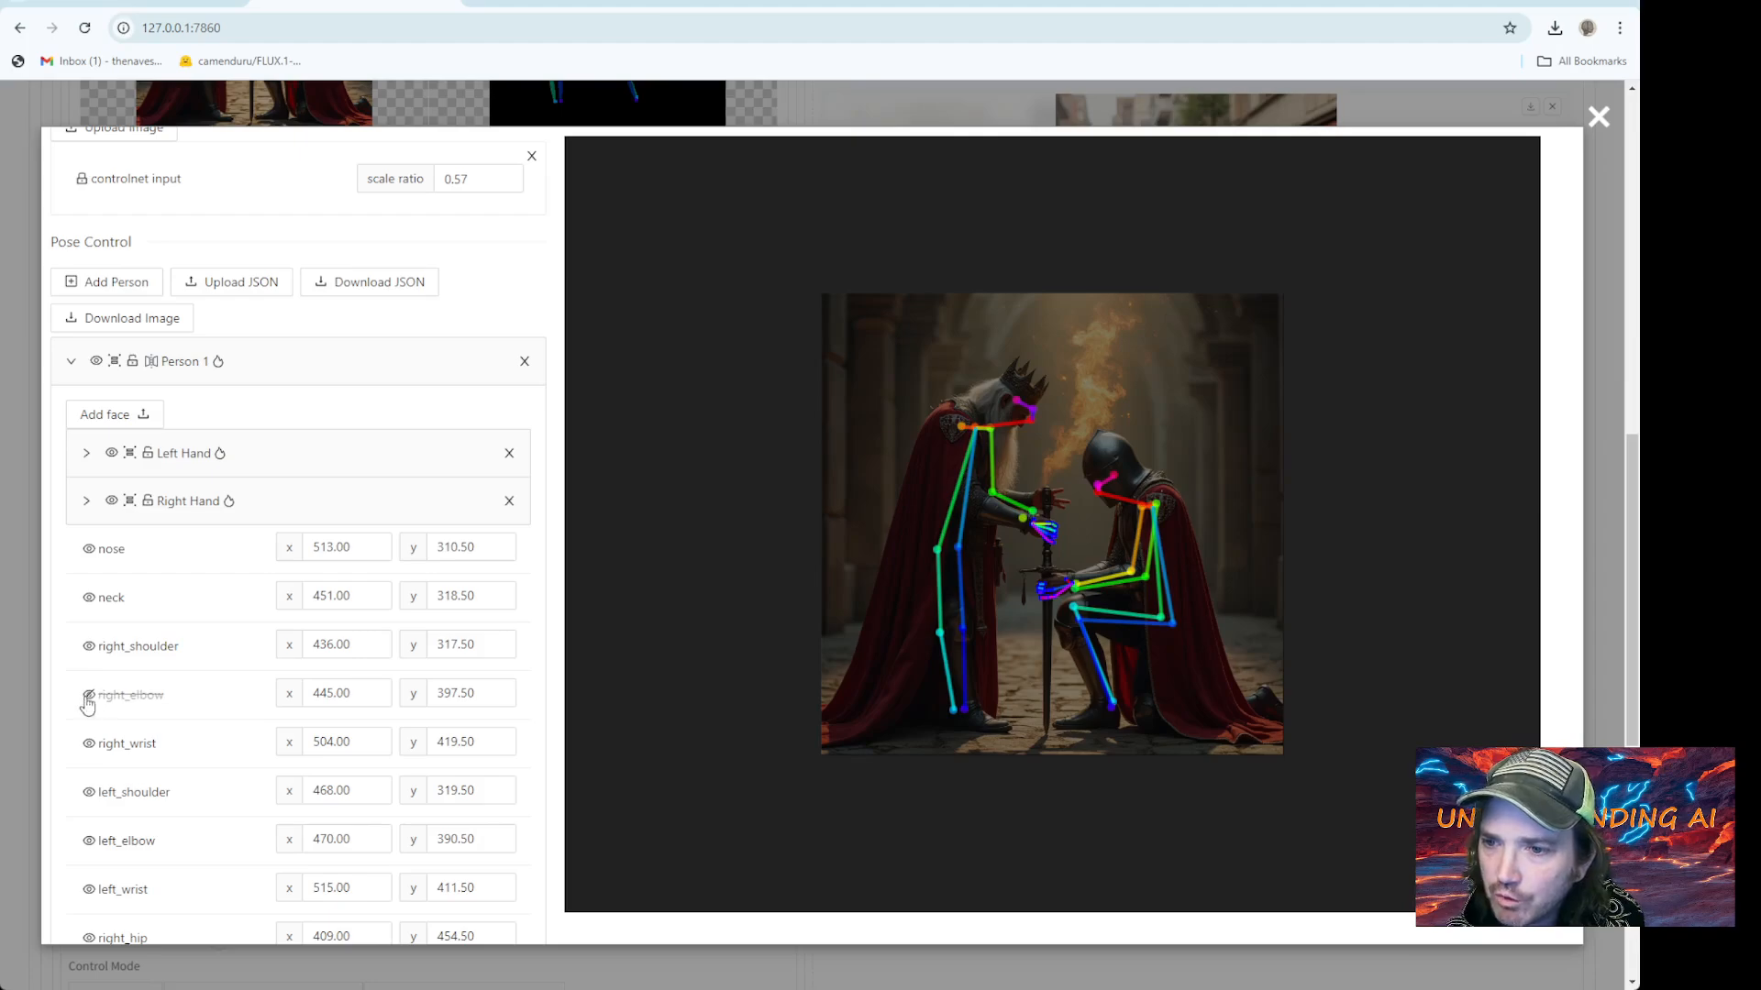
left_click(89, 699)
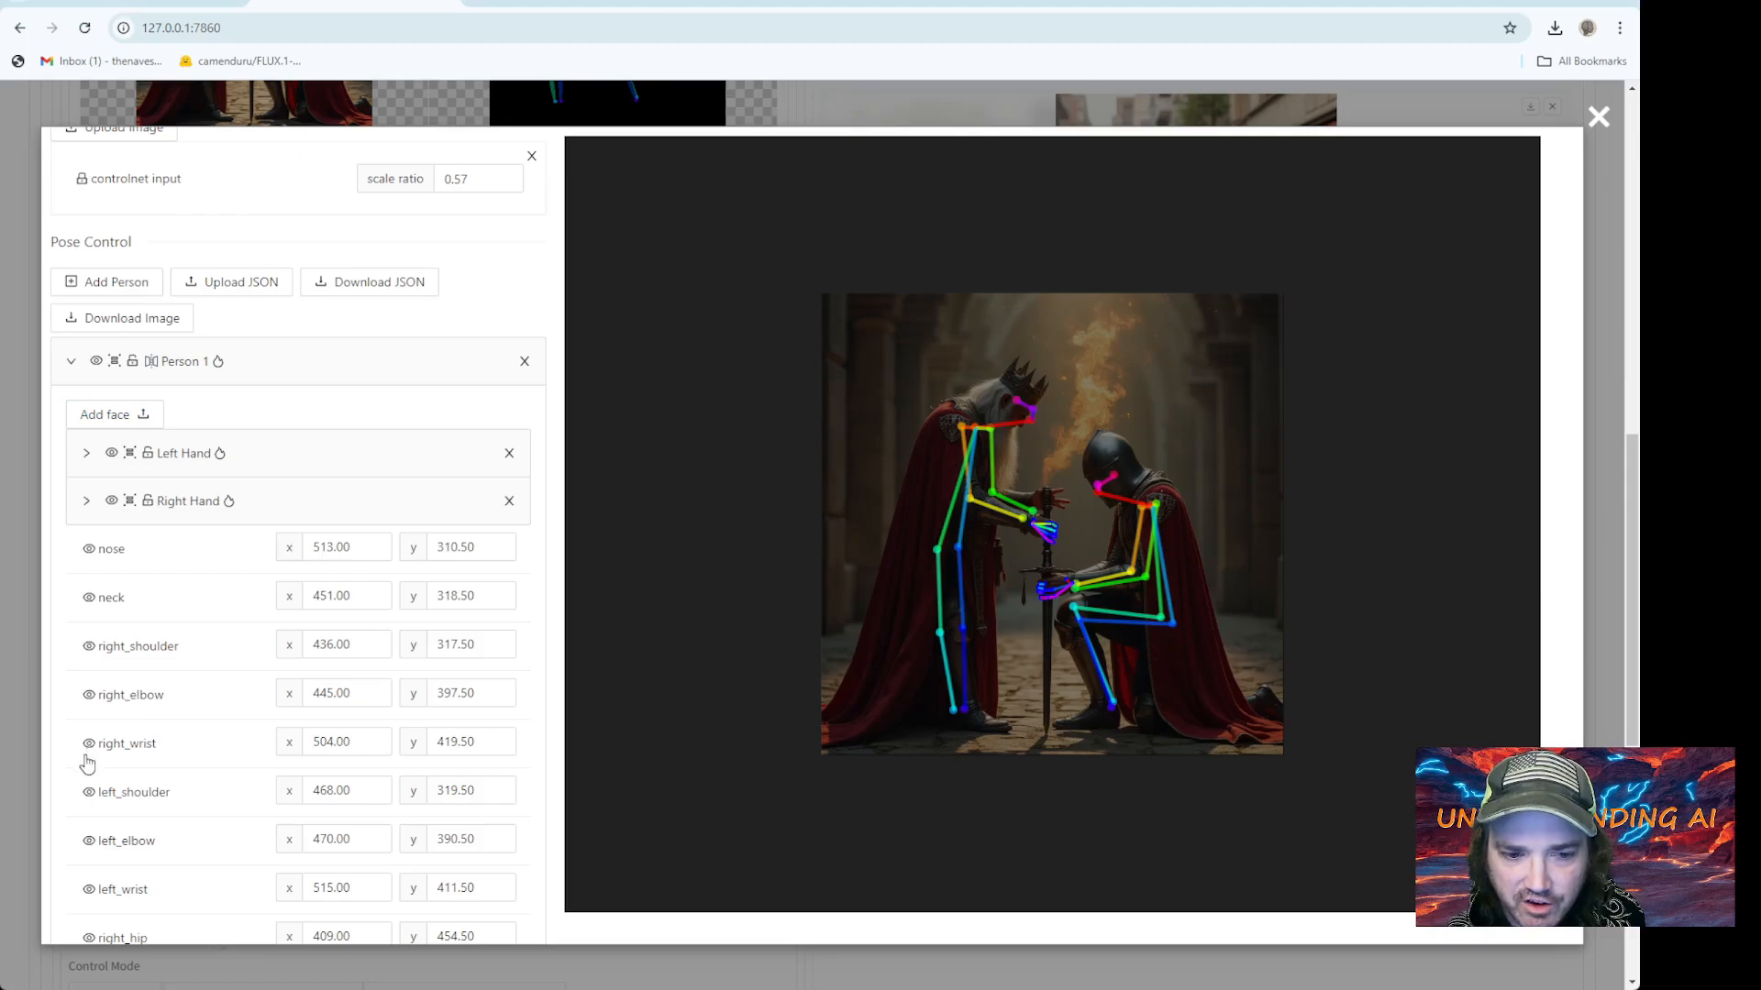
left_click(89, 842)
left_click(89, 841)
double_click(89, 842)
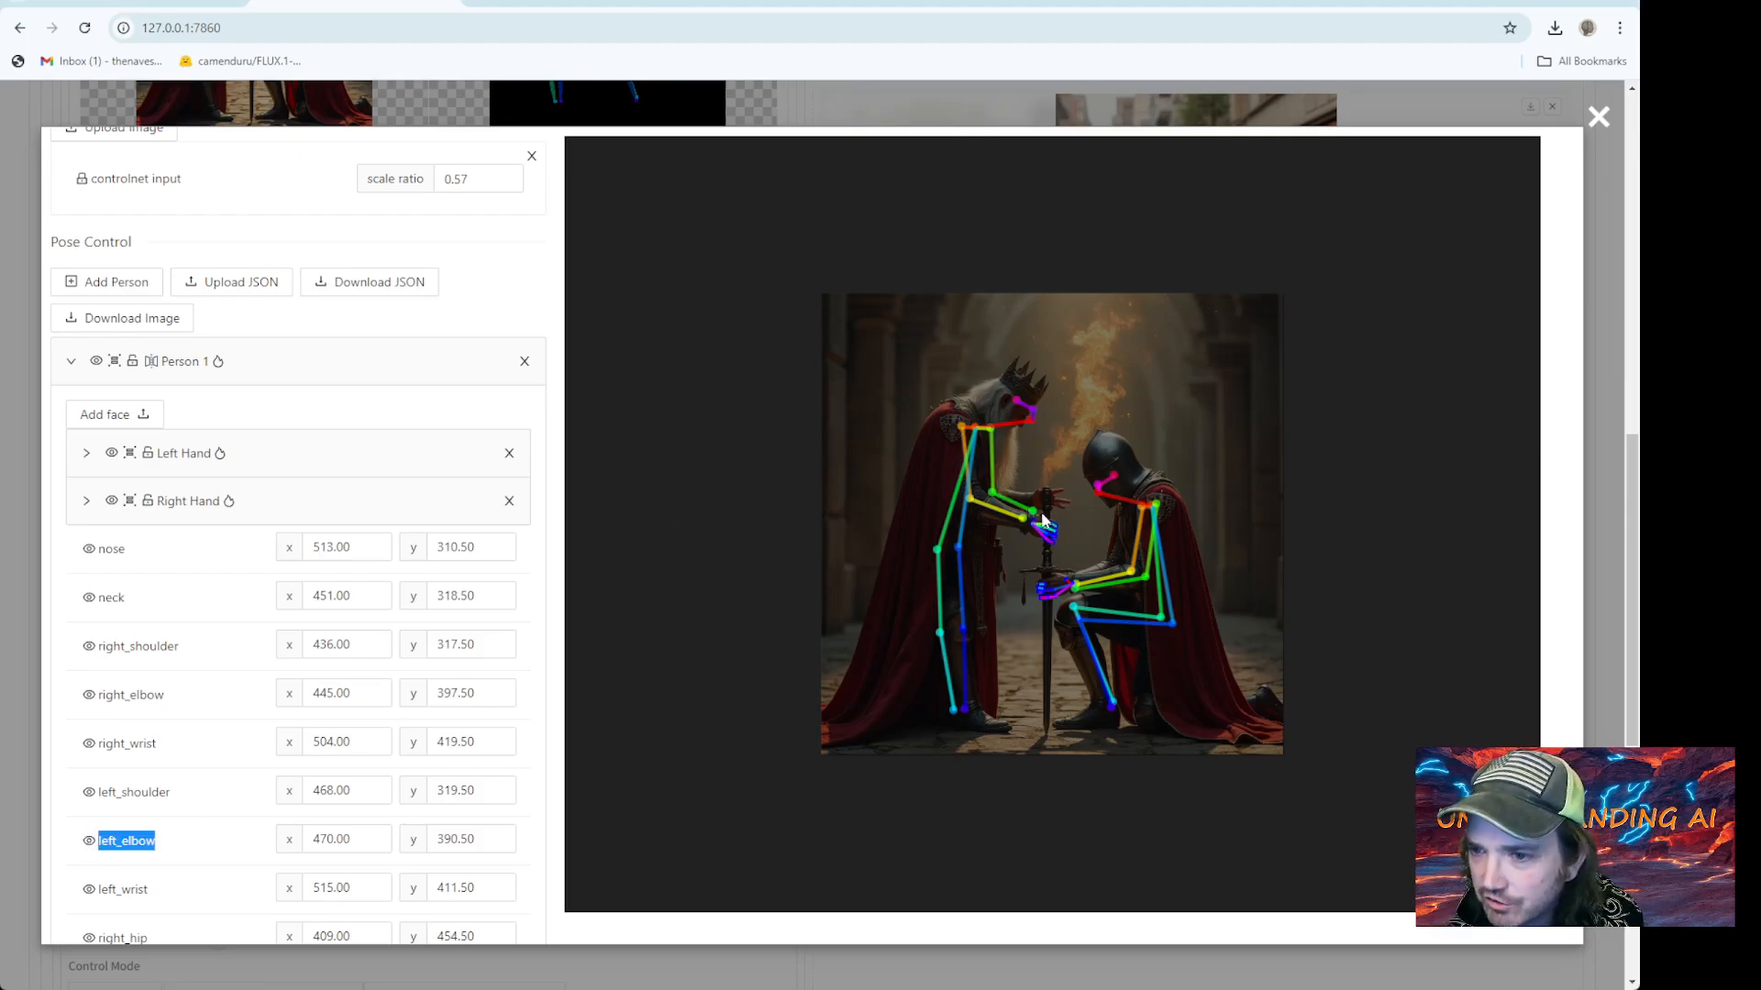
Repose the standing king: extend his left arm forward, raise his head, shift his right leg back and his left hip and knee forward
left_click_drag(992, 493, 1053, 493)
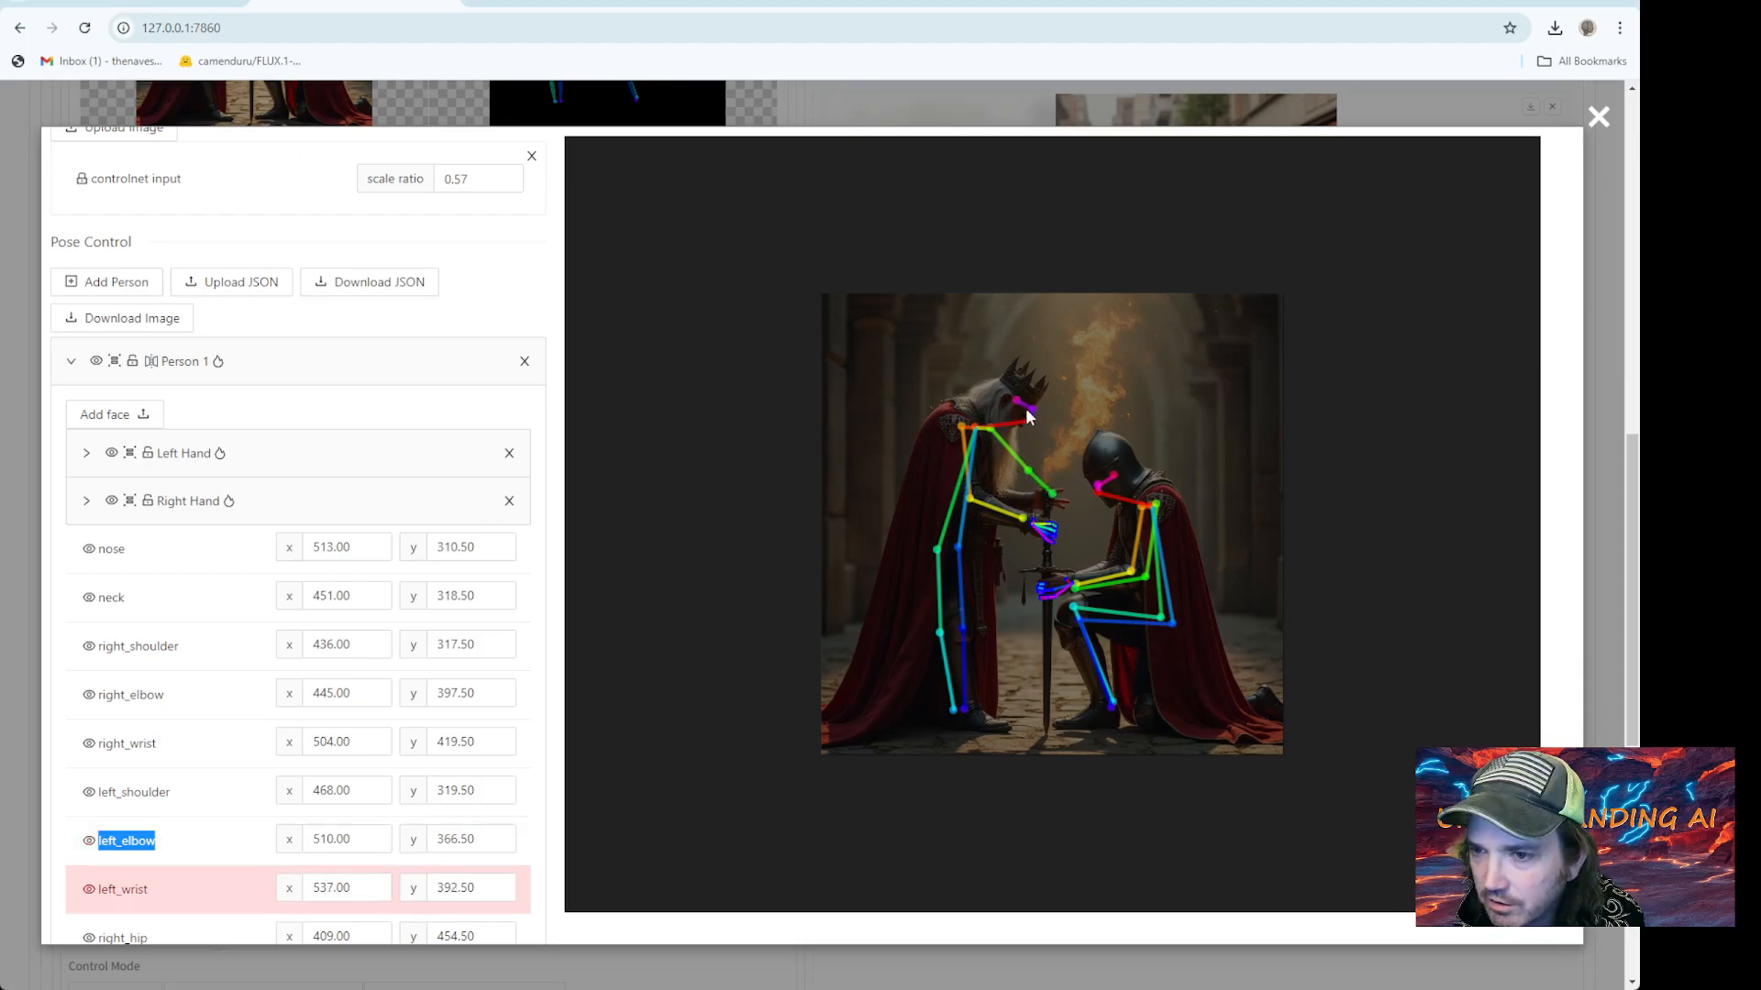
left_click(1004, 394)
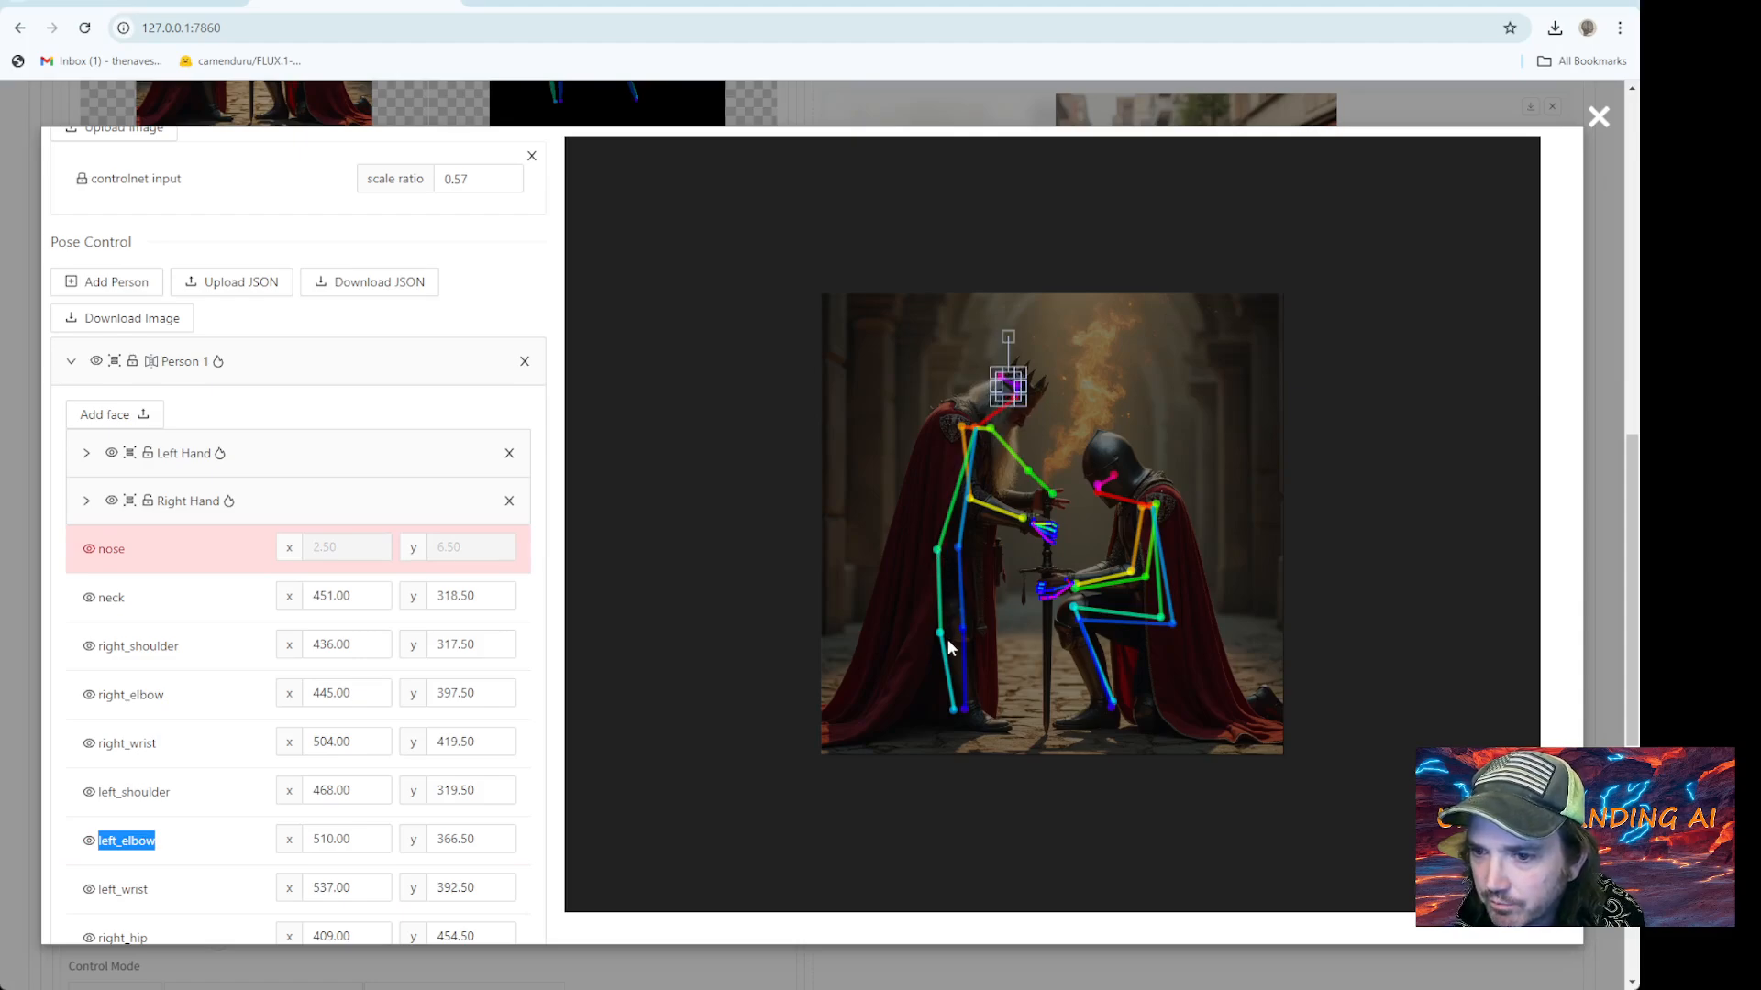
left_click_drag(940, 632, 899, 642)
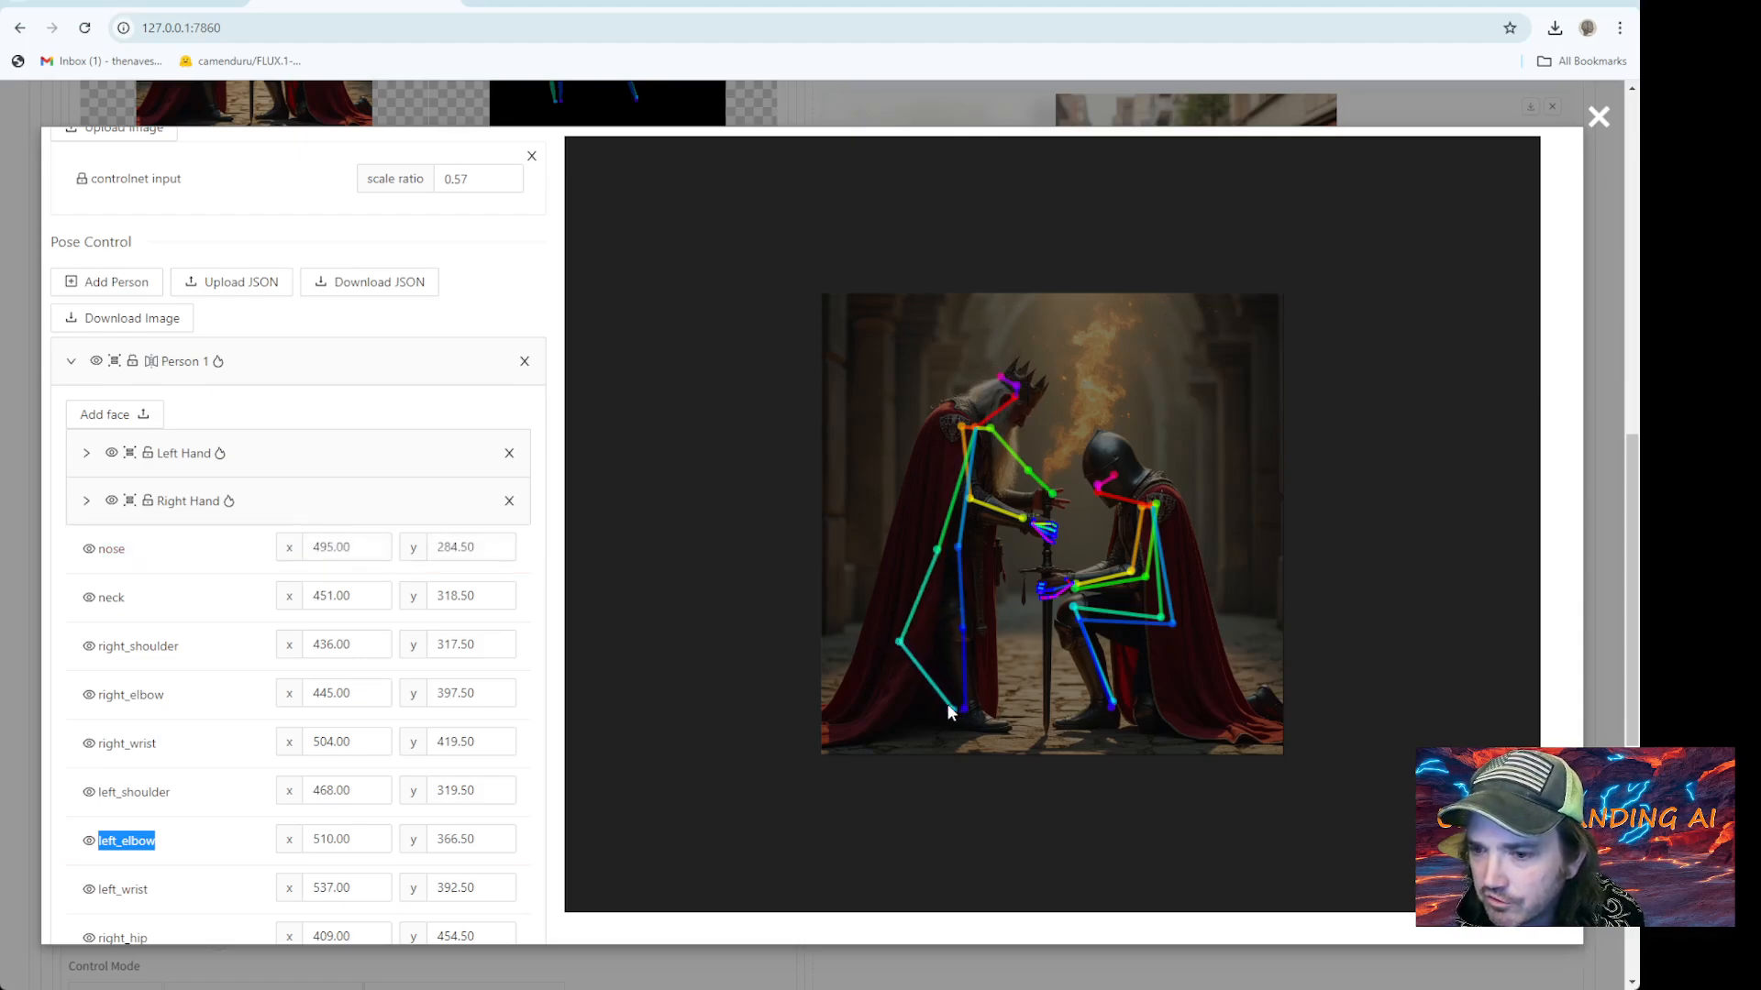
left_click_drag(952, 713, 880, 714)
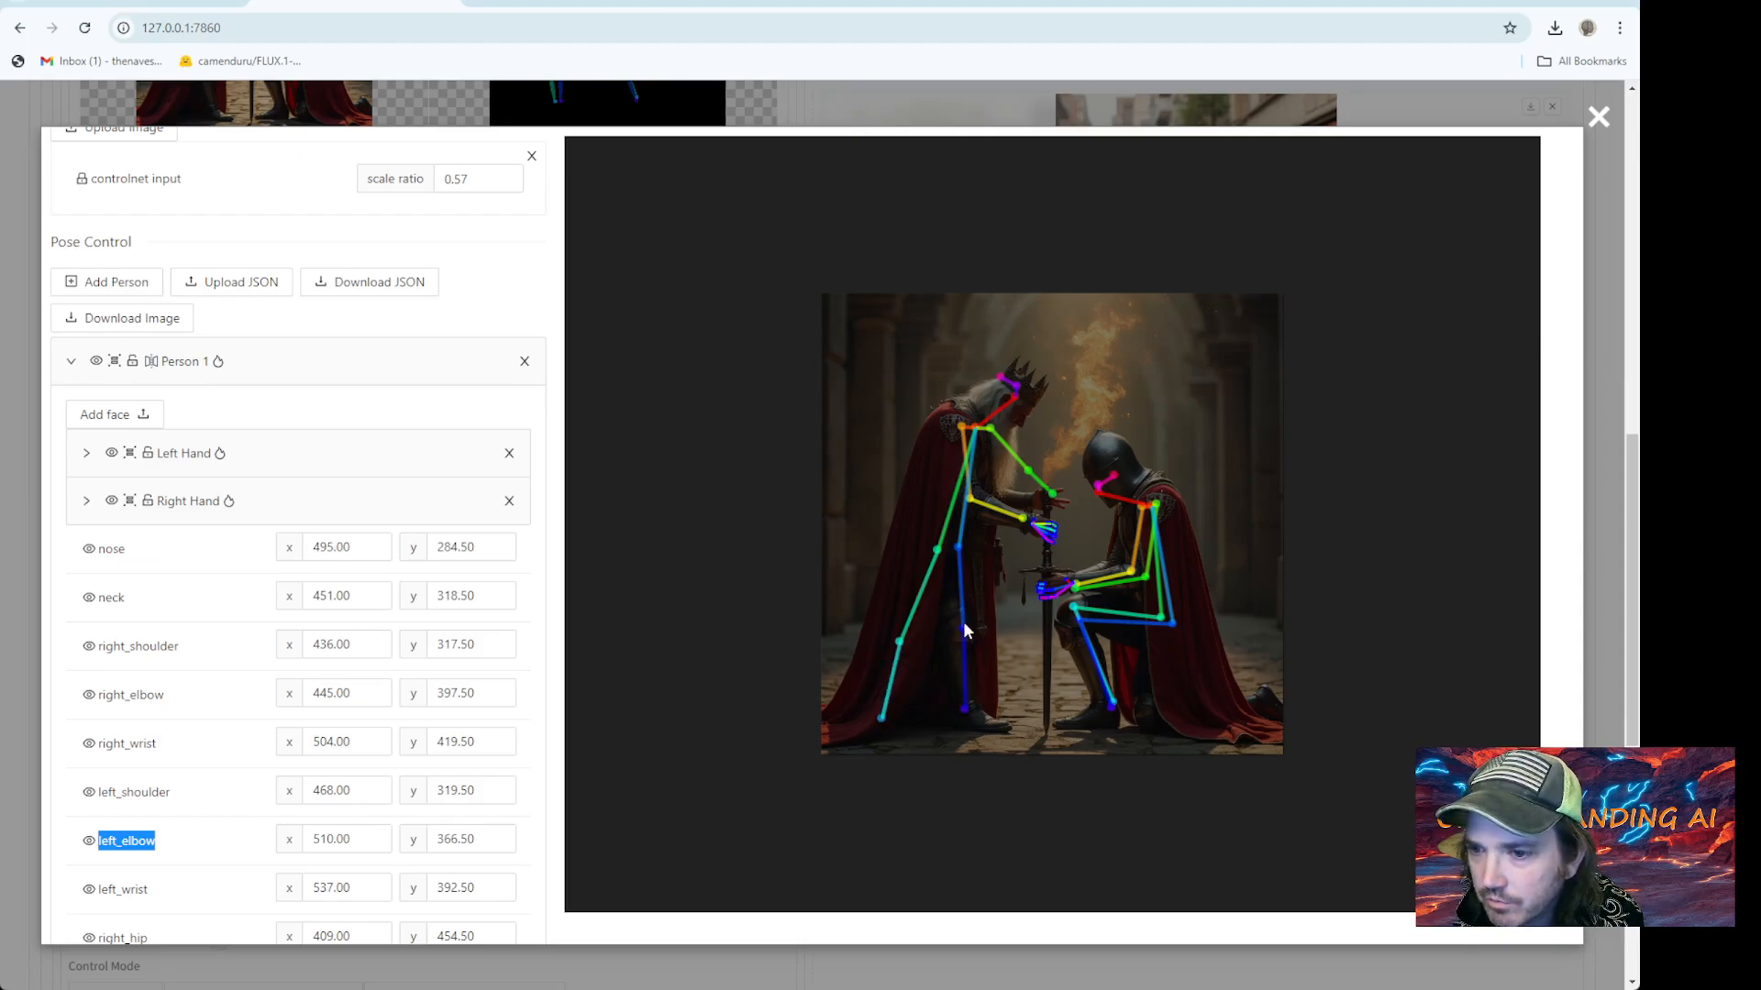
left_click_drag(962, 629, 977, 631)
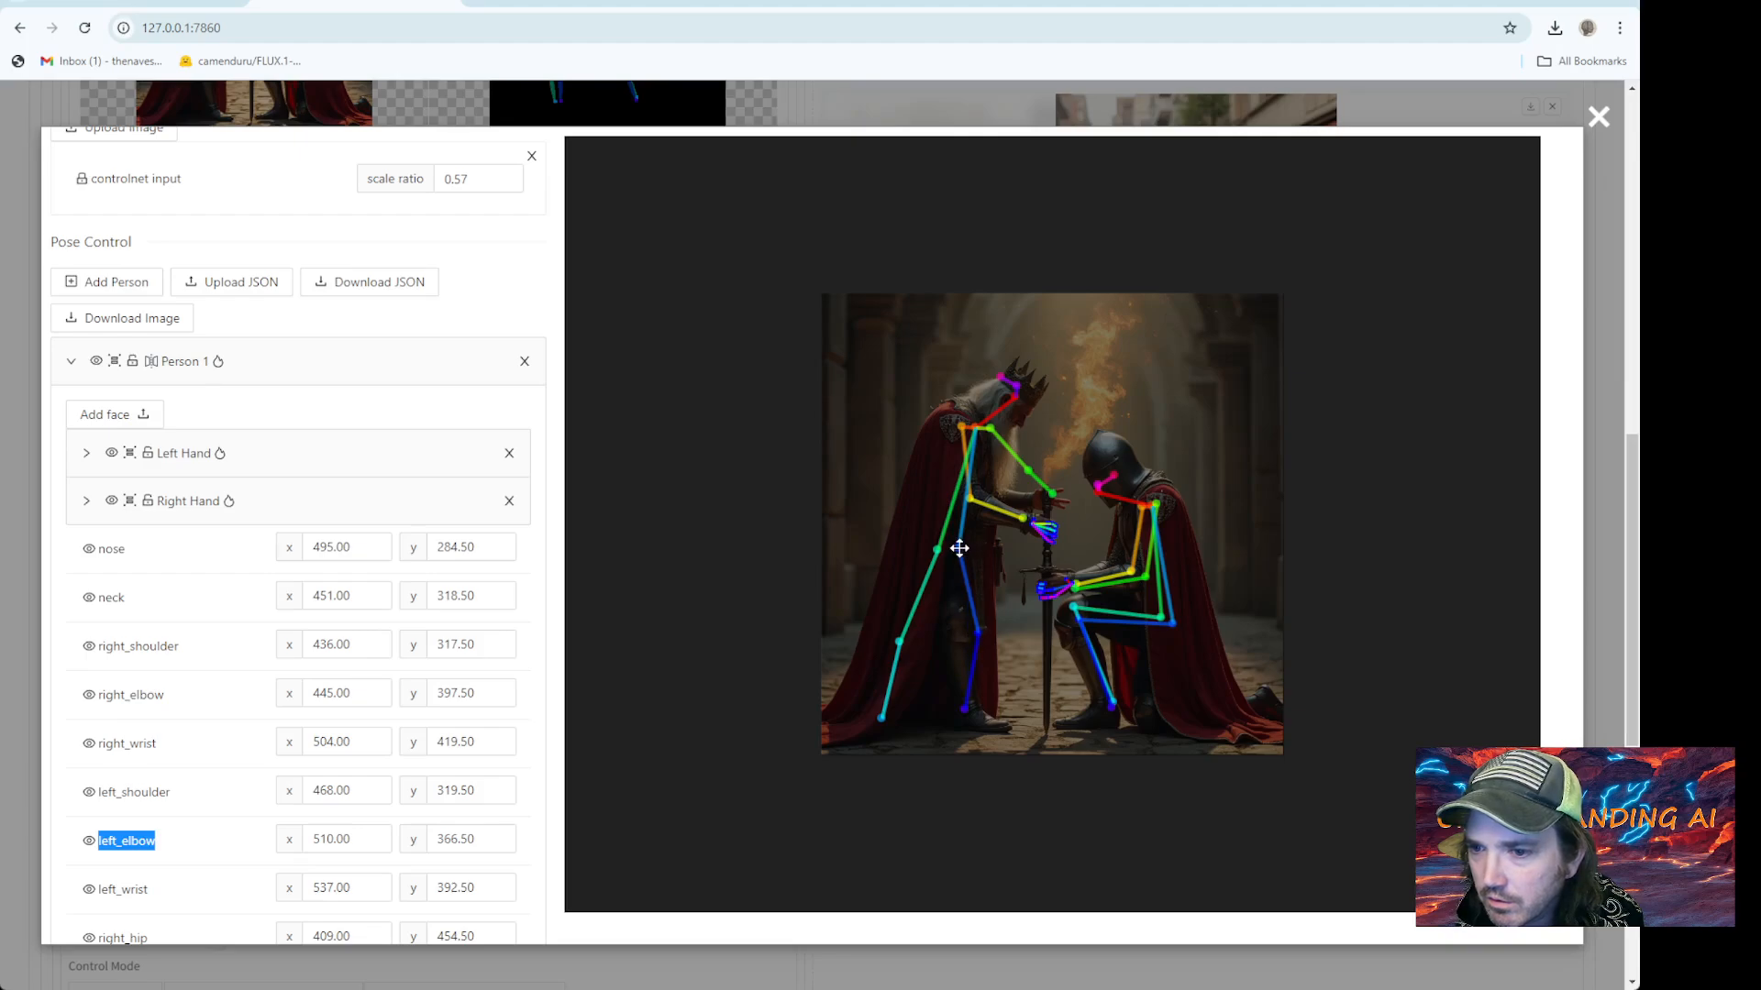
left_click_drag(959, 548, 980, 553)
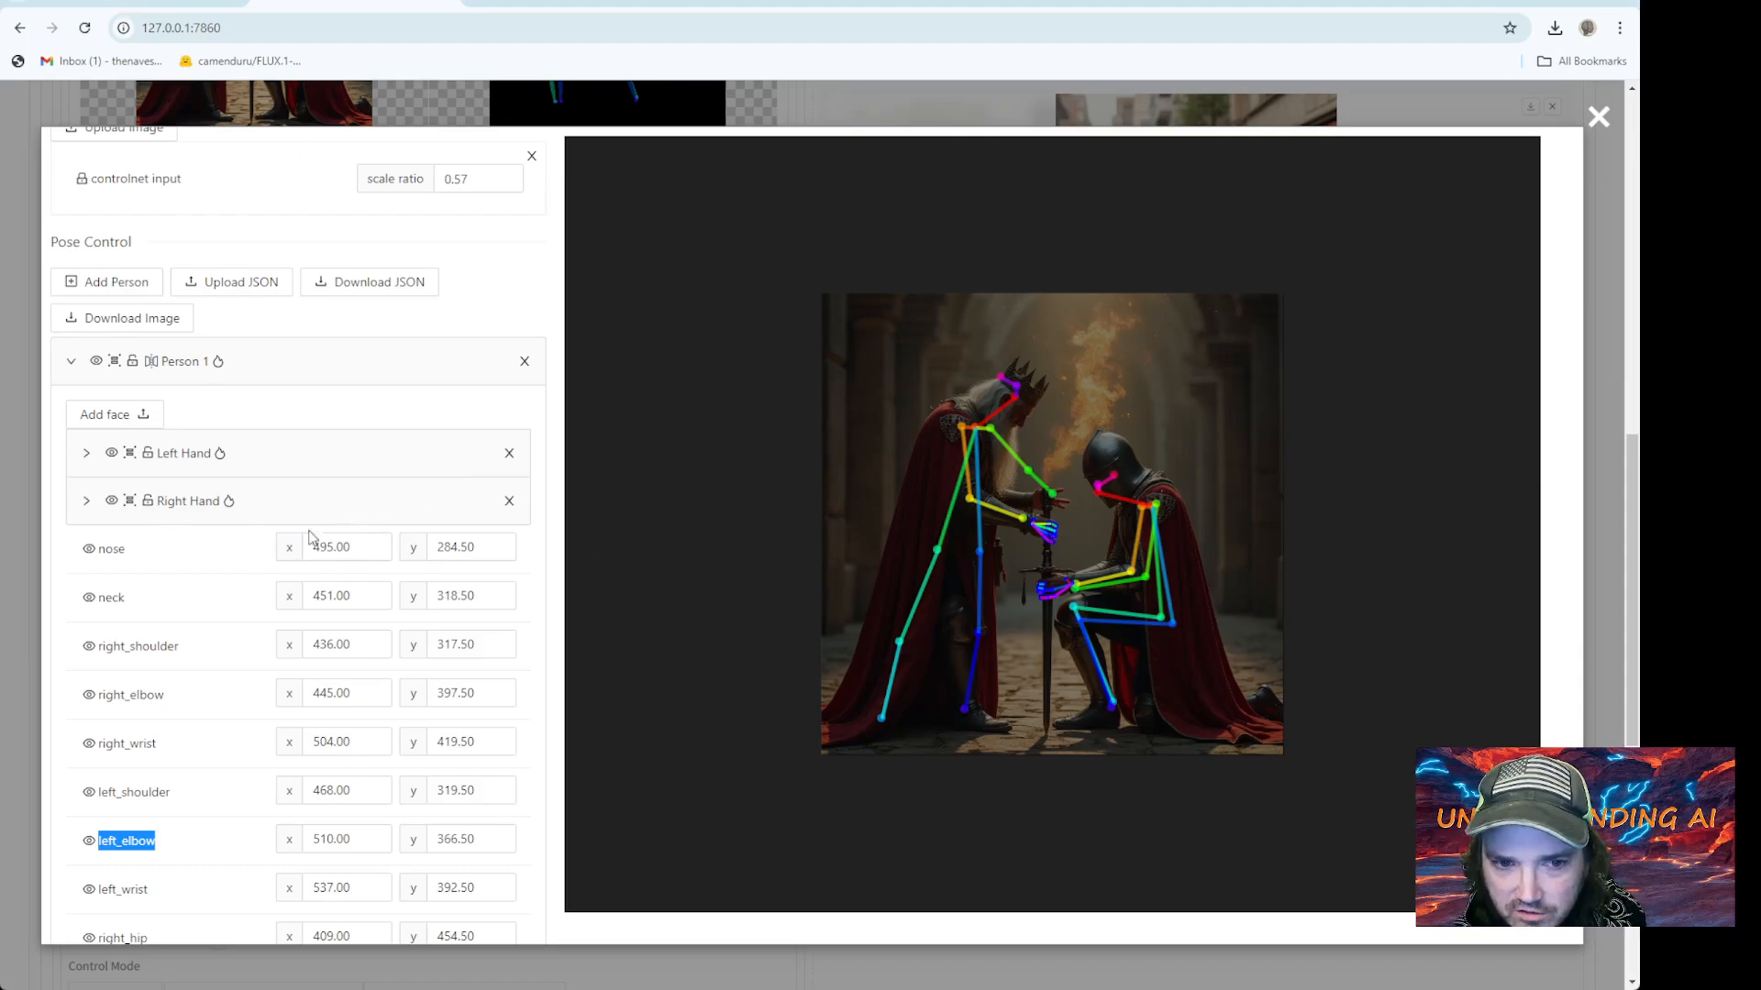
Expand Person 1's right hand and toggle the visibility of both hands to check which one is which, leaving both shown
left_click(86, 501)
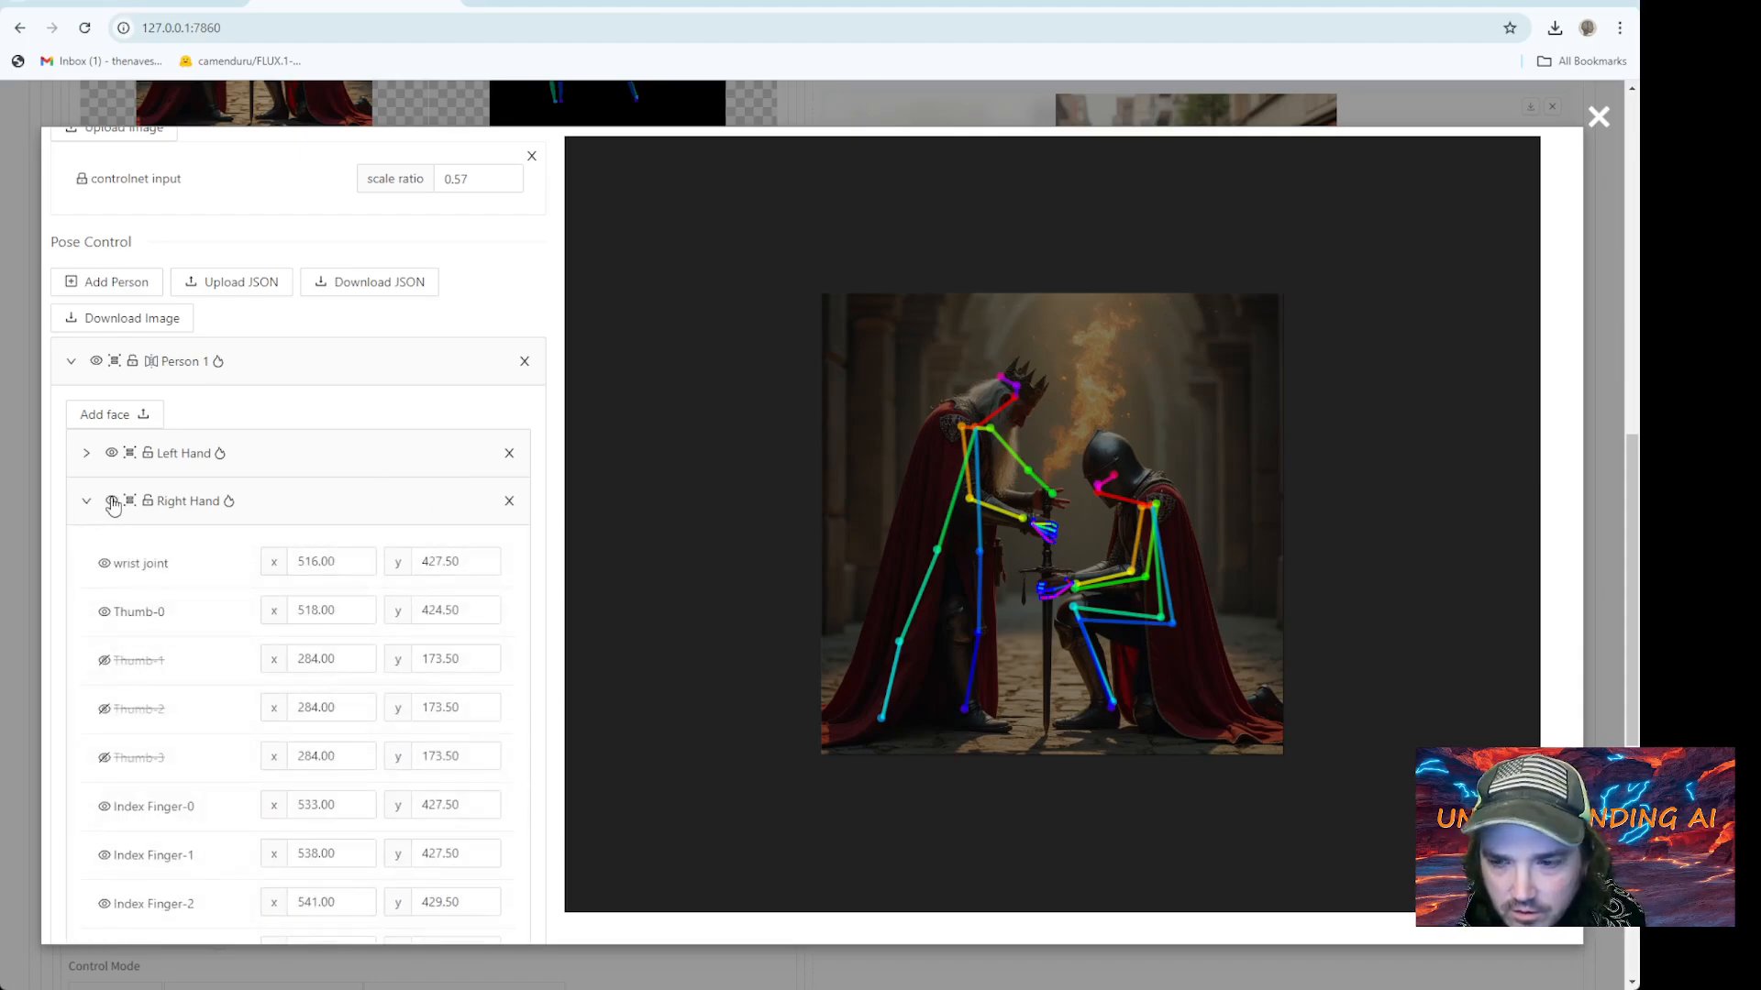
left_click(112, 503)
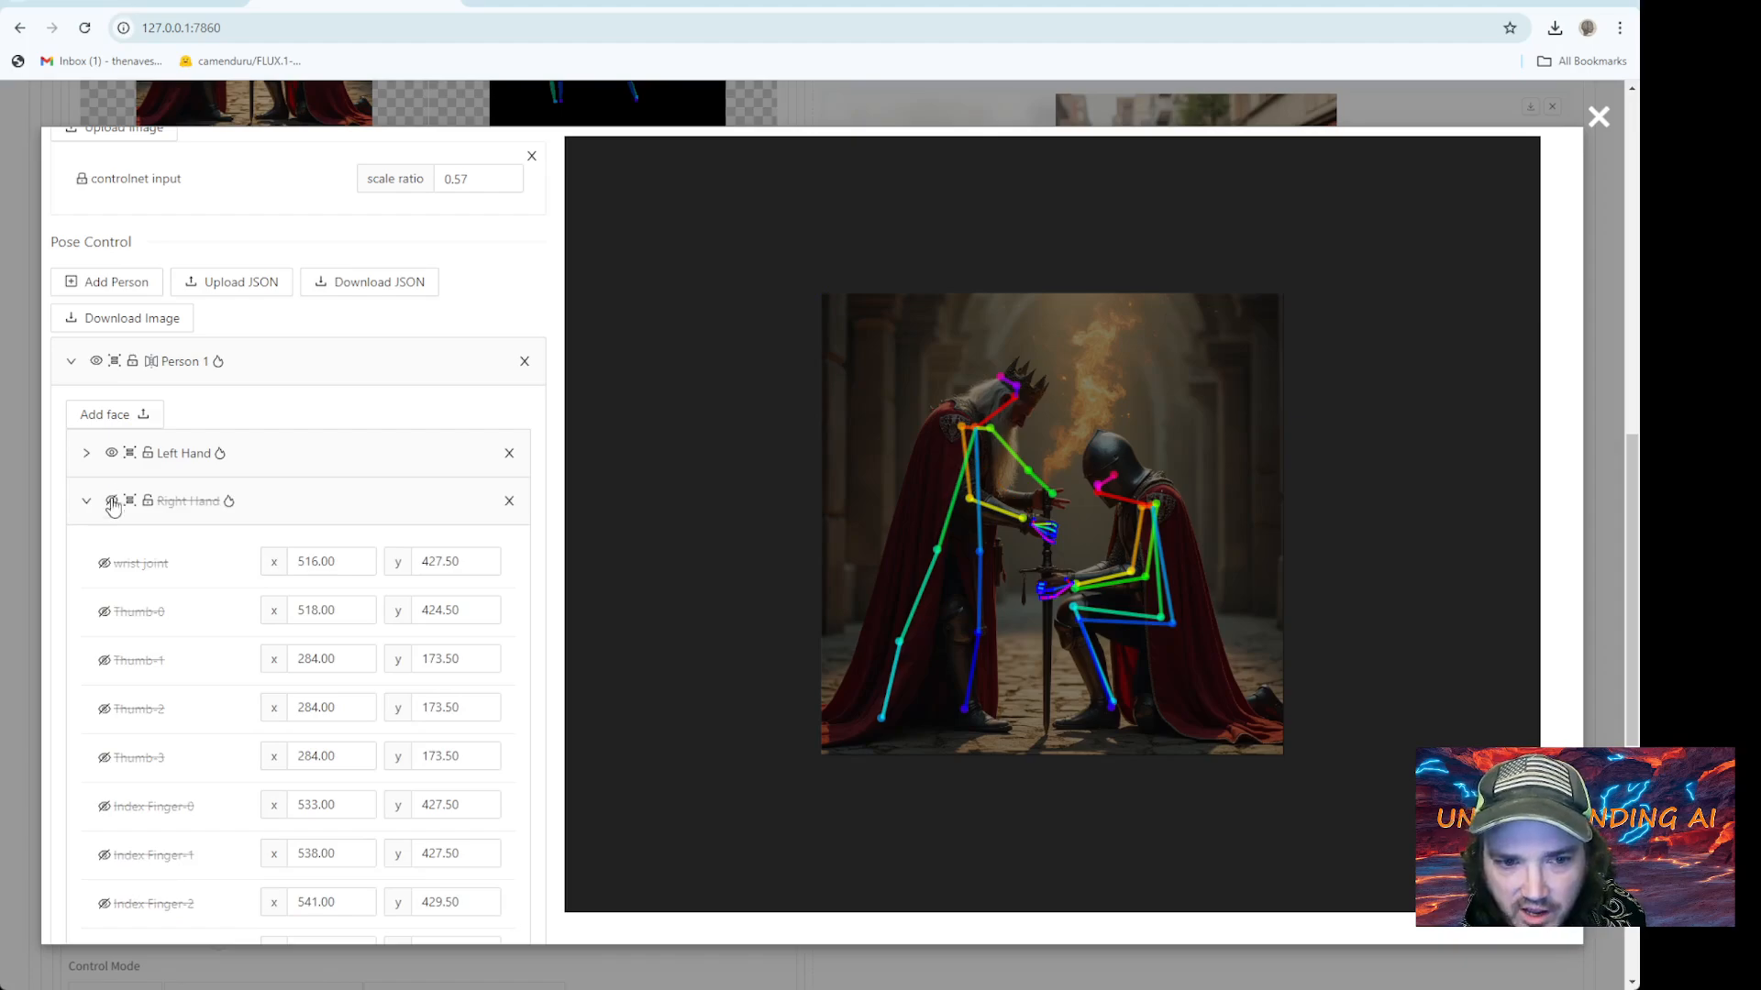
double_click(111, 453)
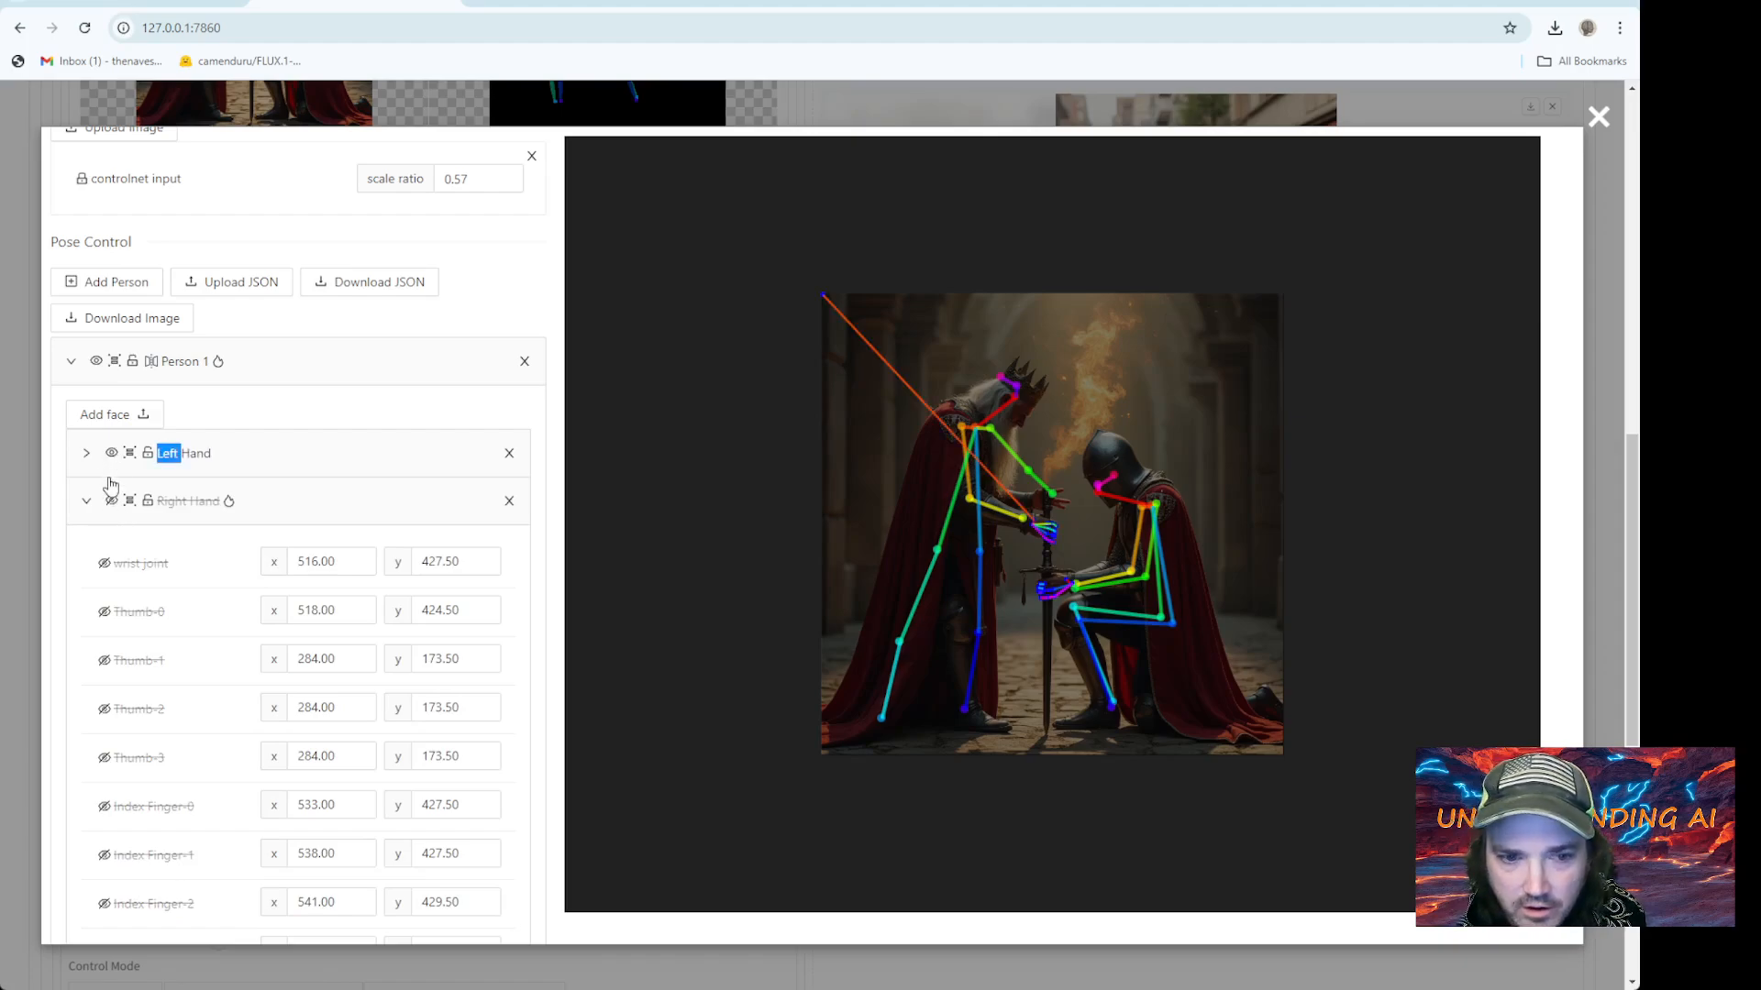
left_click(111, 454)
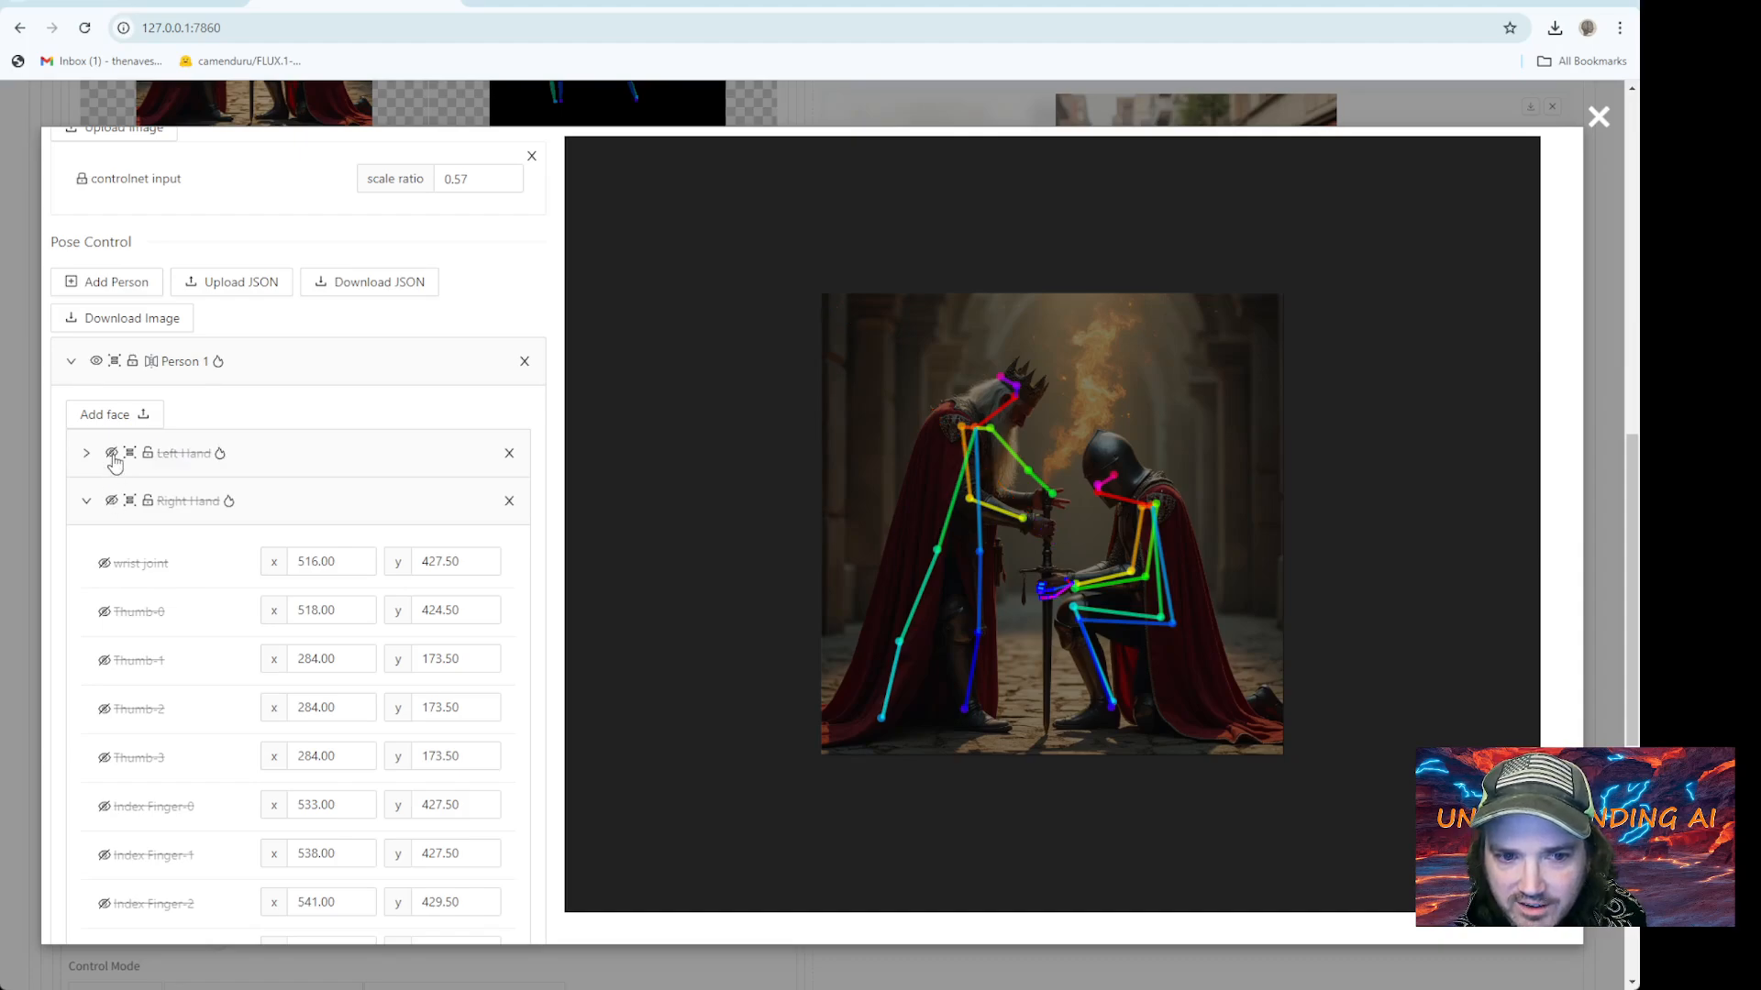
left_click(111, 454)
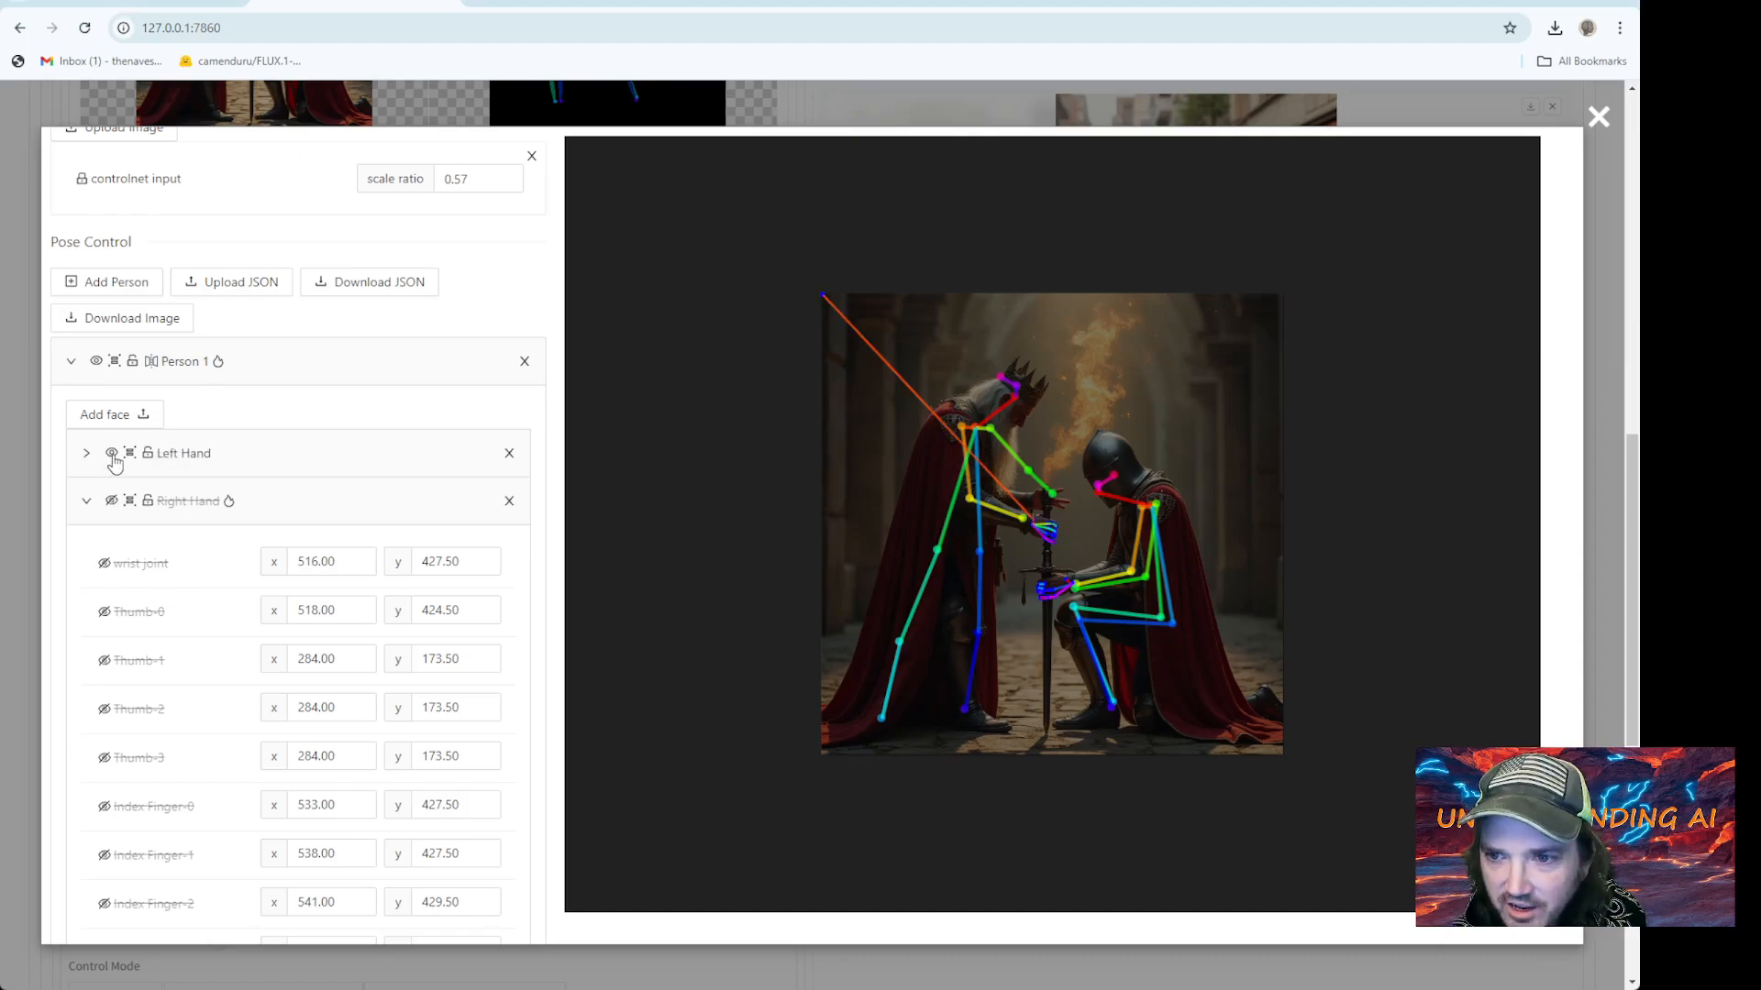
left_click(111, 453)
left_click(111, 501)
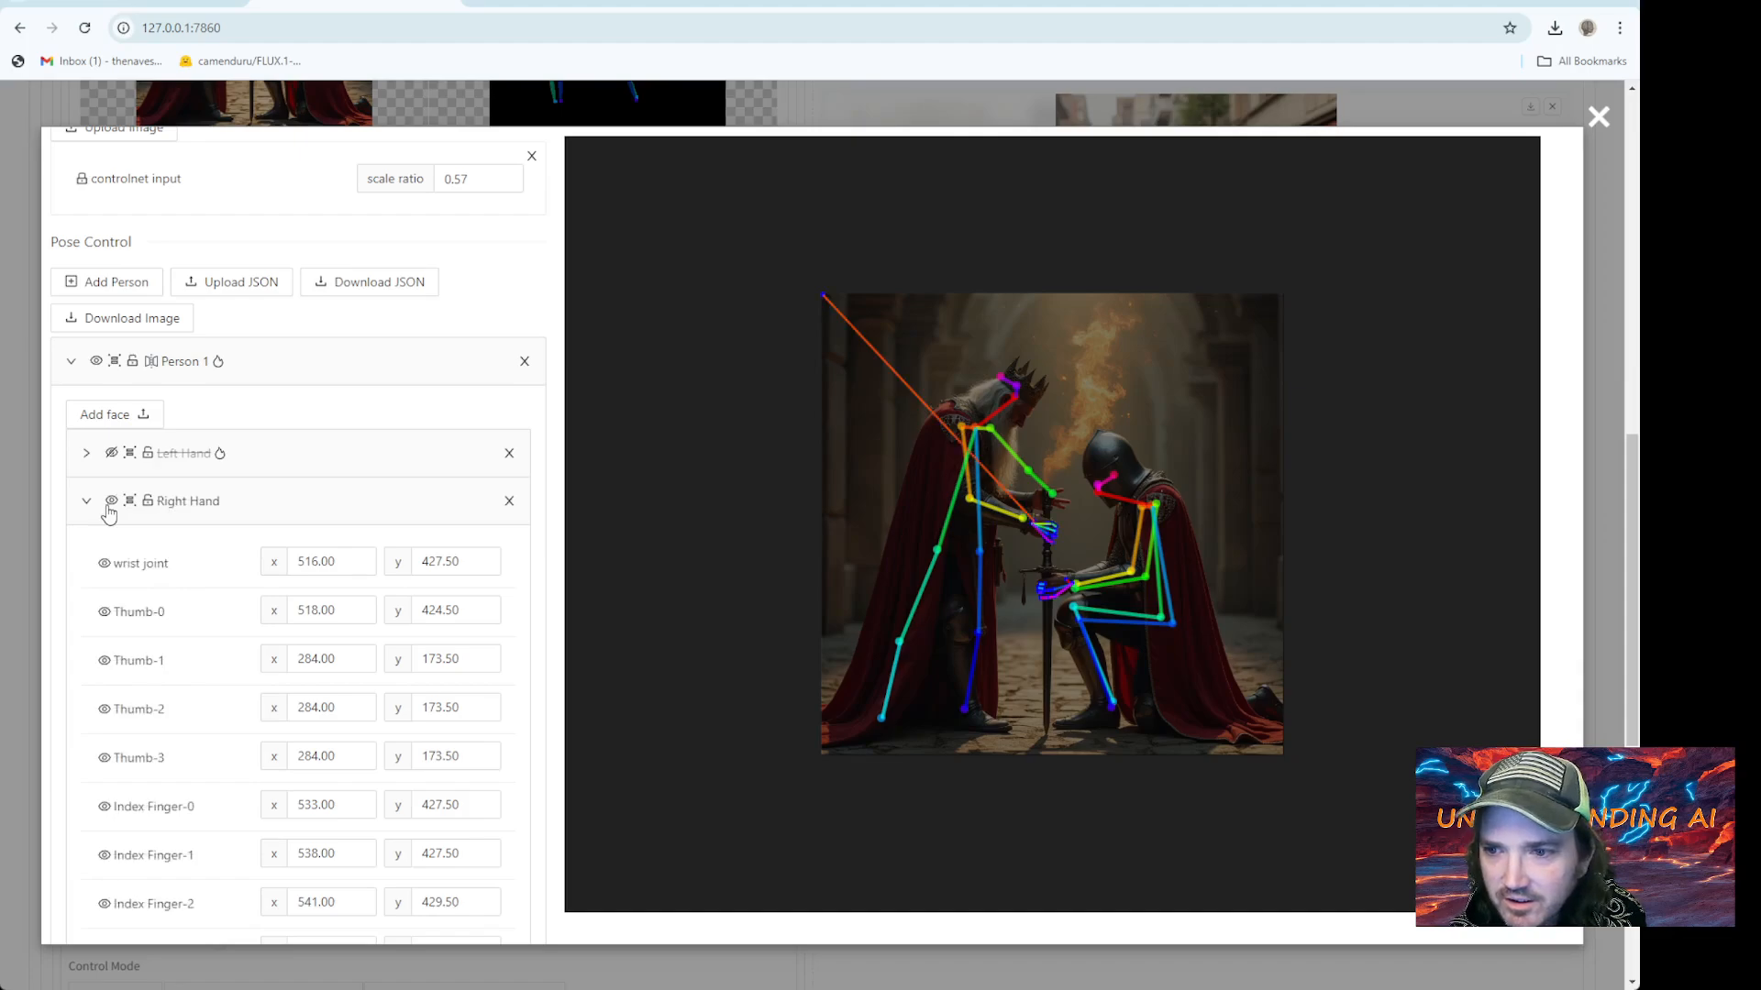
left_click(111, 454)
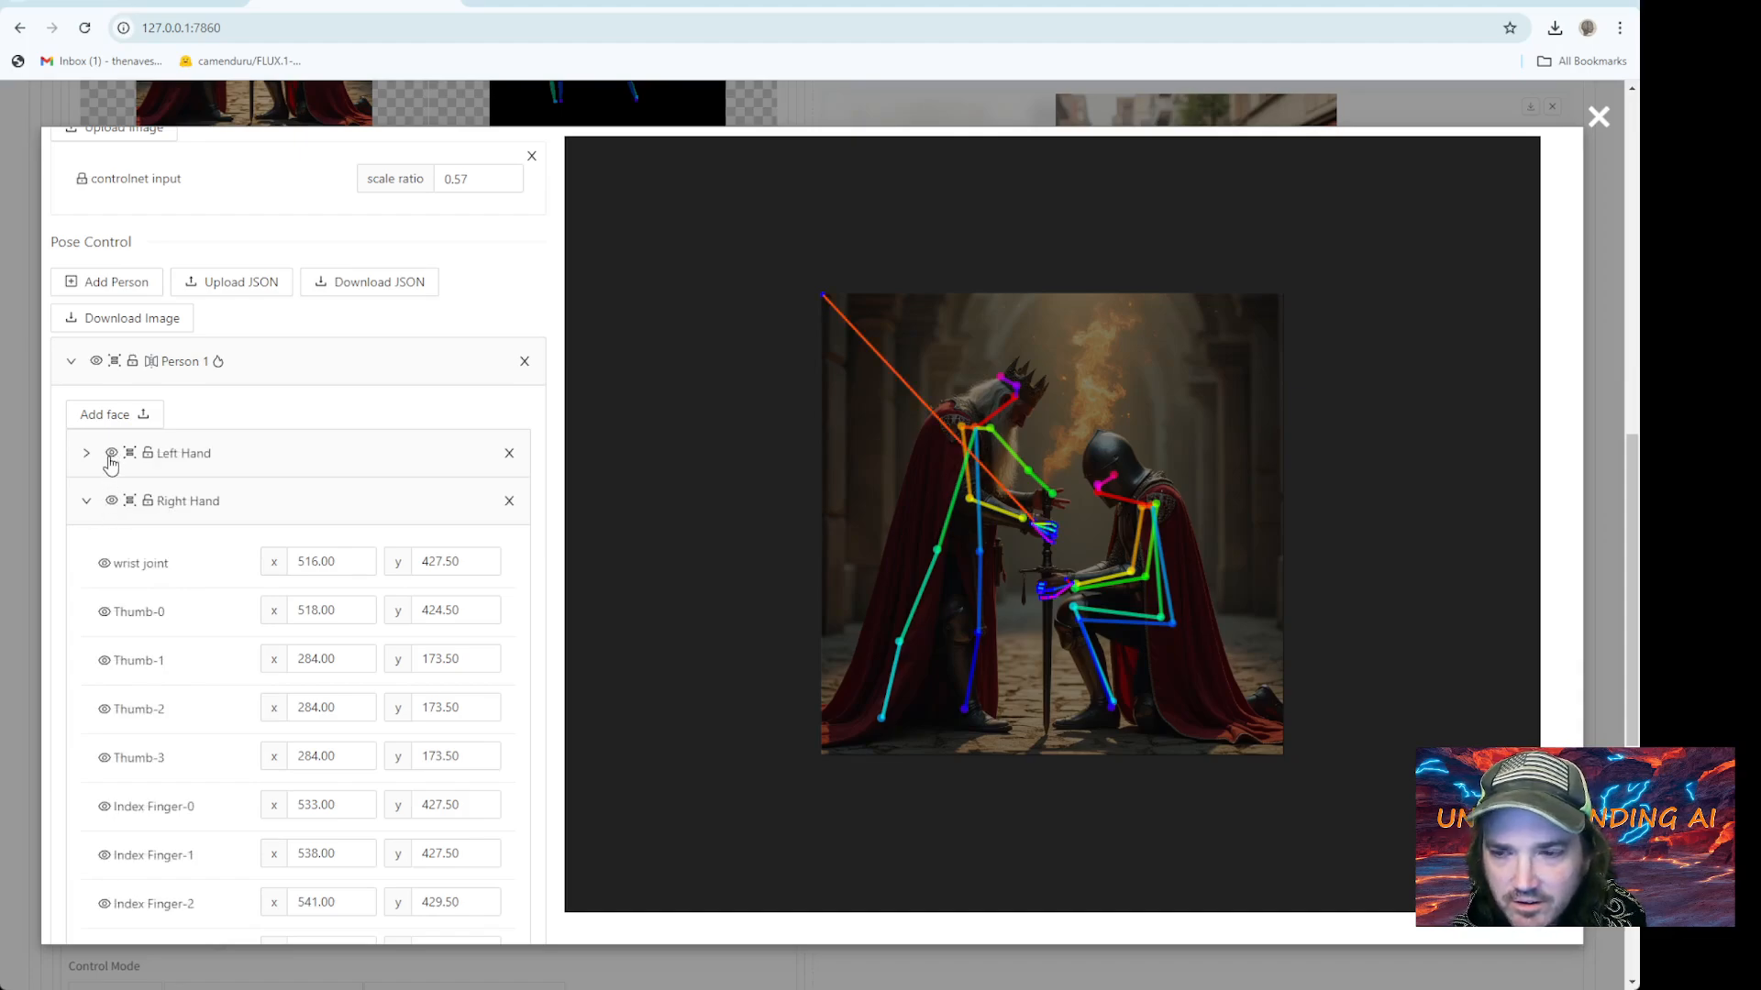
left_click(111, 454)
left_click(111, 454)
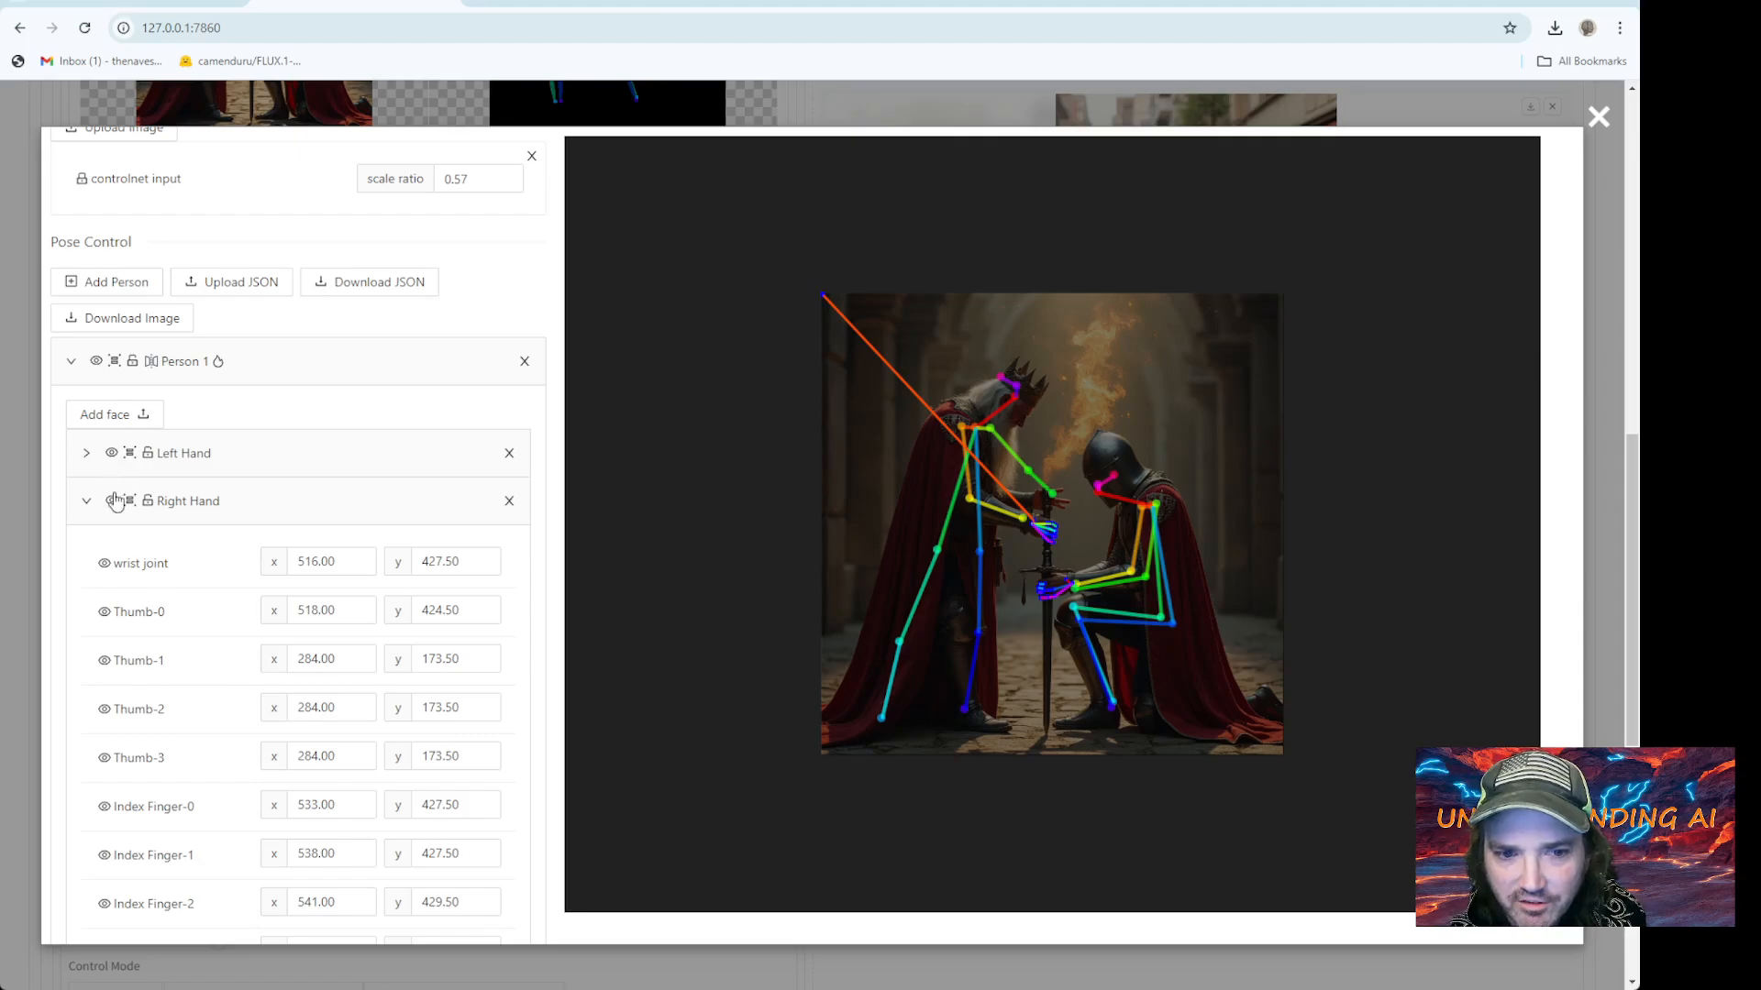
left_click(111, 454)
left_click(111, 454)
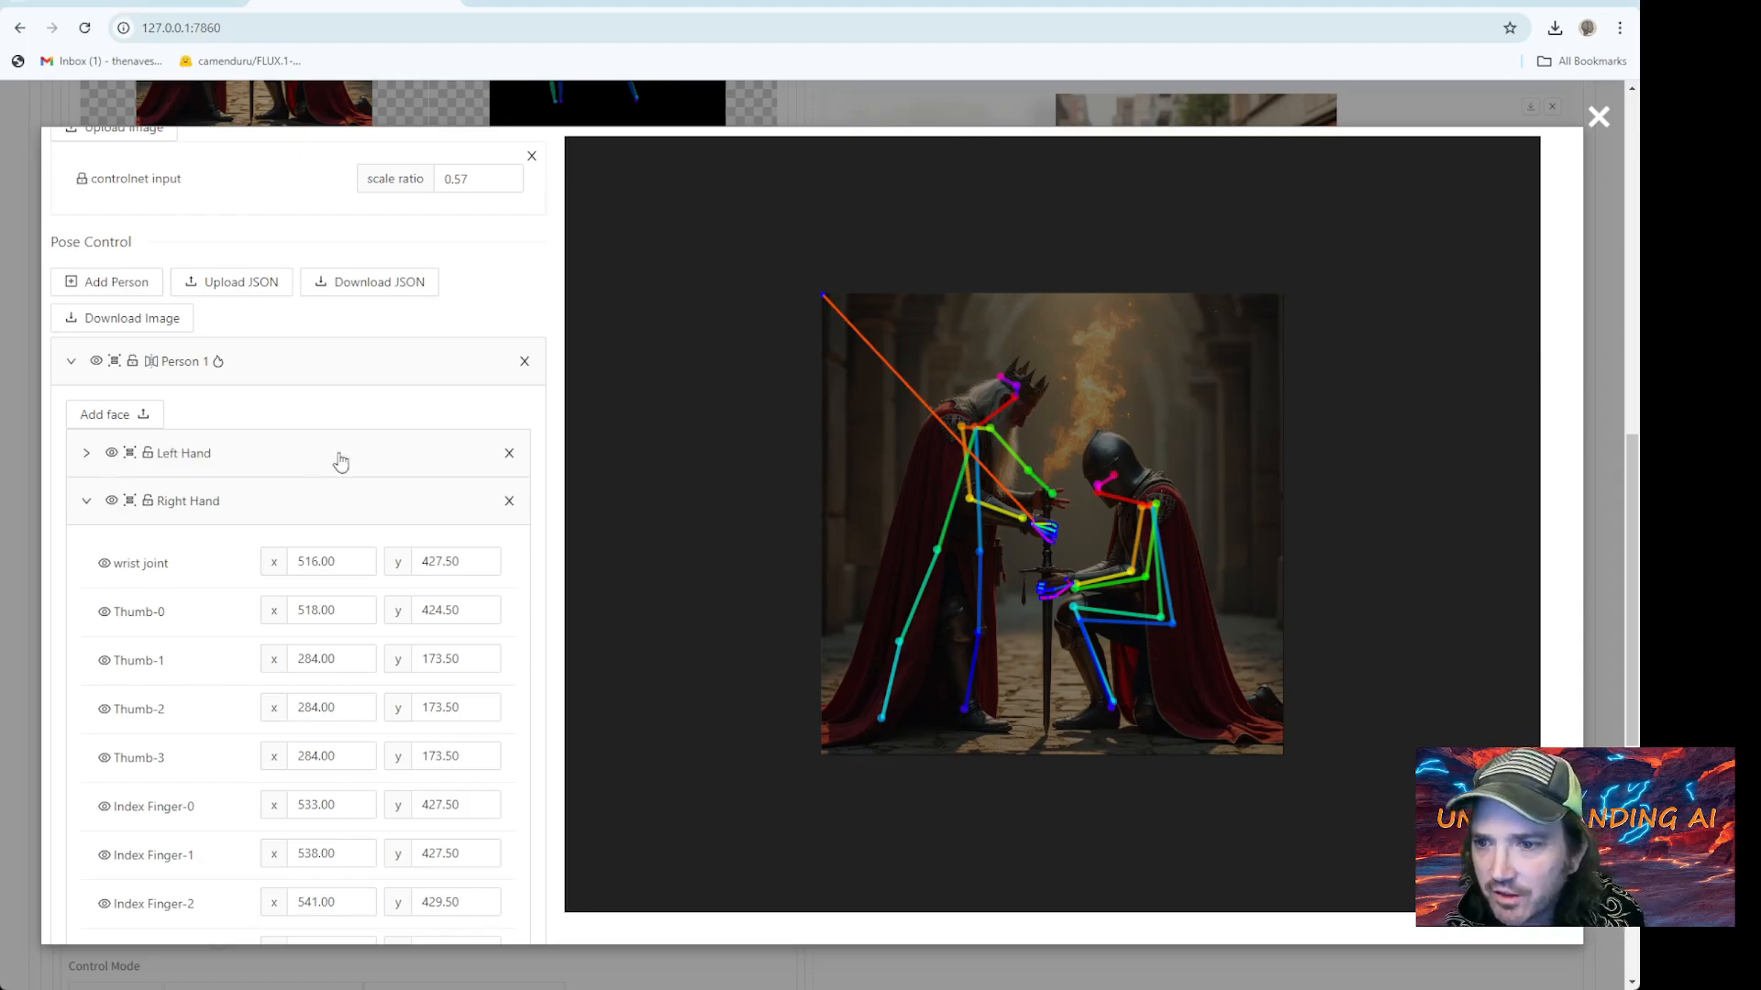
Delete Person 1's left hand and add a new left hand to the extended arm
left_click(509, 455)
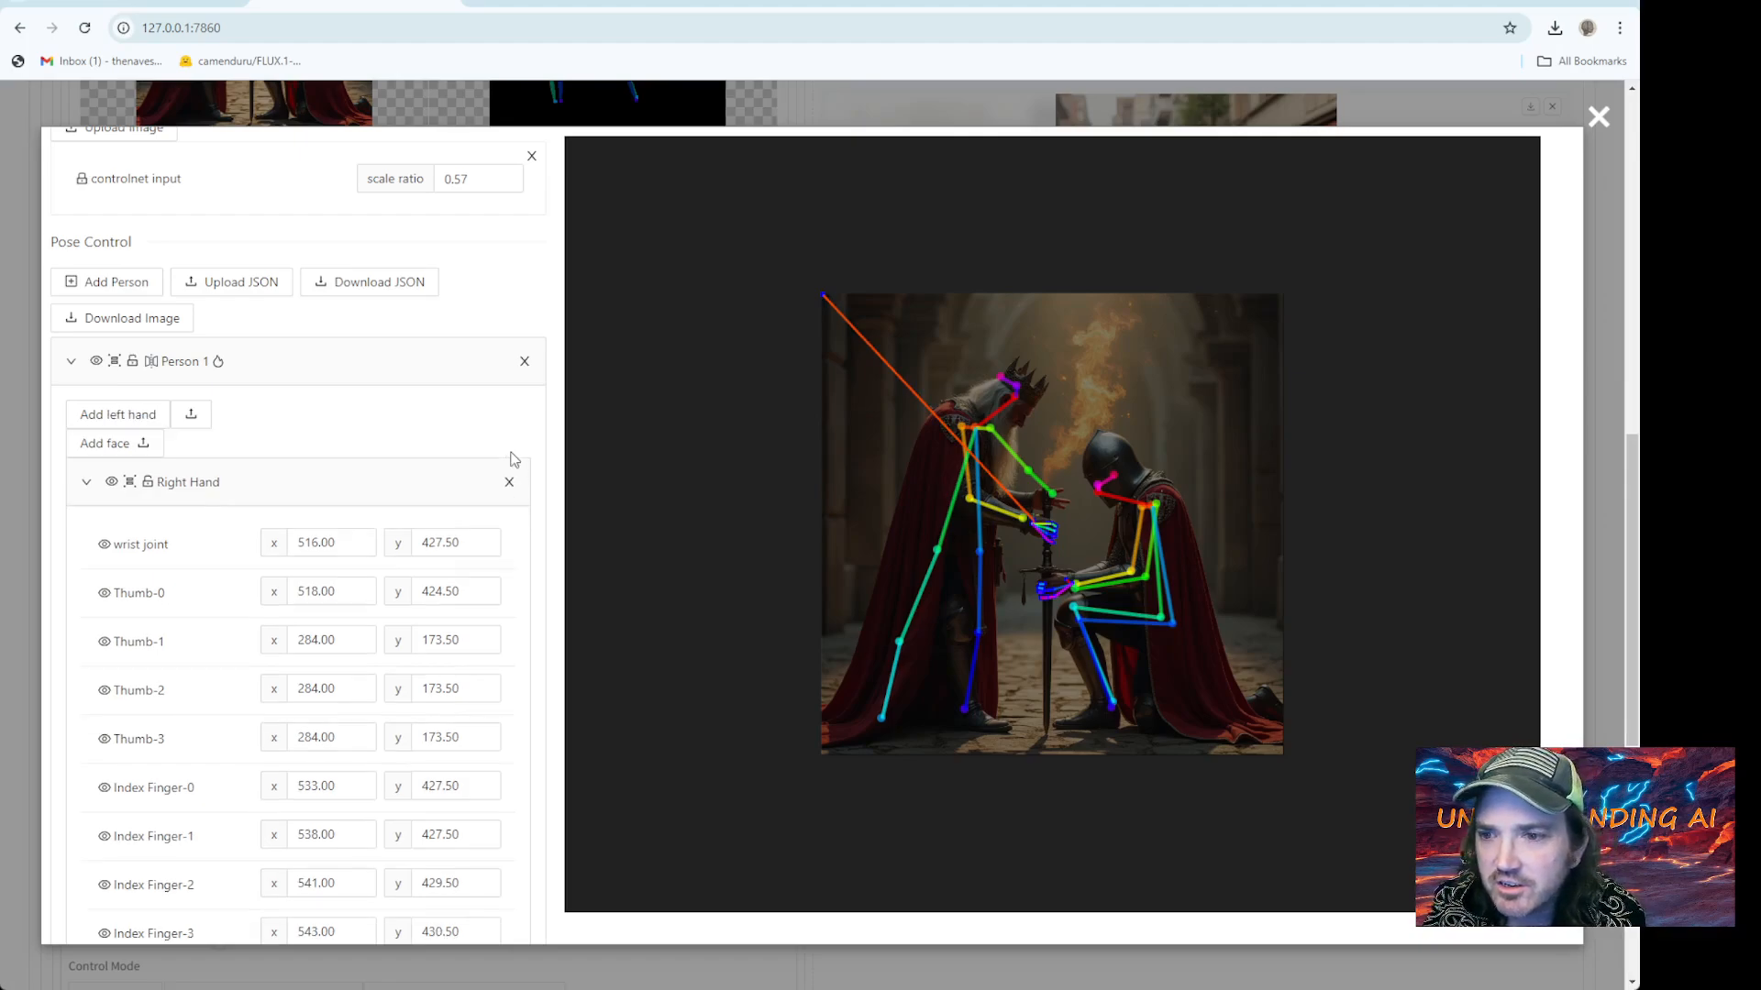
left_click(115, 418)
left_click(1264, 373)
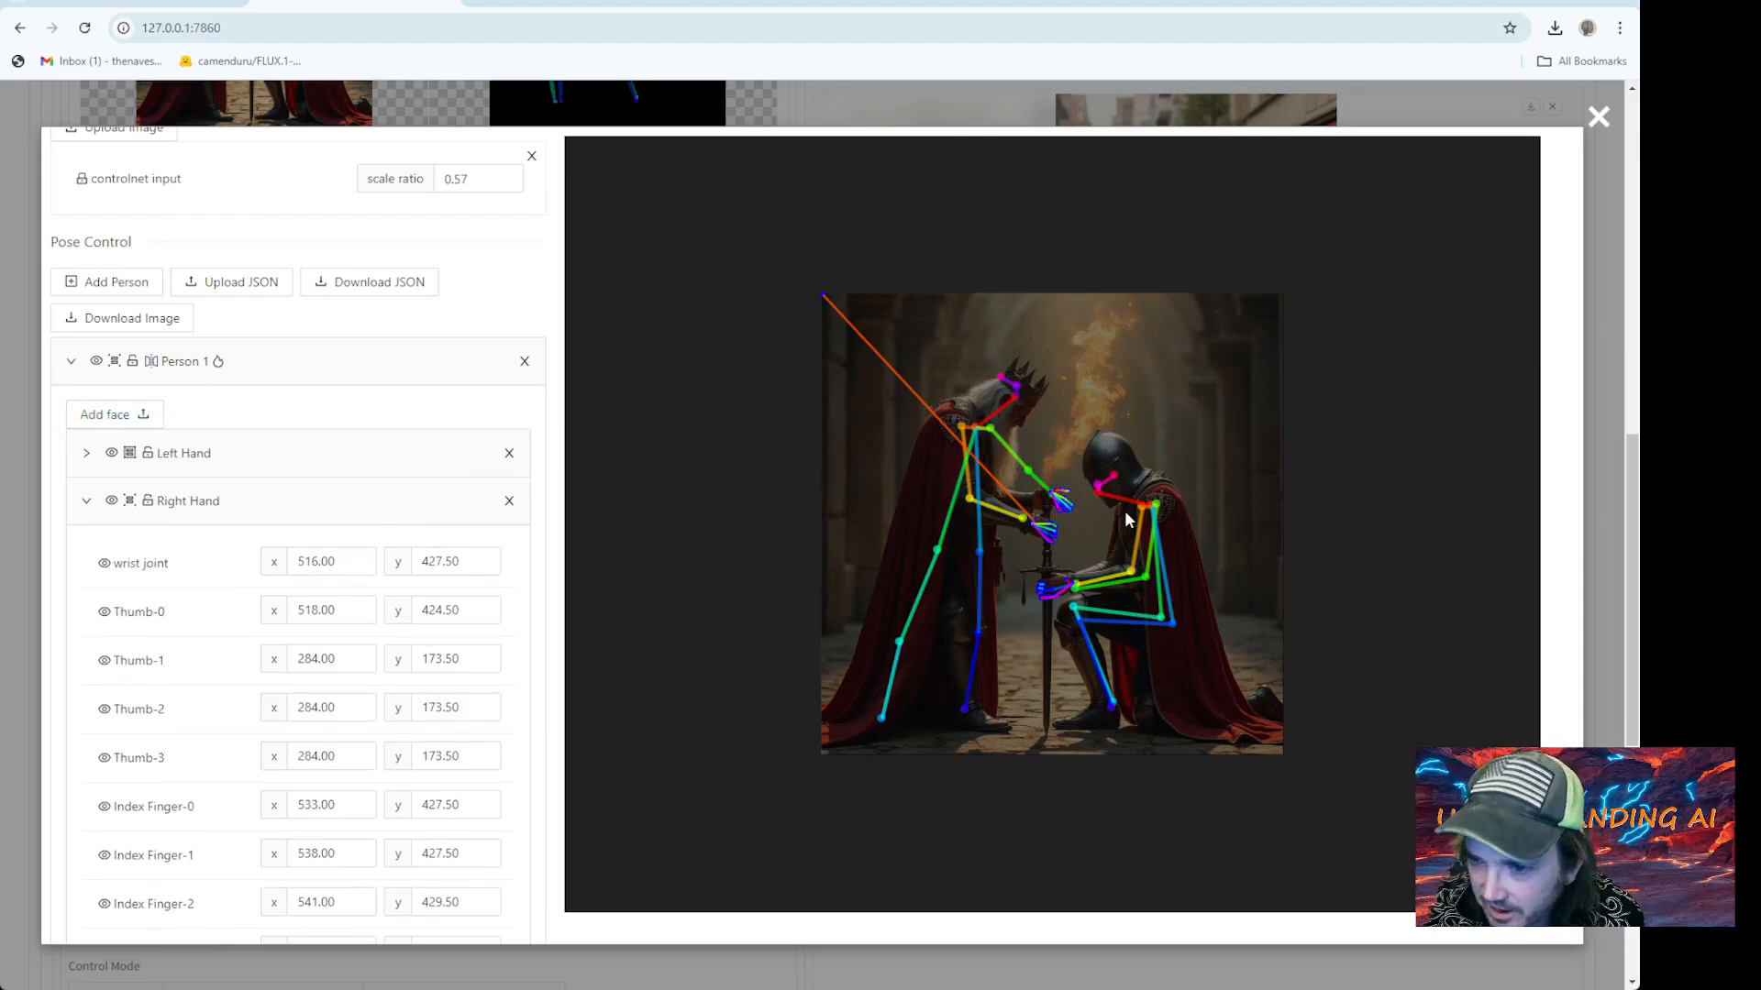
Move the standing figure's left arm and new hand onto the kneeling figure's head, and send the pose to ControlNet
left_click(1060, 497)
left_click_drag(1061, 499, 1029, 446)
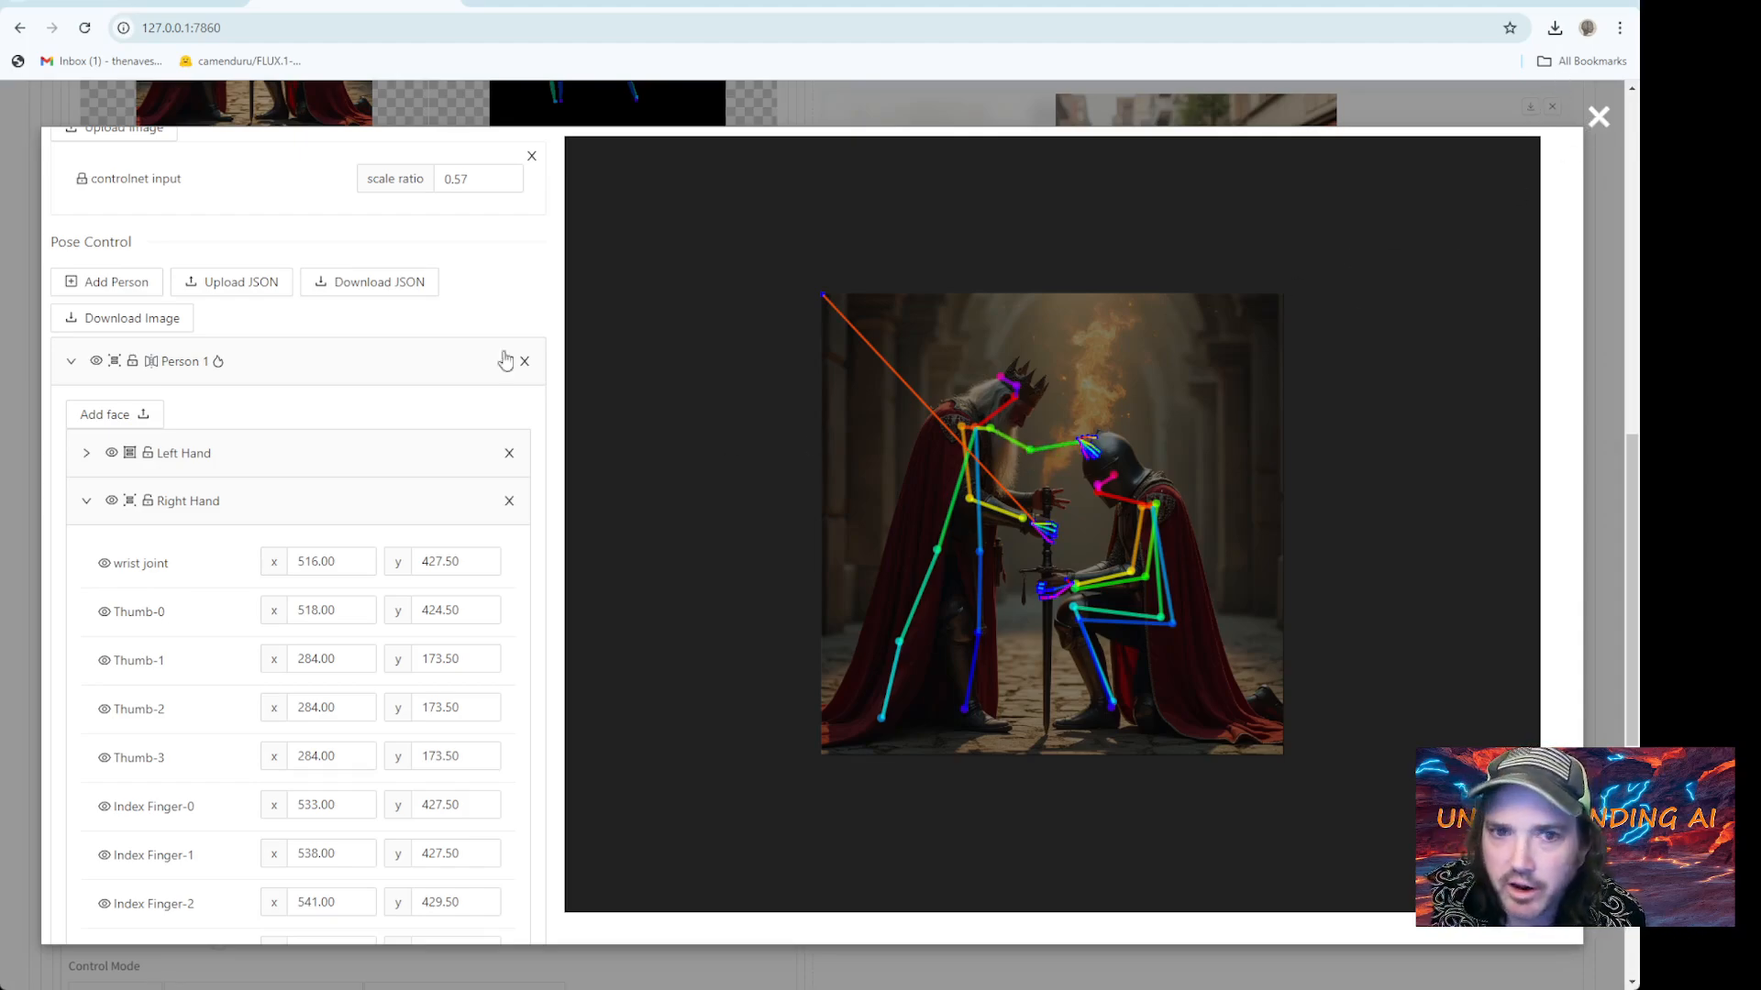
scroll(275, 276, "up", 5)
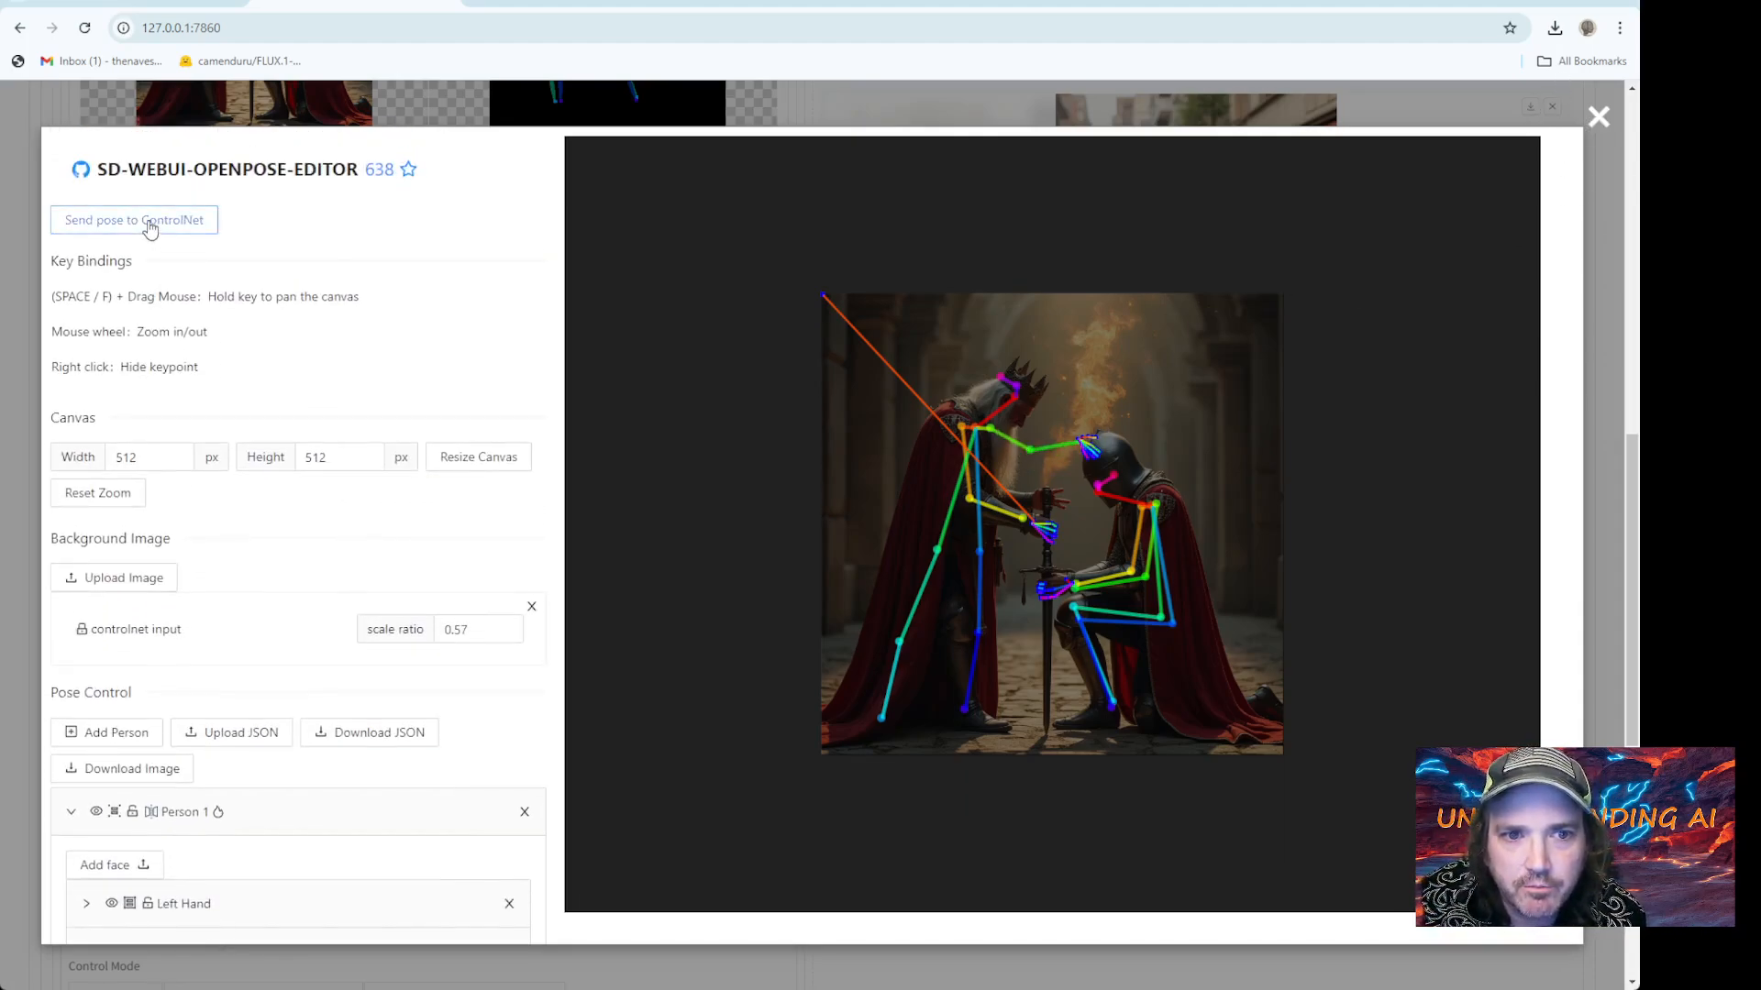
left_click(147, 221)
Change the prompt to "a man patting another man on the head" and generate an image with the edited pose
scroll(467, 324, "up", 10)
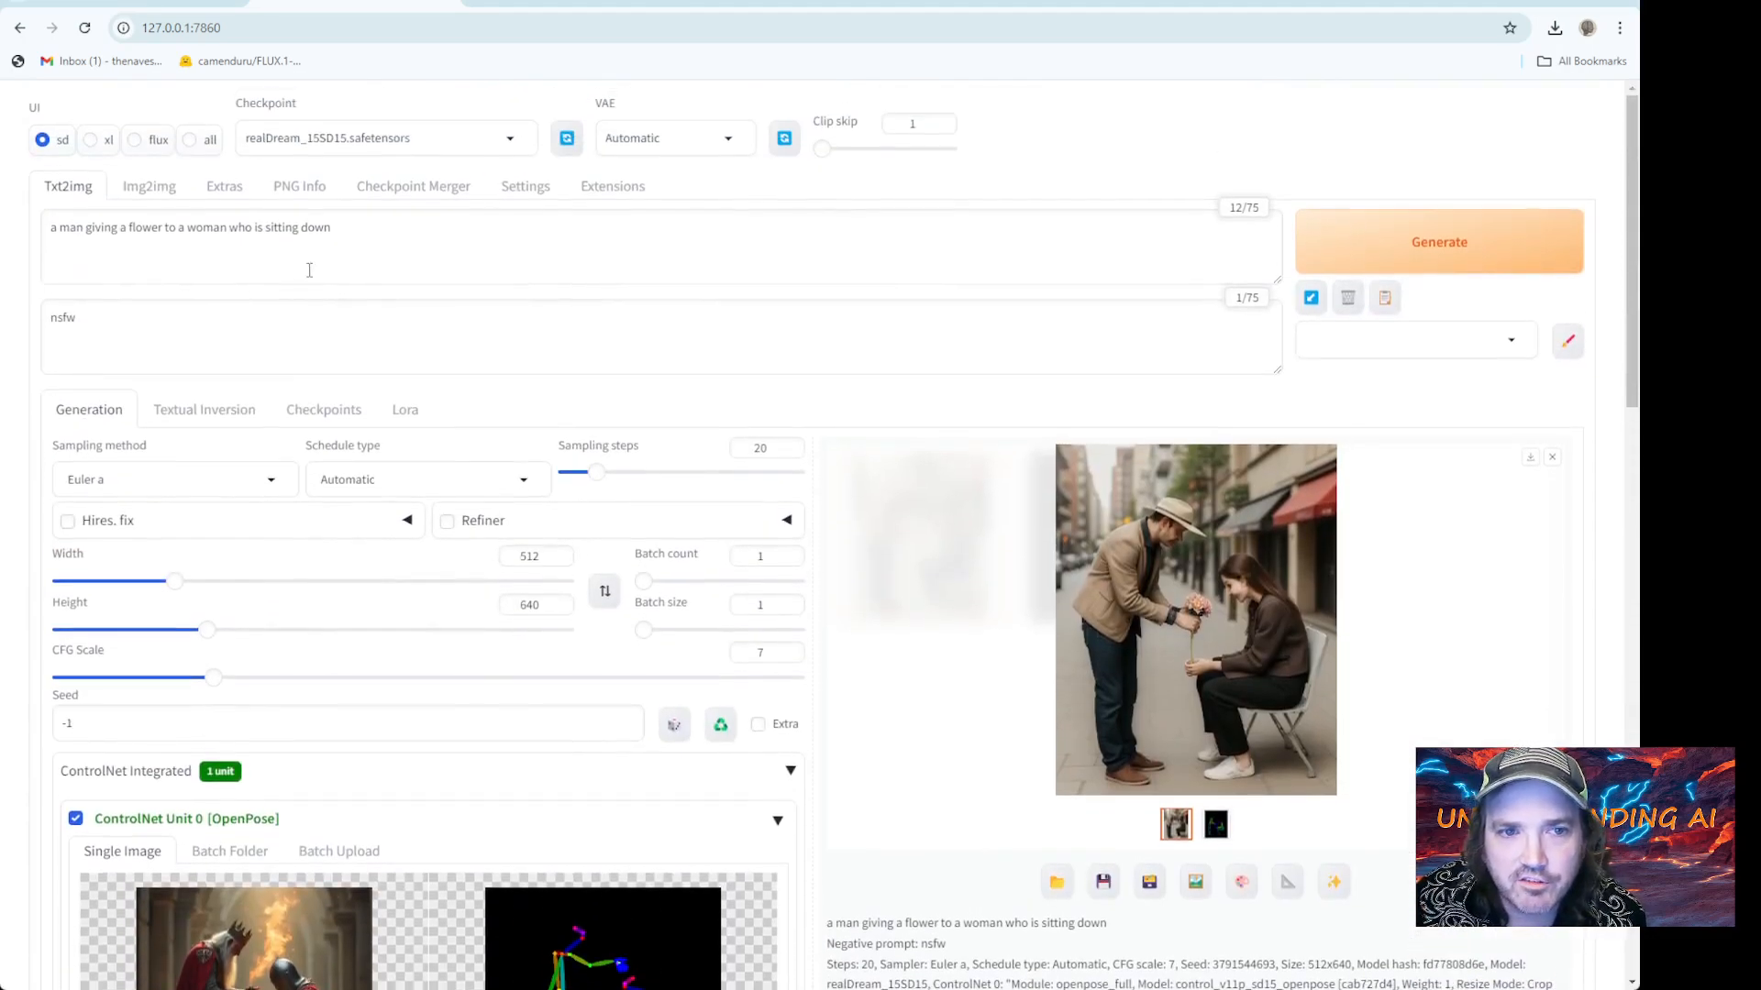
left_click_drag(85, 227, 349, 229)
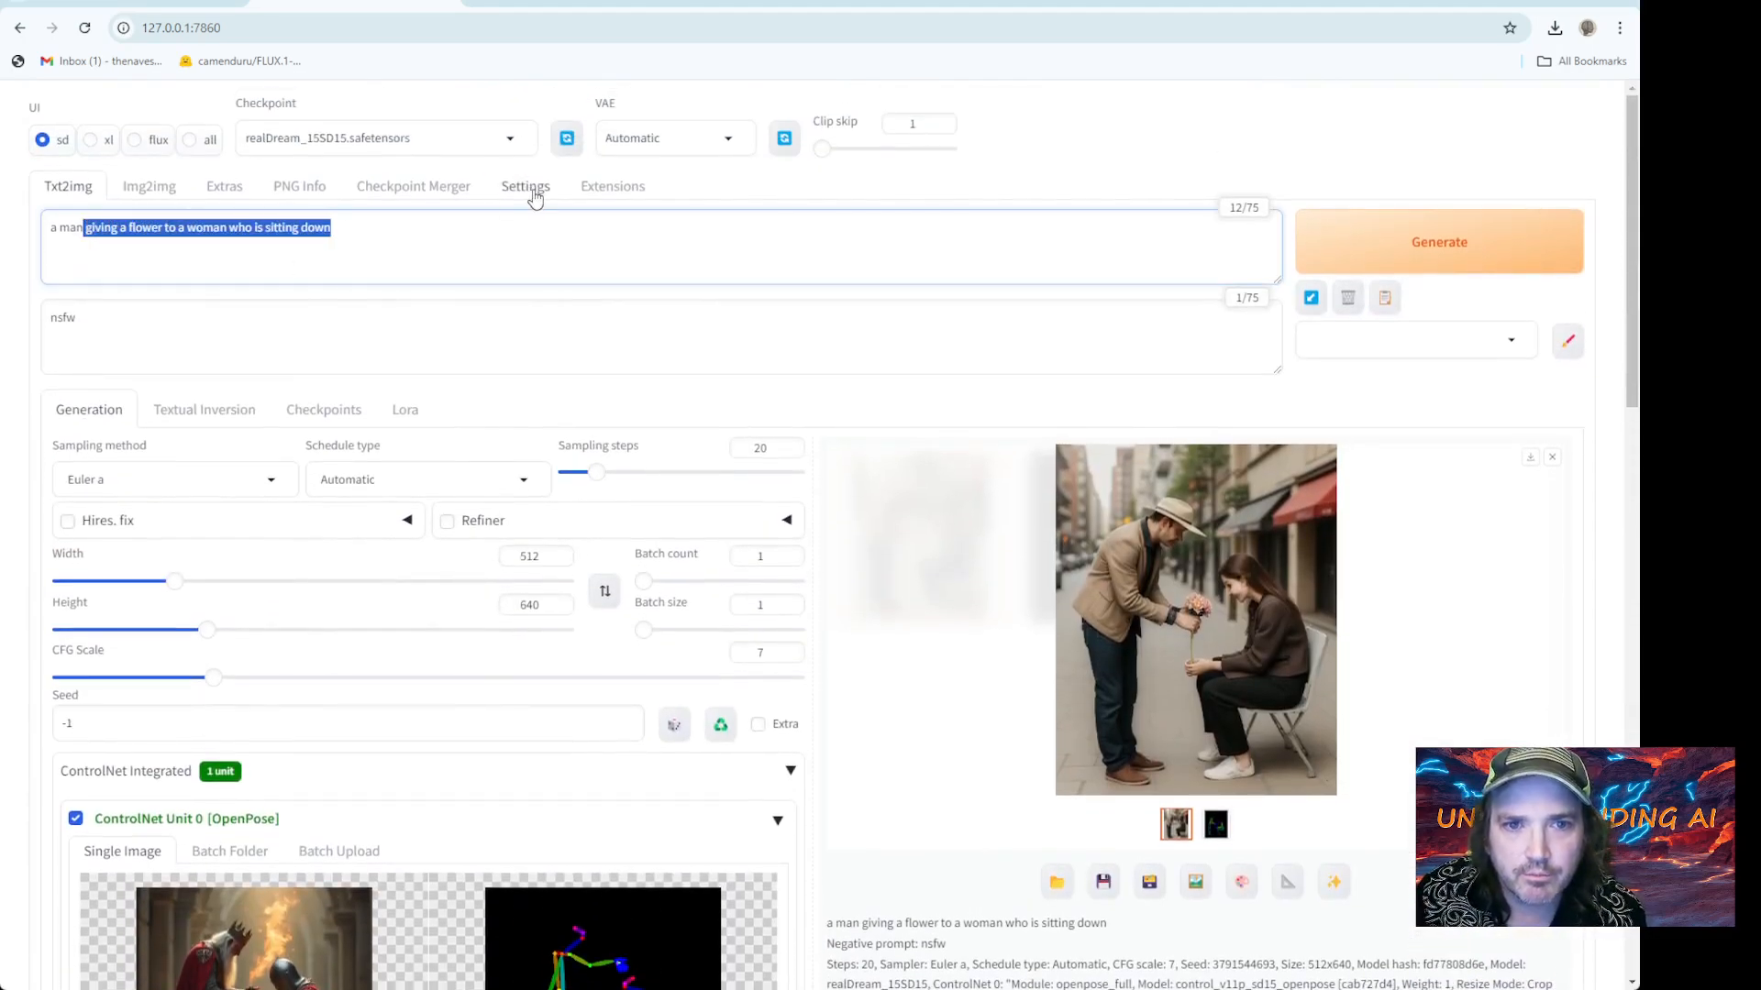
type("patting another man on the head")
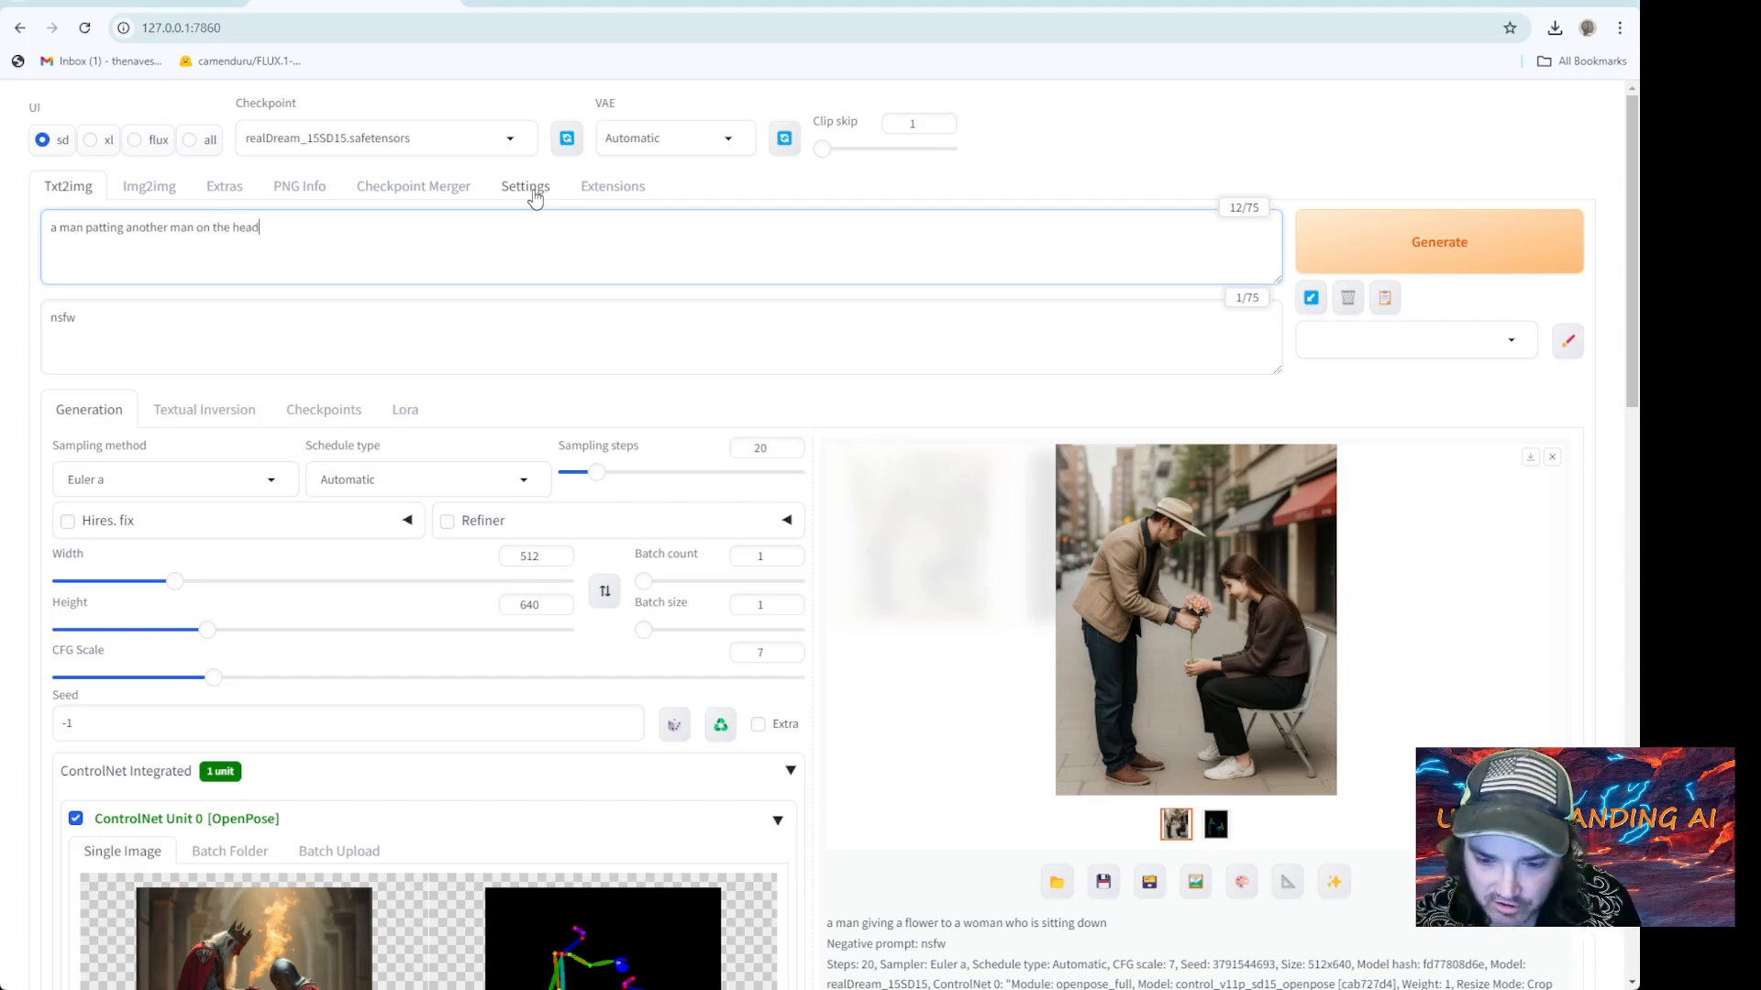
scroll(703, 603, "down", 4)
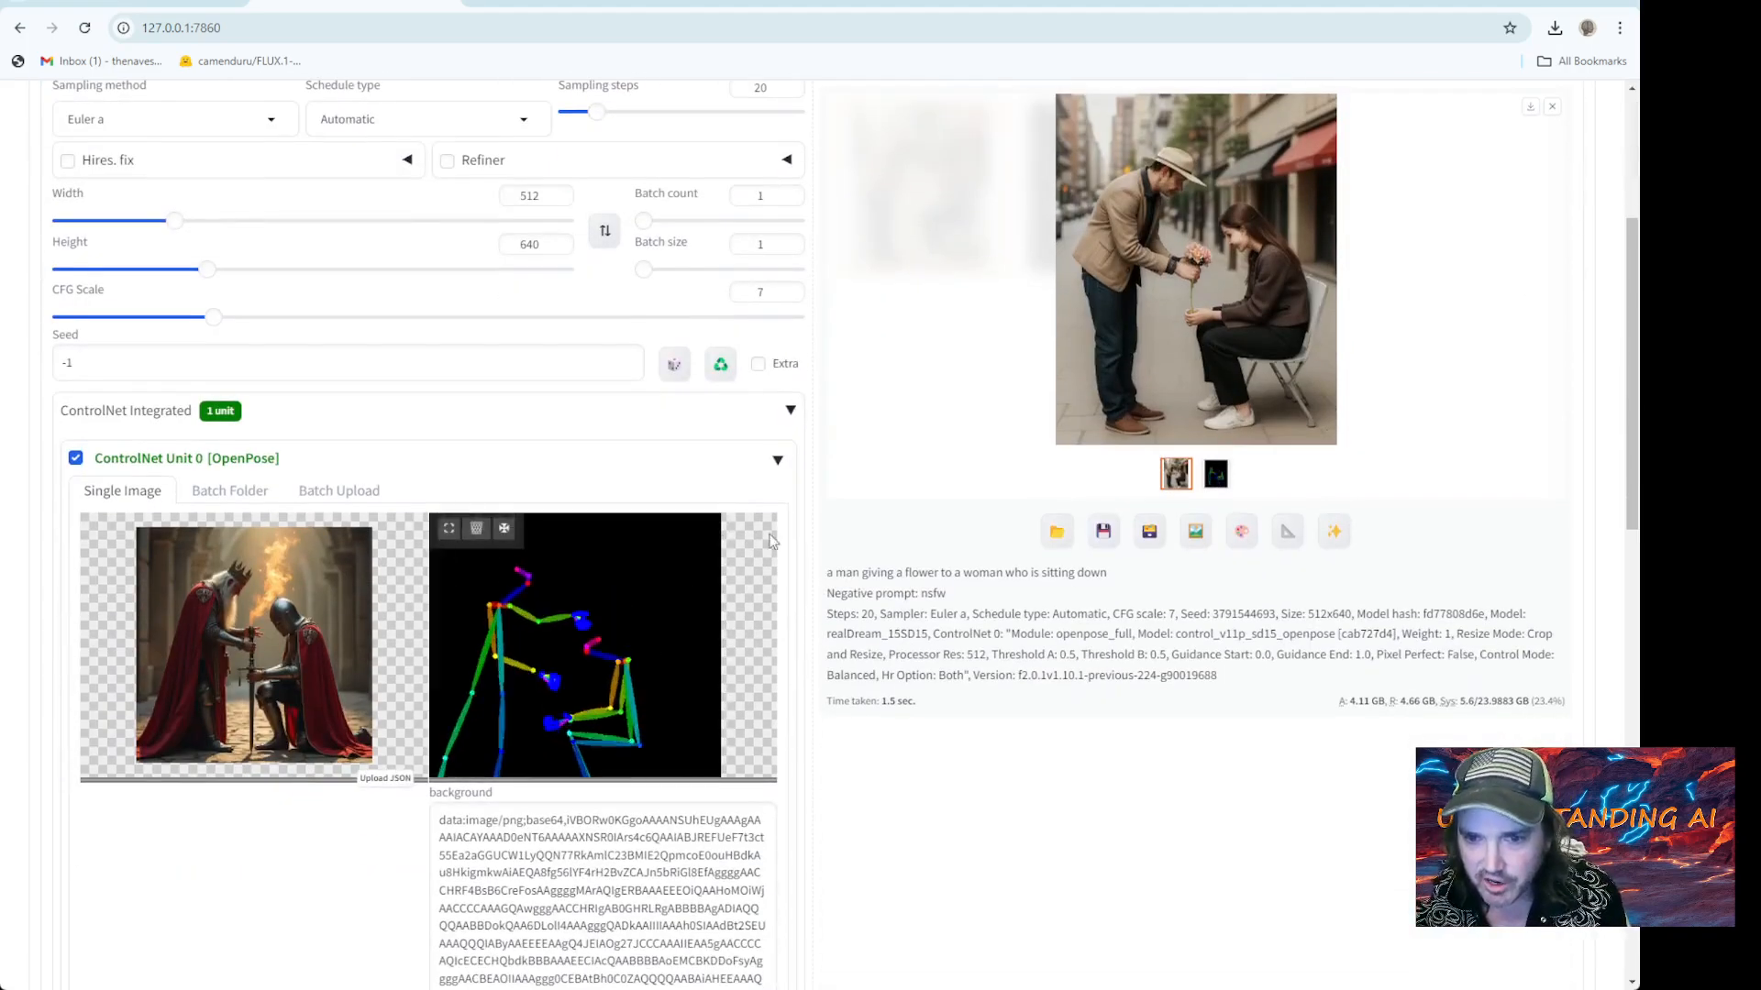
scroll(1166, 410, "up", 4)
left_click(1344, 246)
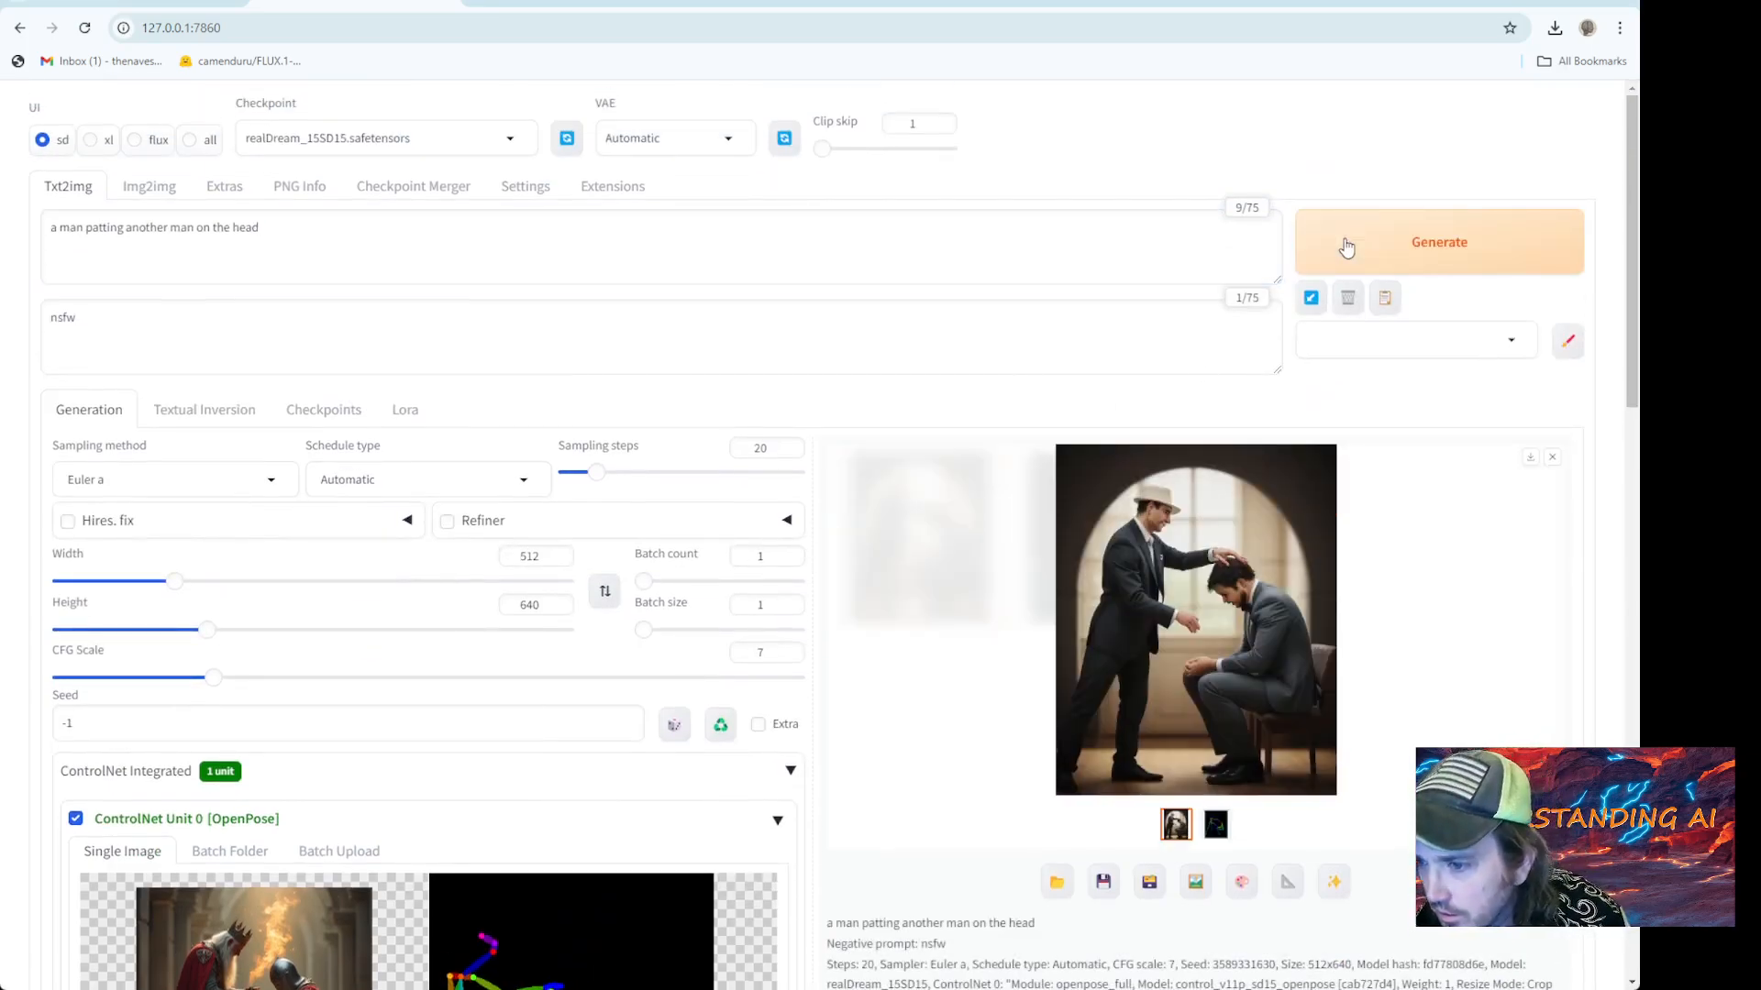
Switch ControlNet Unit 0 from OpenPose to Canny and run the preprocessor on the king and knight image to preview its edge map
scroll(1104, 413, "down", 5)
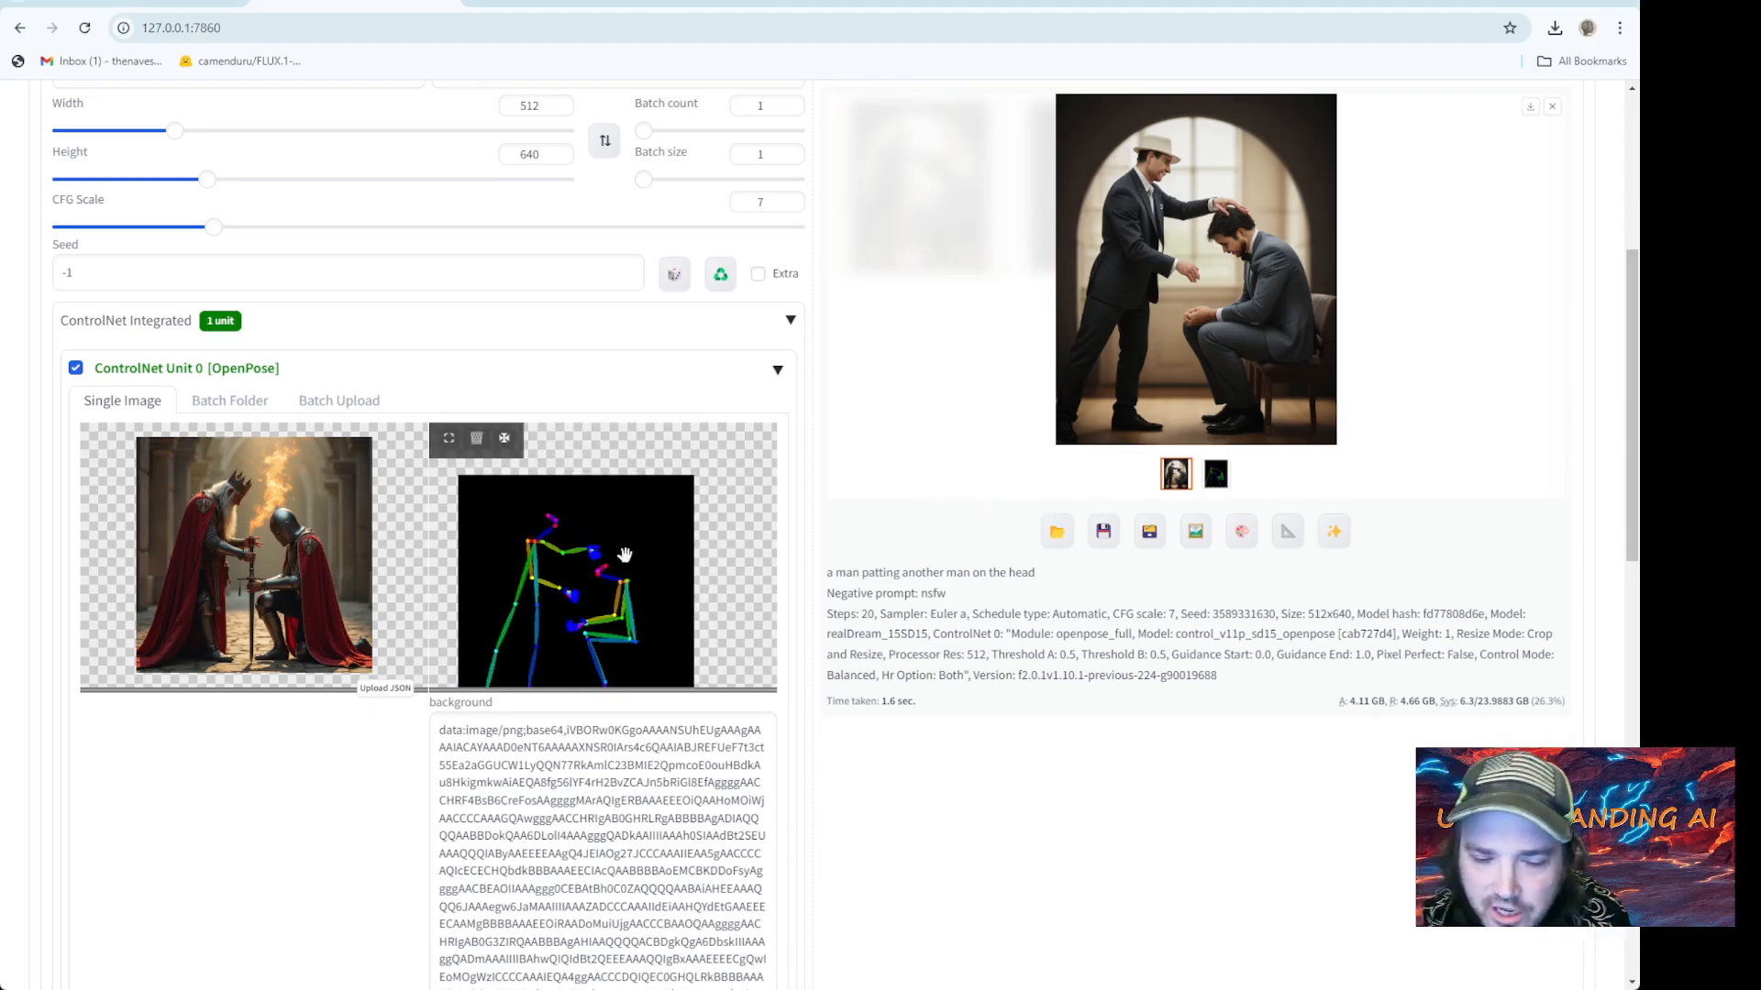
scroll(927, 829, "down", 7)
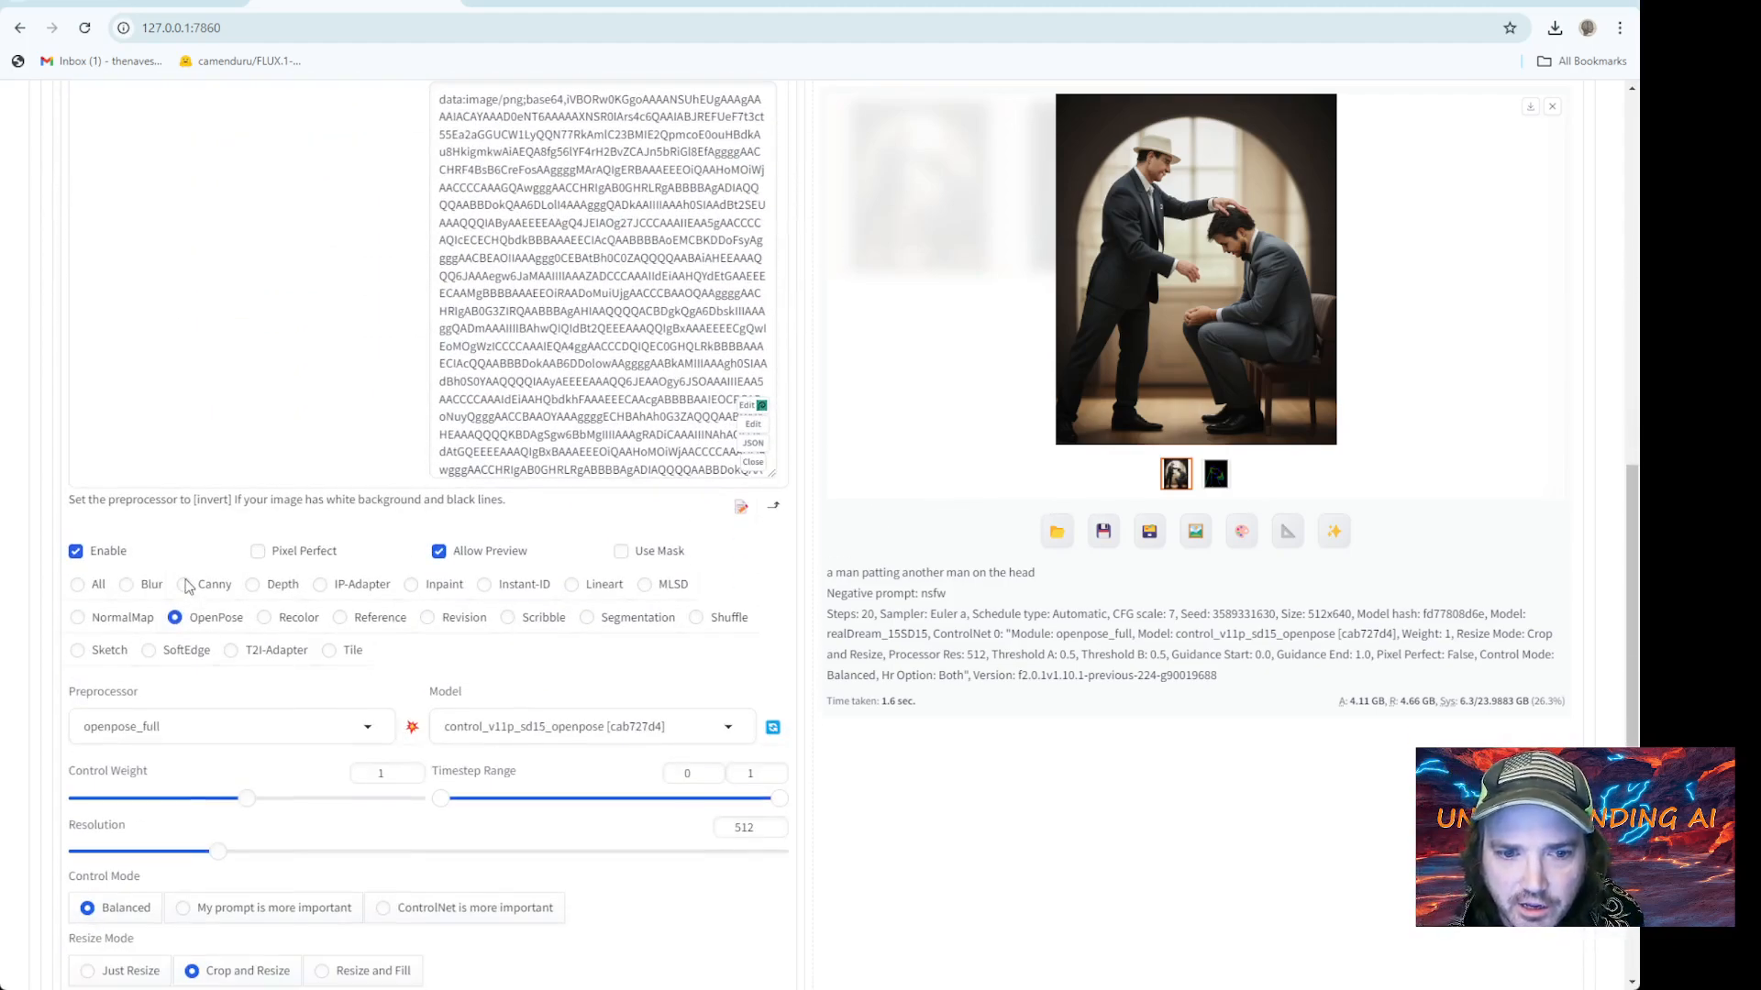
left_click(184, 584)
scroll(359, 672, "down", 4)
scroll(422, 463, "up", 5)
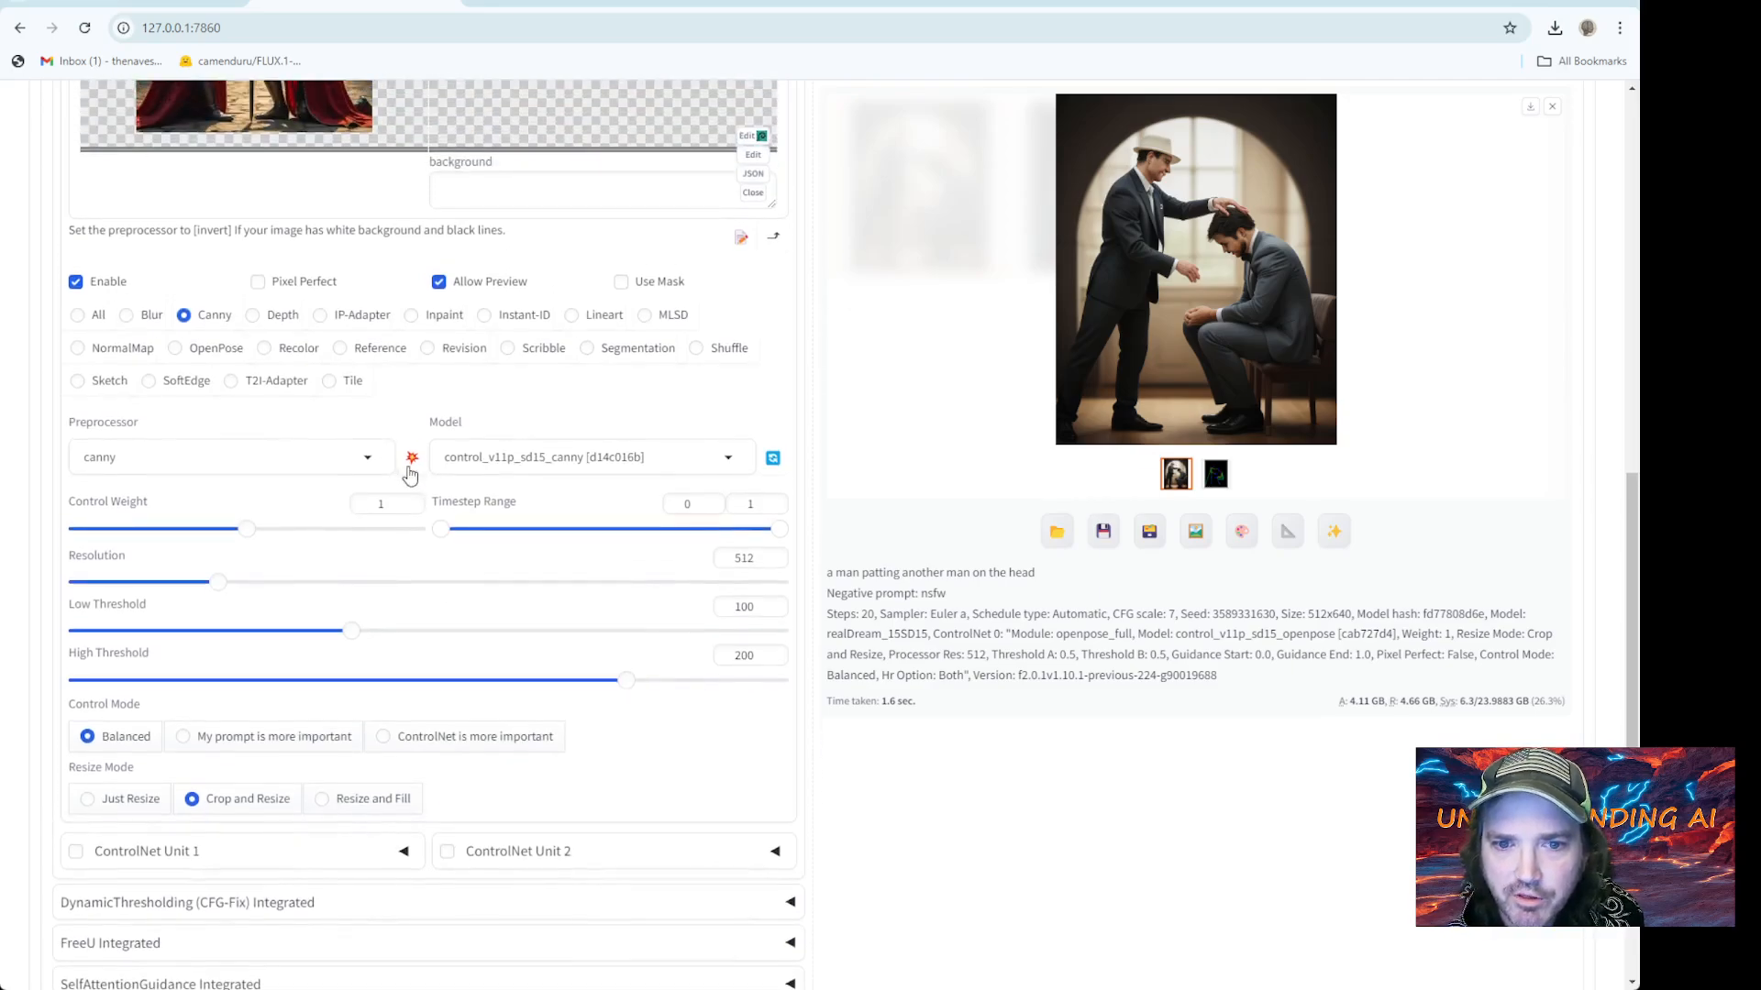
scroll(492, 386, "up", 3)
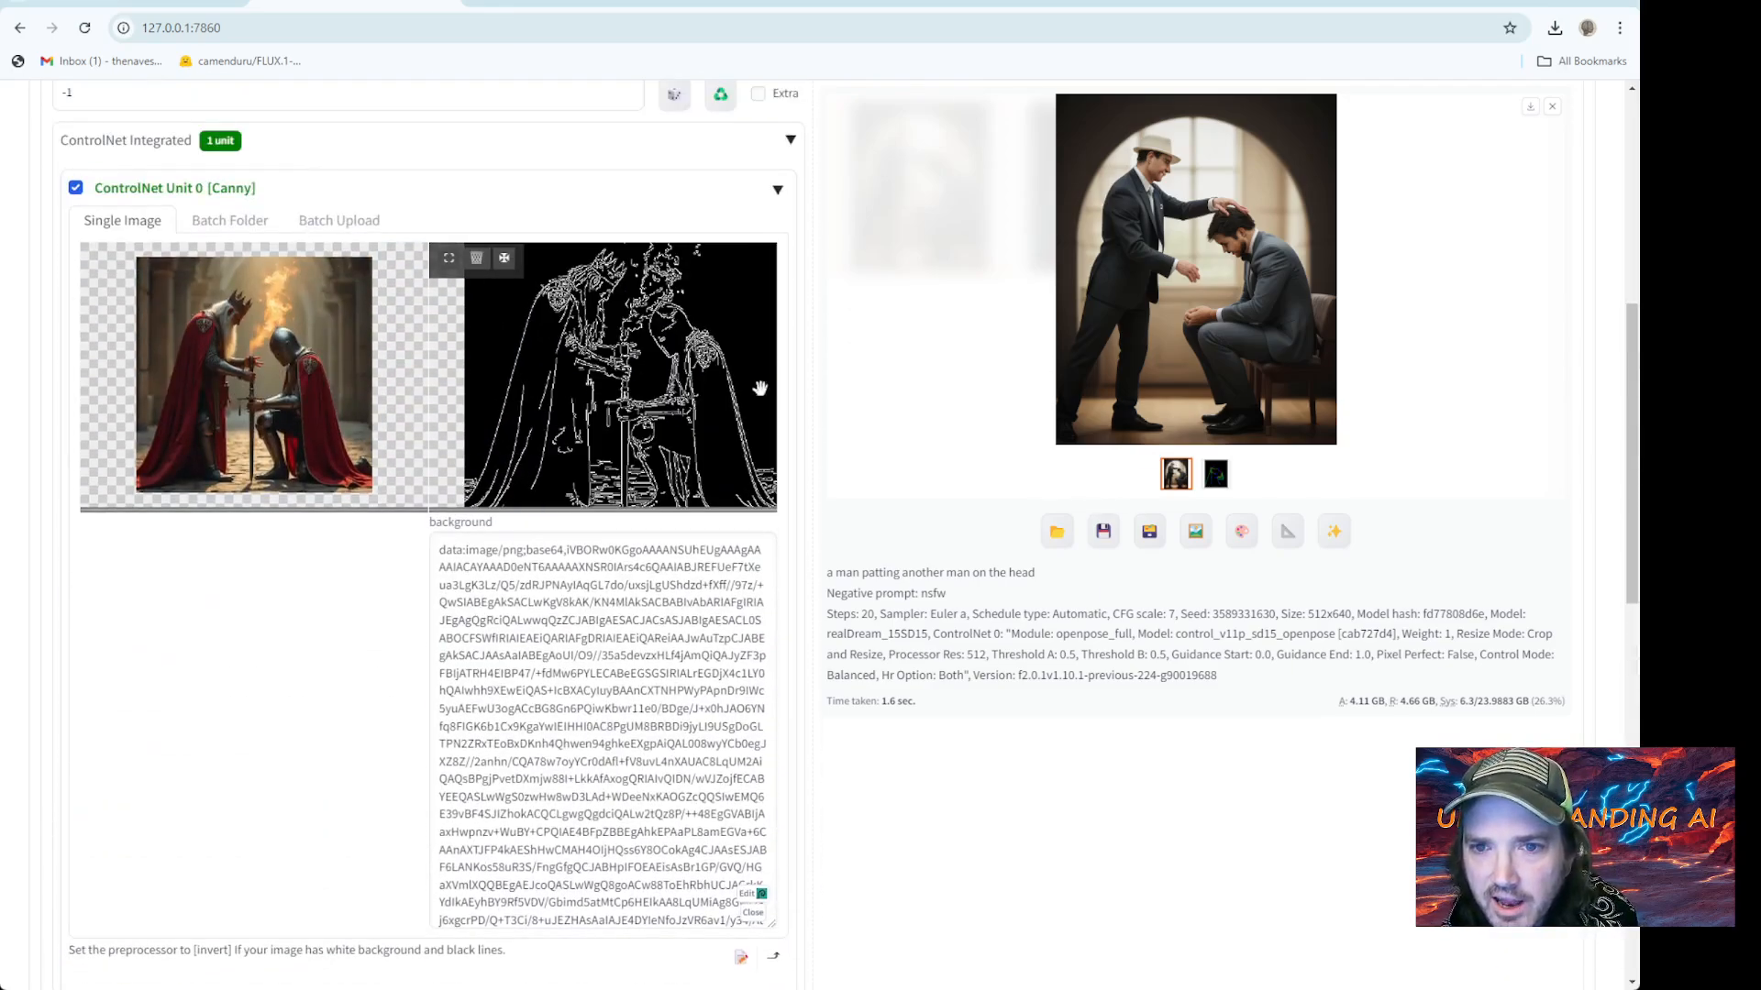
scroll(779, 386, "down", 2)
View the head-patting image at full size, close it, and generate a new image with the Canny edge map
left_click(885, 376)
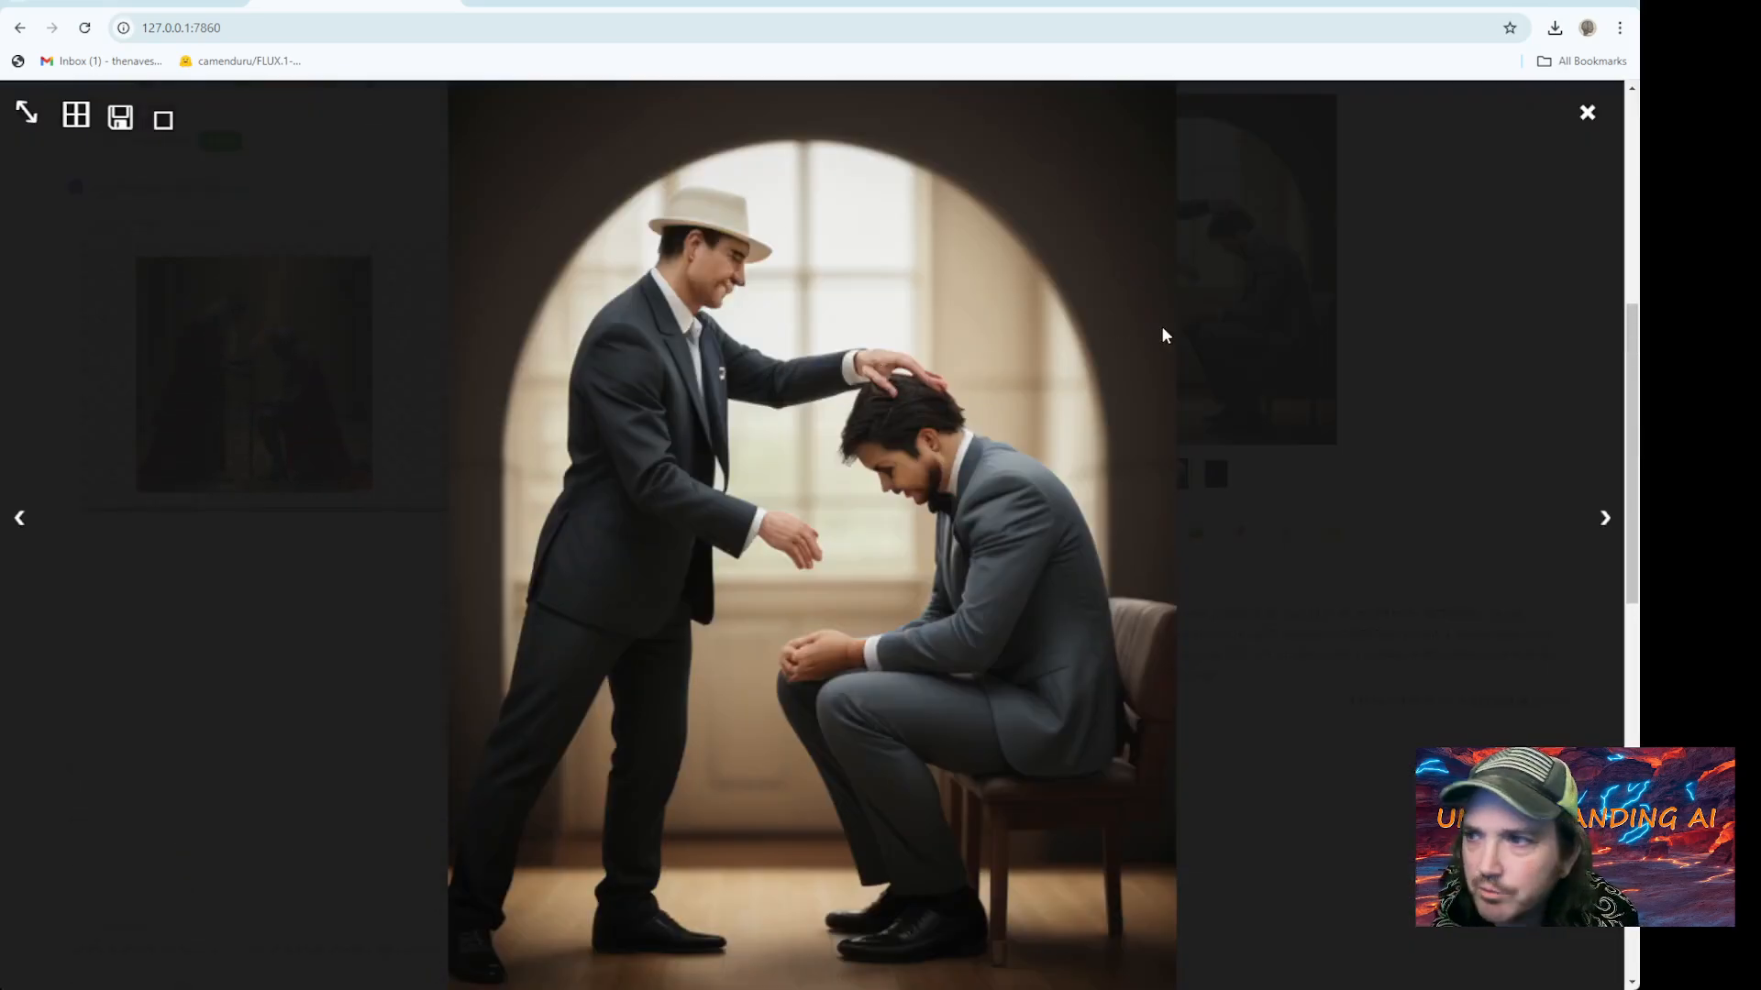
left_click(1588, 112)
scroll(894, 393, "up", 2)
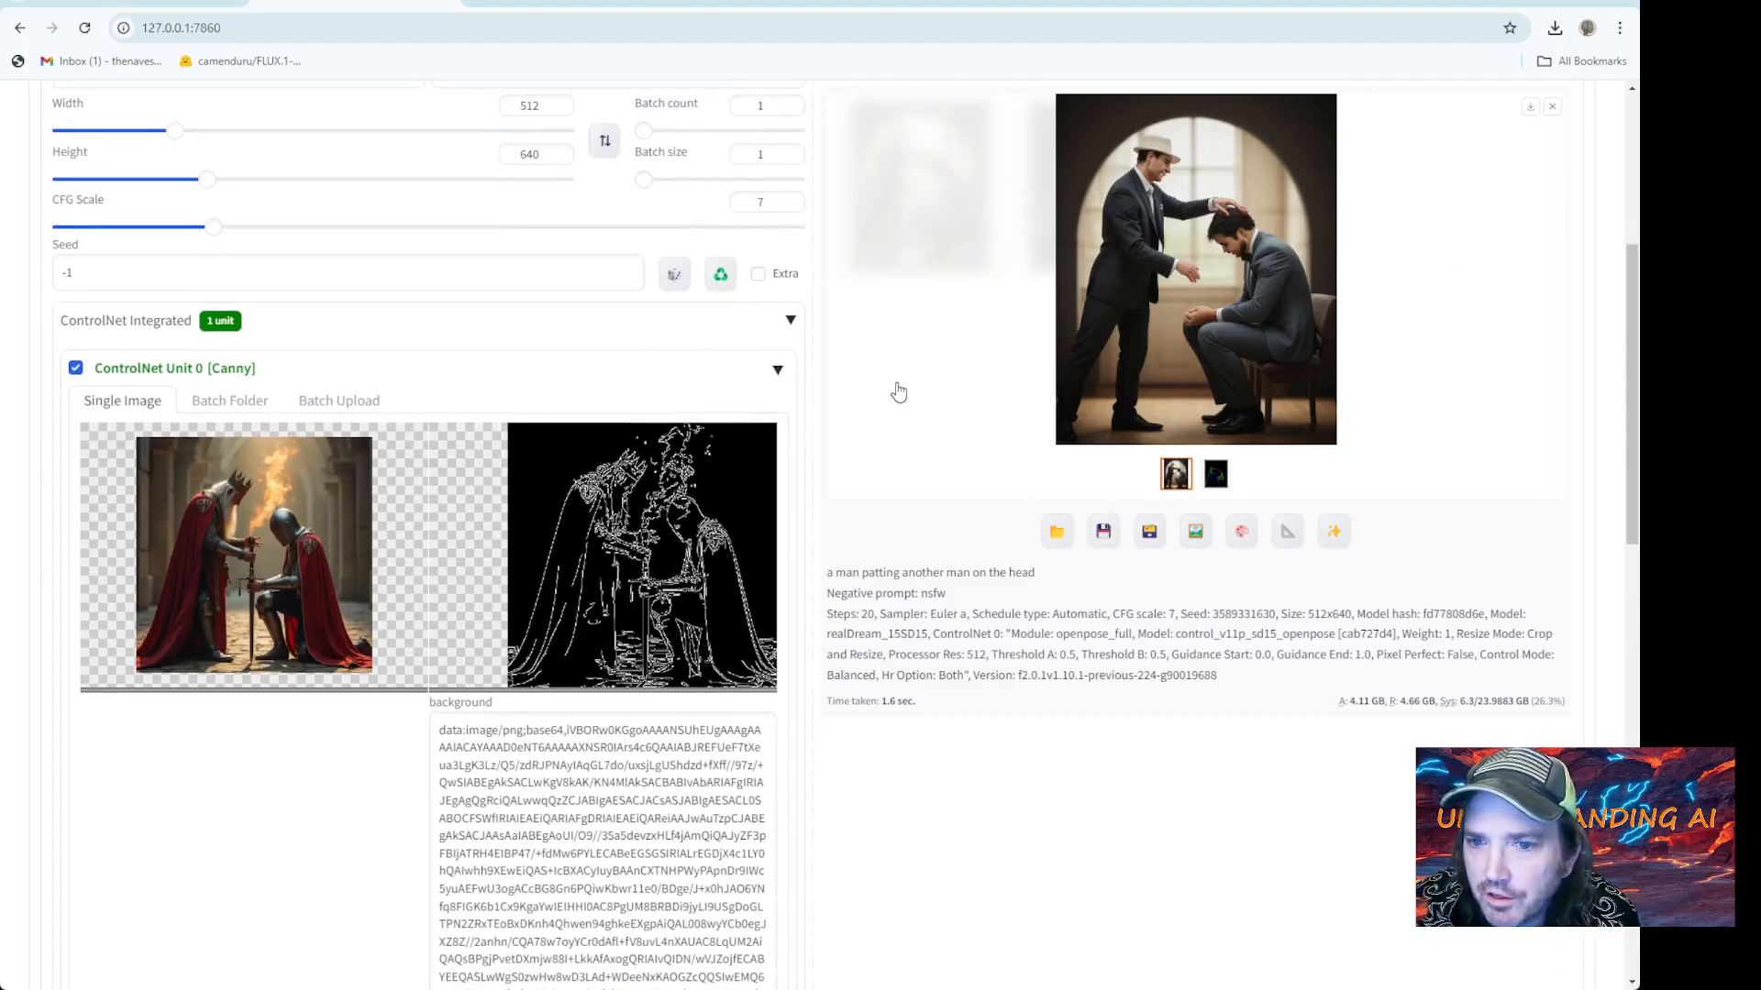
scroll(1008, 392, "up", 2)
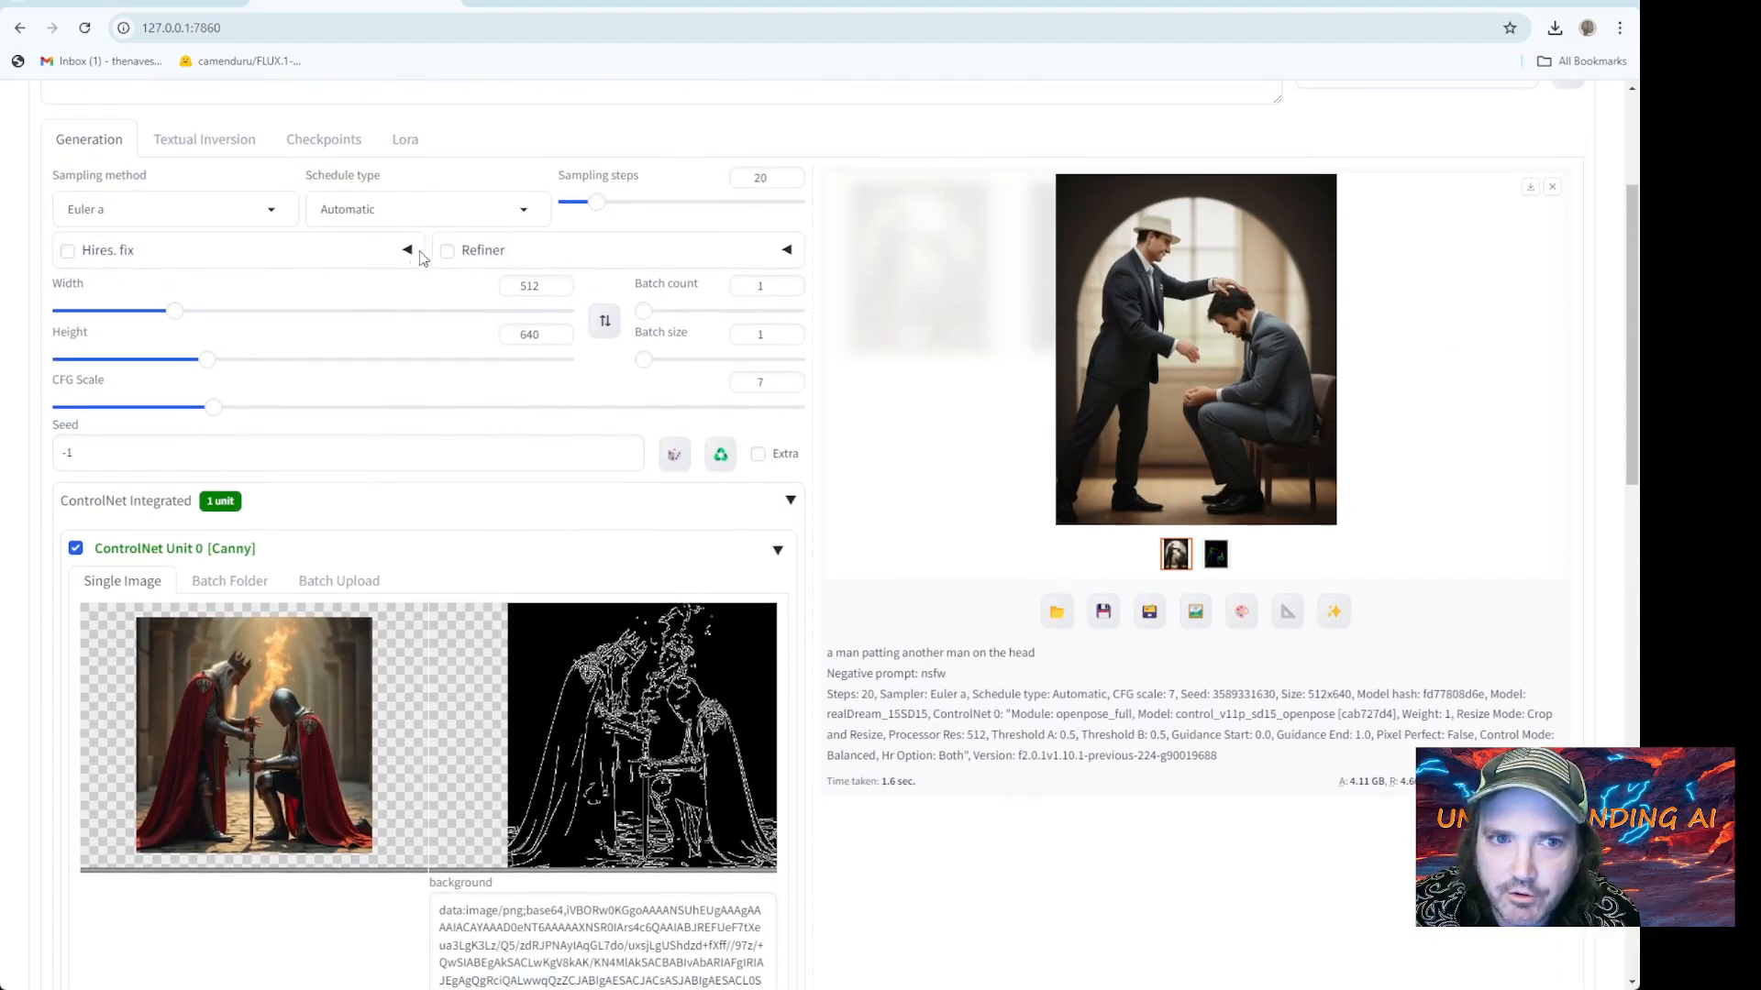
scroll(421, 257, "up", 2)
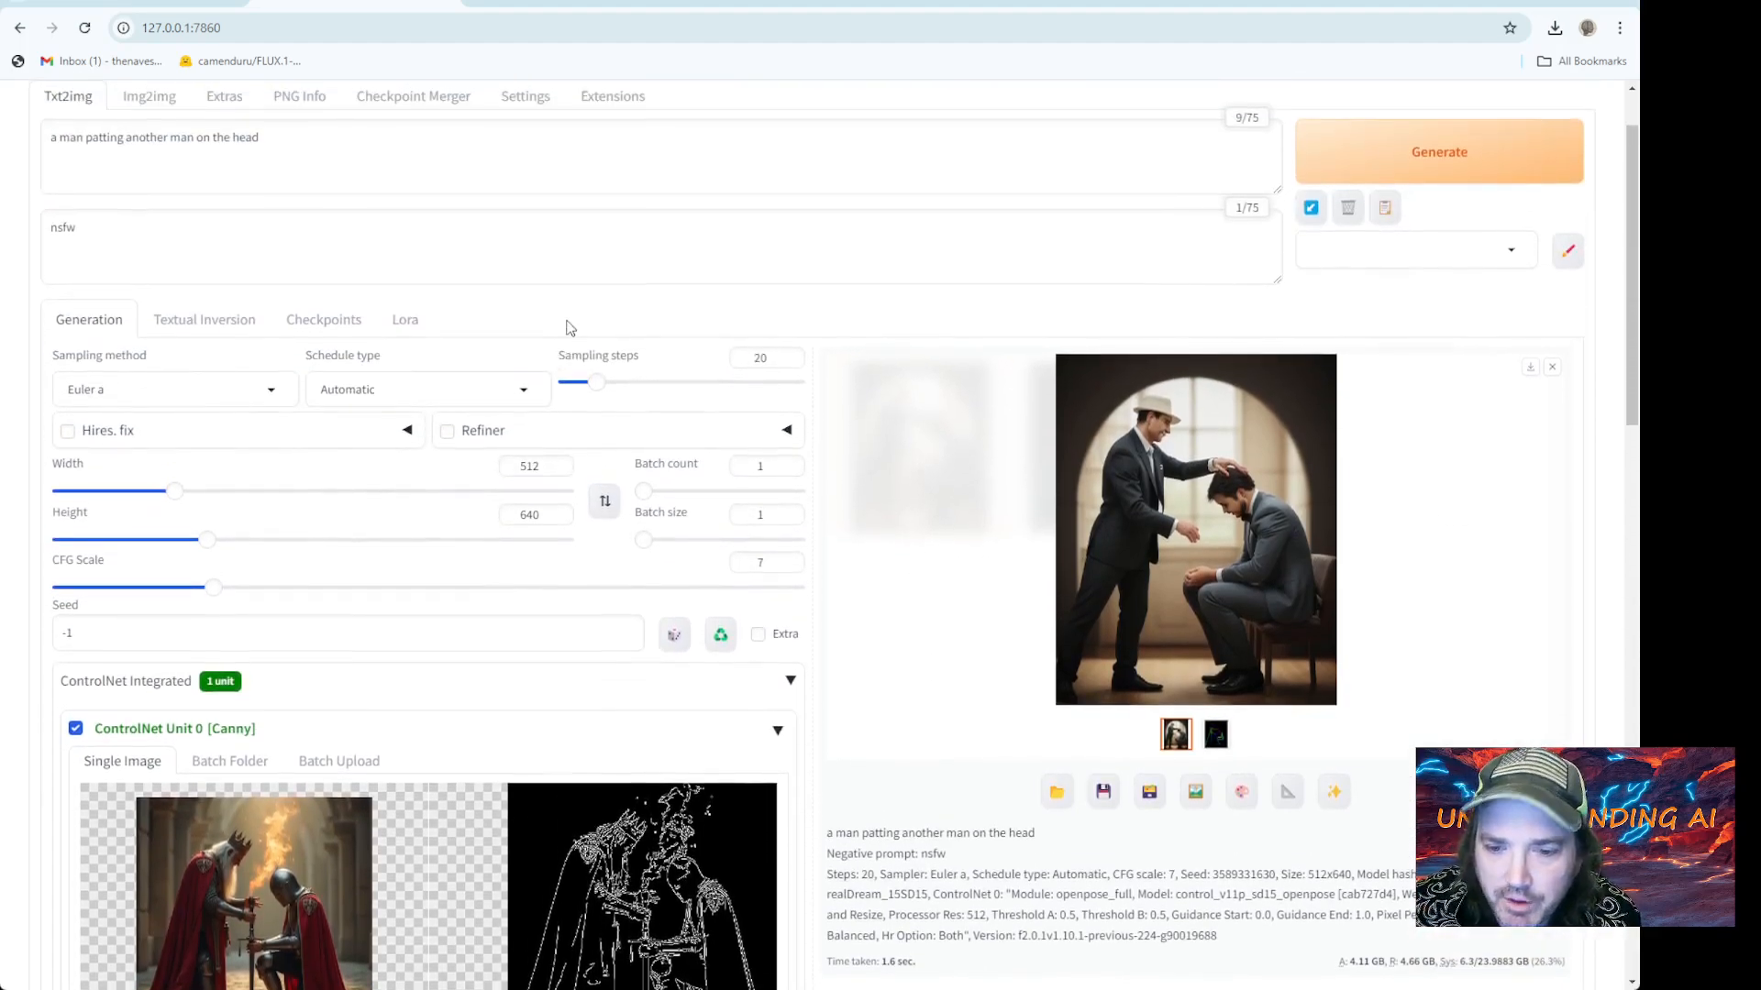
left_click(1417, 162)
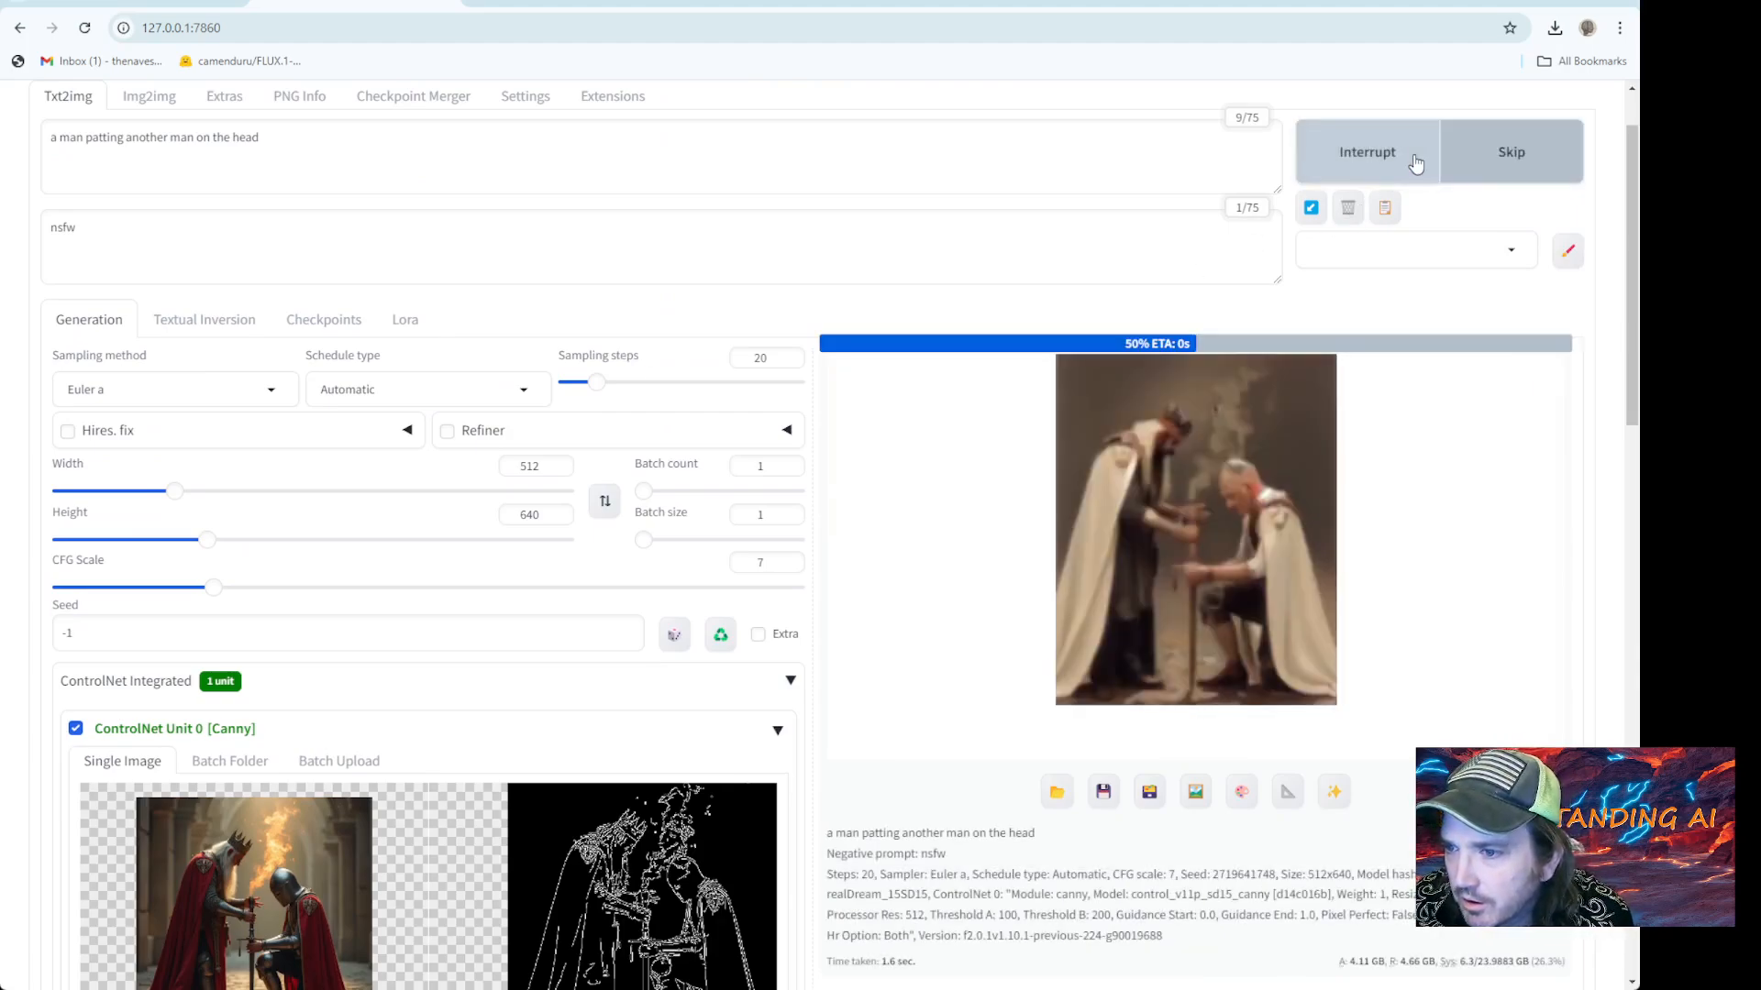
Compare the Canny-guided result with the source image and edge map, and inspect it at full size
scroll(906, 431, "down", 2)
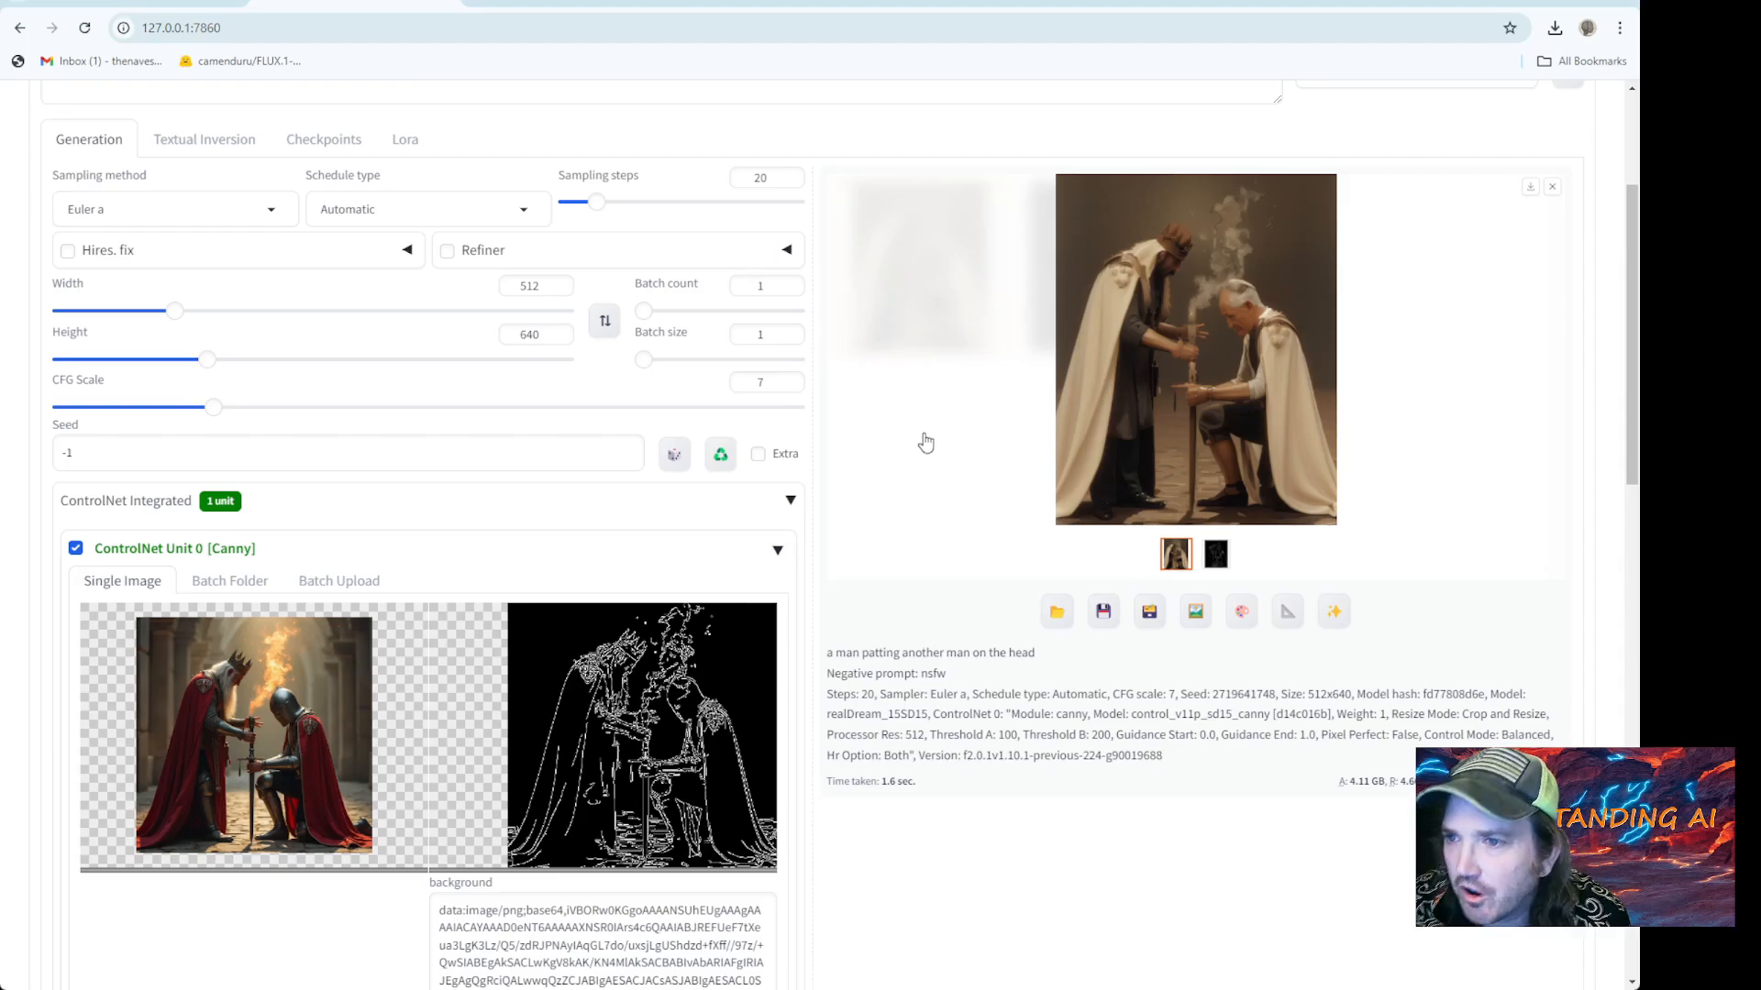
scroll(925, 442, "up", 1)
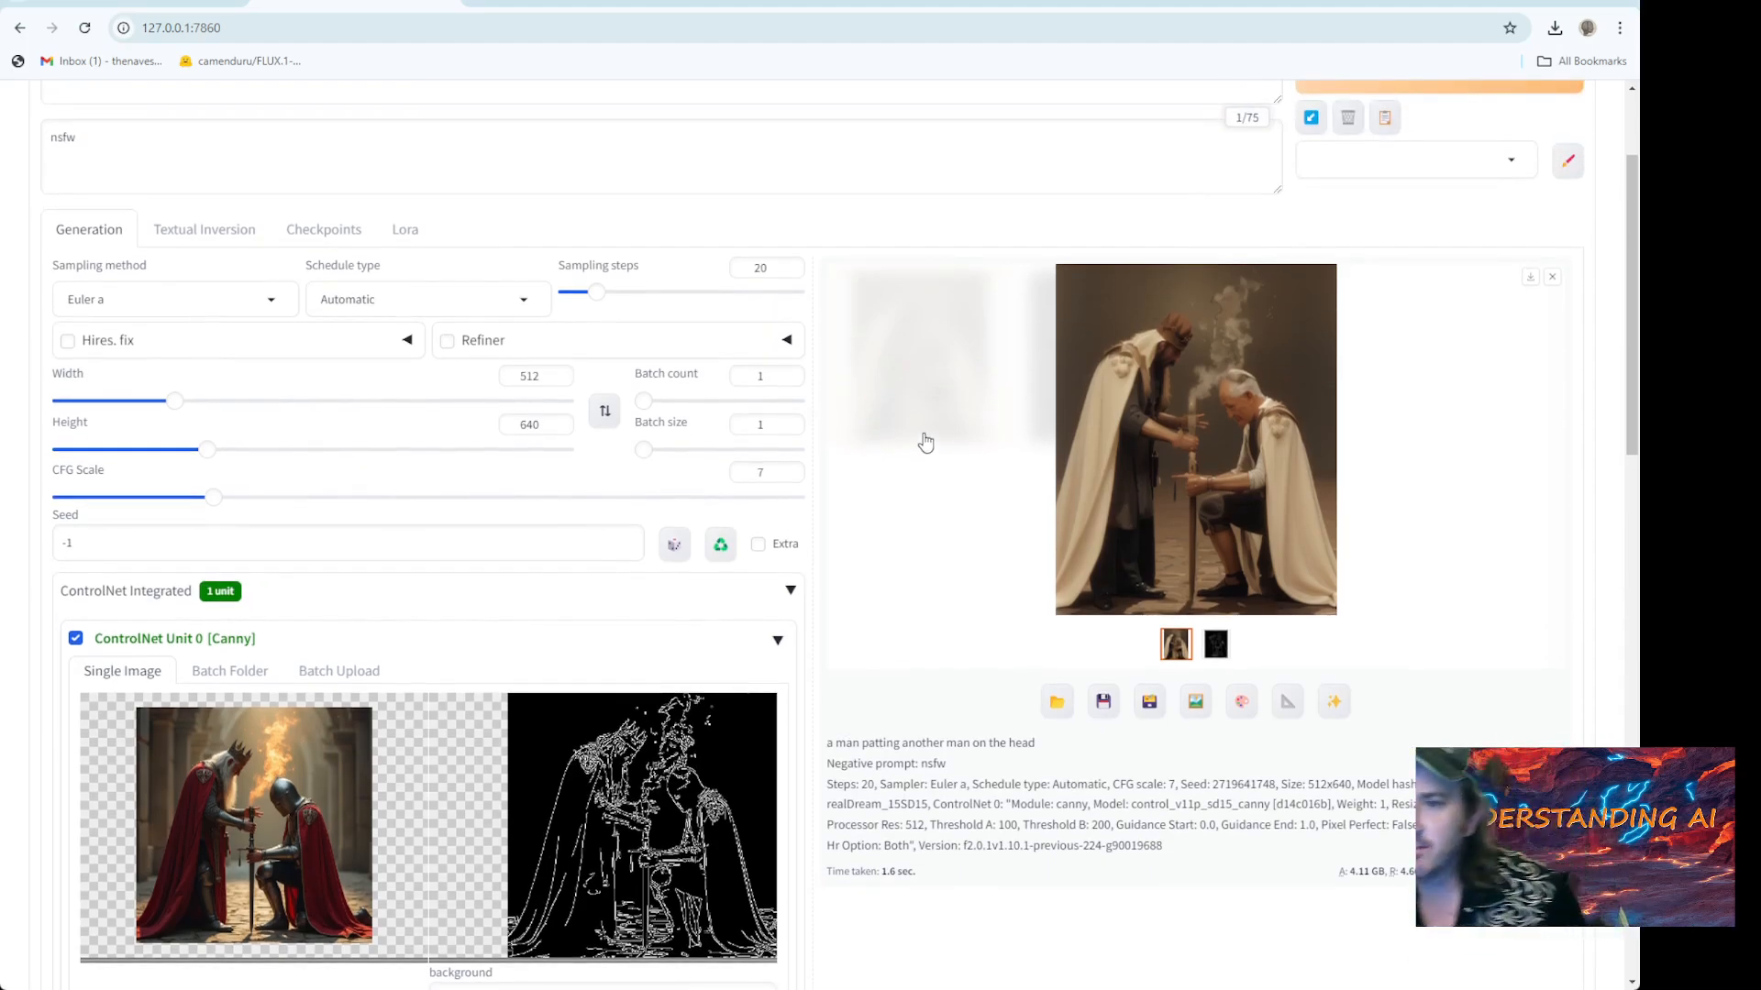
scroll(625, 638, "down", 2)
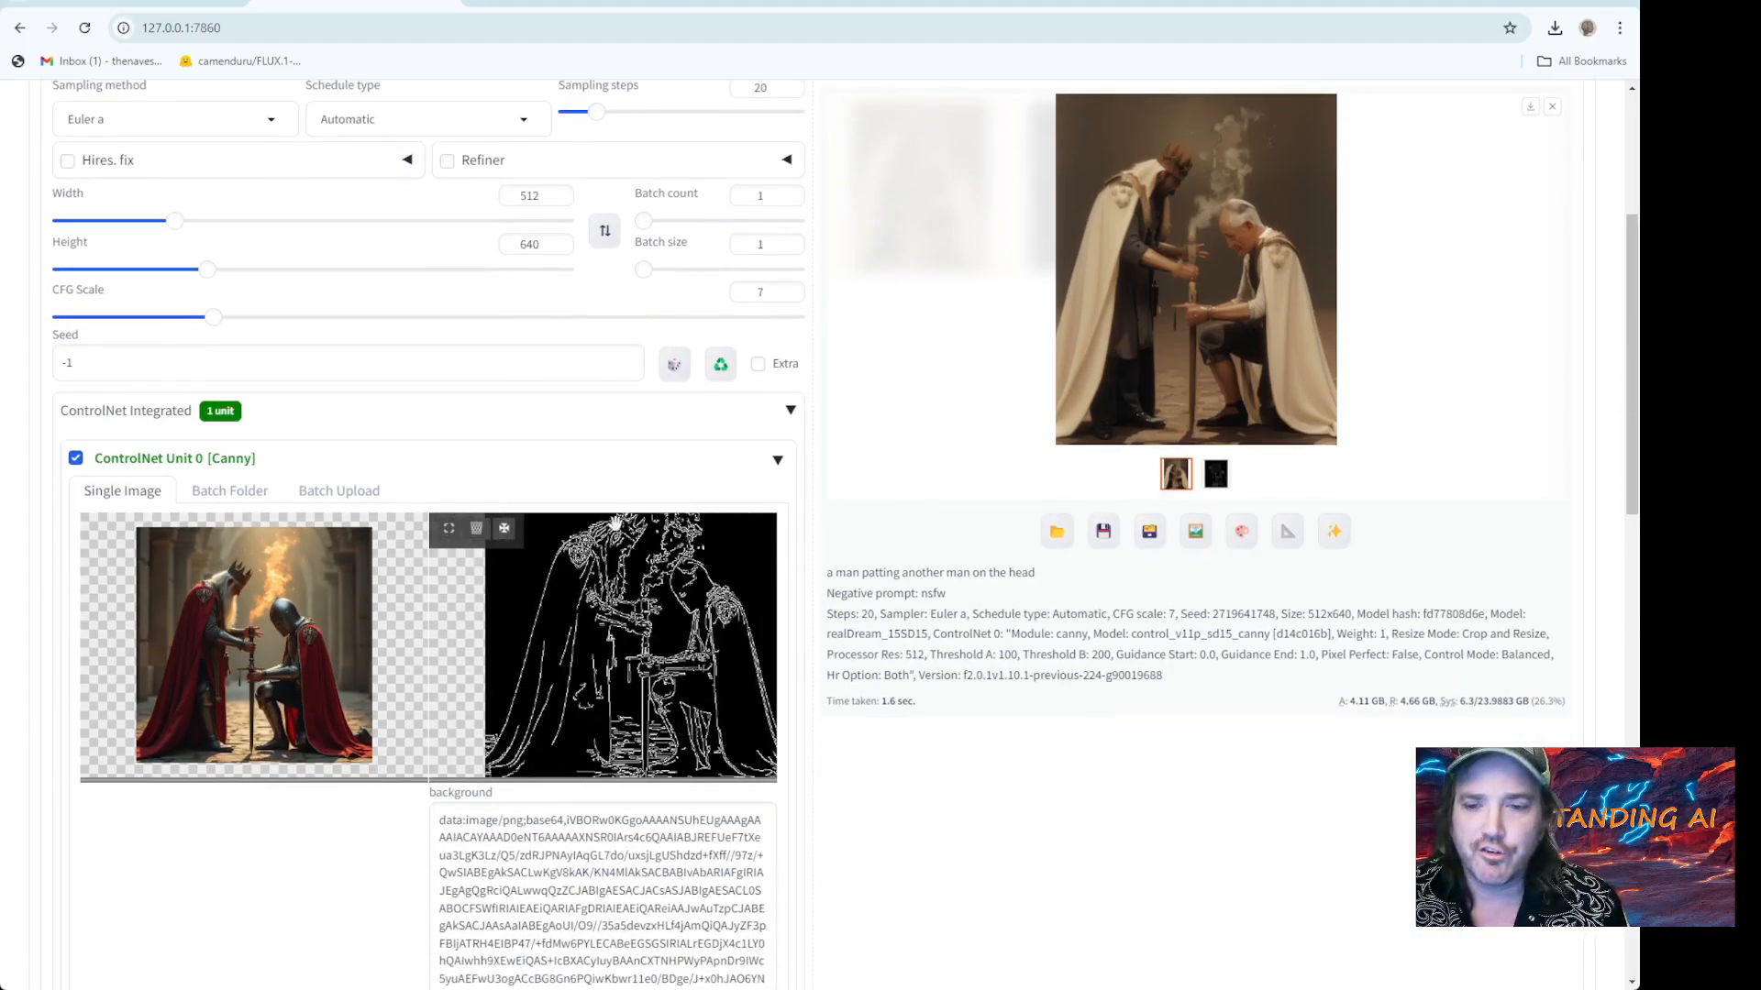
left_click(912, 307)
scroll(1156, 312, "up", 1)
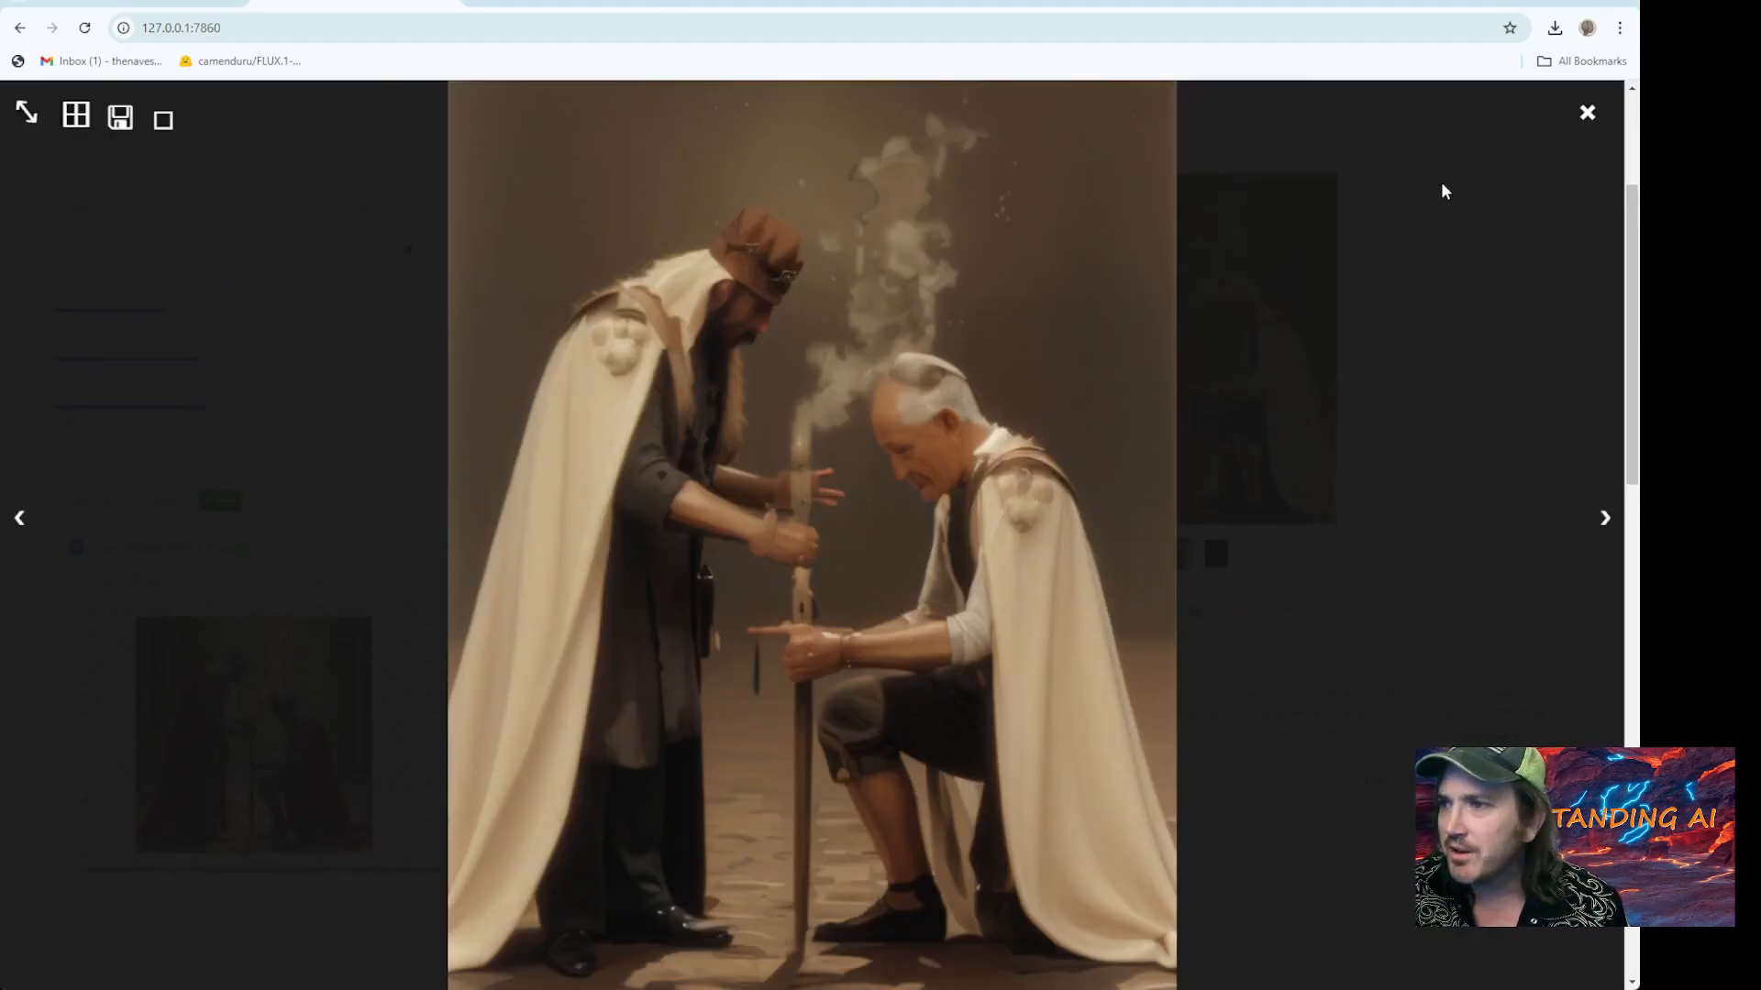
left_click(1585, 113)
Change the prompt to "a king is knighting a soldier" and generate an image with the Canny edge map
scroll(898, 292, "up", 2)
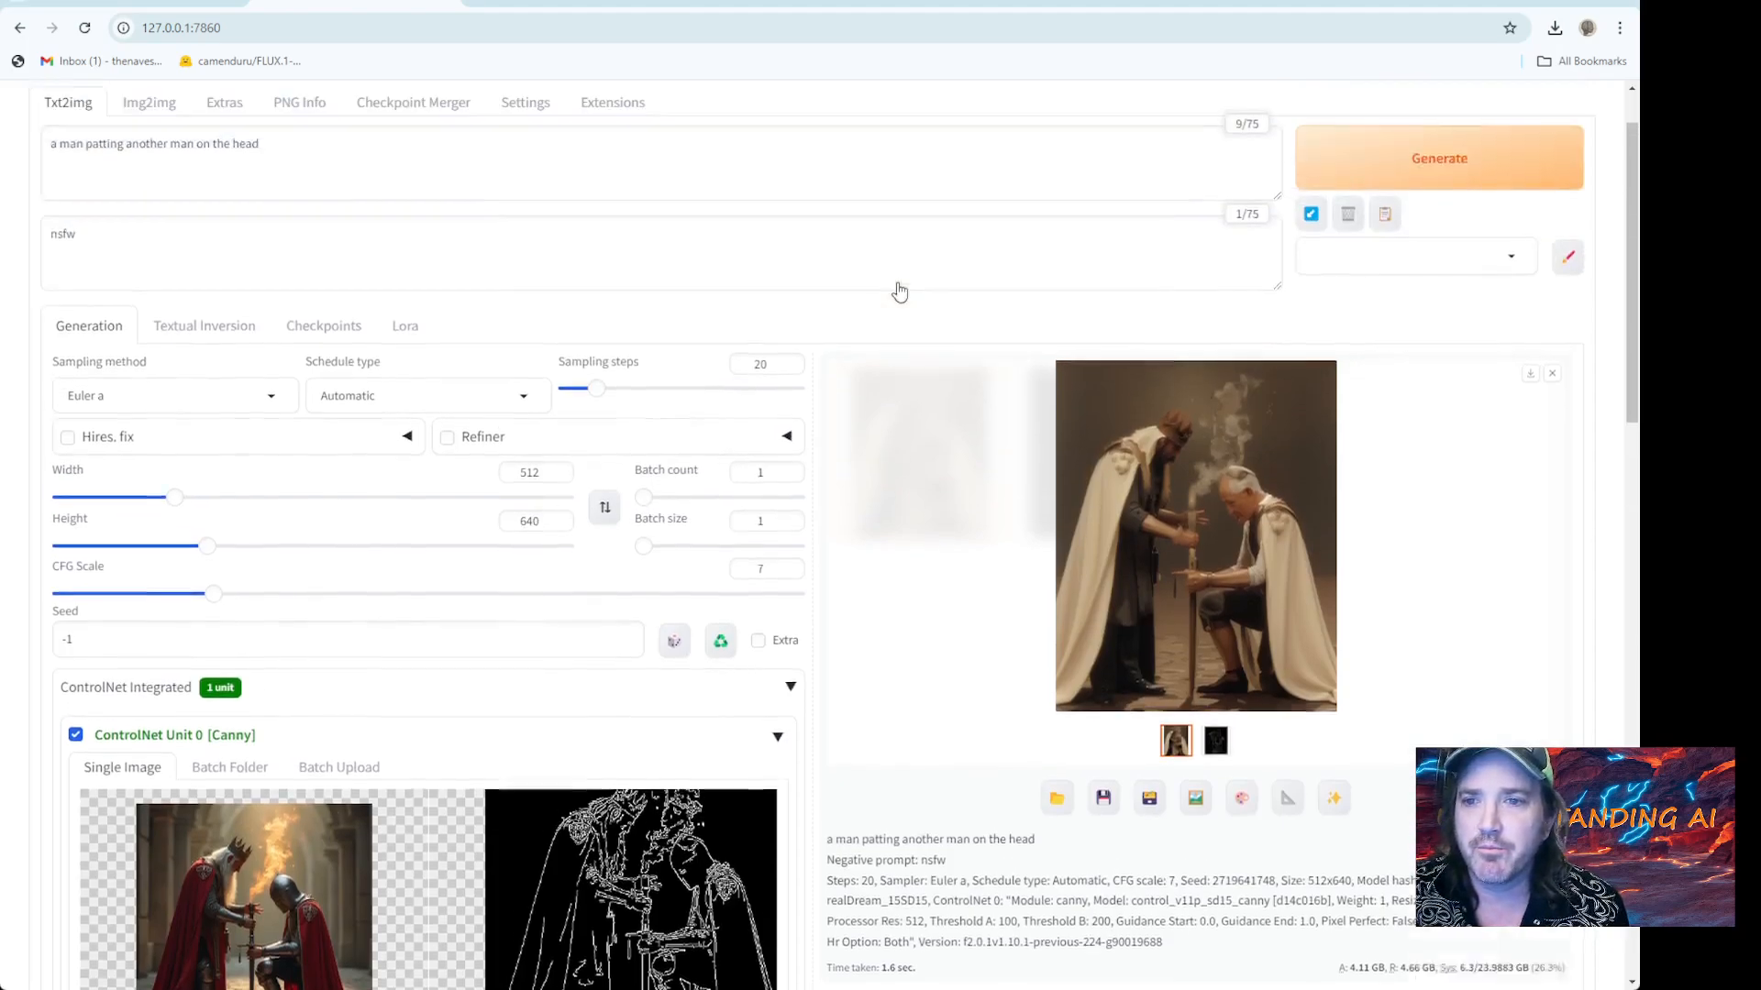
scroll(899, 292, "up", 1)
left_click_drag(331, 235, 1, 202)
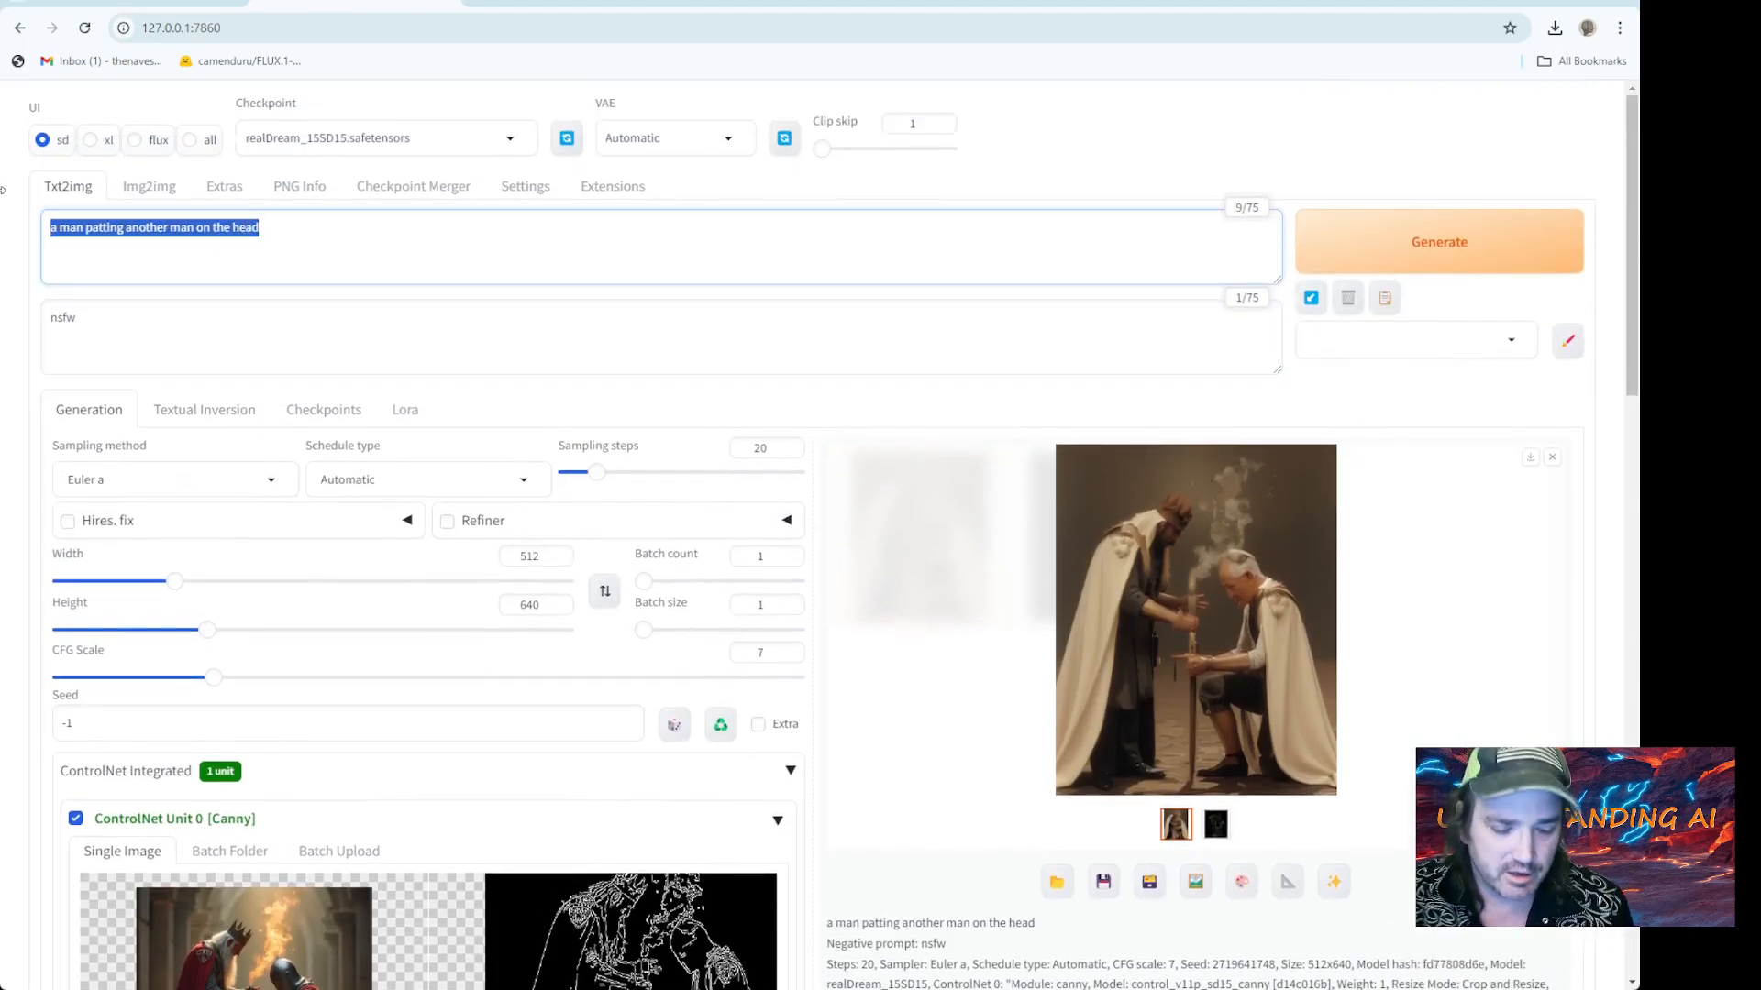
type("a lk")
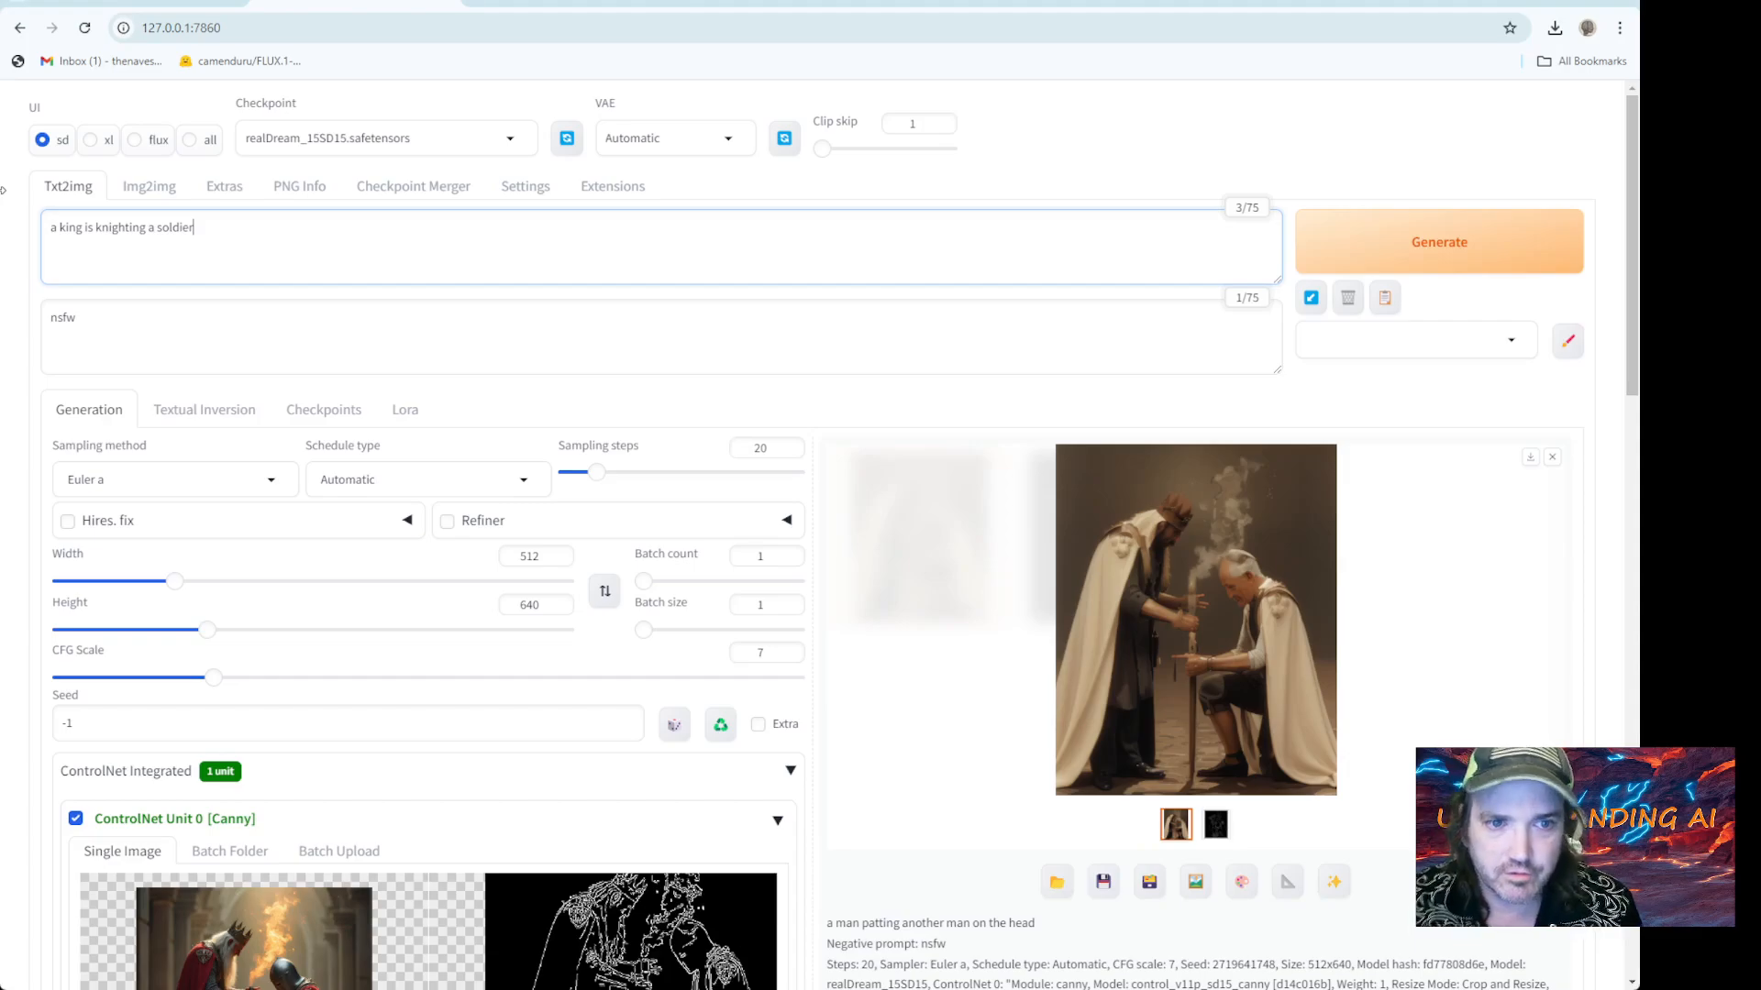
left_click(1380, 246)
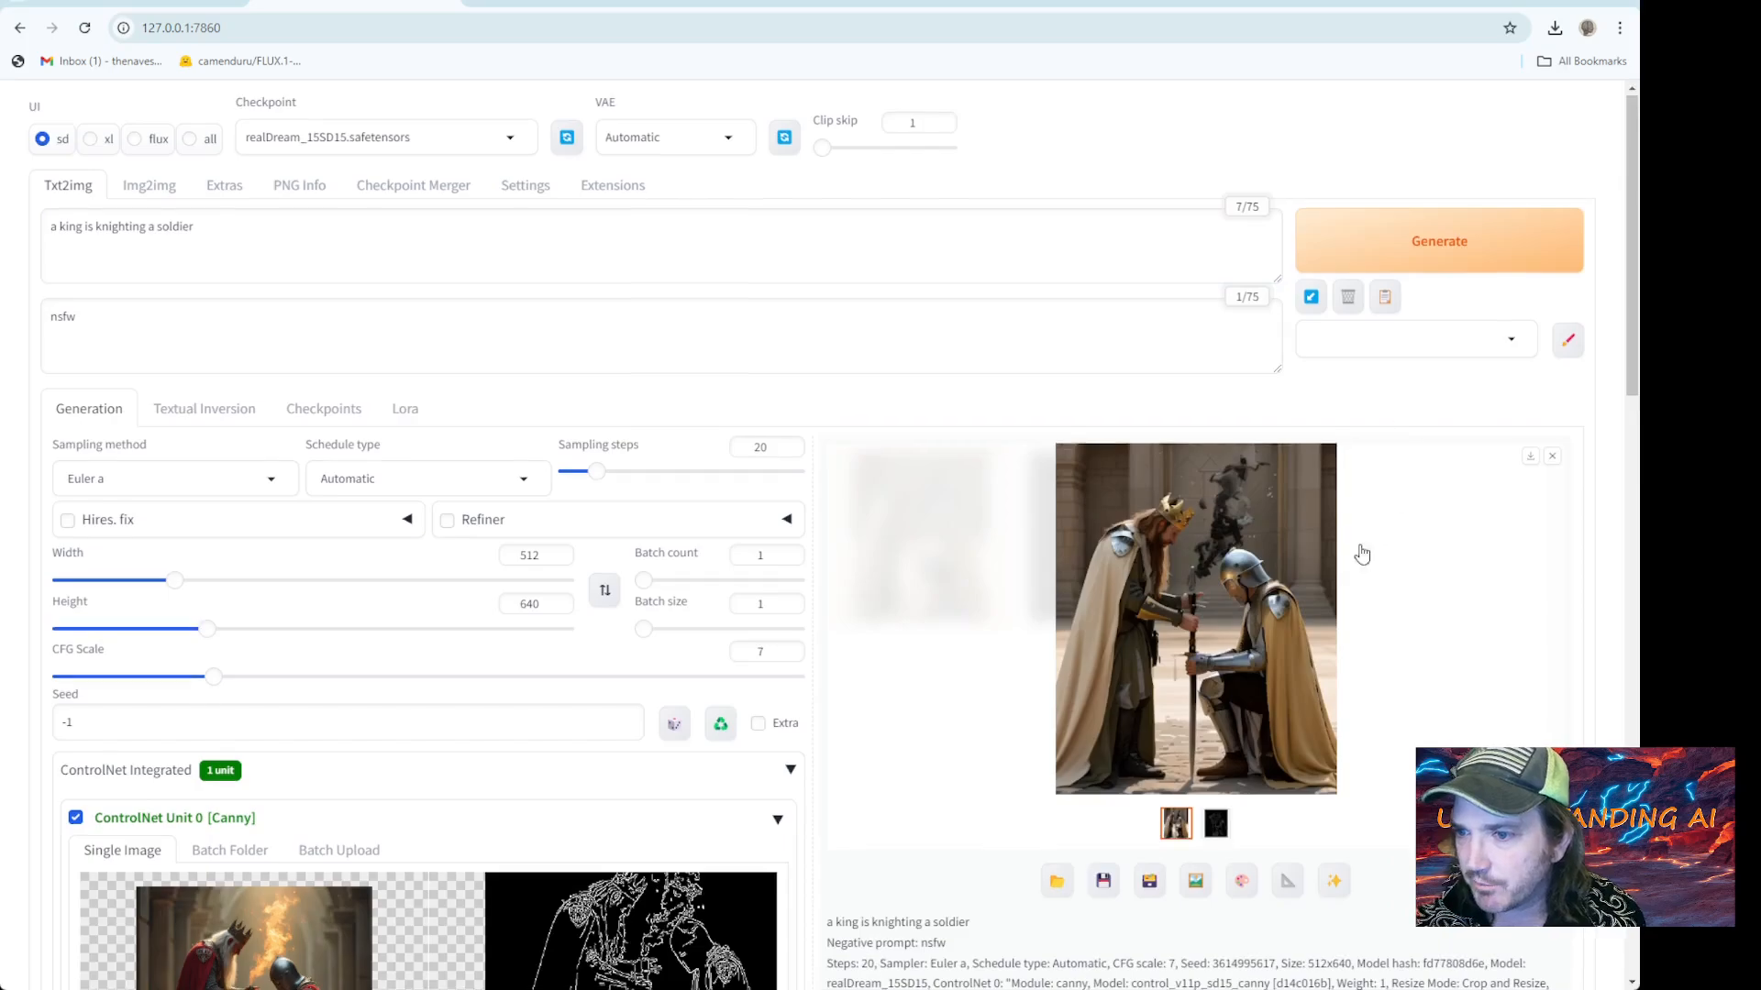
Review the knighting image against its source, and switch the checkpoint to Juggernaut_X_RunDiffusion_Hyper.safetensors
scroll(1361, 554, "down", 3)
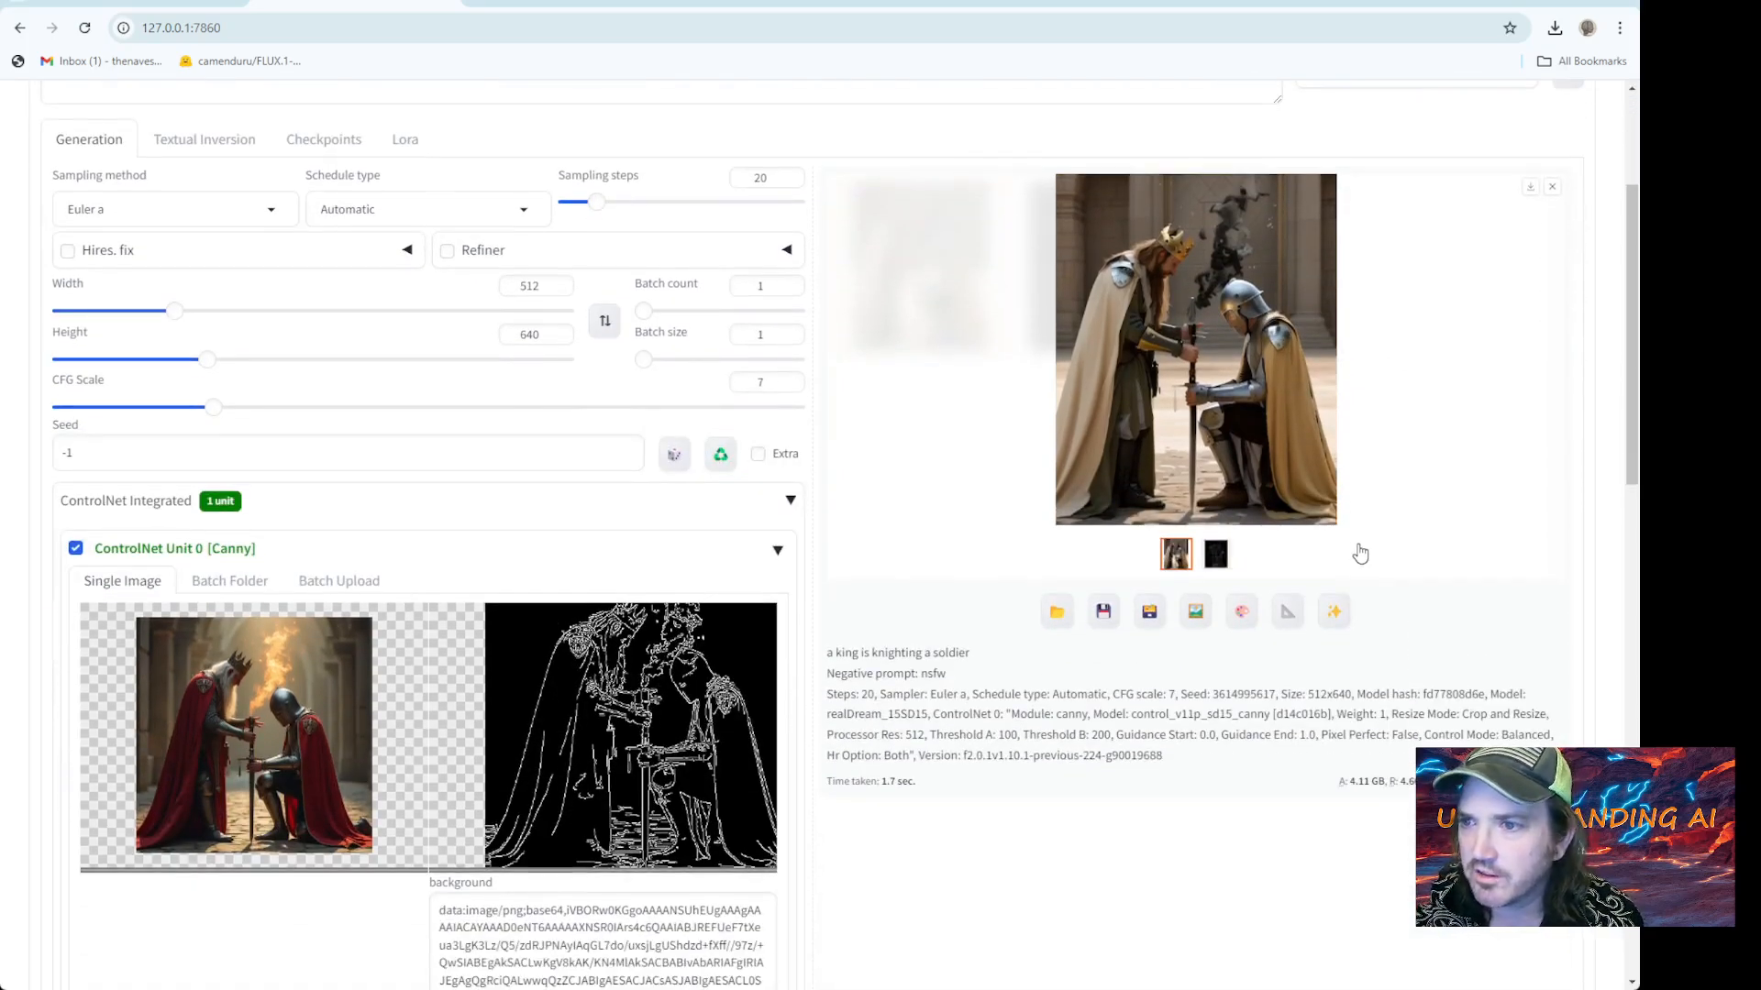
scroll(803, 560, "up", 3)
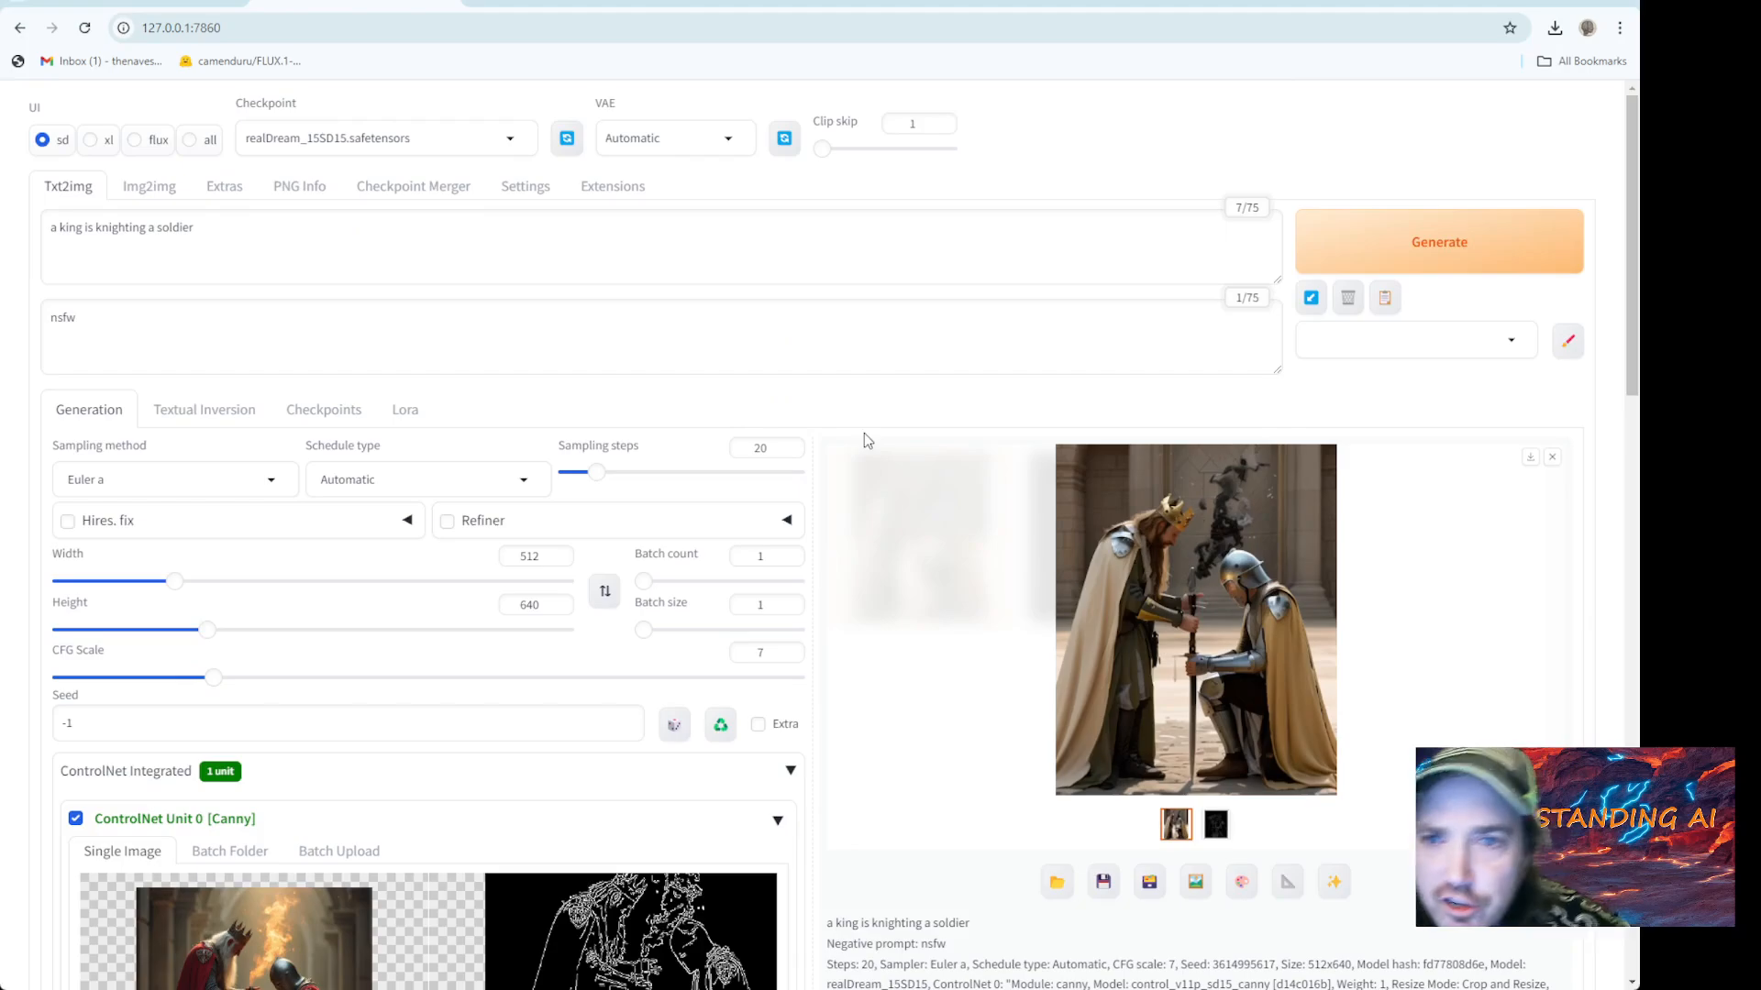
left_click(509, 145)
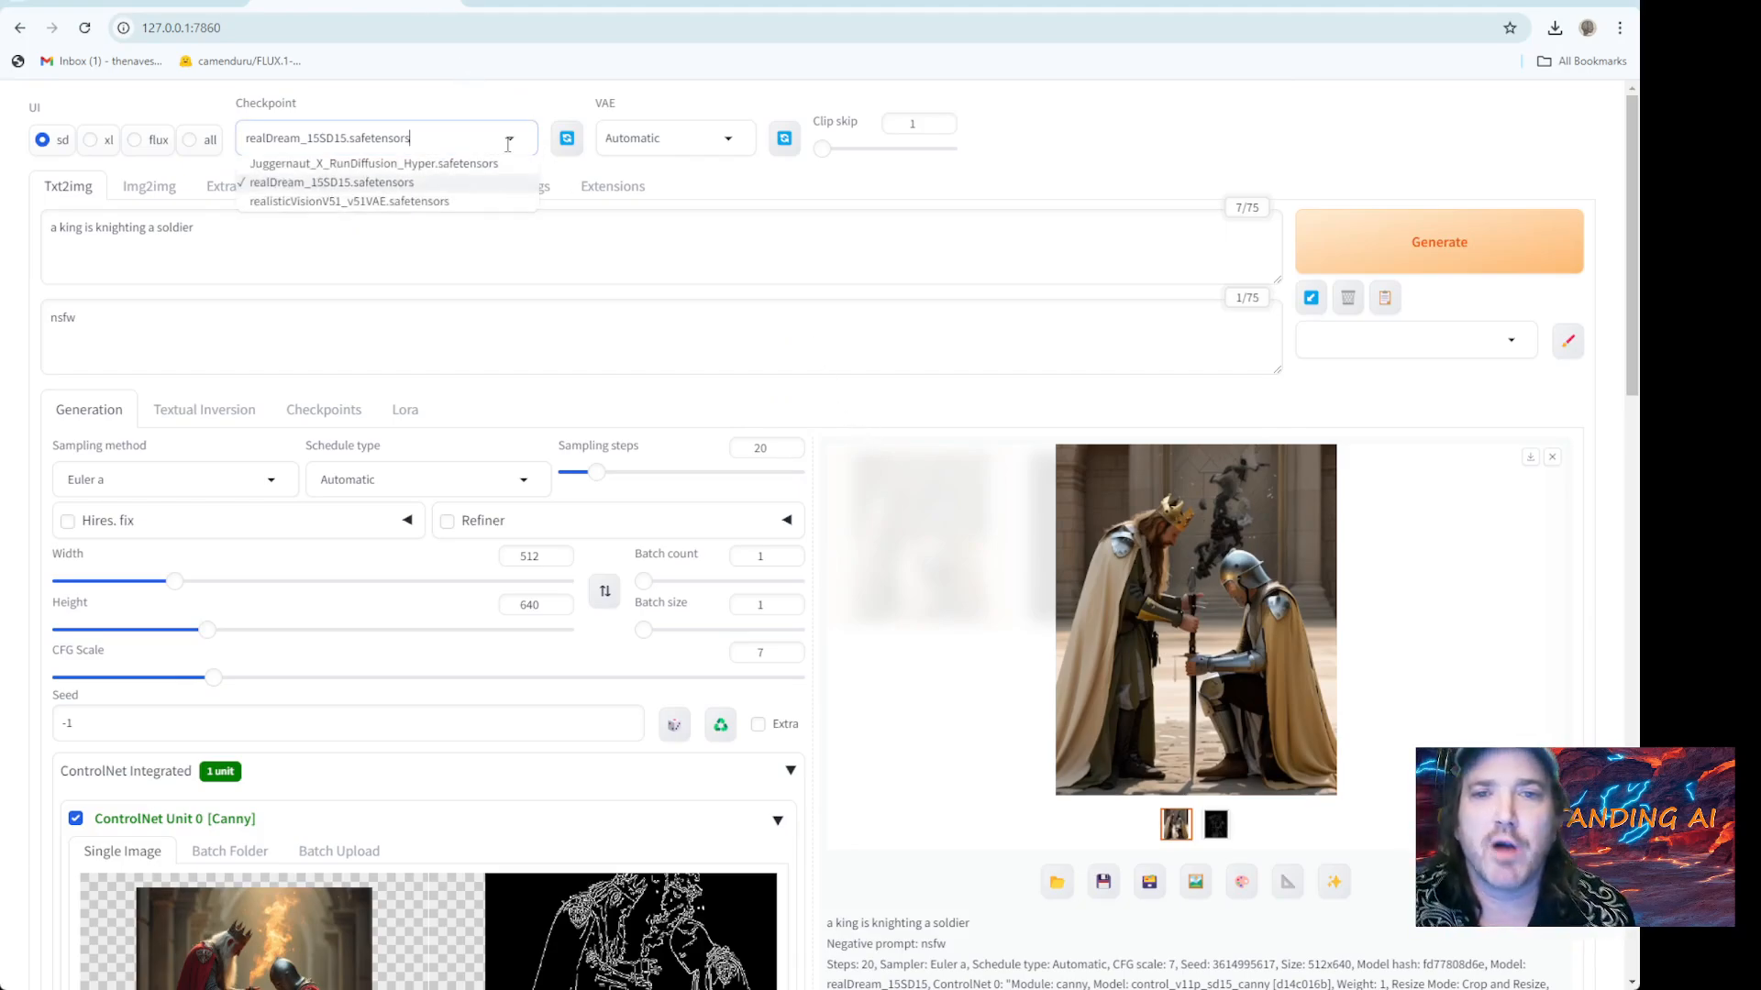
left_click(460, 165)
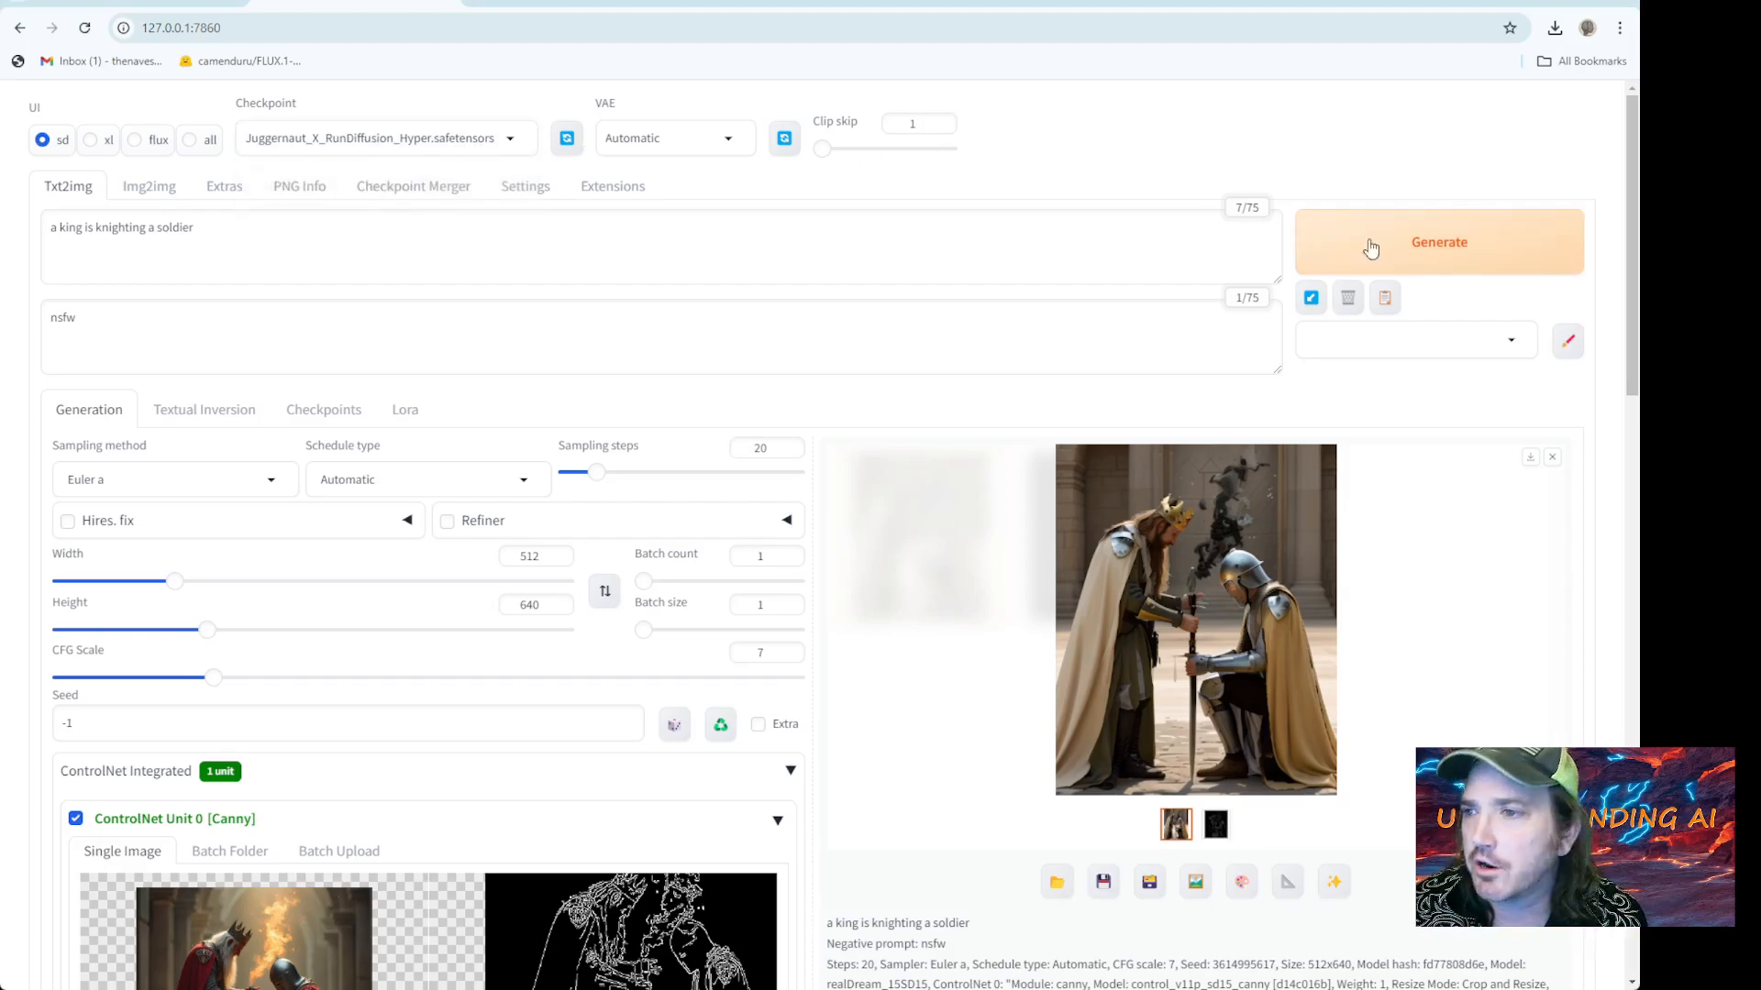
Switch to Civitai, return from the Real Dream page to the models list, and remove the SD 1.5 base model filter
left_click(786, 2)
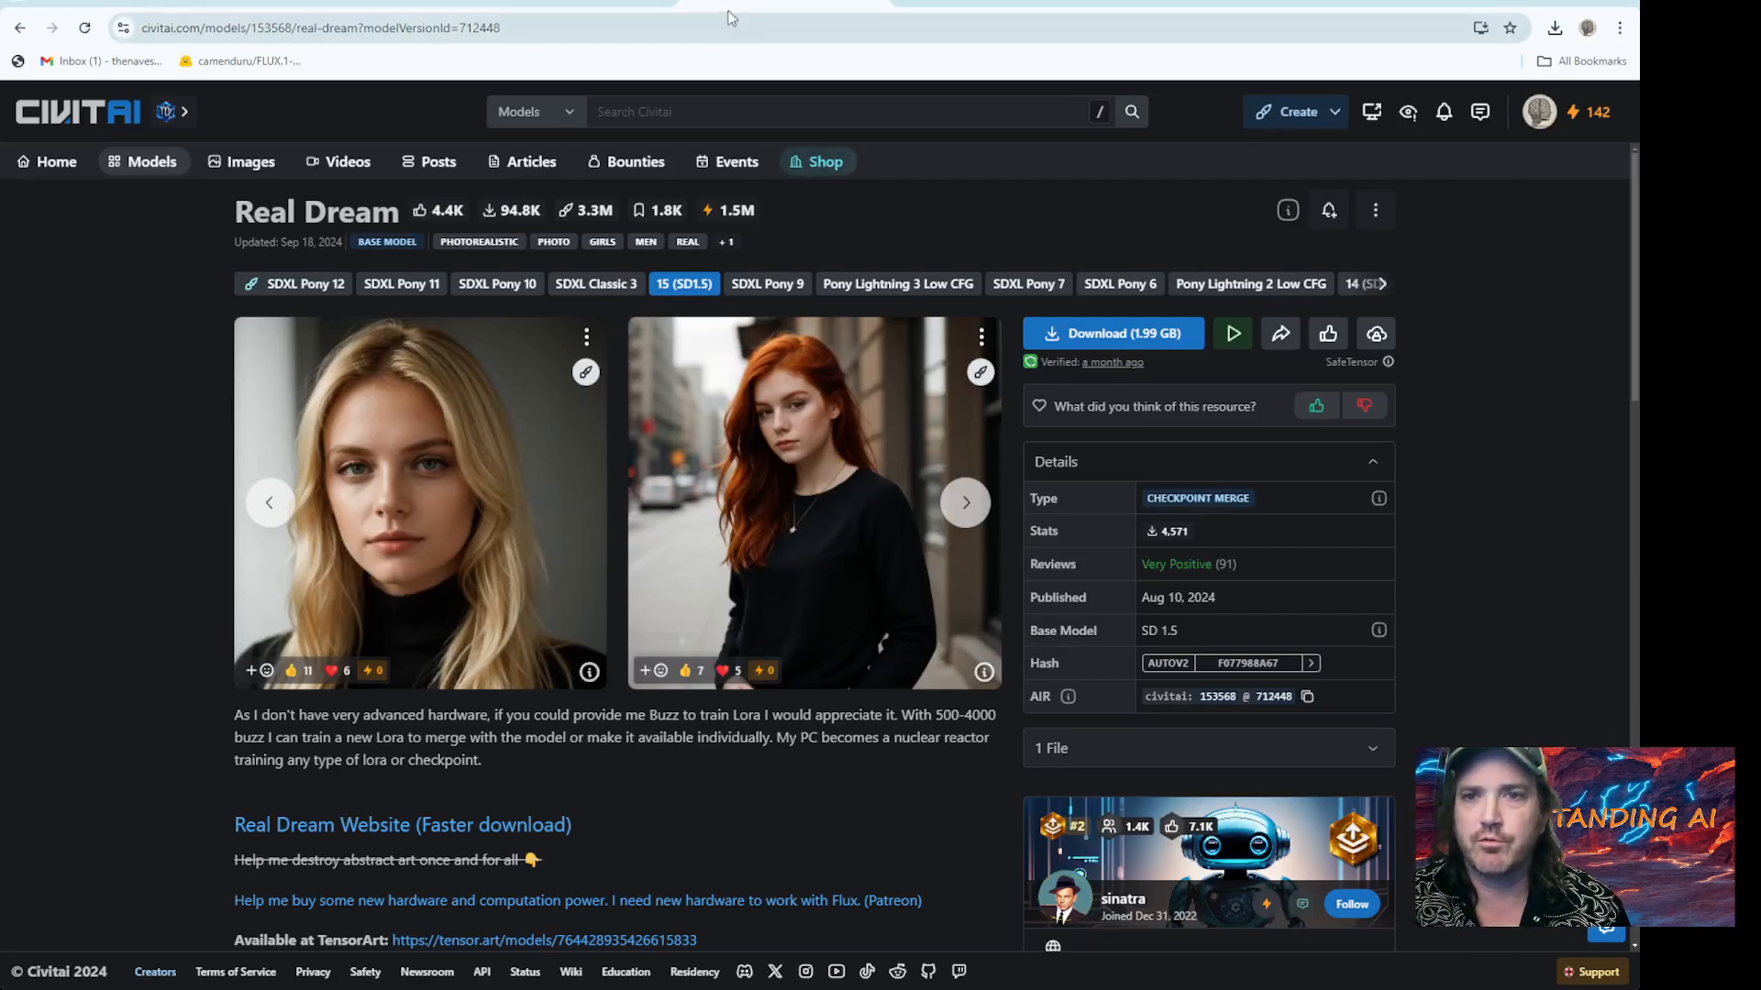
left_click(854, 123)
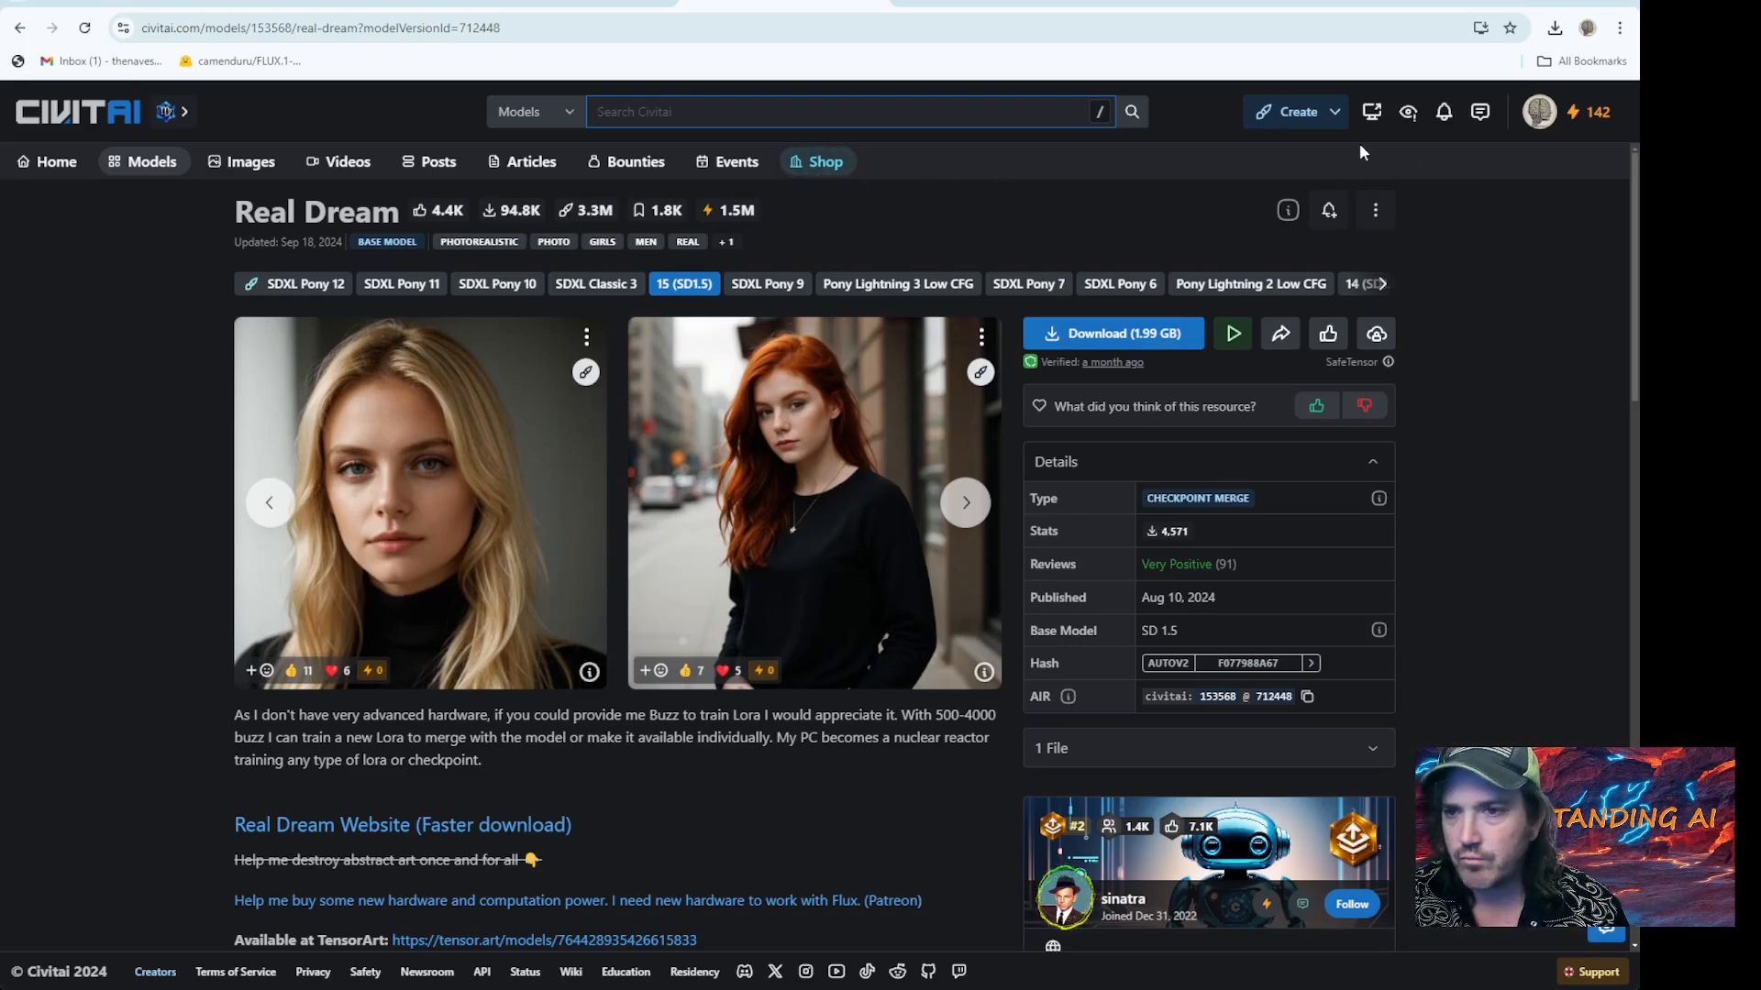
left_click(19, 28)
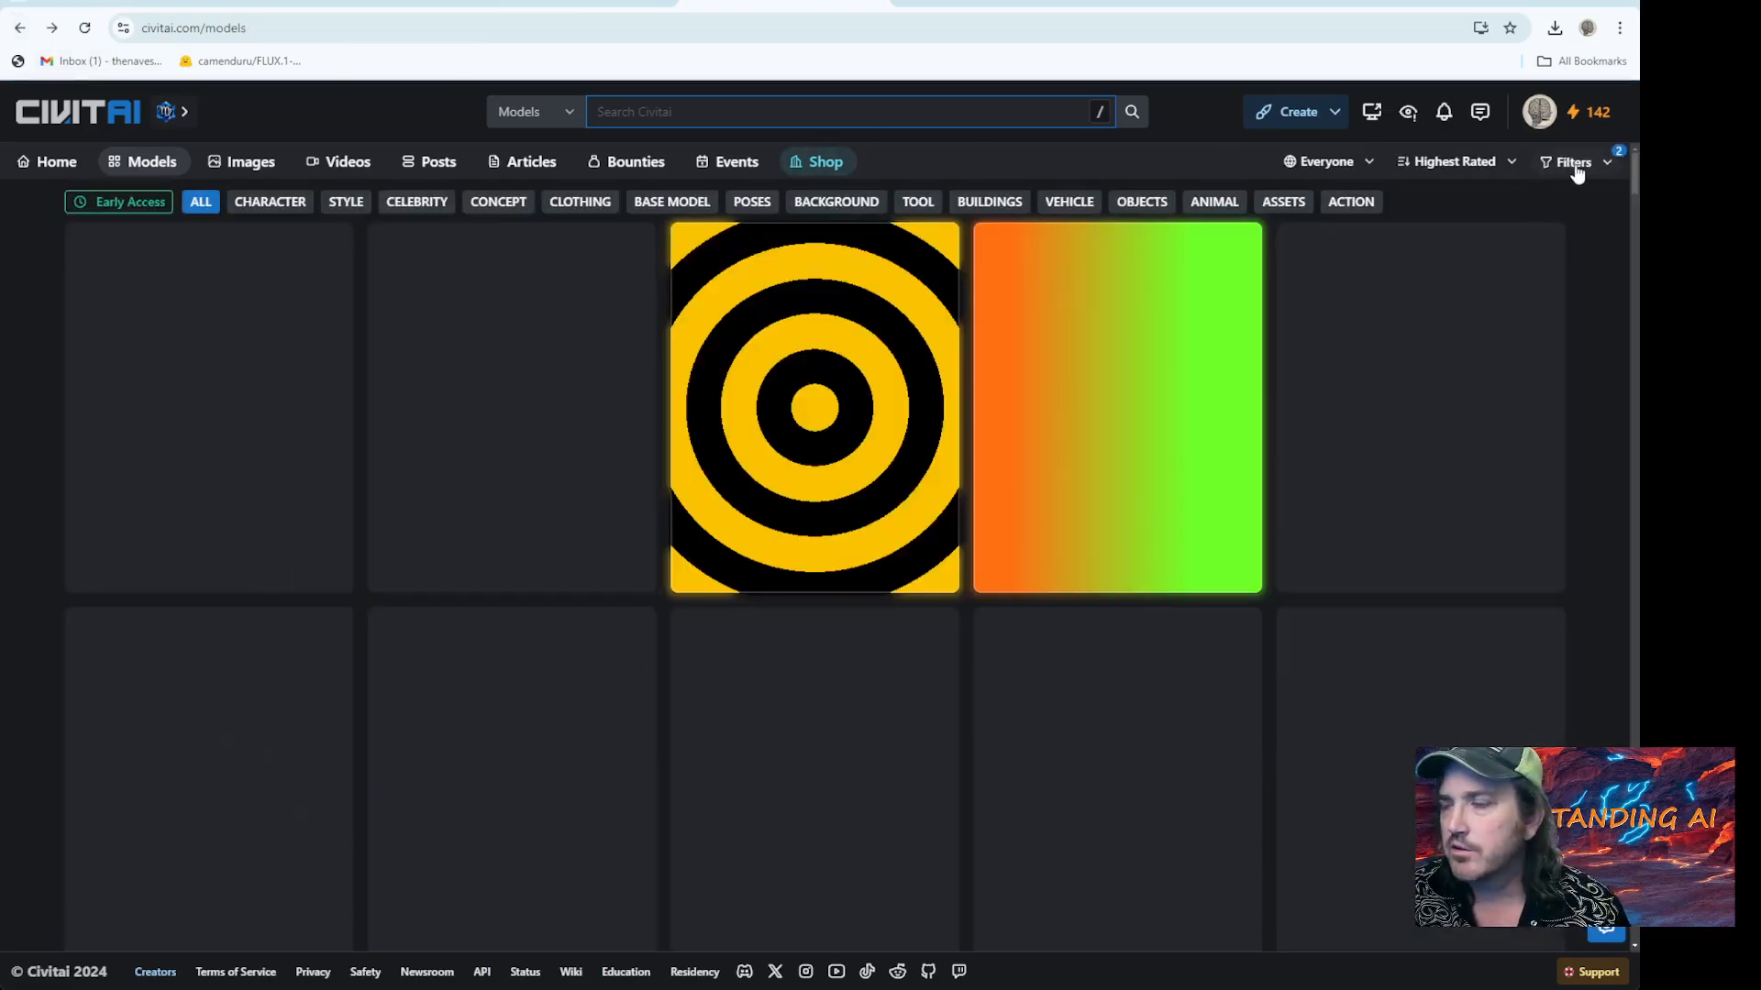
left_click(1575, 163)
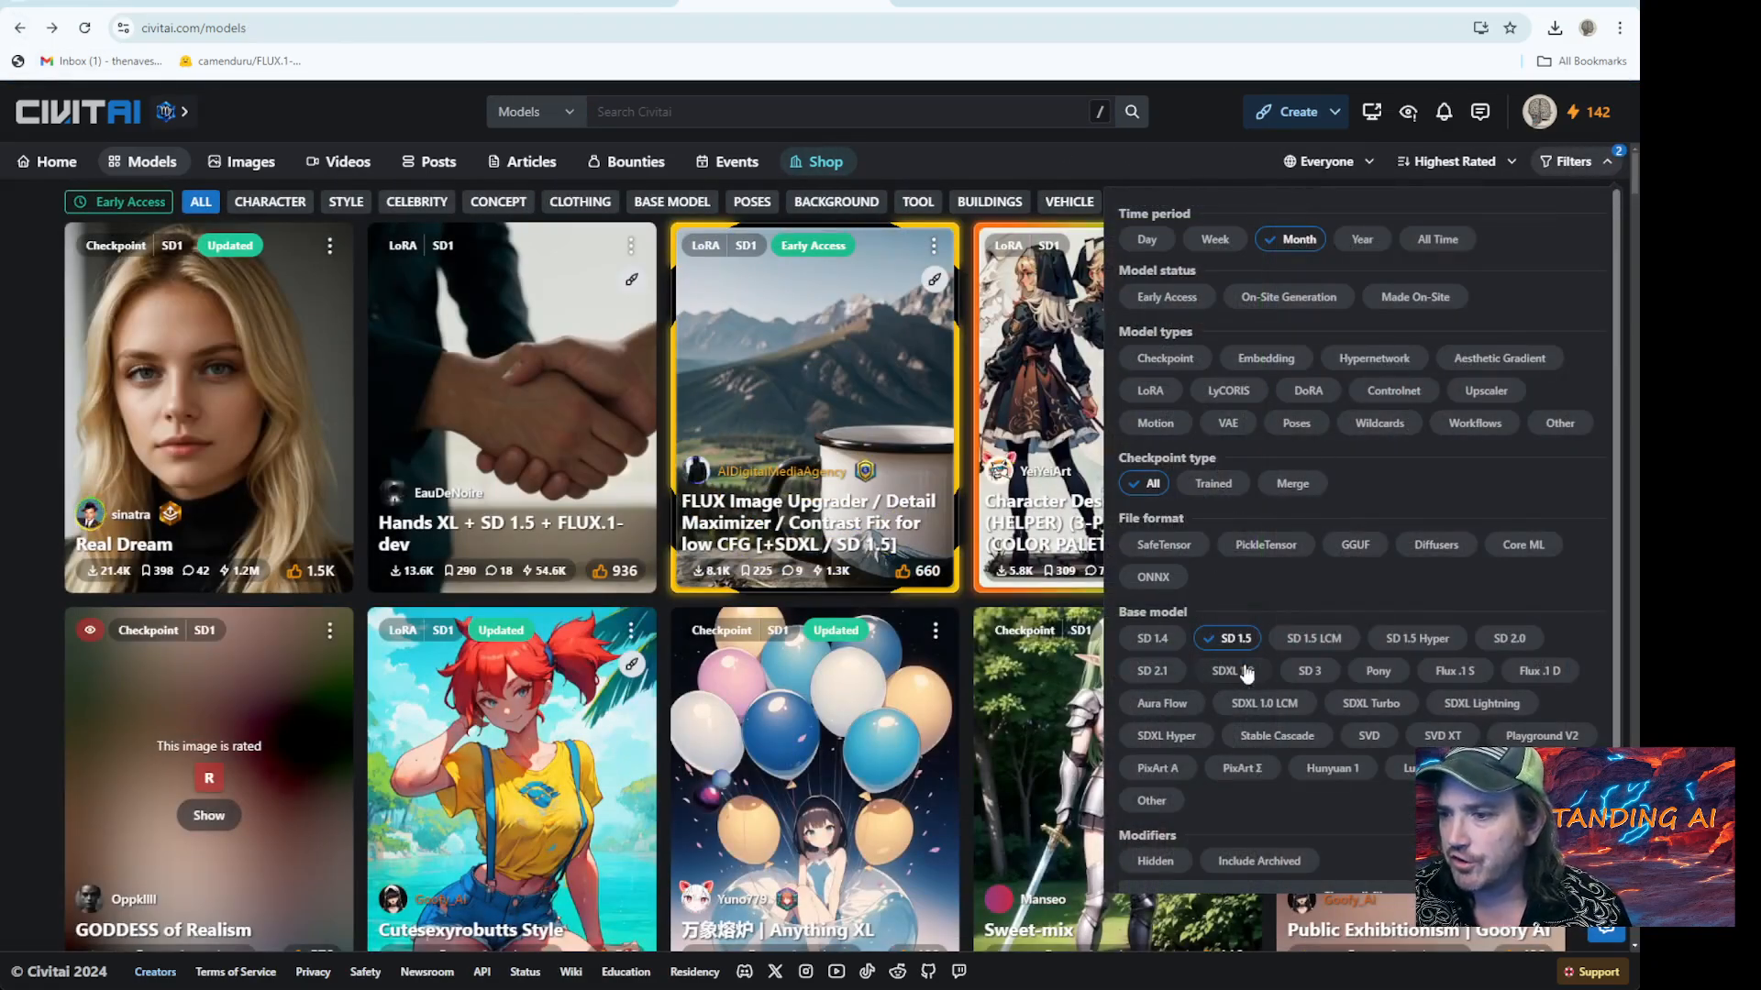
left_click(1230, 639)
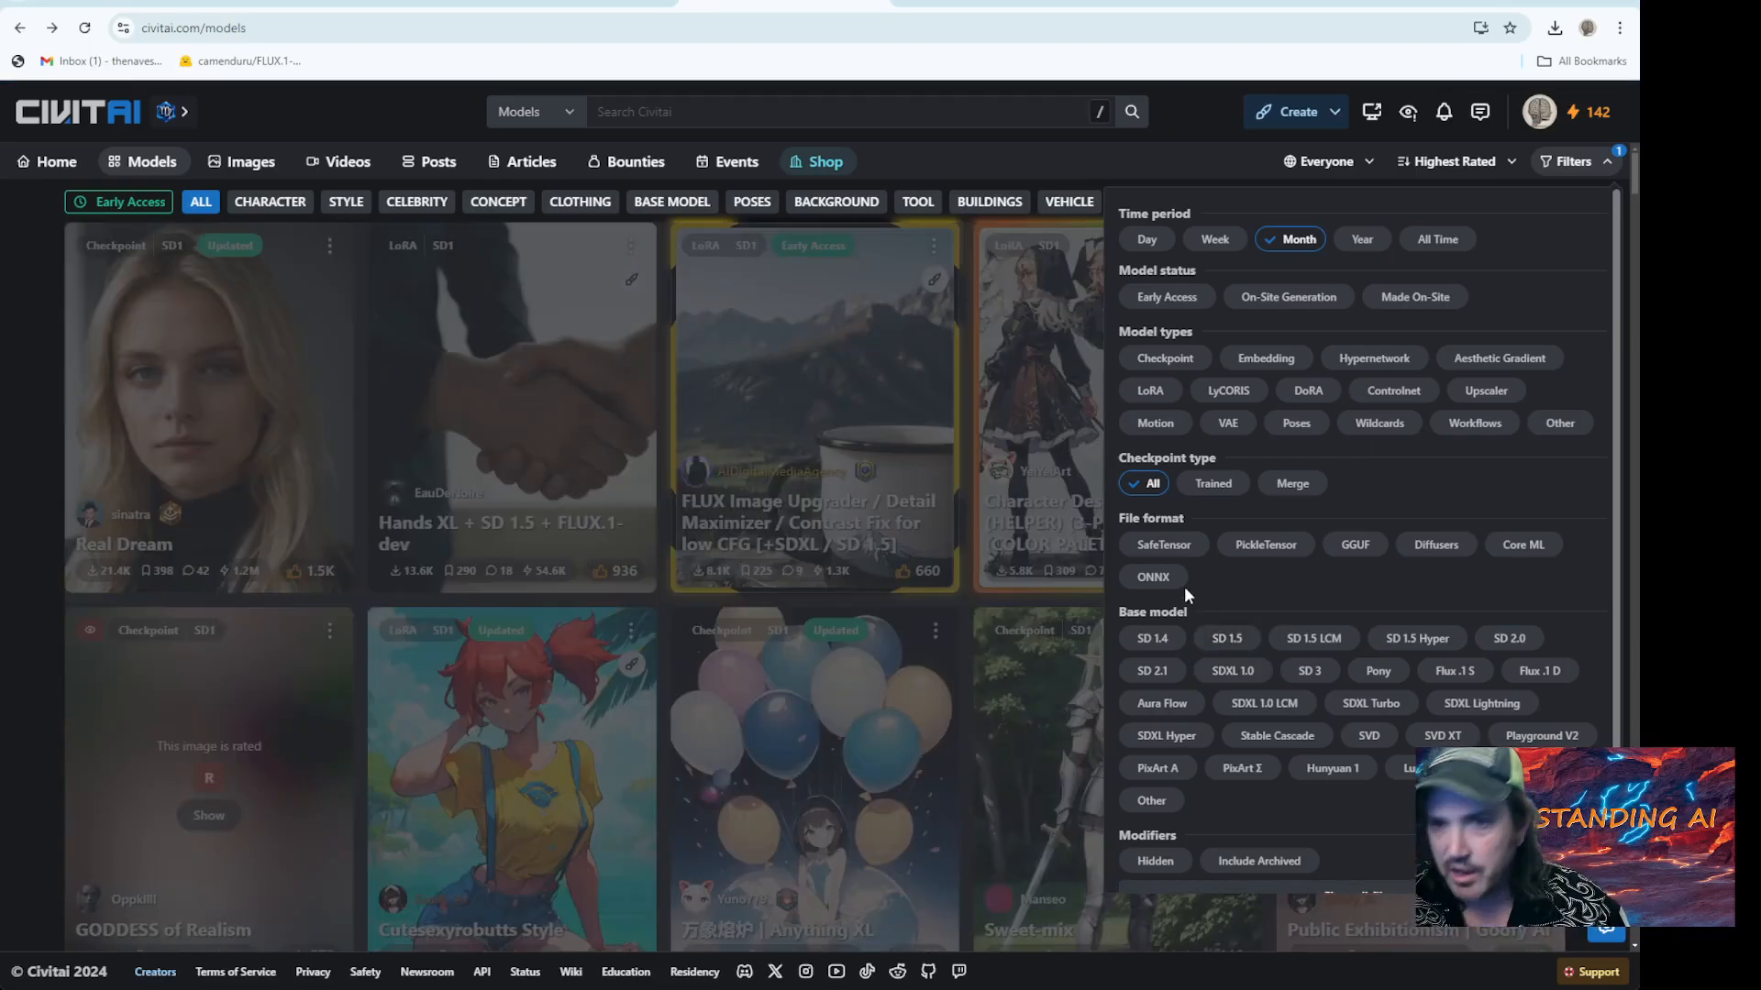
Search Civitai for "juggernaut" and open the Juggernaut XL checkpoint page
left_click(694, 111)
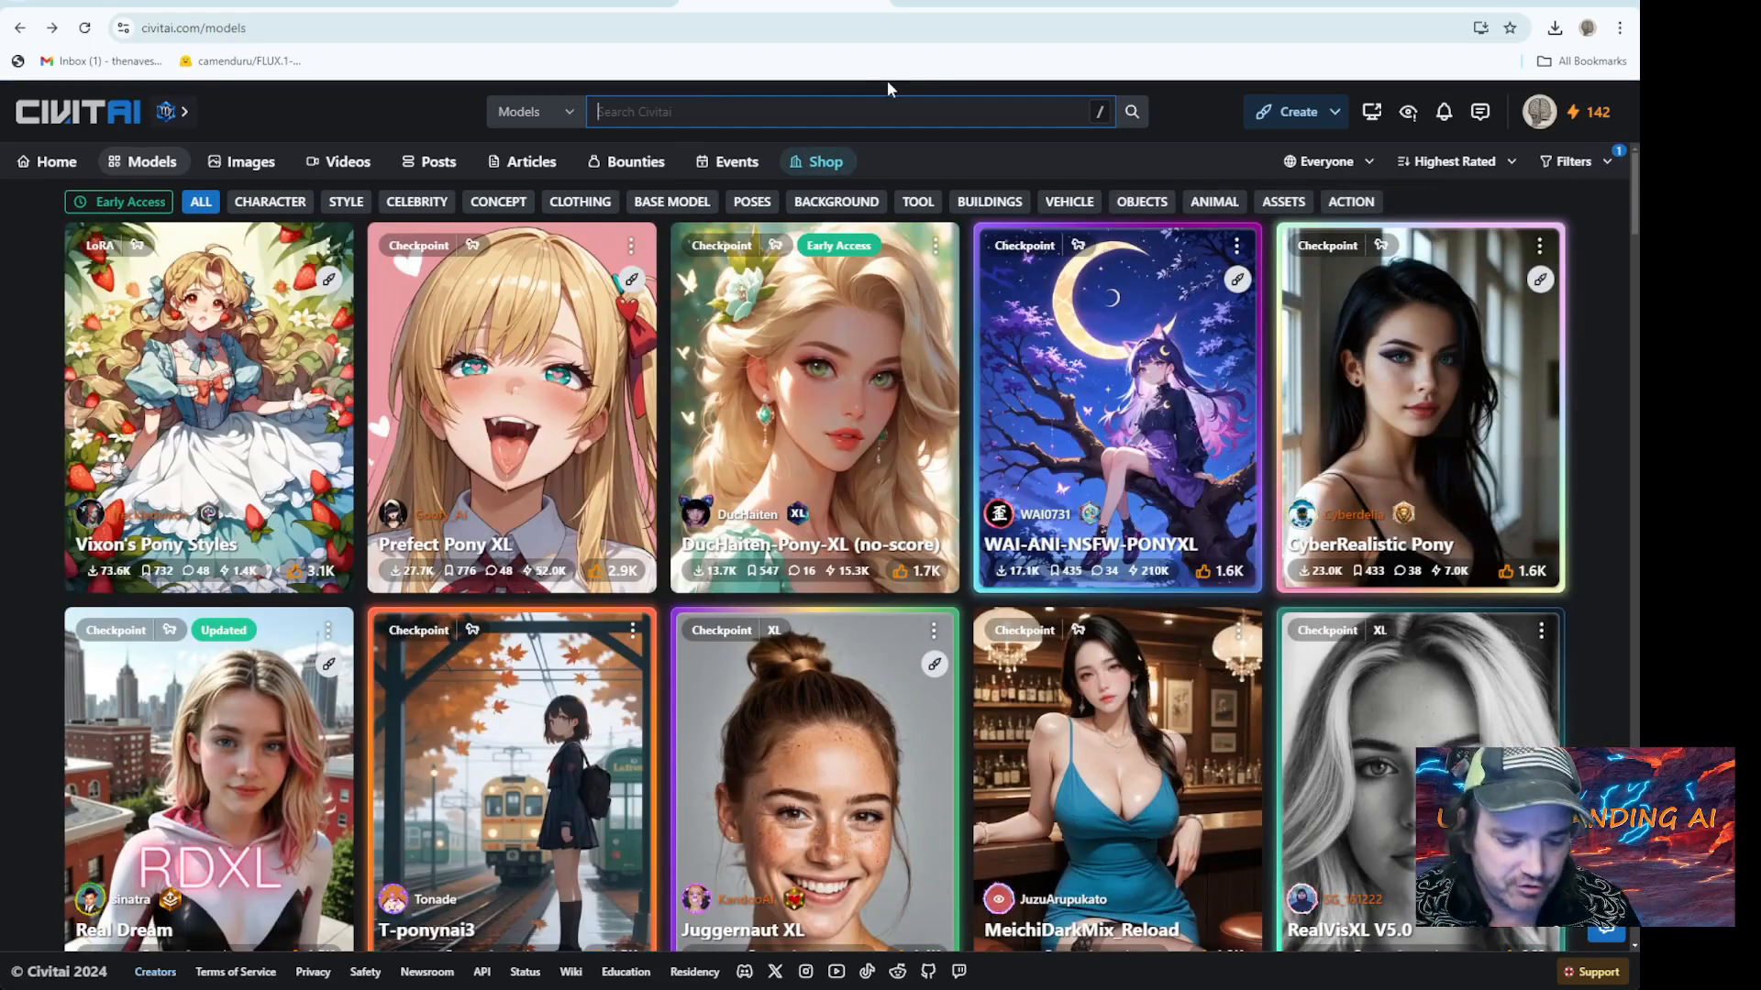
type("jugge")
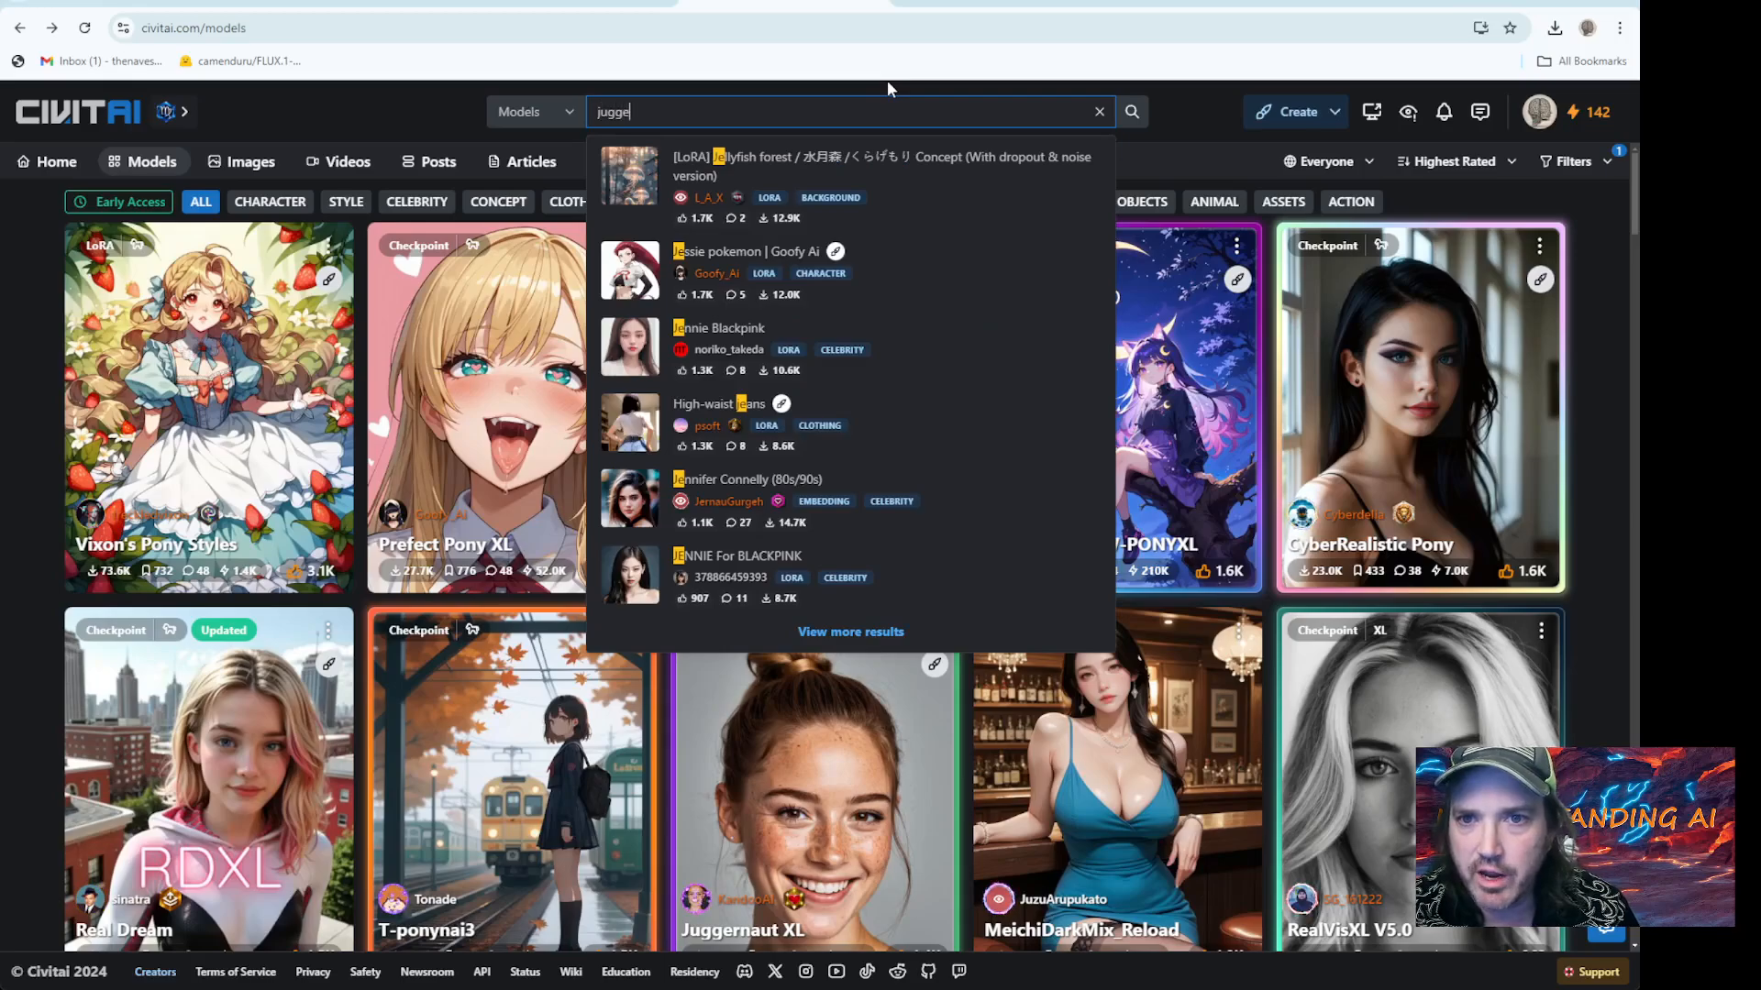
type("rnatu xl")
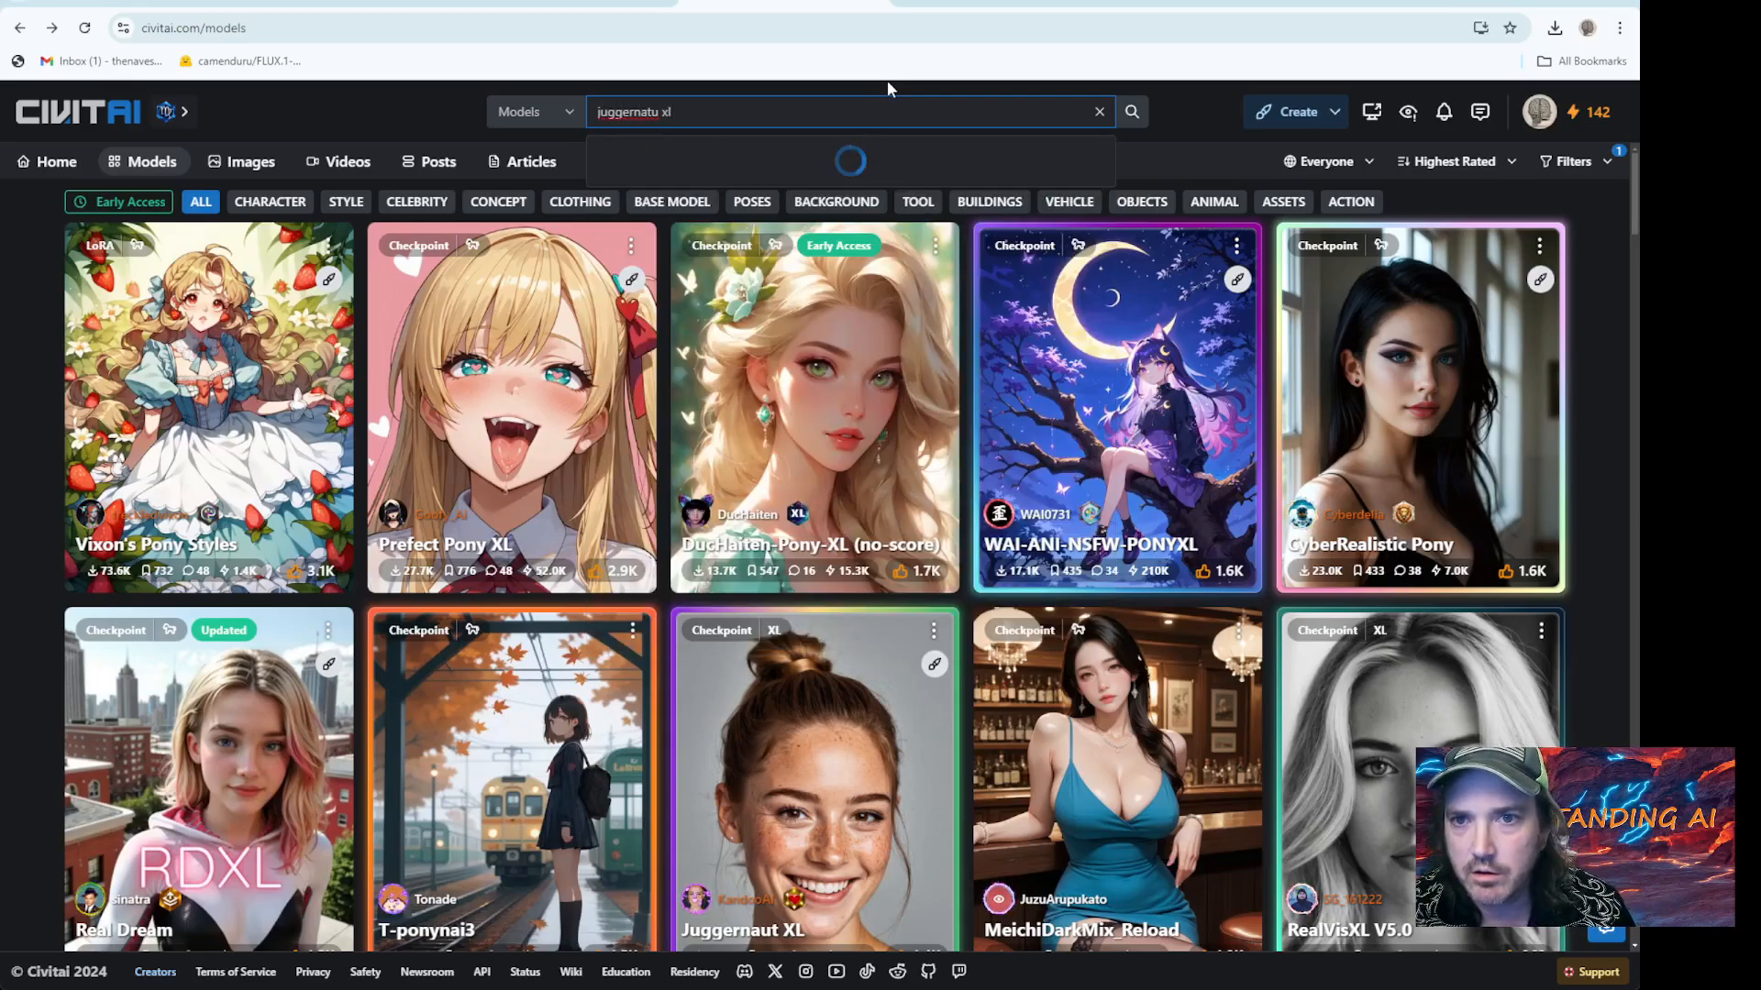
key("BackSpace")
key("BackSpace")
key("BackSpace")
key("BackSpace")
key("BackSpace")
type("ut")
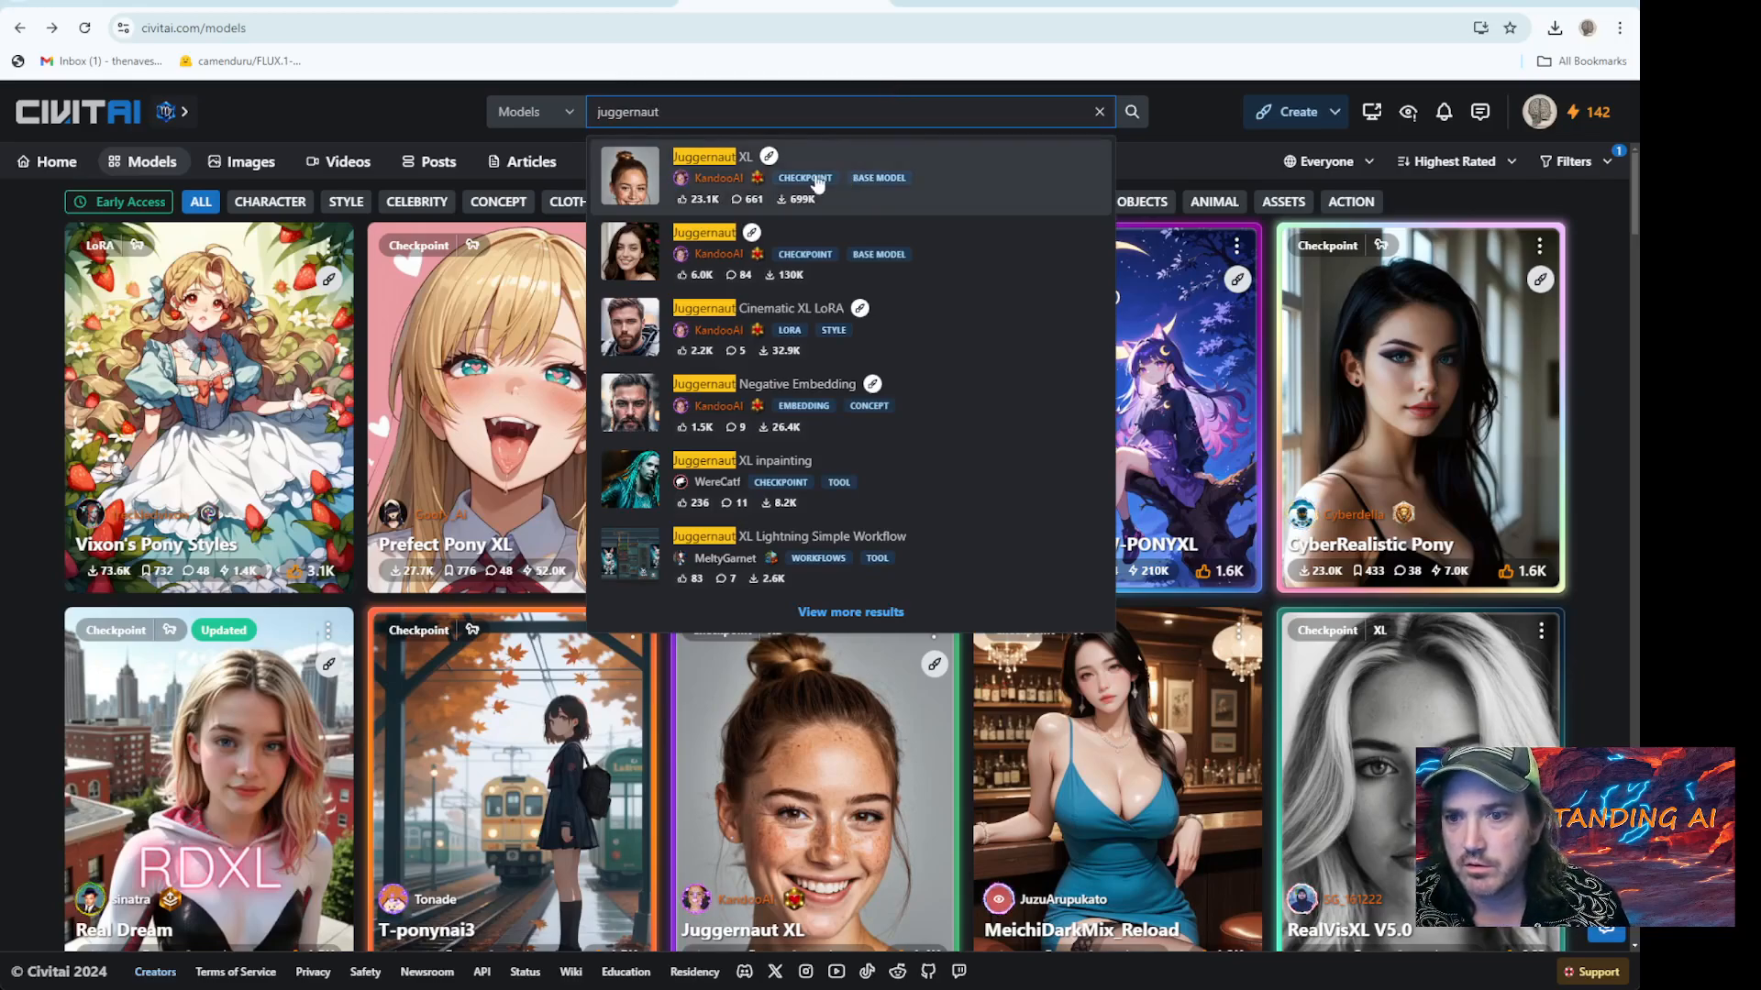
left_click(684, 172)
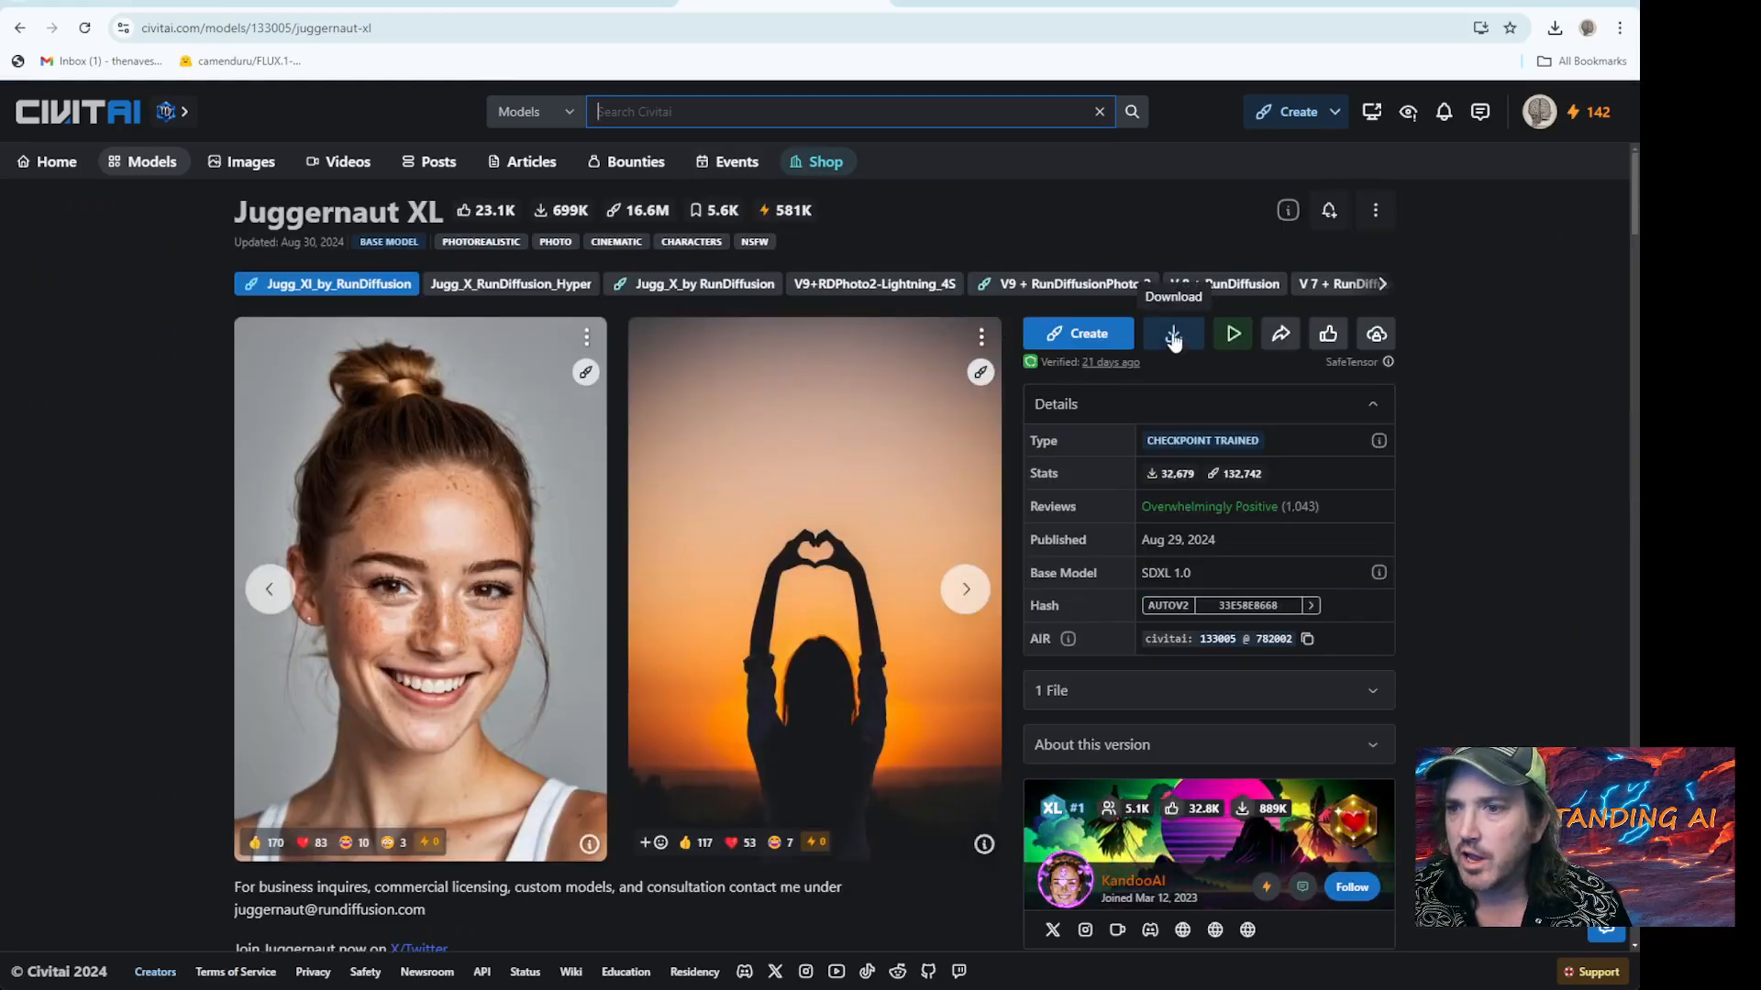
Download the Jugg_XI_by_RunDiffusion version of Juggernaut XL into the webui models/Stable-diffusion folder
left_click(1173, 336)
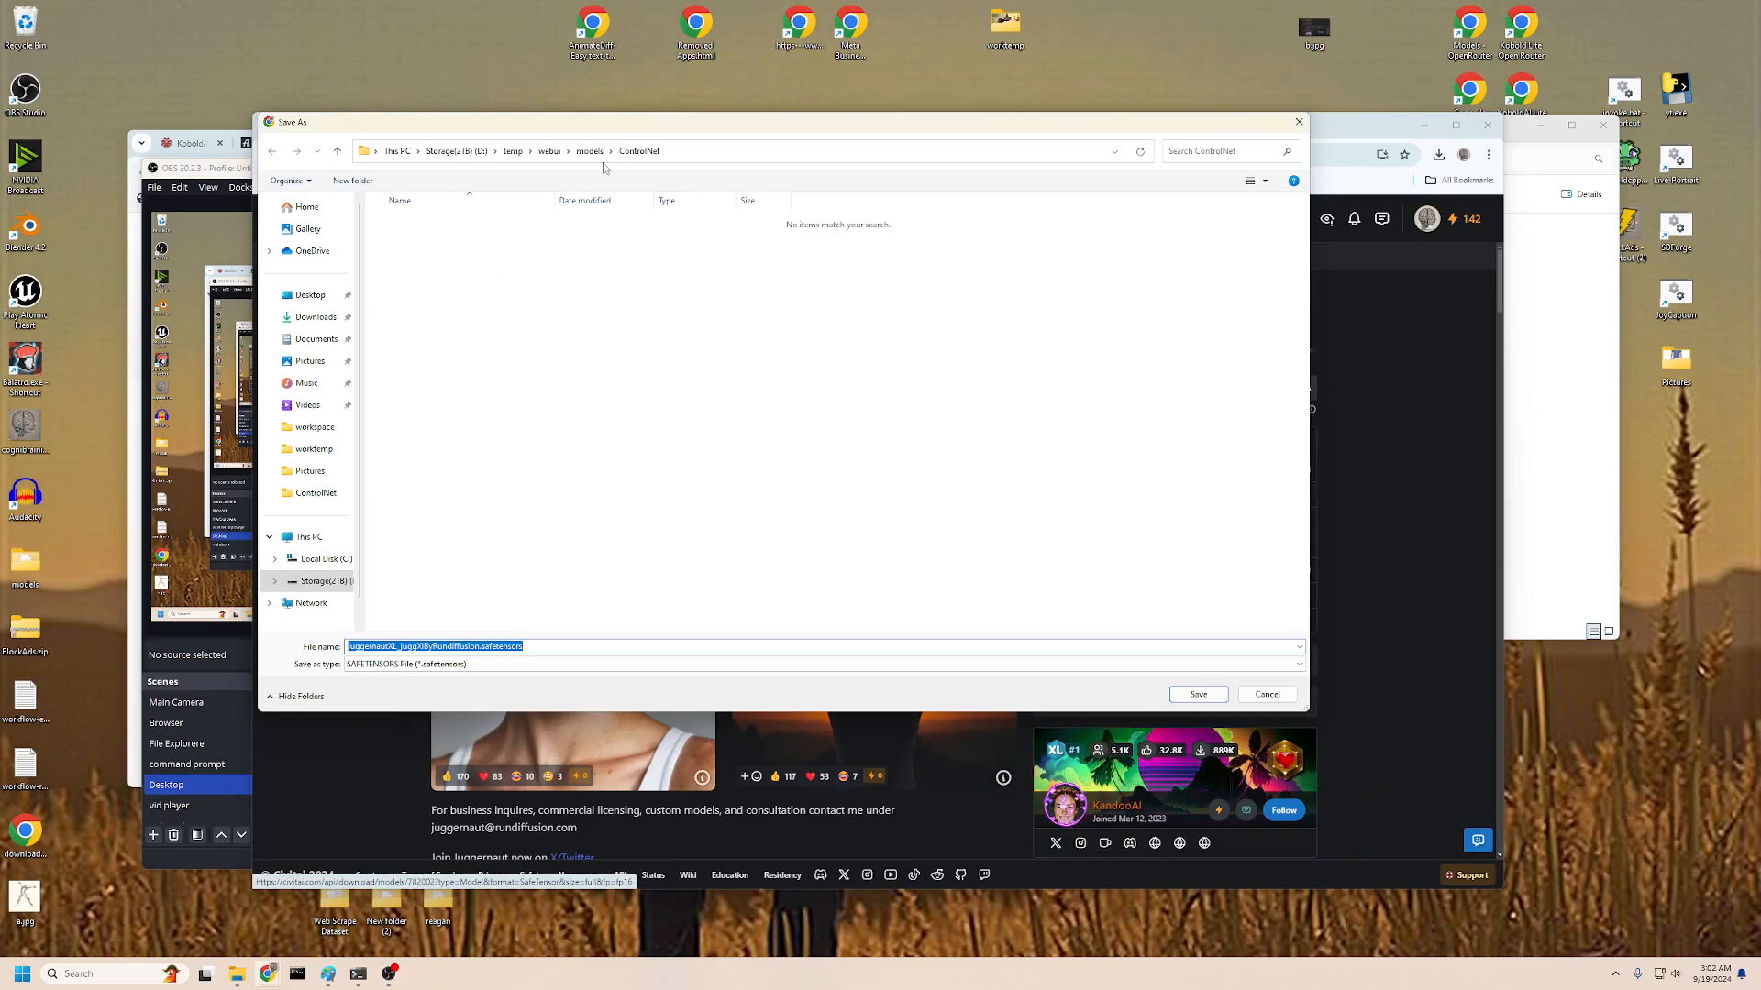
left_click(549, 151)
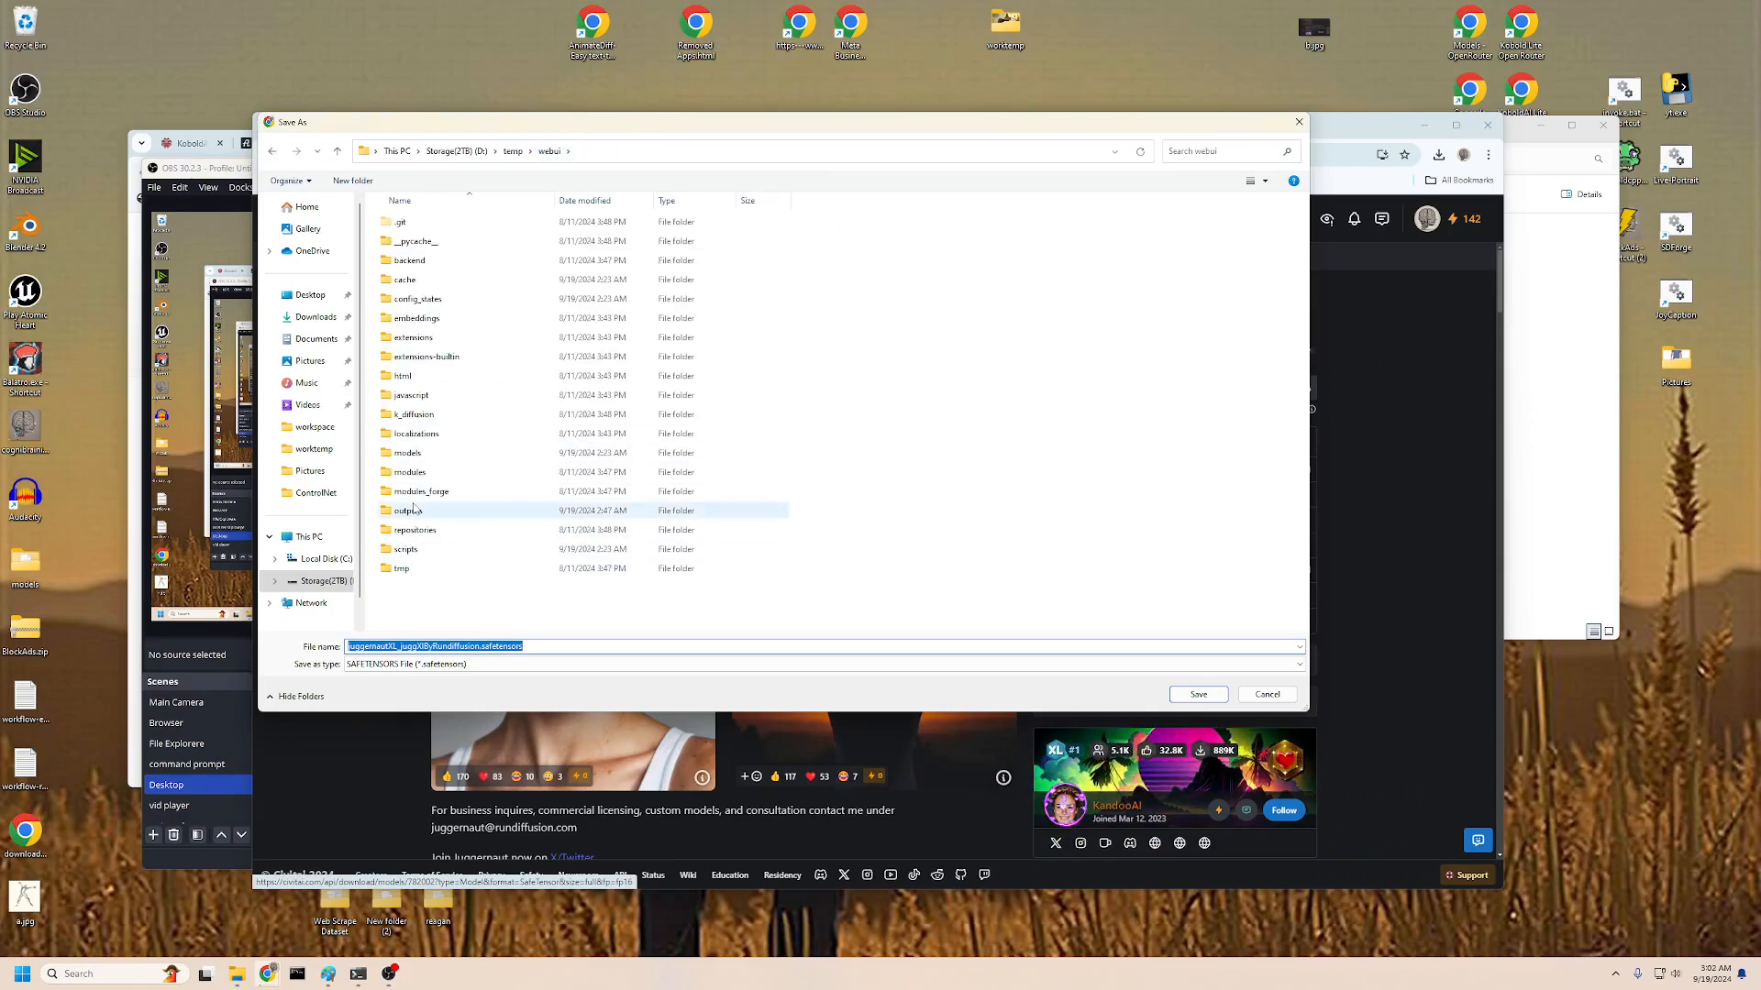
double_click(408, 453)
left_click(420, 418)
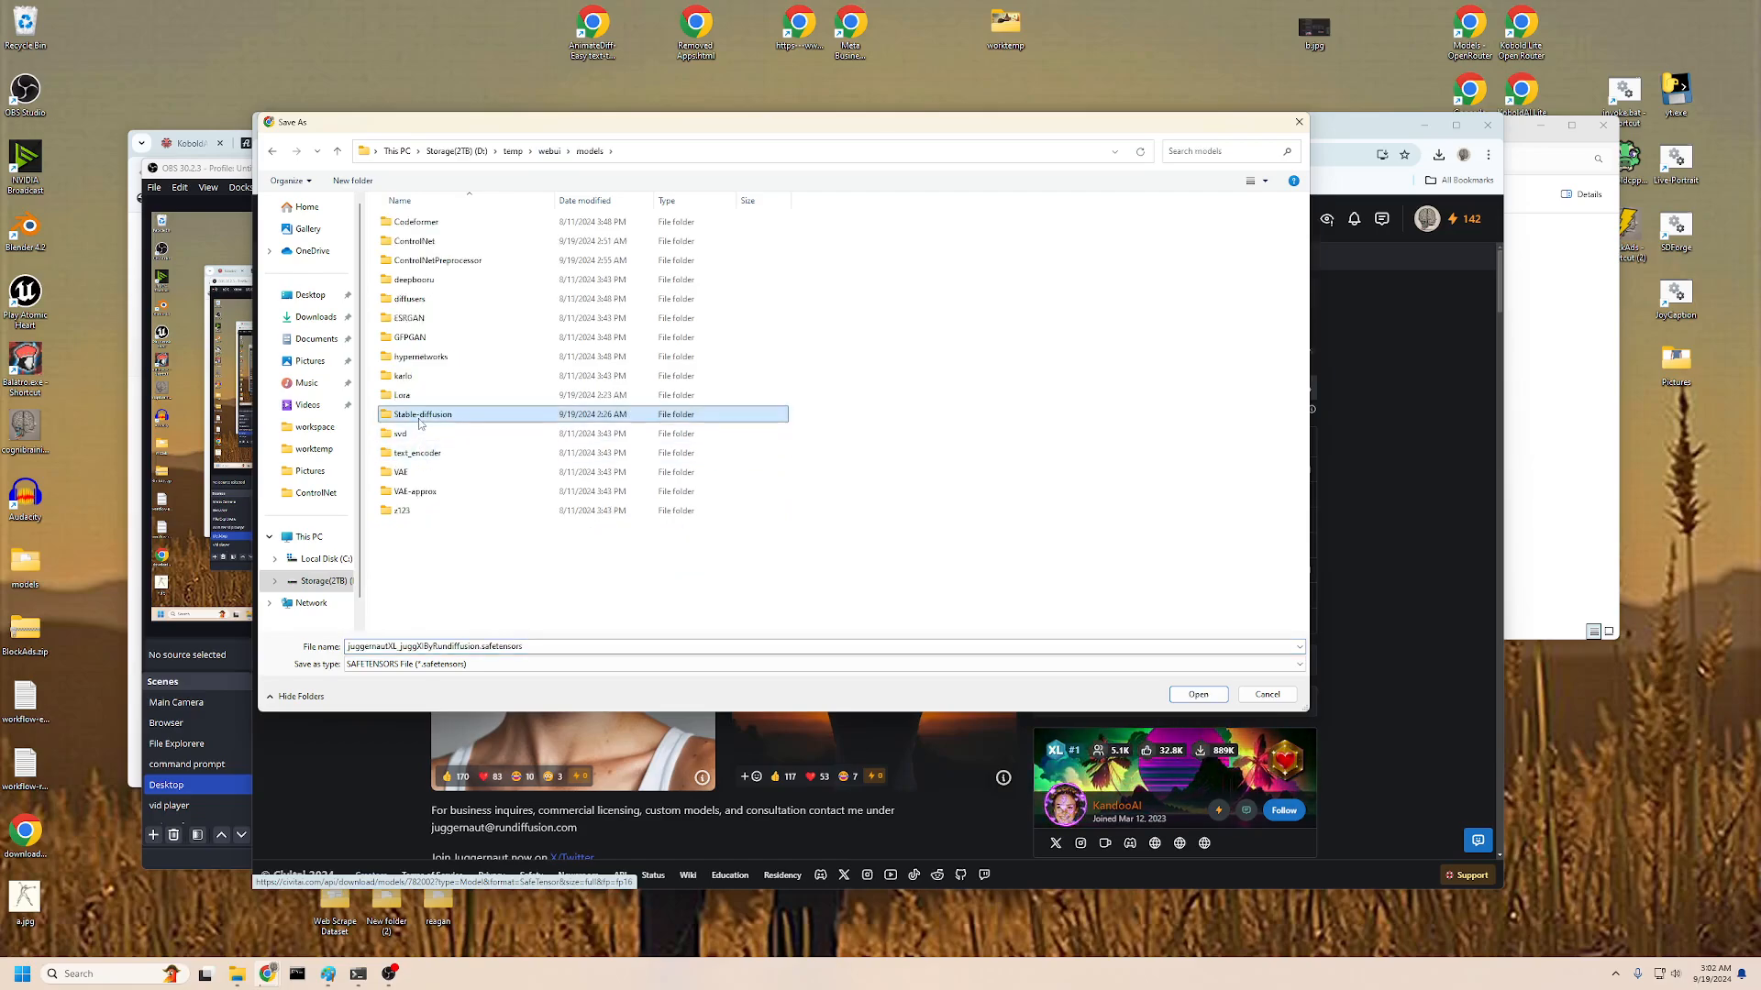
double_click(420, 417)
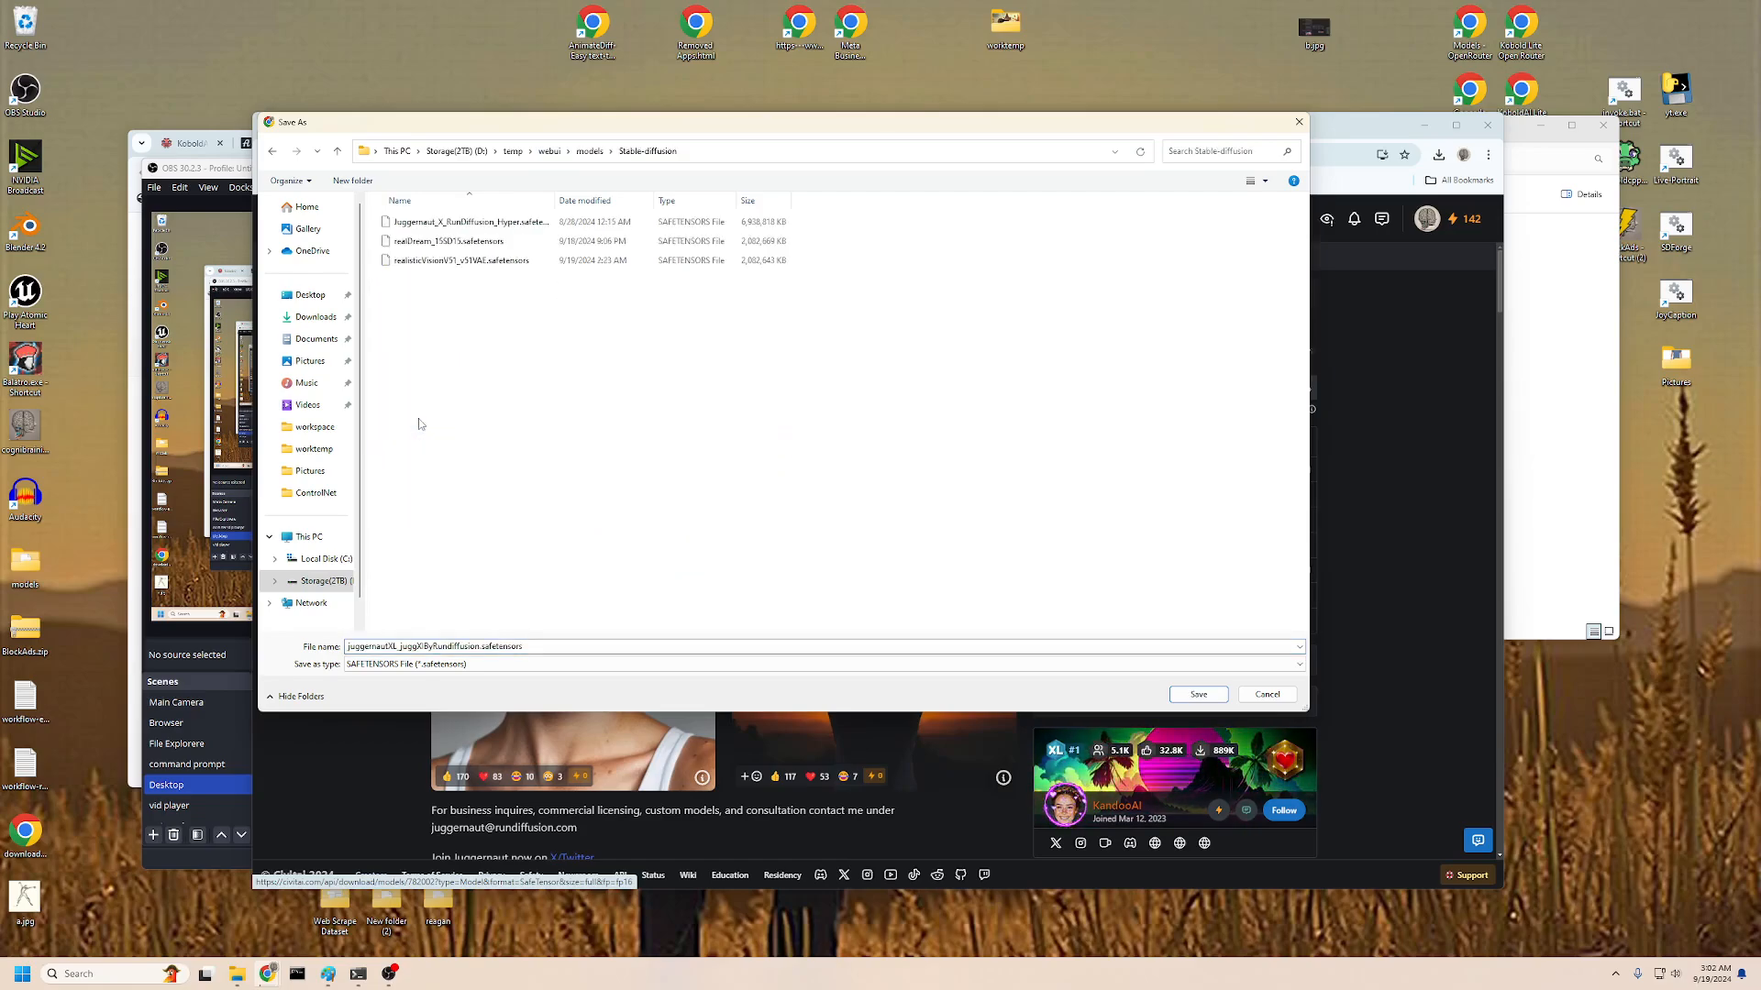
left_click(1187, 696)
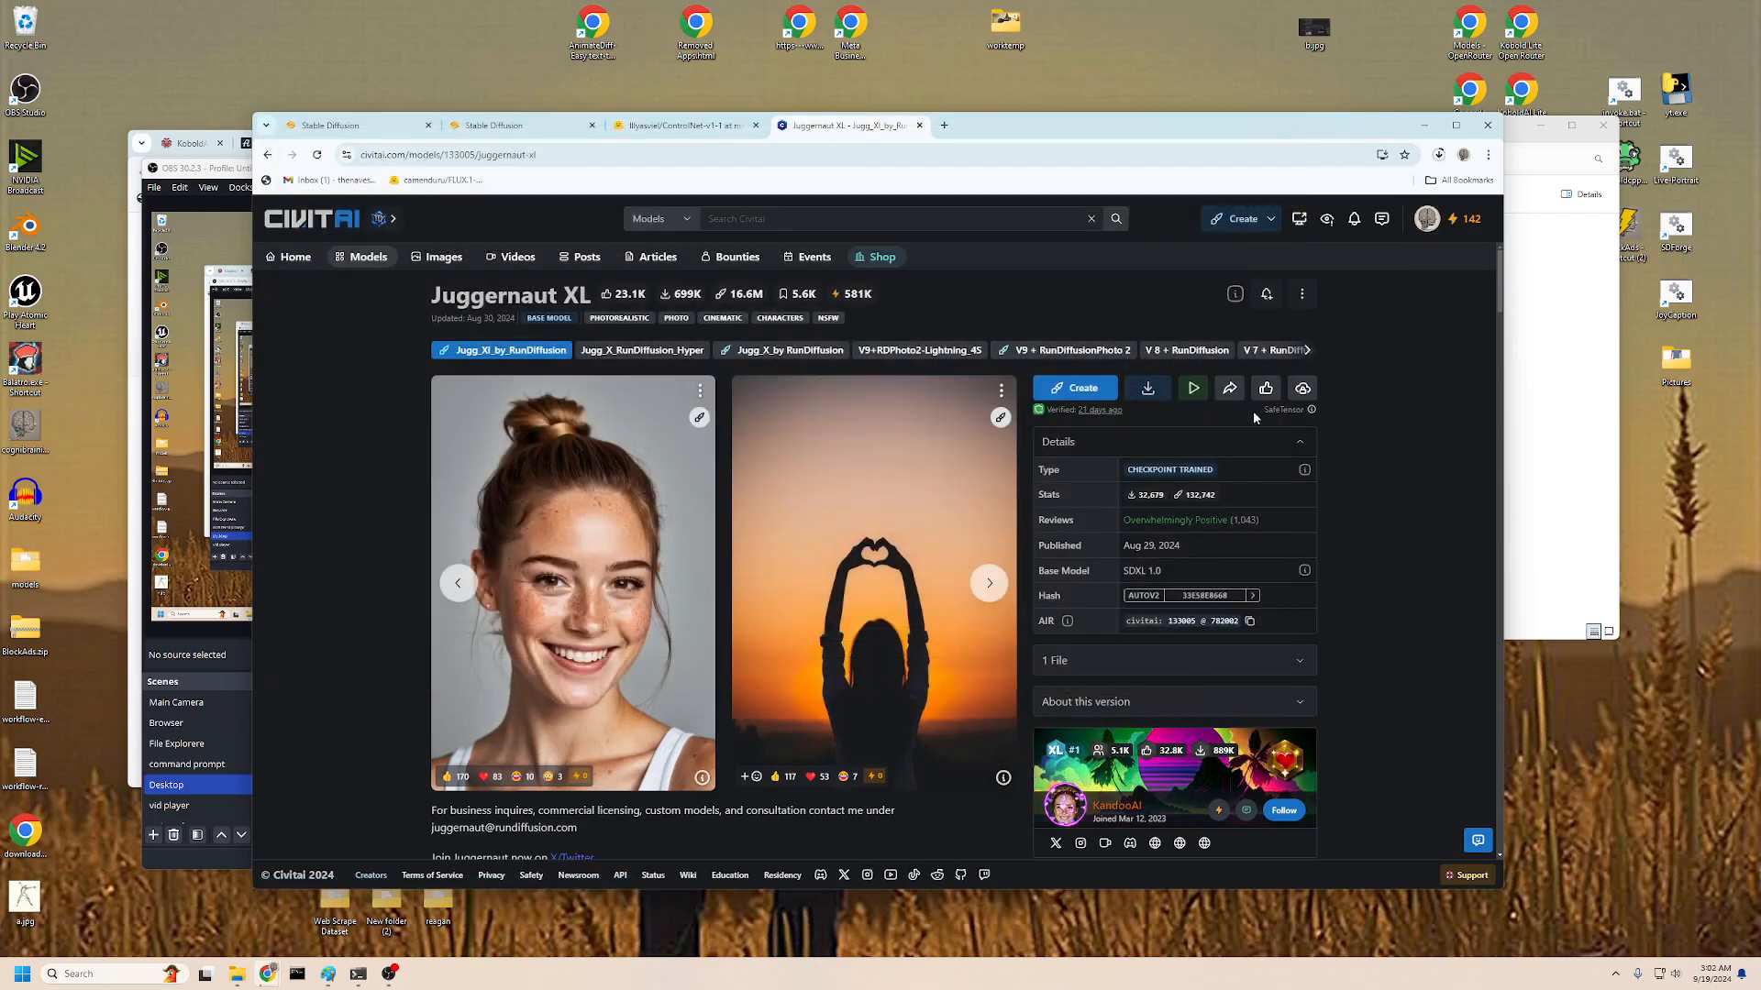
left_click(180, 722)
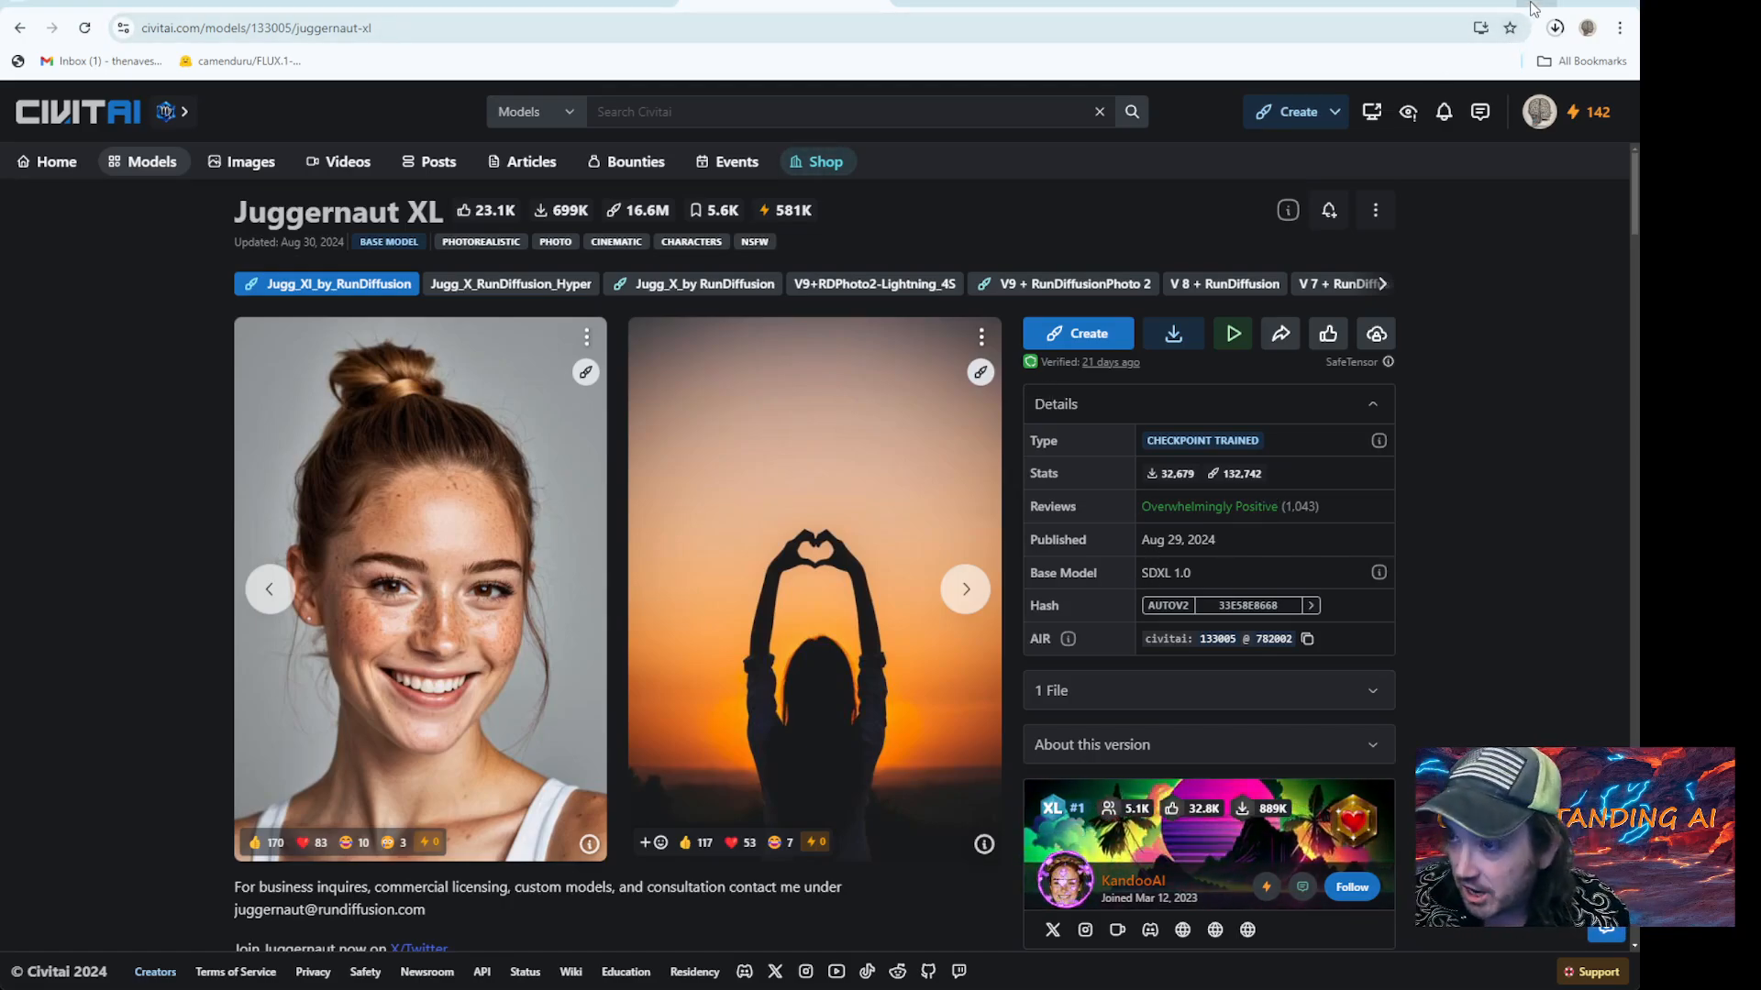
Return to the Stable Diffusion WebUI and try to generate the knighting image with the Juggernaut_X_RunDiffusion_Hyper checkpoint
left_click(325, 8)
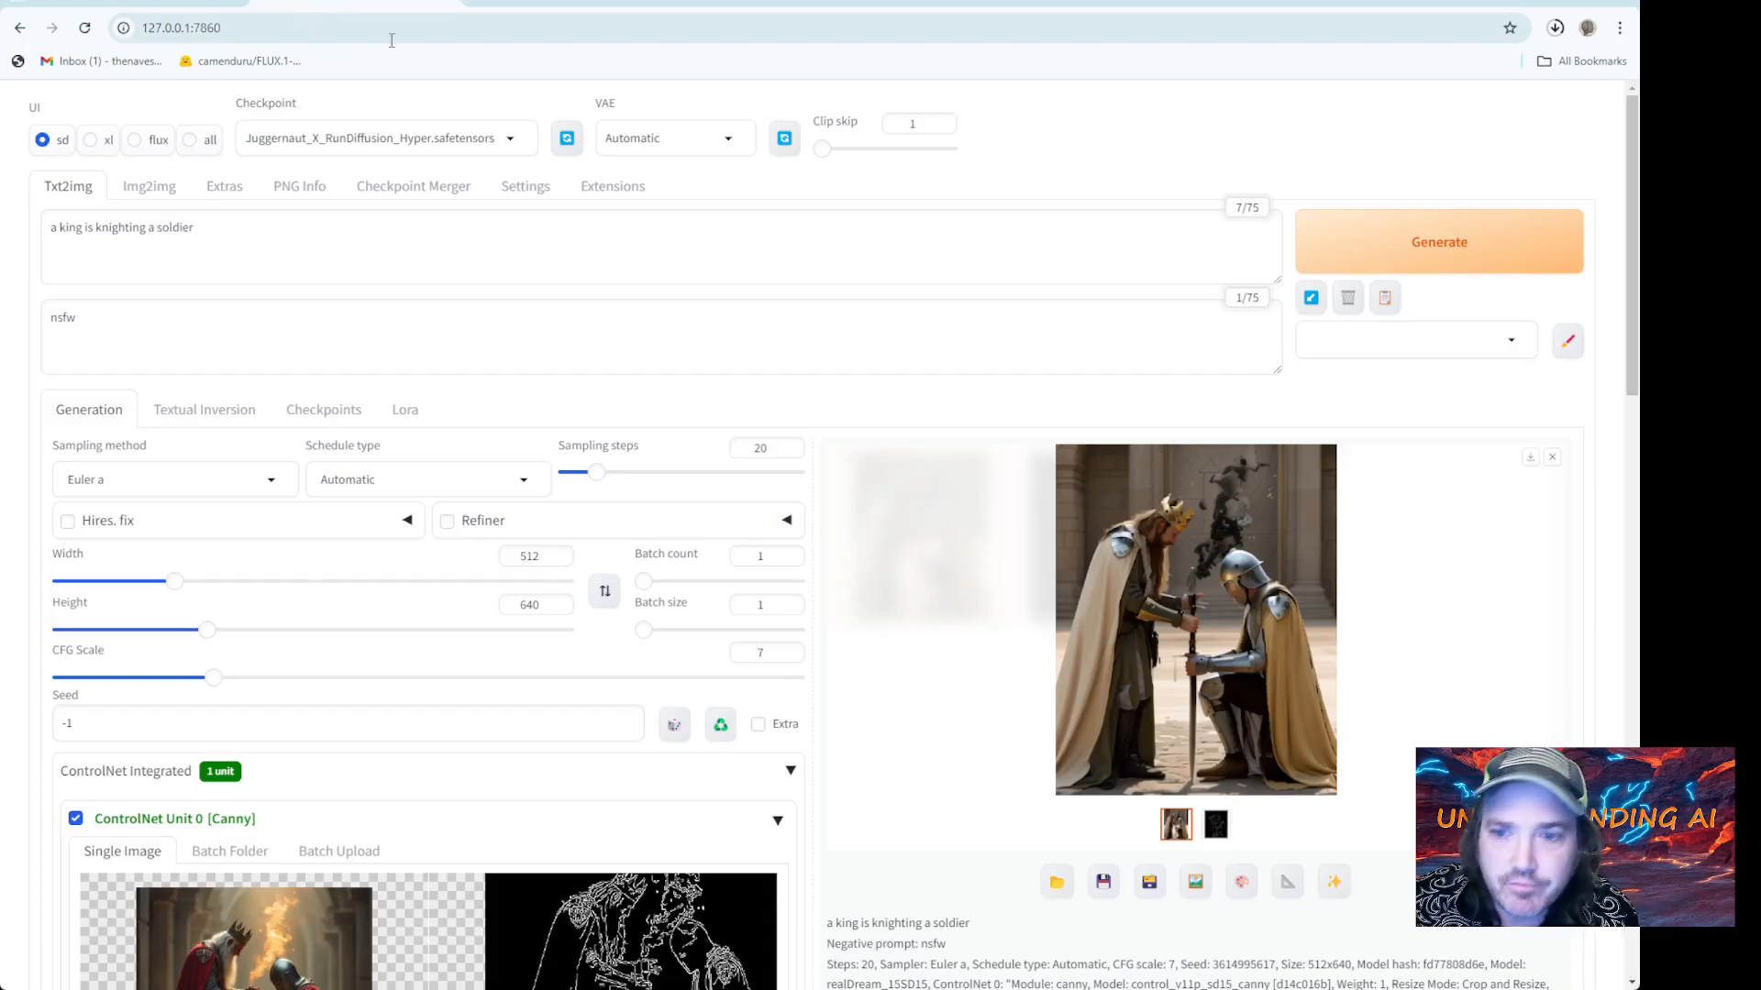
scroll(699, 285, "down", 1)
scroll(699, 285, "up", 1)
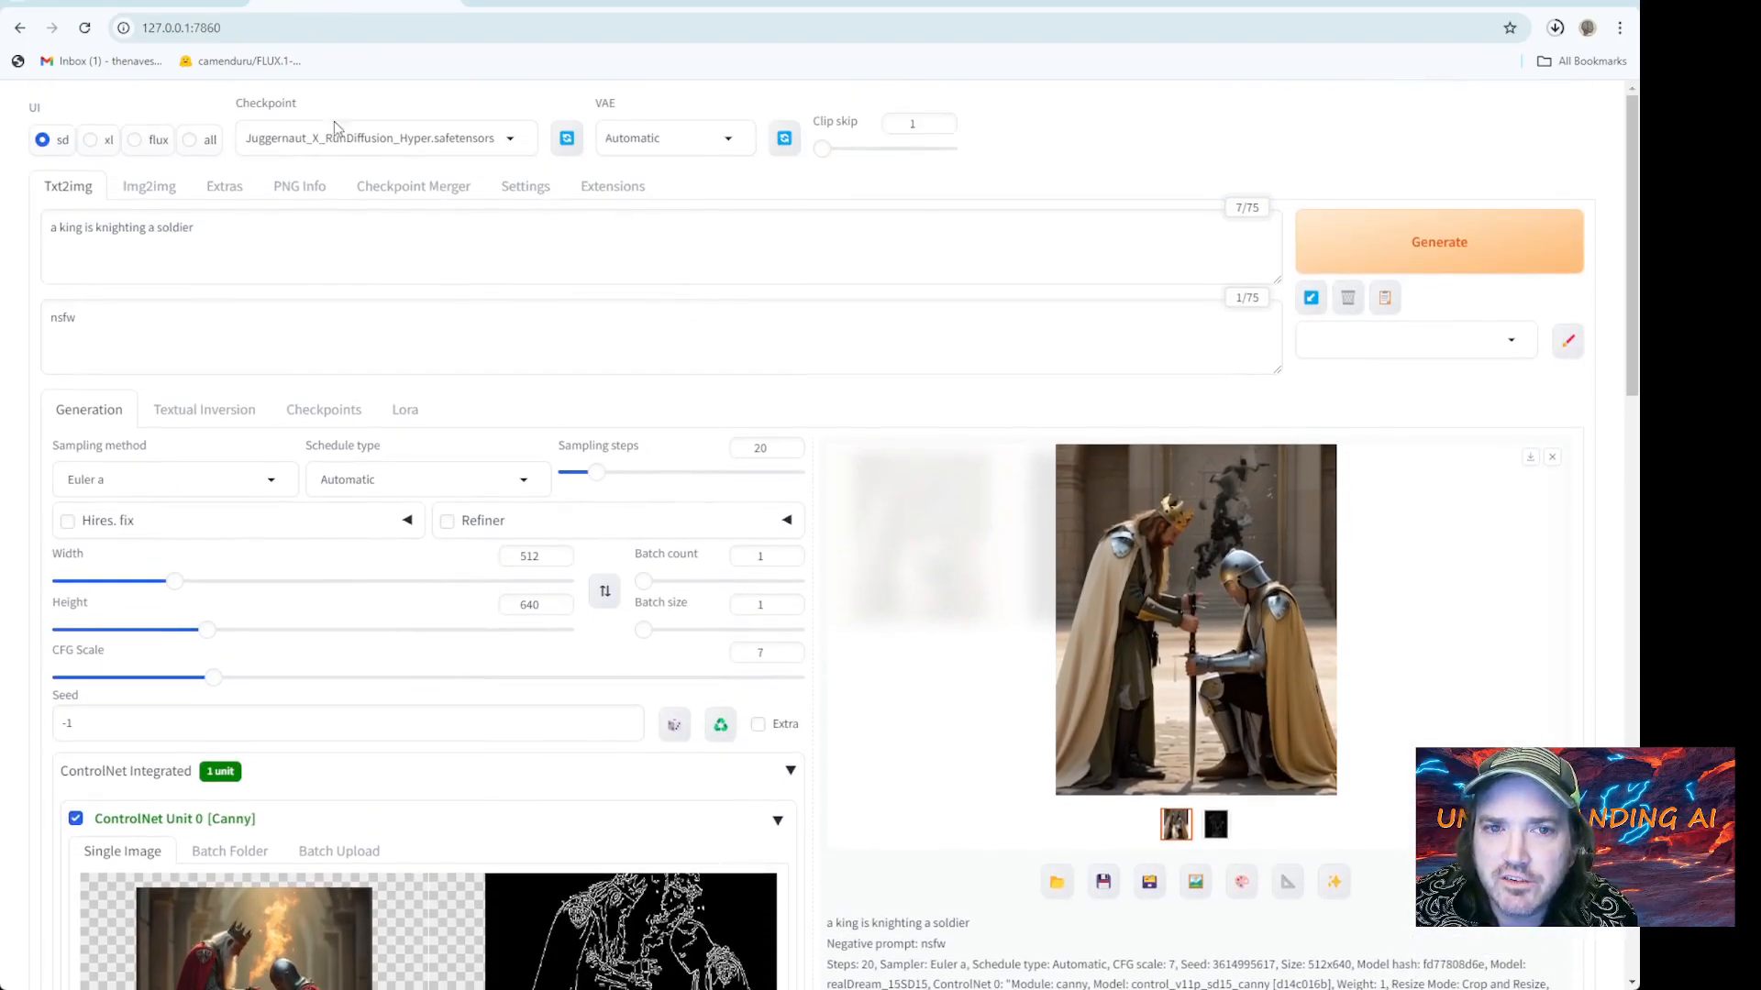
left_click(1339, 234)
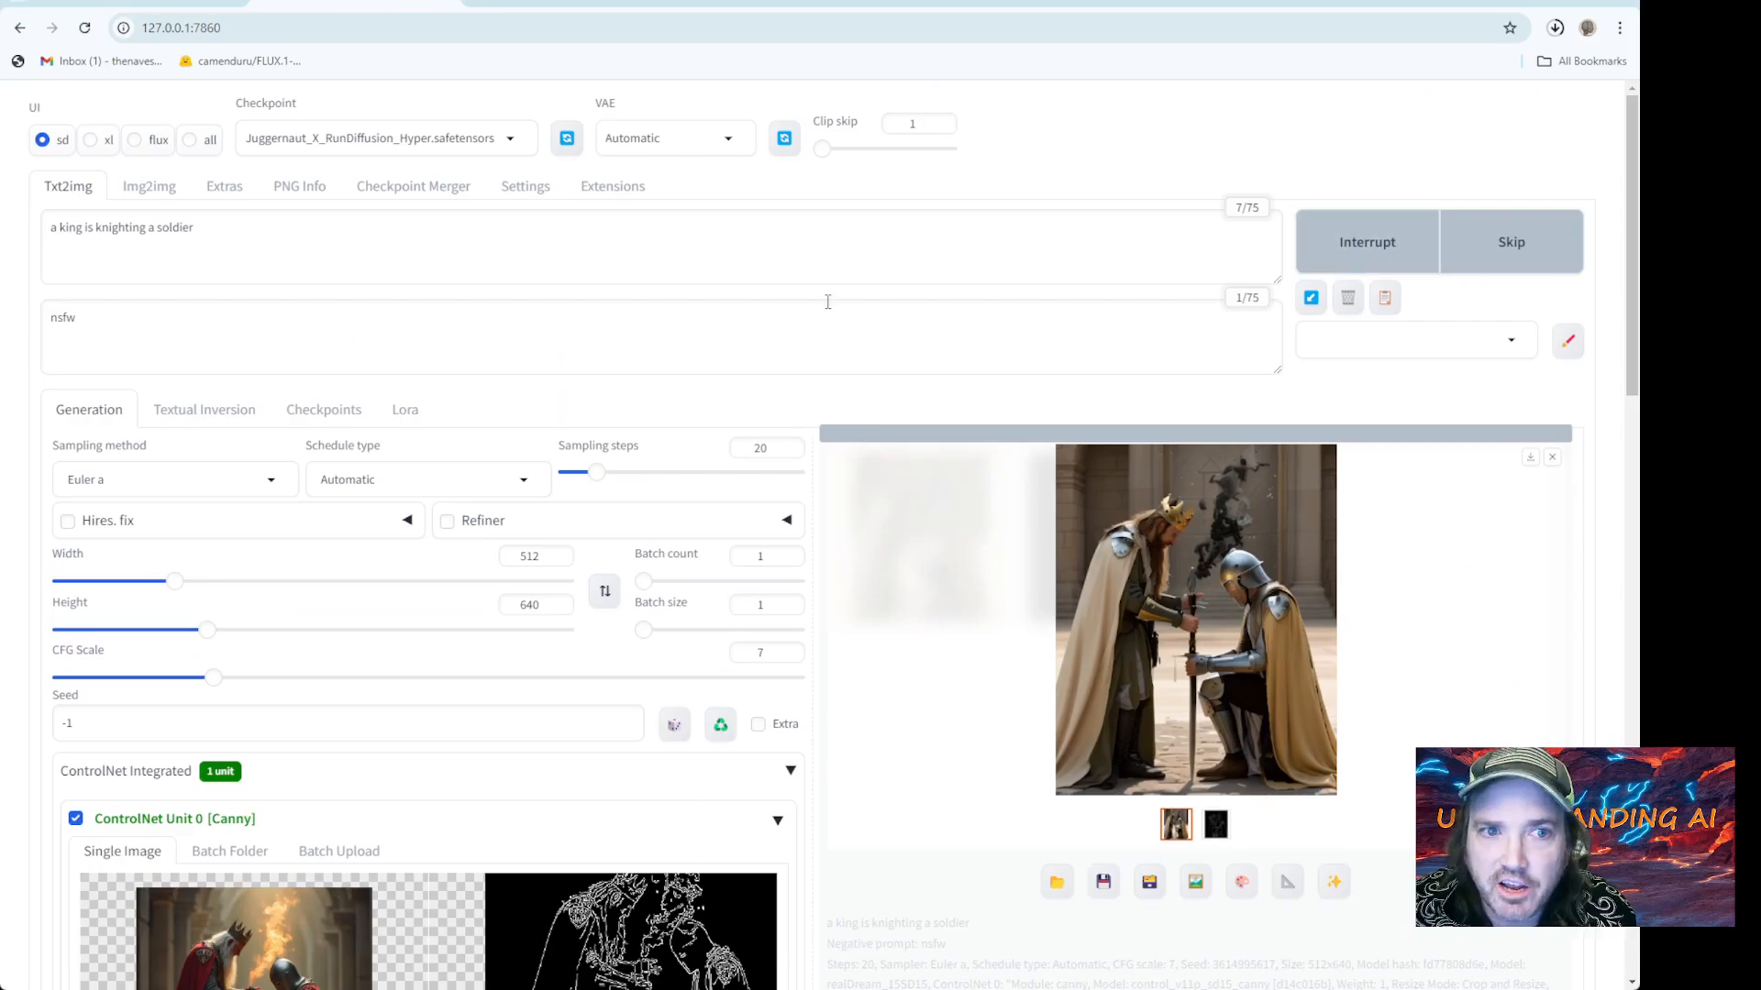
Switch the UI preset to xl and try to generate the knighting image again
left_click(91, 142)
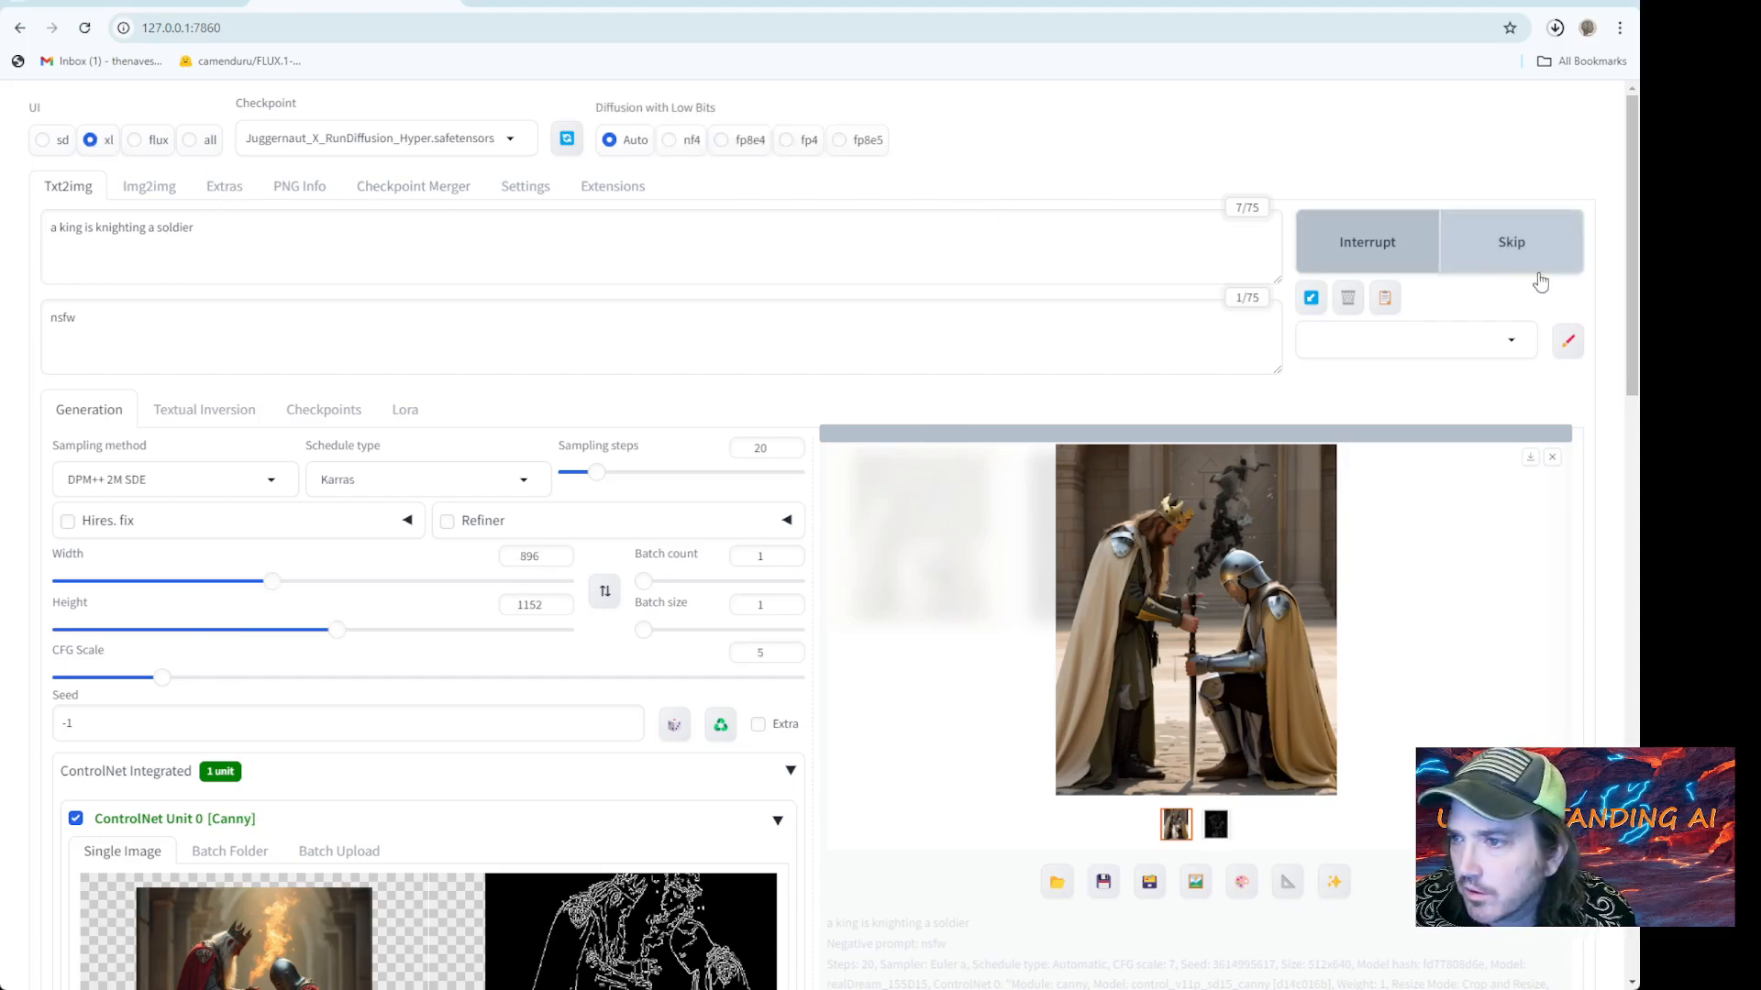
scroll(1171, 378, "down", 4)
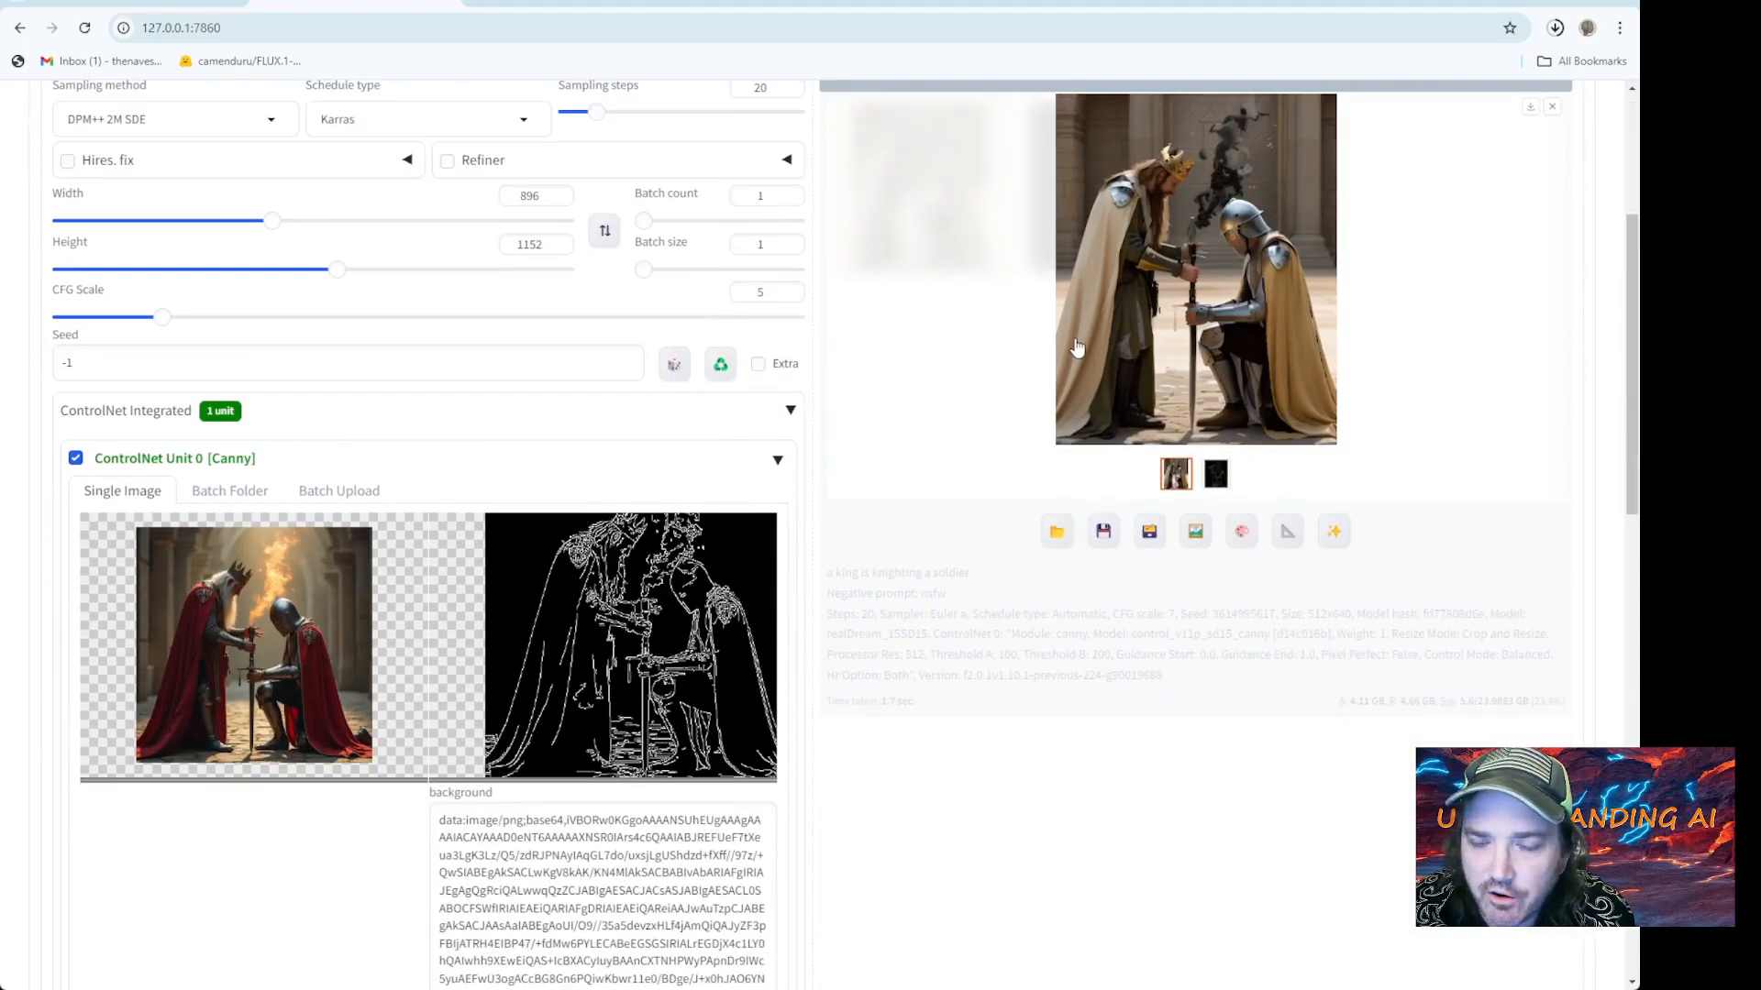
scroll(836, 465, "up", 3)
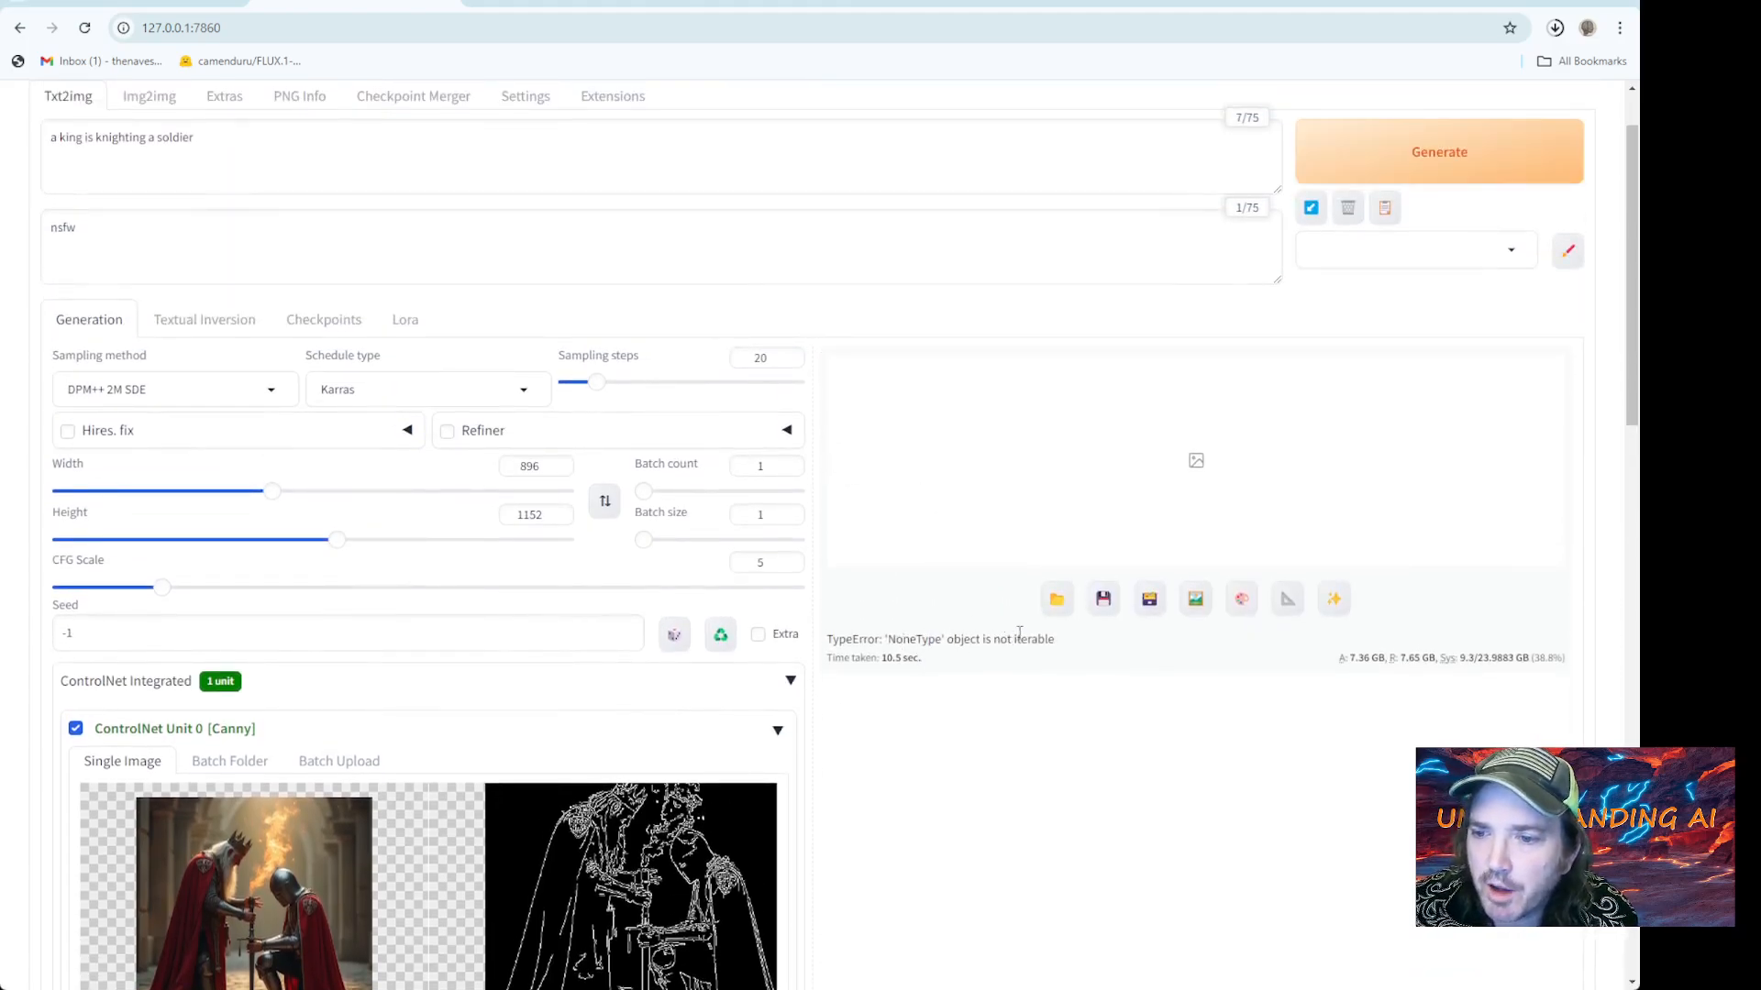
scroll(1019, 633, "up", 1)
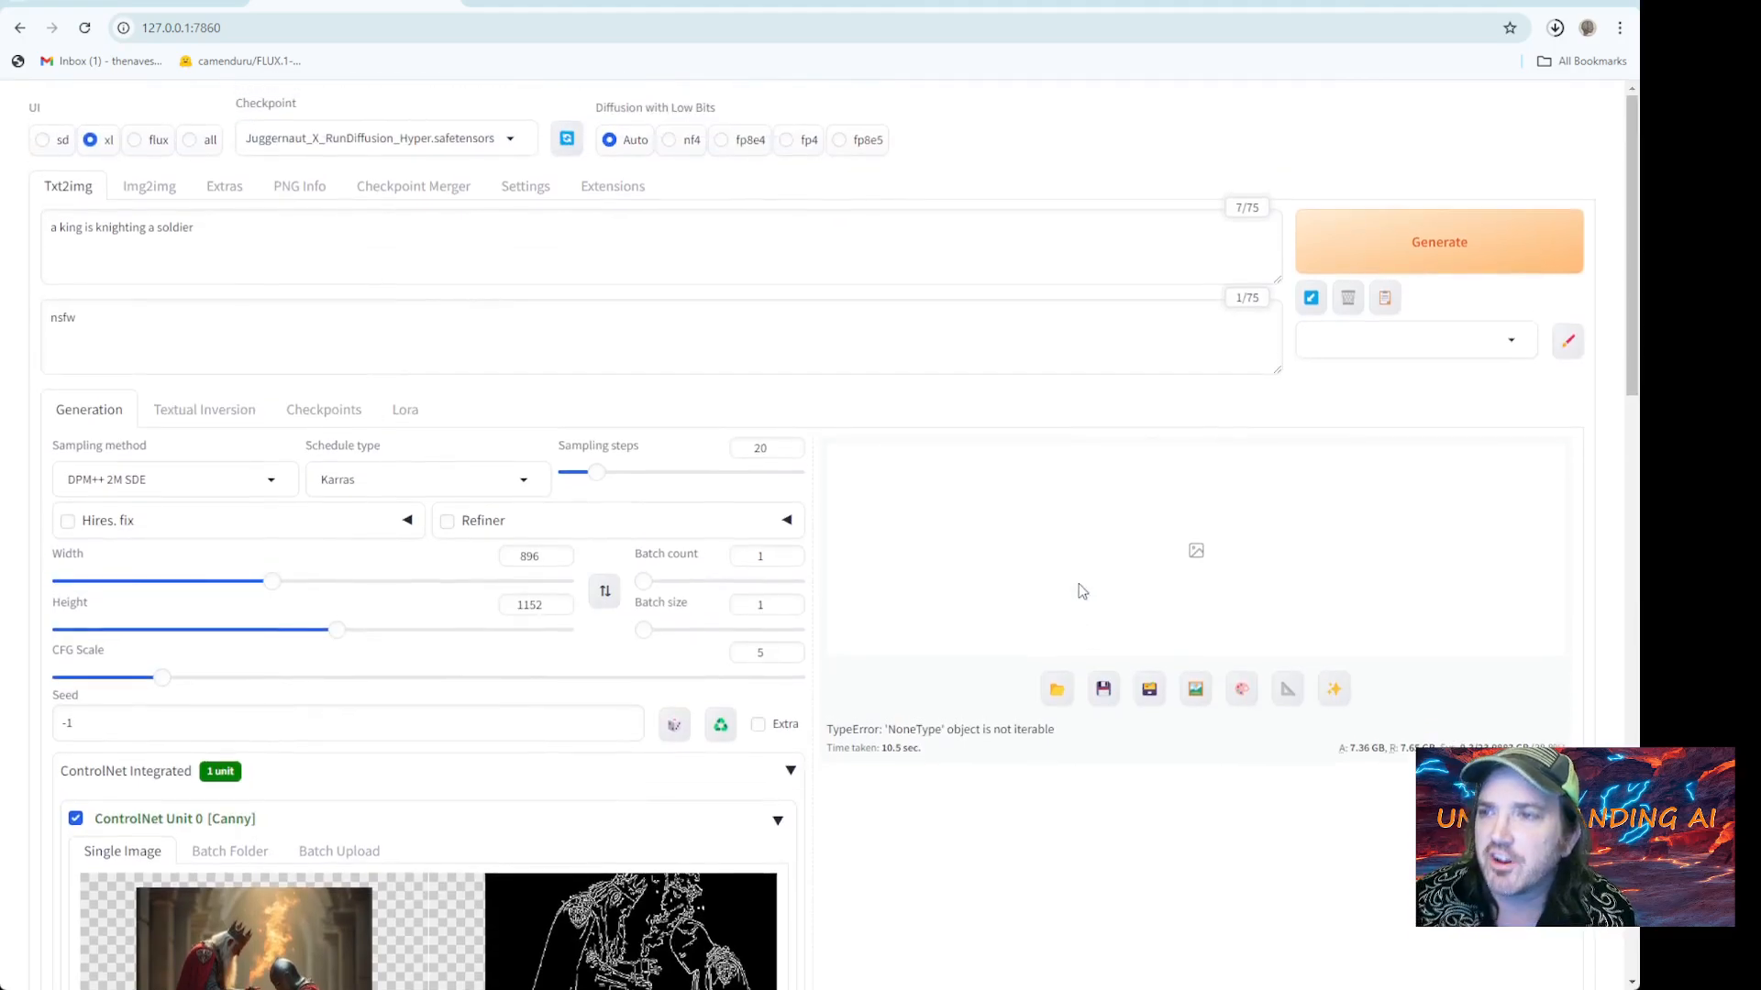
left_click(1357, 239)
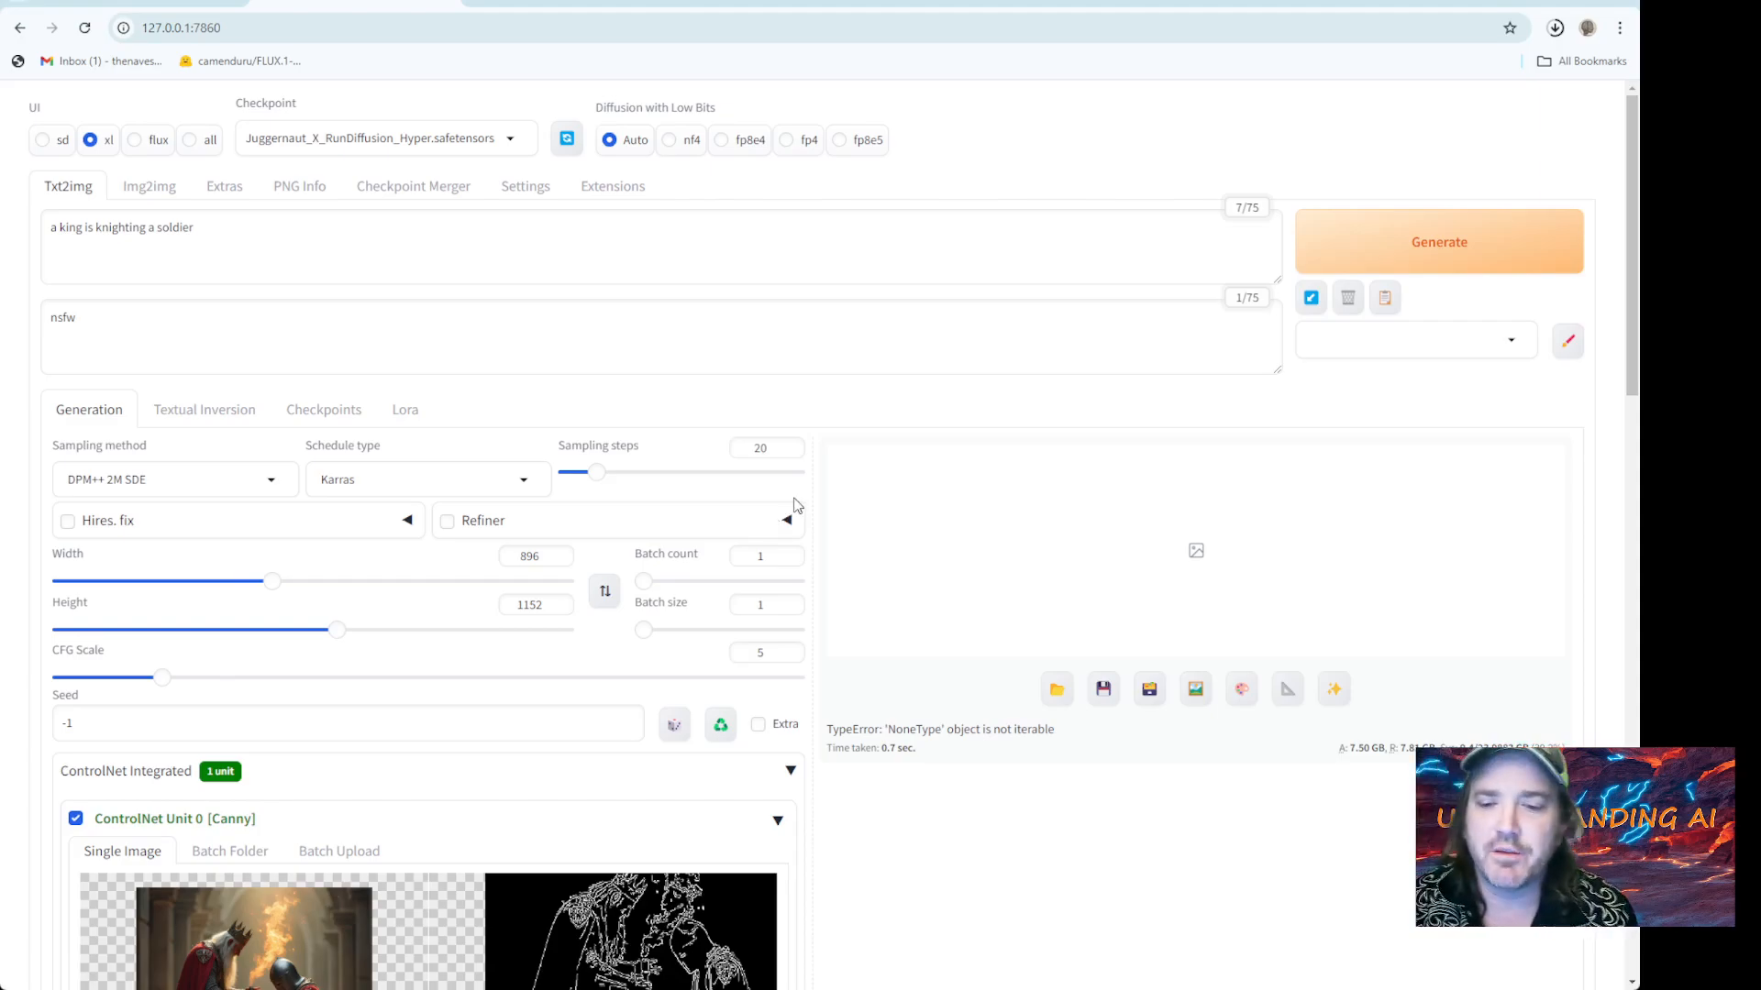
Review the Canny settings of ControlNet Unit 0 and check which ControlNet models are available for it
scroll(798, 505, "down", 4)
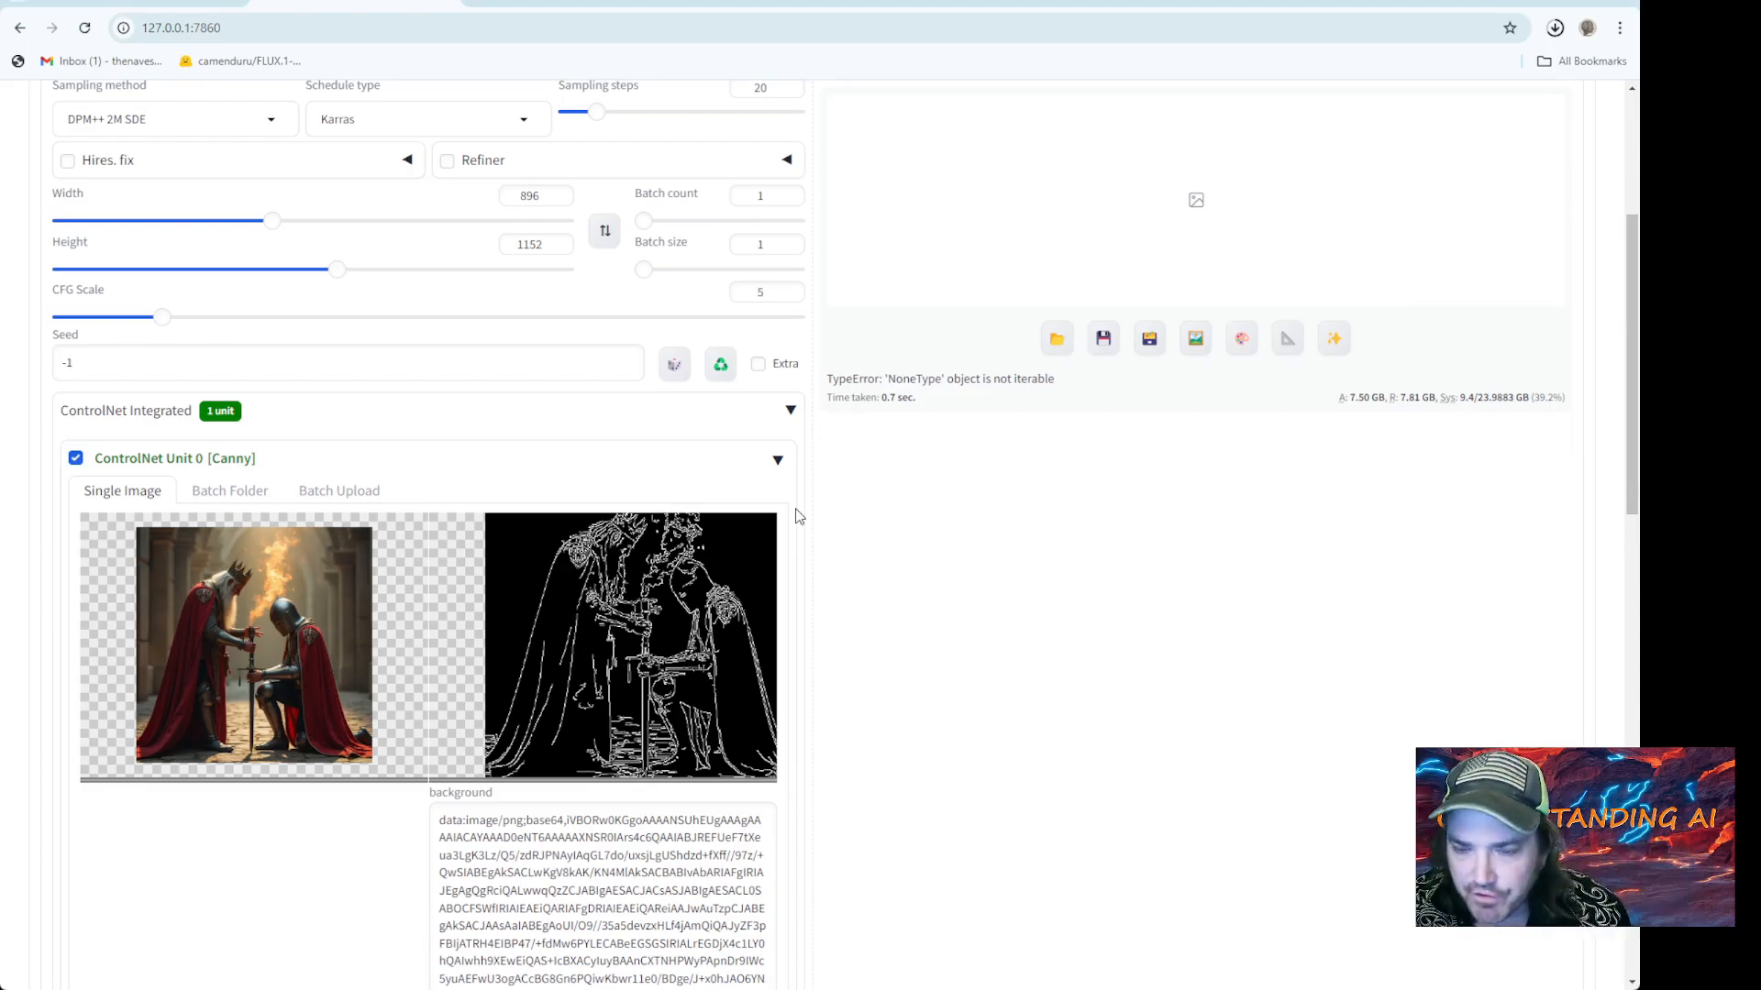
scroll(800, 517, "up", 3)
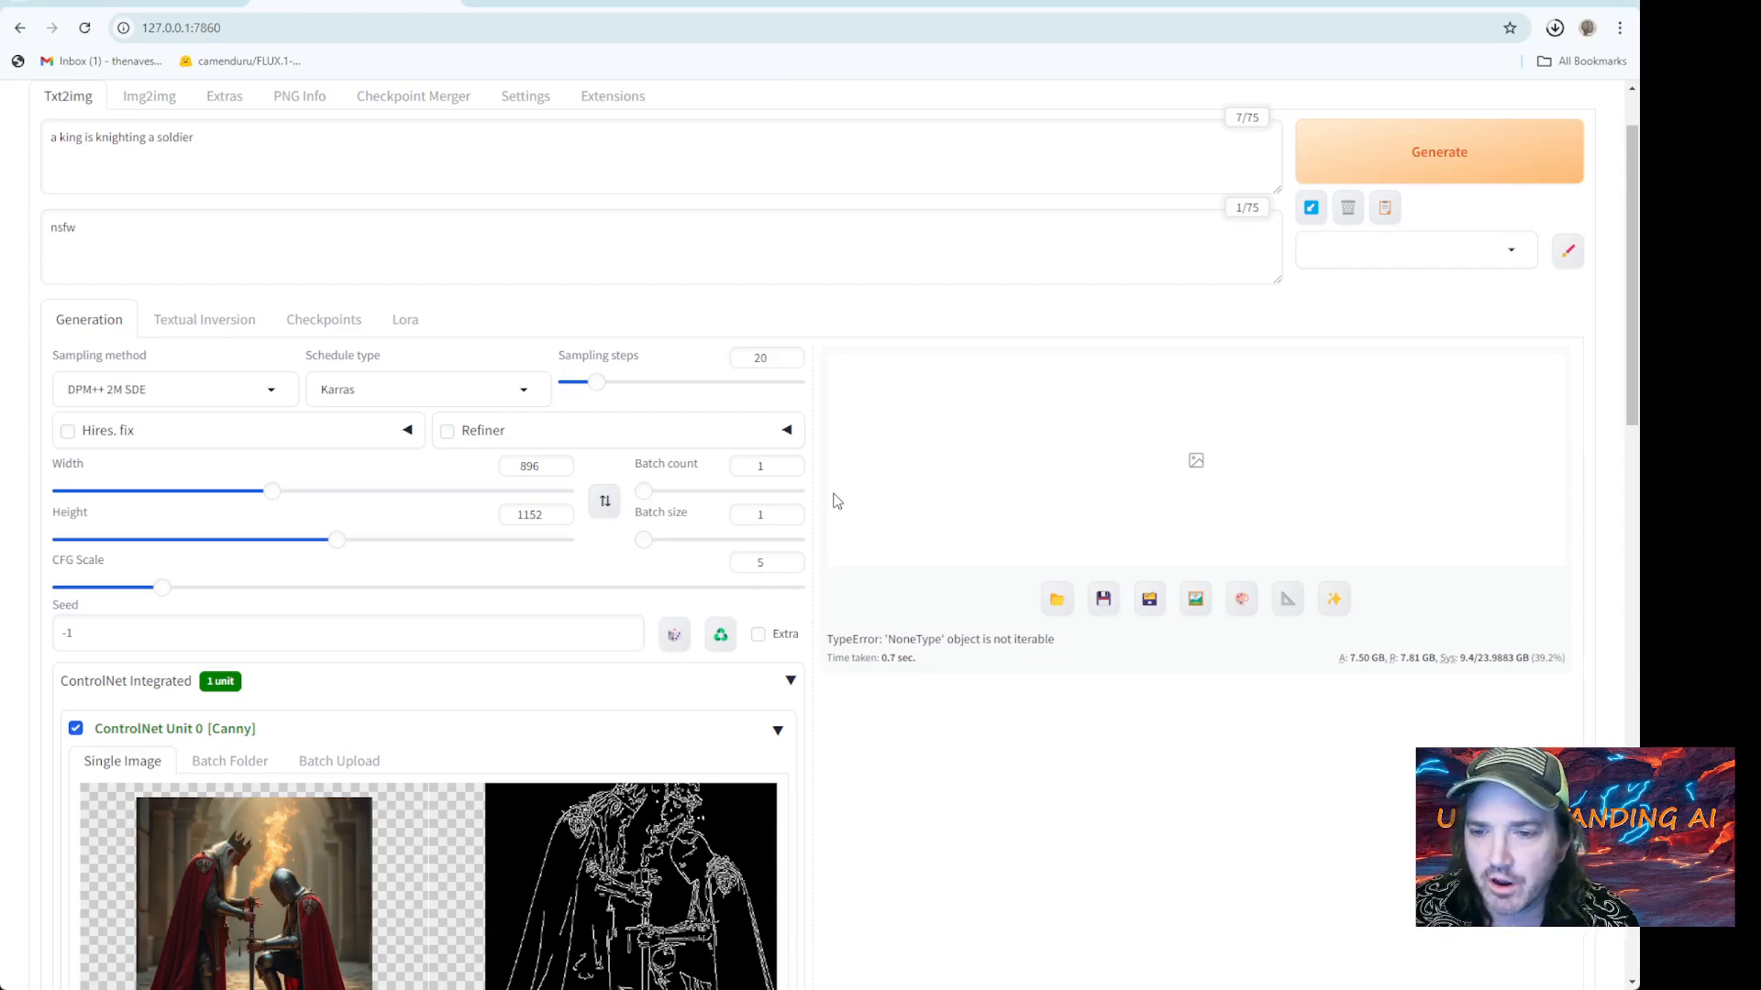
scroll(621, 338, "up", 1)
scroll(619, 550, "down", 5)
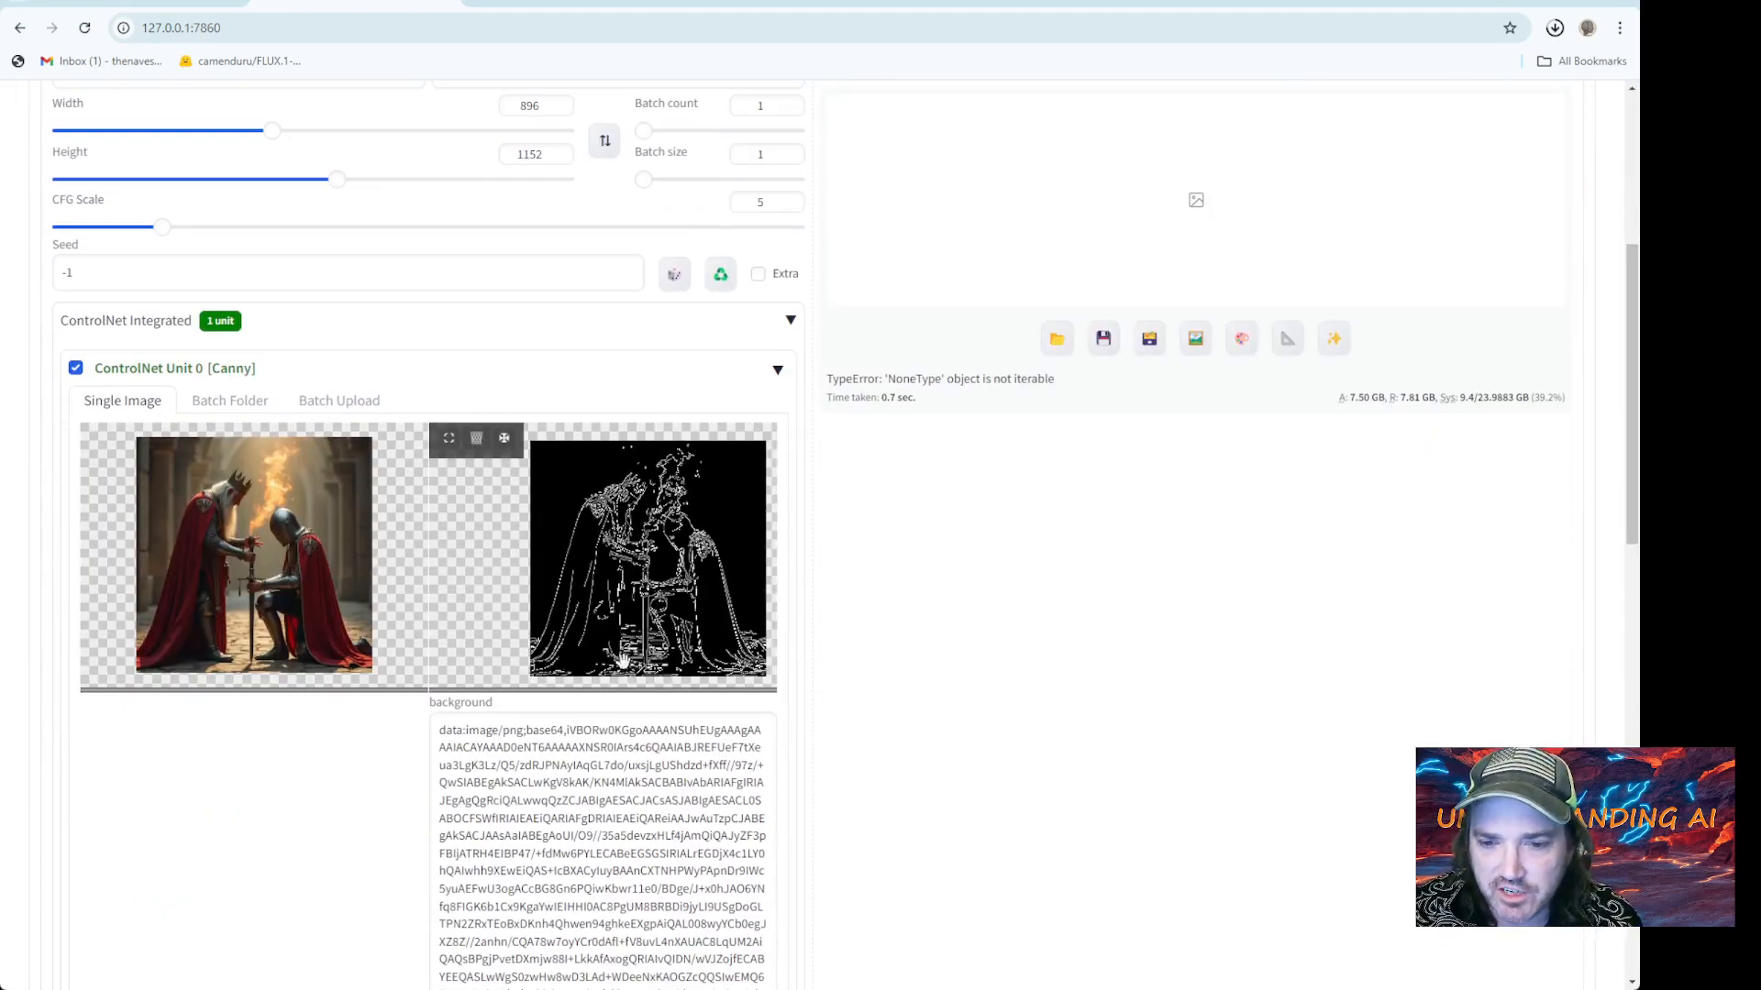
scroll(623, 659, "down", 5)
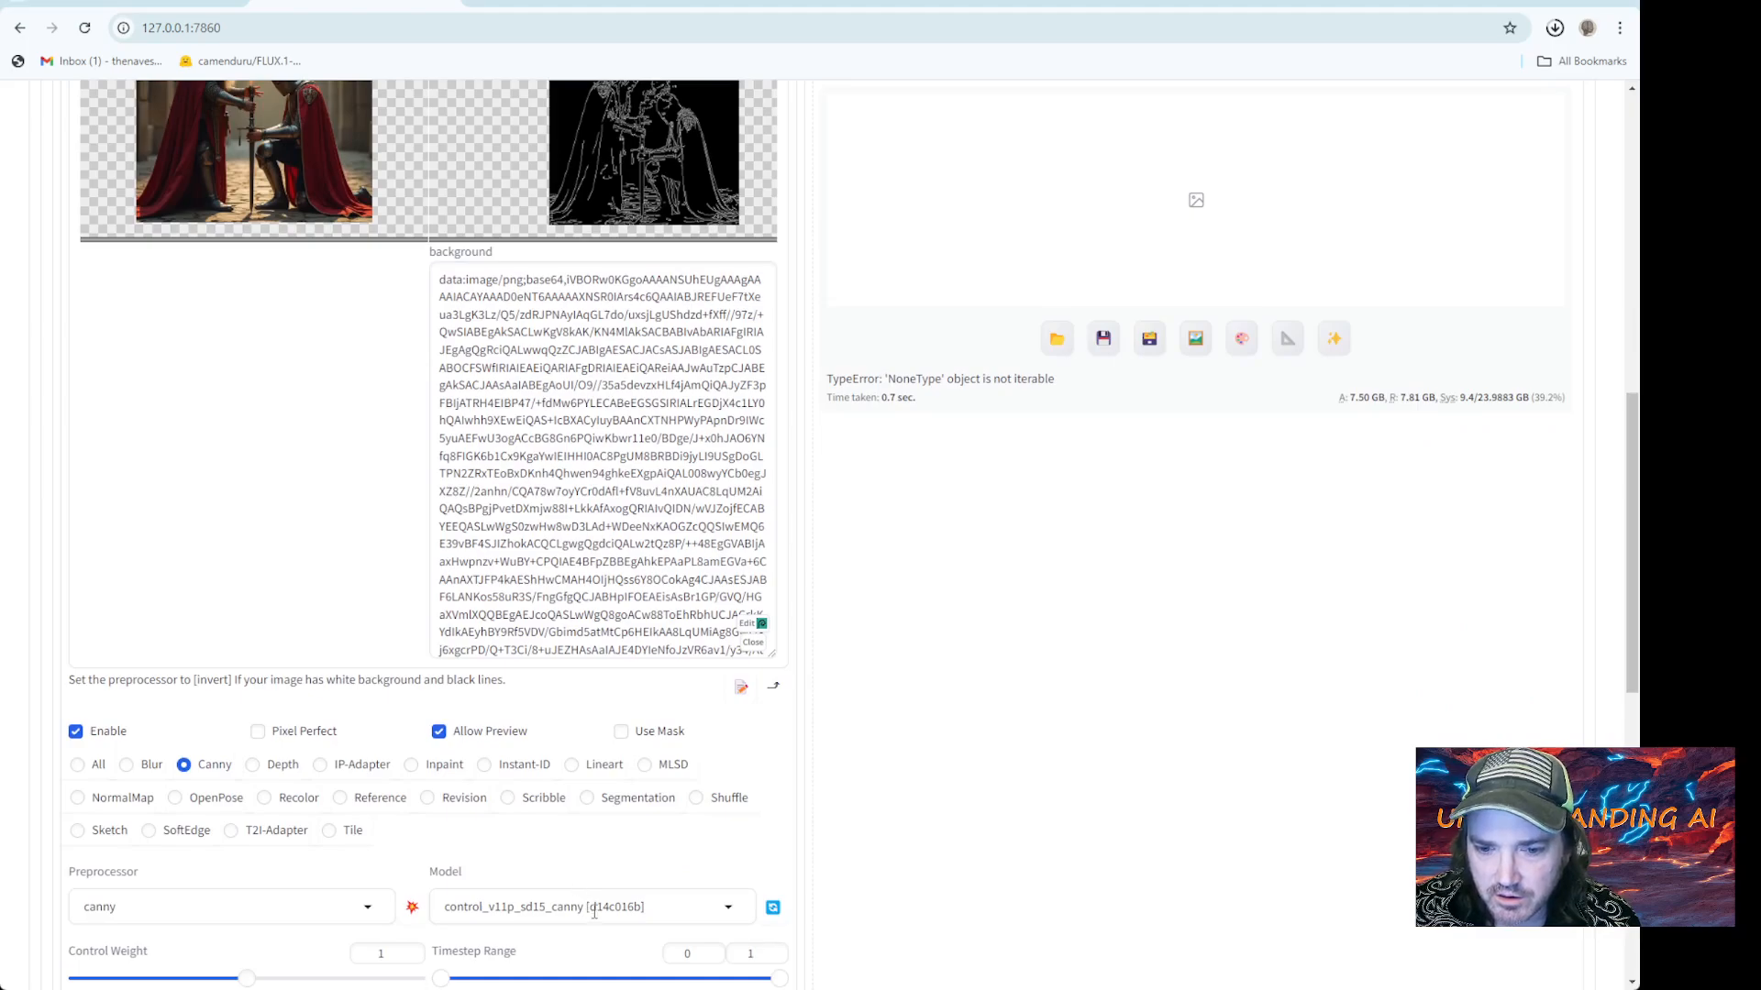
left_click(556, 910)
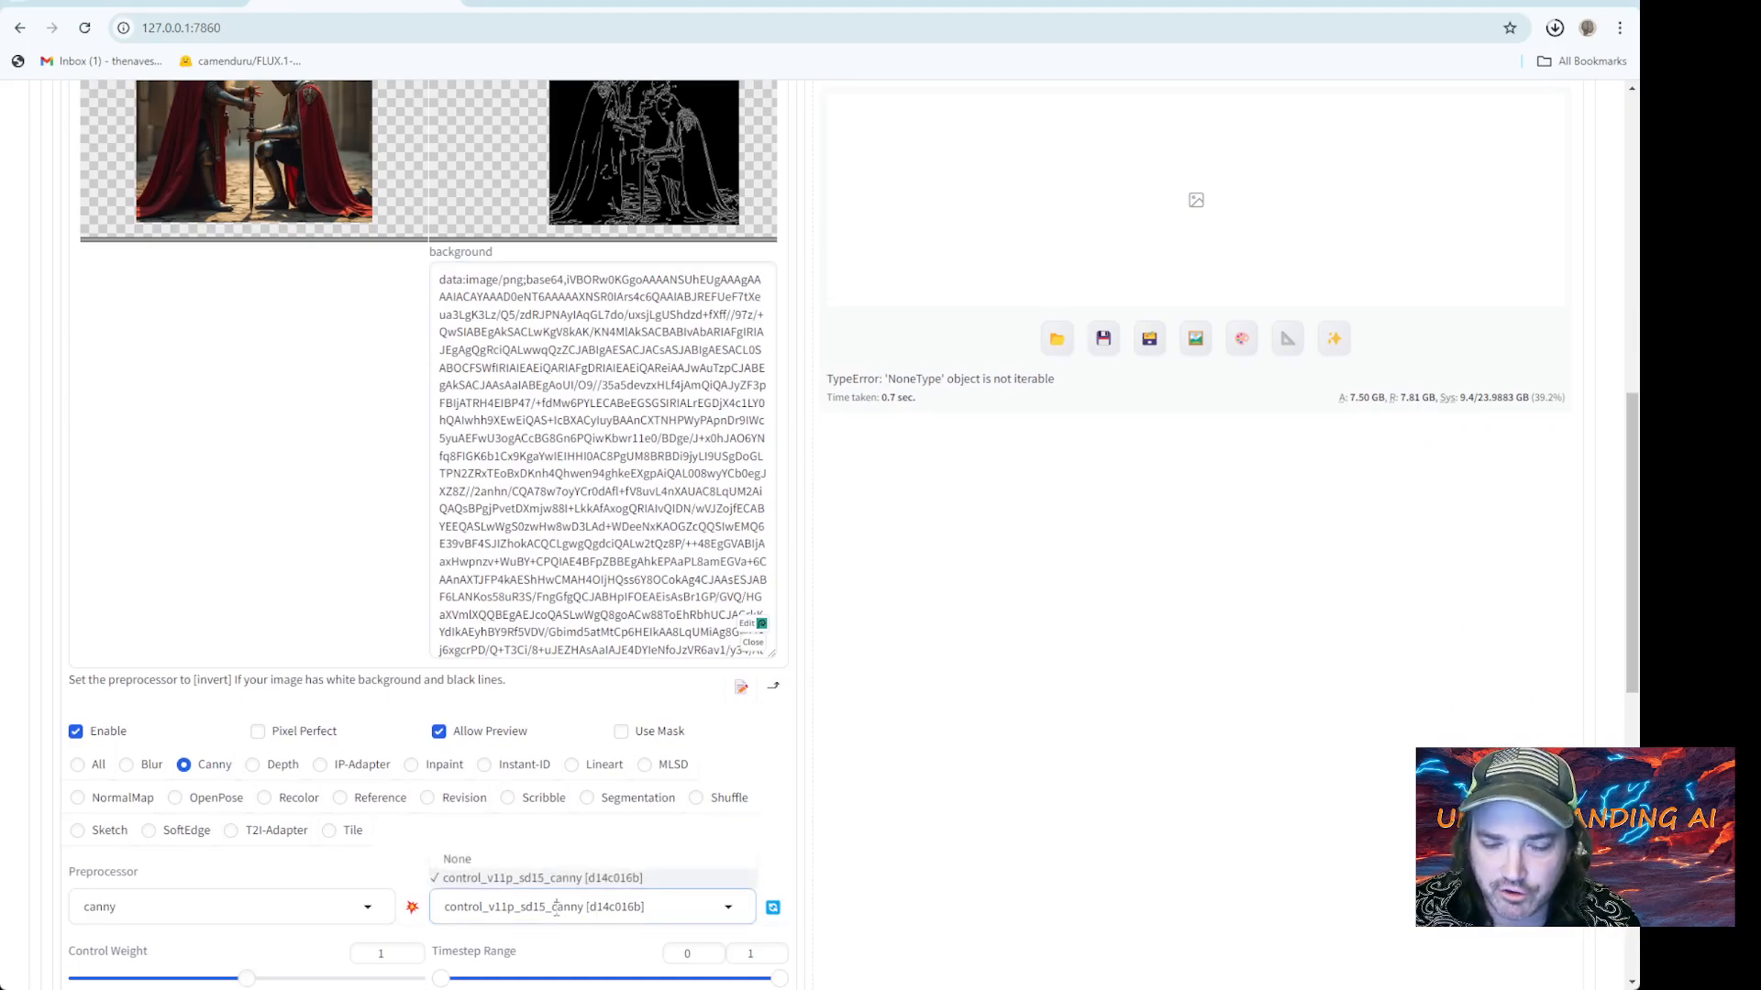
left_click(856, 731)
scroll(857, 731, "up", 9)
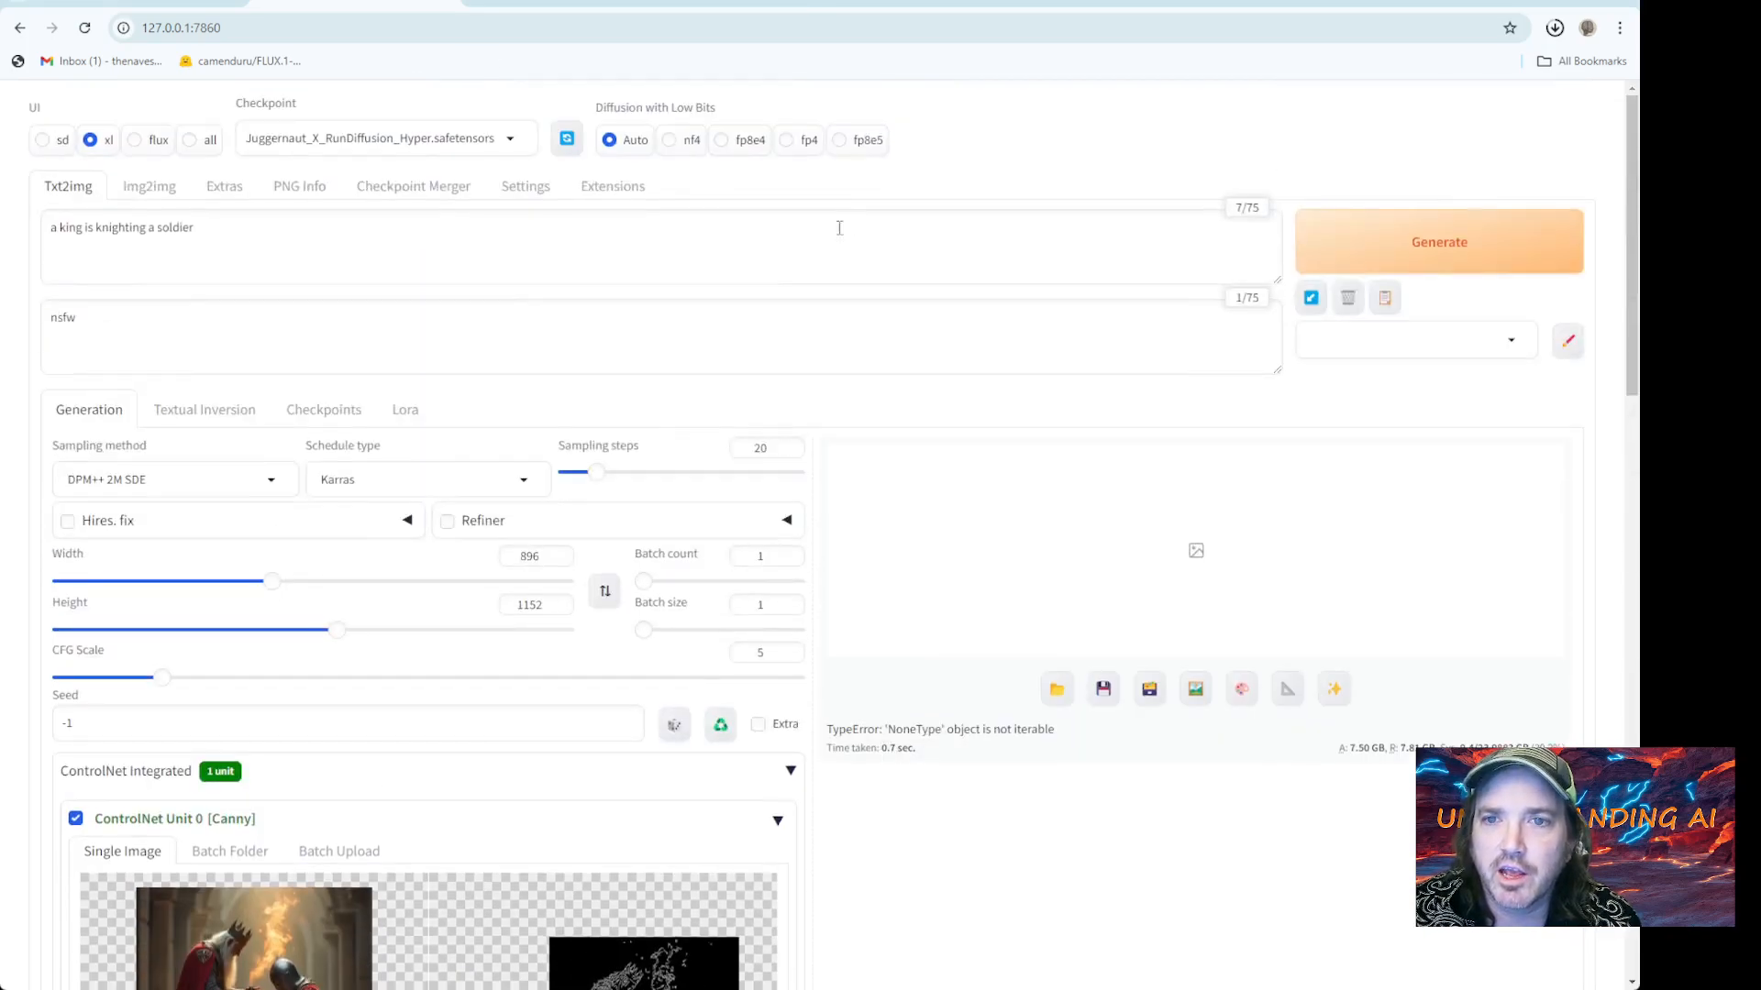
Set the checkpoint to juggernautXL_juggXIByRundiffusion.safetensors and try to generate the knighting image with it
left_click(514, 139)
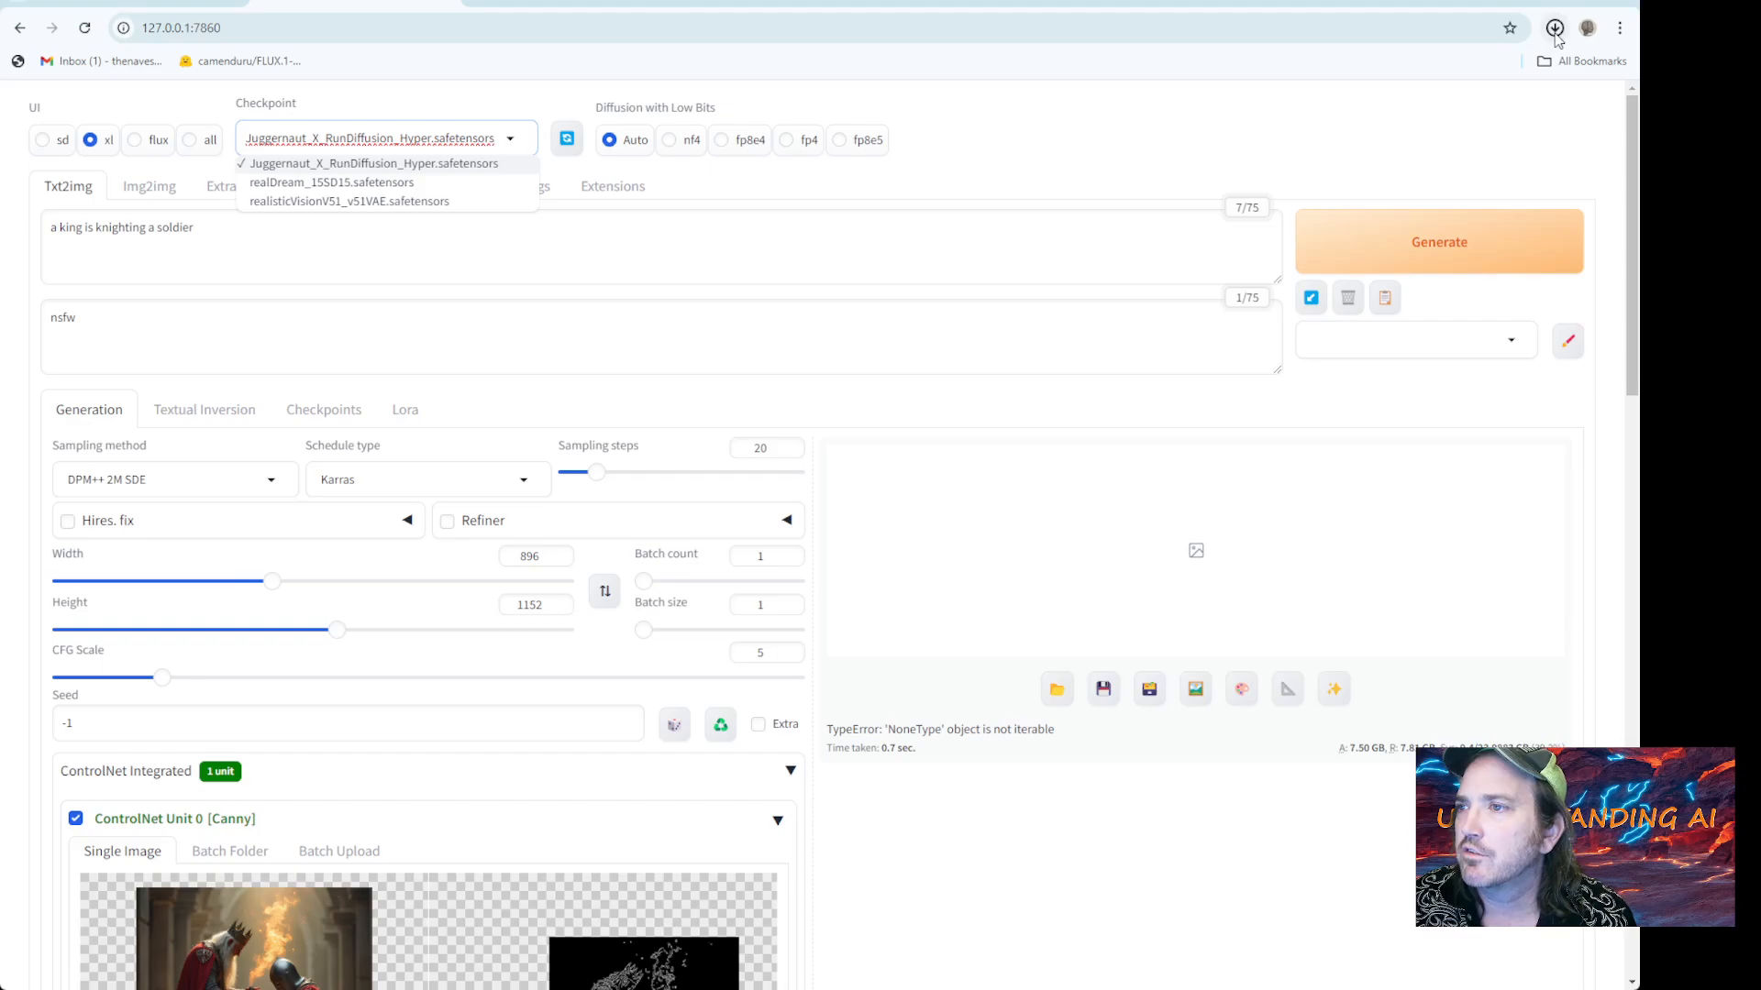
left_click(1556, 37)
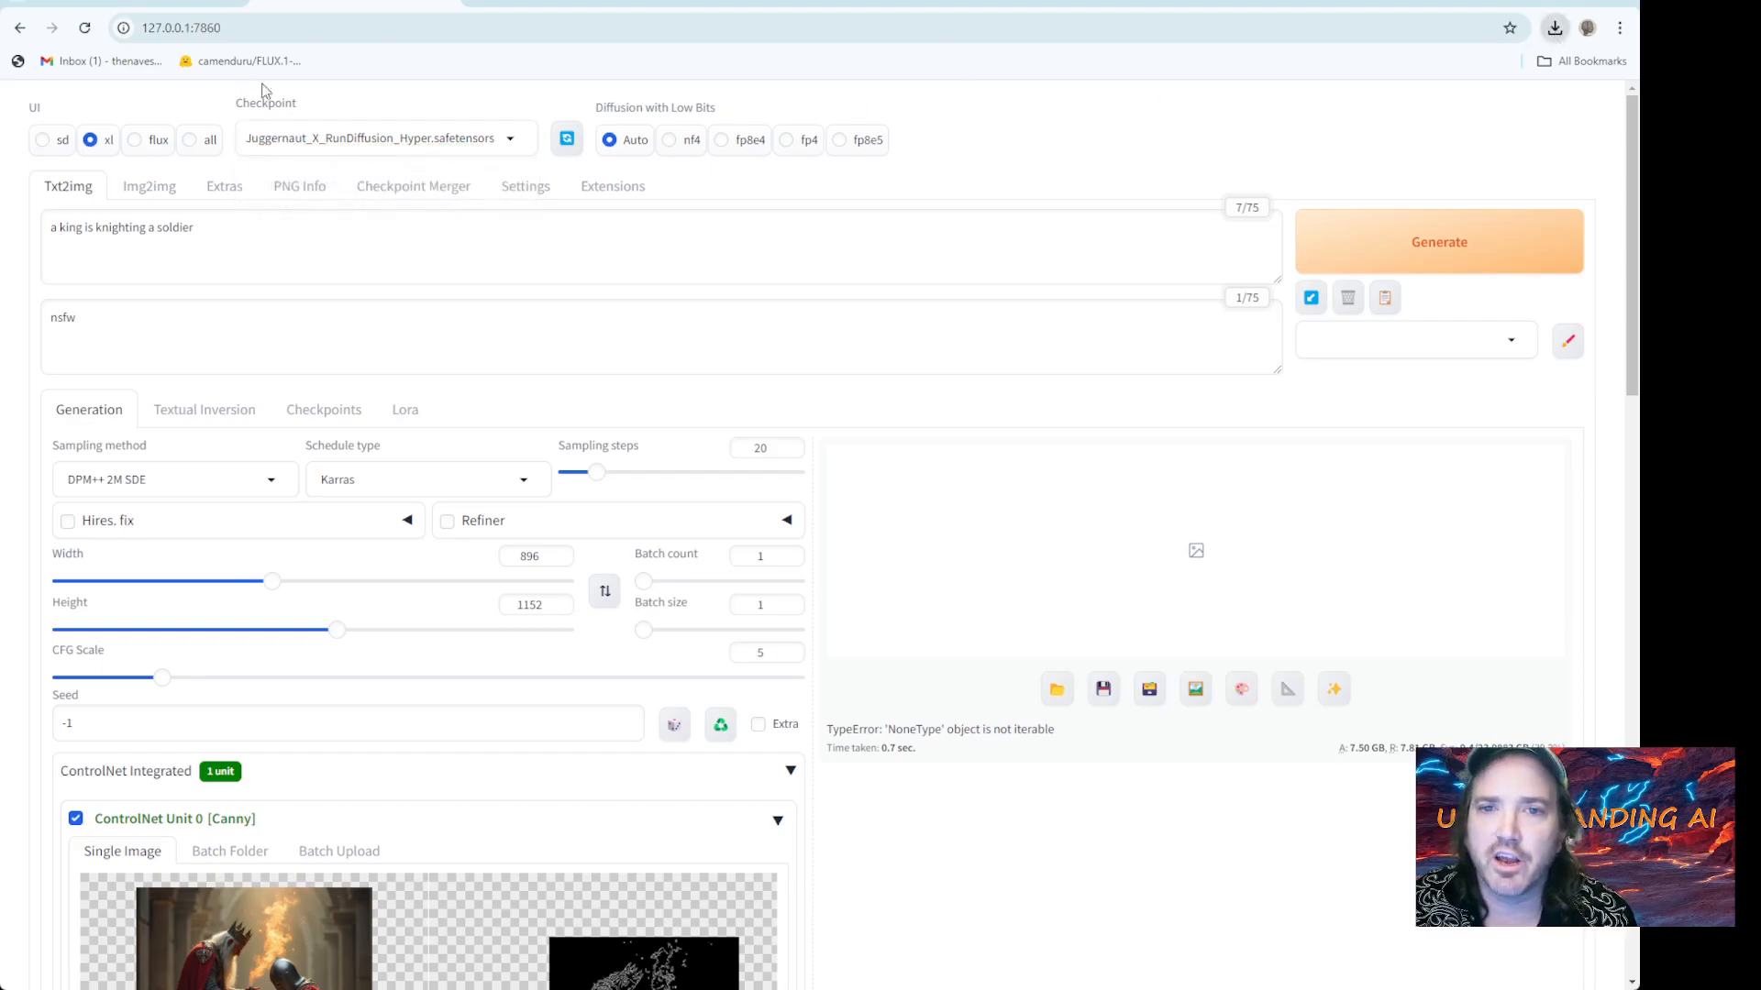
left_click(510, 138)
left_click(351, 183)
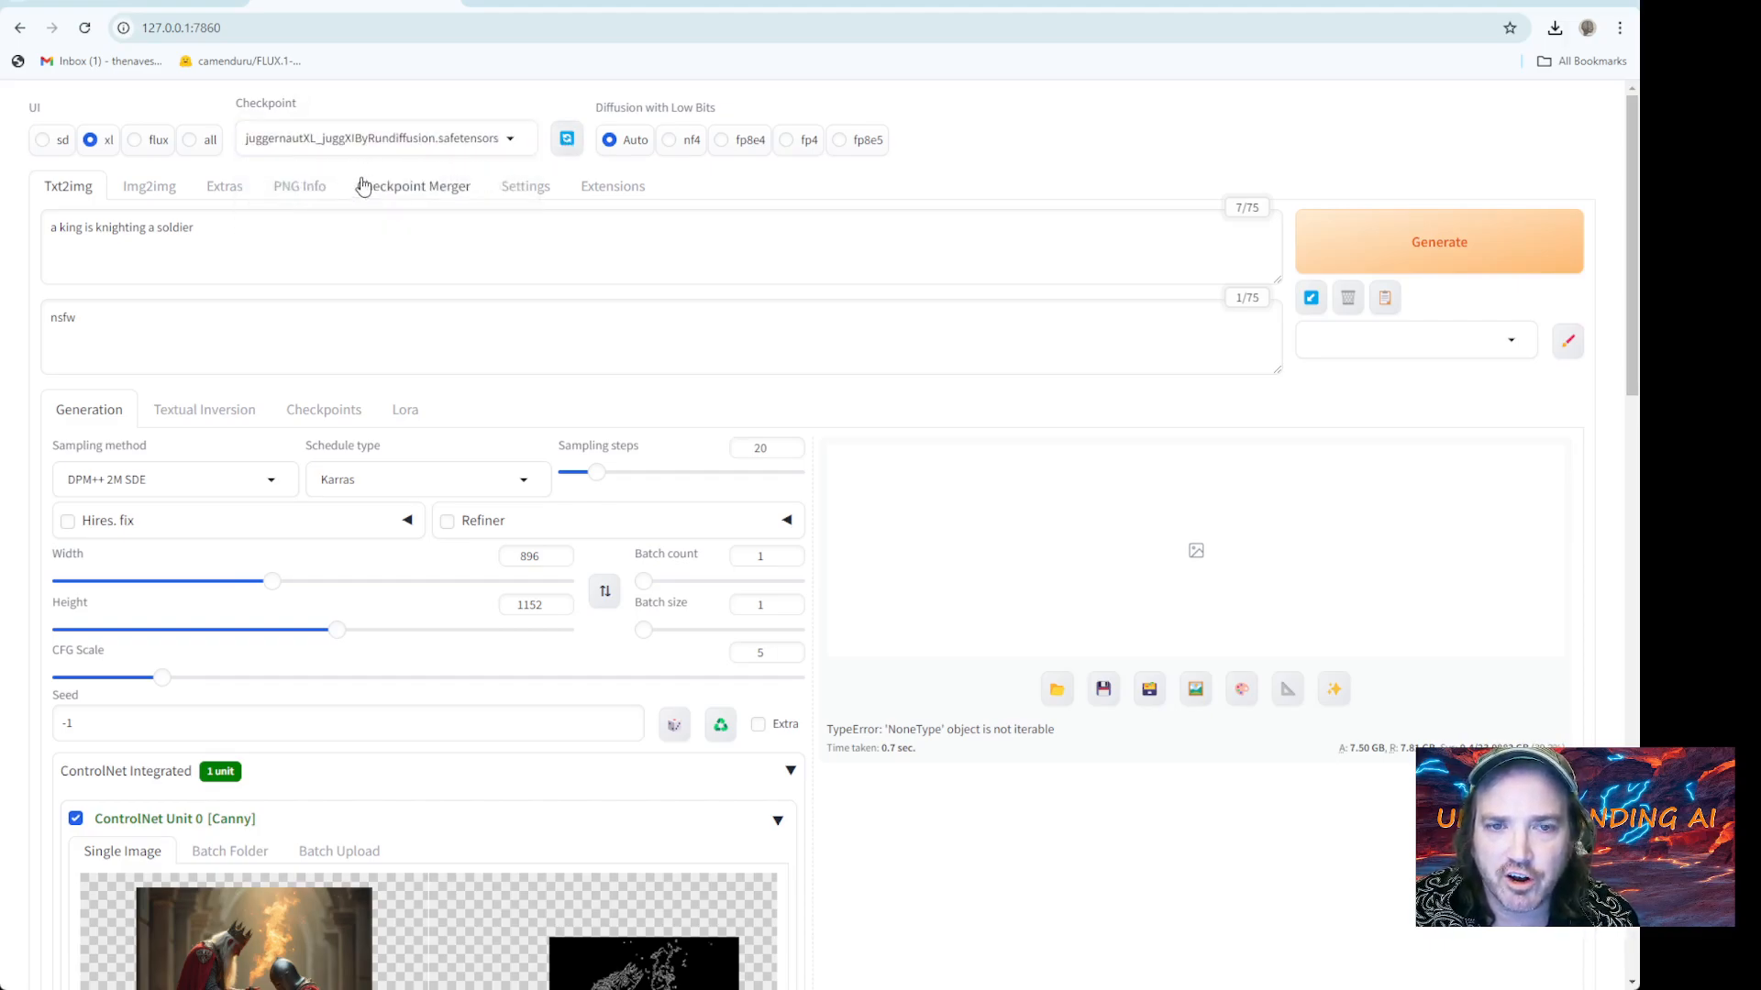
left_click(1437, 246)
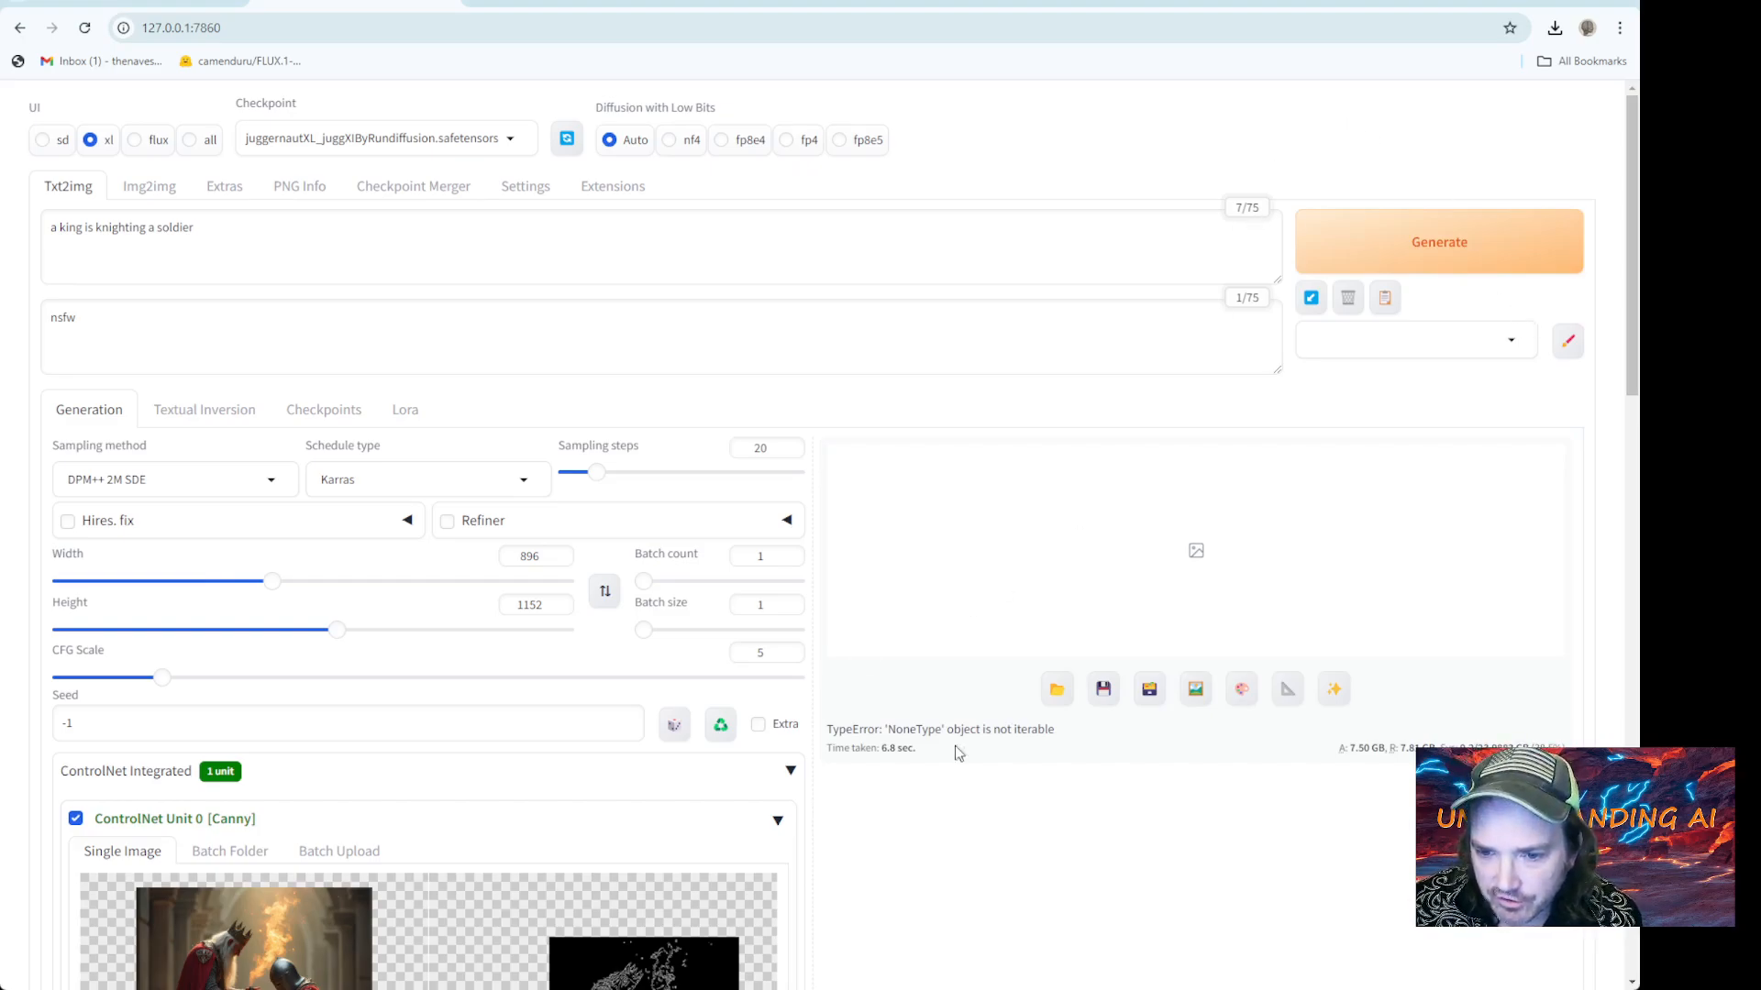
left_click_drag(944, 738, 1057, 734)
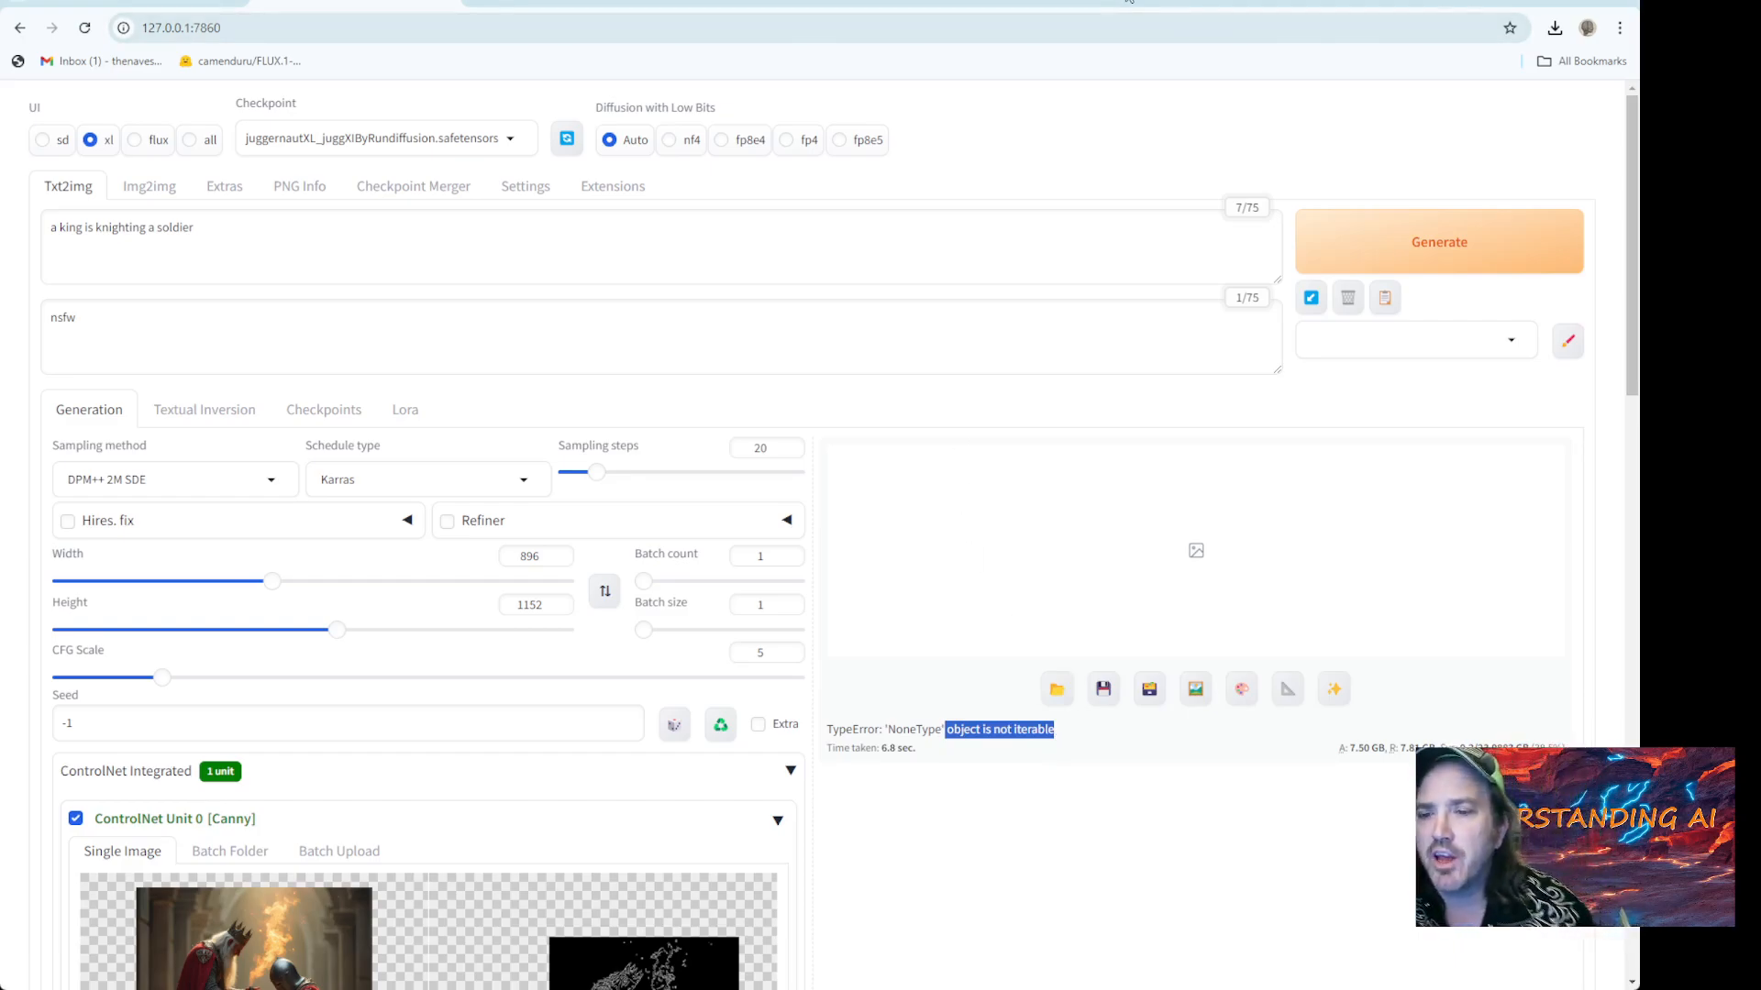
left_click(510, 139)
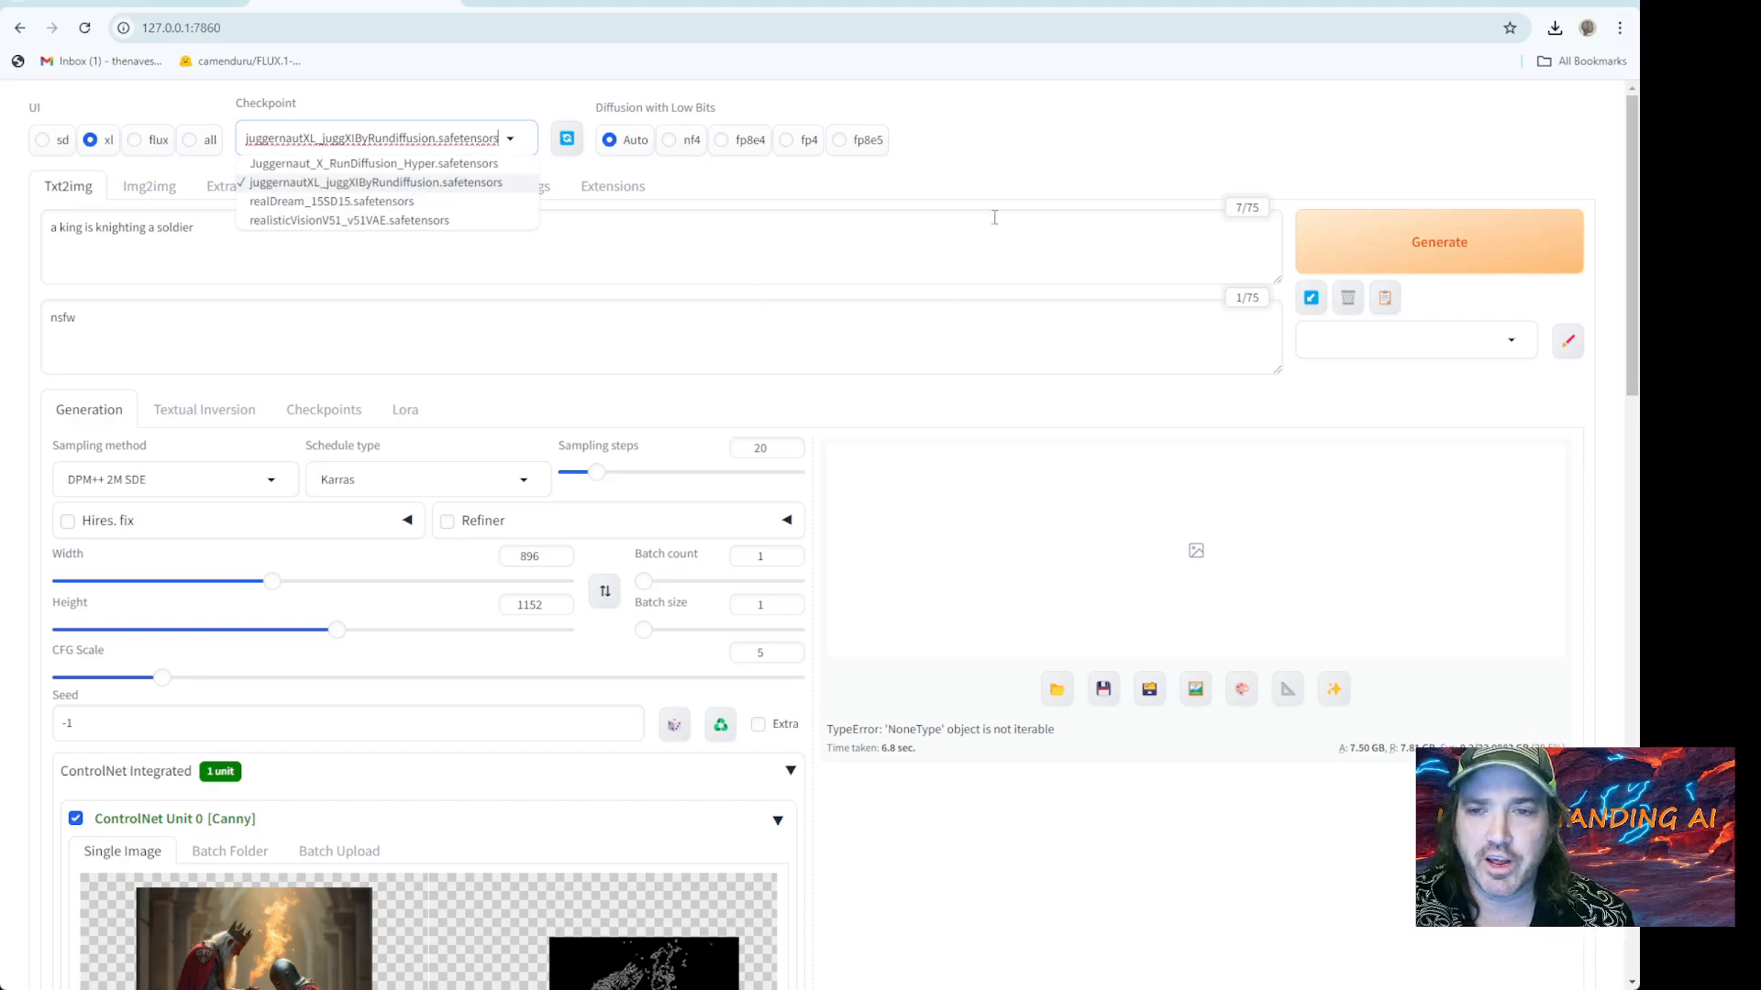
left_click(1044, 135)
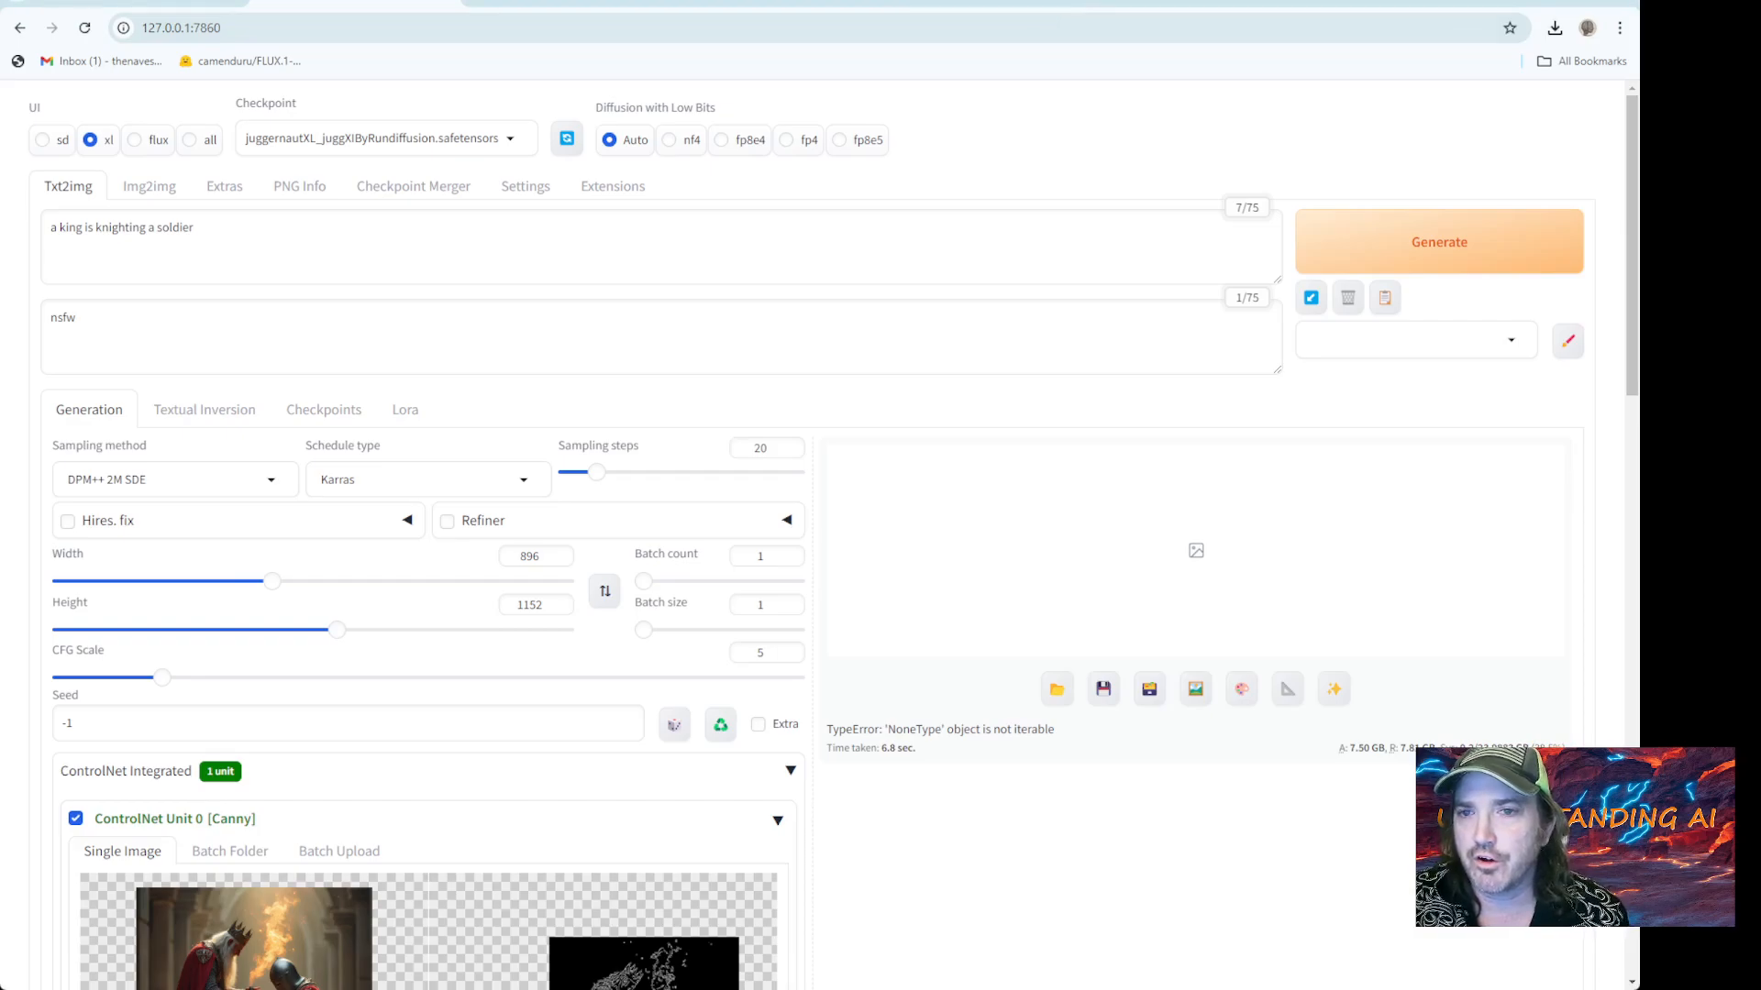
Switch to the Hugging Face tab and search the web for "illyasviel sd-control-collection"
left_click(555, 8)
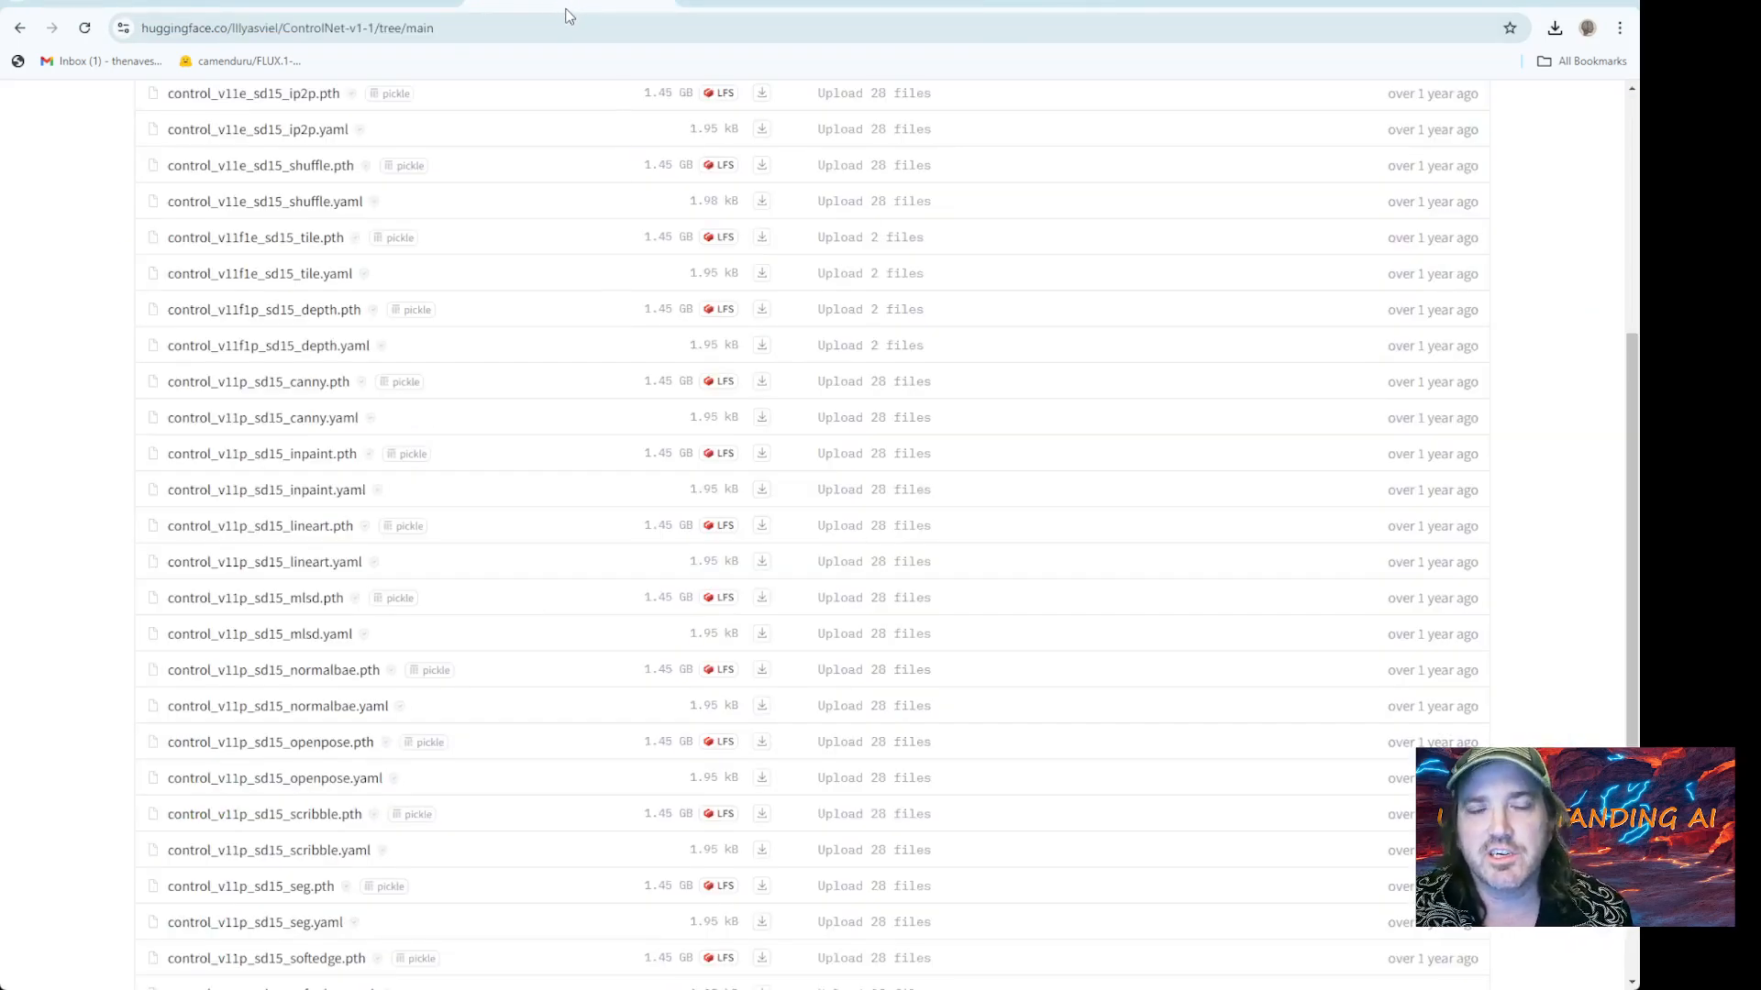
left_click(512, 37)
type("illy")
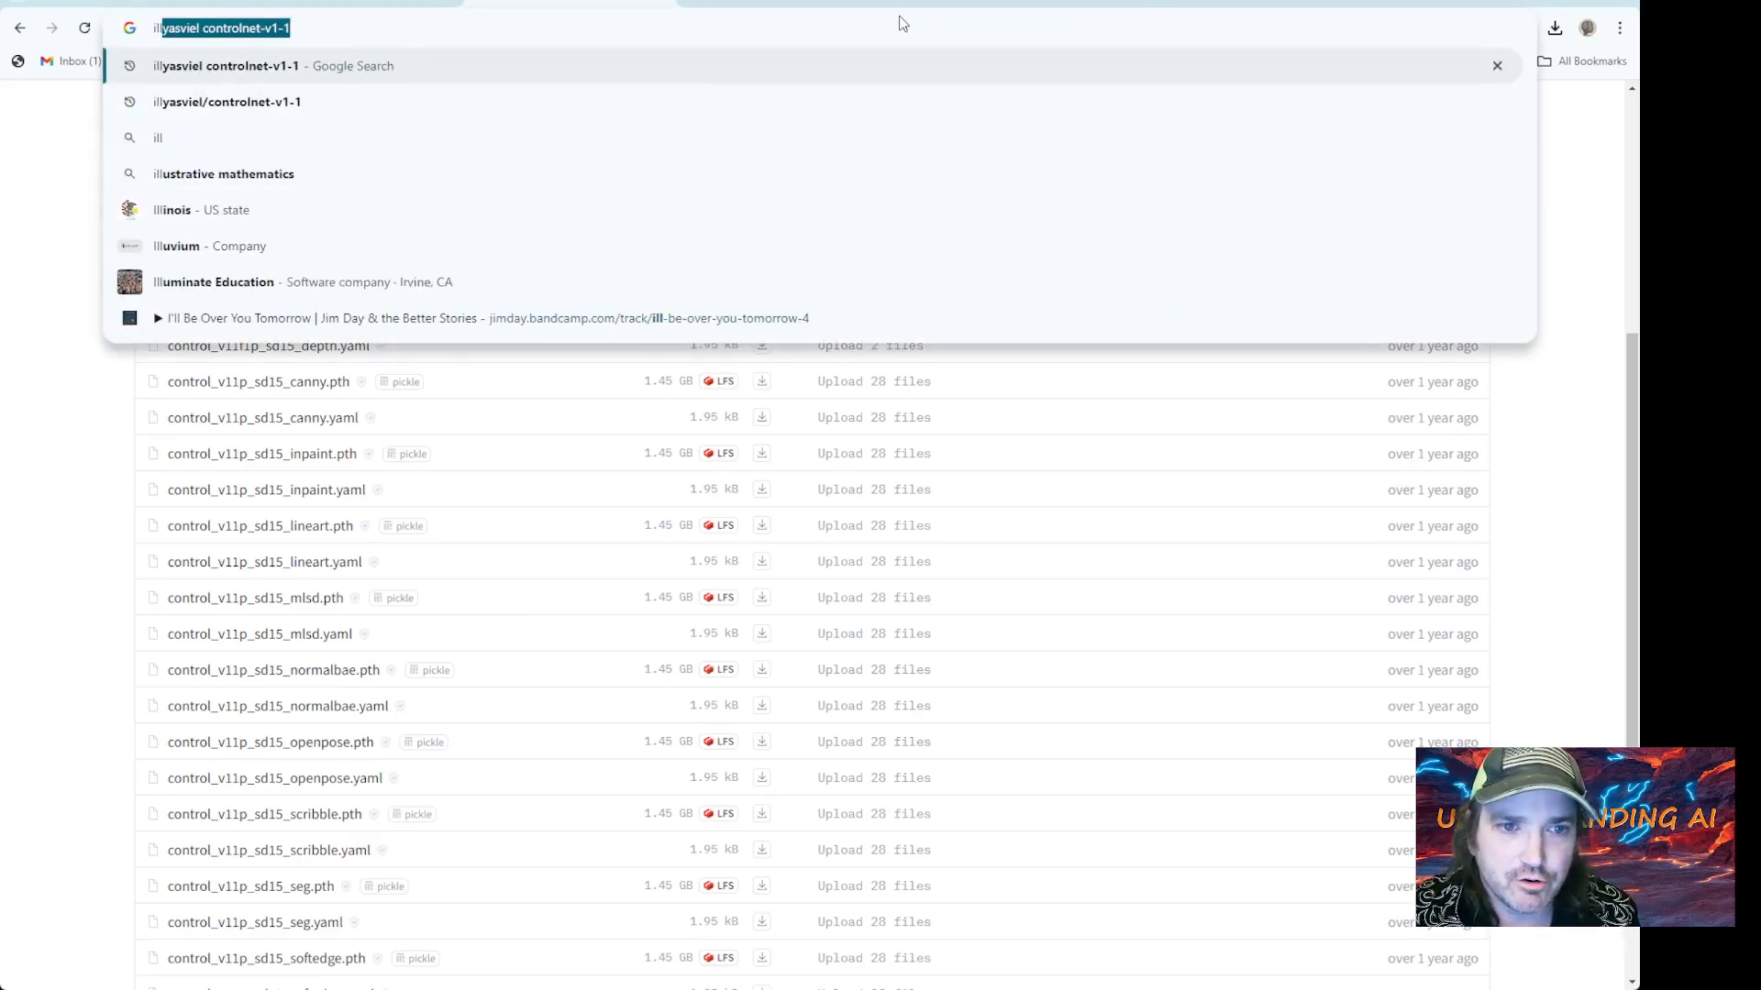
type("a")
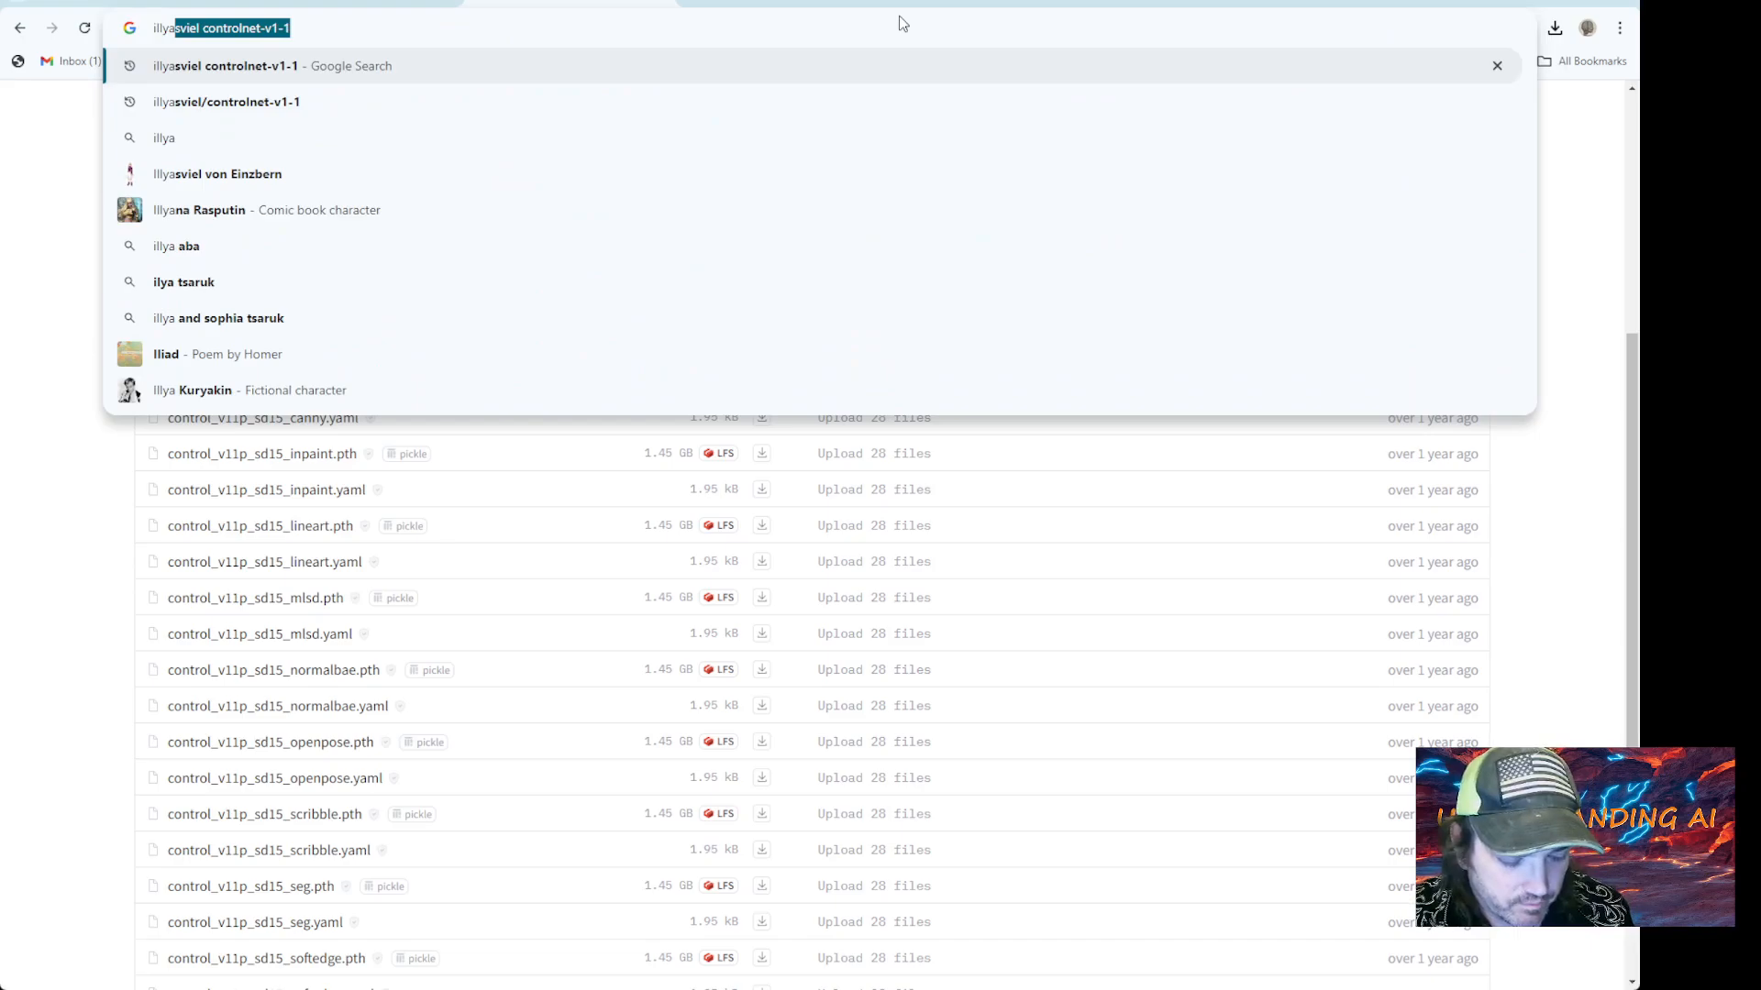
type("sviel")
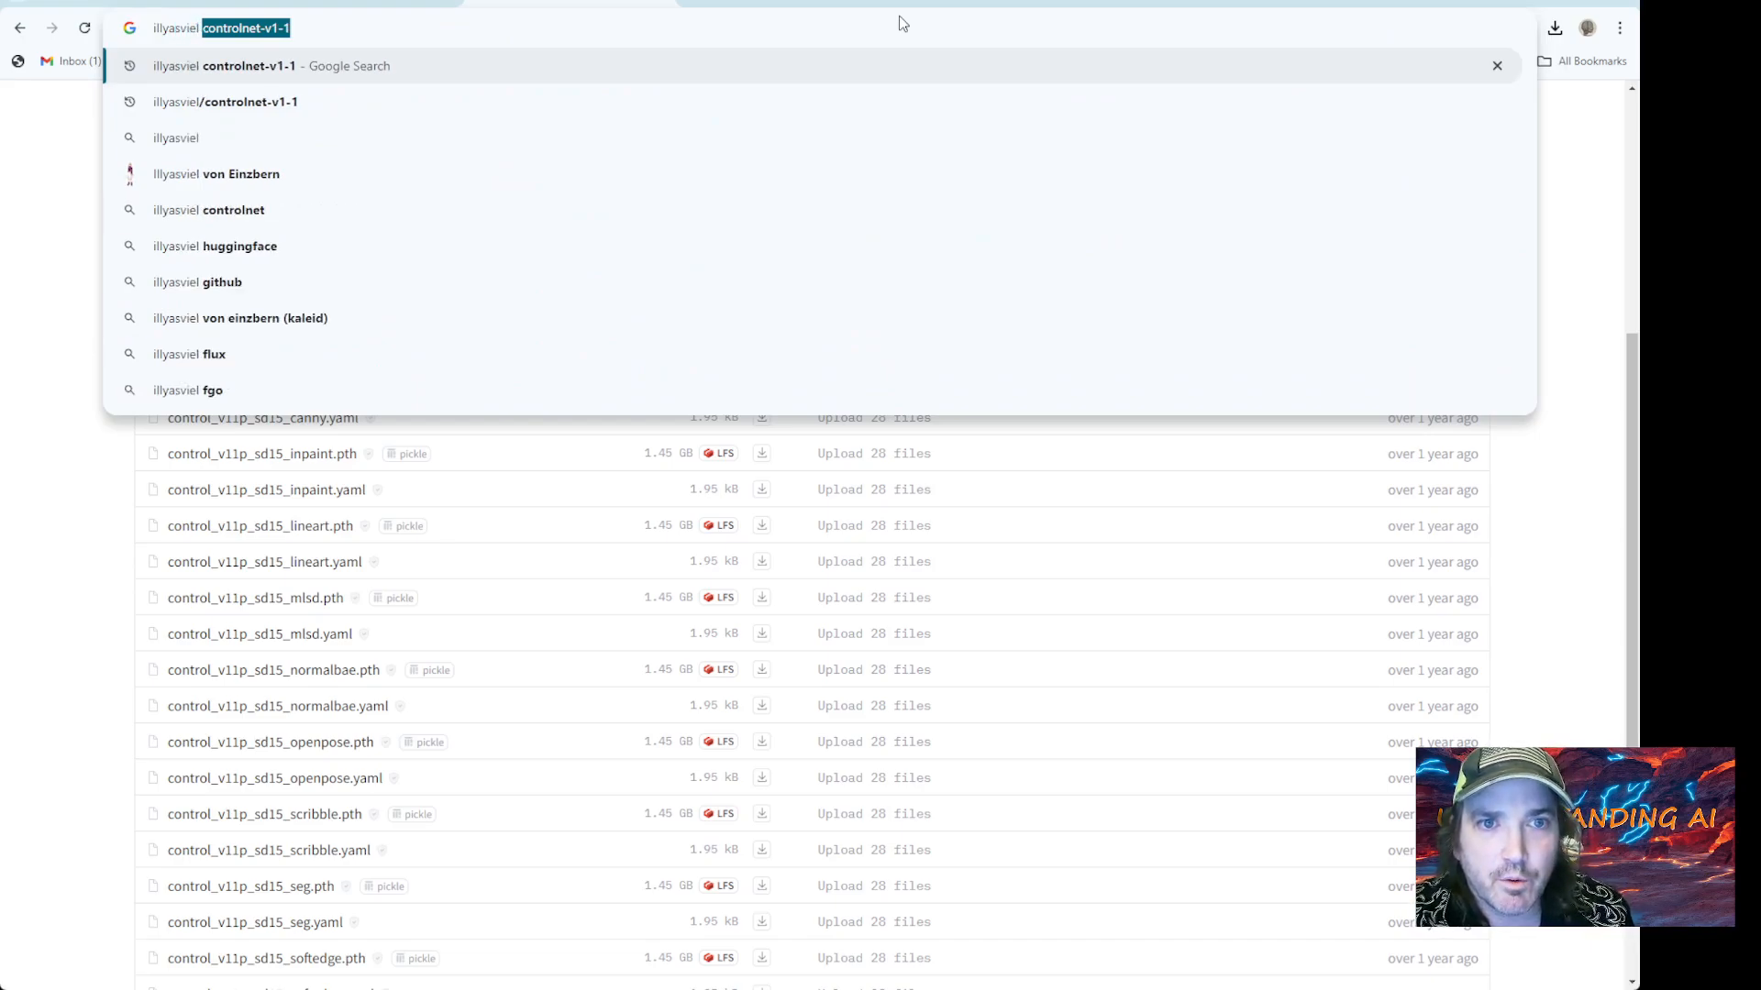
type(" sd ")
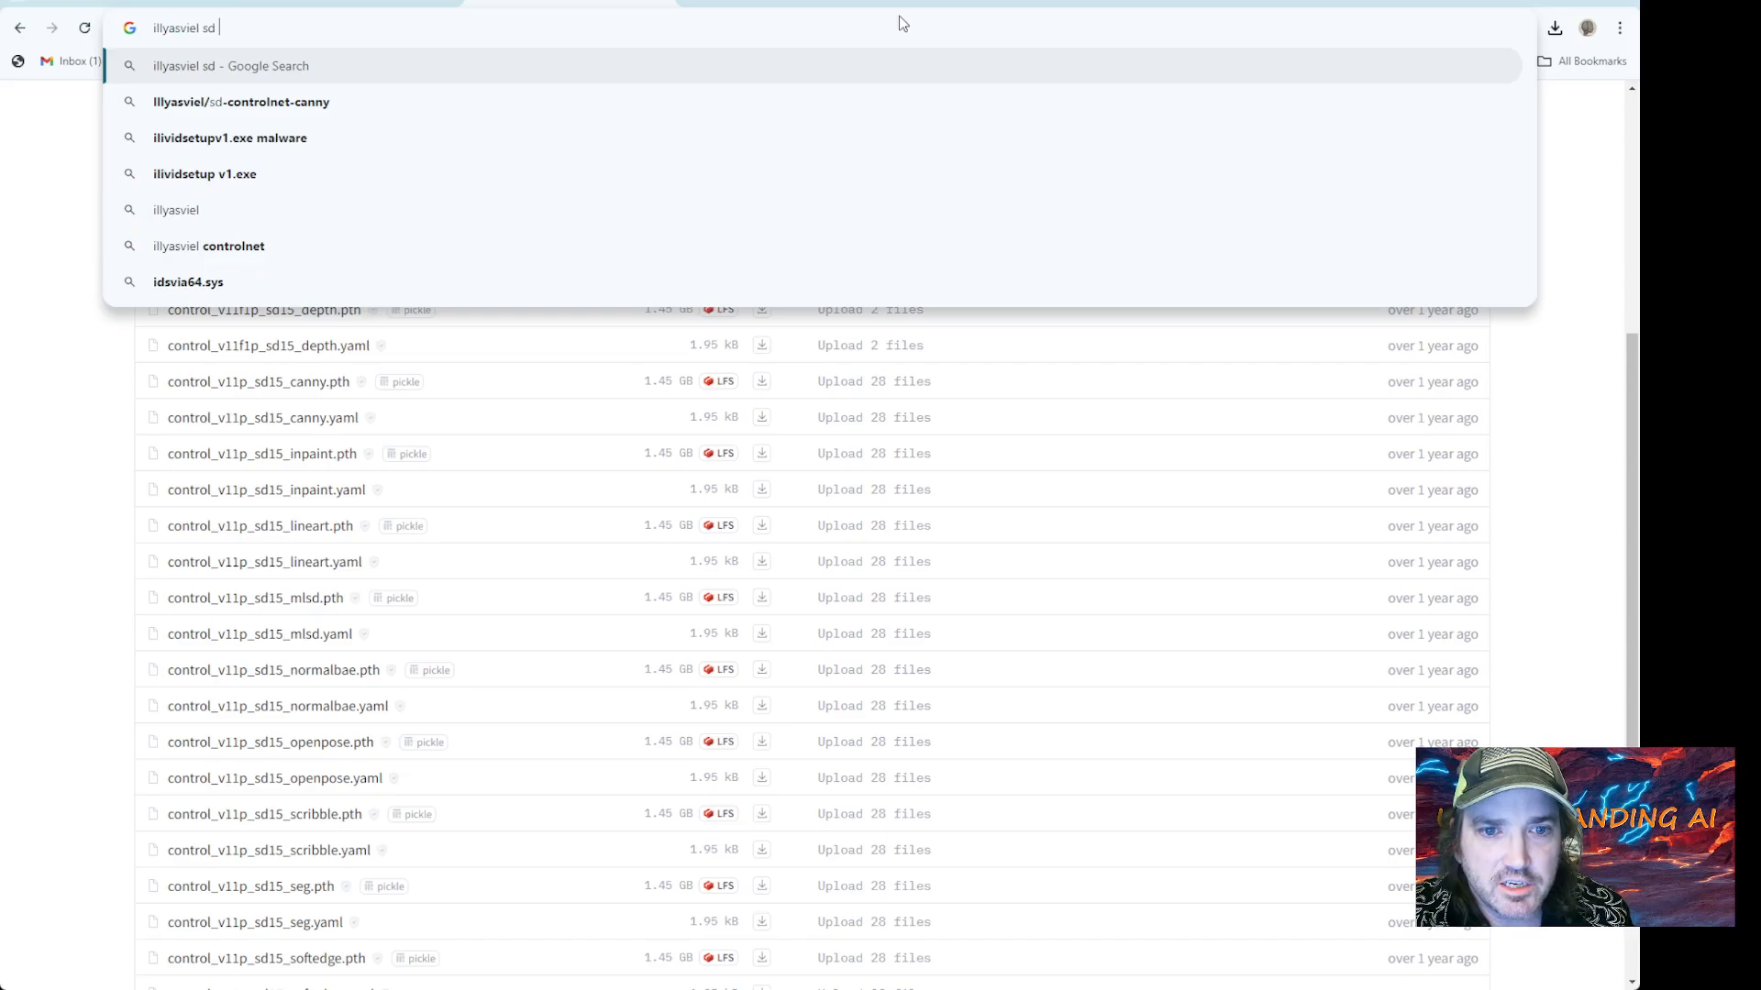
type("-control")
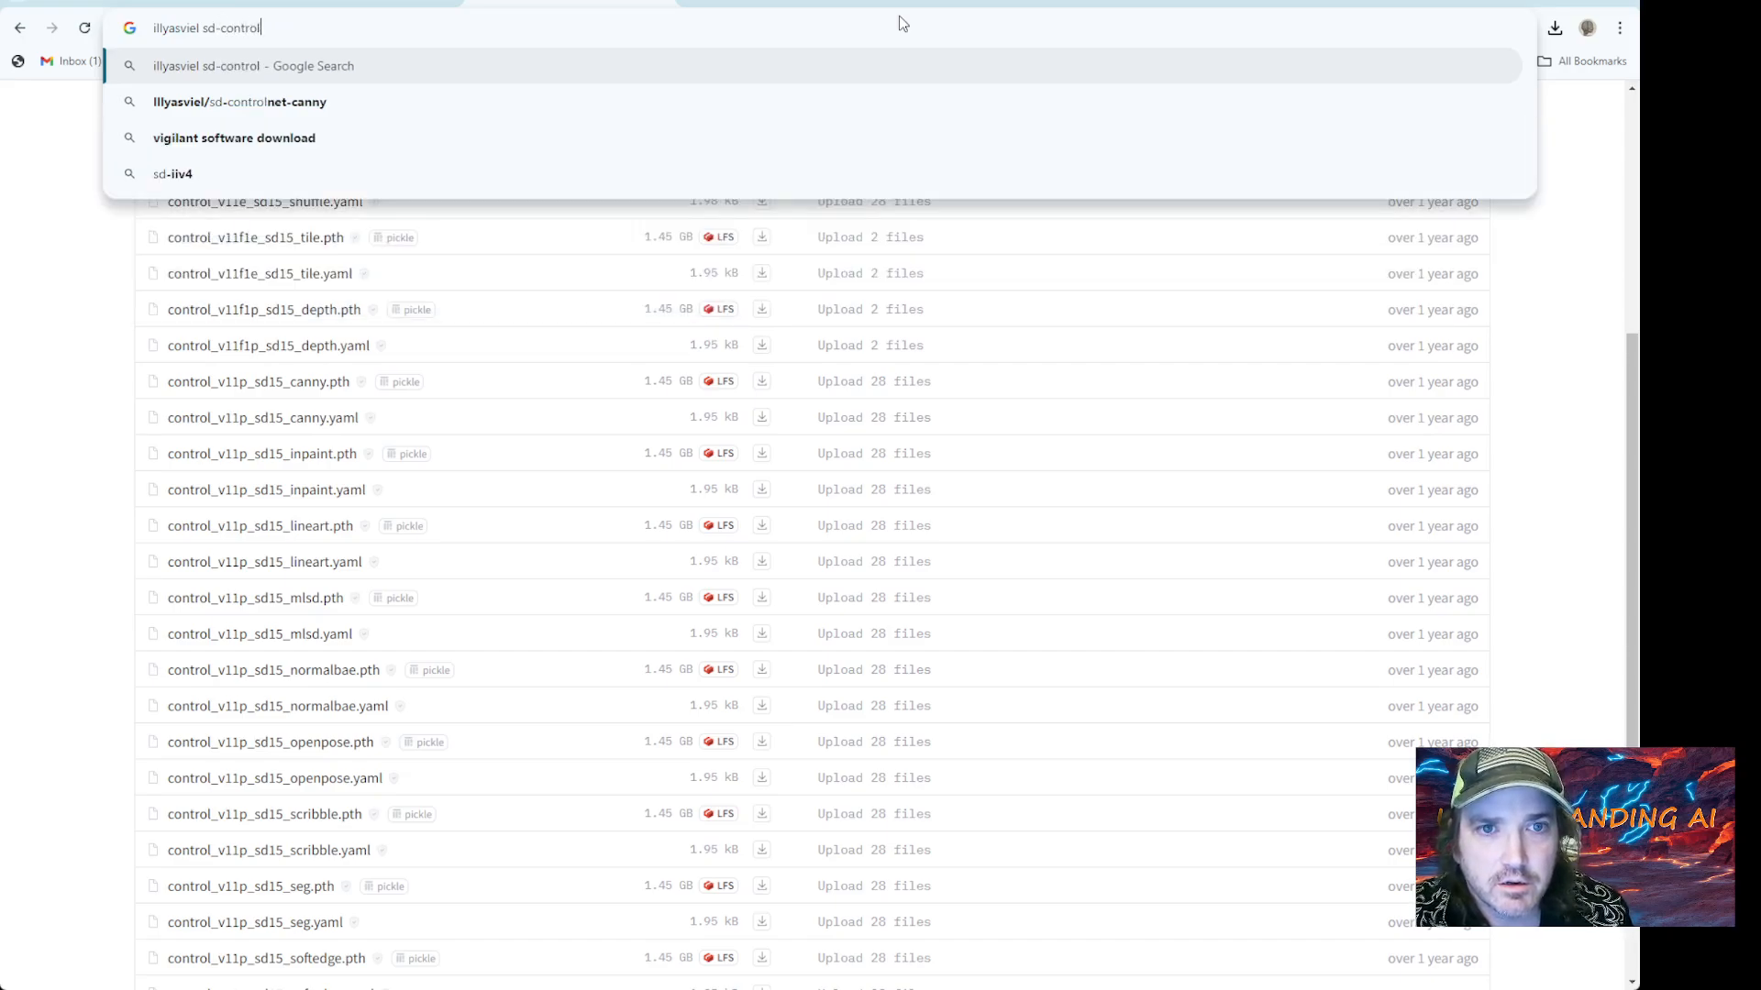
type("-colleciton")
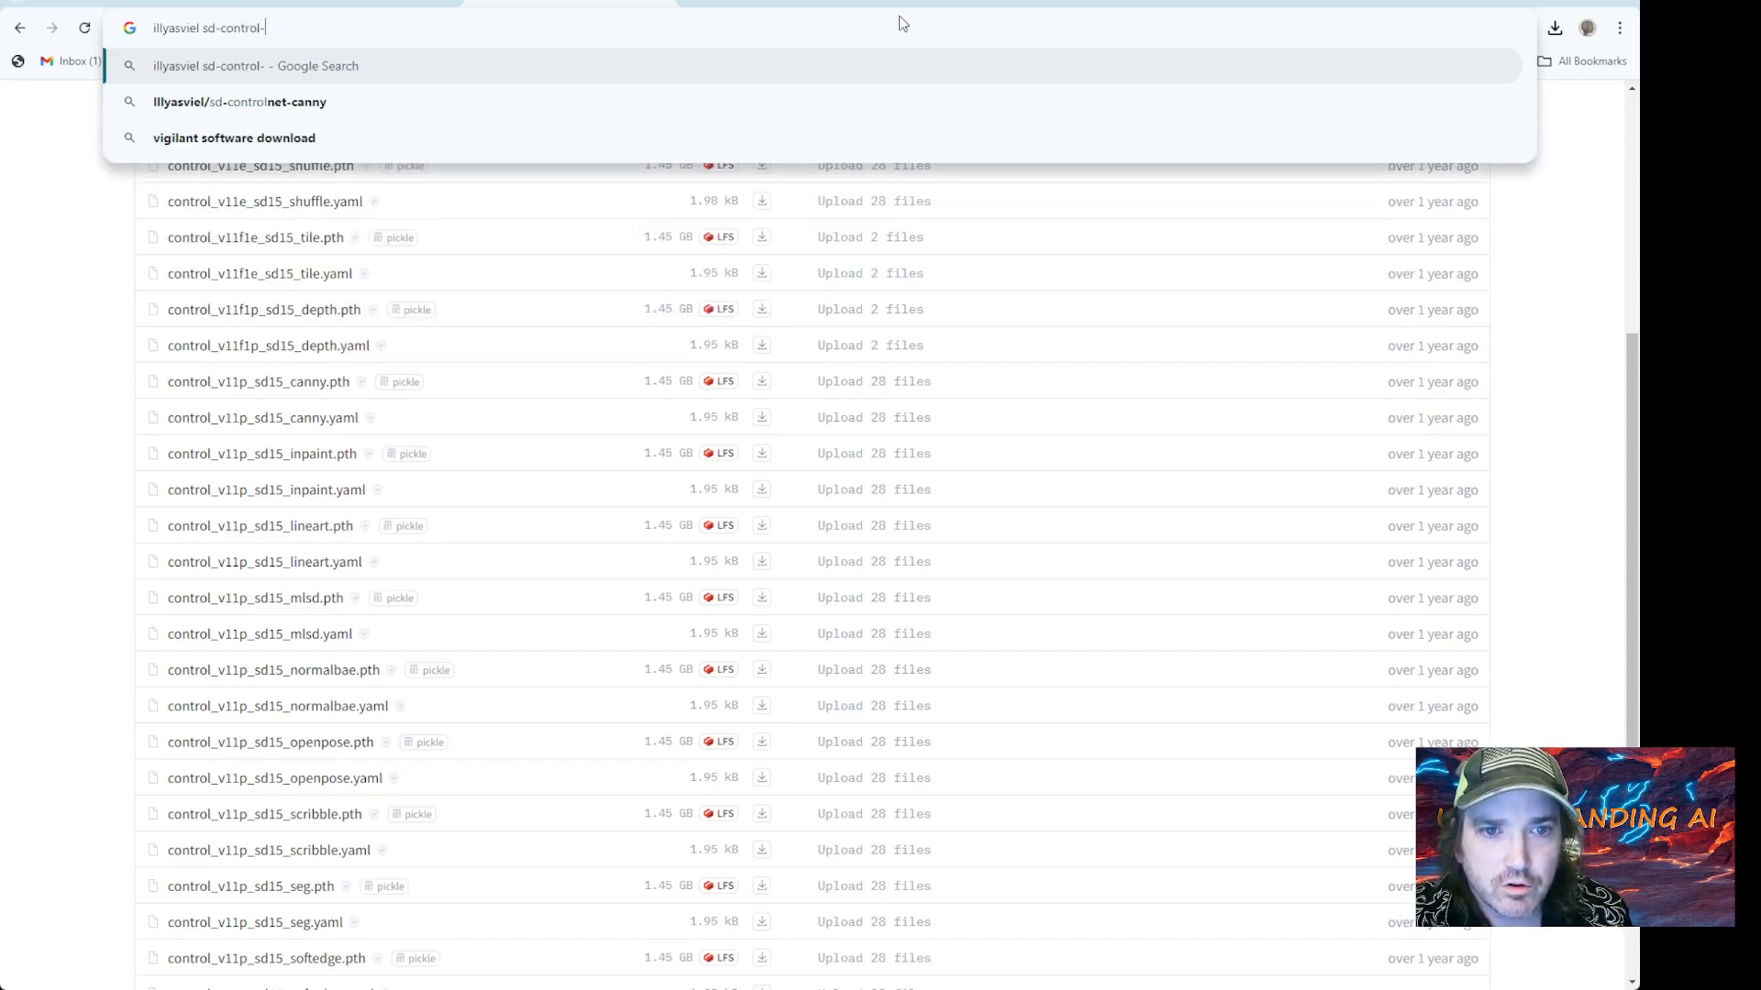
key("BackSpace")
key("BackSpace")
key("BackSpace")
key("BackSpace")
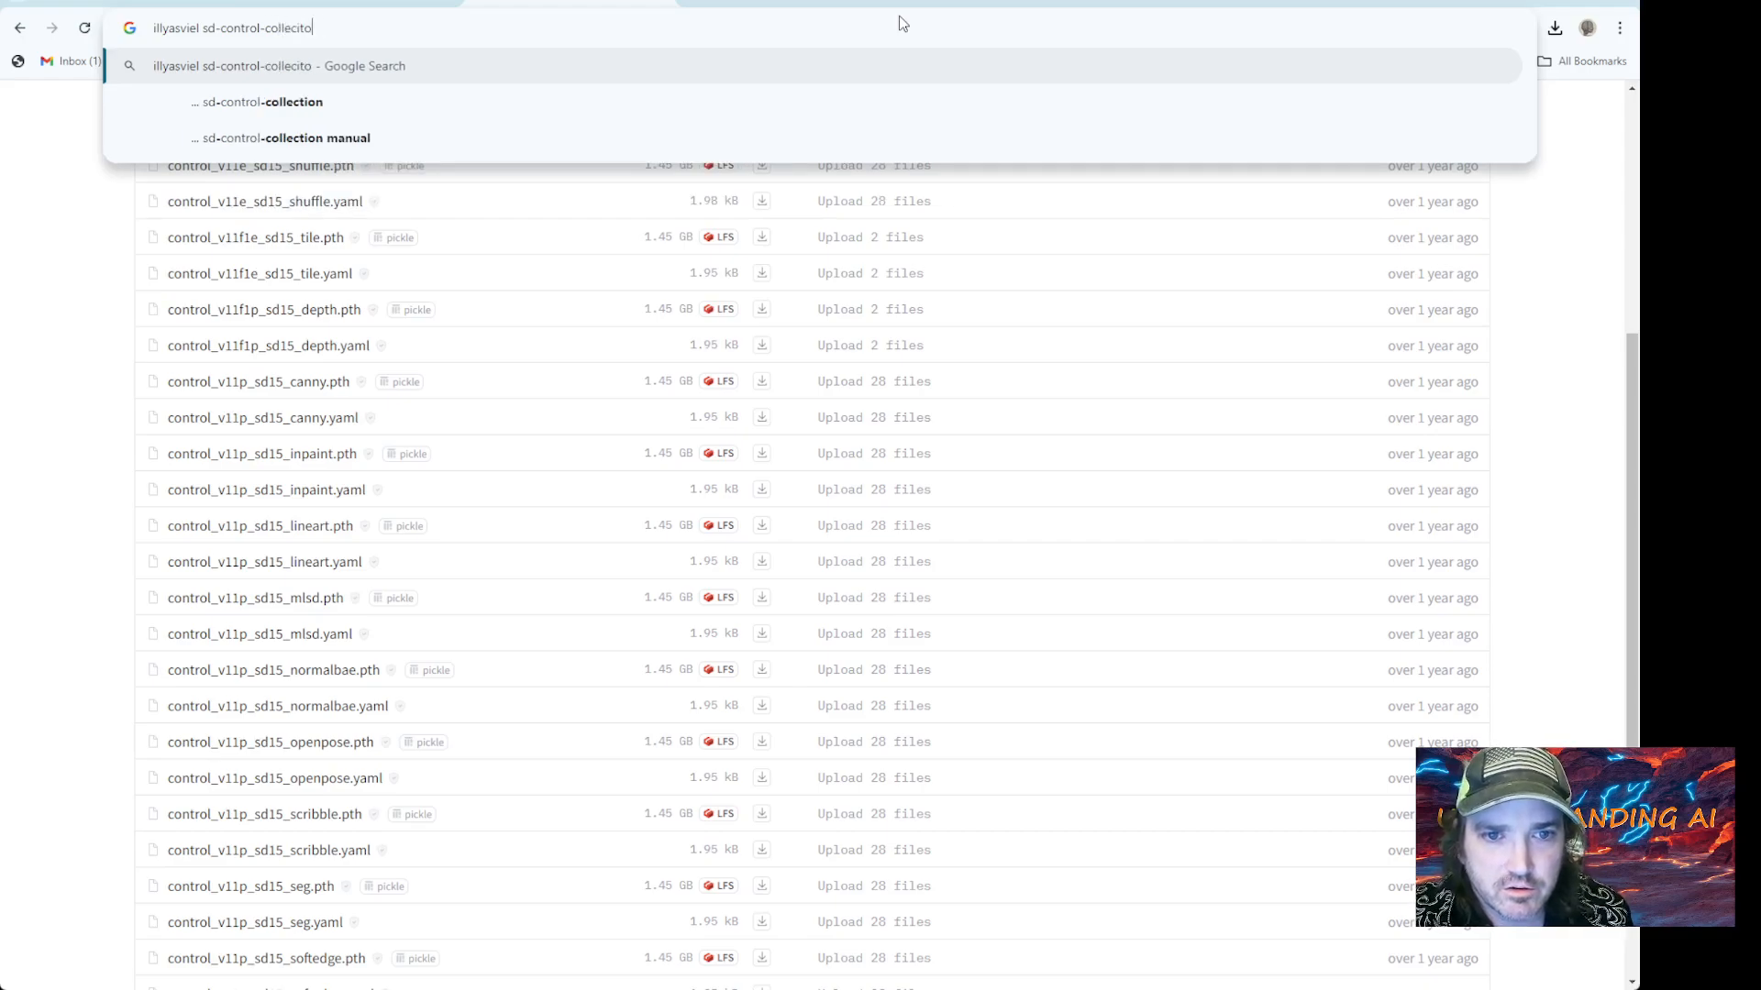
type("tion")
key("Return")
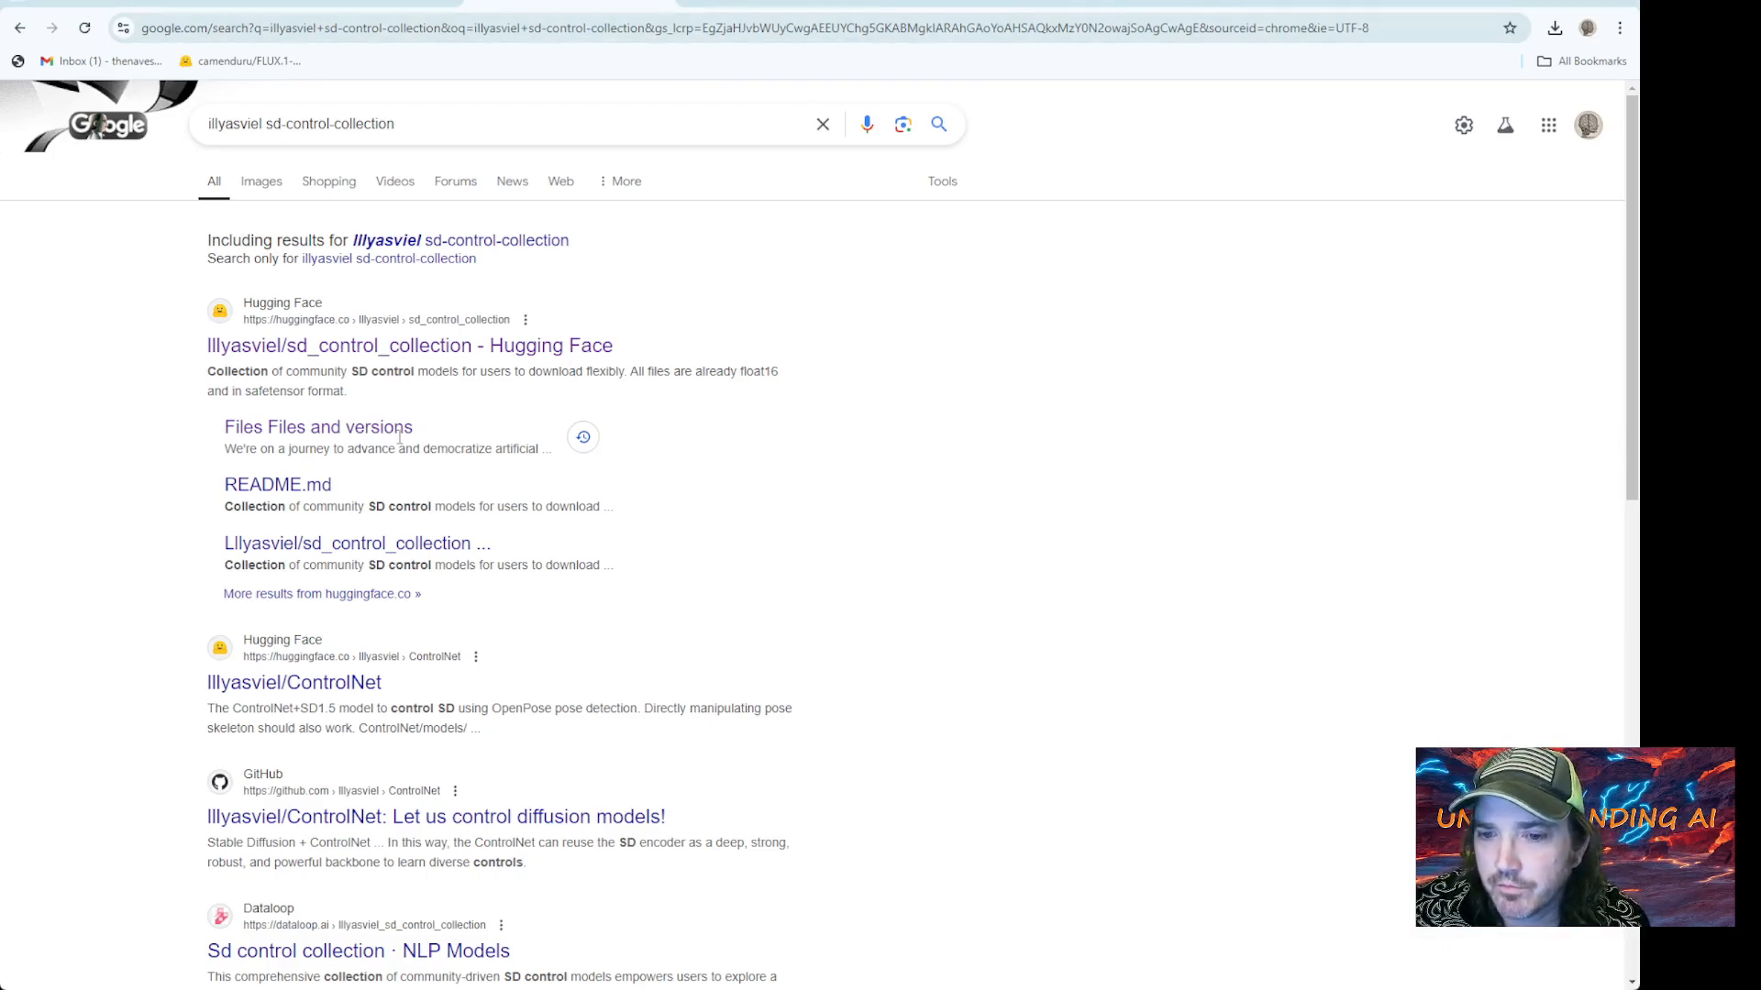
Open the file list of lllyasviel/sd_control_collection on Hugging Face and look through its XL ControlNet models
left_click(388, 348)
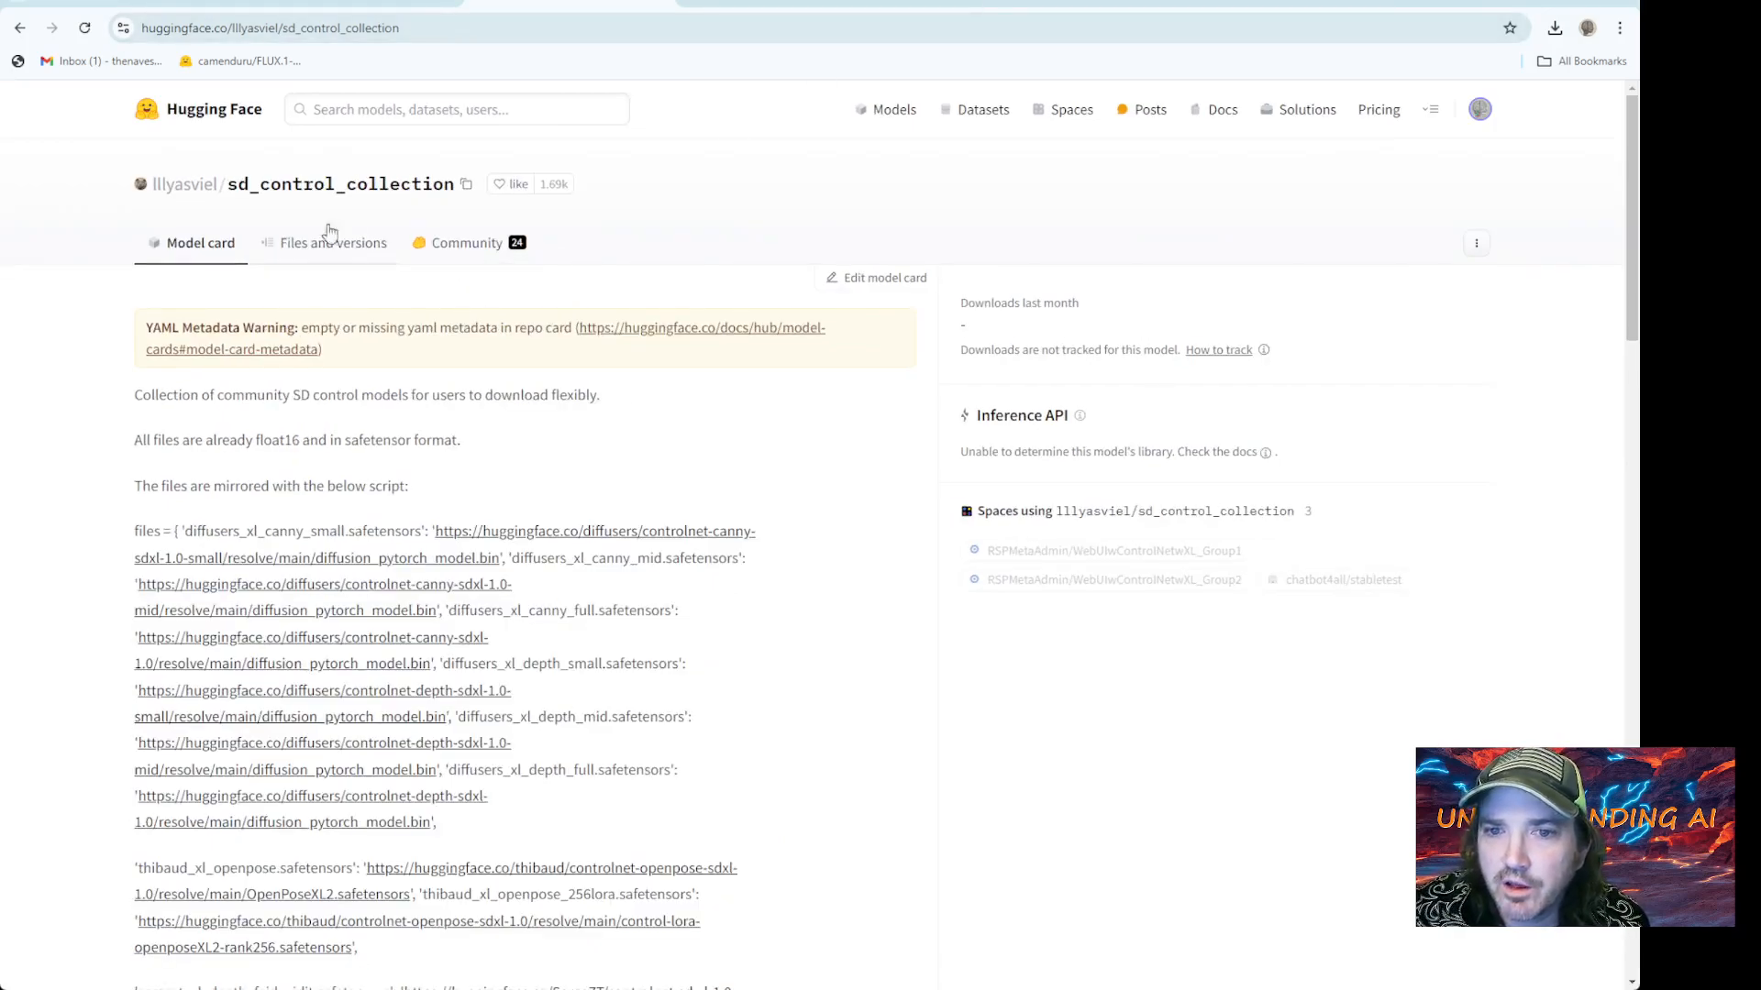
left_click(313, 246)
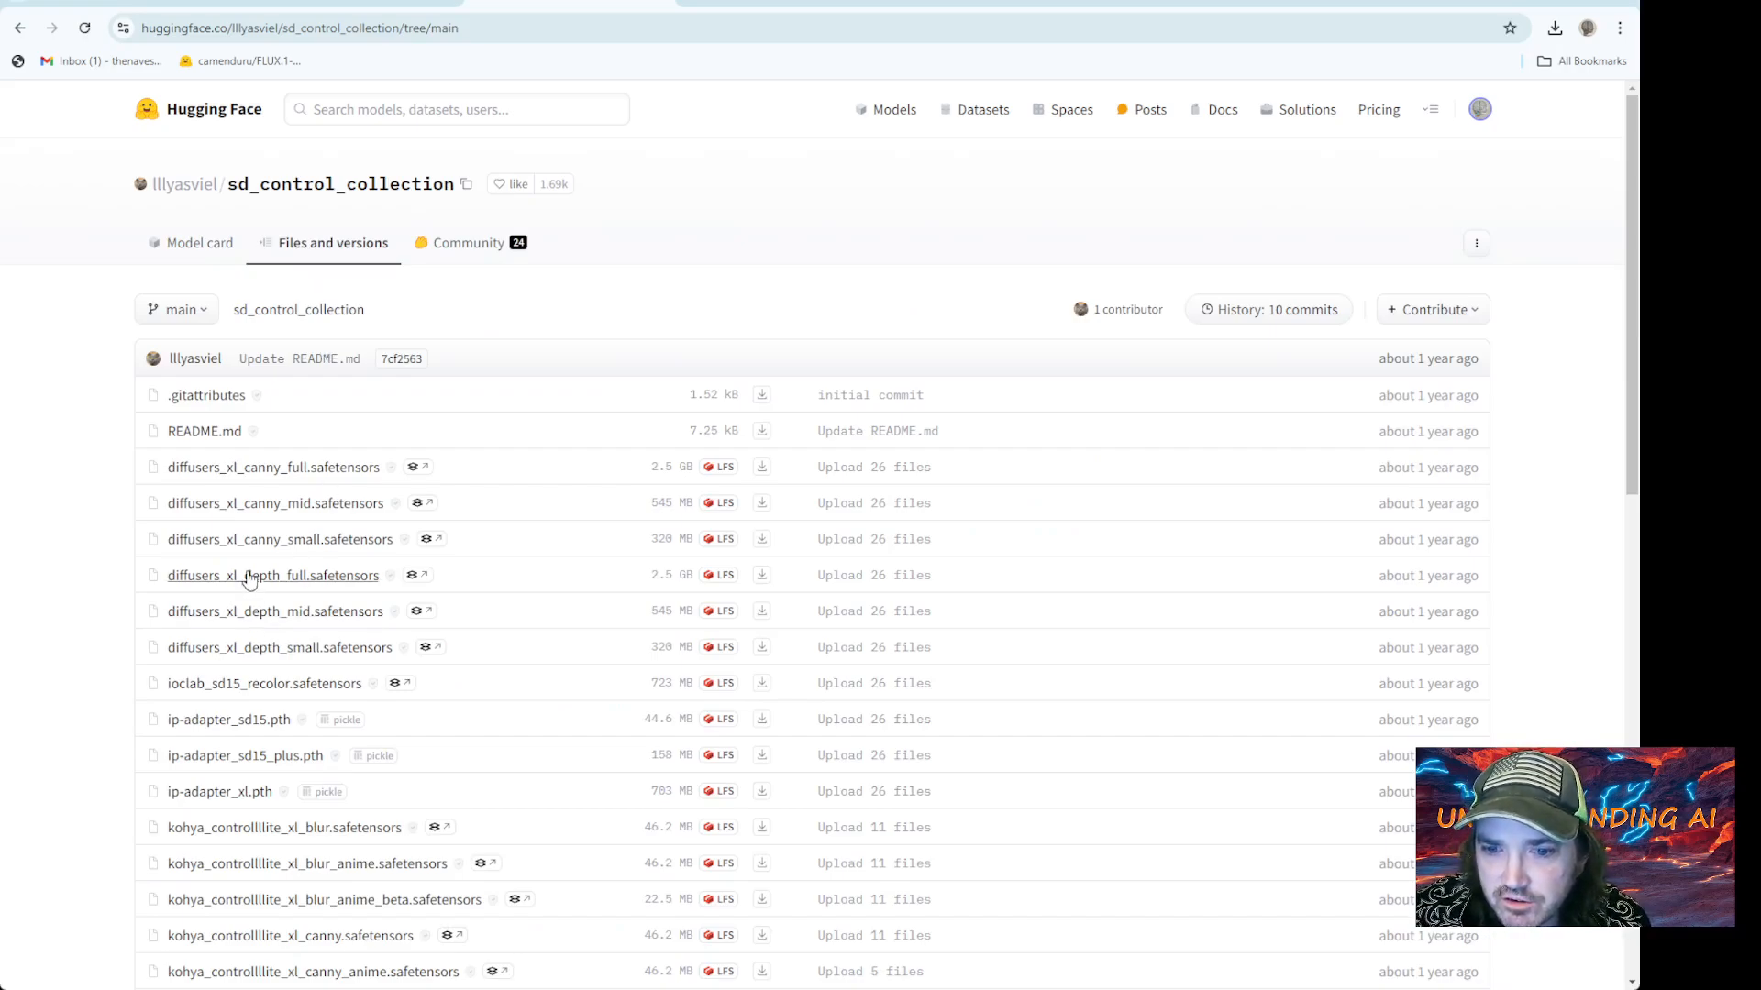
scroll(249, 580, "down", 3)
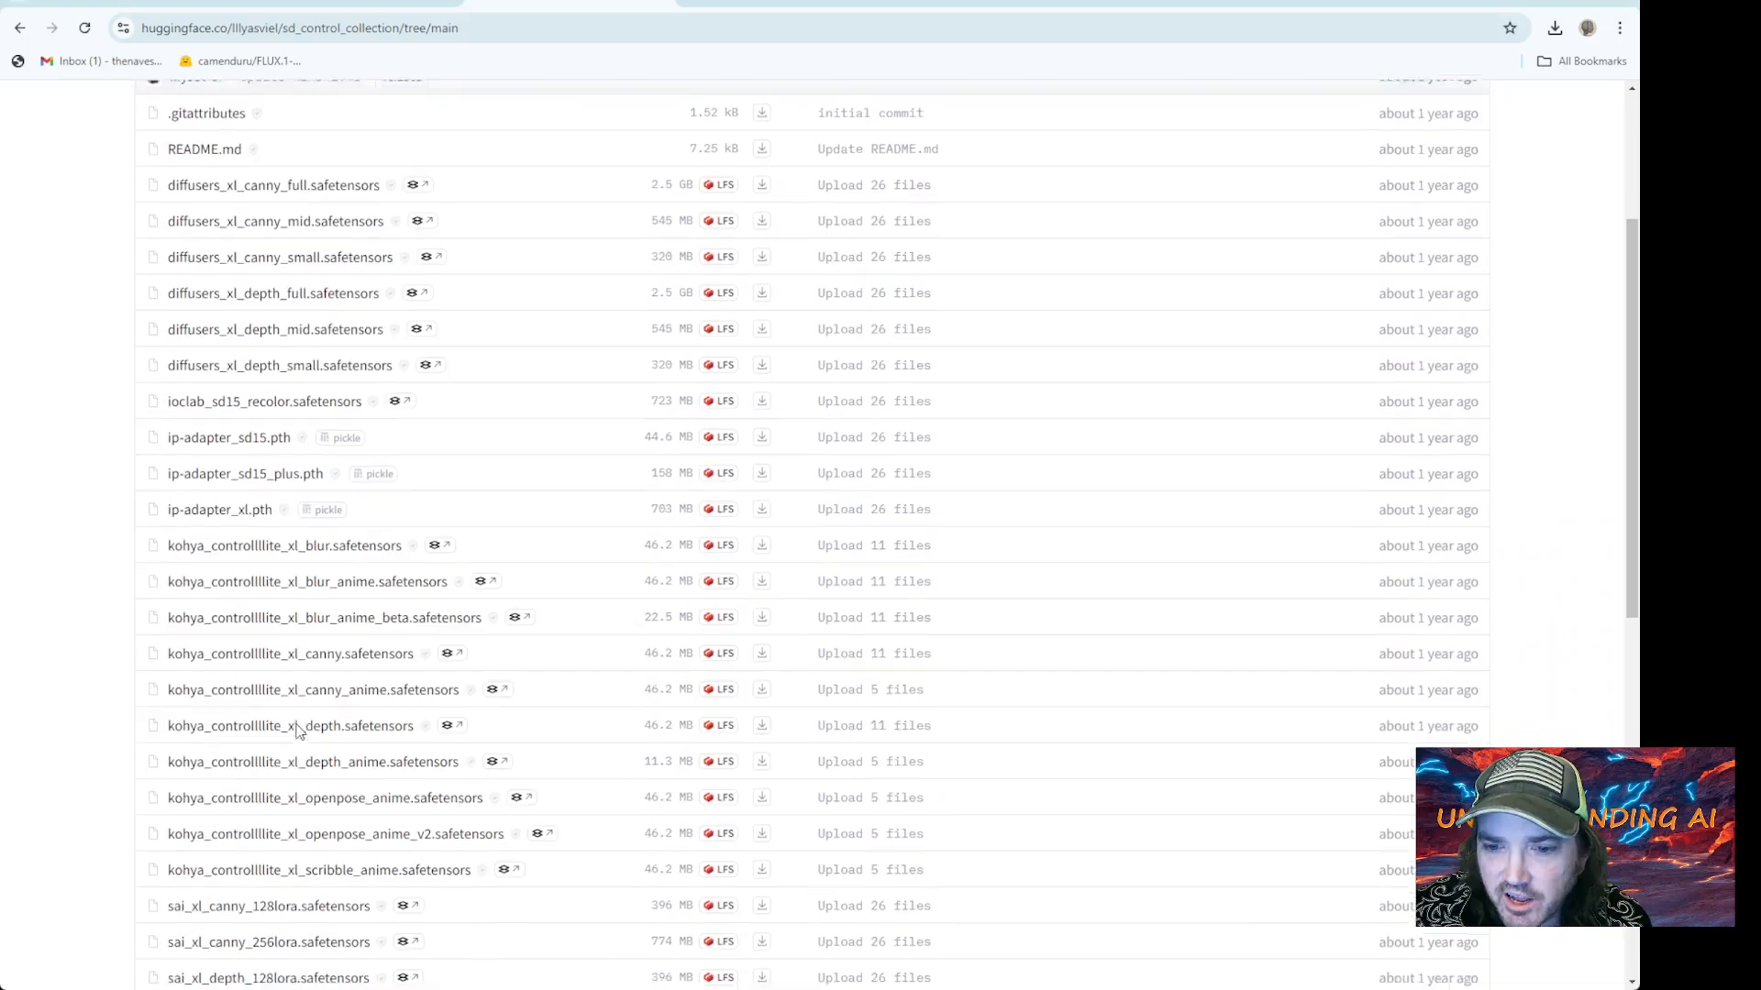
scroll(296, 731, "down", 5)
scroll(294, 642, "up", 4)
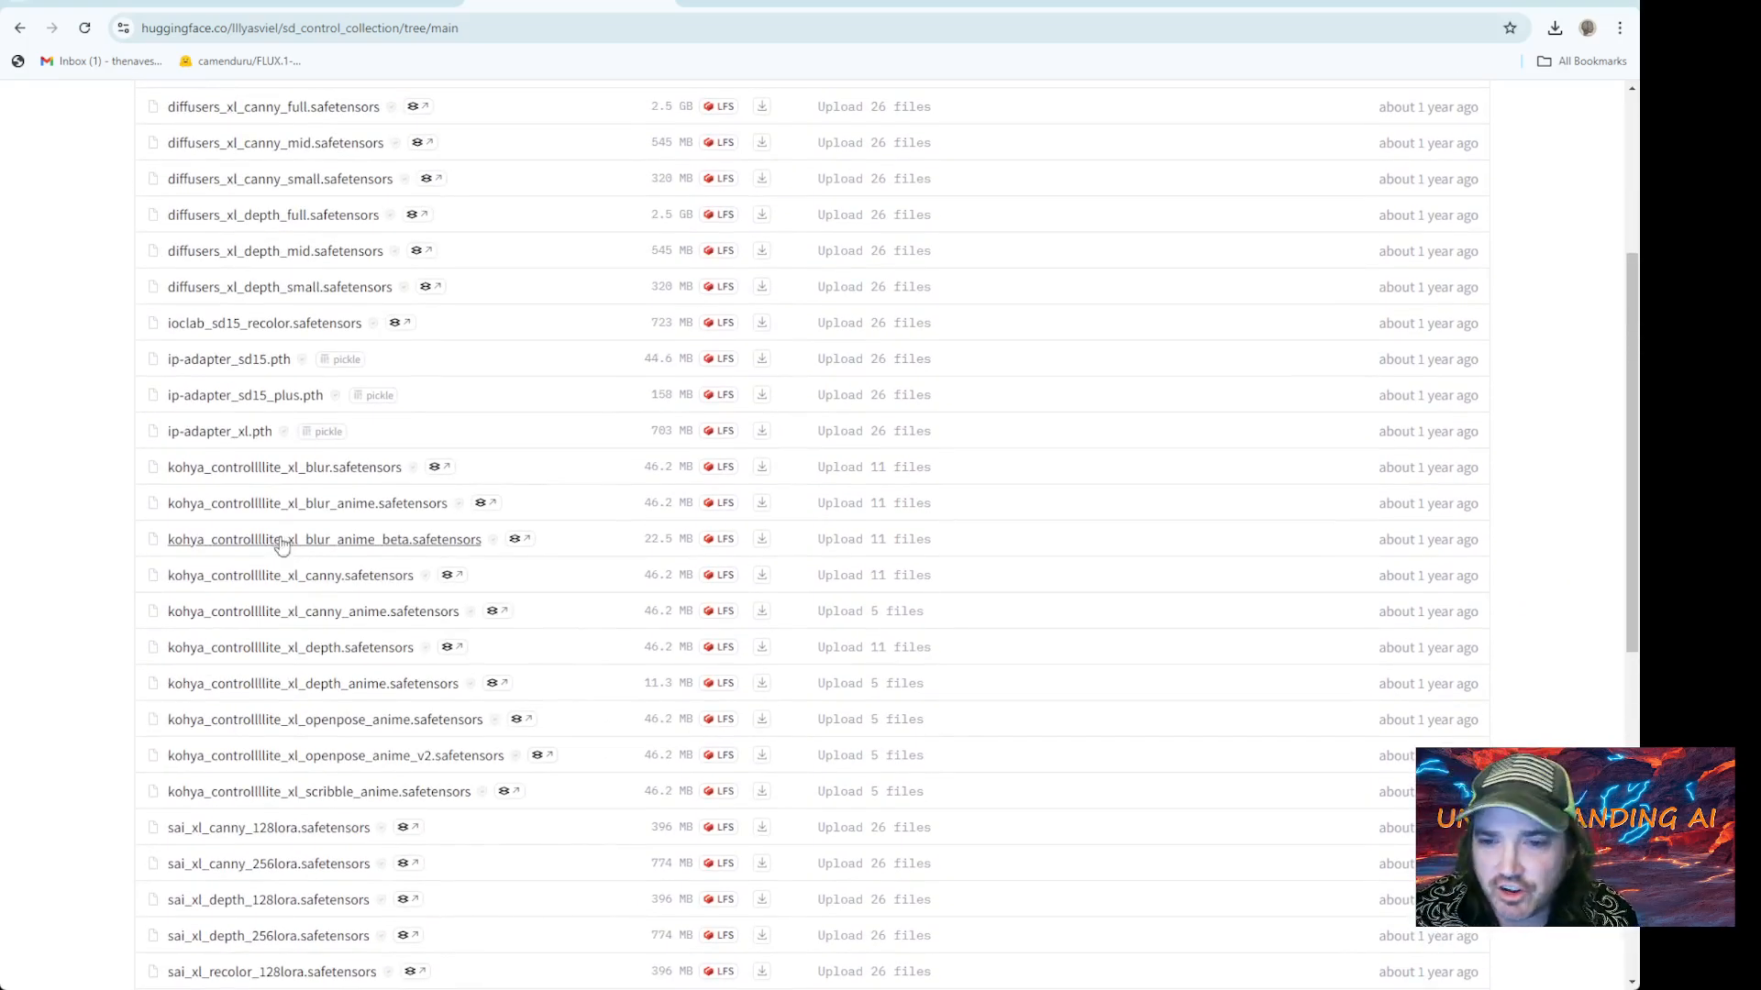
scroll(288, 555, "down", 5)
scroll(282, 558, "down", 3)
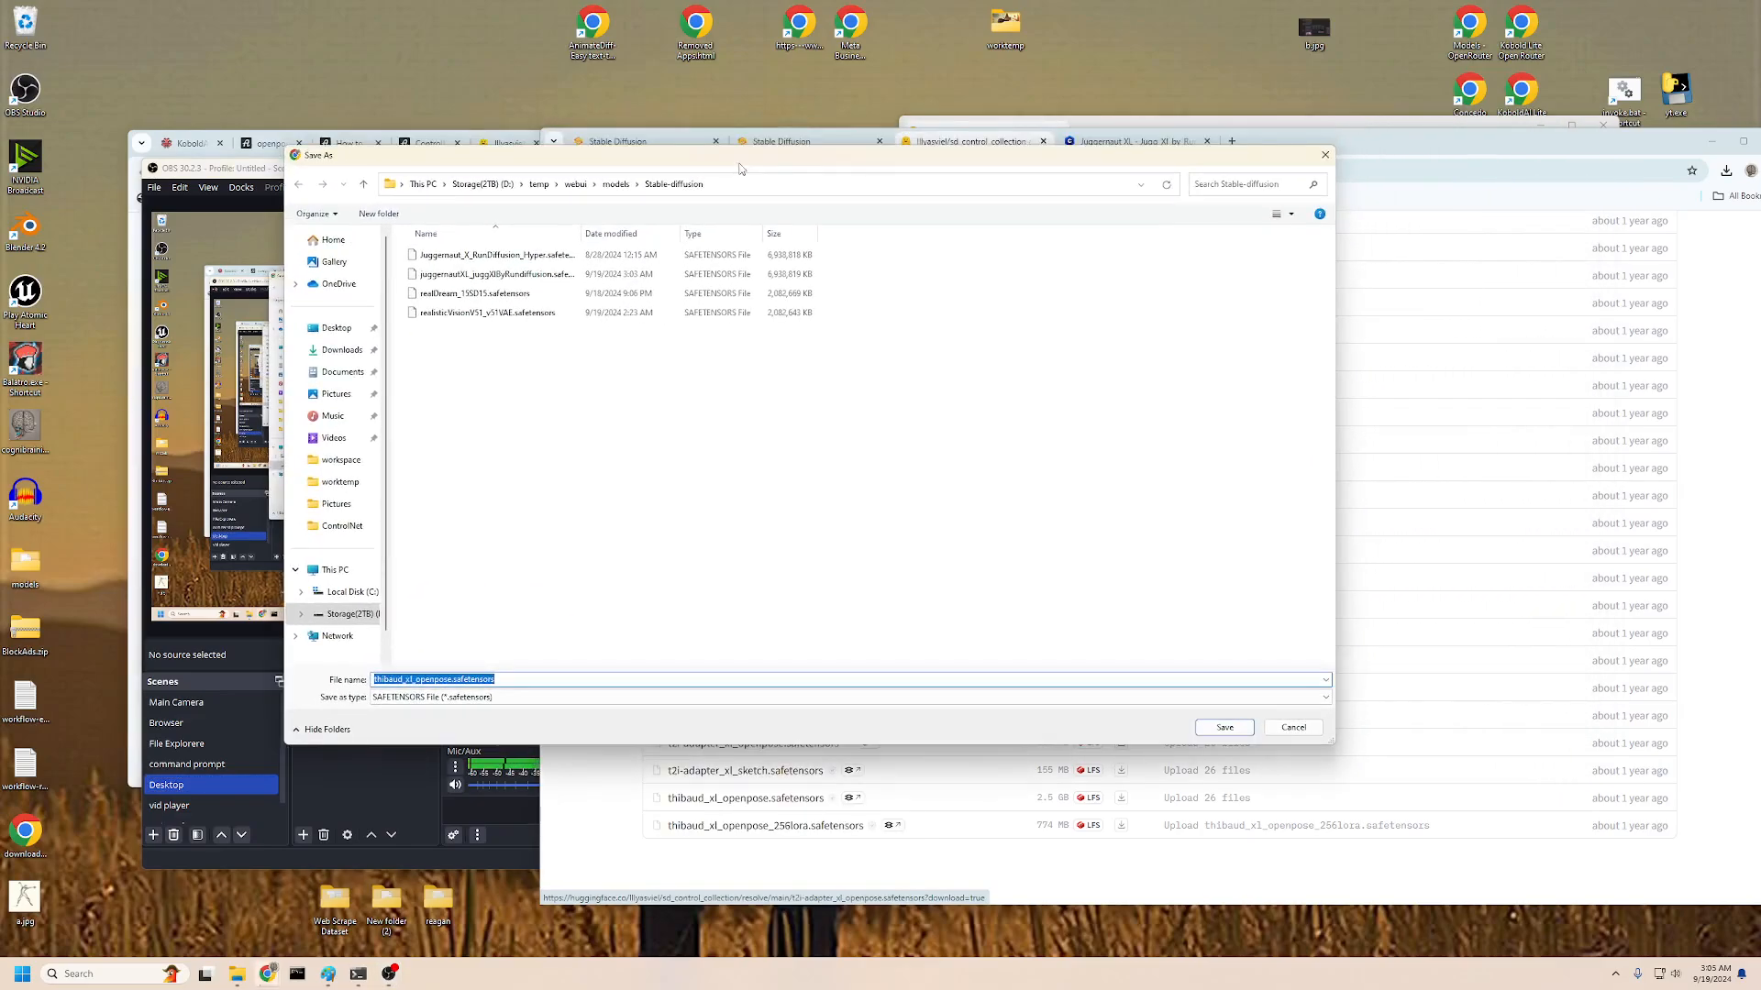
Save the thibaud_xl_openpose.safetensors download into the webui\models\ControlNet folder
left_click(616, 185)
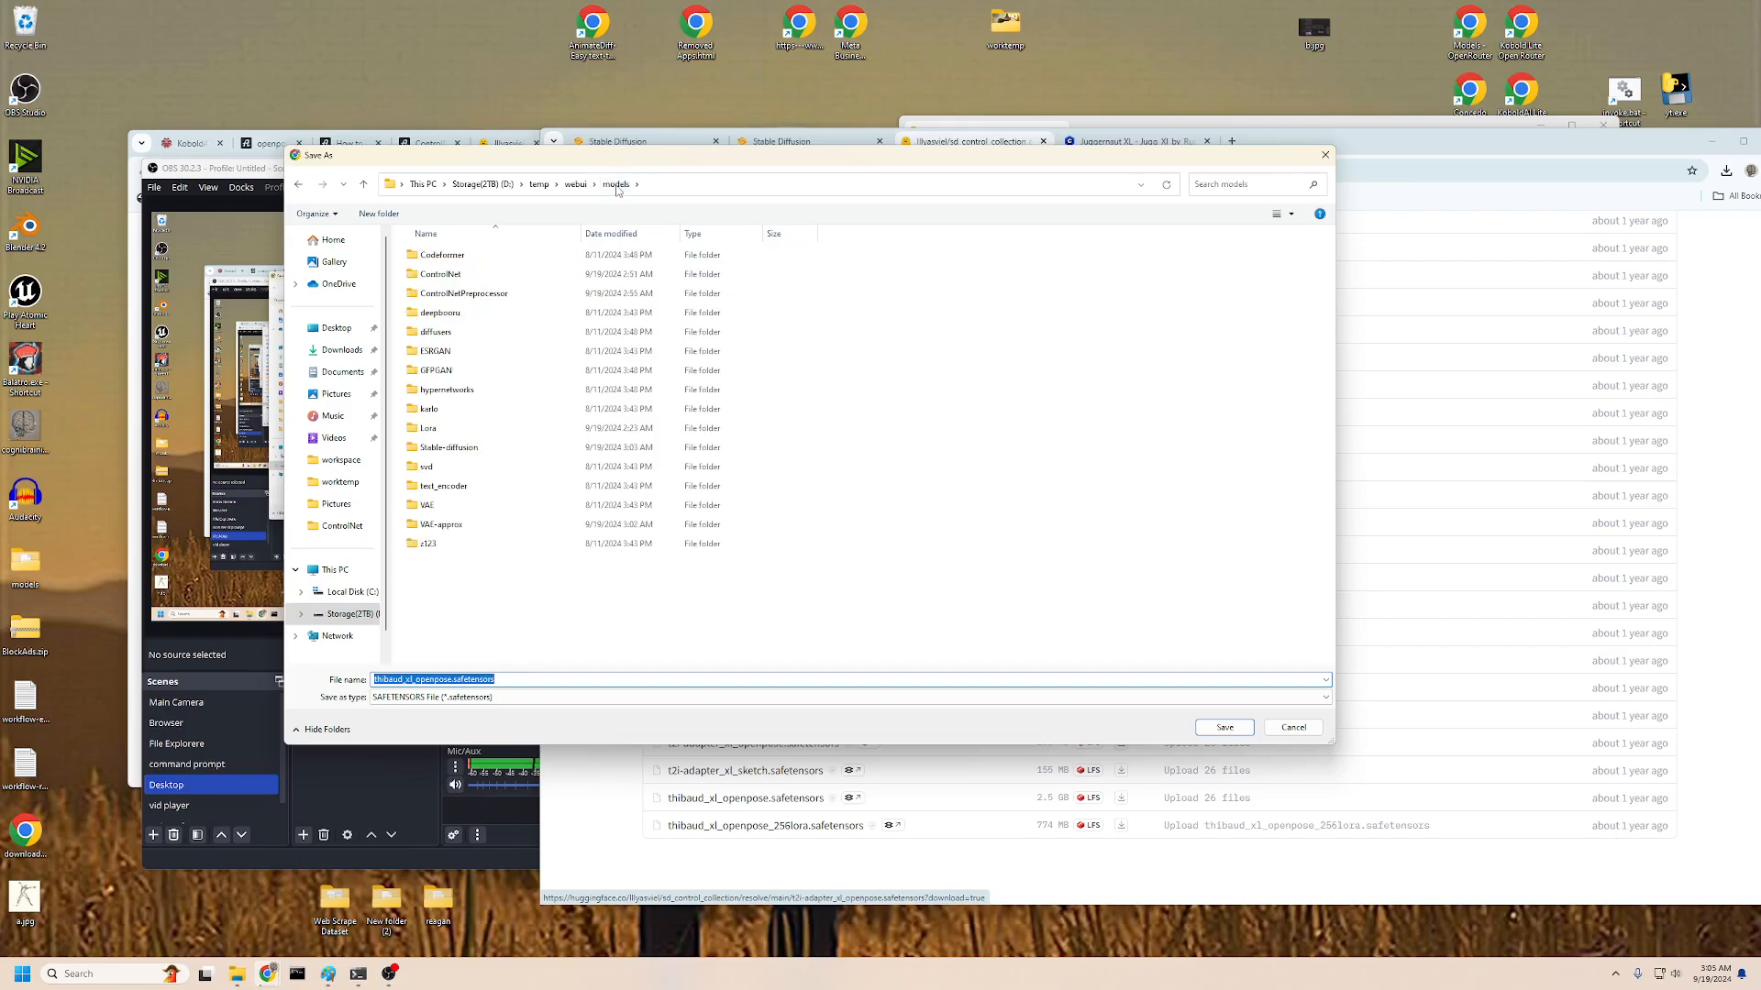
left_click(577, 188)
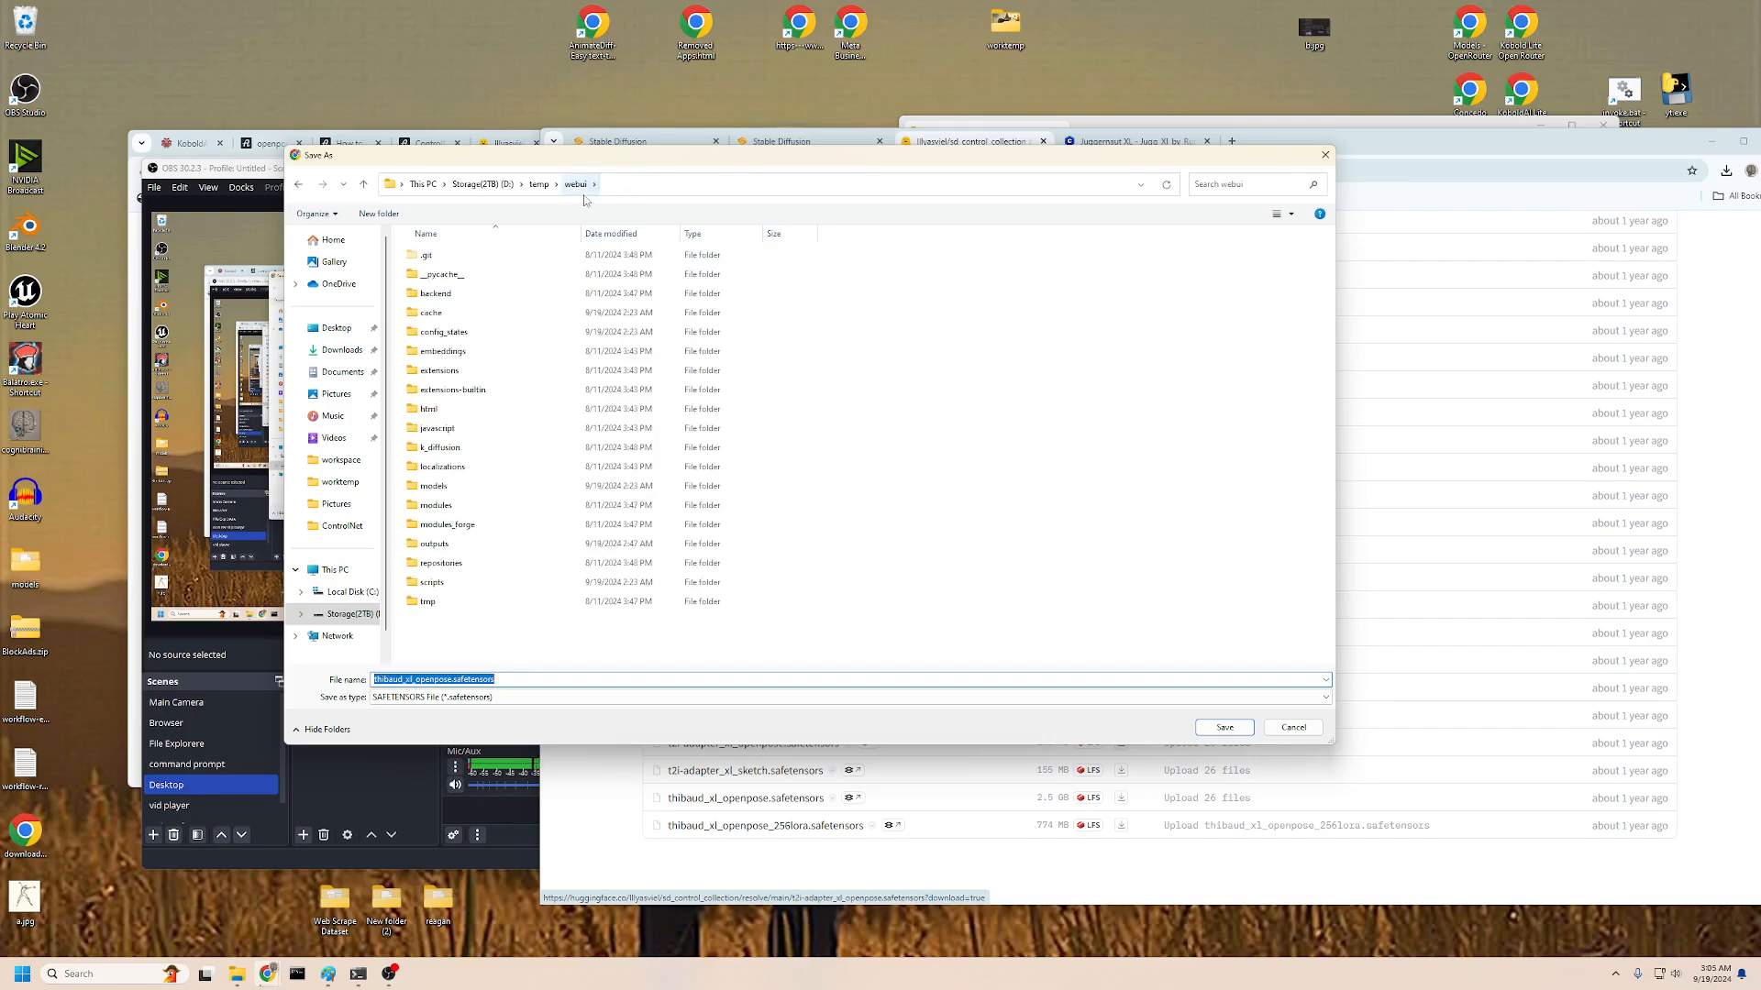
double_click(461, 487)
double_click(461, 279)
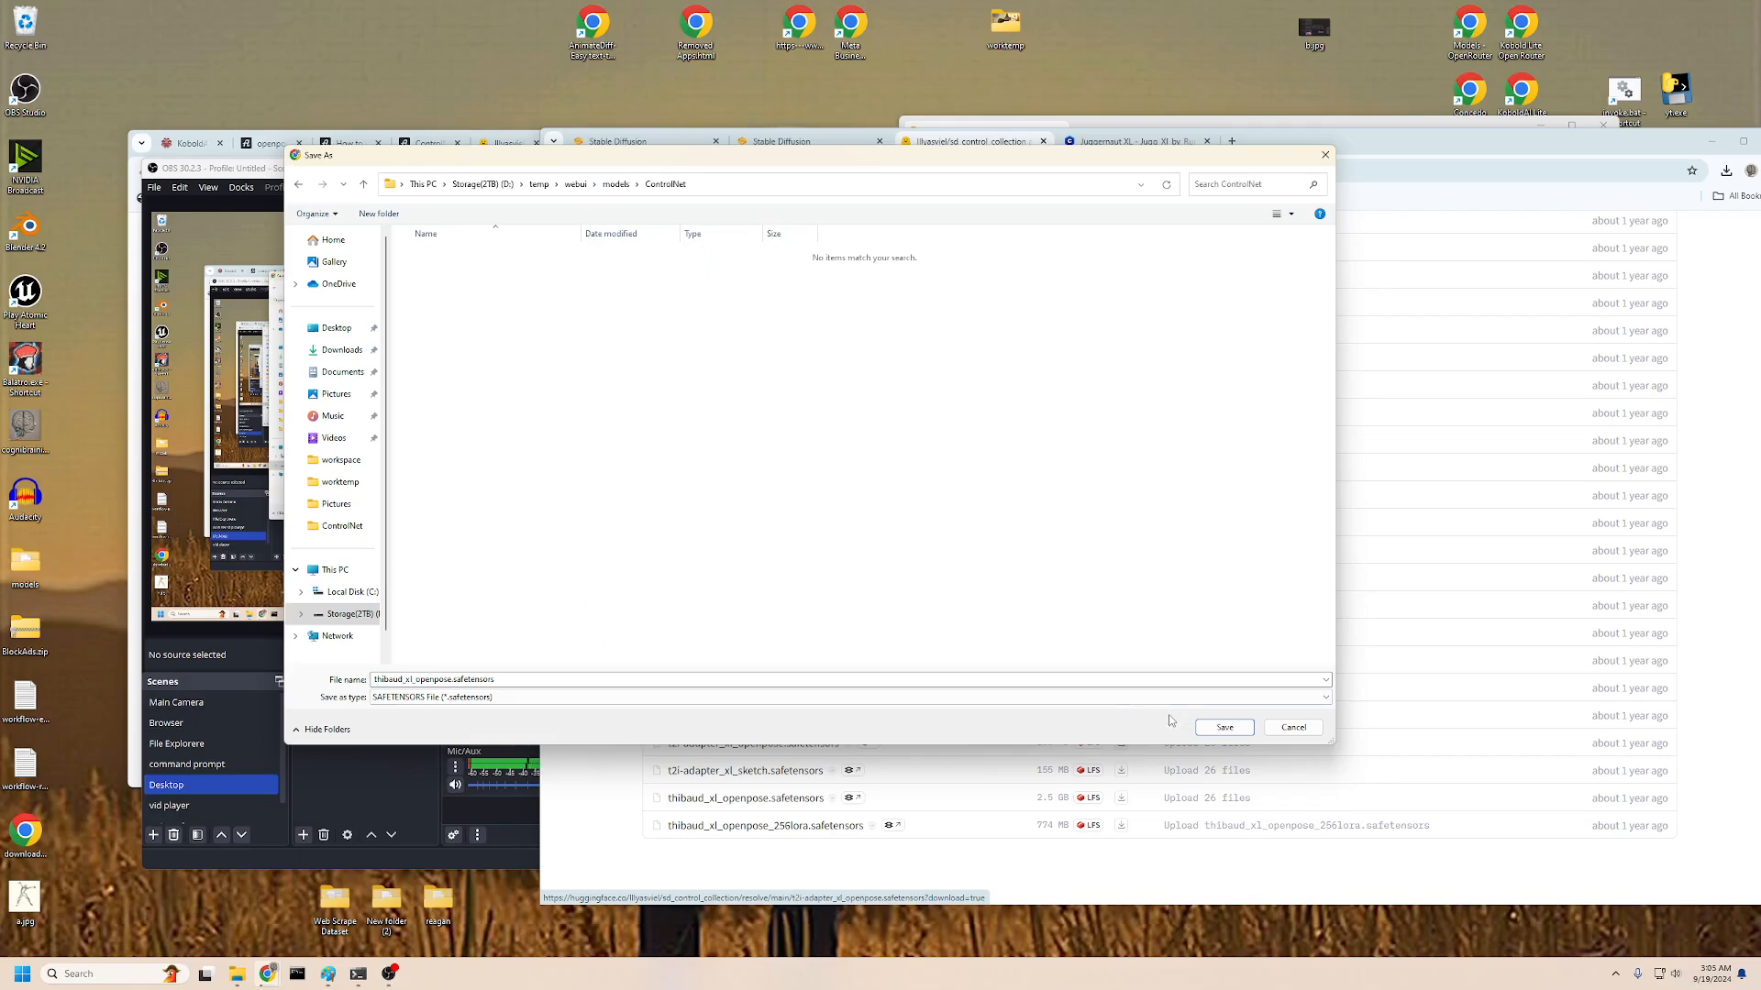
left_click(1224, 728)
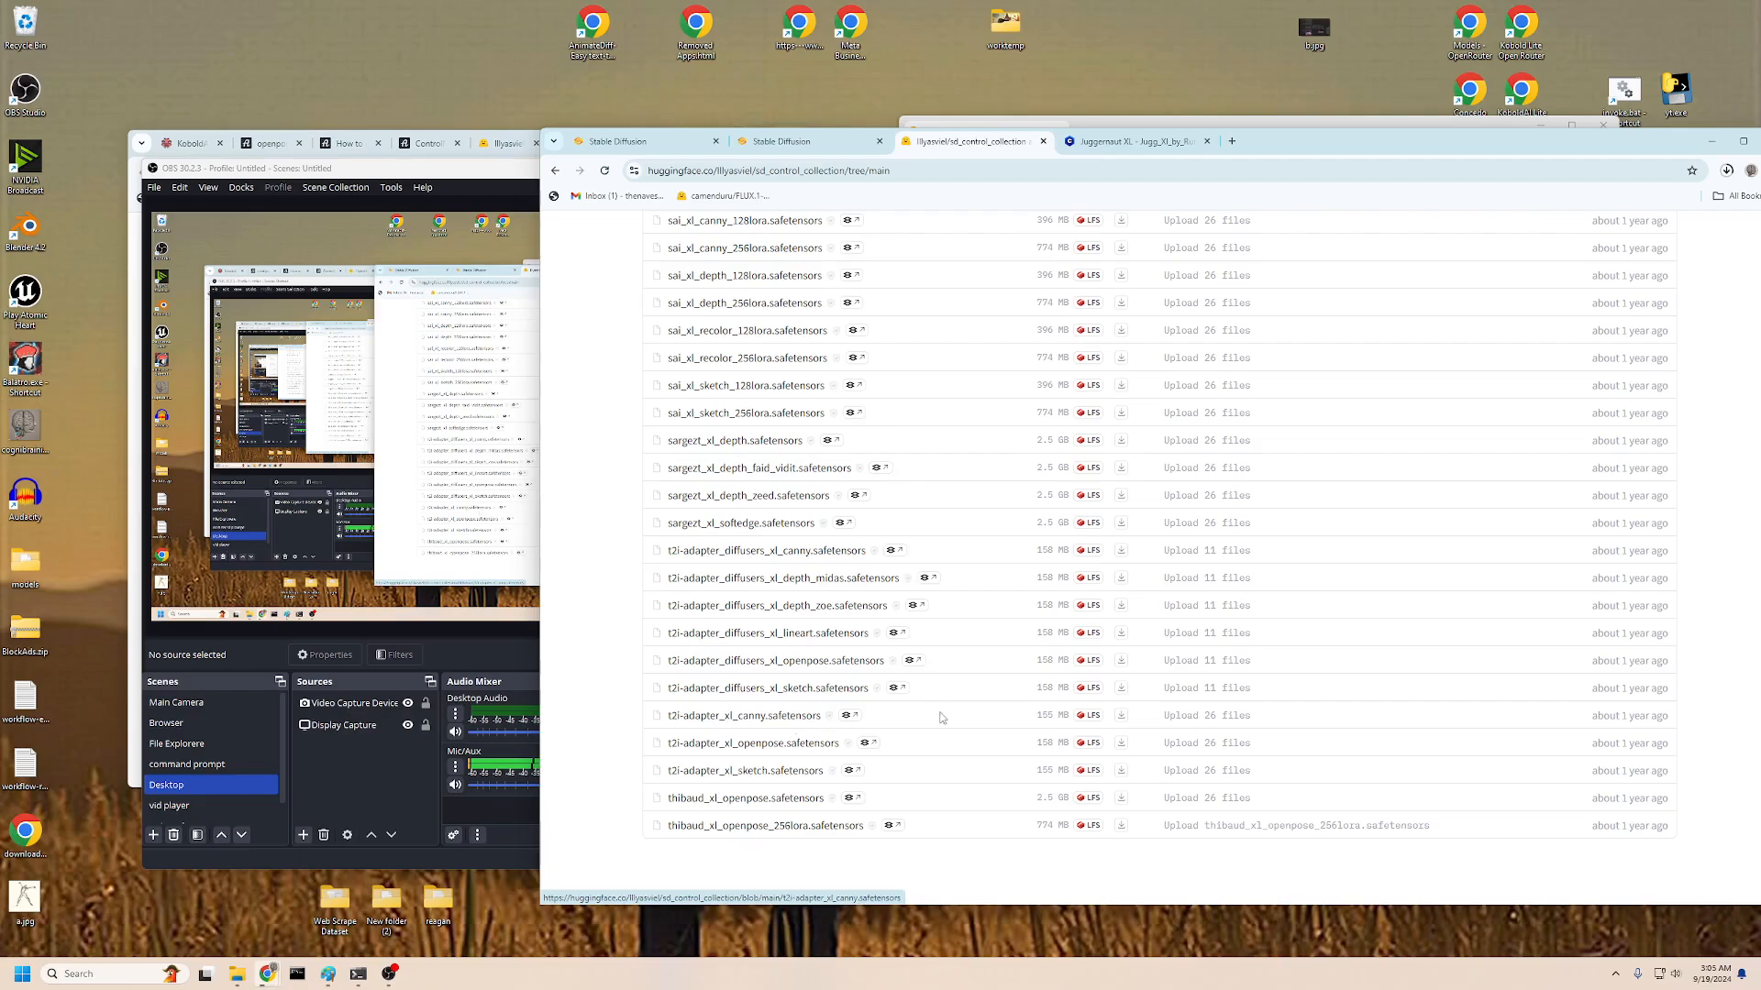
Download t2i-adapter_xl_canny.safetensors into the webui\models\ControlNet folder
left_click(1122, 717)
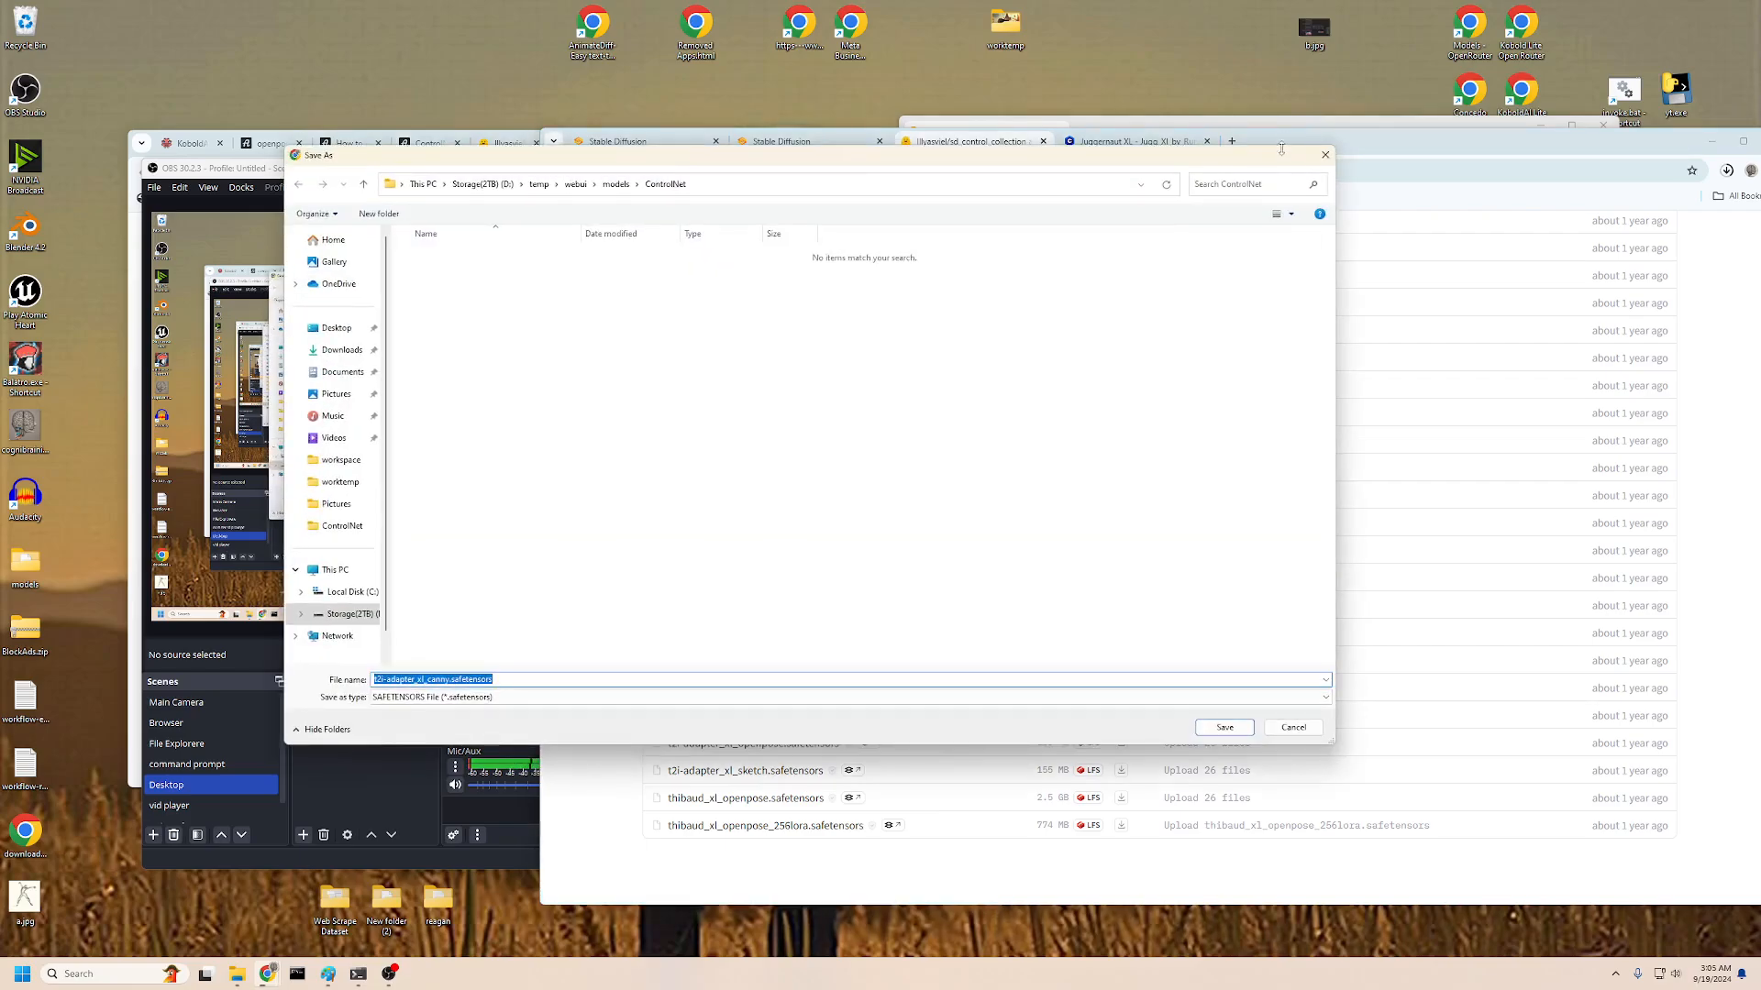
left_click_drag(1151, 162, 971, 159)
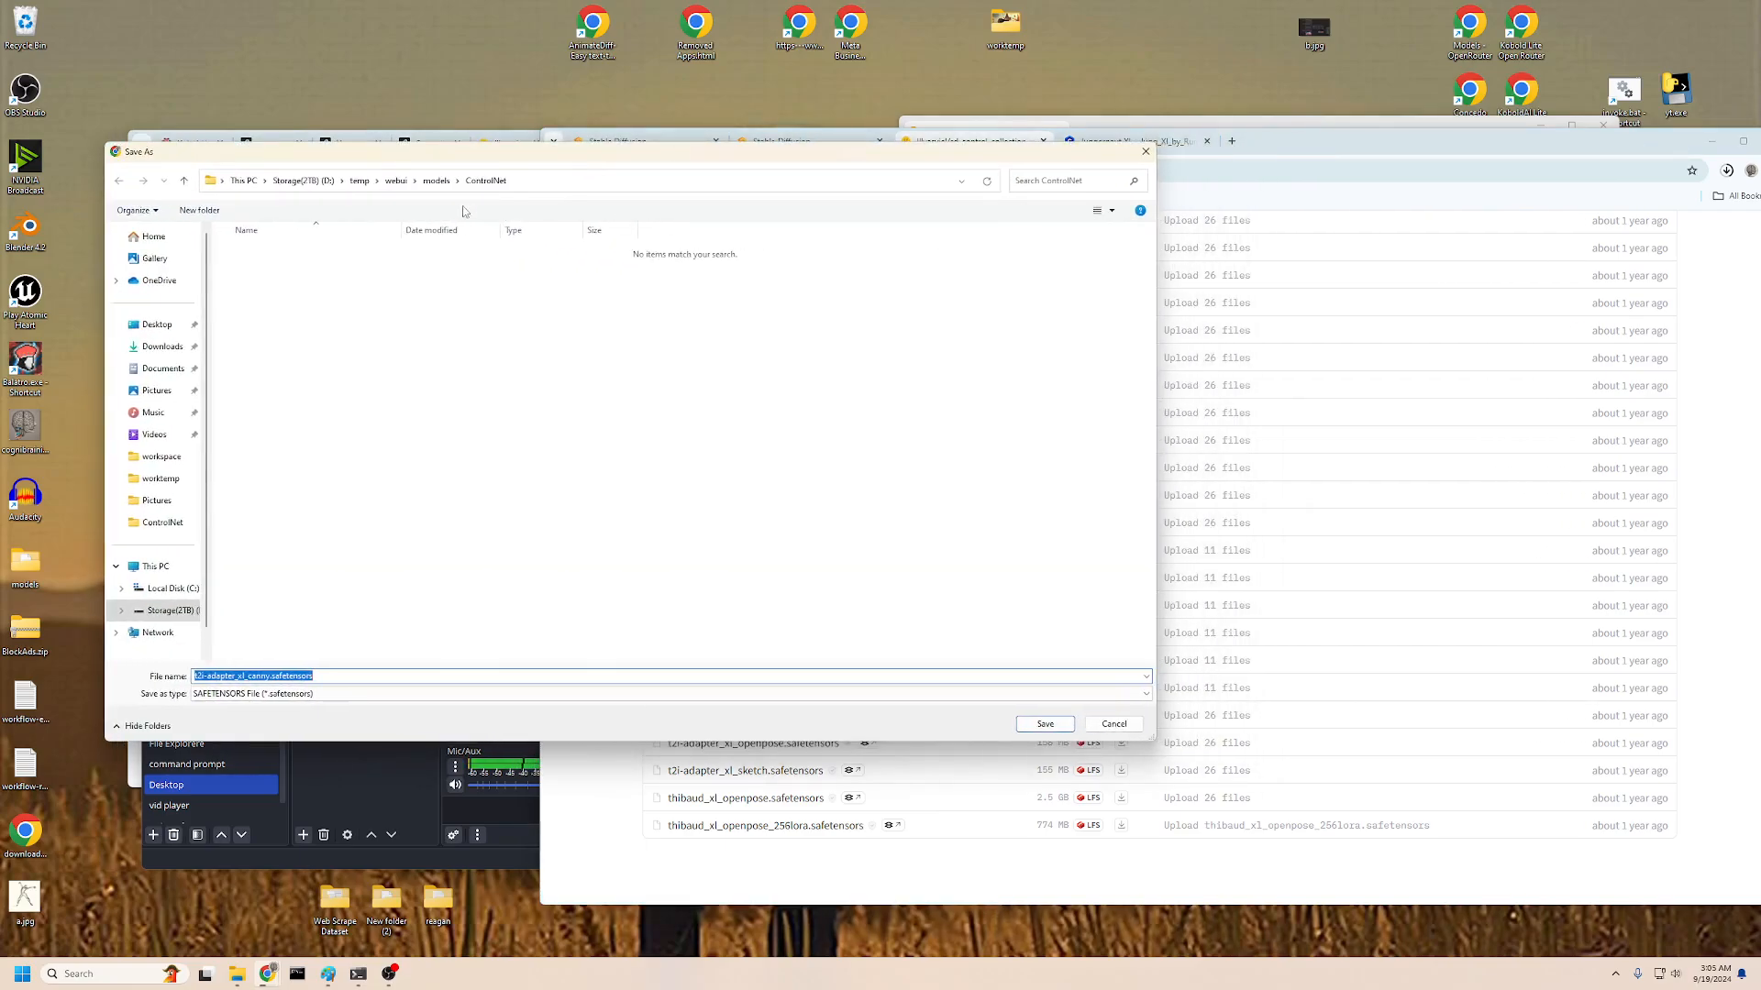
left_click(1037, 724)
left_click(222, 724)
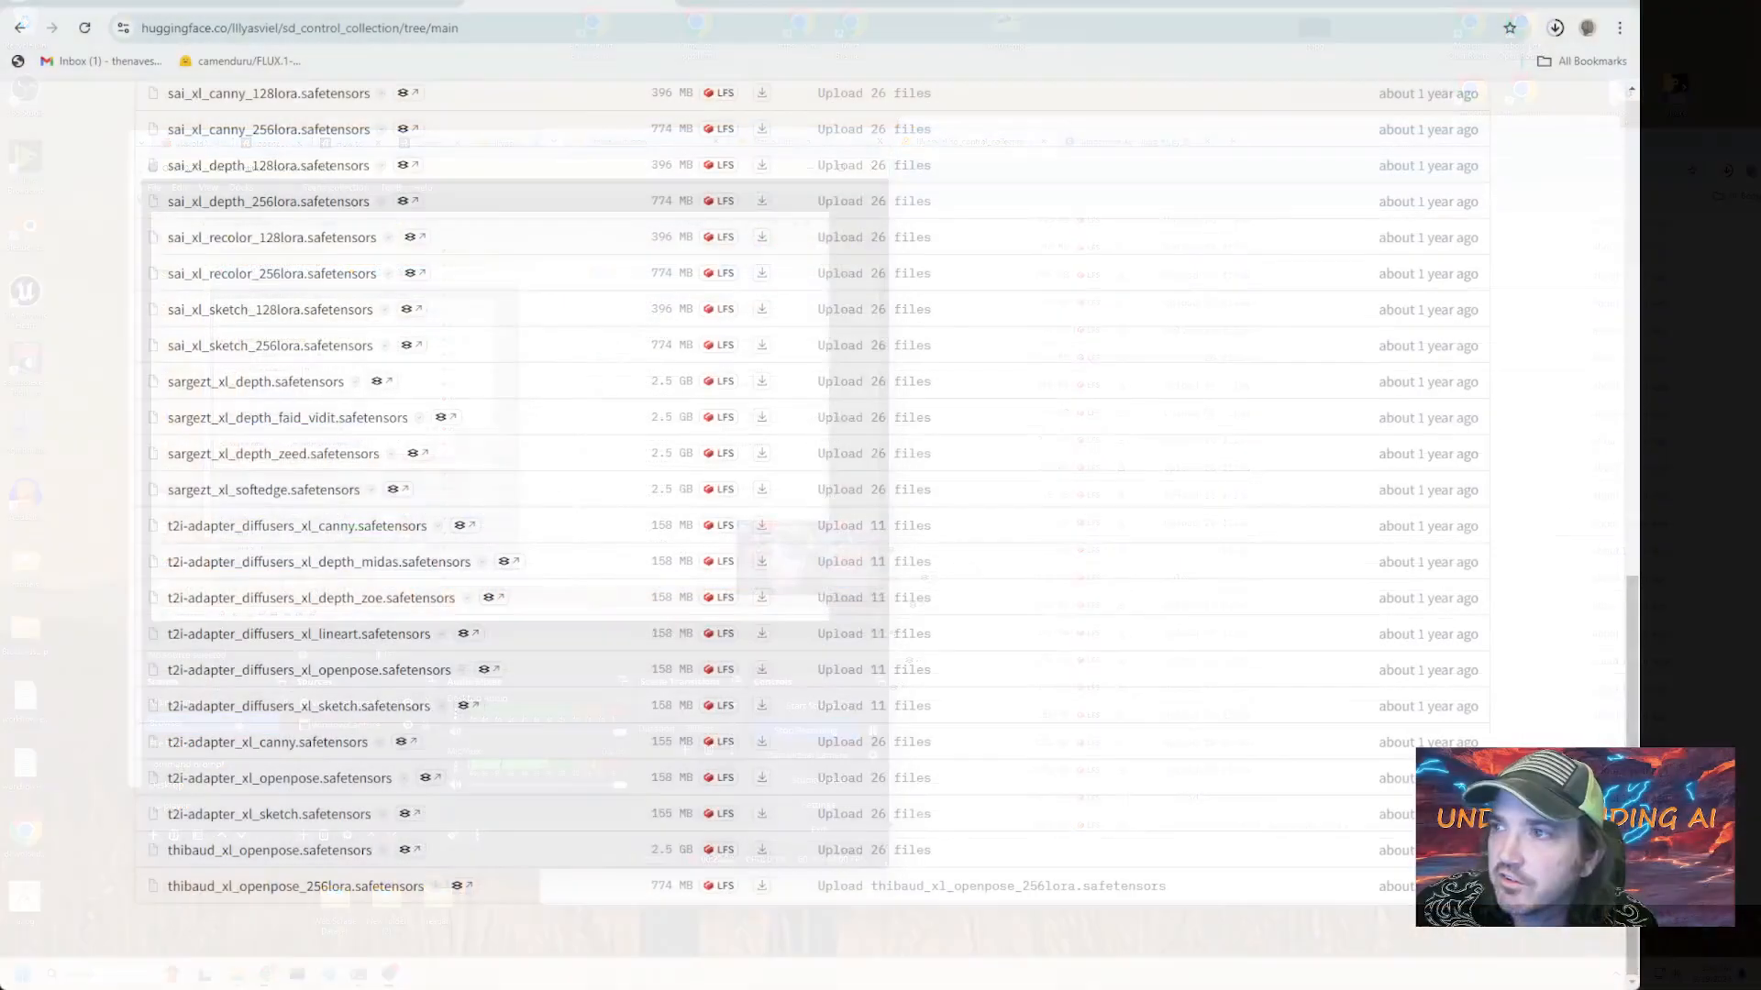
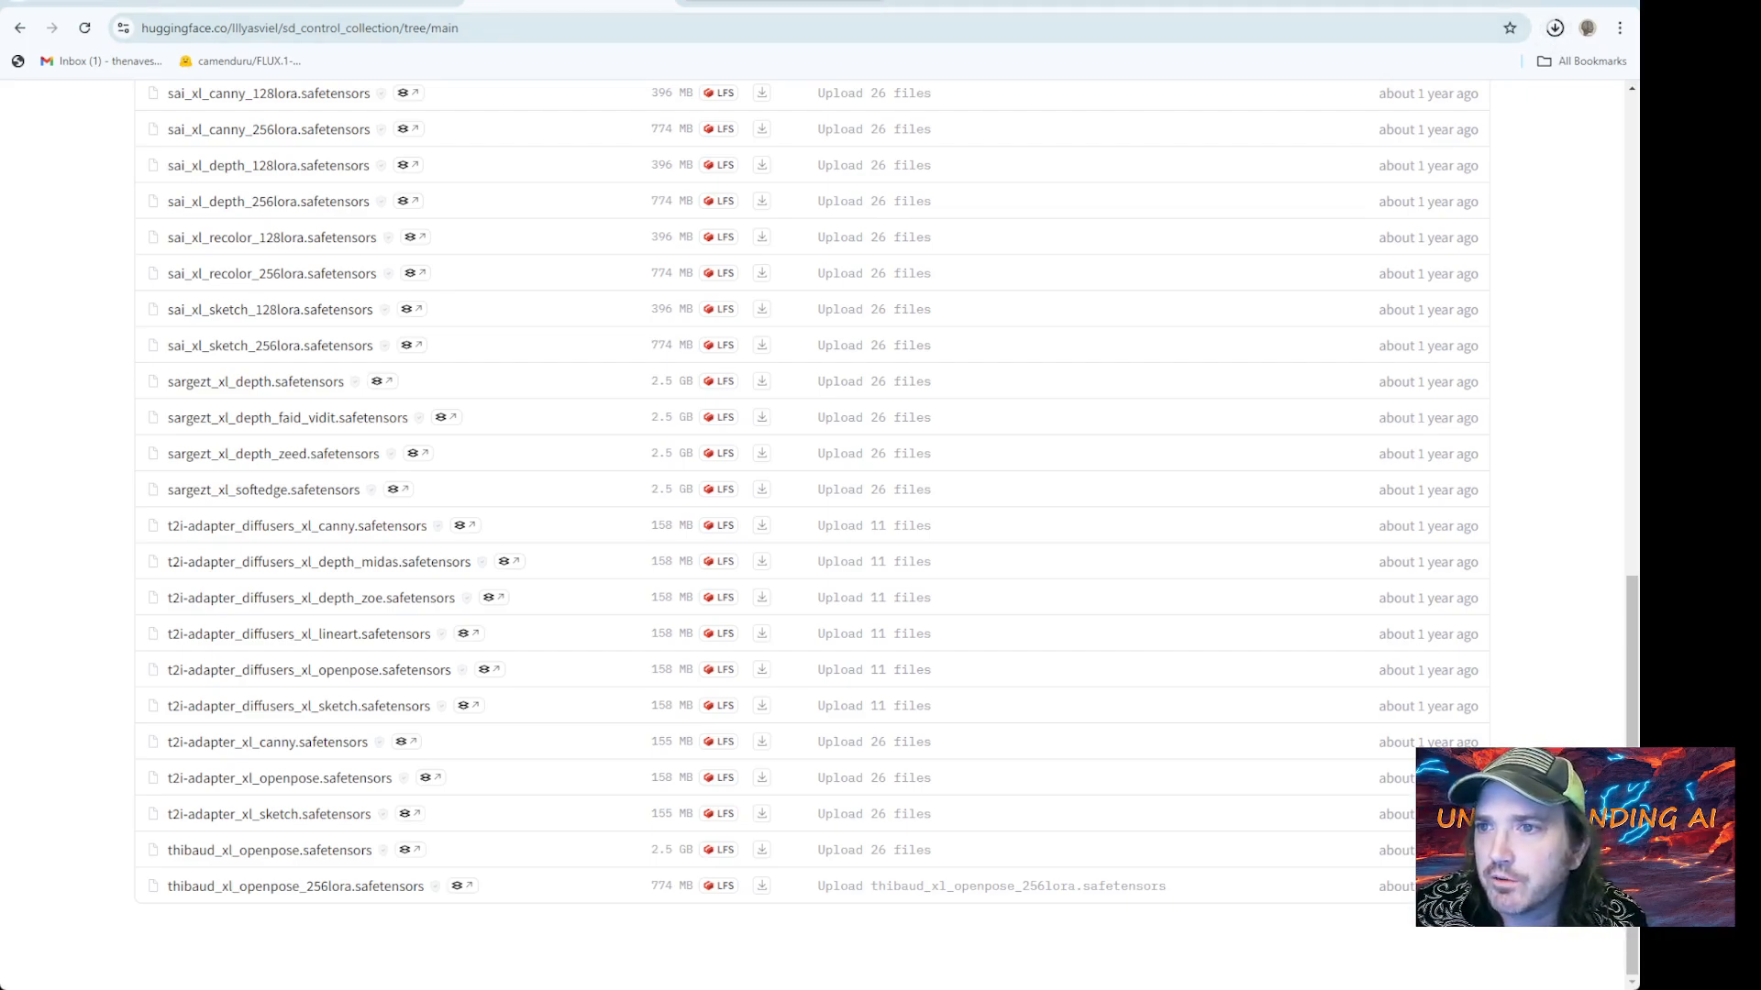
Return to the Stable Diffusion WebUI and set ControlNet Unit 0's model to t2i-adapter_xl_canny
left_click(318, 4)
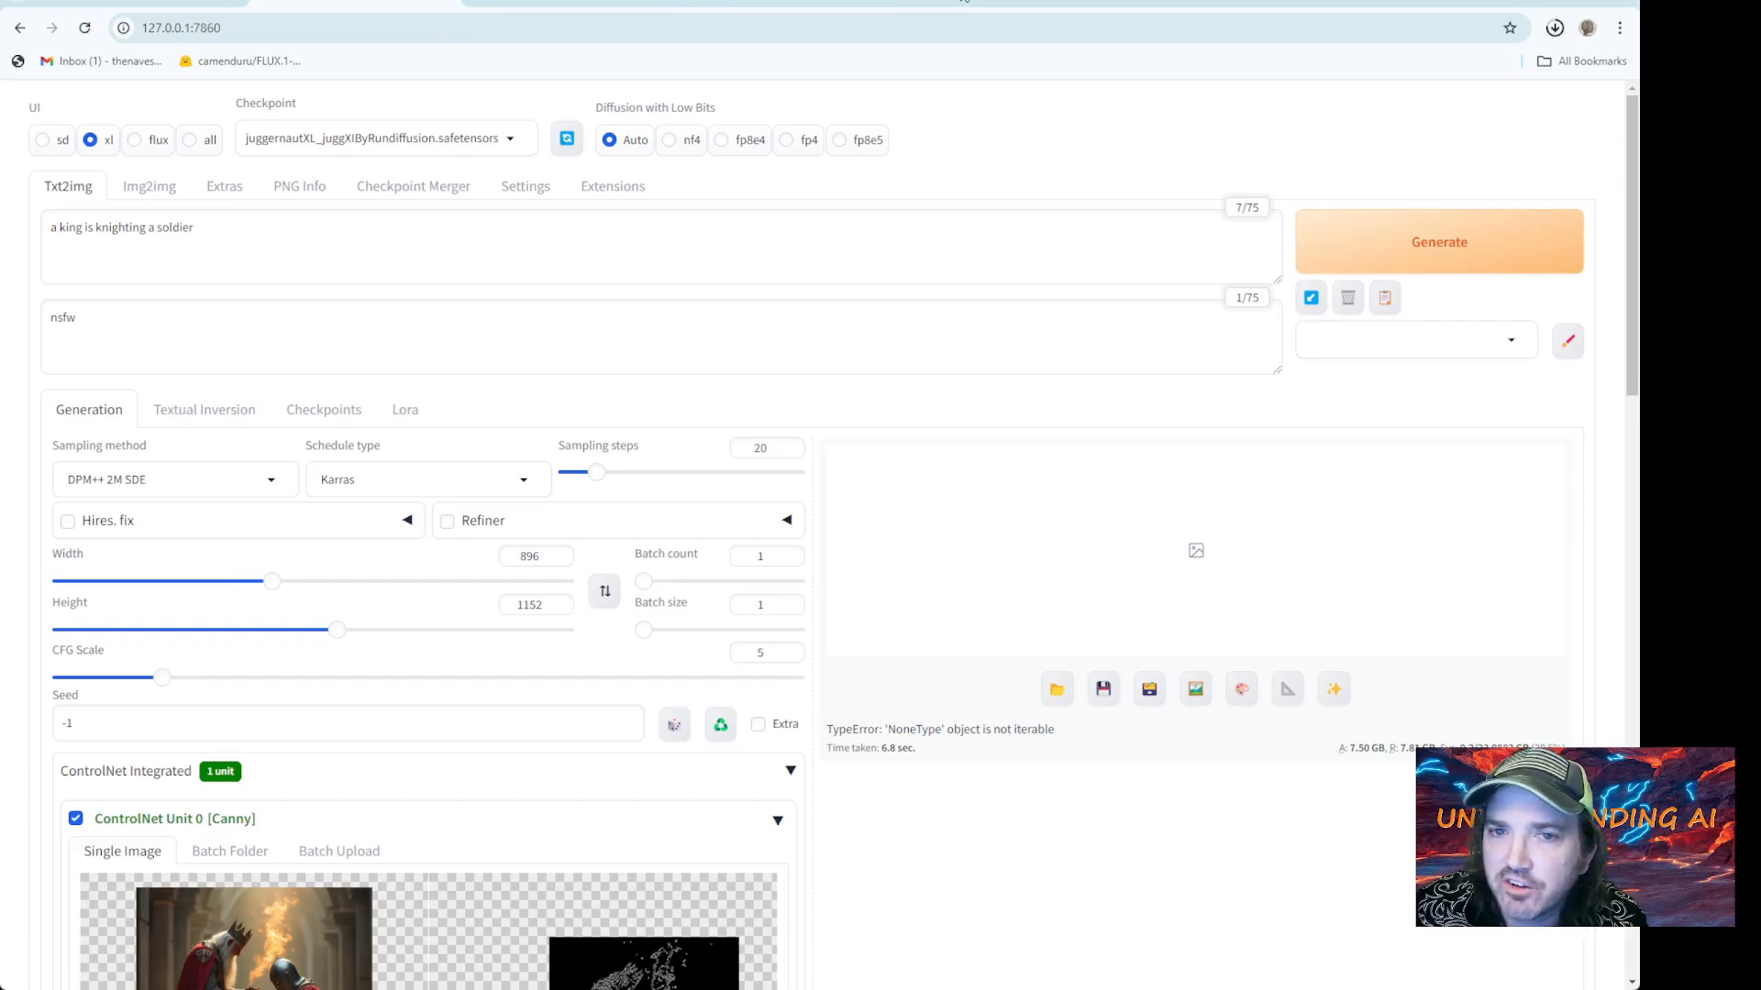
scroll(906, 255, "down", 10)
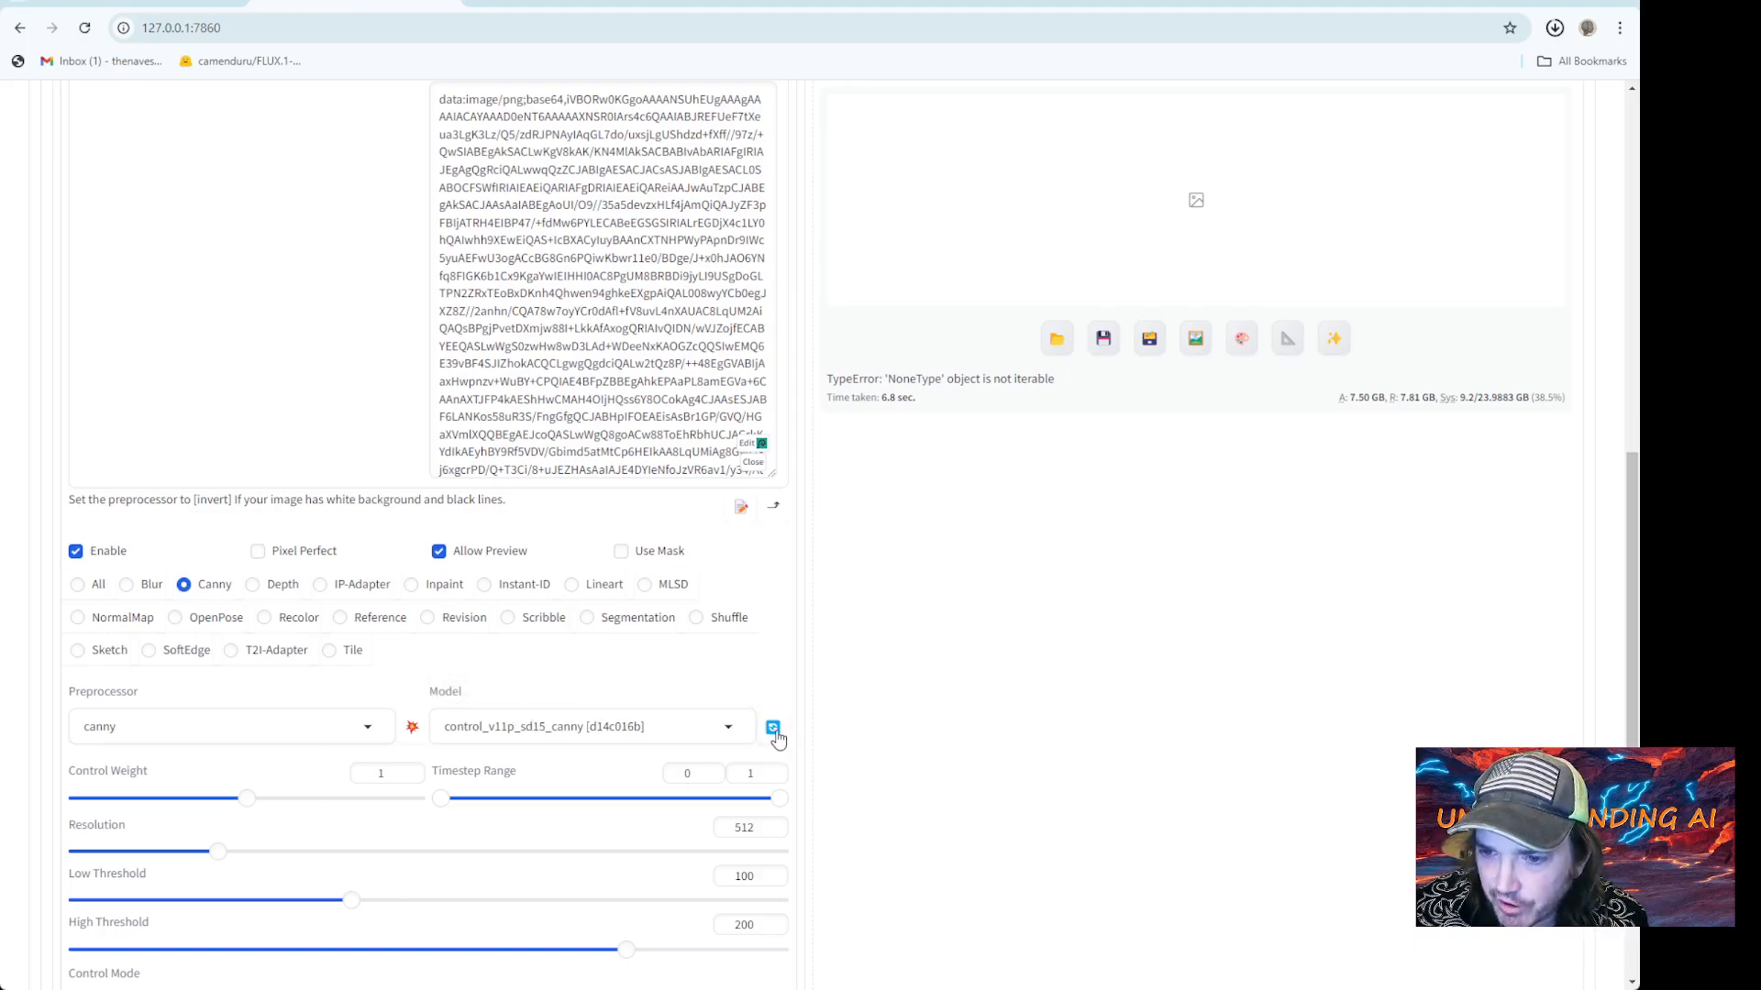
left_click(645, 726)
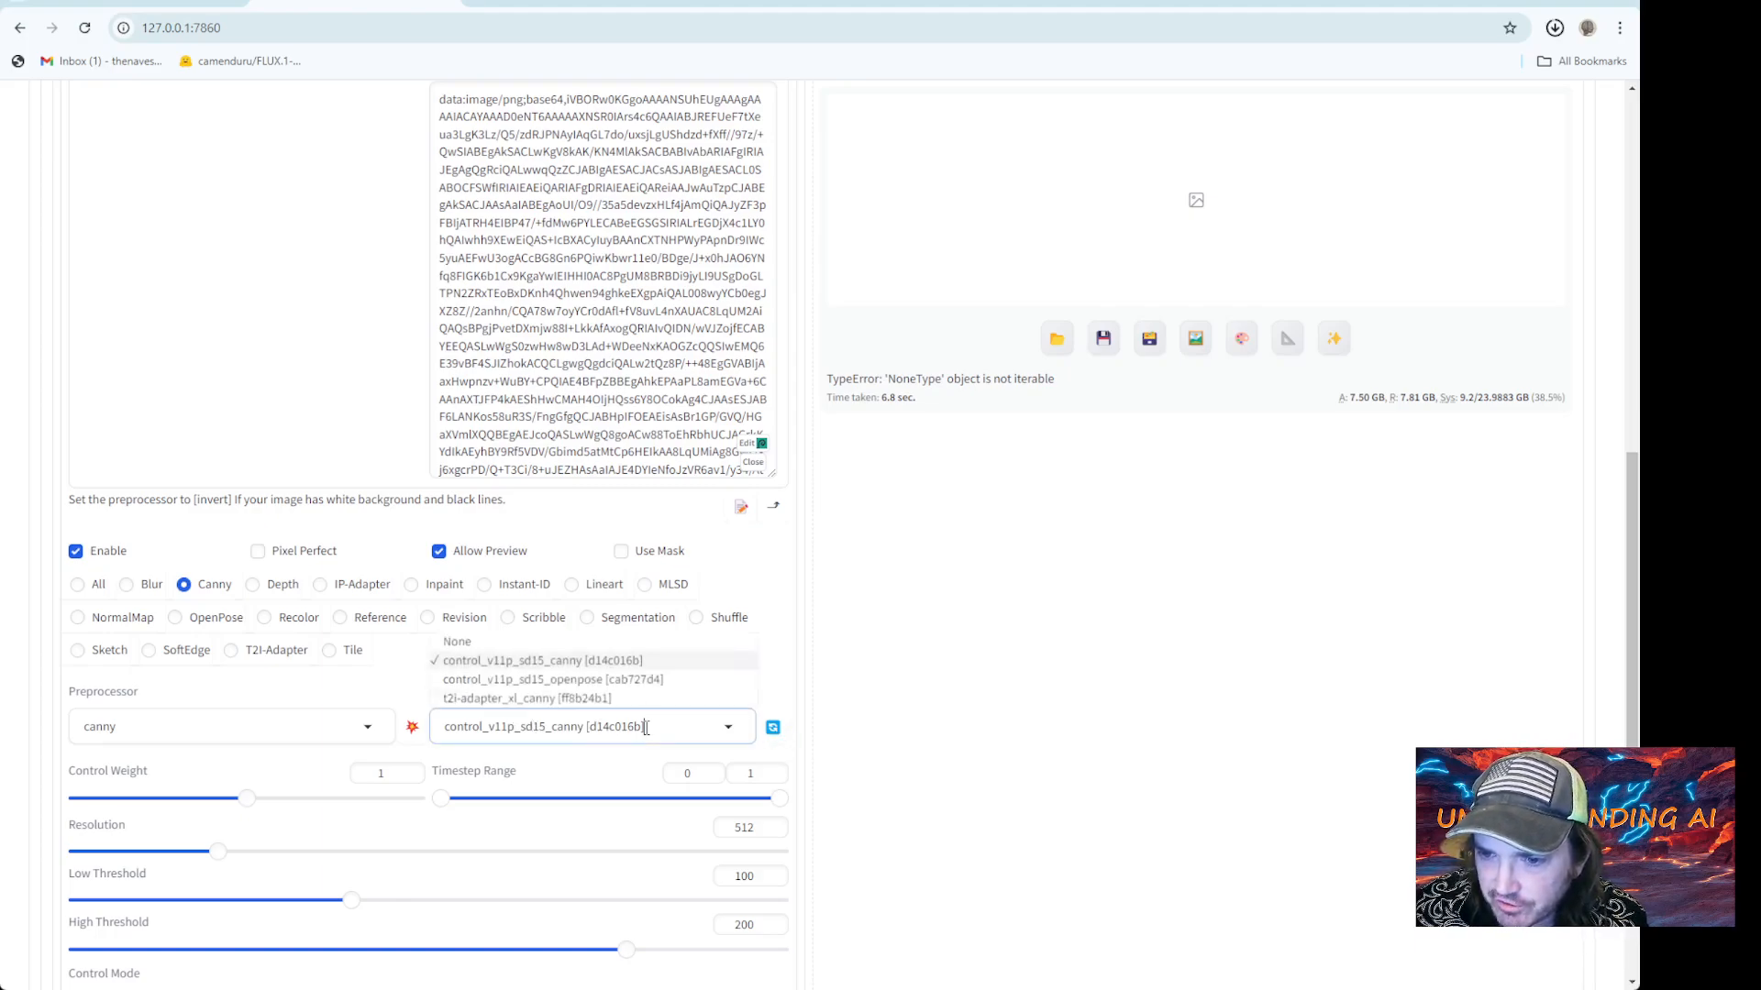
left_click(499, 699)
Run the canny preprocessor on ControlNet Unit 0's knighting image to refresh its edge preview
scroll(541, 719, "up", 5)
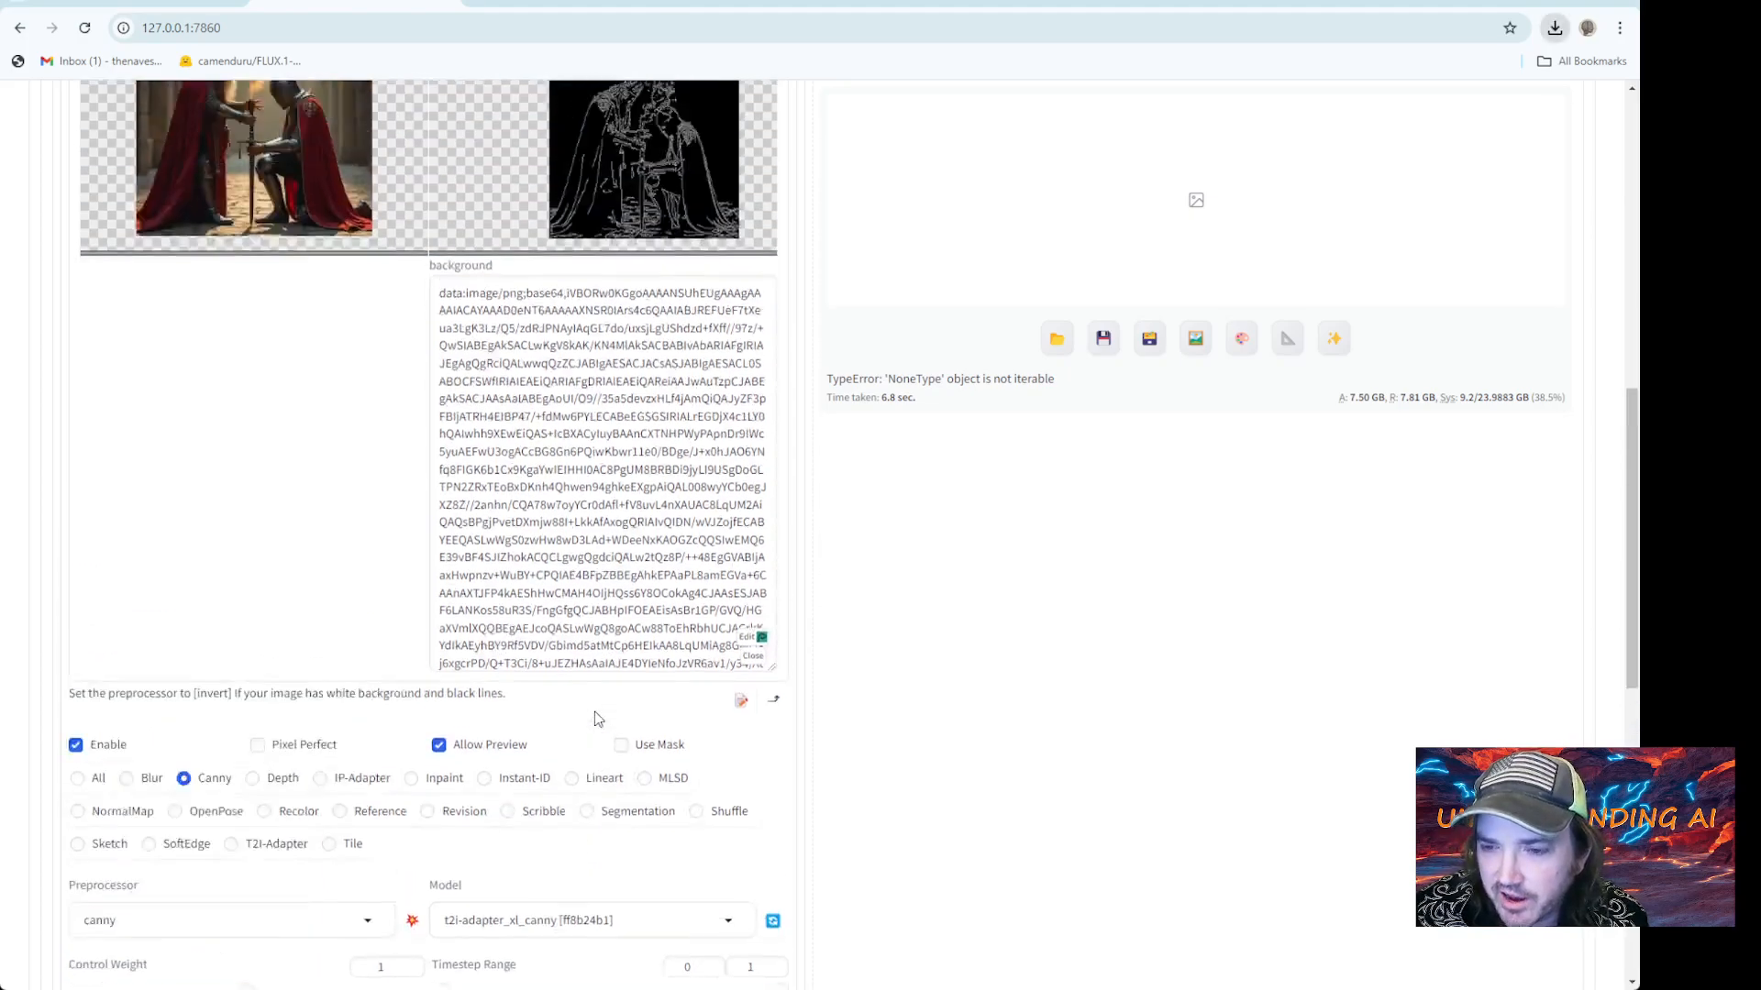
scroll(461, 676, "down", 8)
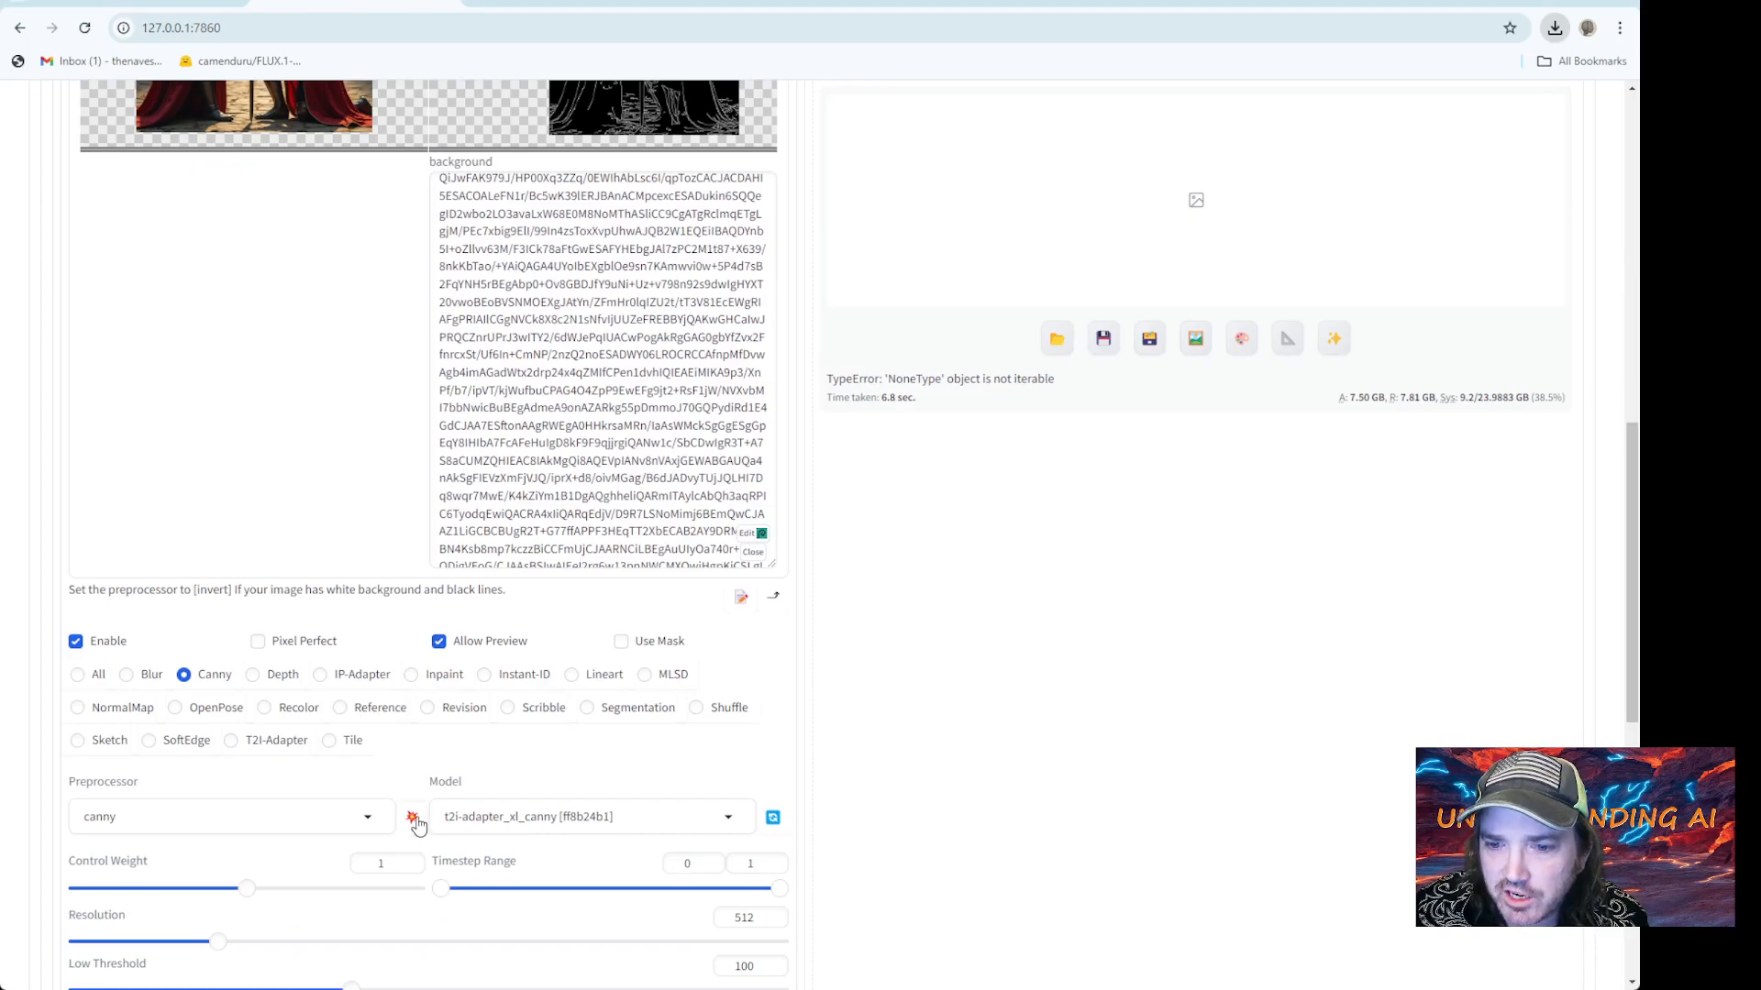
left_click(413, 817)
scroll(411, 472, "up", 4)
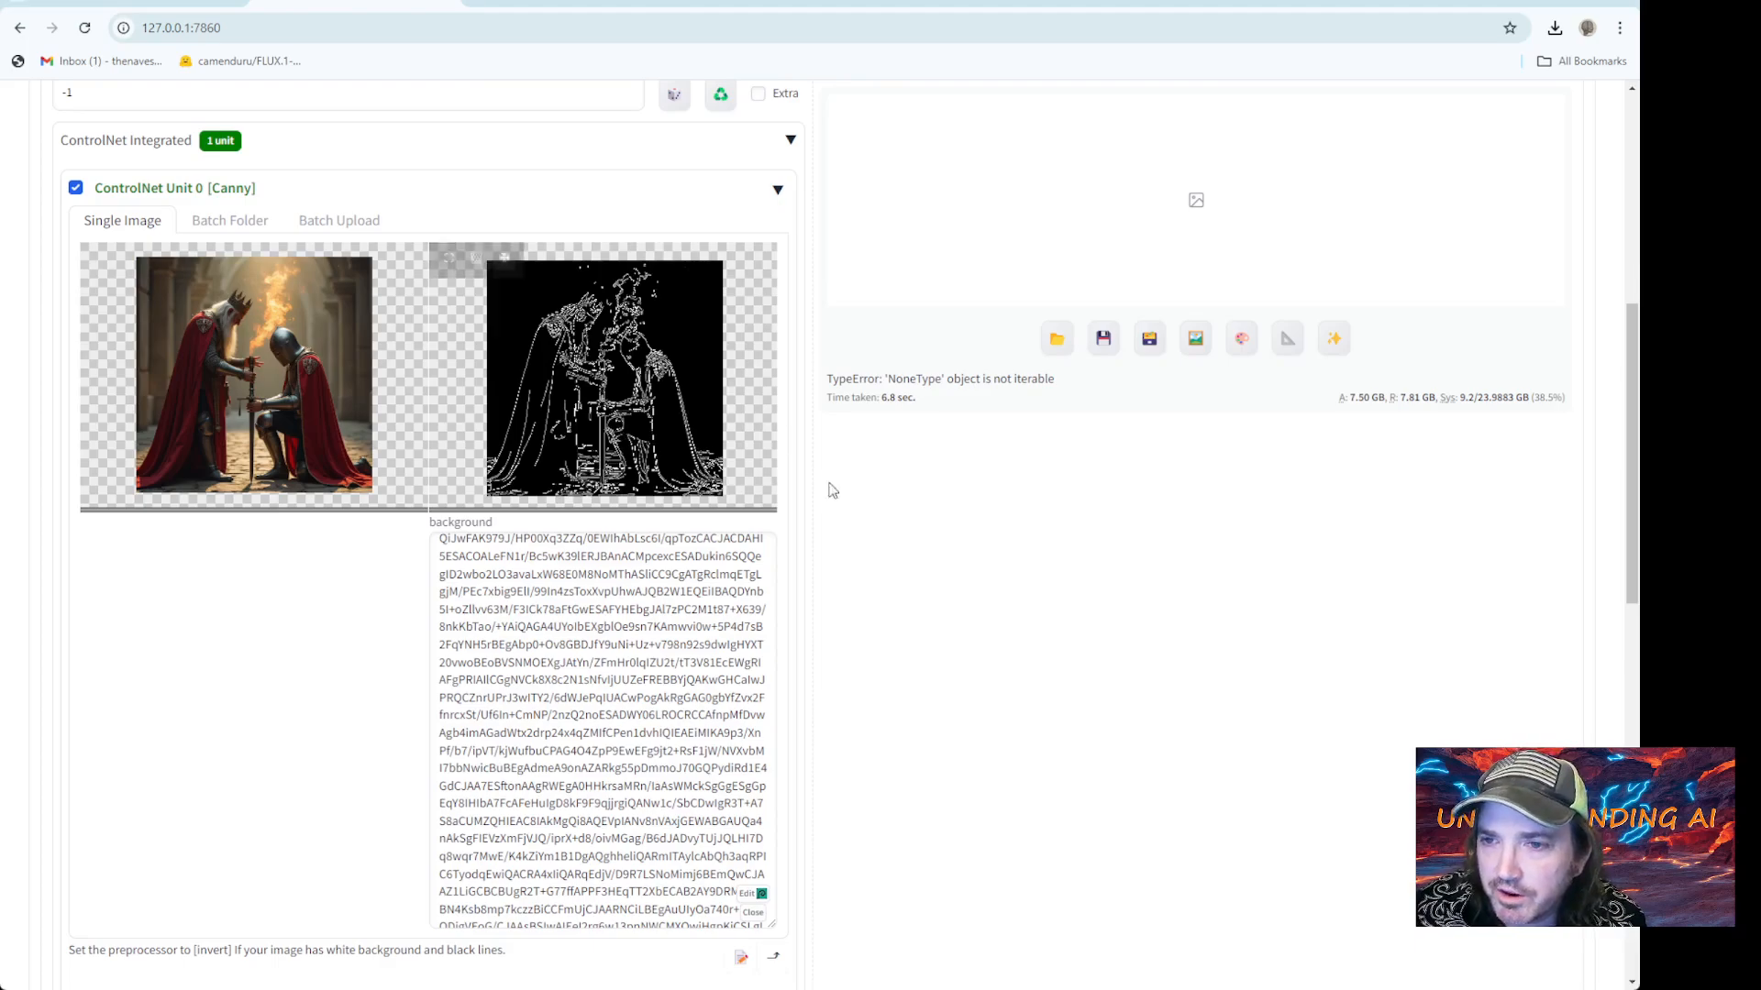
Generate the knighting image with the XL canny model, view the result enlarged, and review it beside the canny preview
scroll(949, 562, "up", 7)
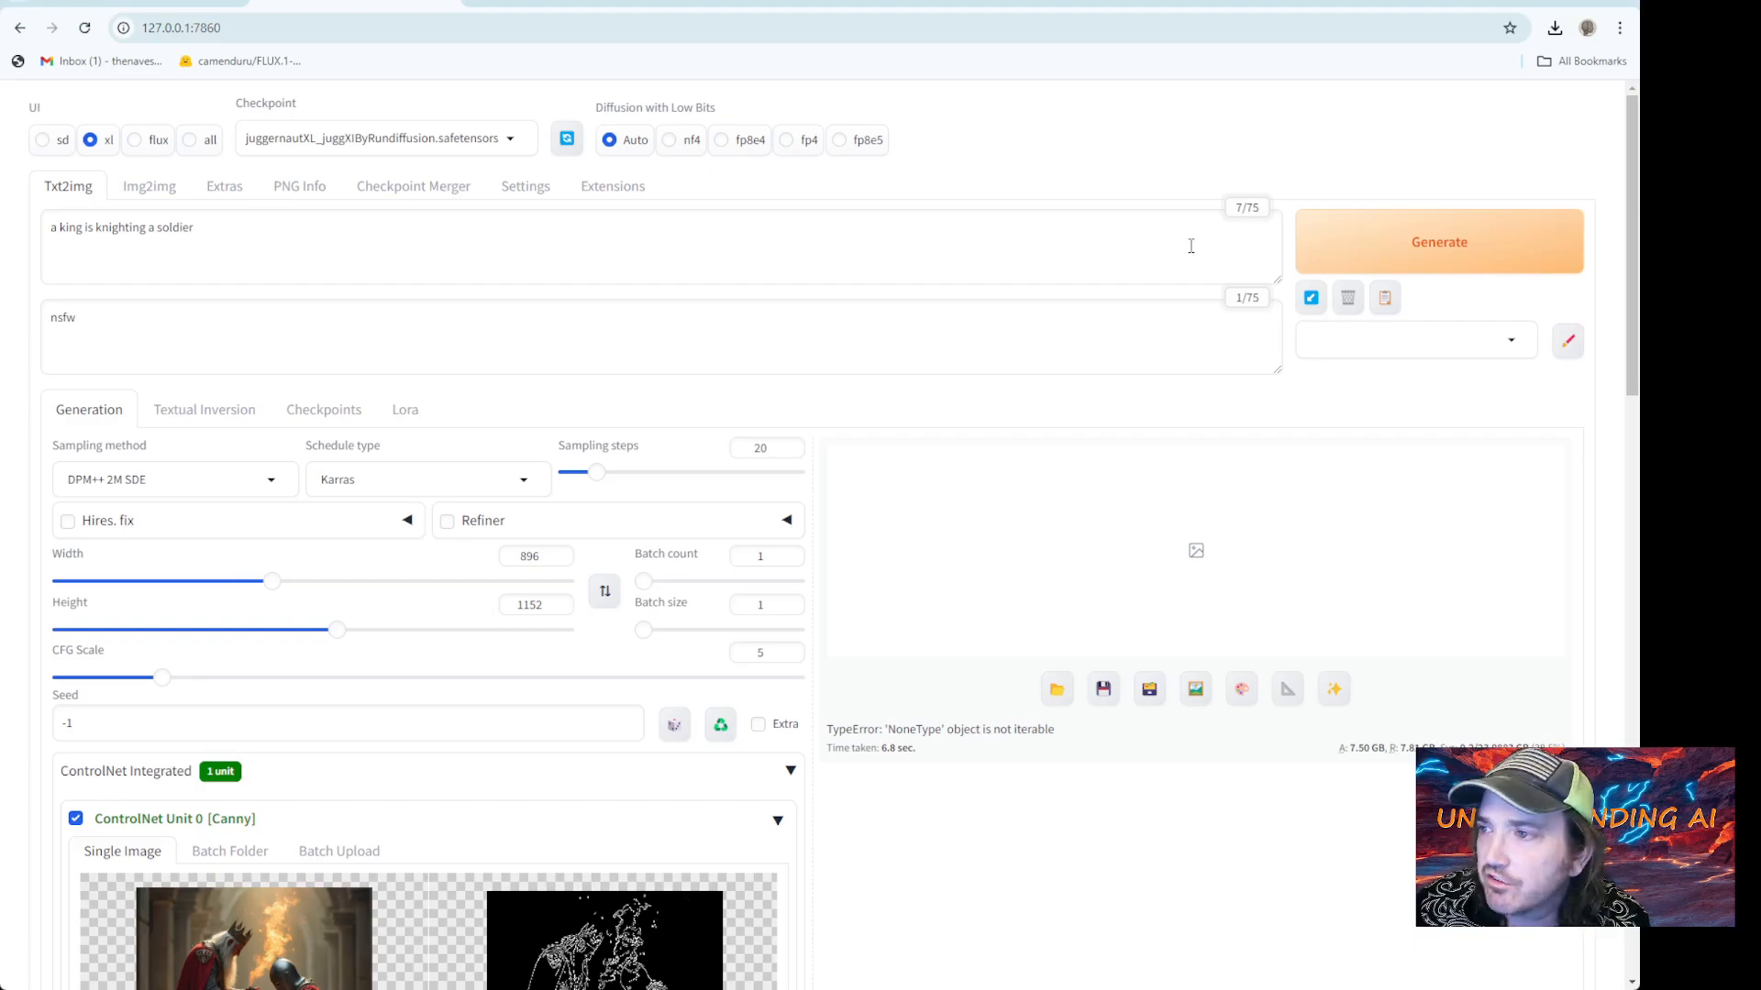
left_click(1435, 247)
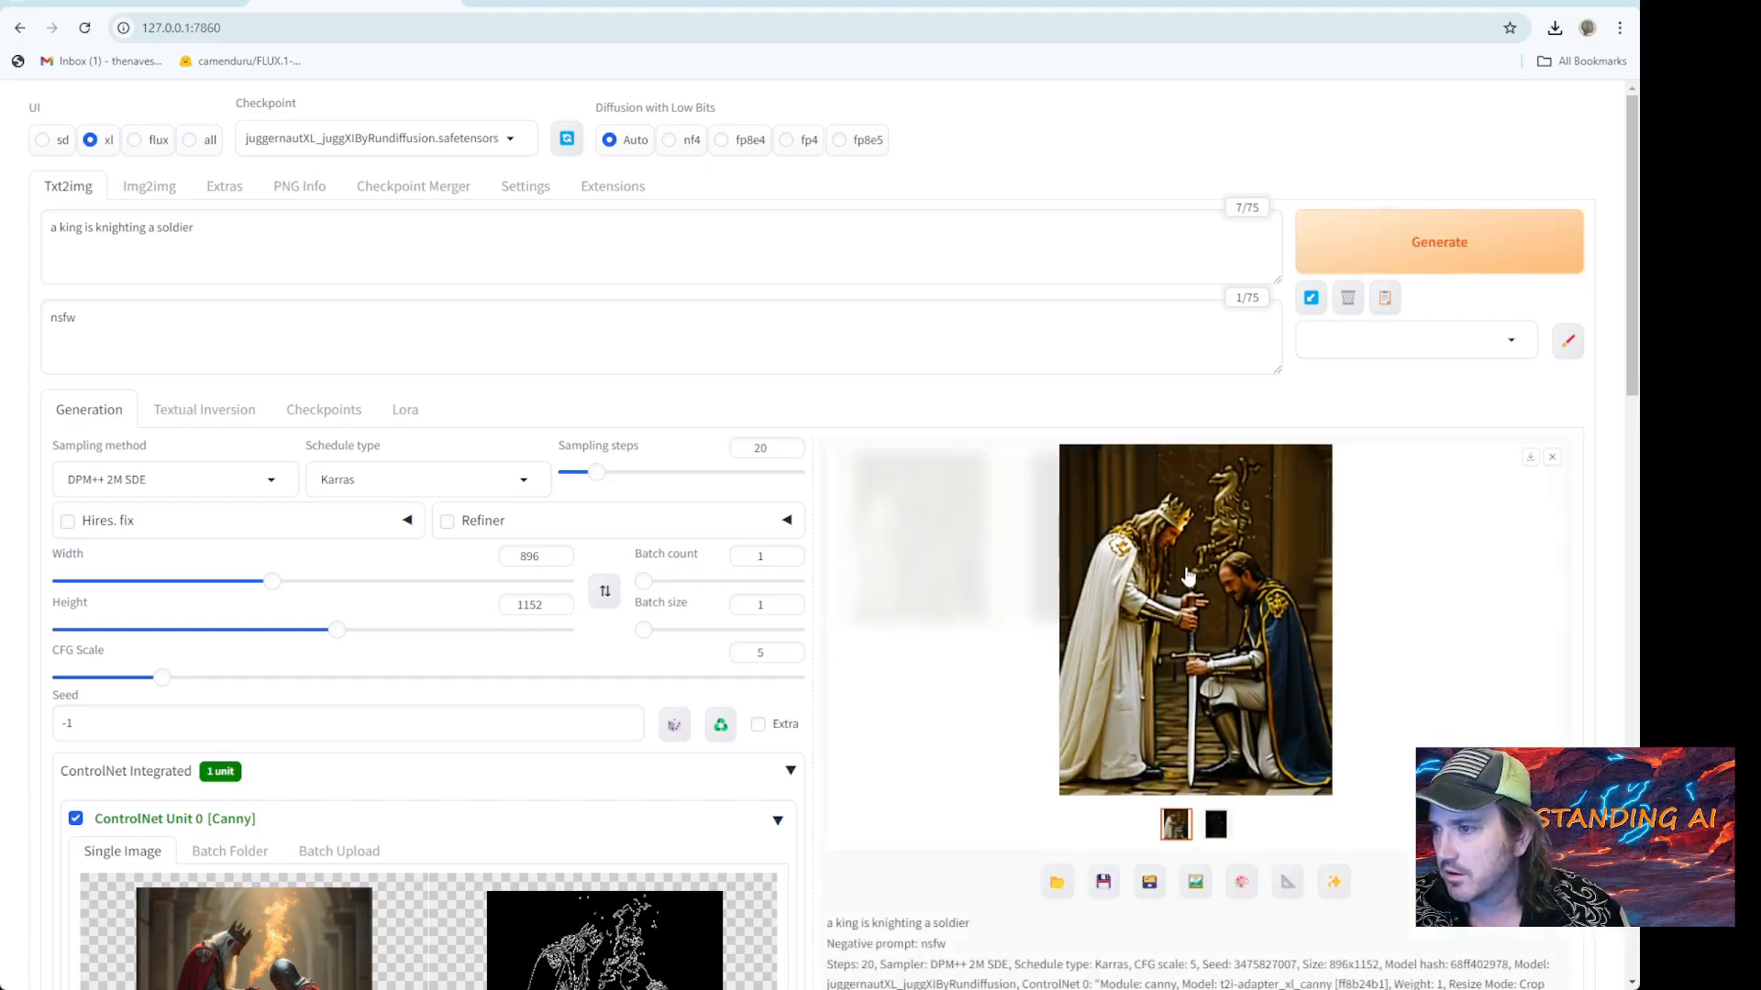
left_click(1229, 586)
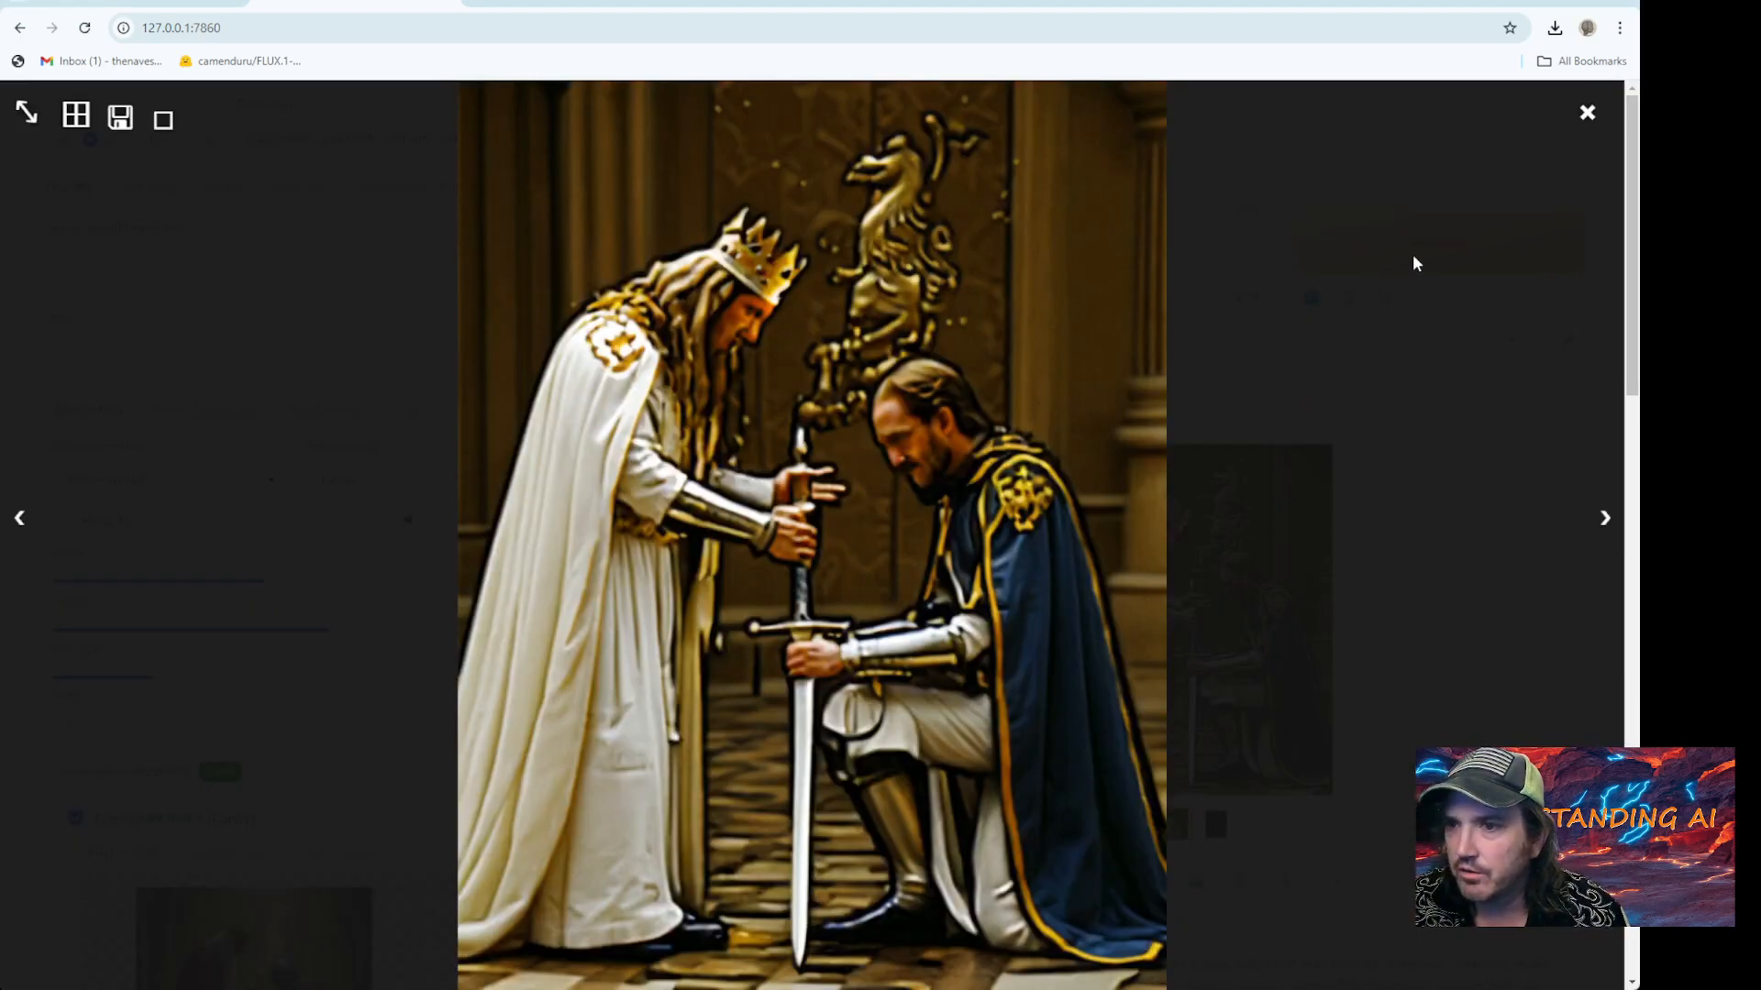
left_click(1587, 115)
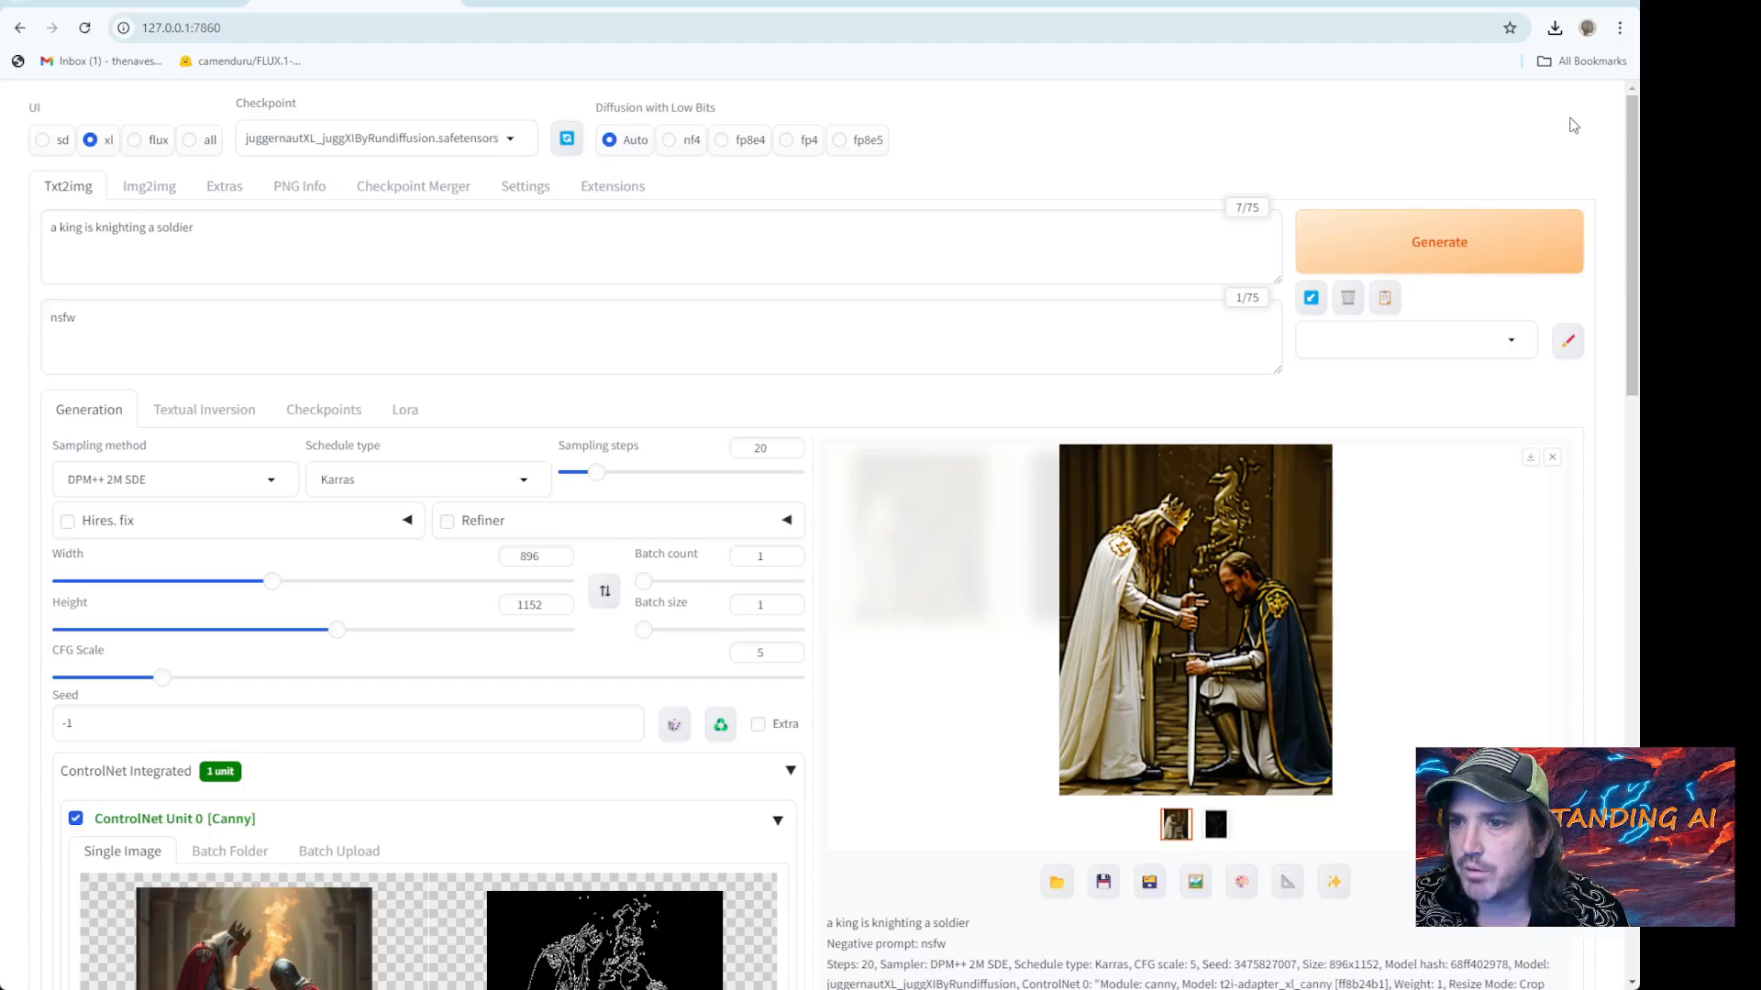
scroll(974, 500, "down", 2)
scroll(895, 513, "down", 2)
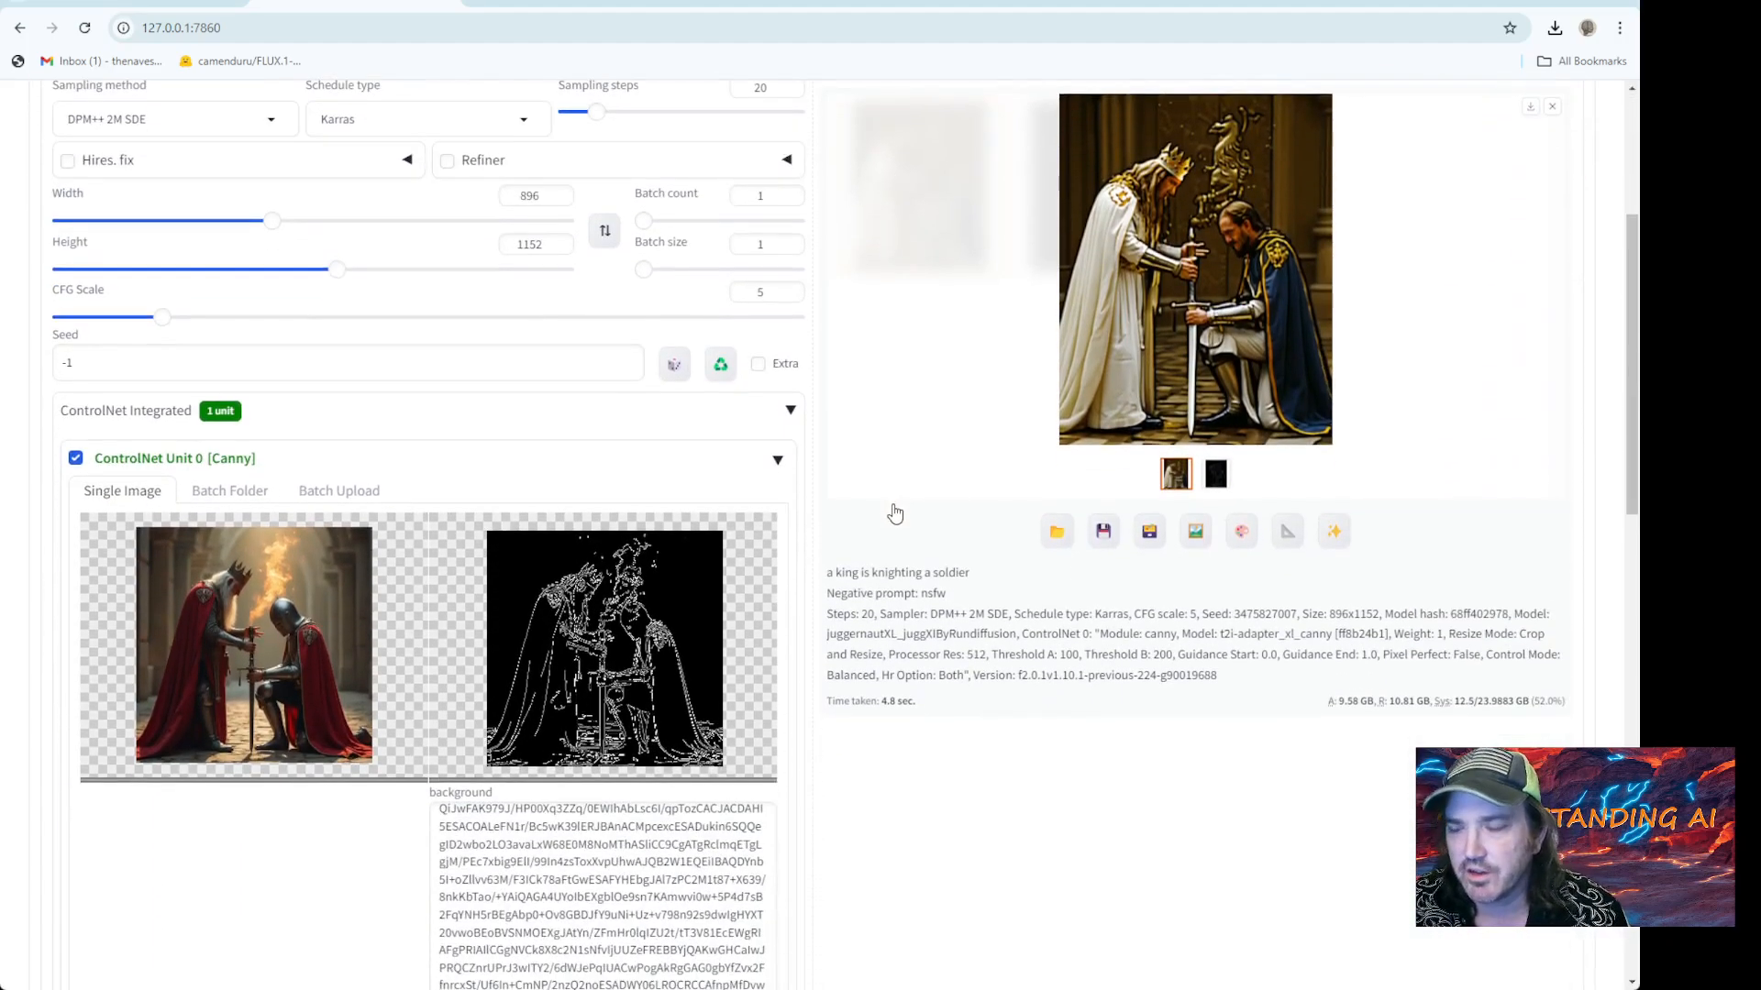
scroll(896, 512, "up", 4)
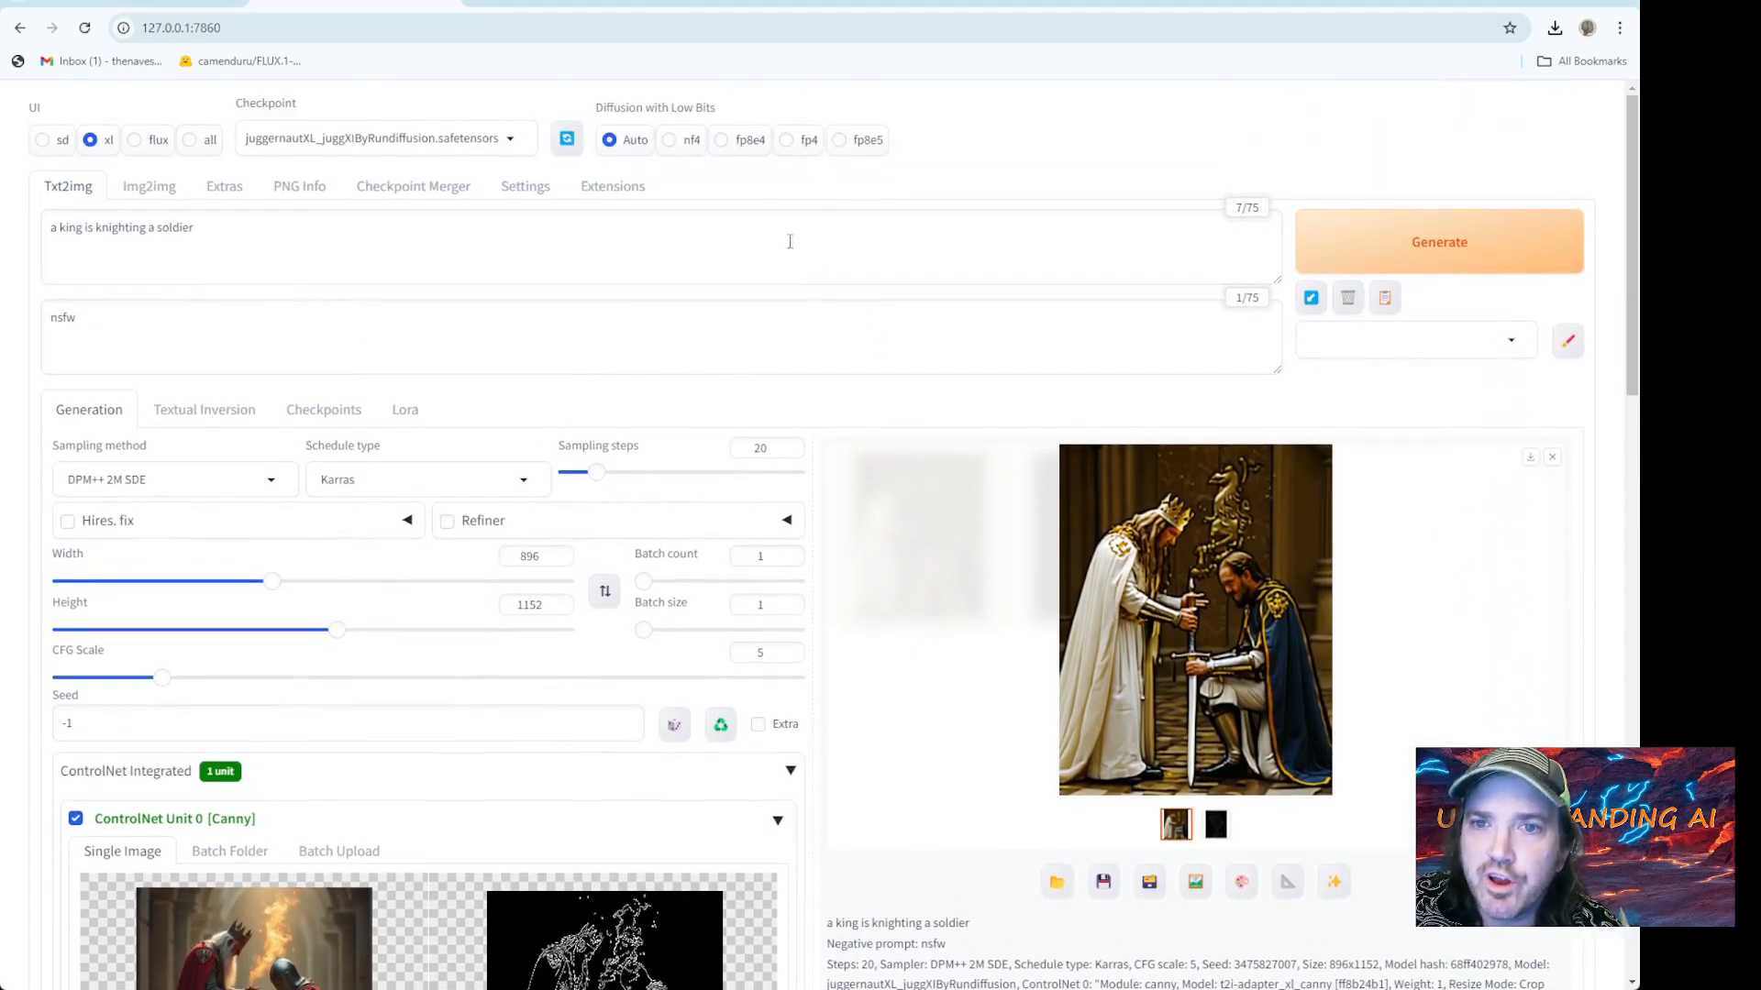
Switch to Civitai, open the full models listing, and filter it to the SDXL 1.0 base model
left_click(743, 7)
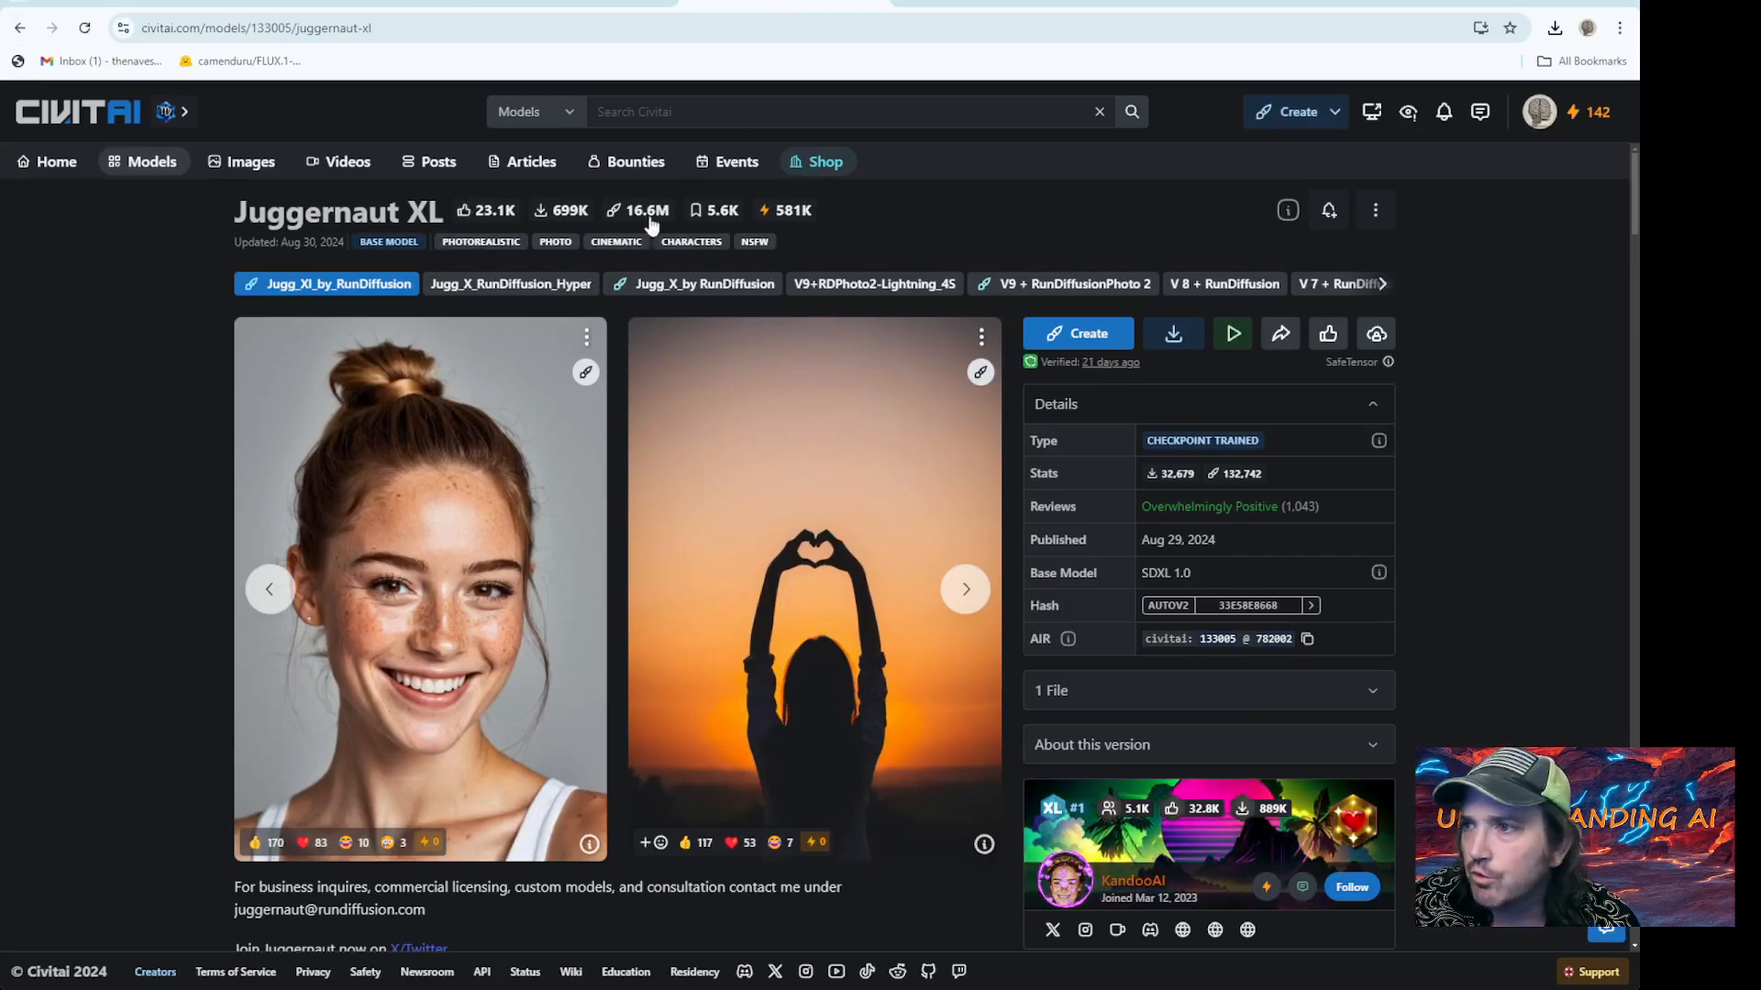
left_click(142, 162)
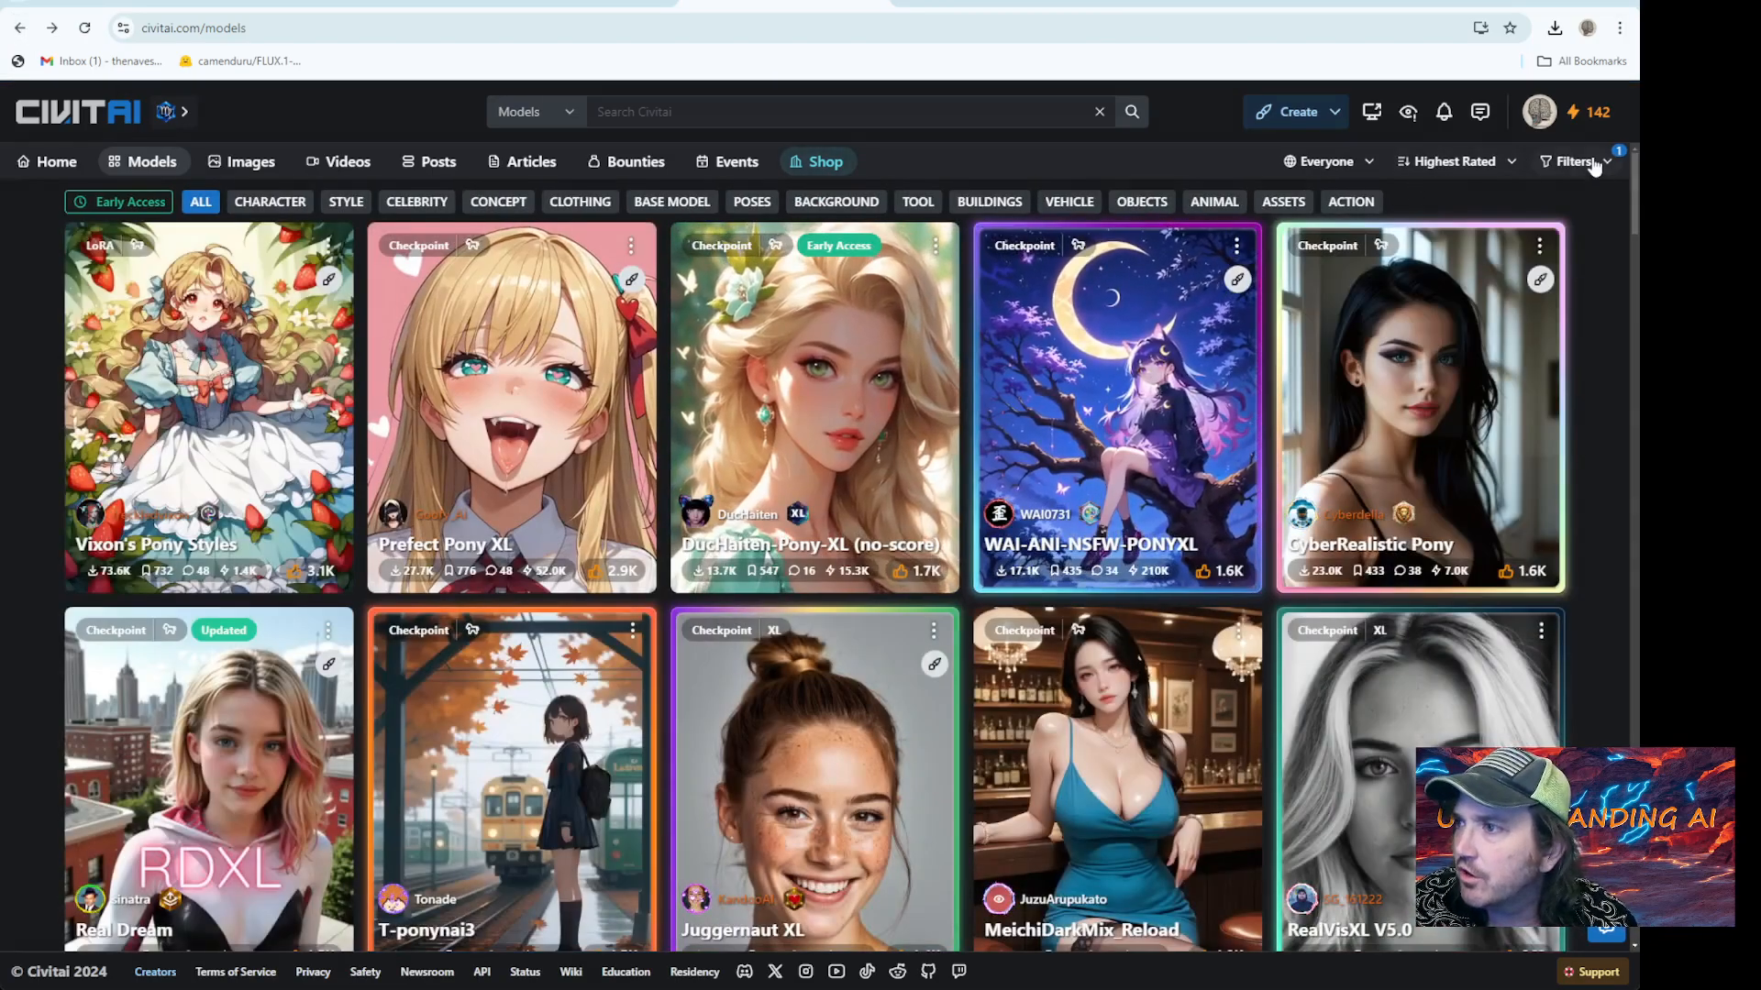
left_click(1585, 165)
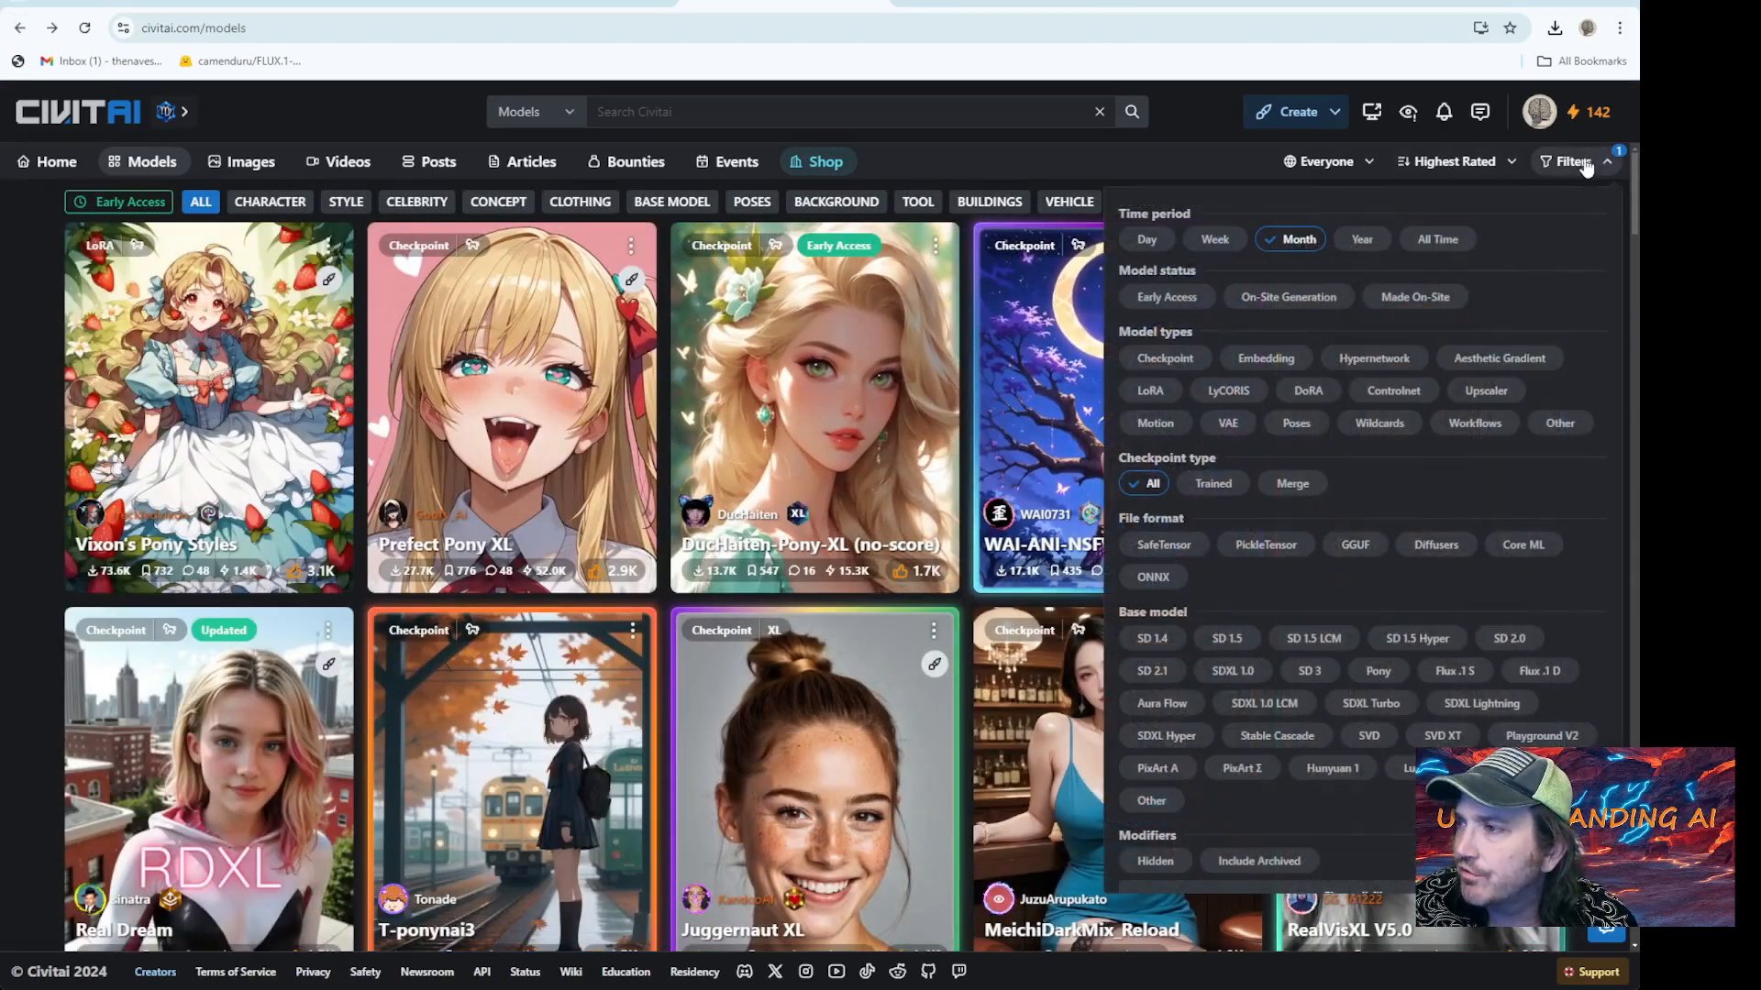
left_click(1237, 676)
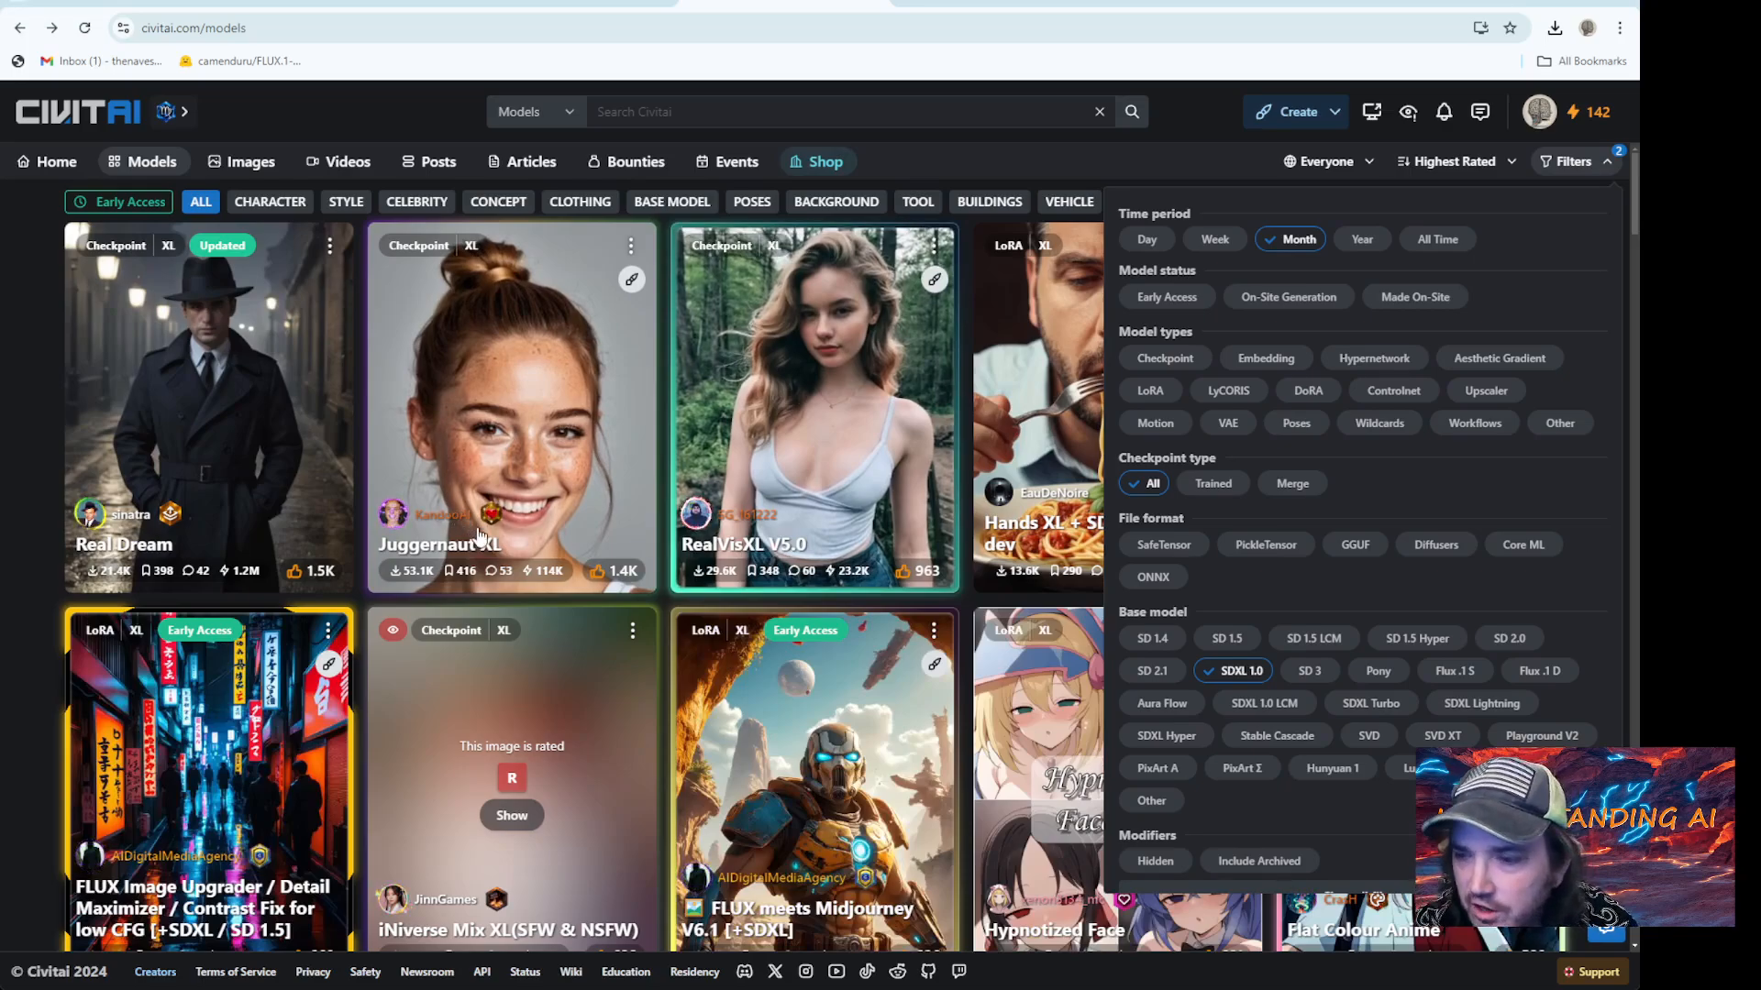
Browse the SDXL 1.0 model listing, examining the available checkpoints and LoRAs
scroll(518, 530, "down", 1)
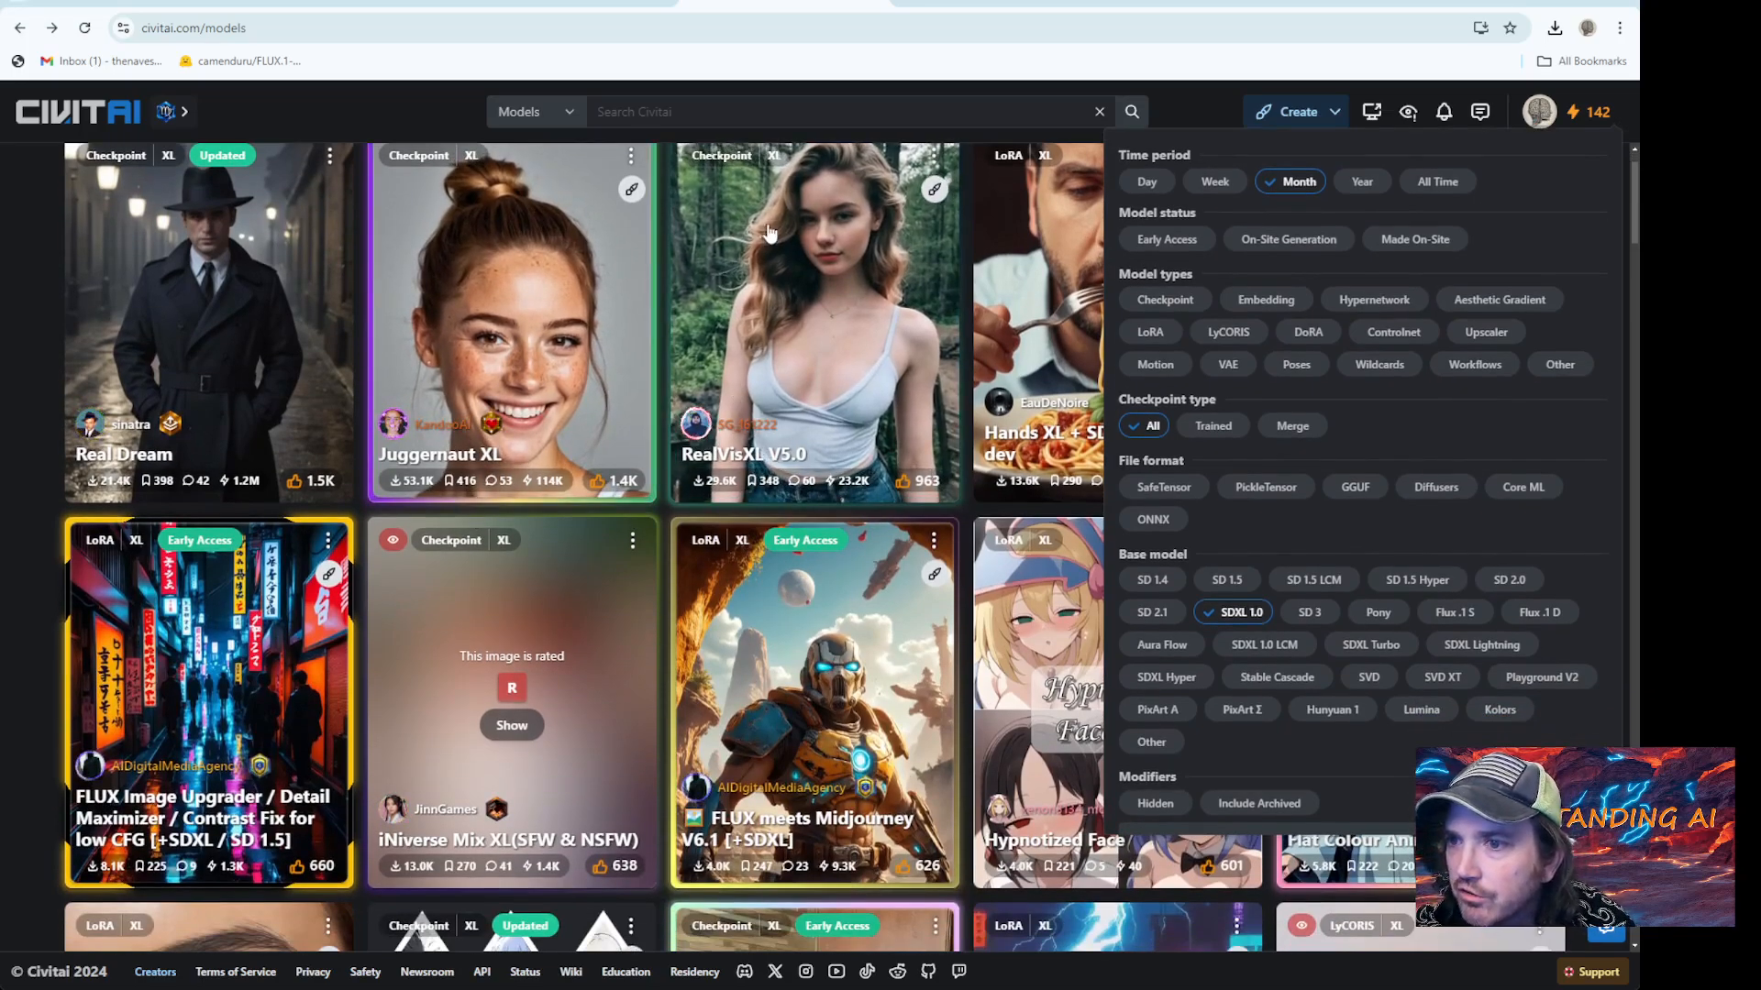
scroll(871, 499, "down", 2)
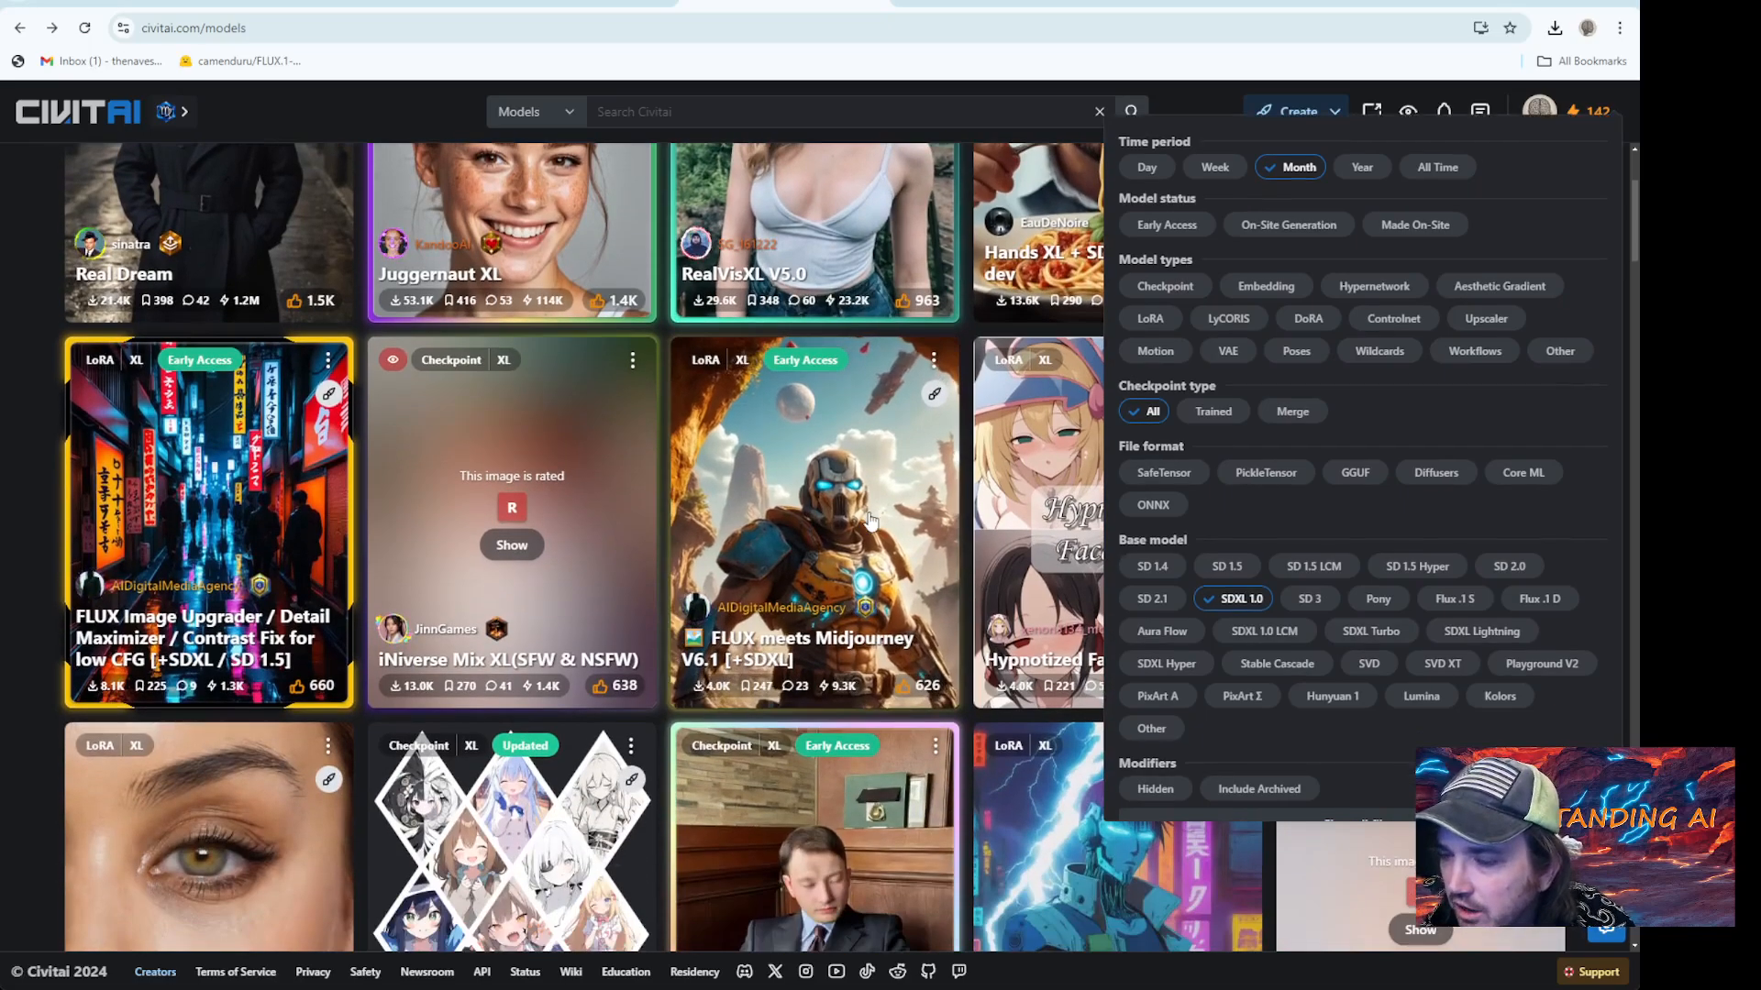
scroll(871, 500, "down", 1)
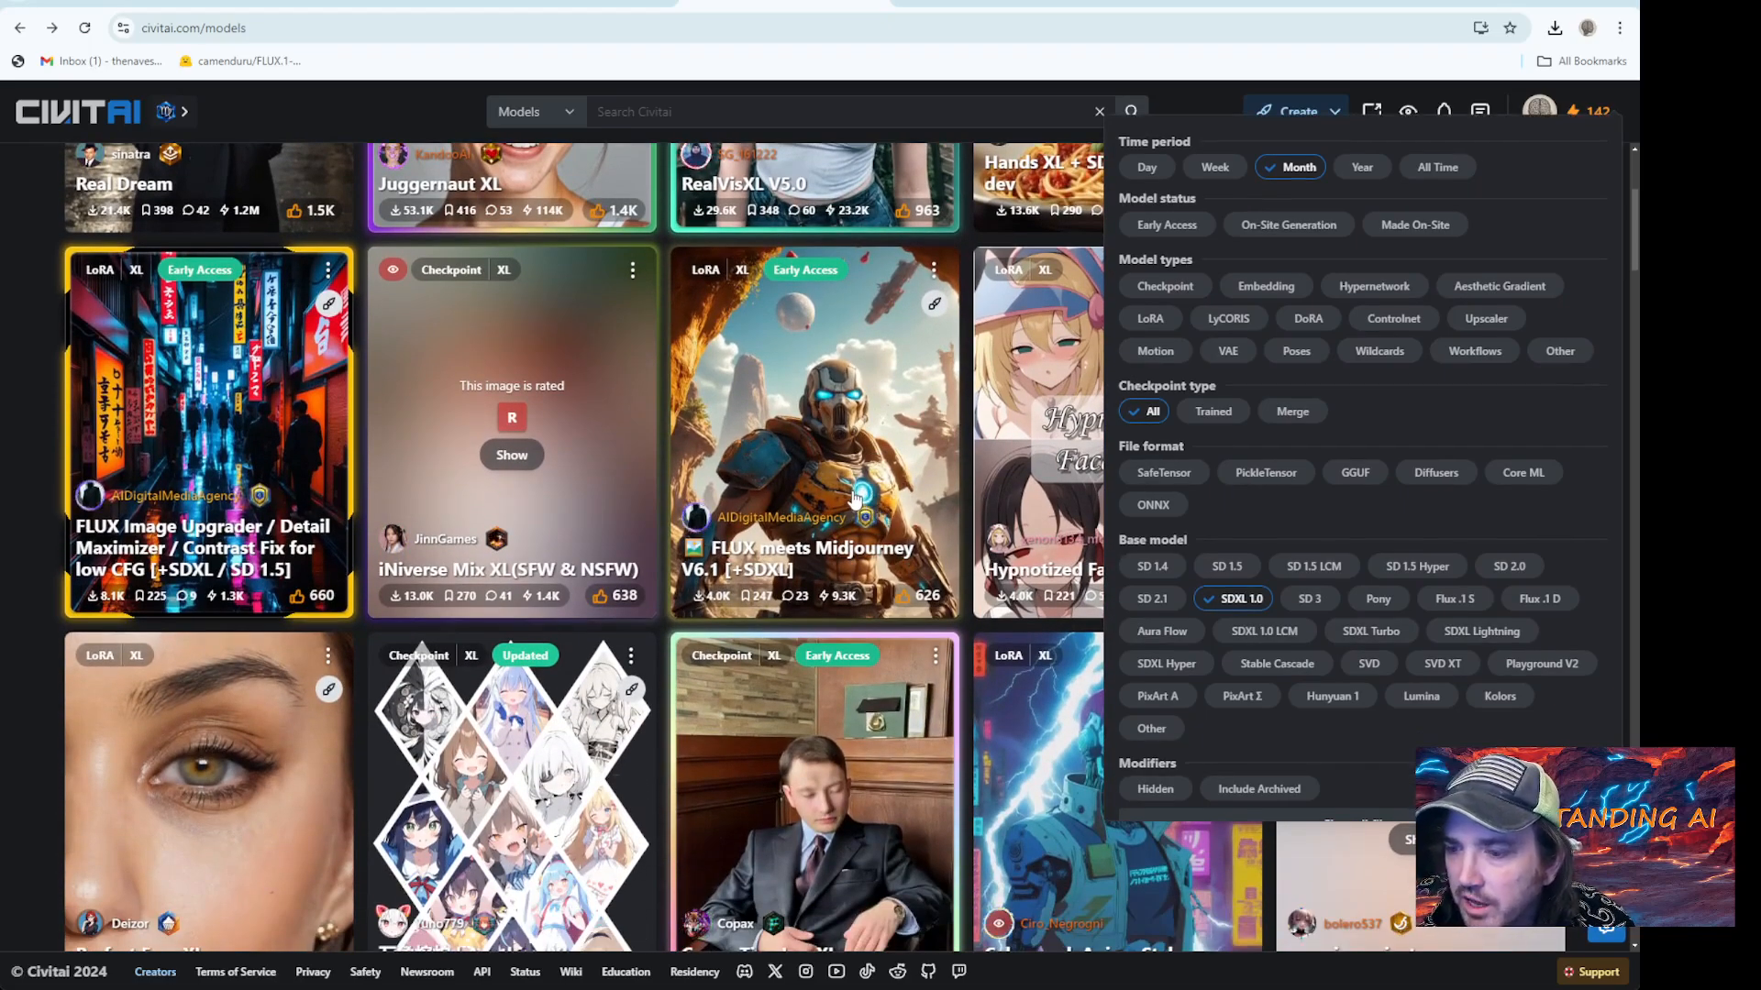
scroll(853, 500, "down", 3)
scroll(852, 500, "up", 1)
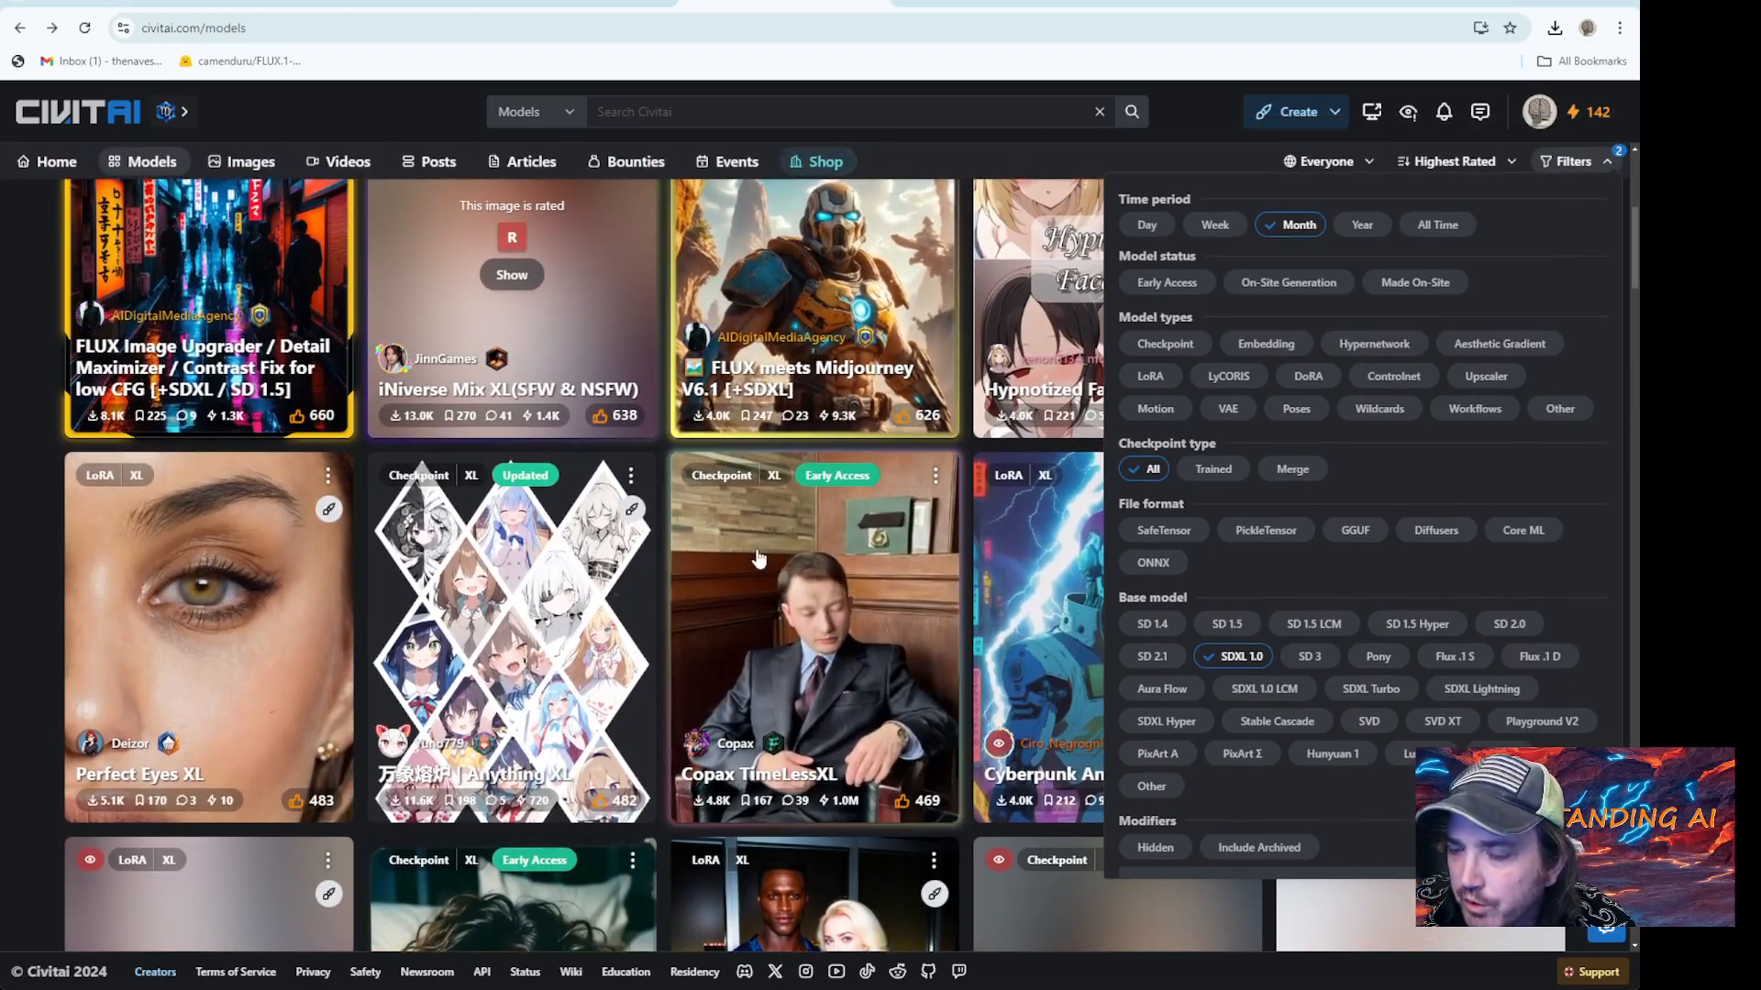
scroll(769, 559, "down", 5)
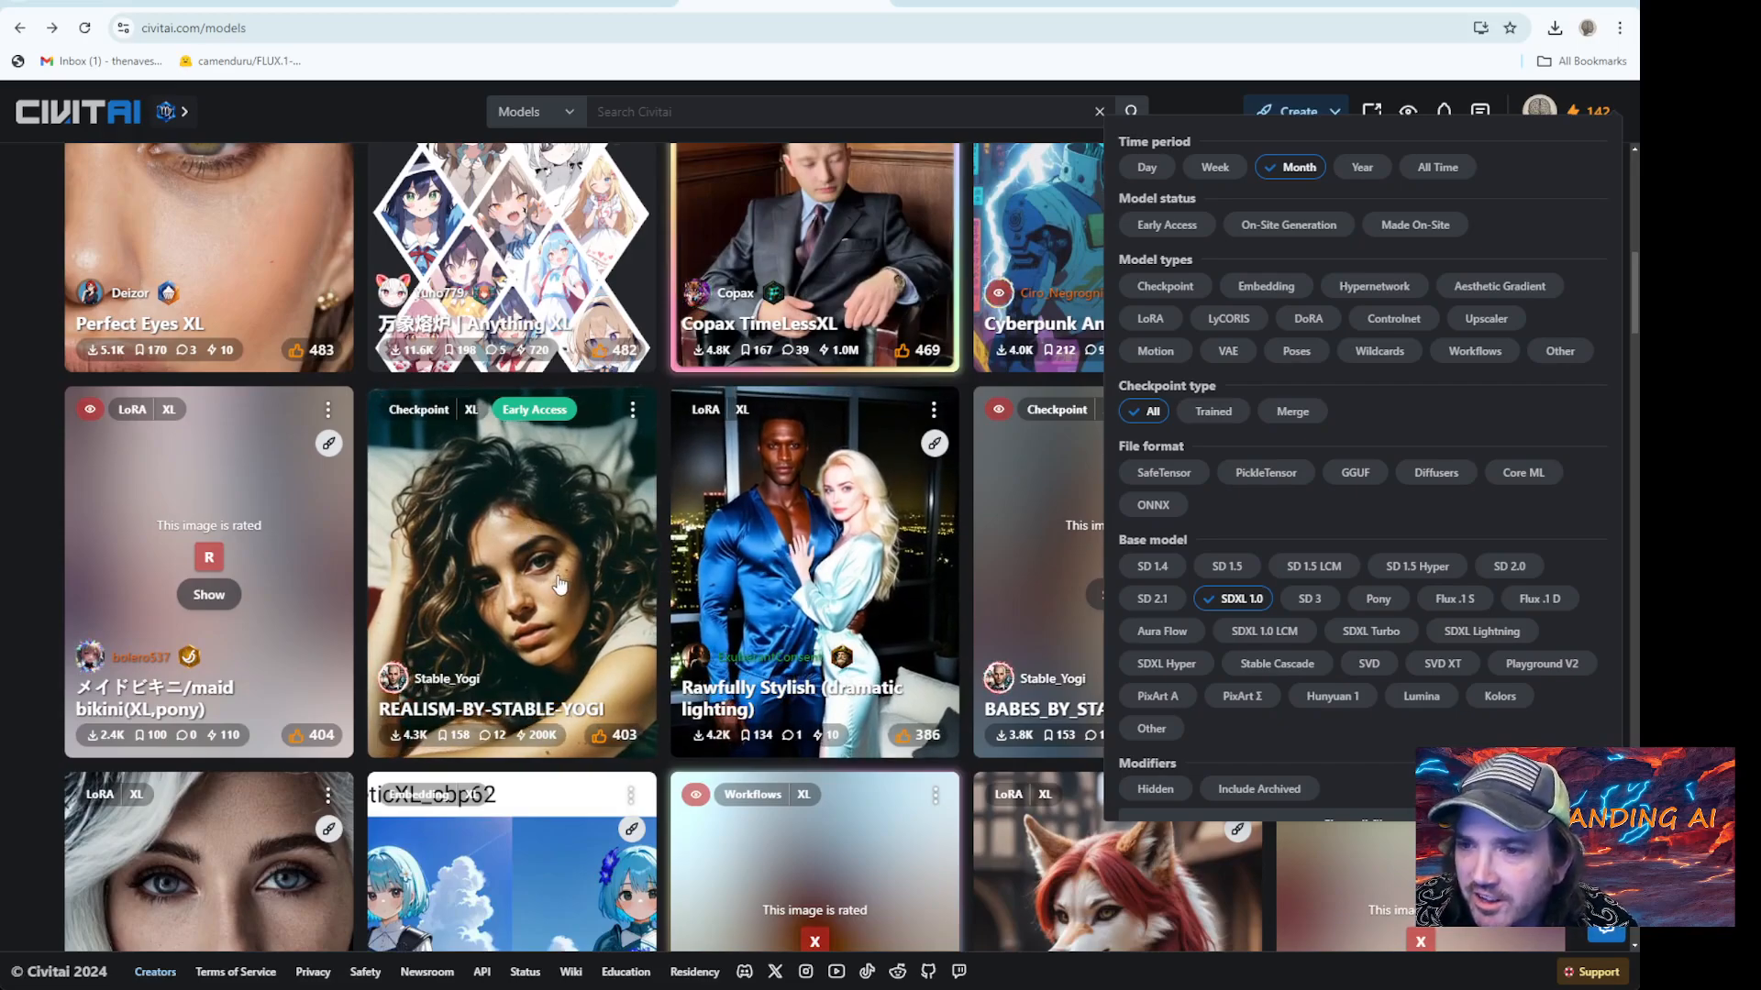
scroll(559, 584, "down", 5)
scroll(559, 584, "down", 2)
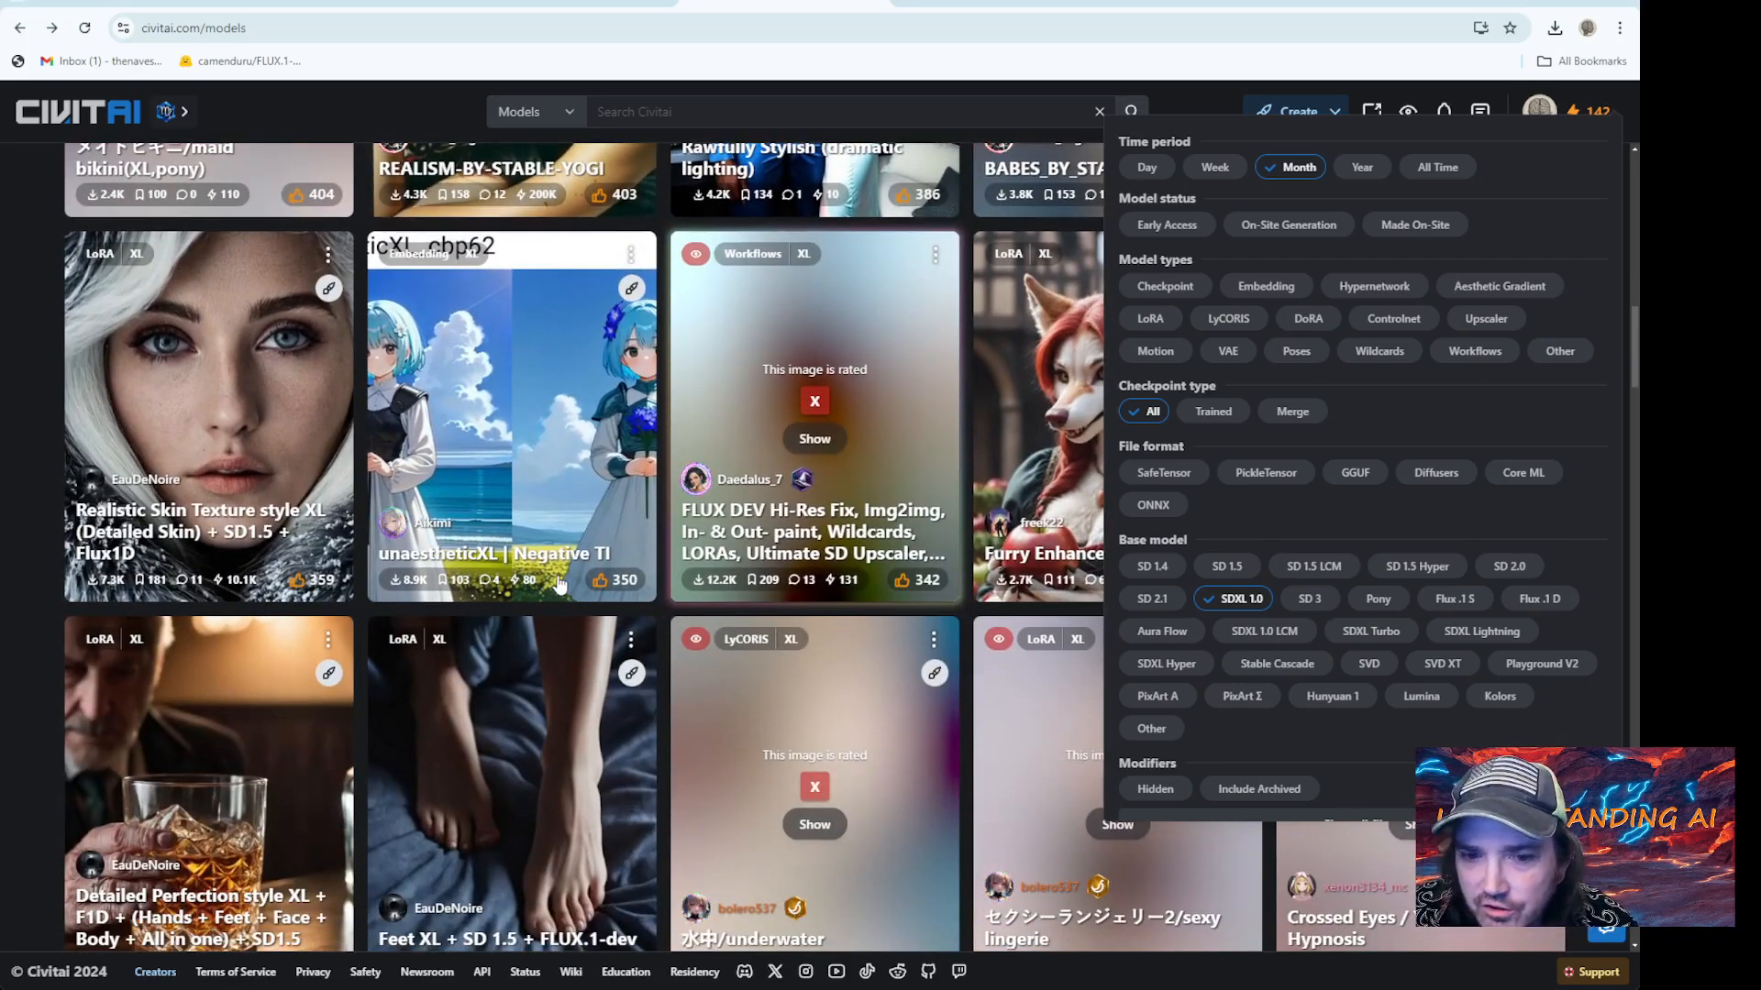
scroll(559, 584, "up", 12)
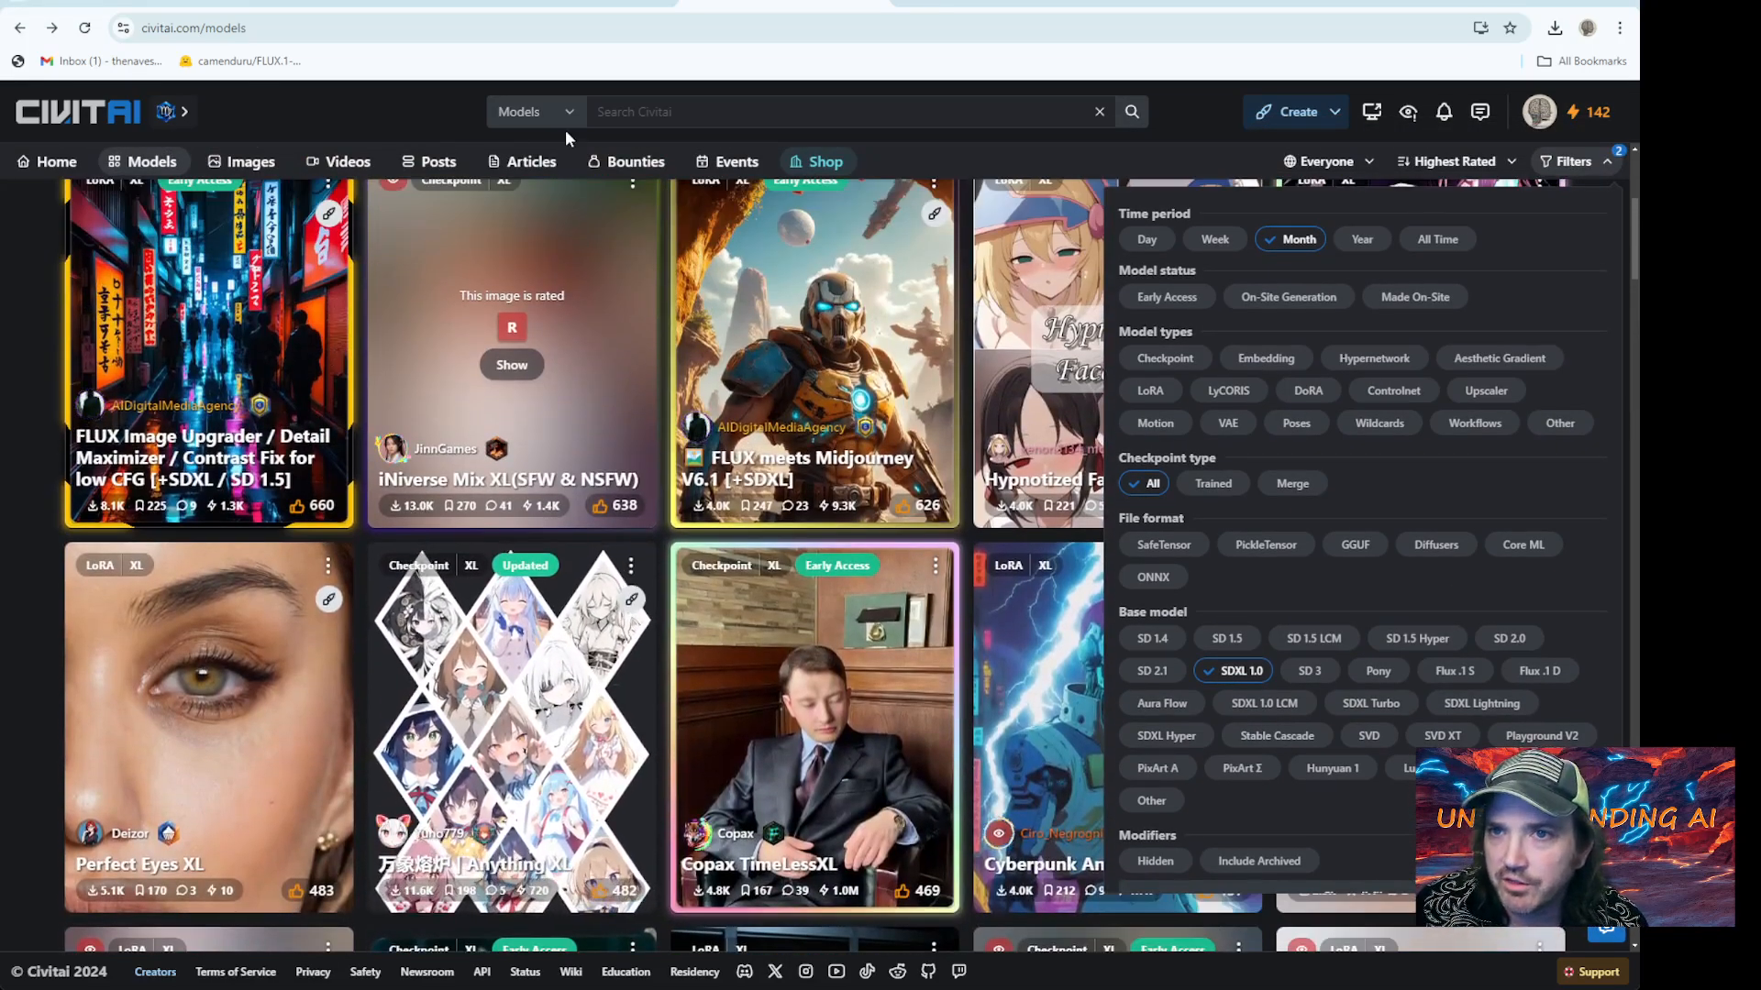
Return to the Stable Diffusion WebUI and switch ControlNet Unit 0 to OpenPose with the thibaud_xl_openpose model
left_click(566, 10)
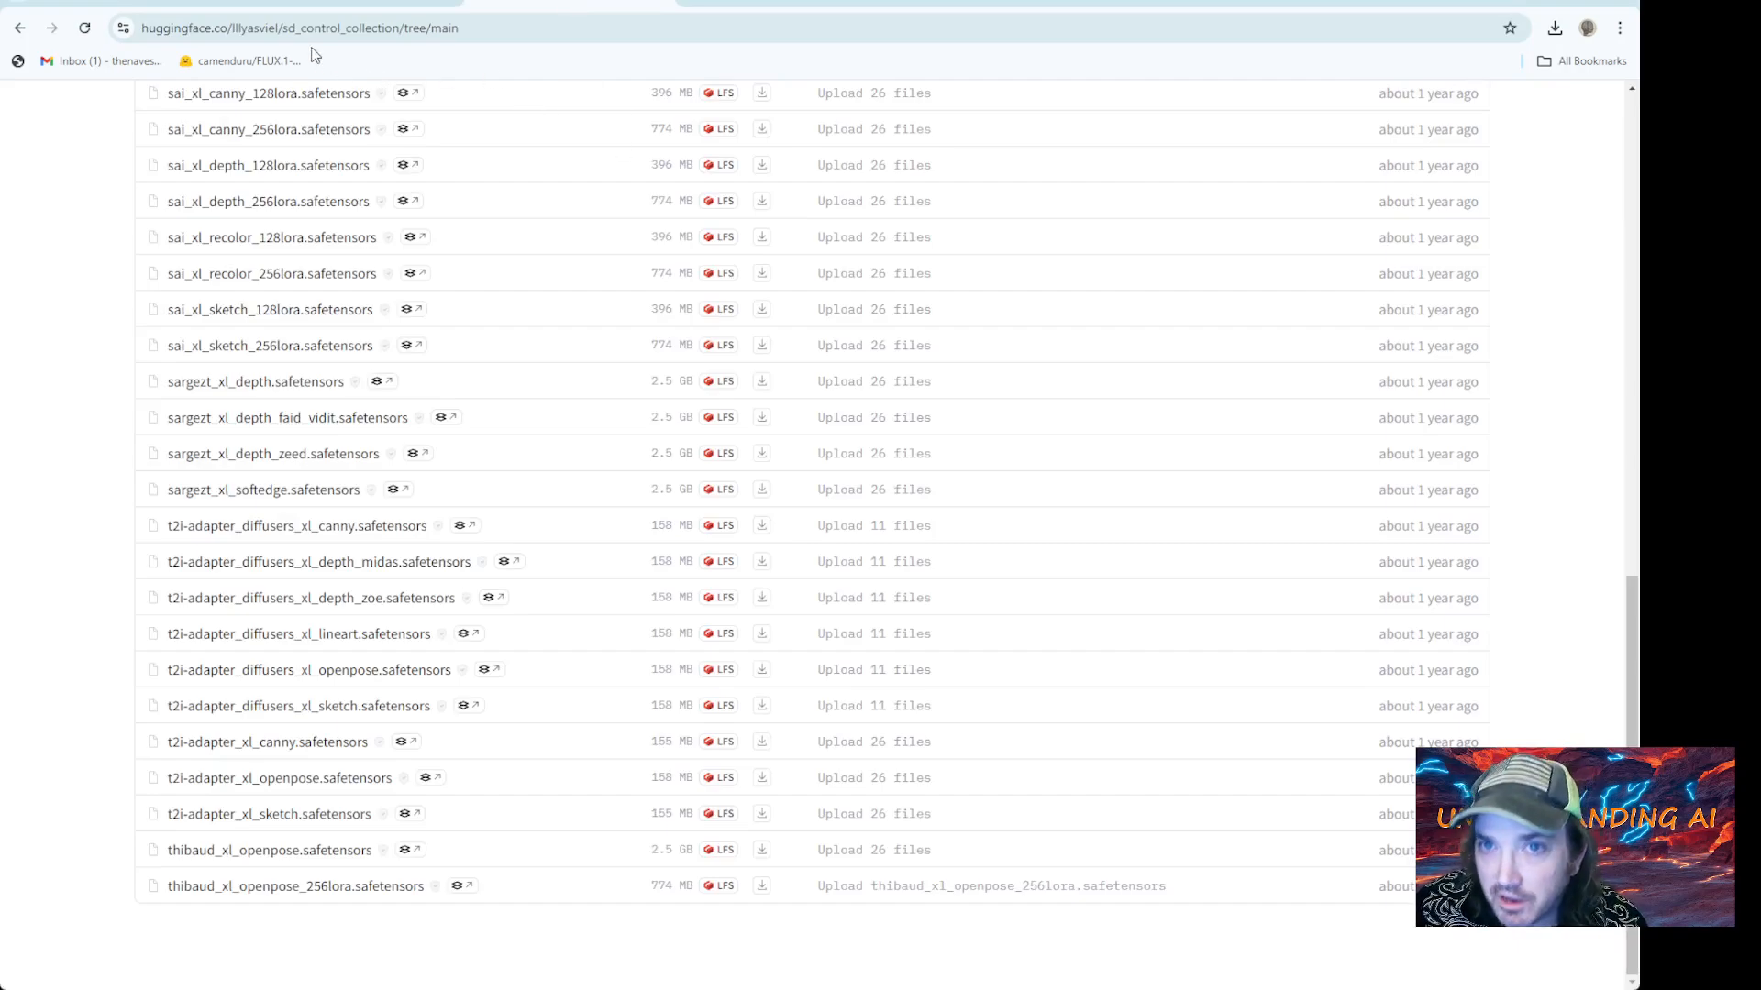
left_click(286, 4)
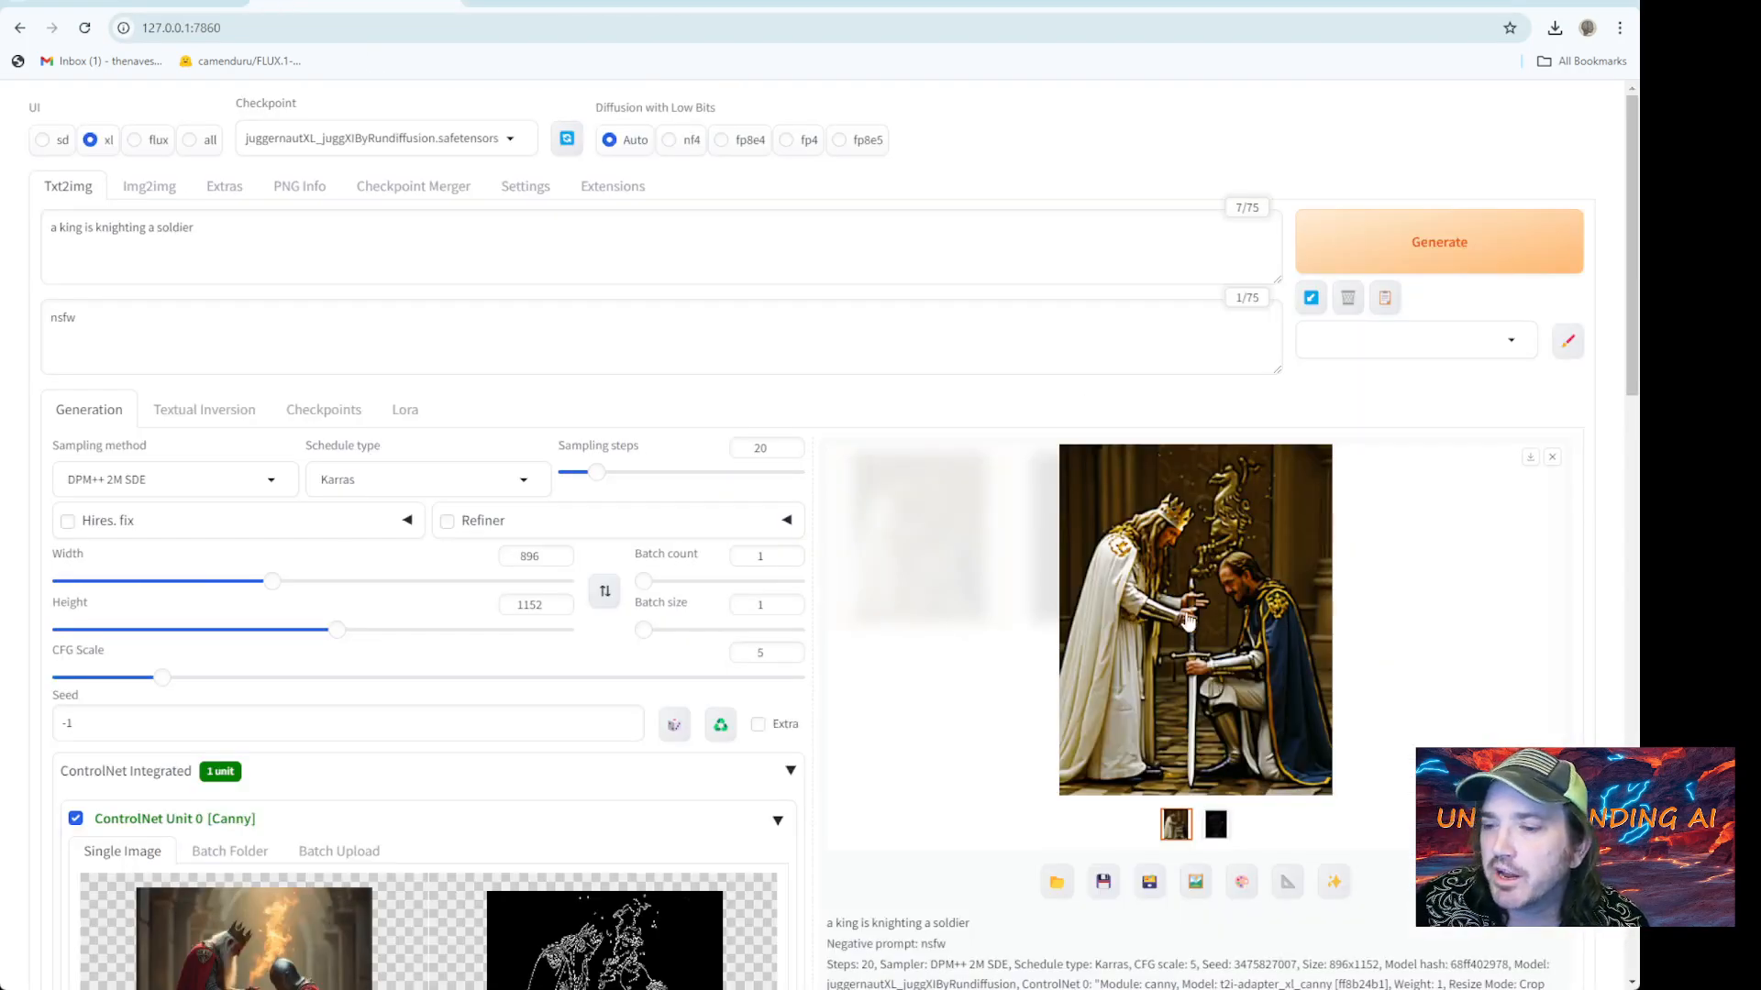
scroll(1188, 622, "down", 3)
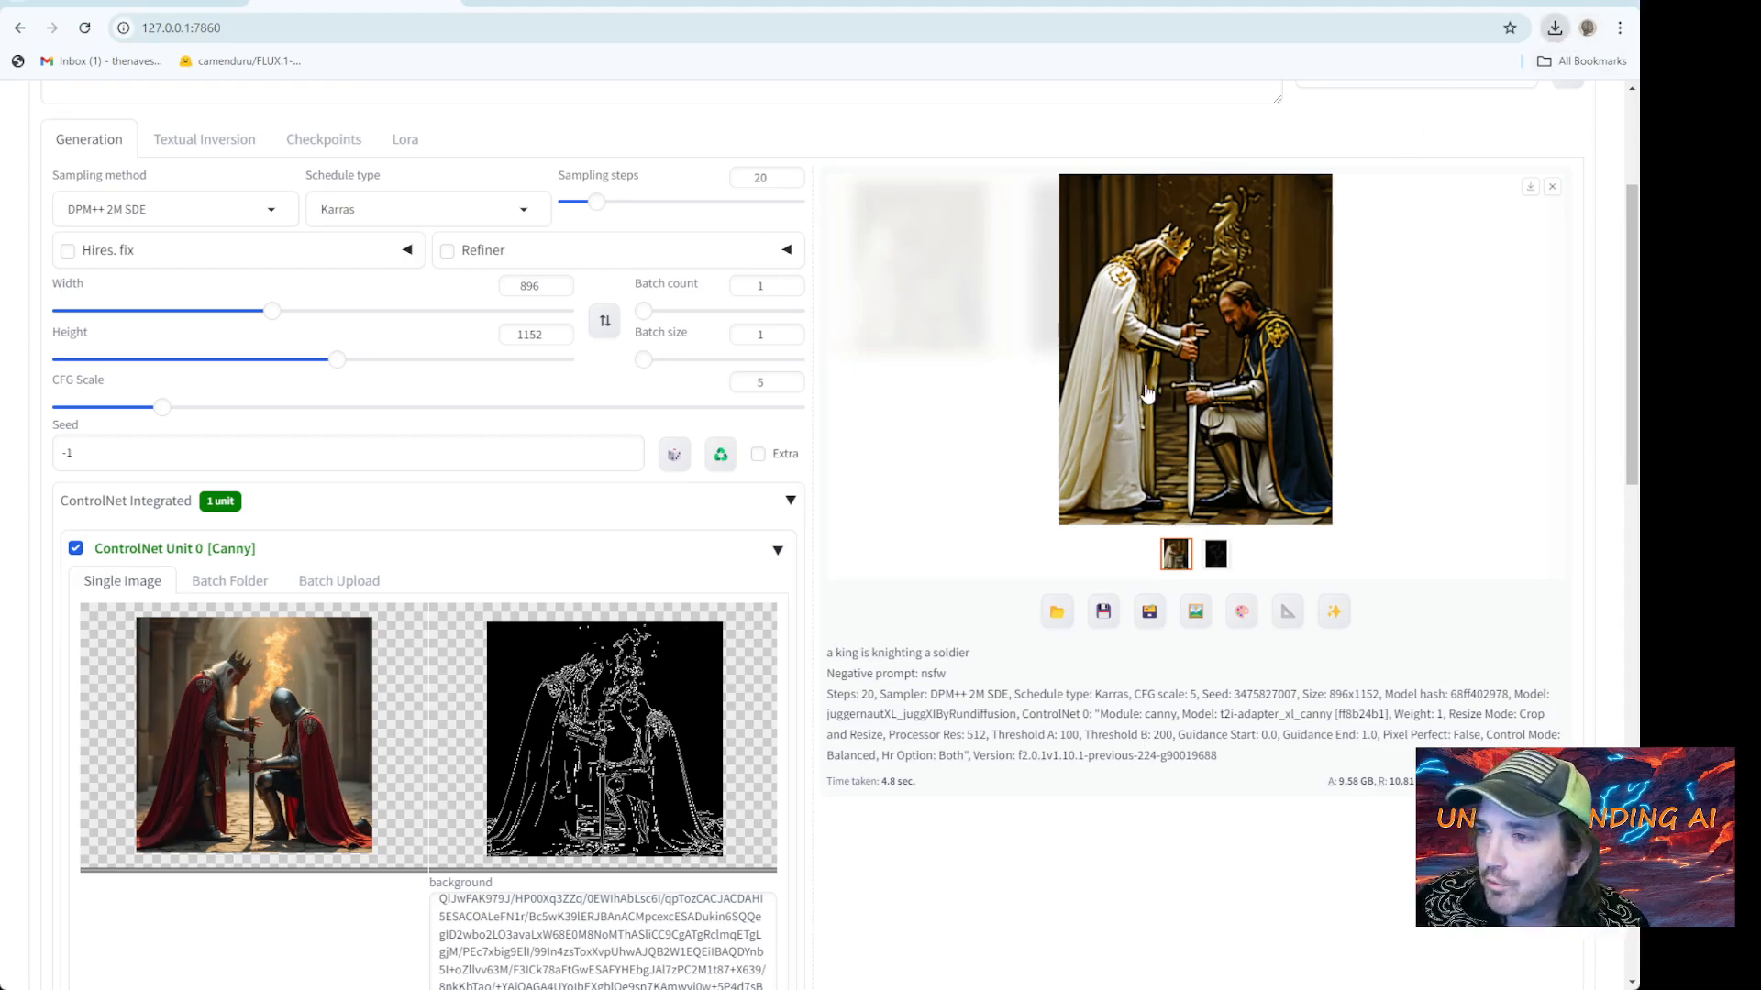
scroll(797, 714, "down", 4)
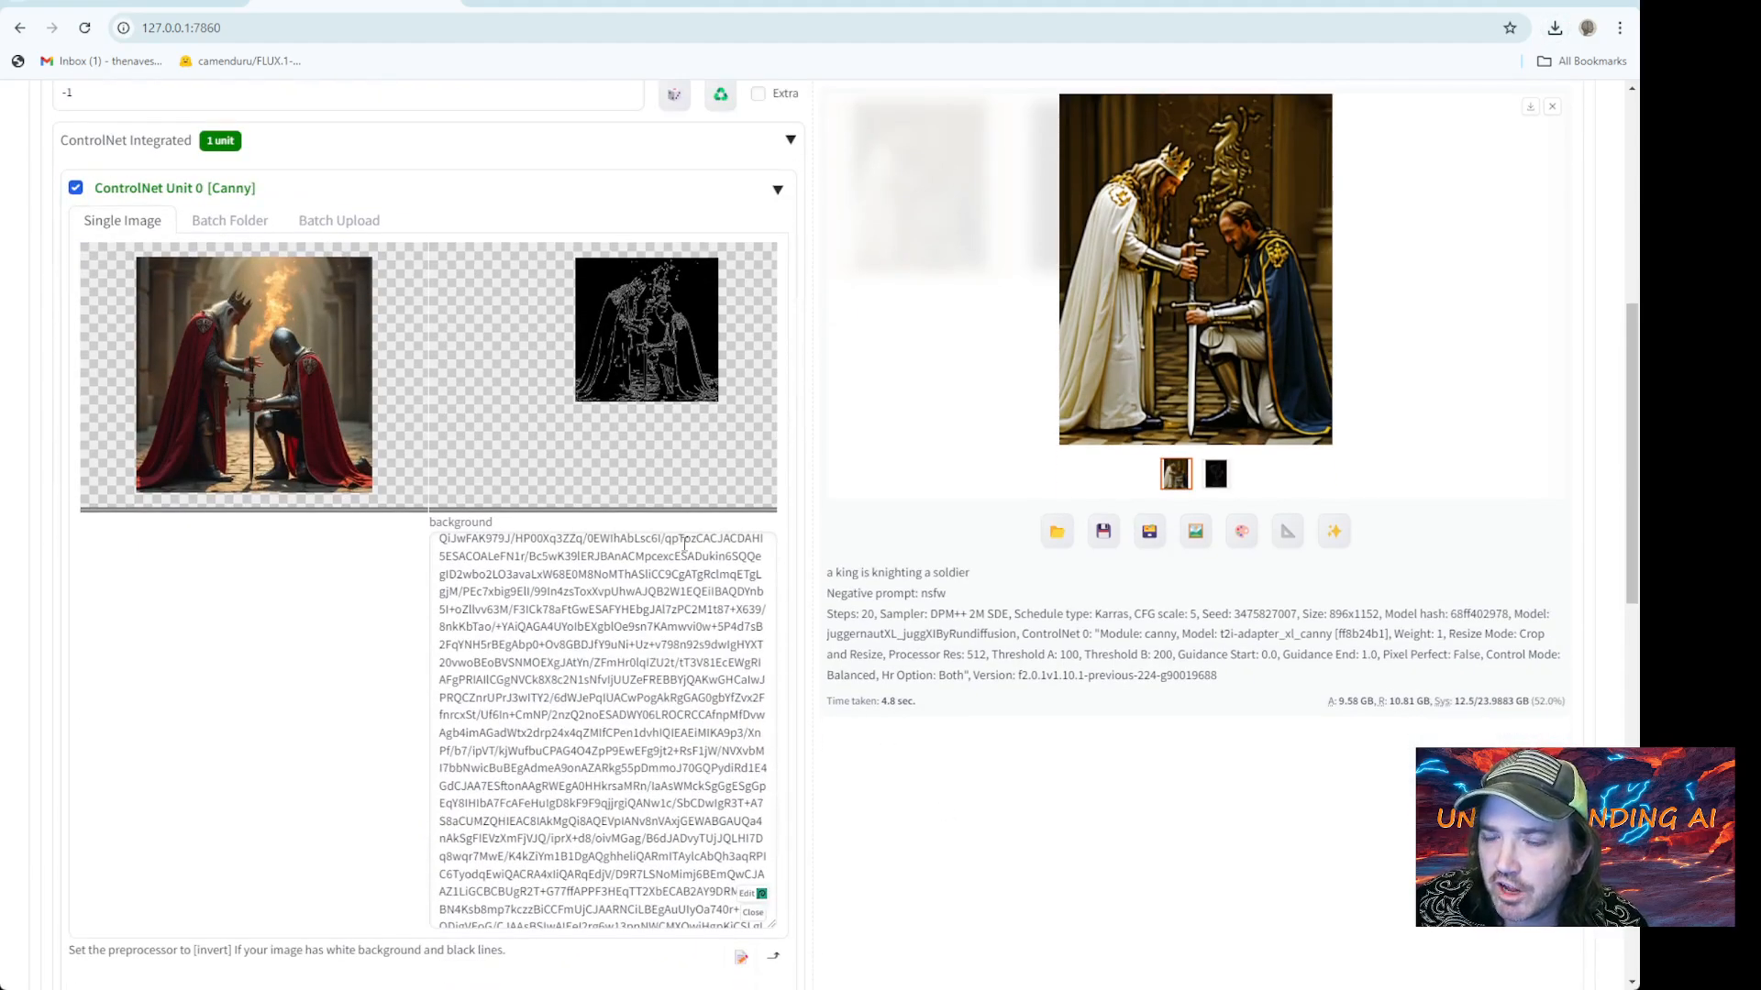
scroll(325, 796, "down", 5)
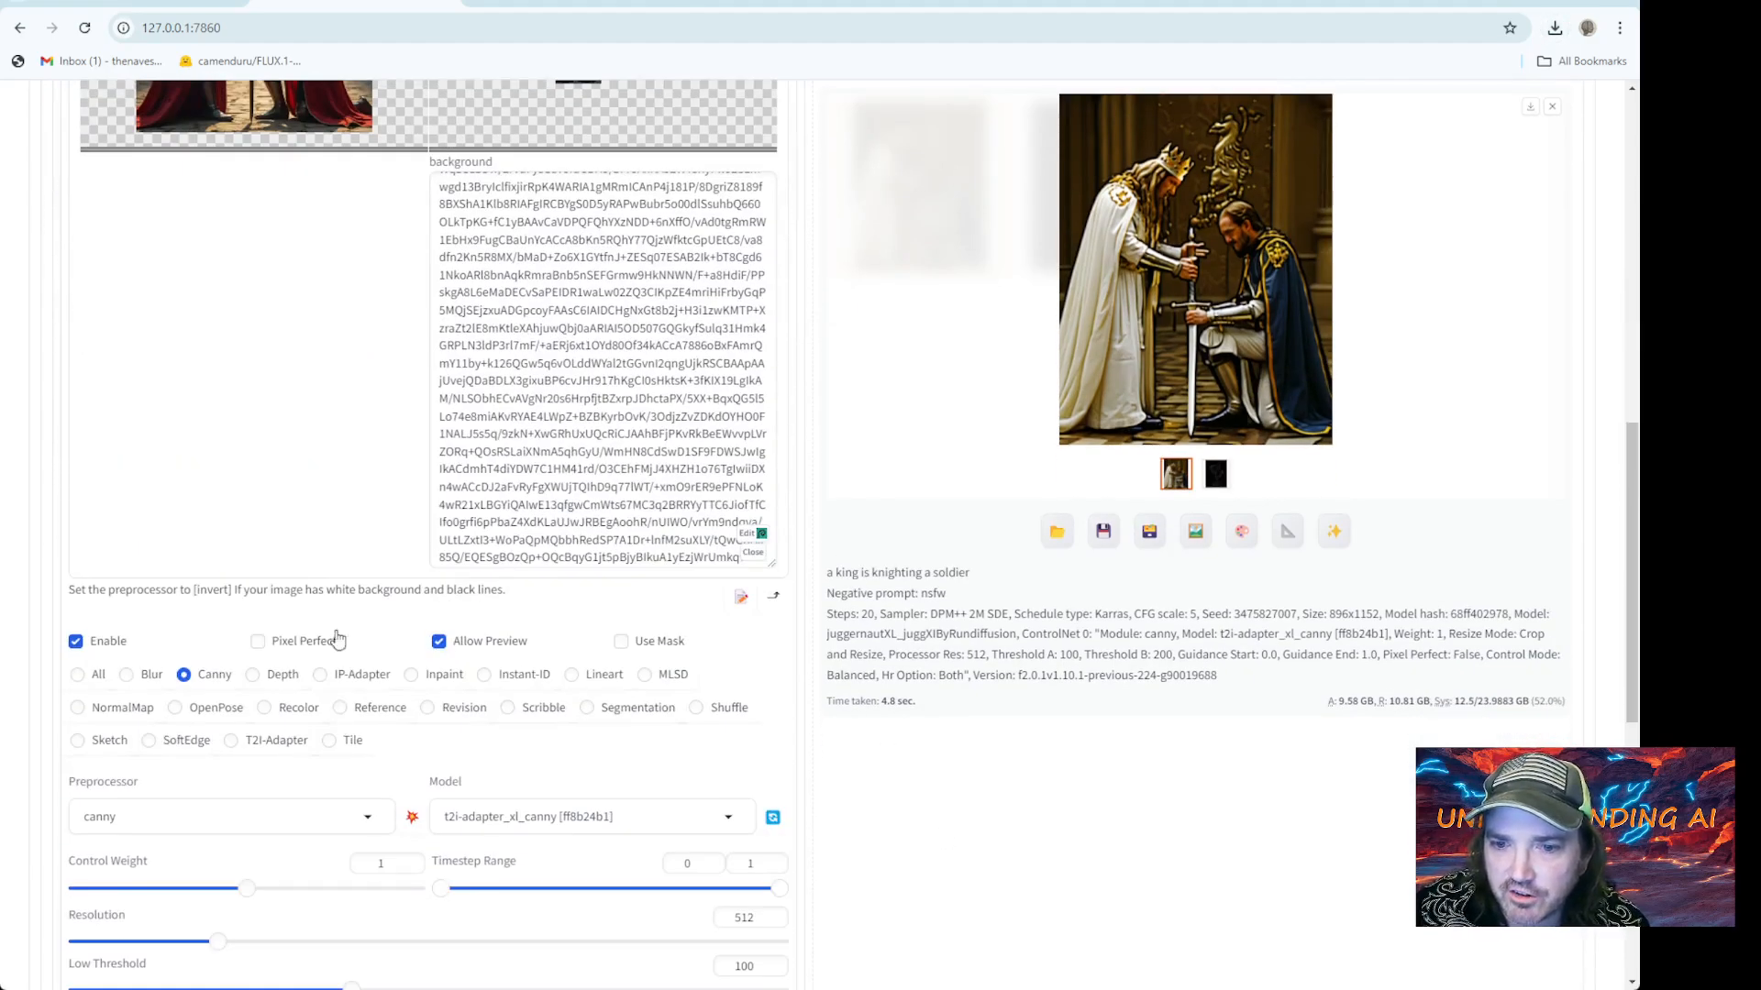
left_click(178, 708)
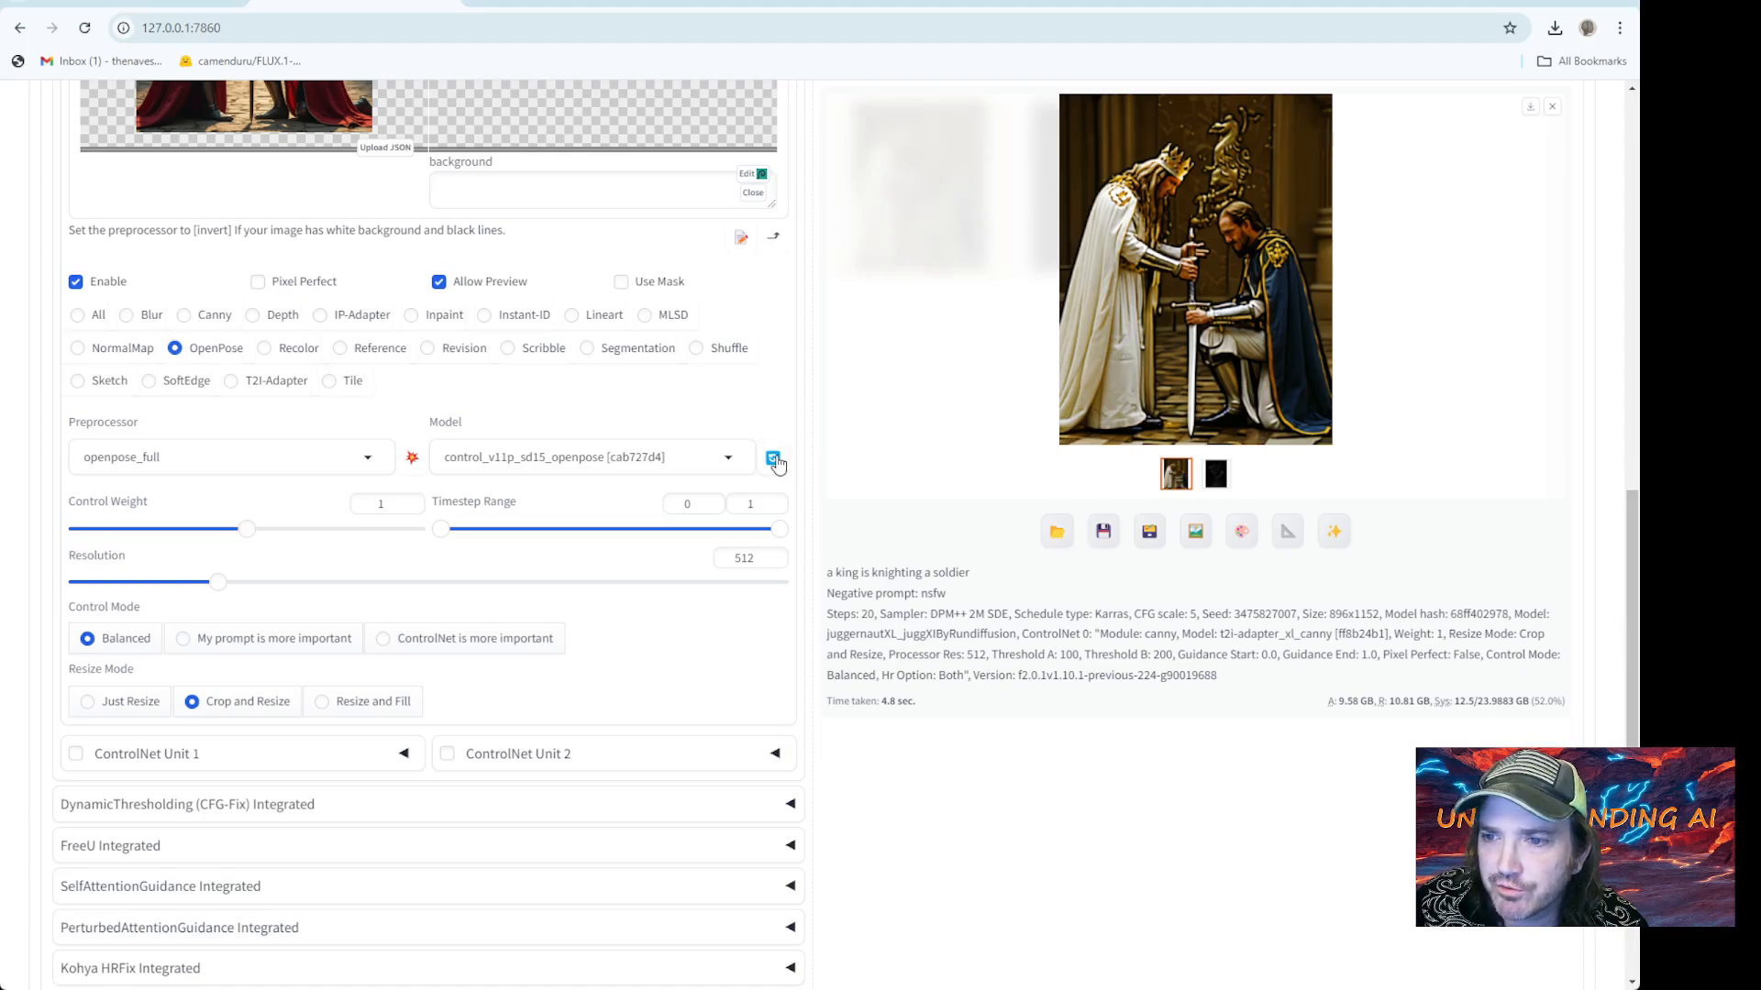
left_click(729, 459)
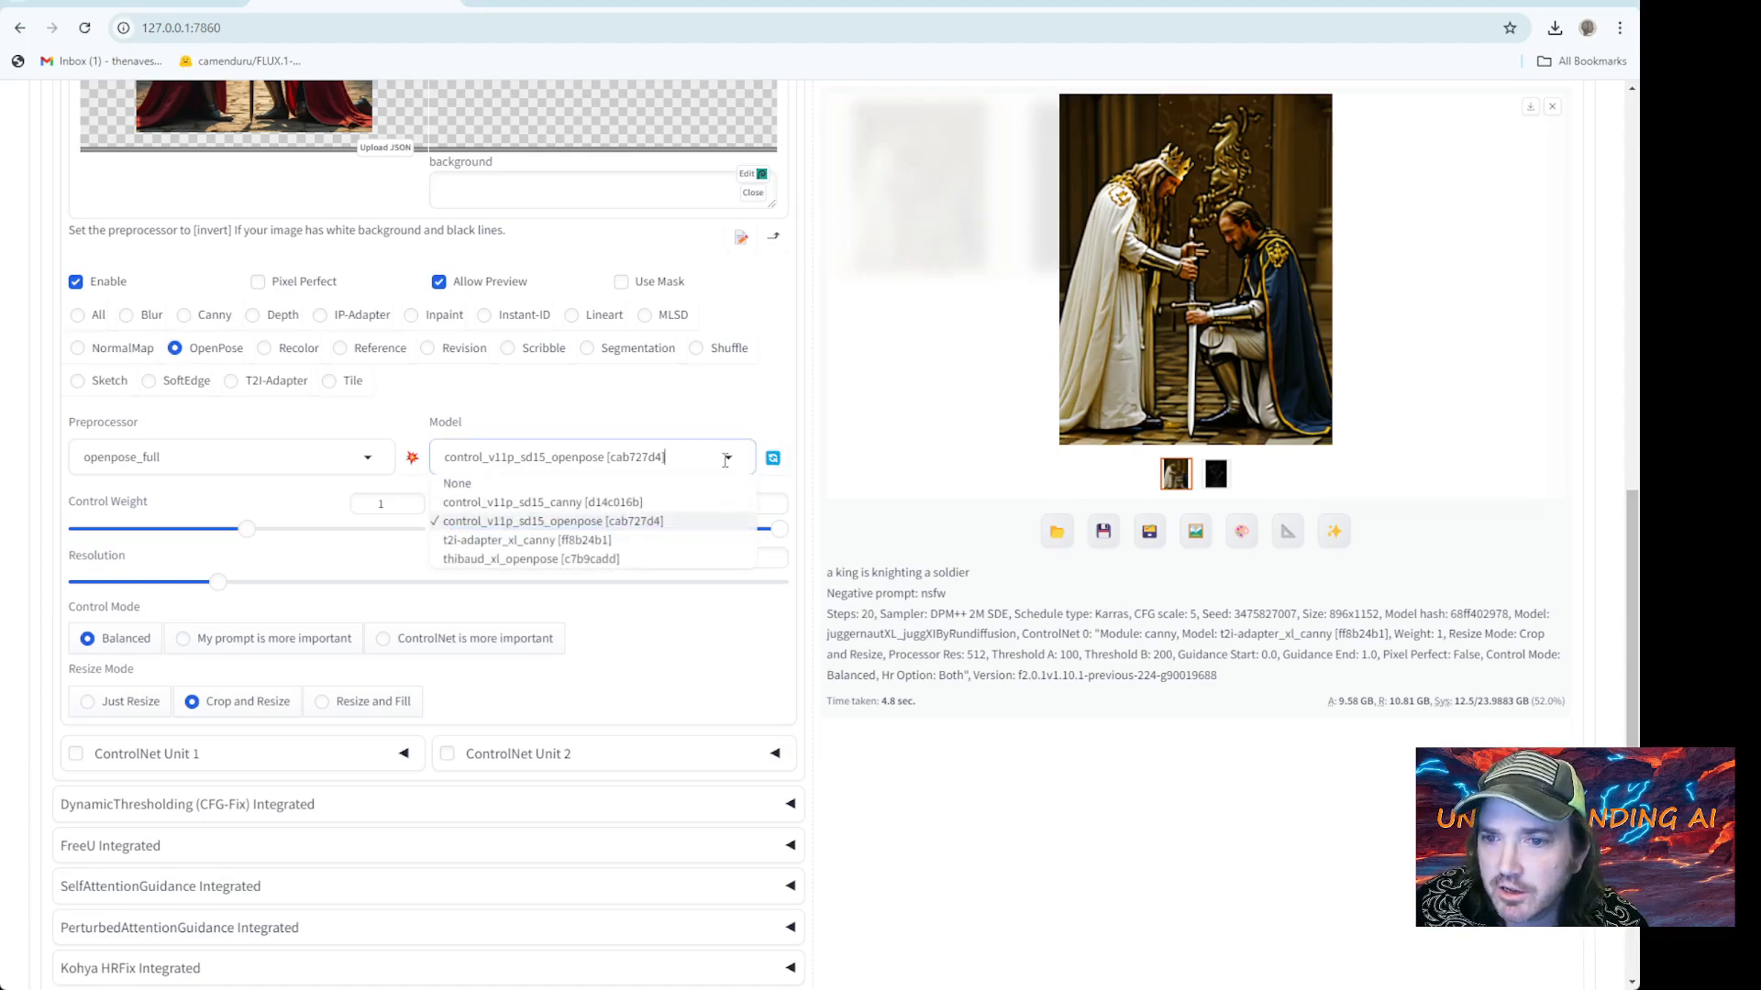
left_click(549, 561)
Run the openpose_full preprocessor on ControlNet Unit 0's knighting image to produce its pose preview
scroll(562, 564, "up", 2)
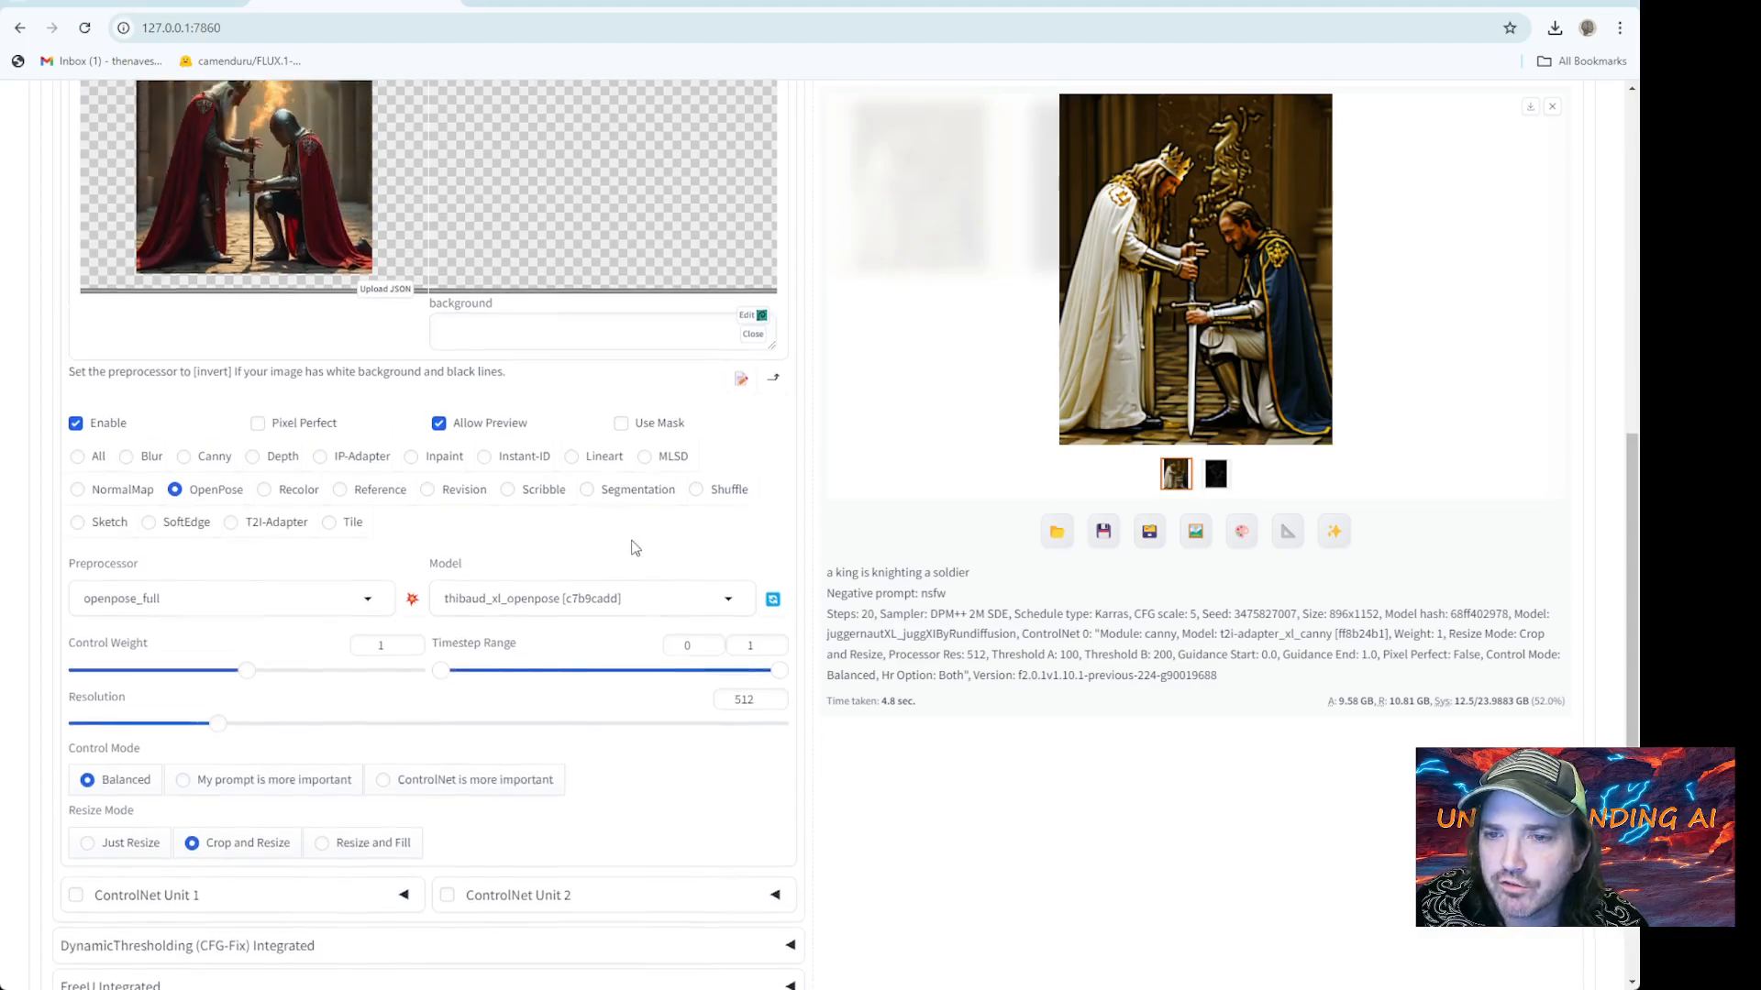
left_click(411, 638)
scroll(454, 605, "up", 4)
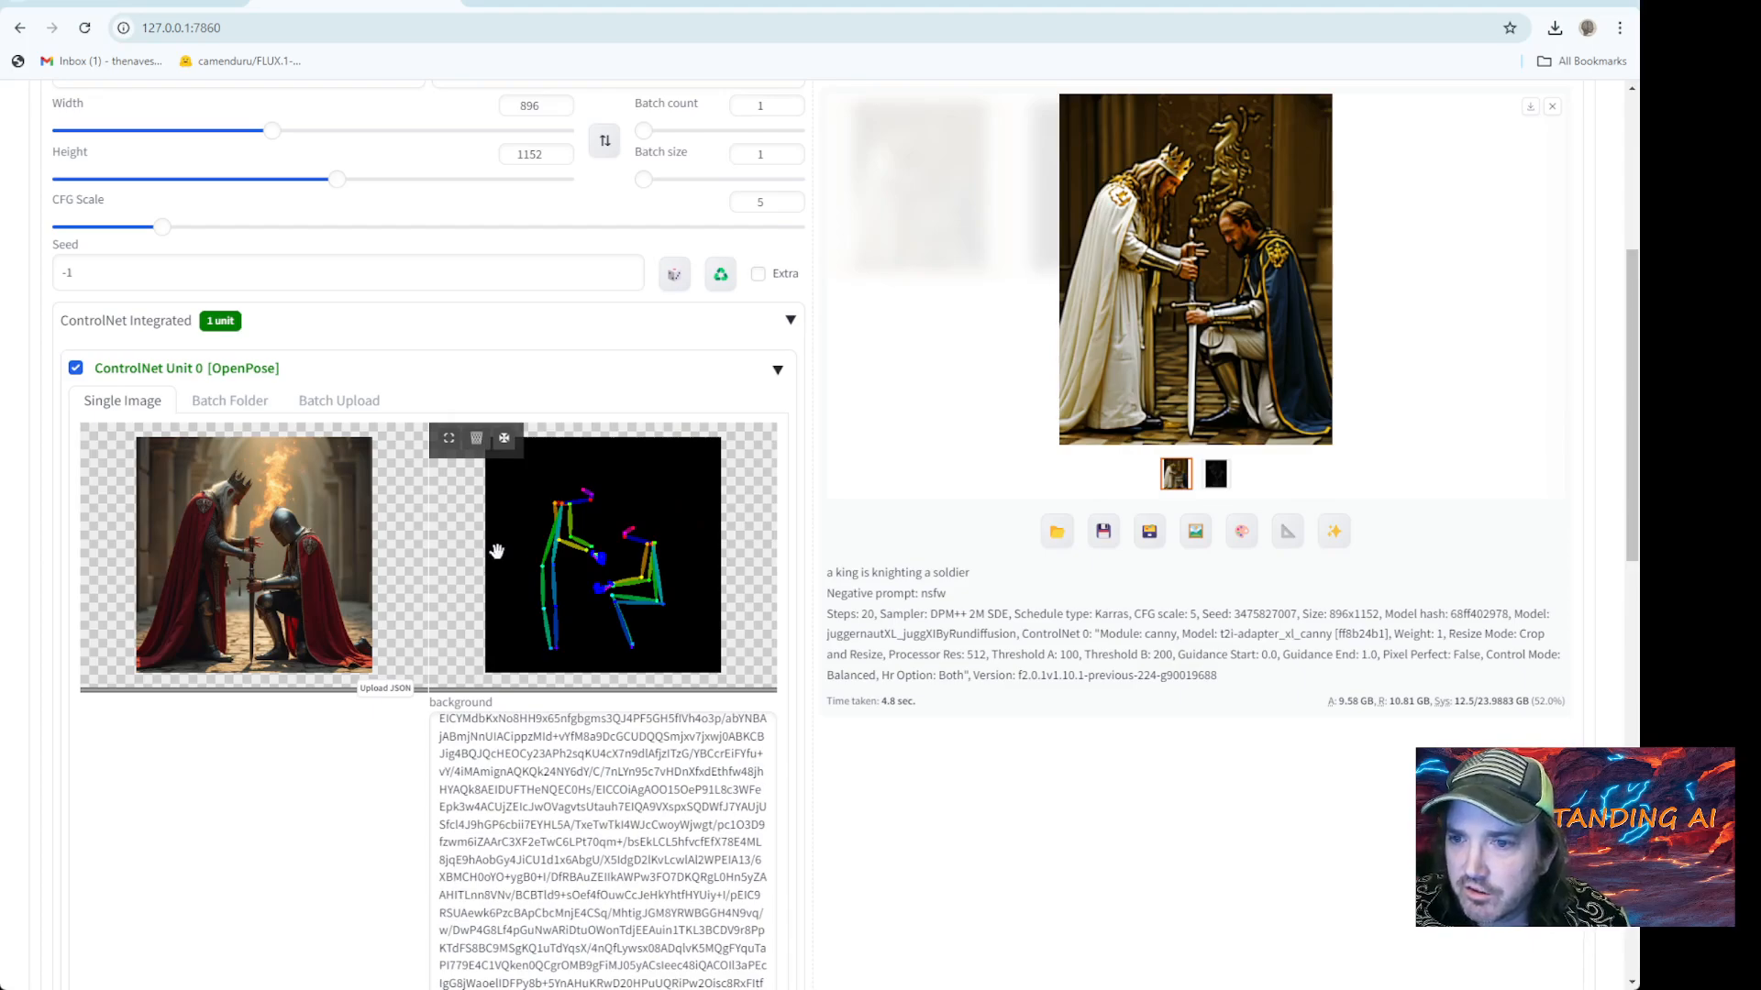
Replace the prompt with "a man is explaining something to his son", generate the image, and compare it with the pose preview
scroll(729, 590, "up", 5)
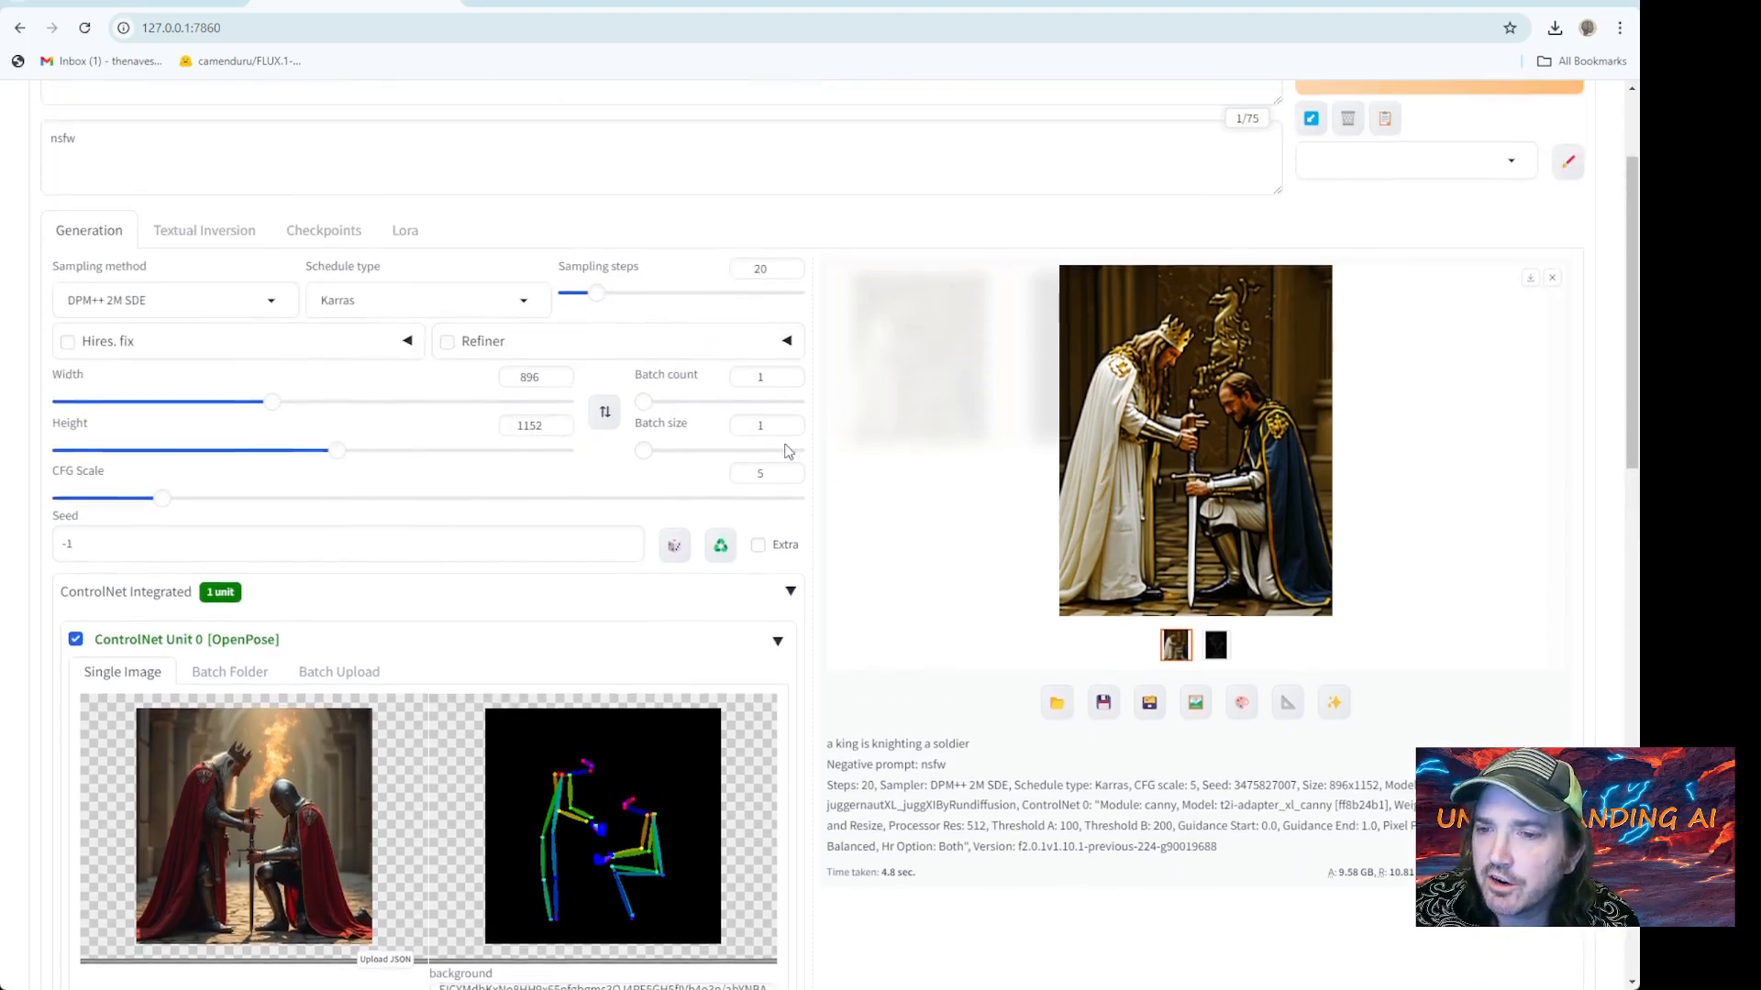
left_click_drag(259, 233, 1, 273)
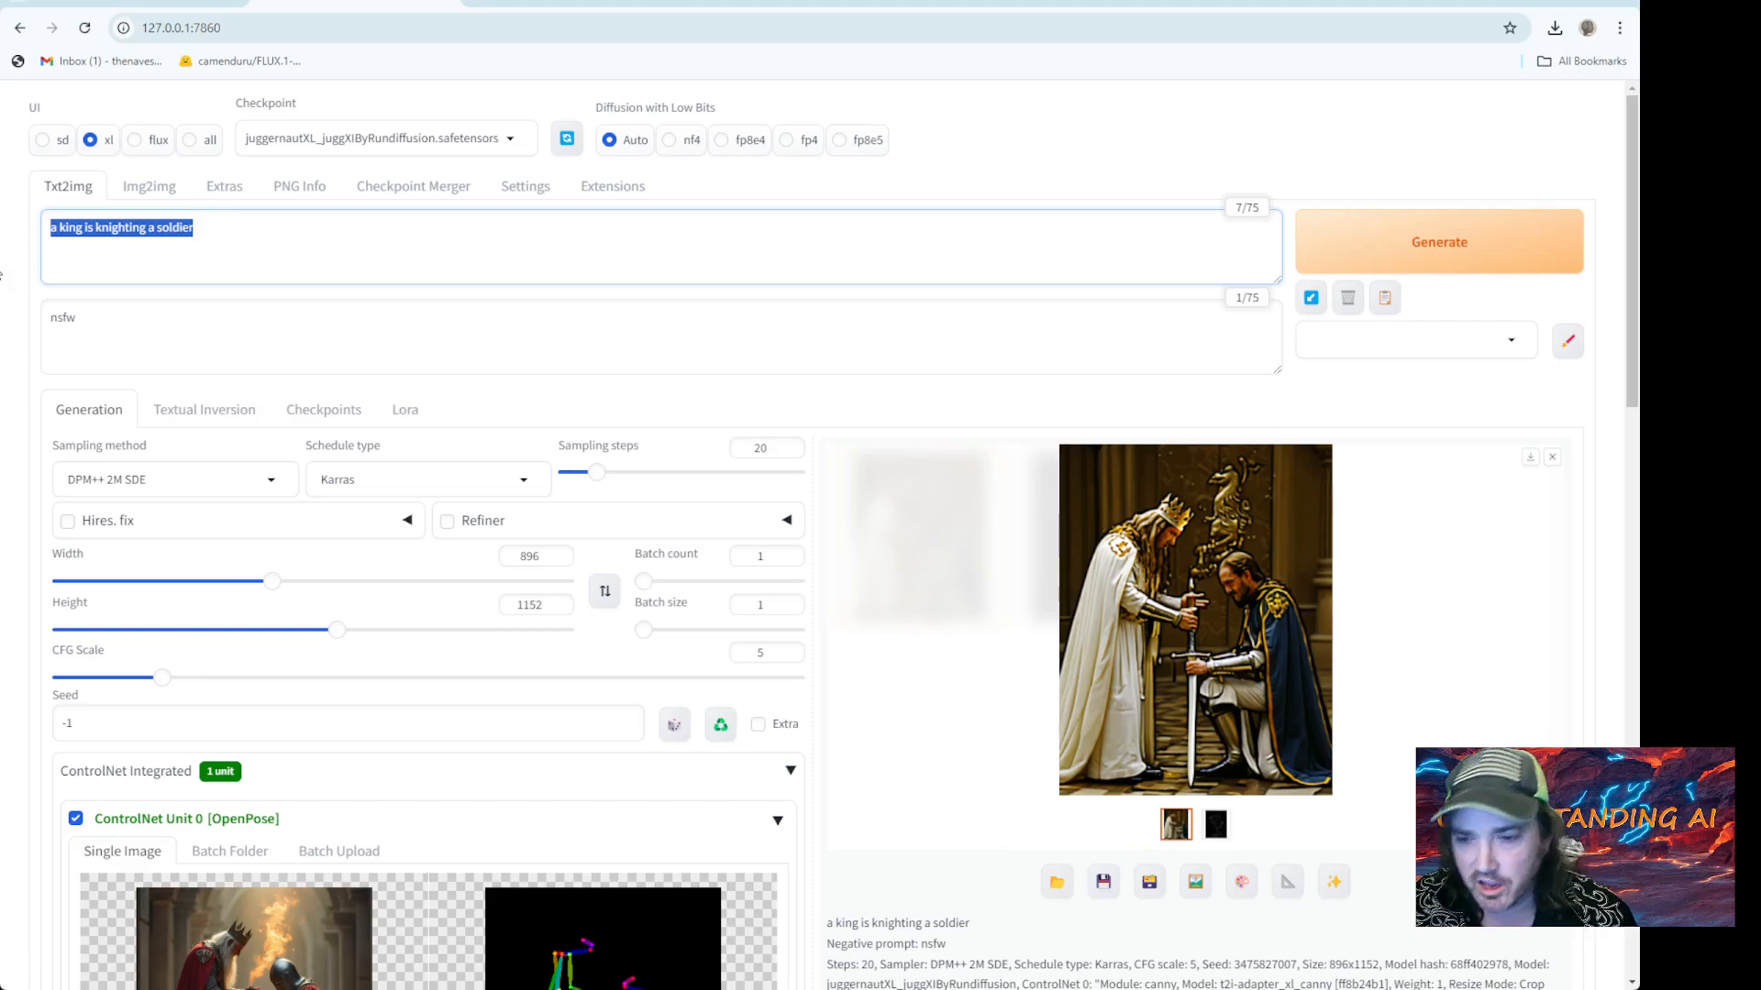
type("an is explain")
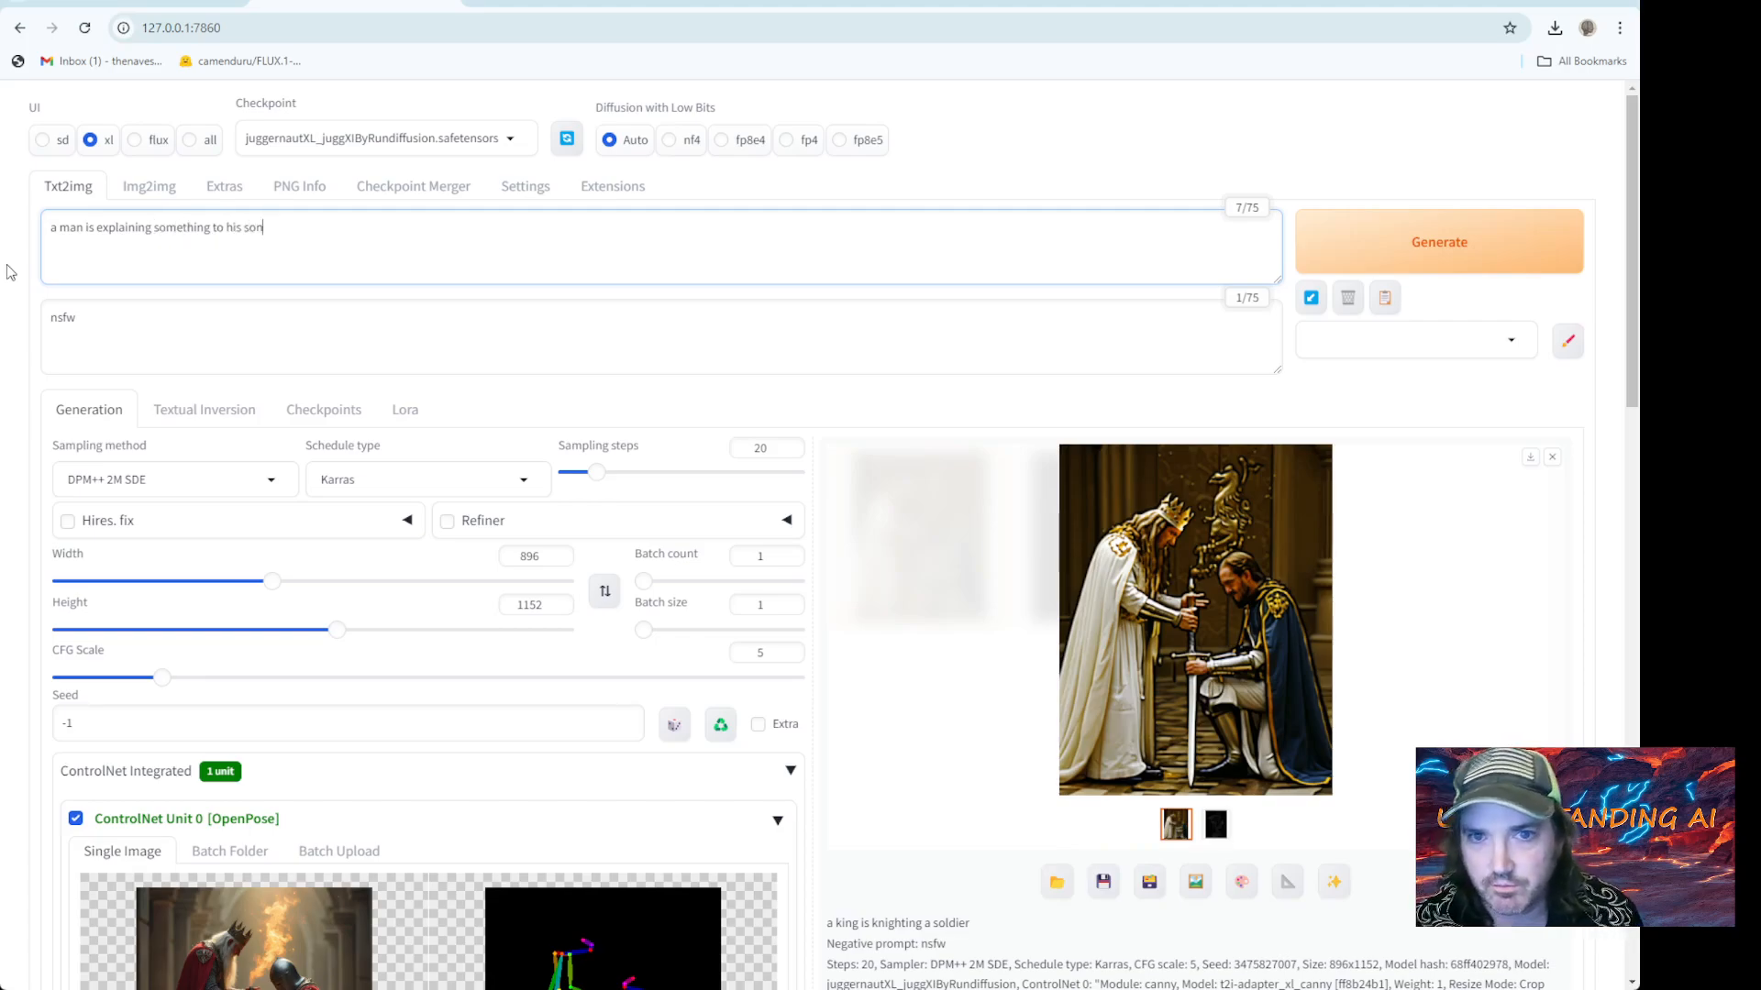
left_click(1361, 242)
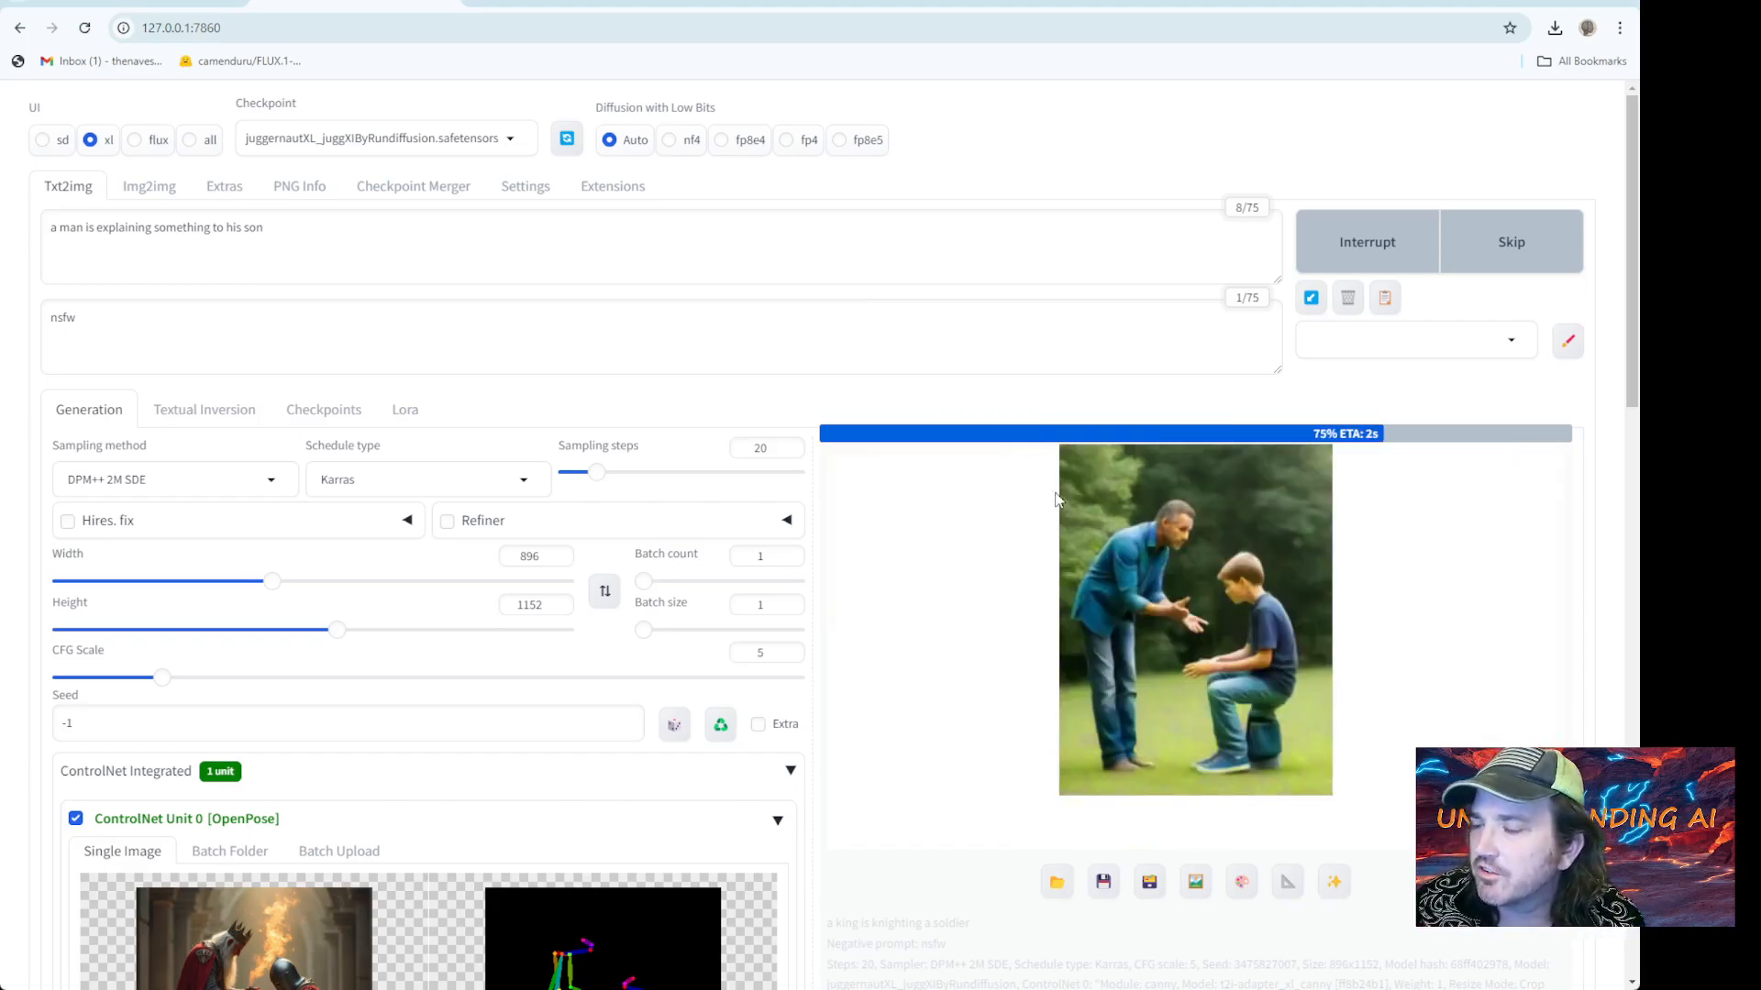
scroll(1054, 500, "down", 3)
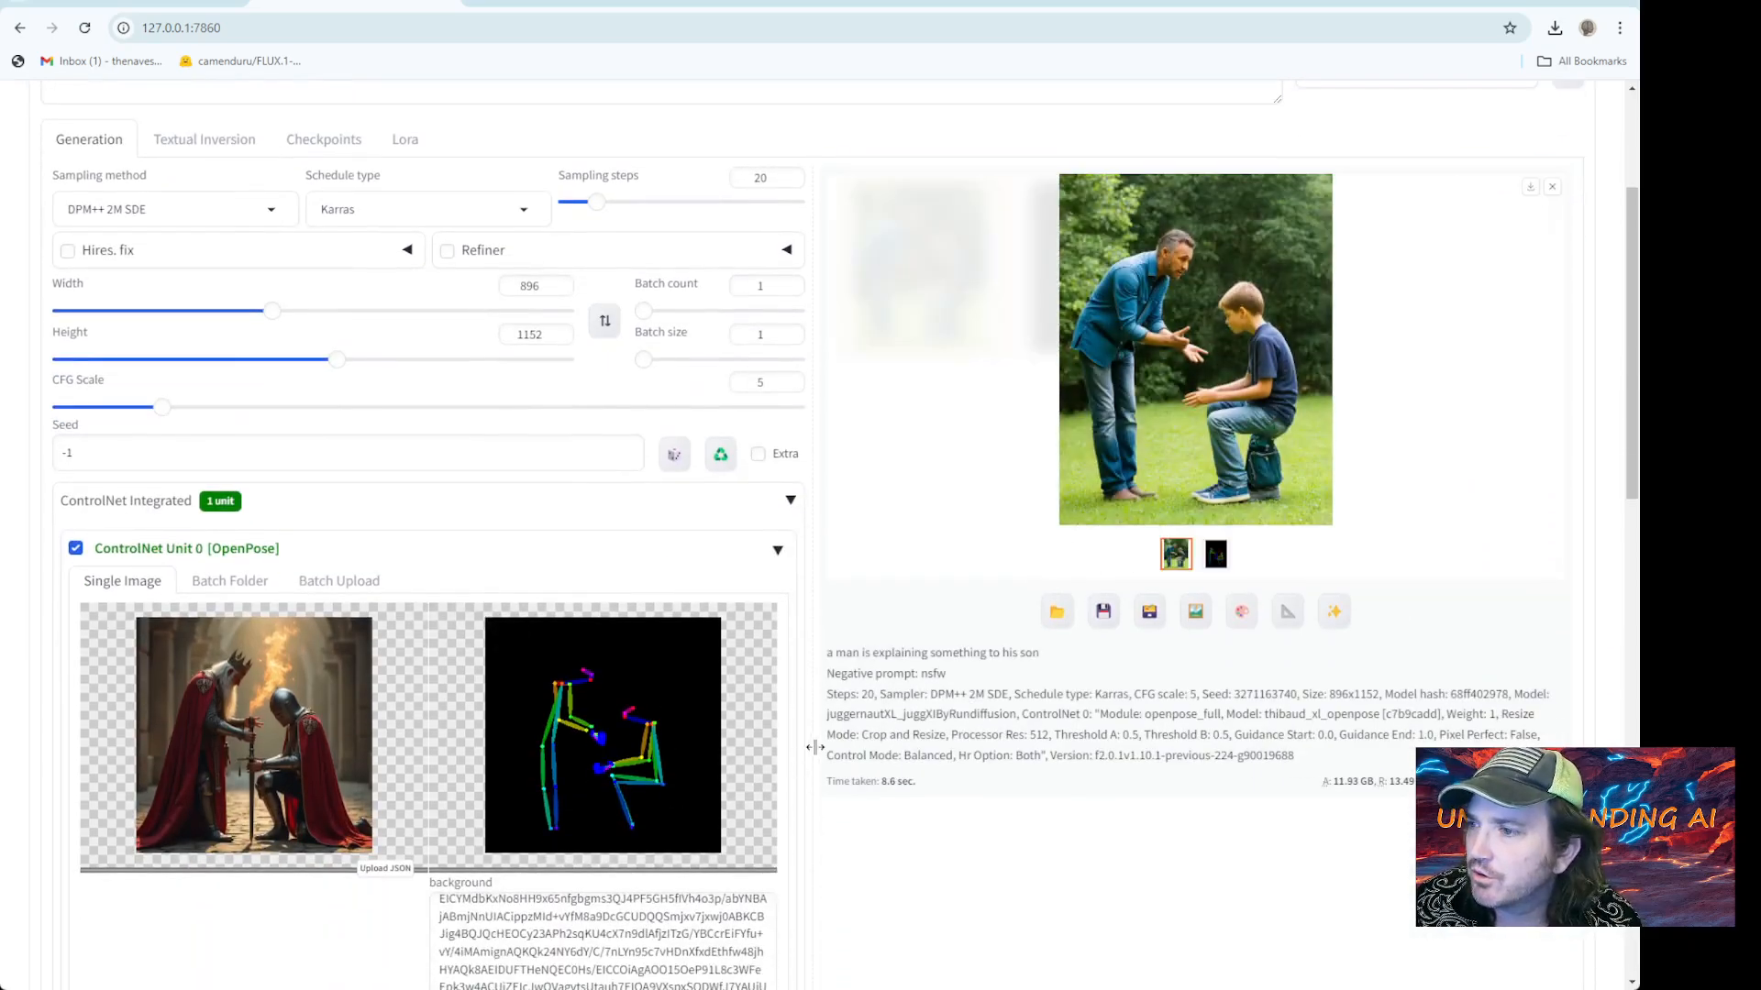
scroll(811, 743, "up", 3)
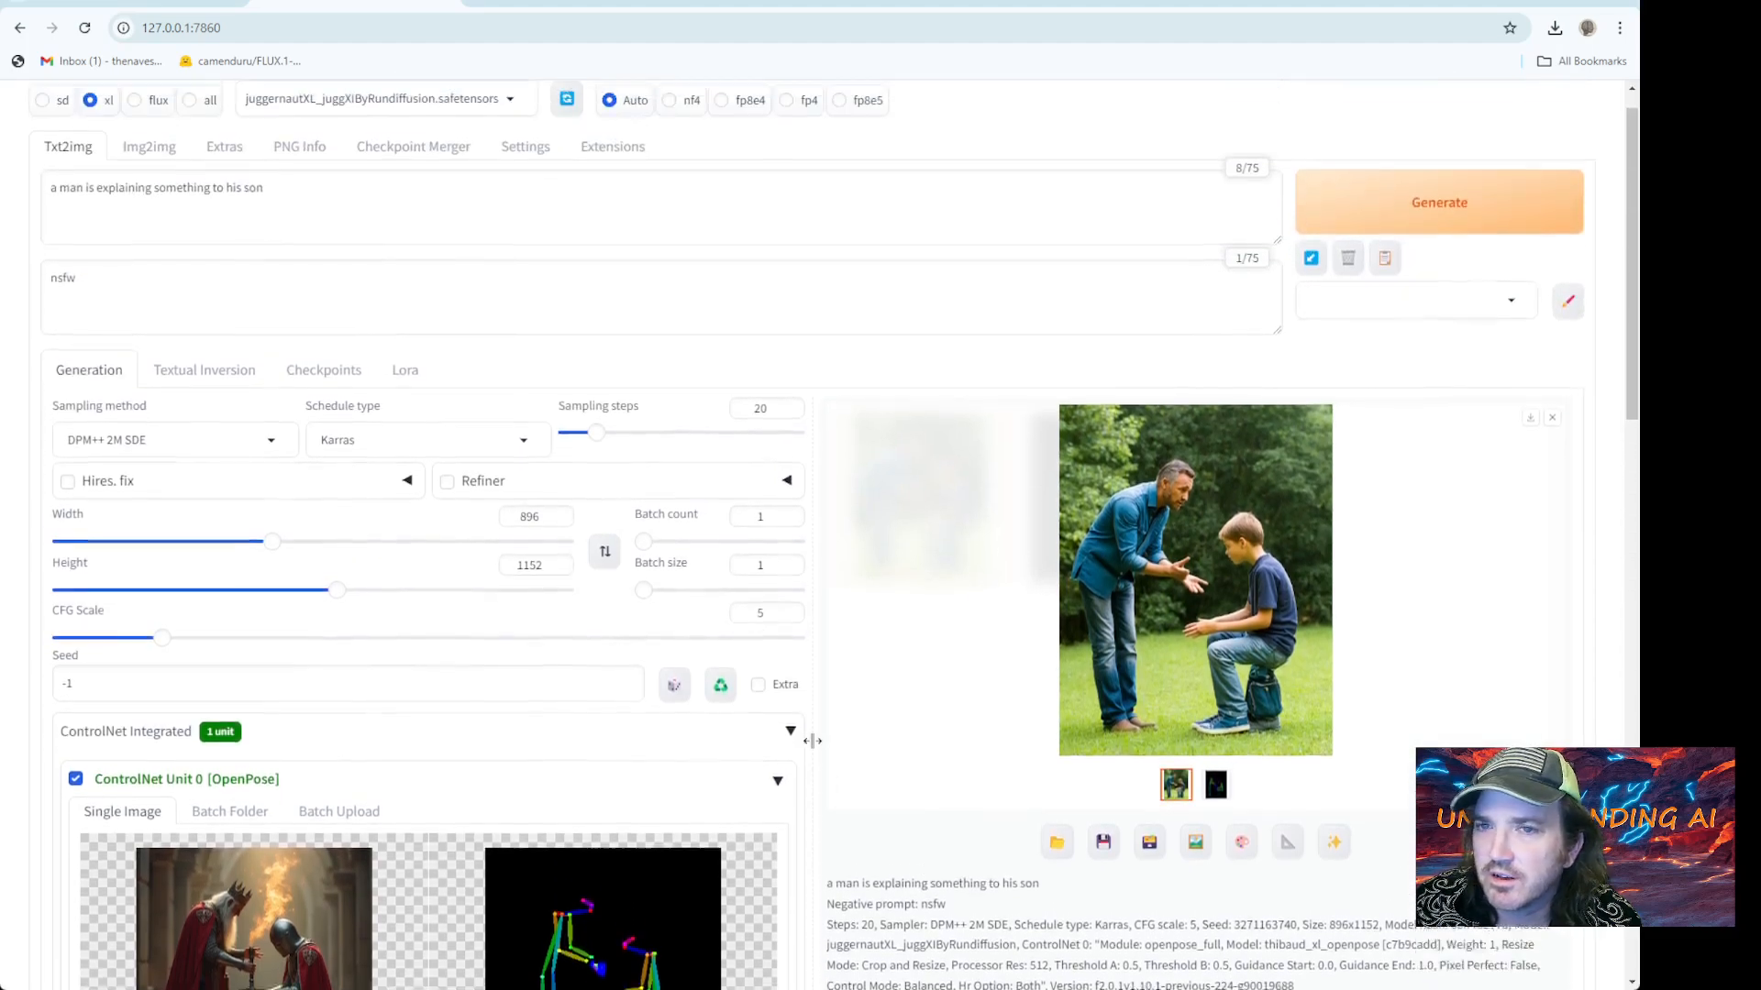
Change the checkpoint to realDream_15SD15.safetensors and try generating with the XL OpenPose model still selected
left_click(438, 139)
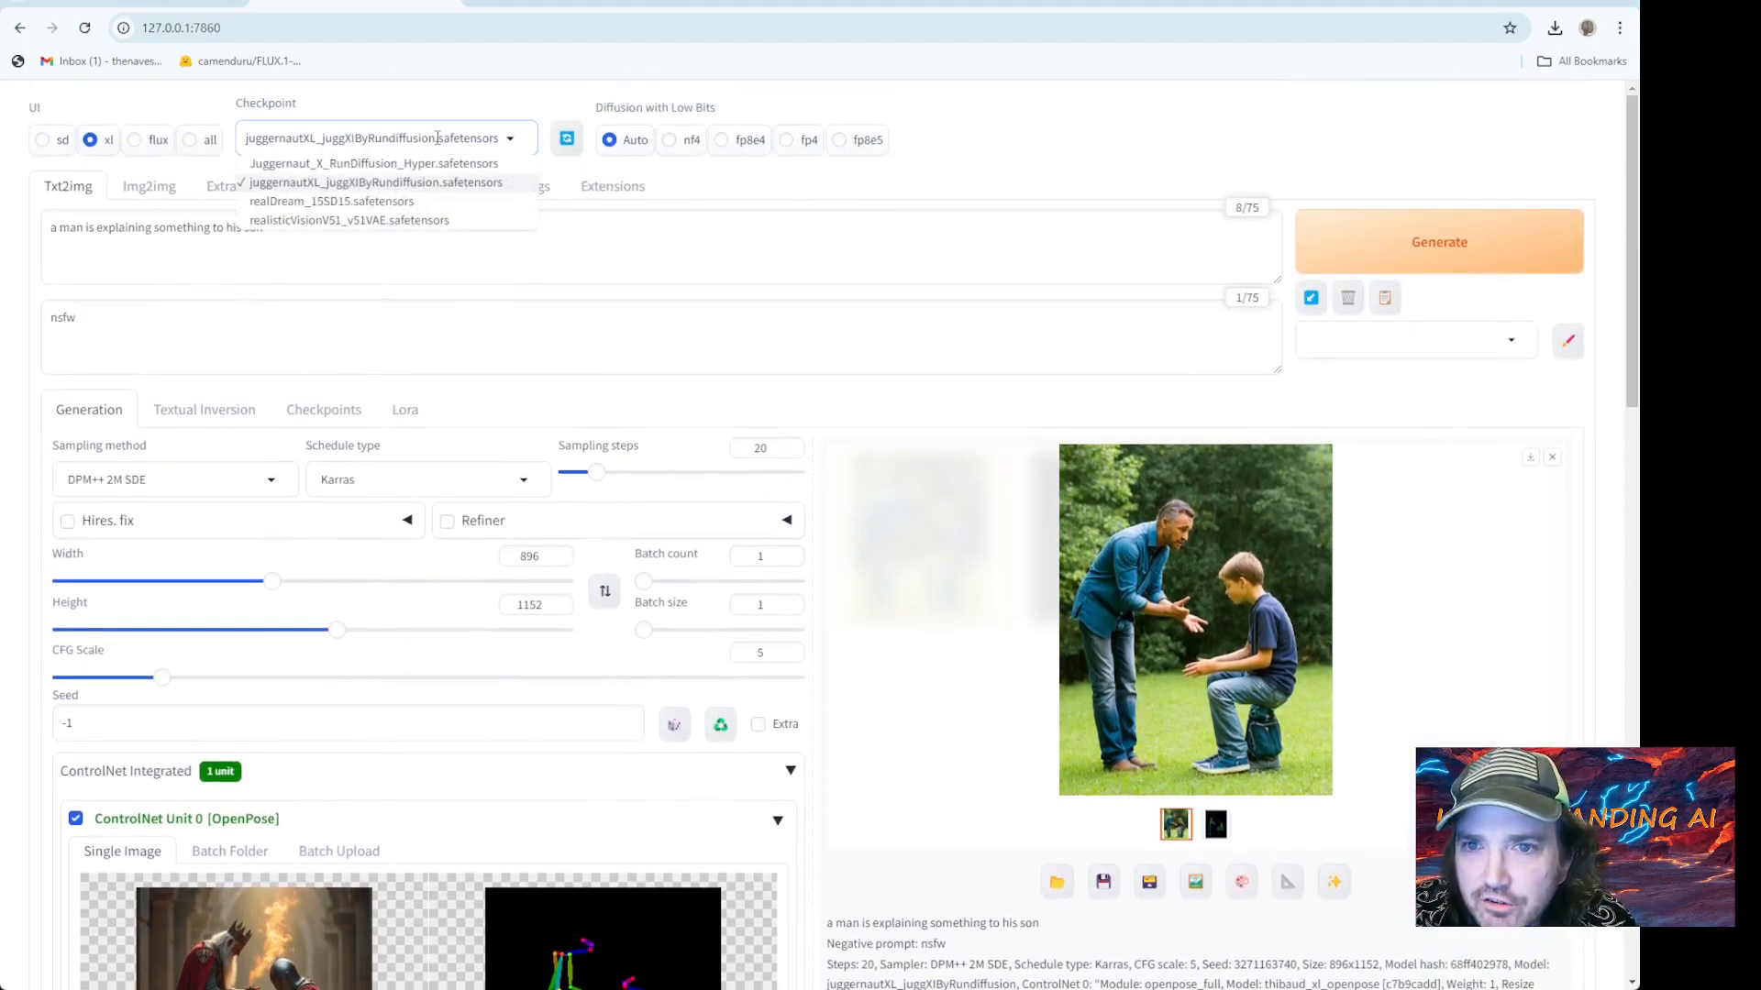
left_click(360, 202)
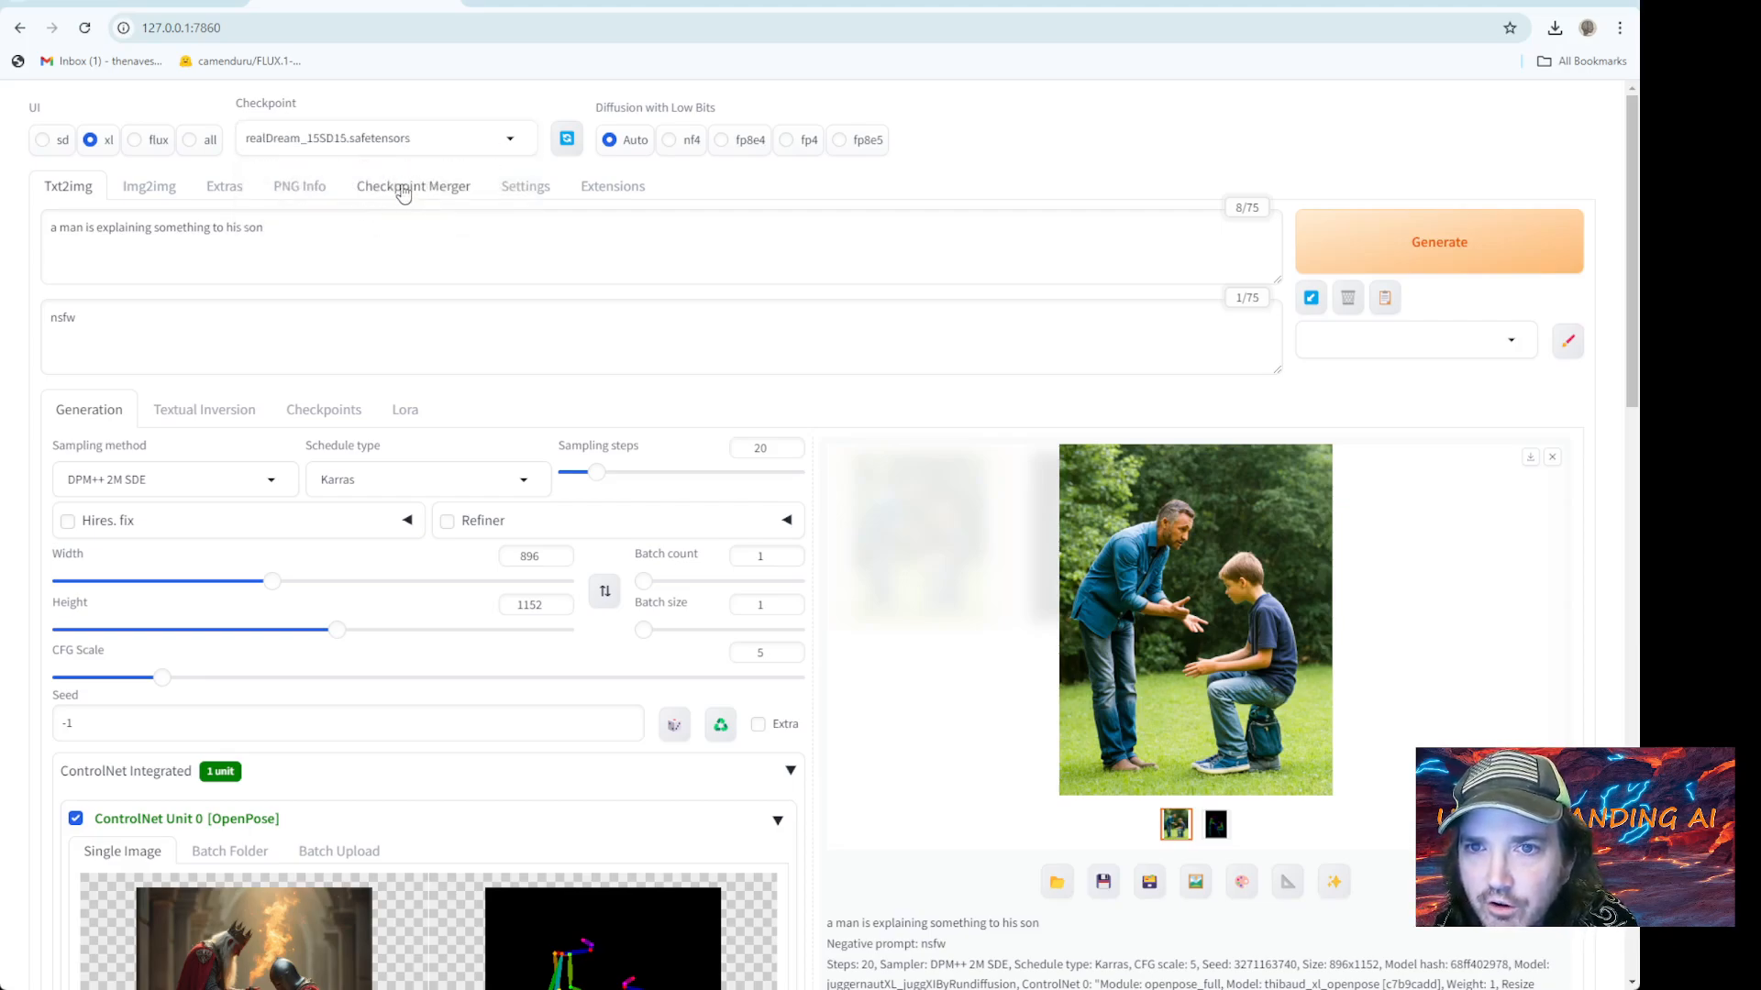
left_click(1421, 254)
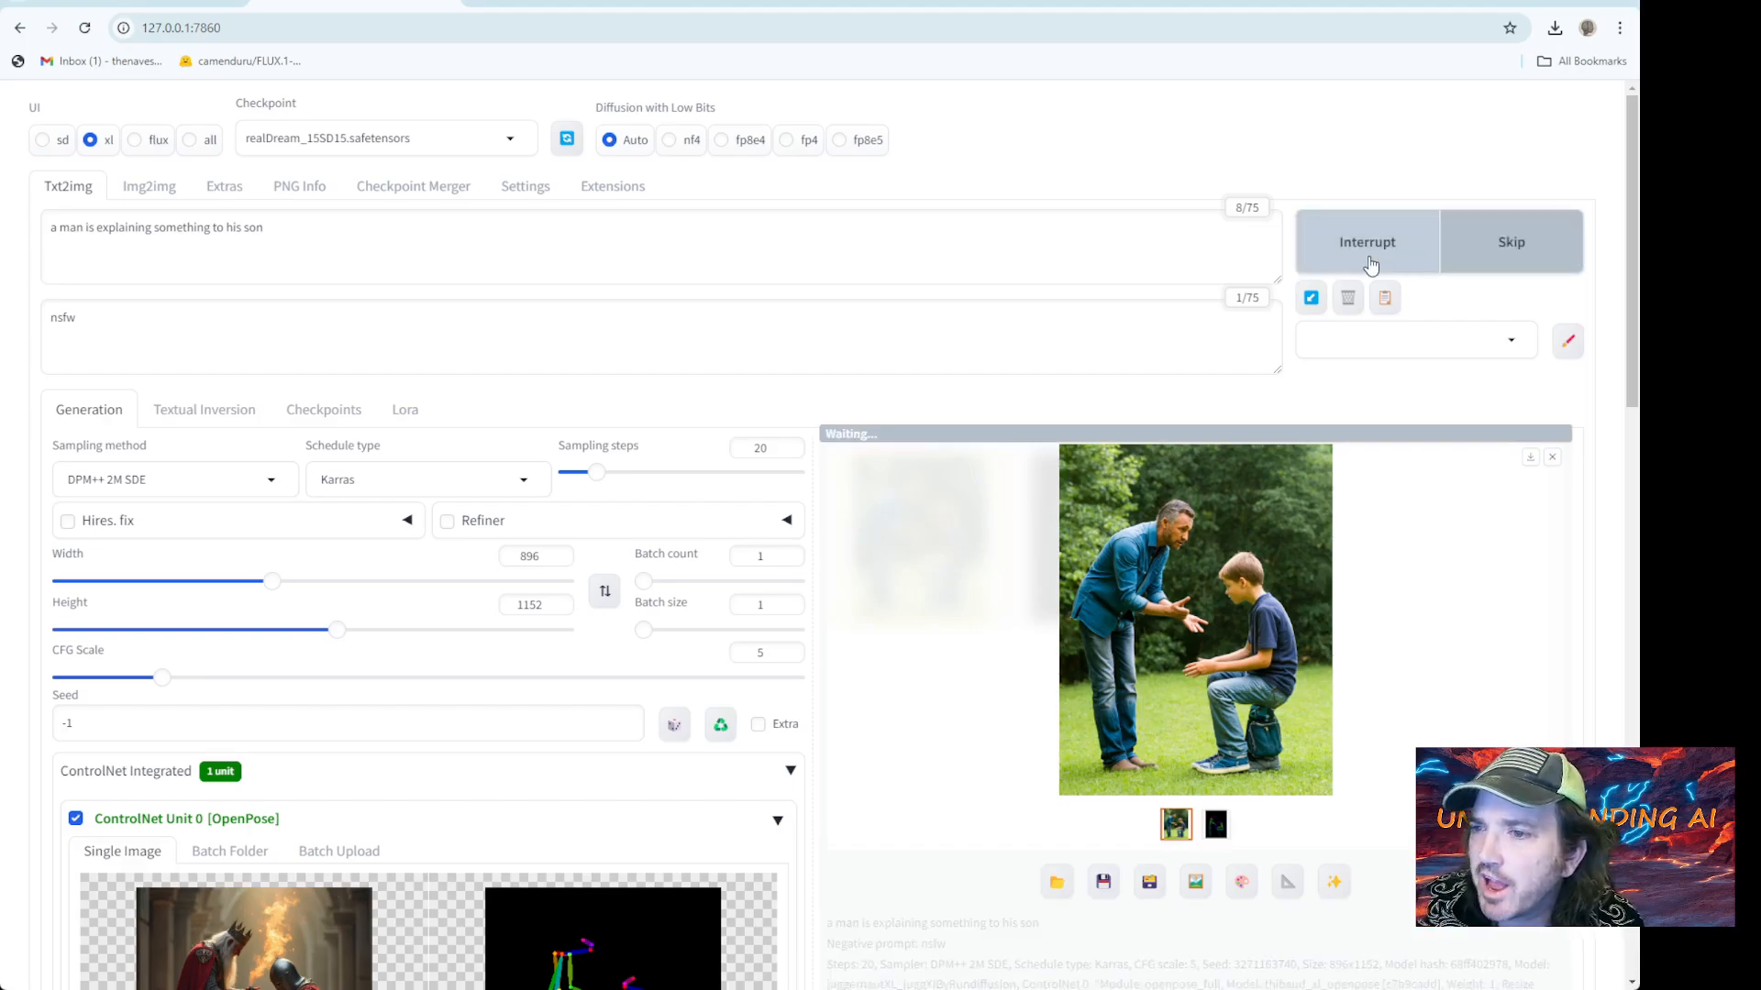
scroll(1188, 410, "down", 2)
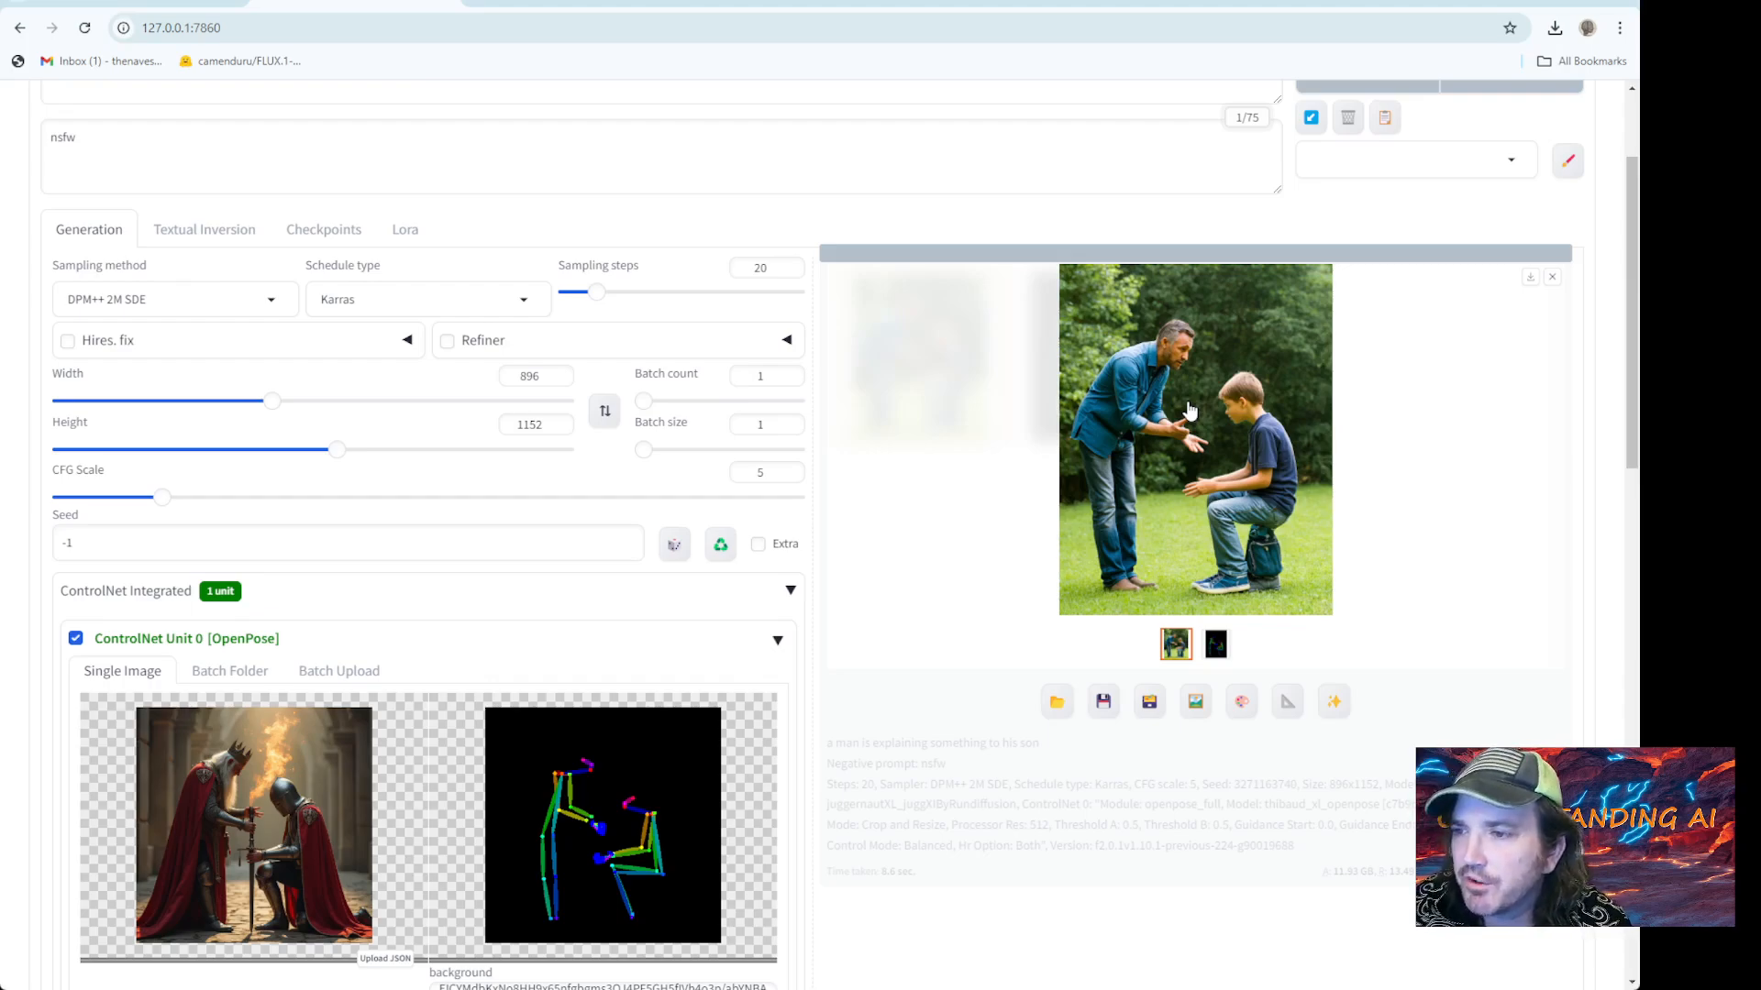
scroll(1188, 411, "up", 3)
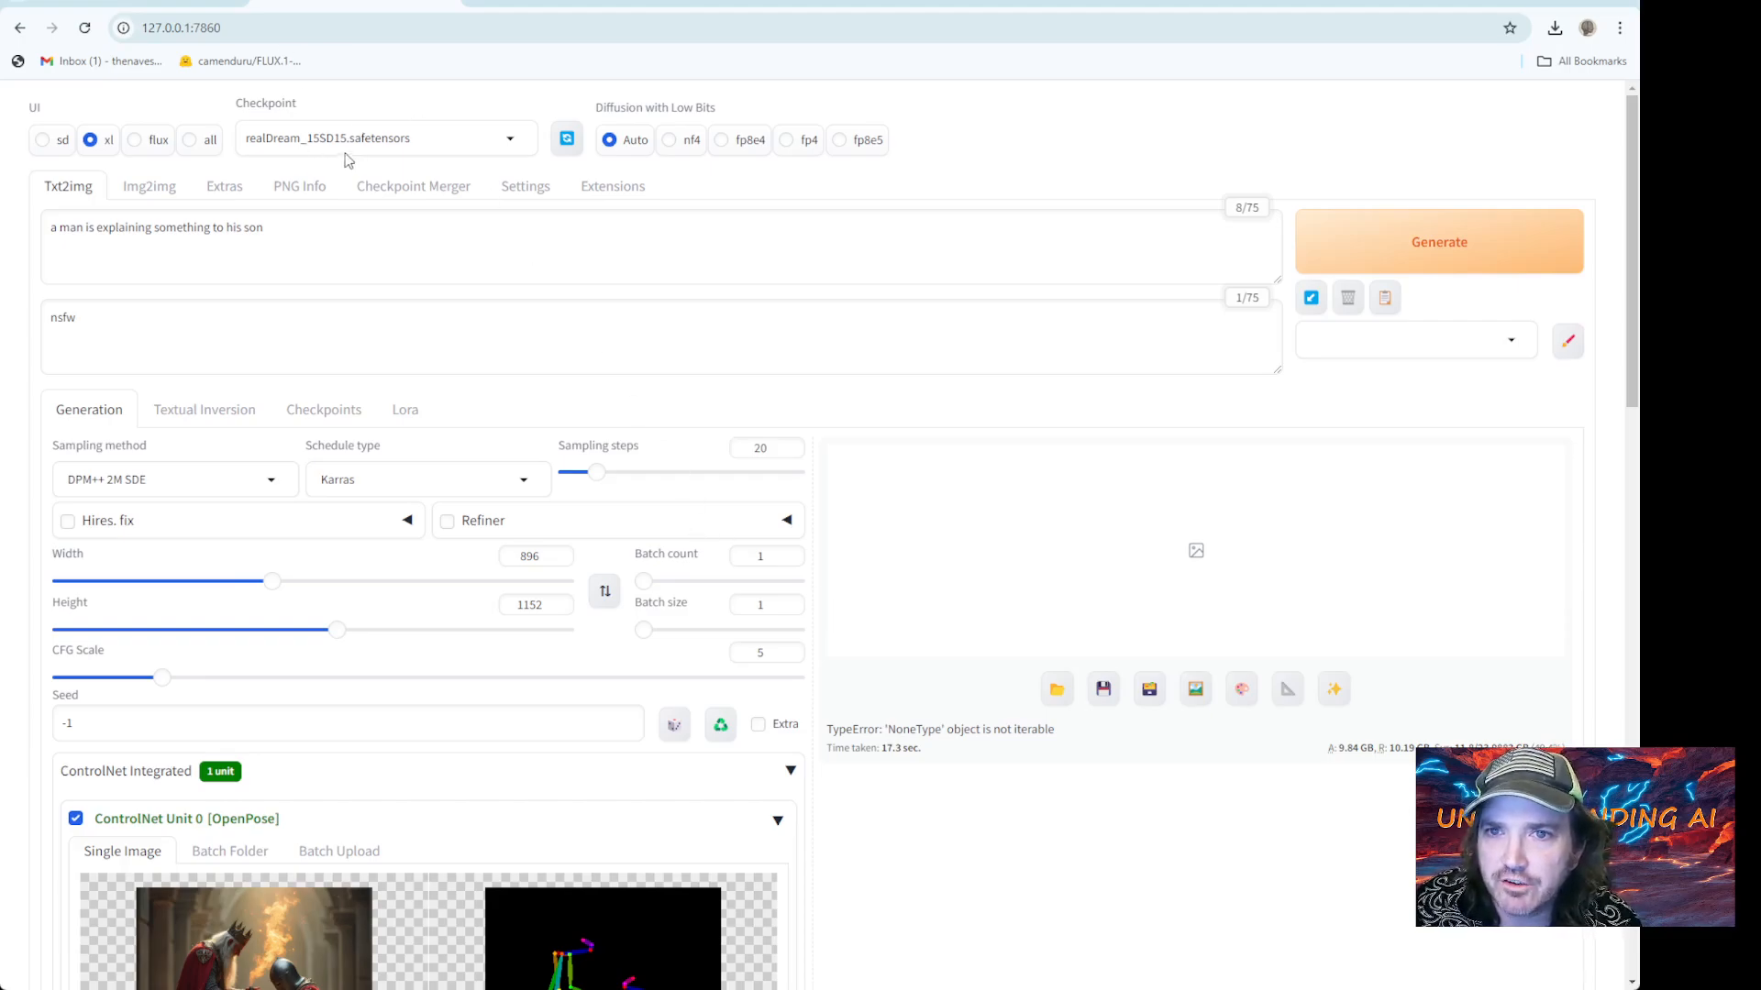
Recenter ControlNet Unit 0's pose preview and set the unit's model to control_v11p_sd15_openpose
scroll(348, 160, "down", 4)
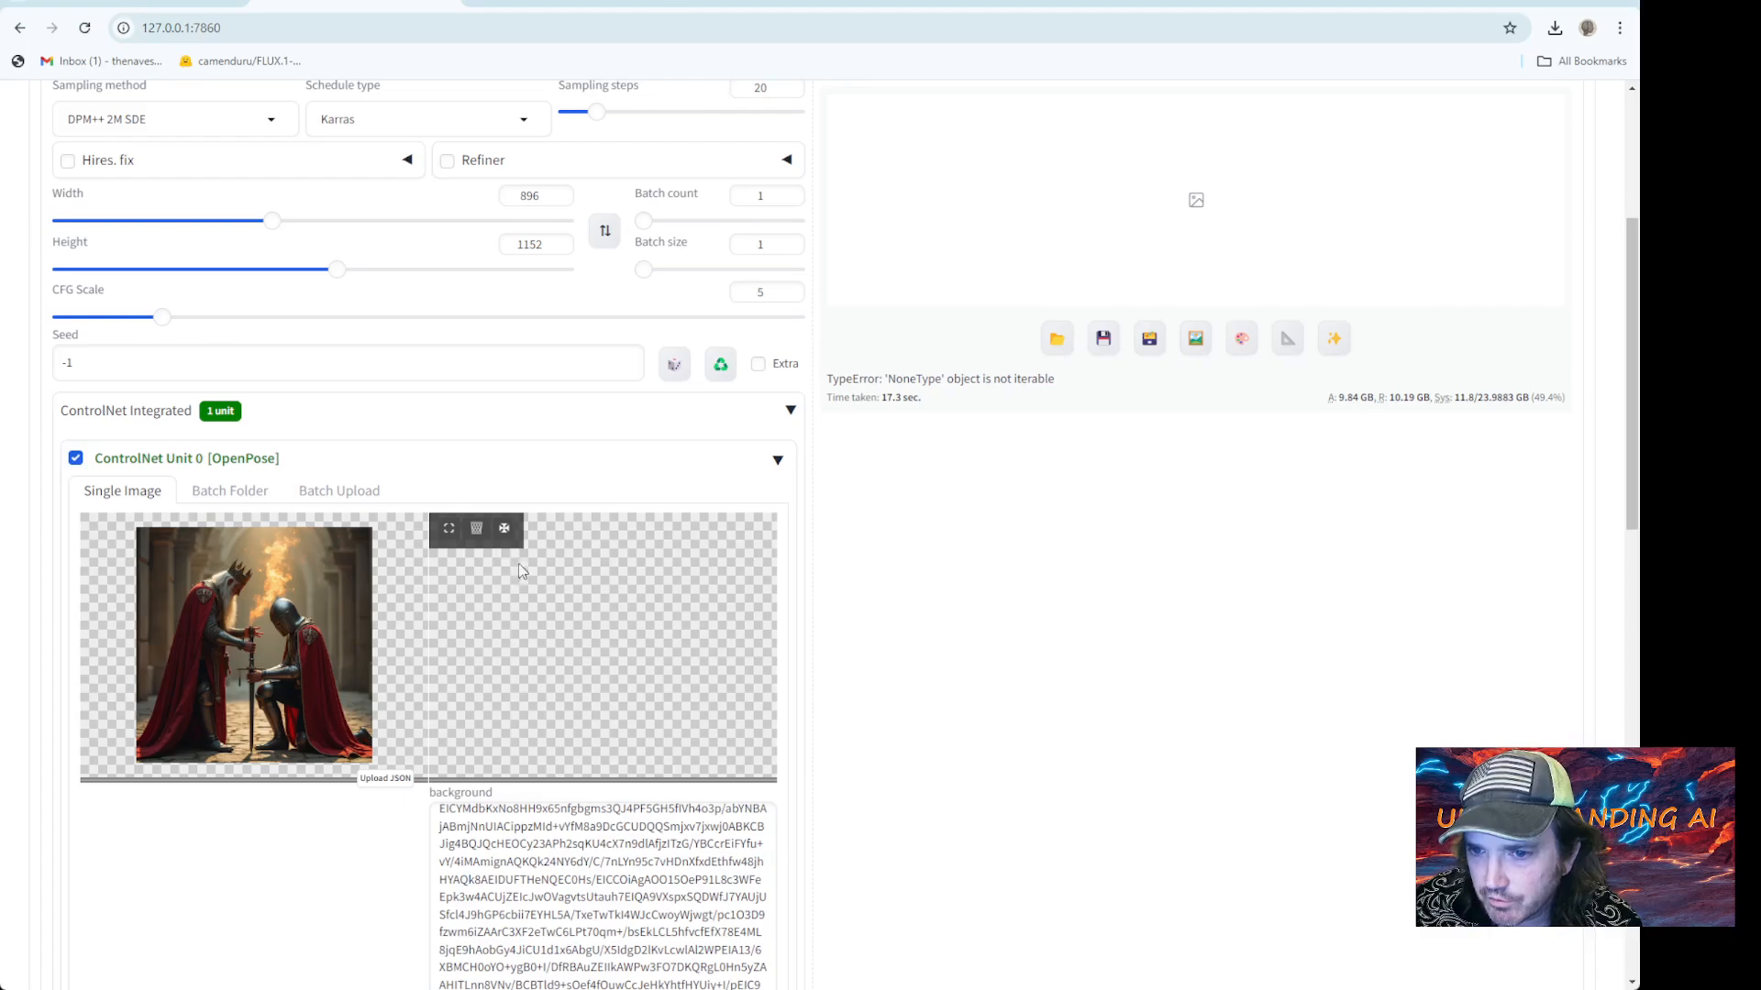
left_click(504, 528)
scroll(992, 696, "down", 5)
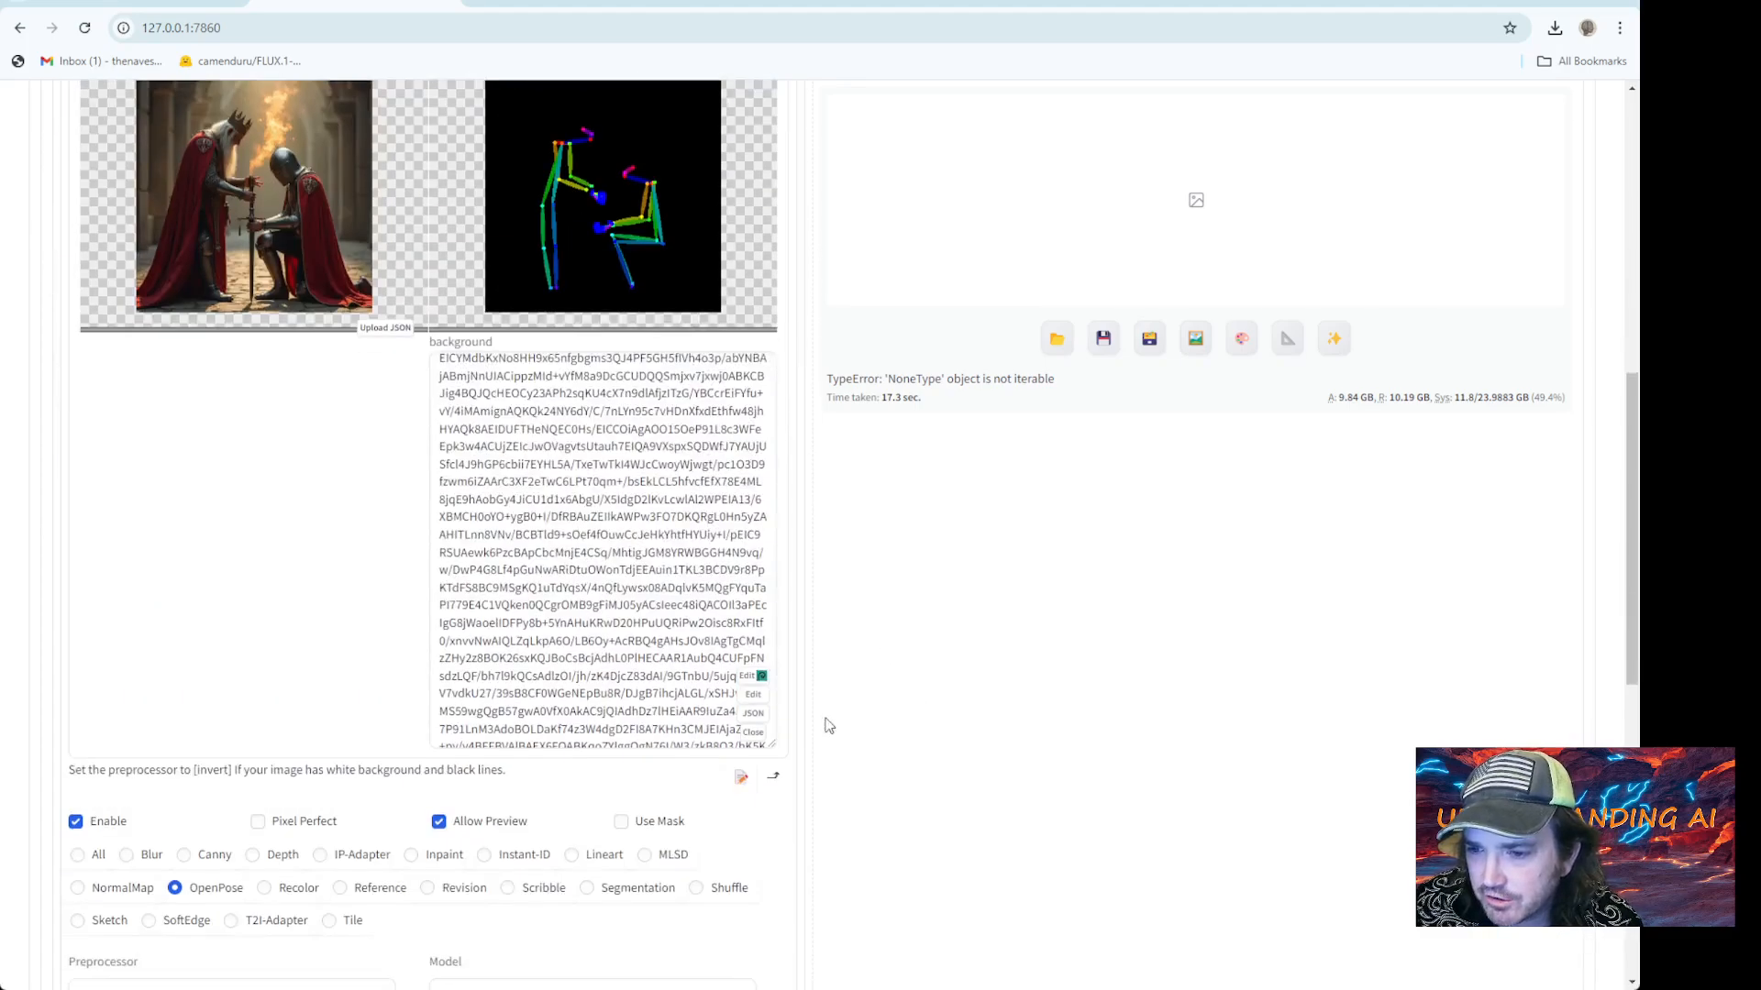
scroll(829, 726, "down", 5)
left_click(548, 546)
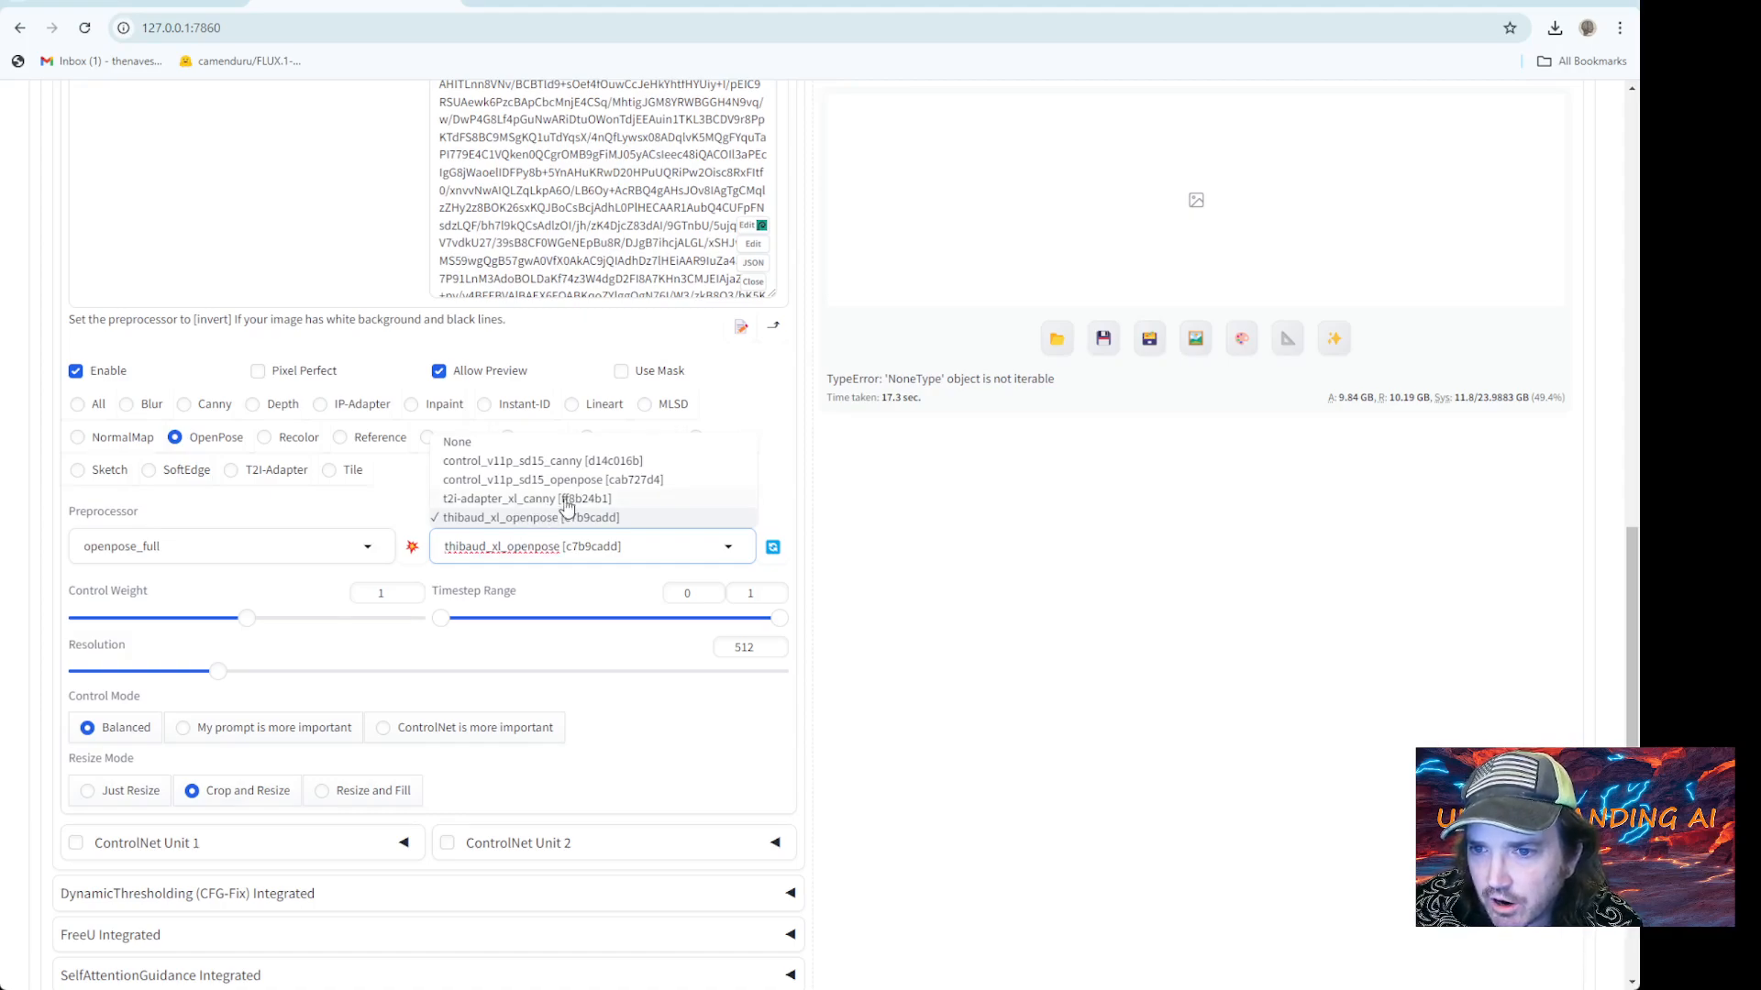
left_click(546, 480)
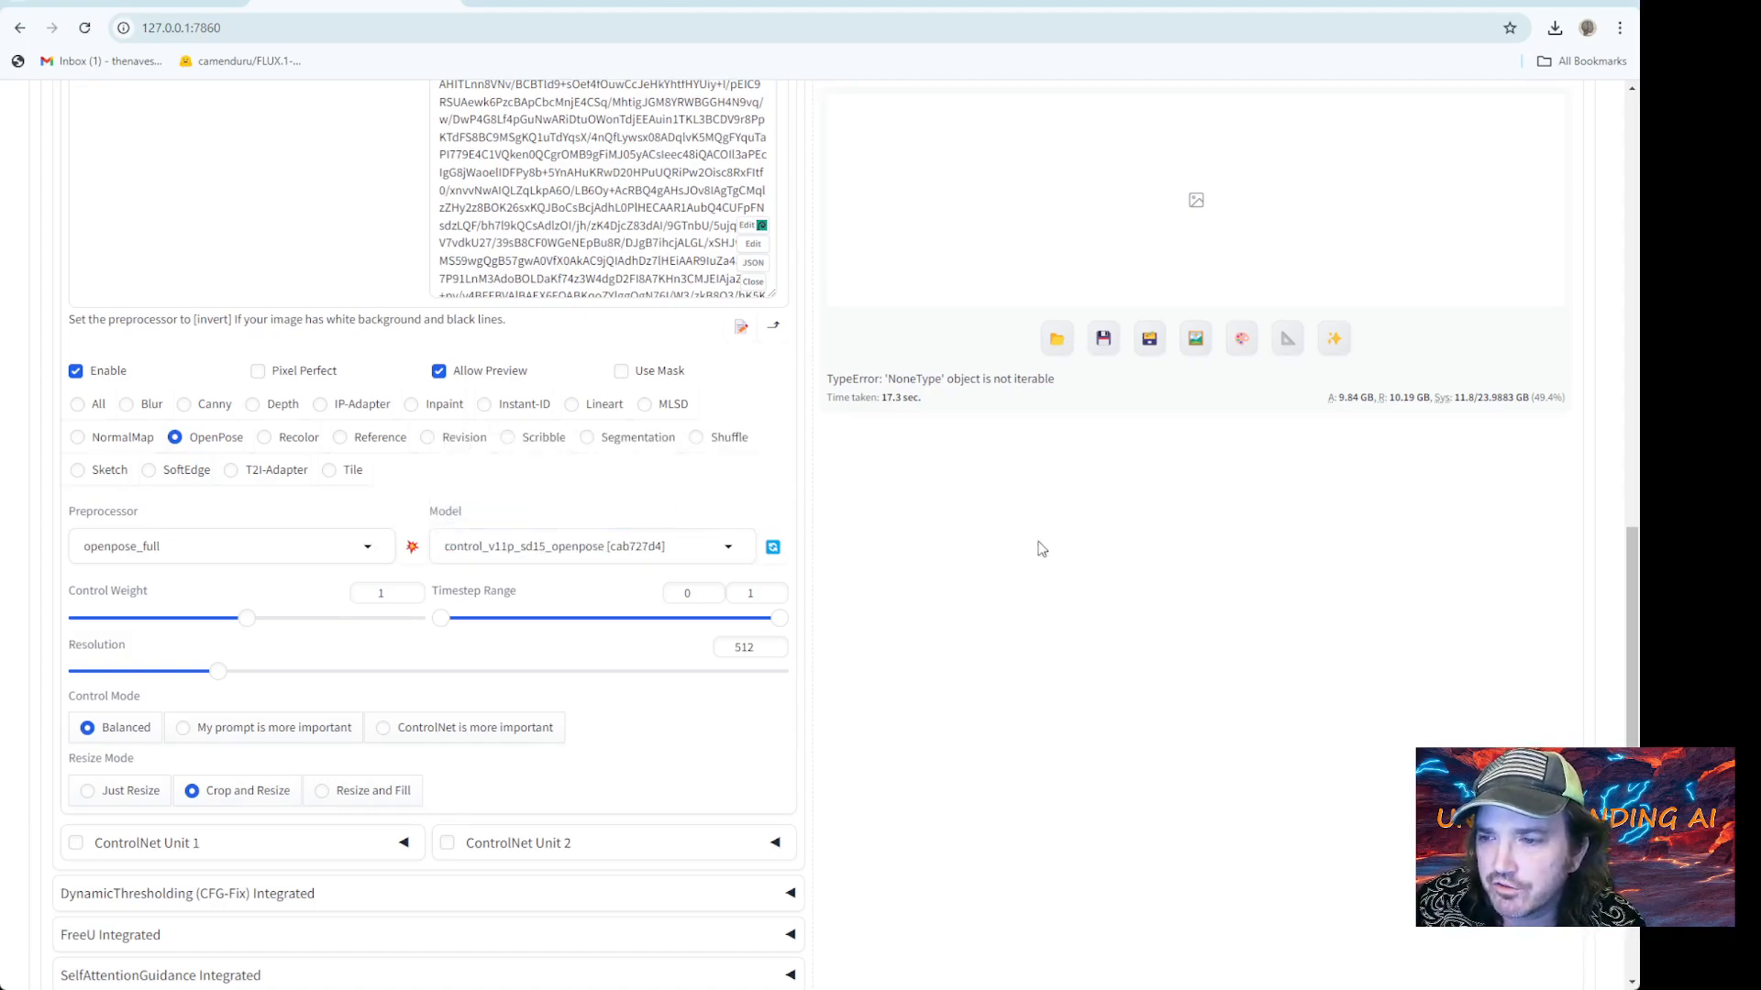
Generate the image with the SD 1.5 OpenPose model, enlarge the result, and compare it with Unit 0's pose preview
scroll(1027, 514, "up", 10)
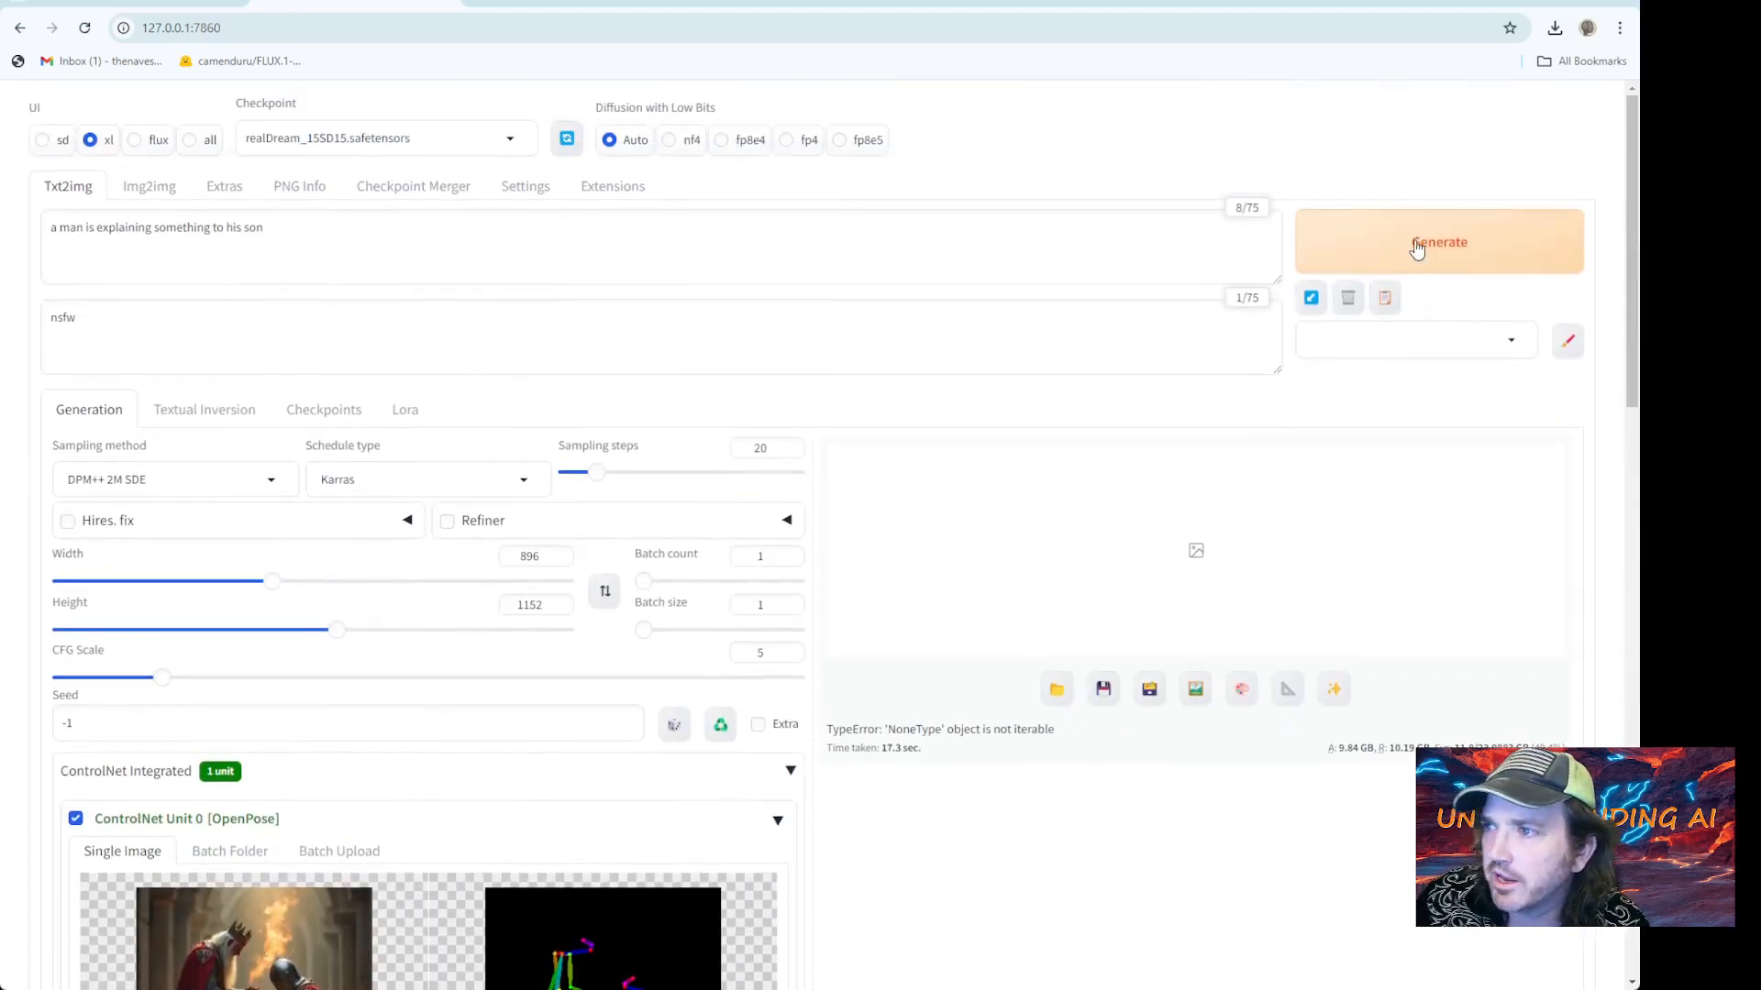
left_click(1417, 250)
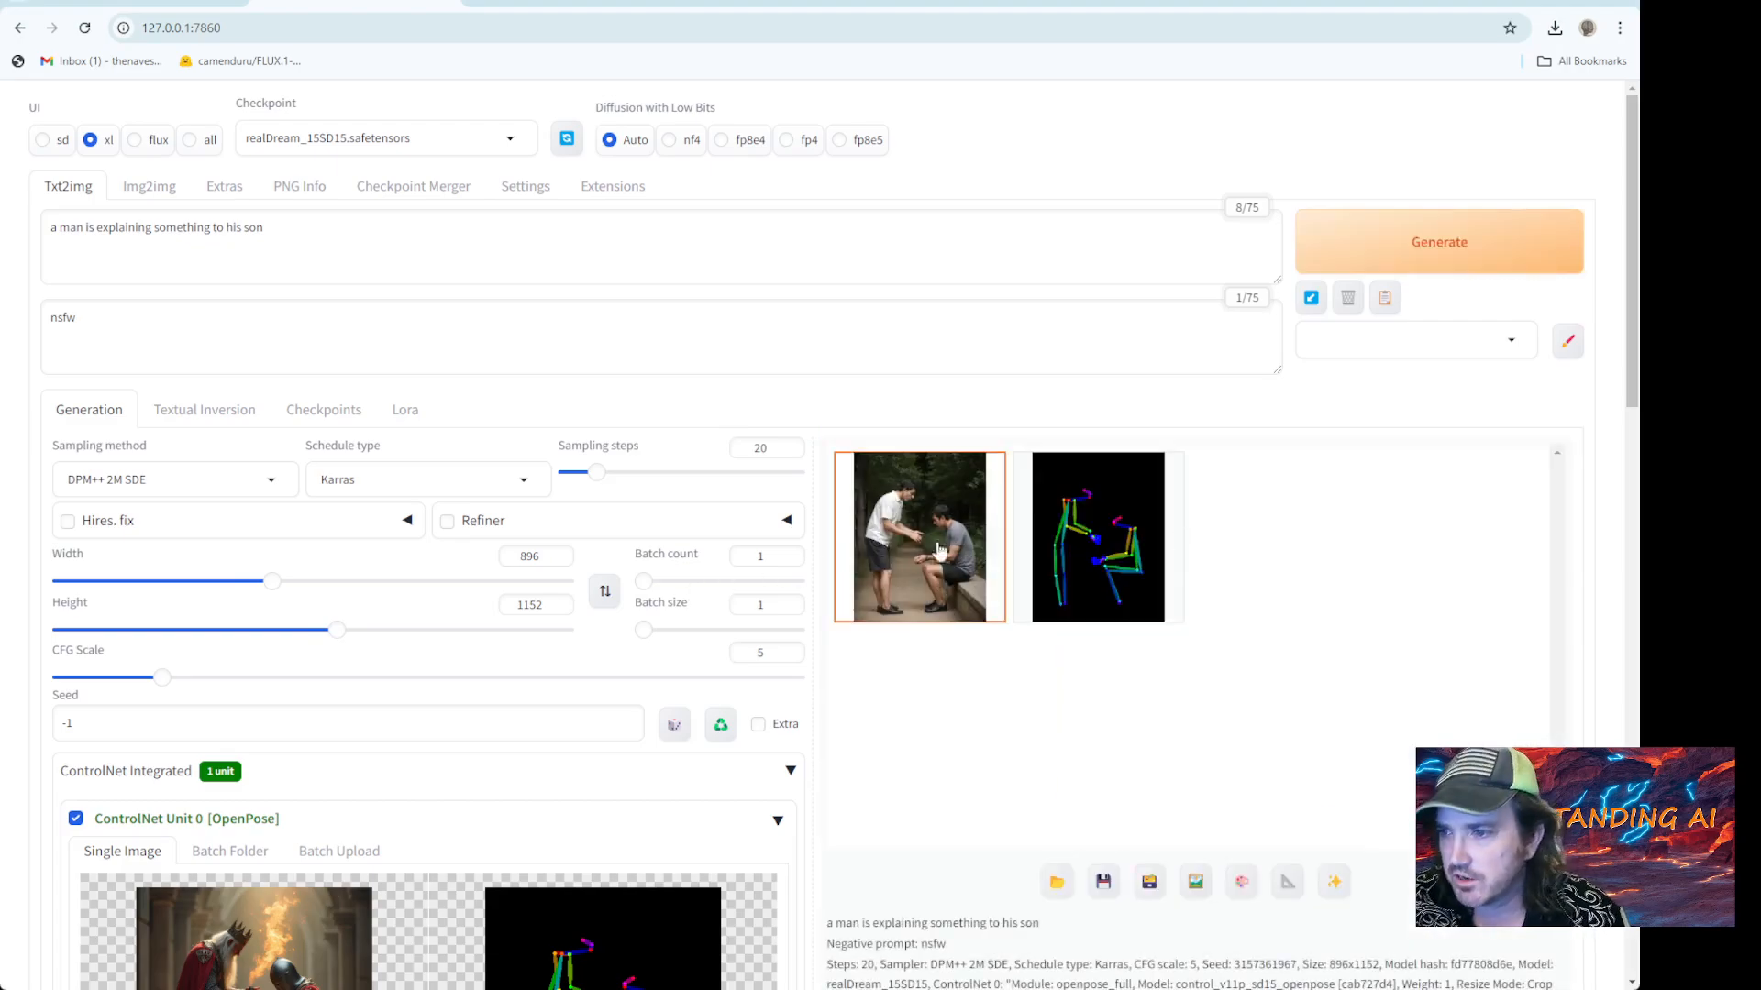
left_click(947, 539)
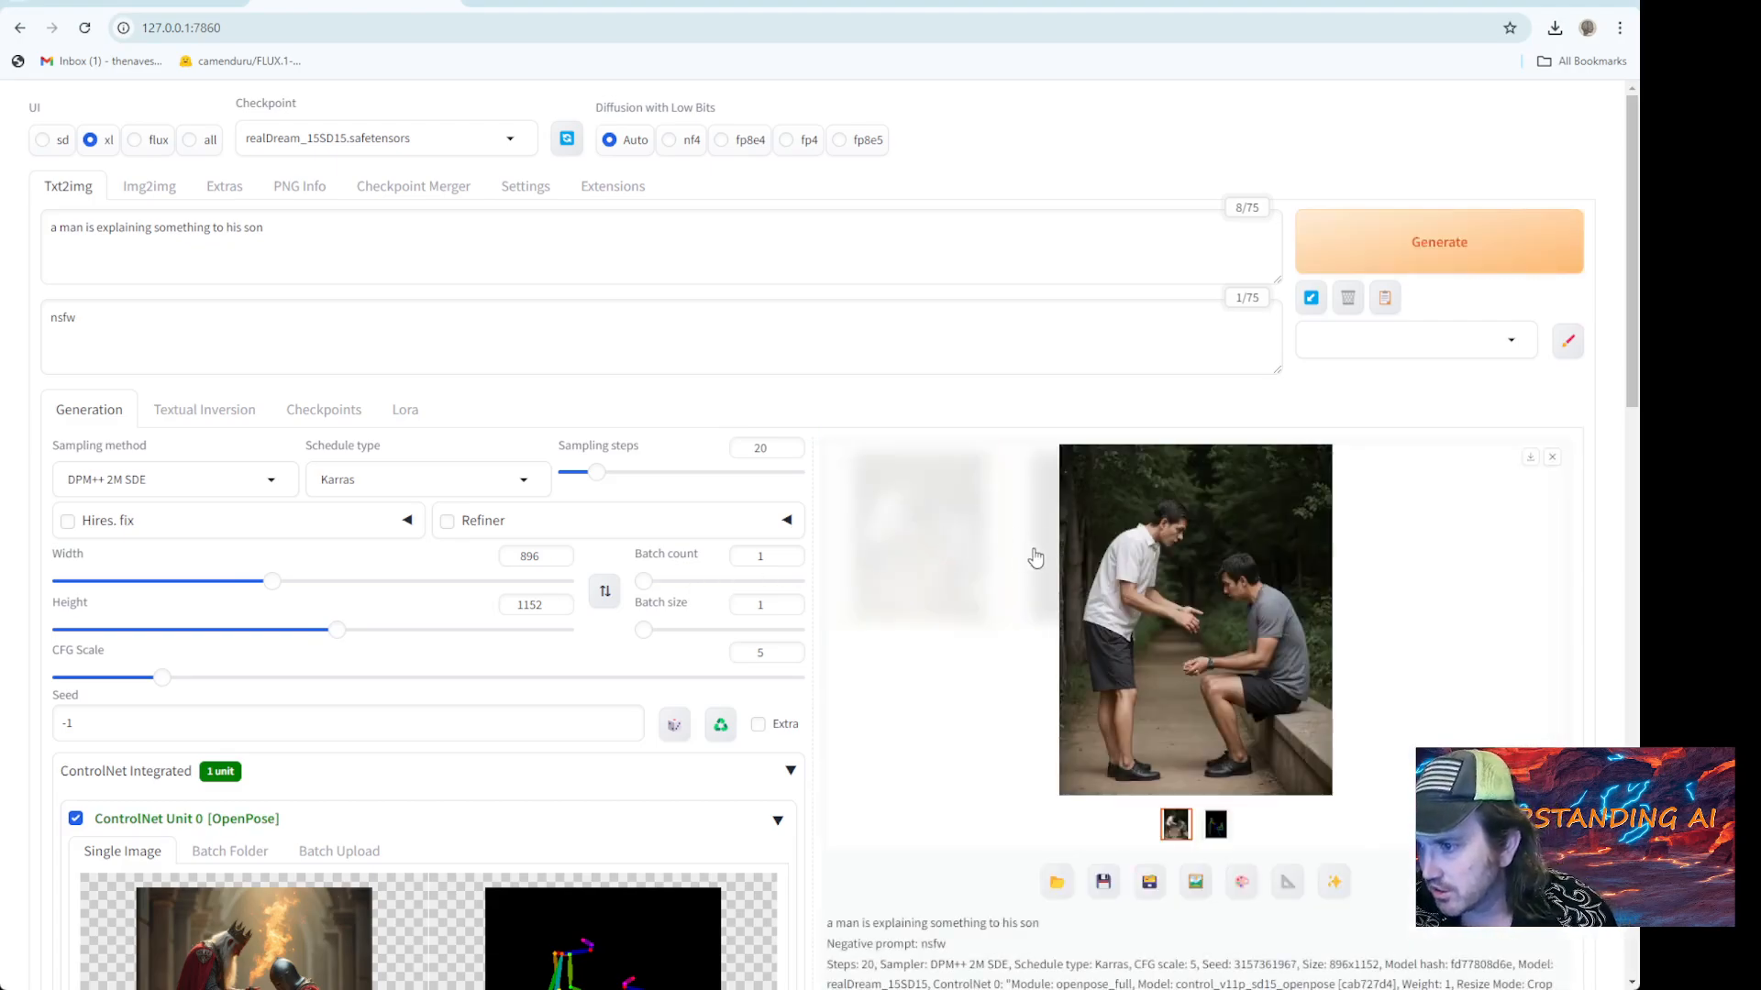
scroll(948, 558, "down", 3)
scroll(948, 558, "down", 1)
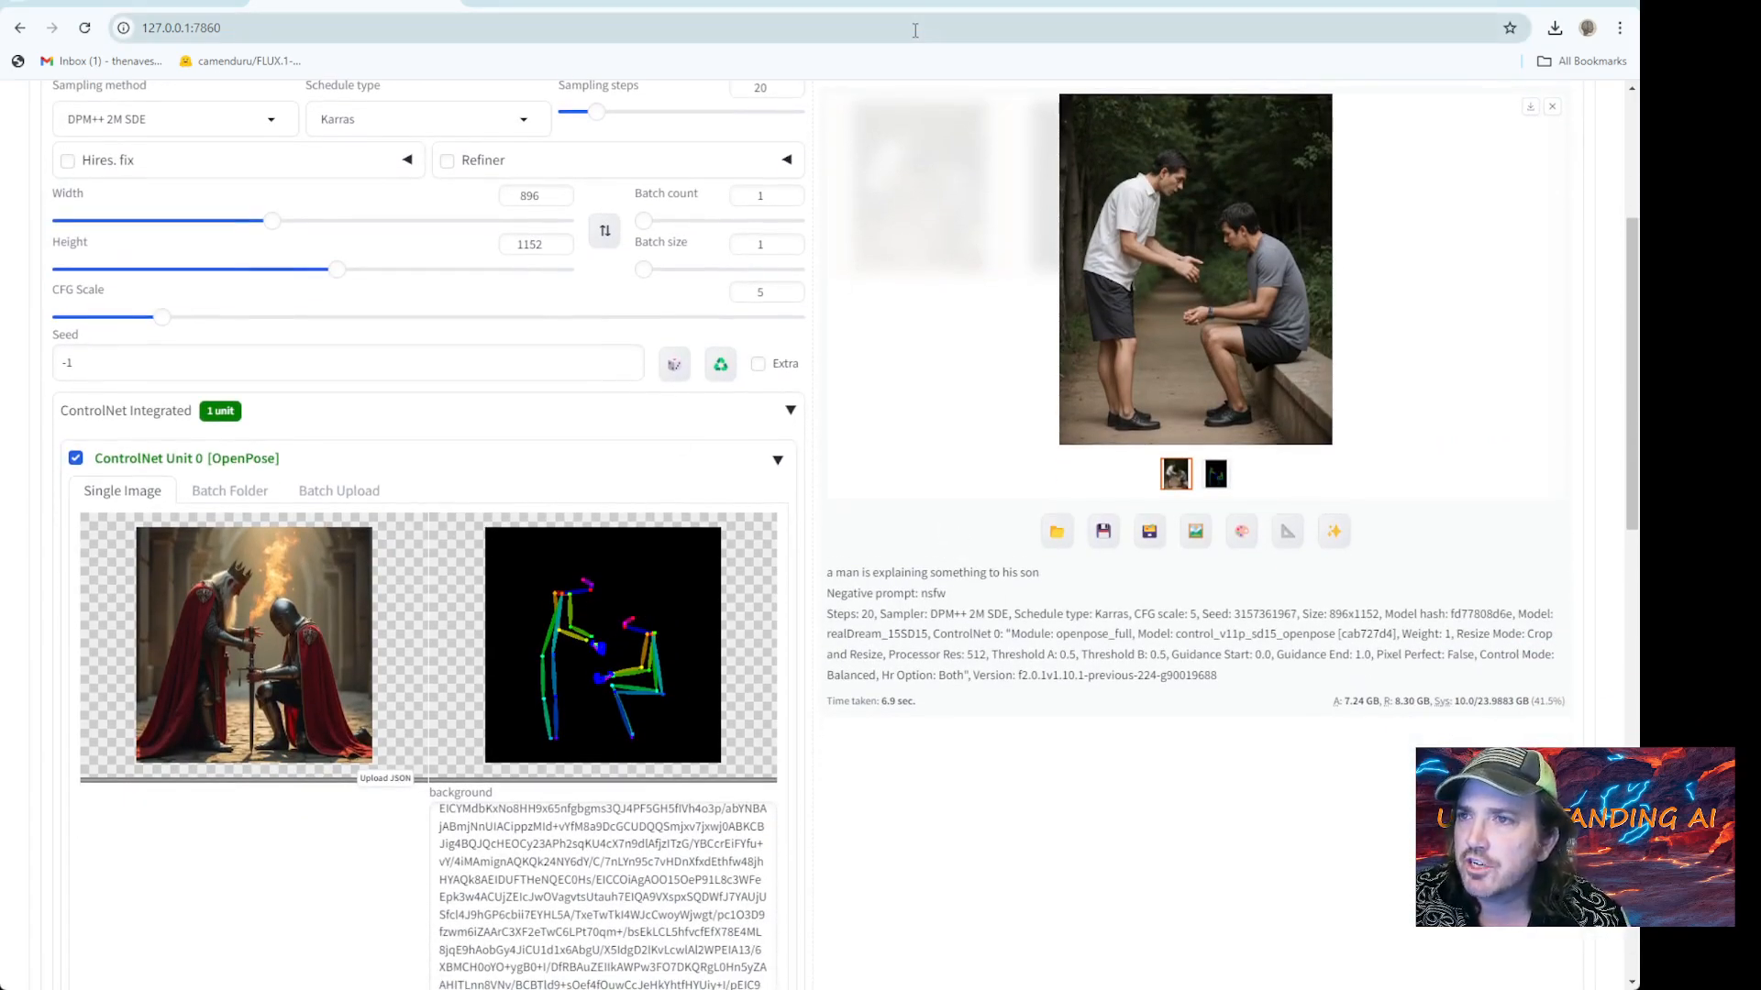
Open images.google.com in a new browser tab and search for "openpose models"
key("ctrl+t")
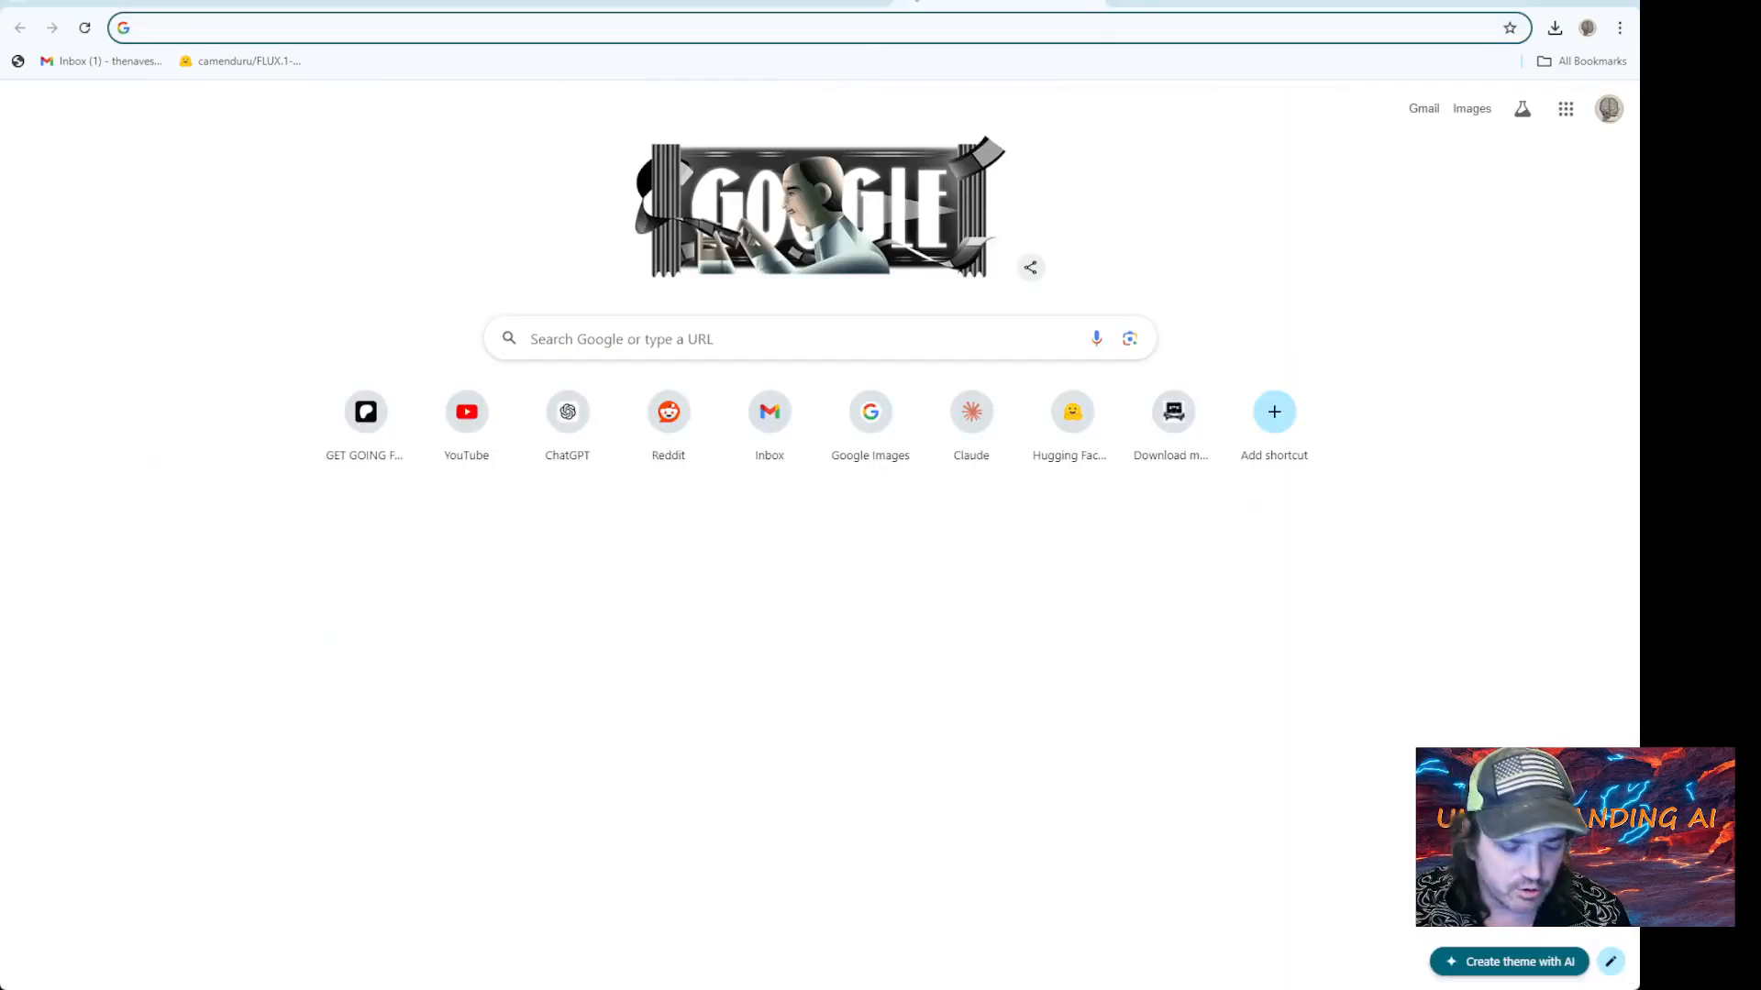
type("images.google.com")
key("Return")
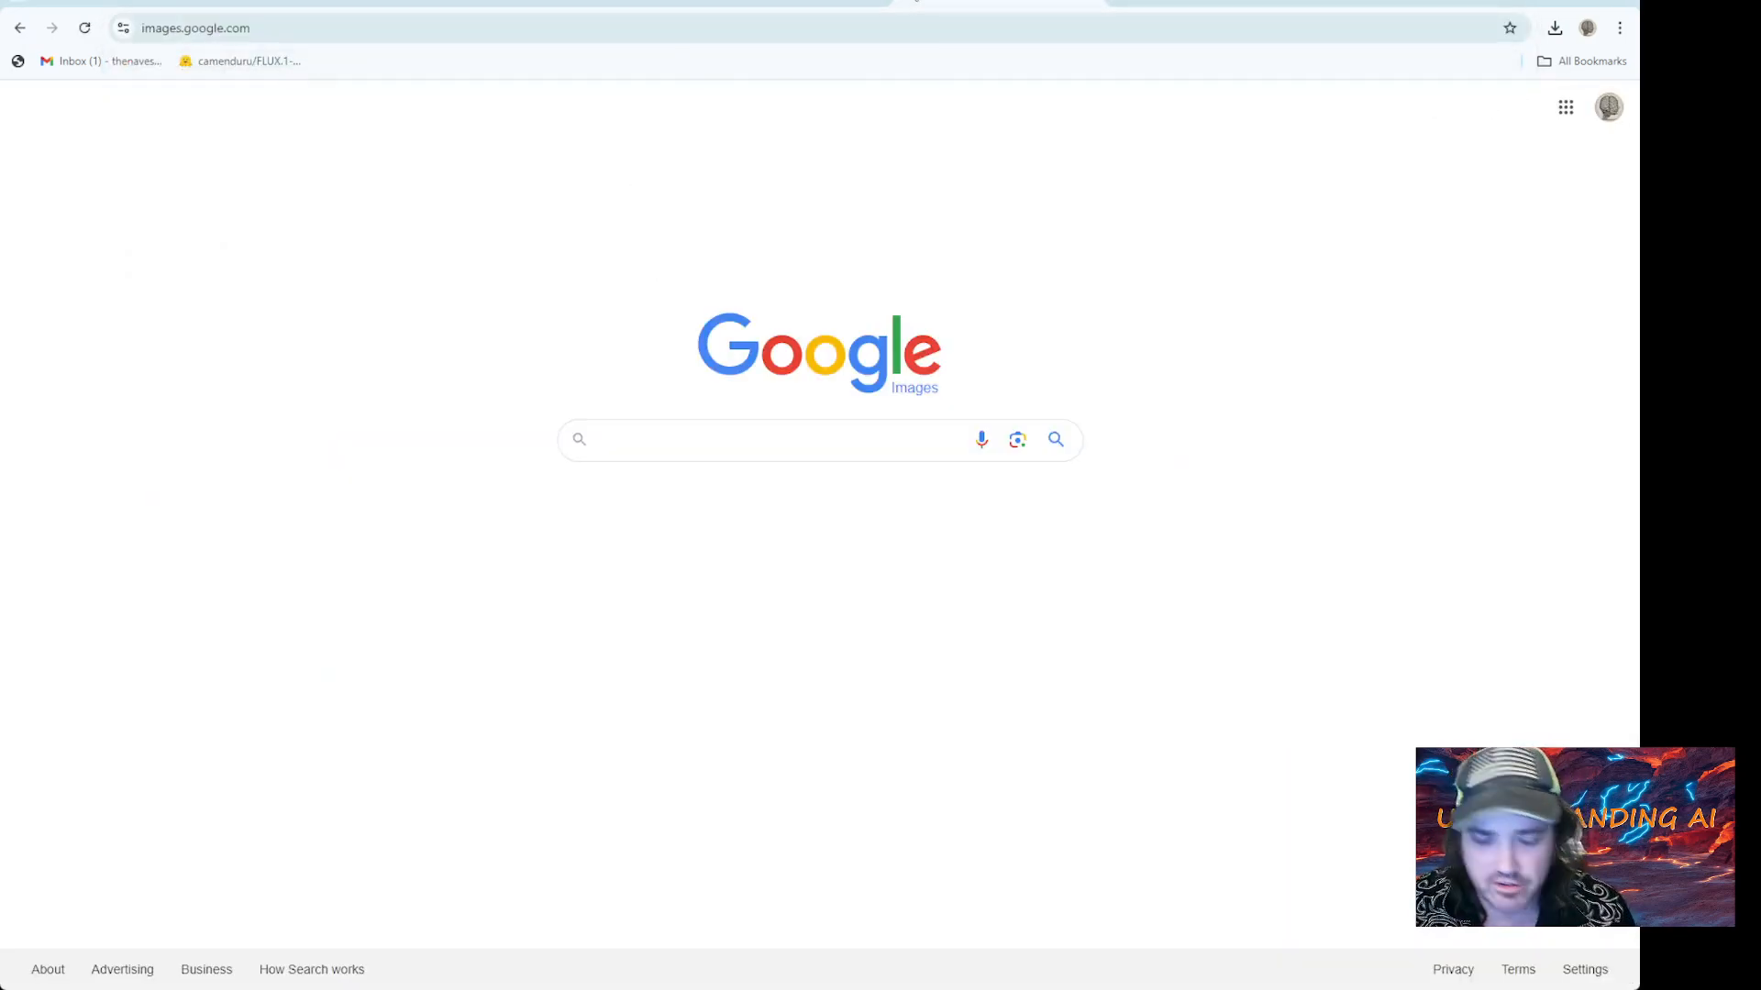
type("openpose")
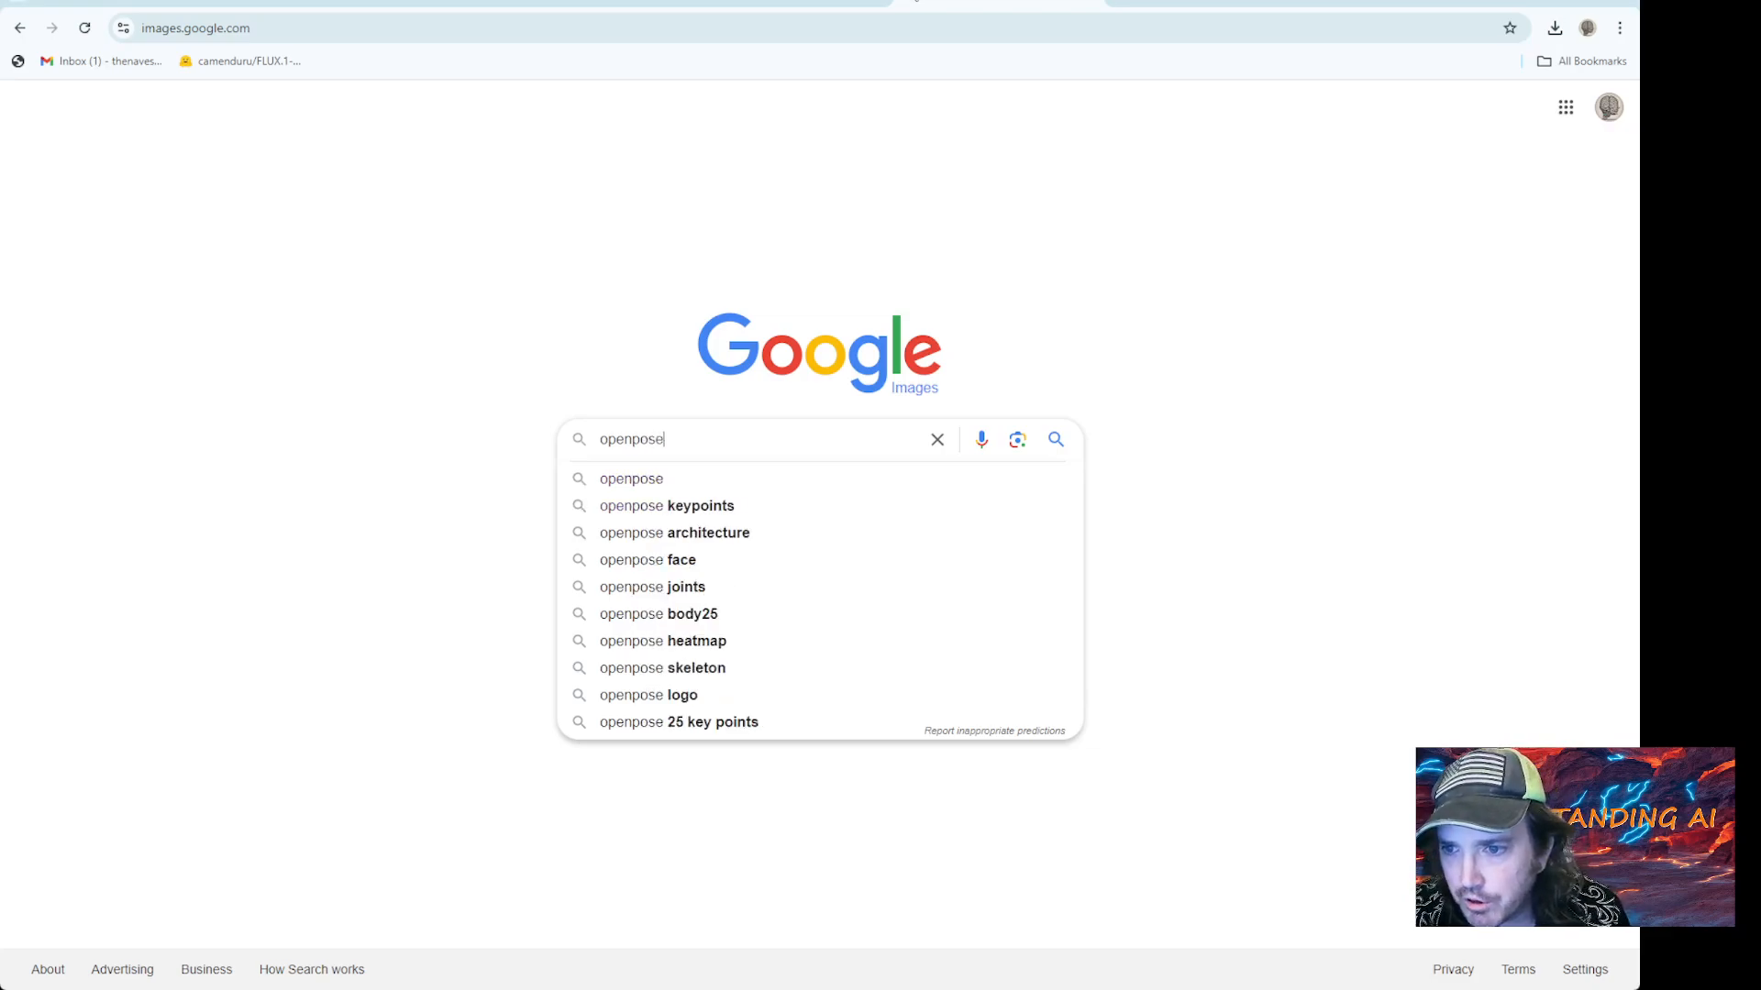
type(" models")
key("Return")
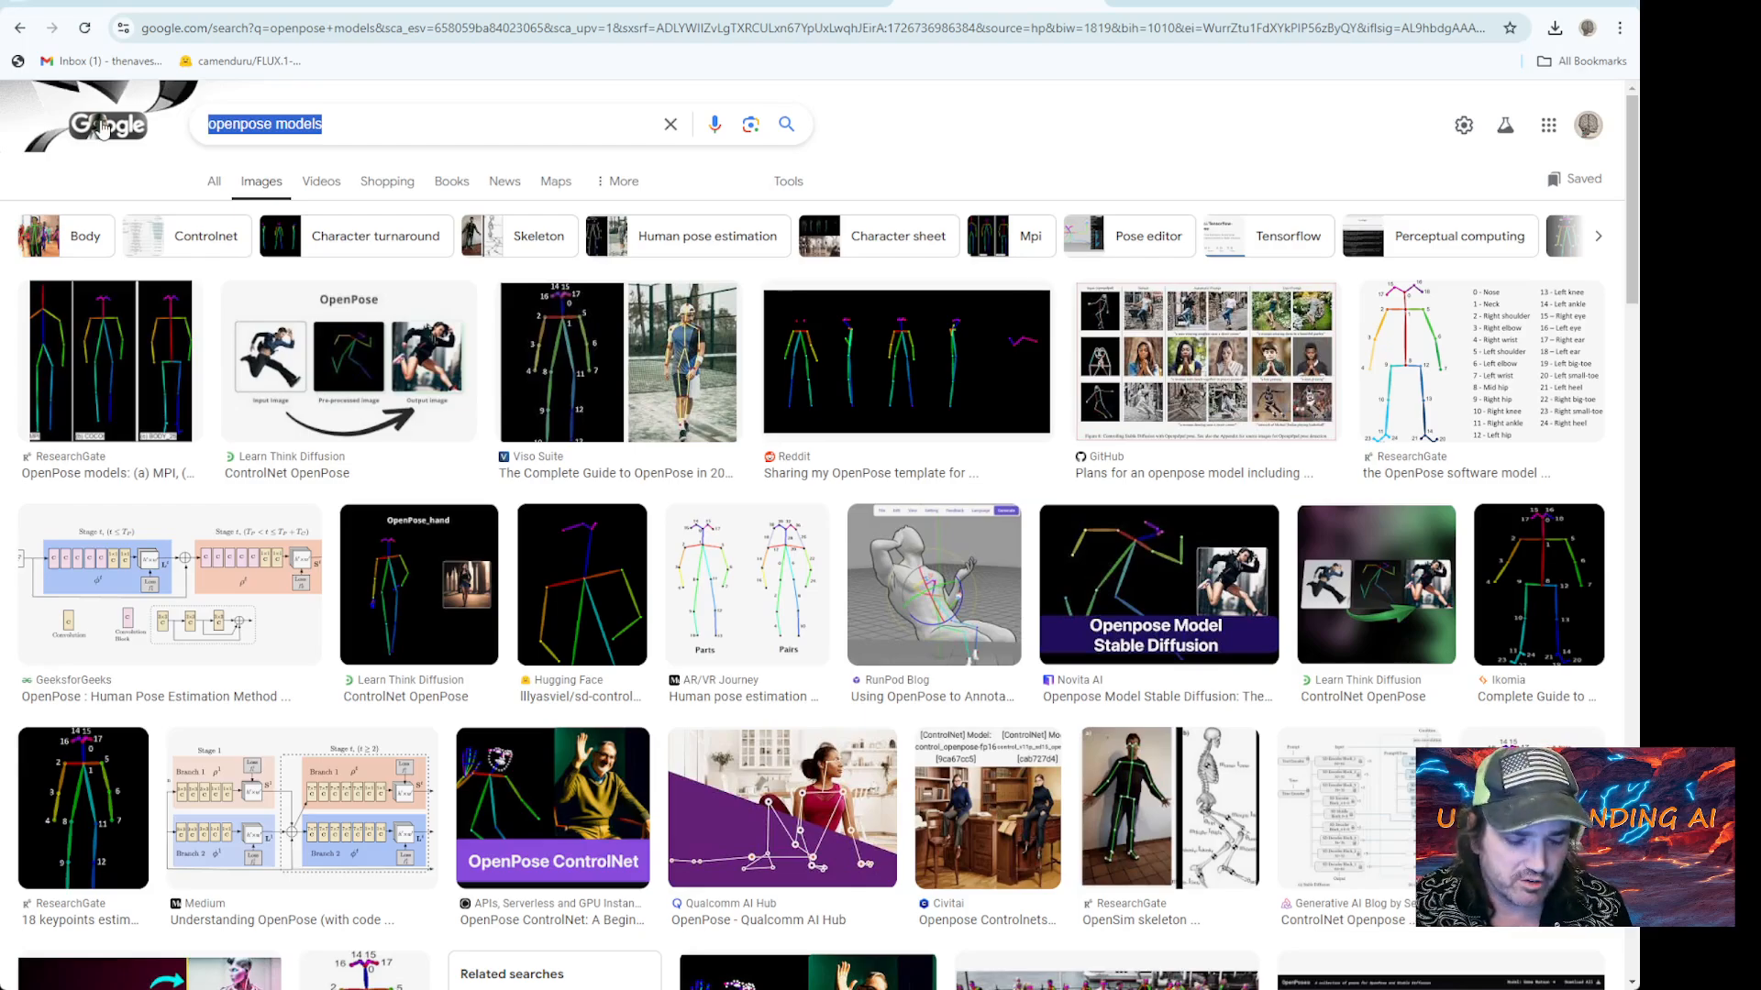
type("image o")
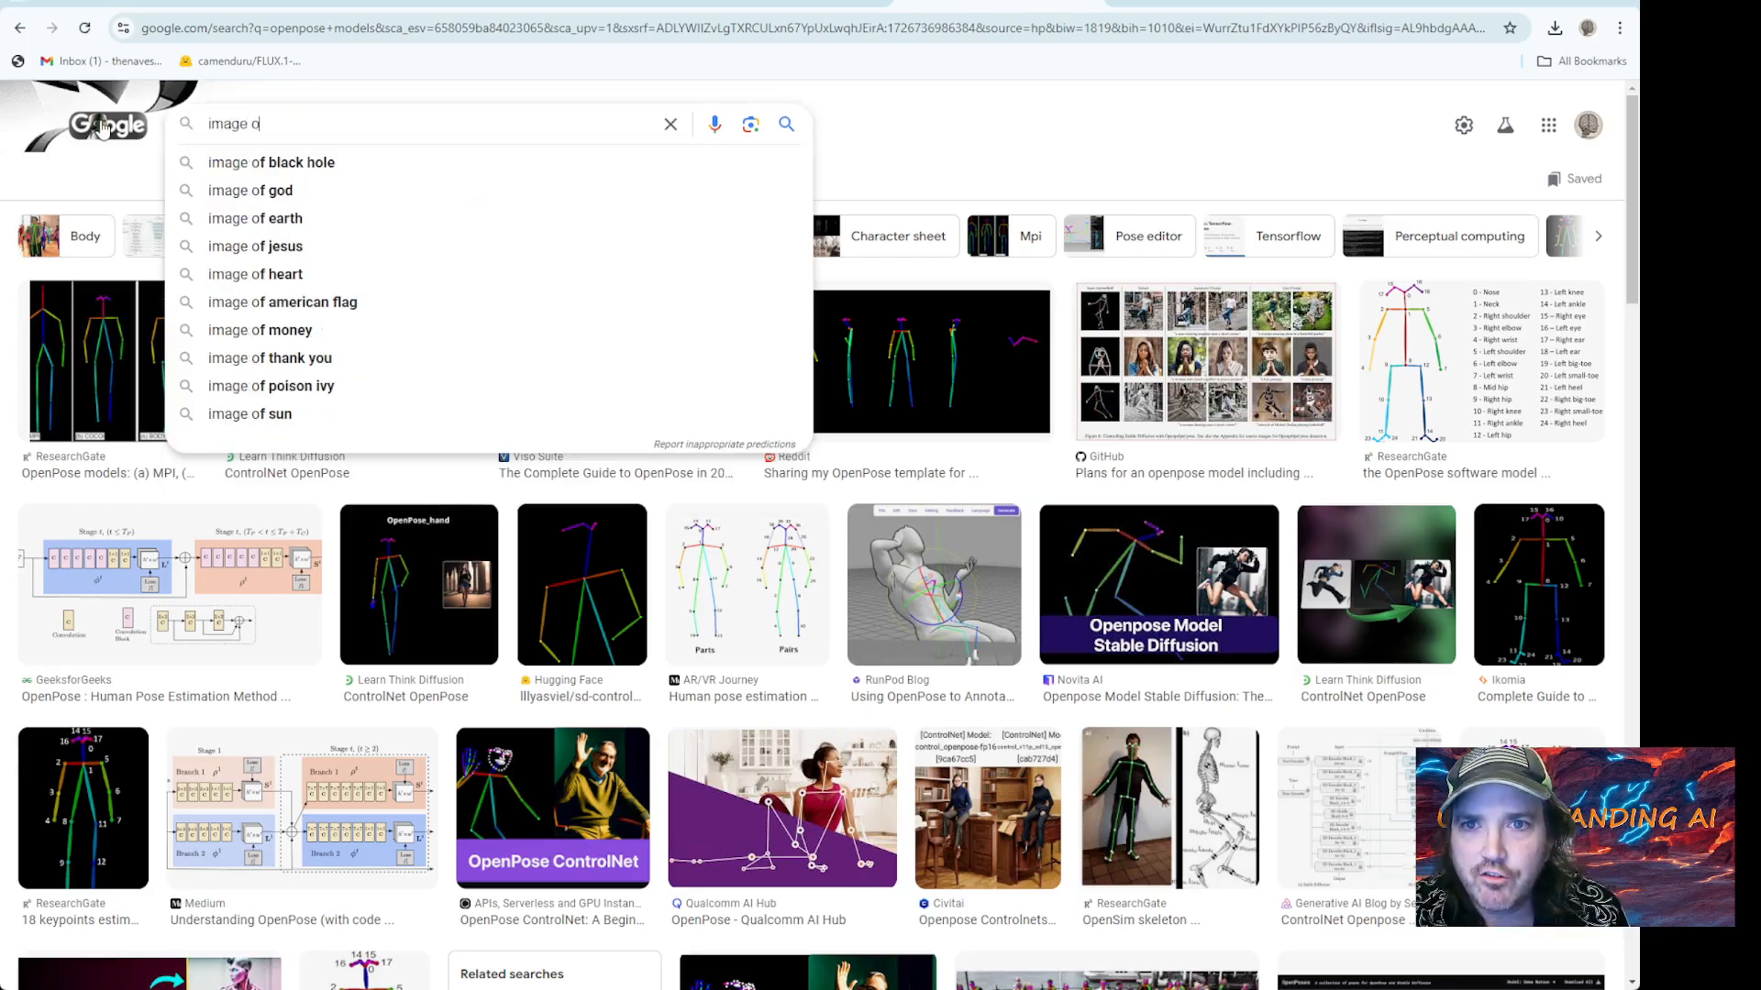
key("BackSpace")
key("BackSpace")
key("BackSpace")
key("BackSpace")
key("BackSpace")
key("BackSpace")
key("BackSpace")
Search Google Images for "man standing with hands on side" and open the iStock picture of the man with raised, outstretched arms
type("man sta")
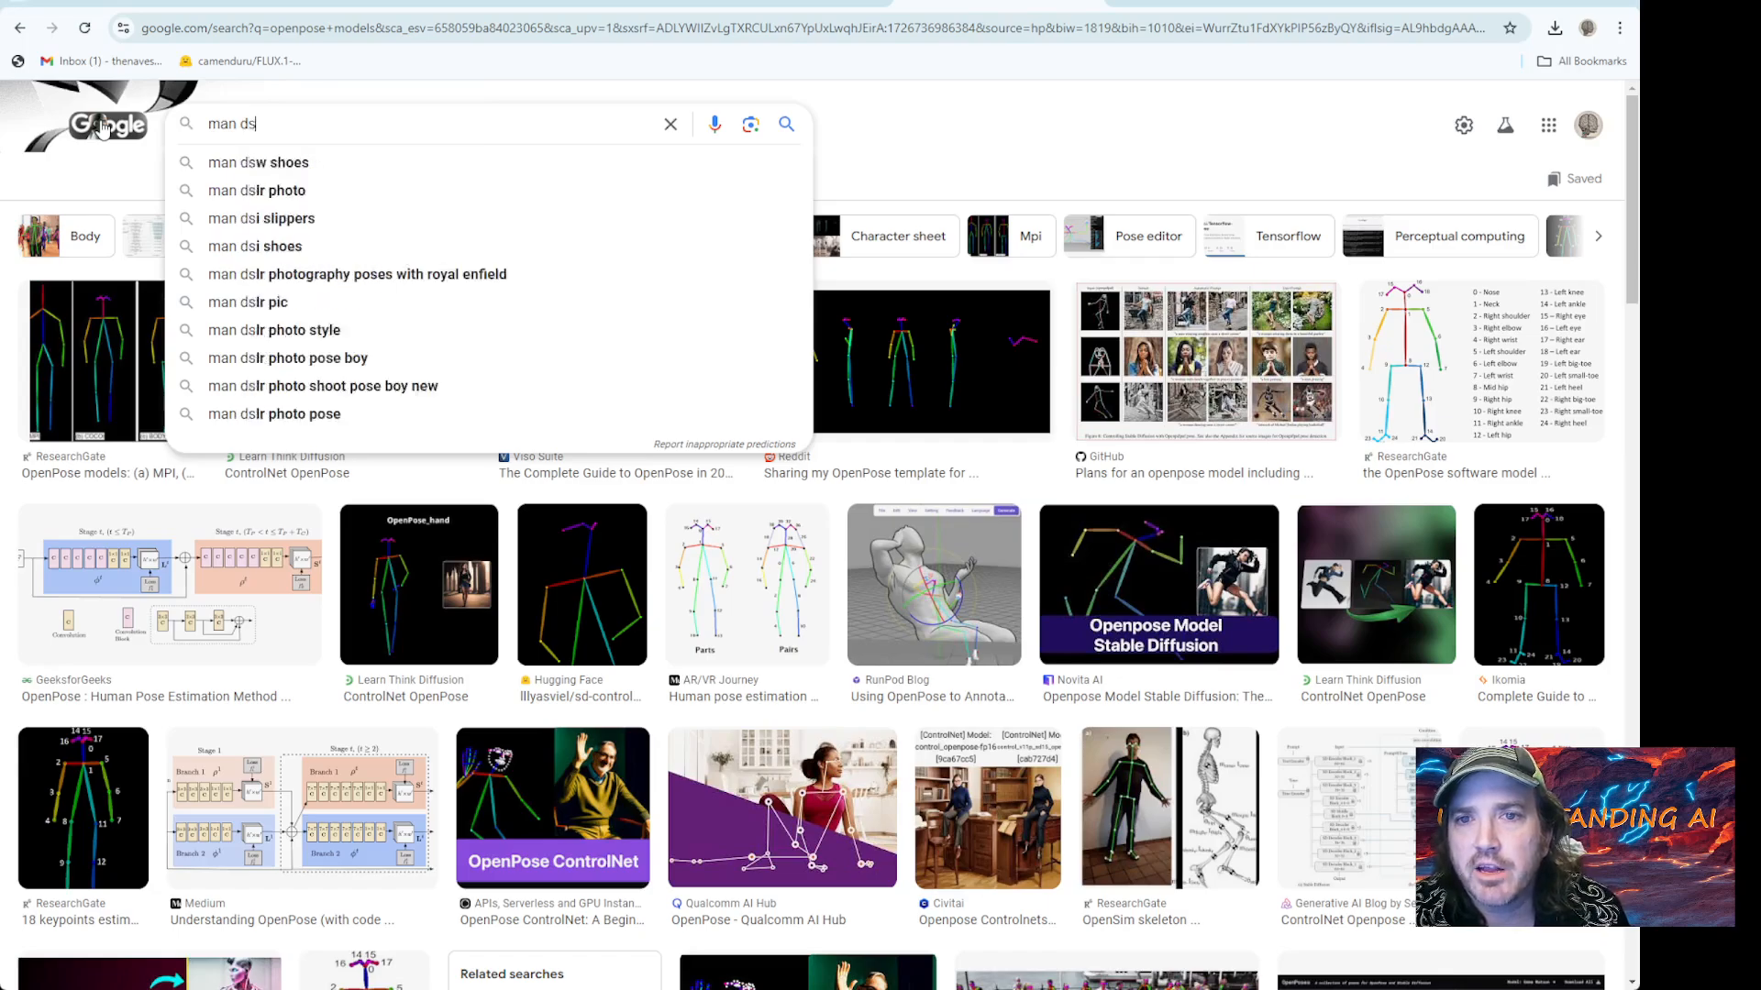
type("nding with")
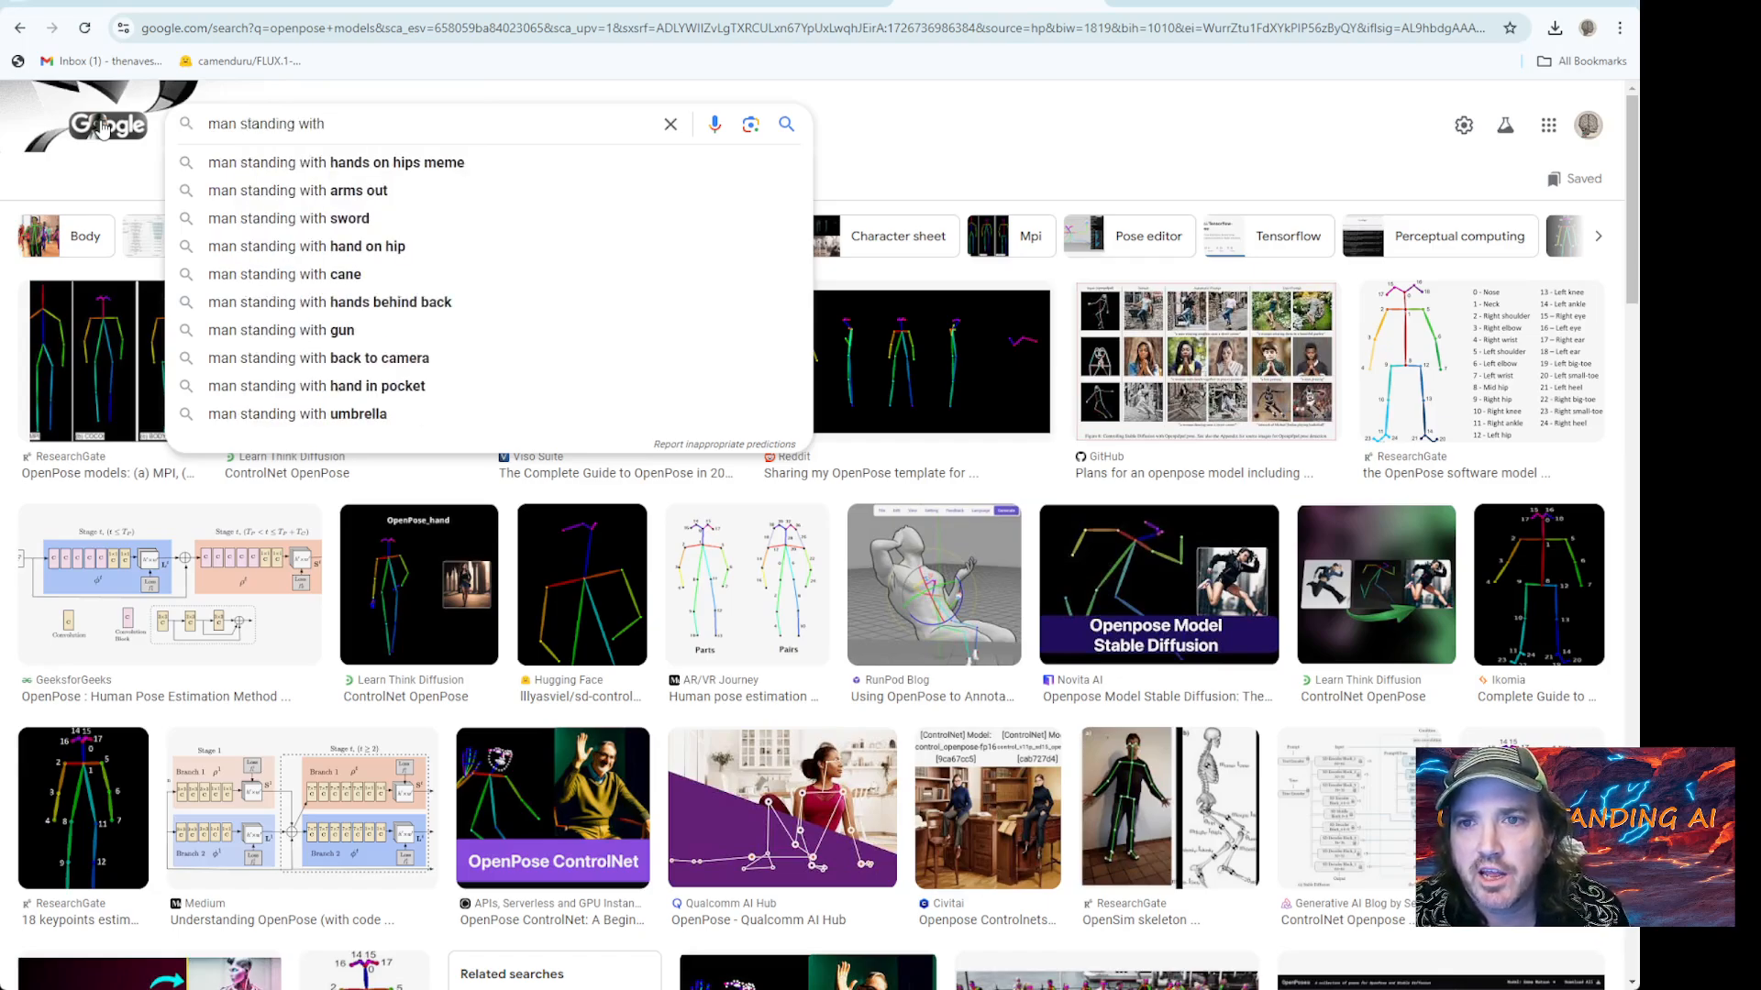
type(" hands on side")
key("Return")
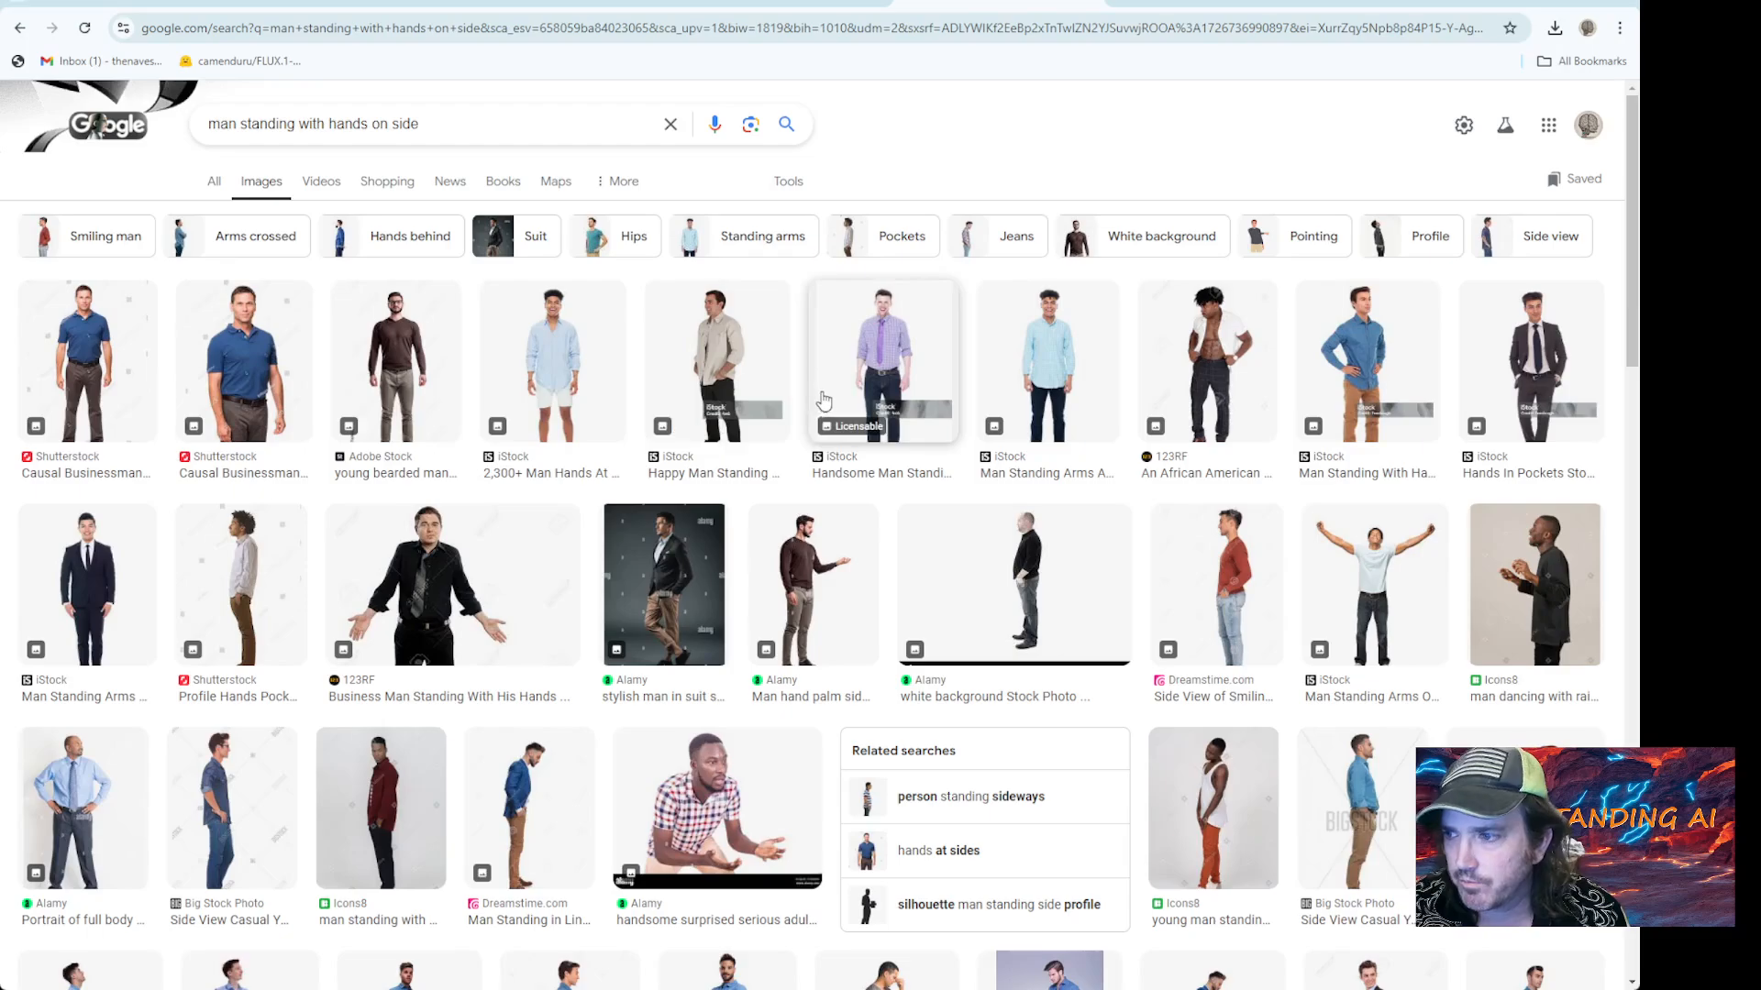
left_click(1376, 594)
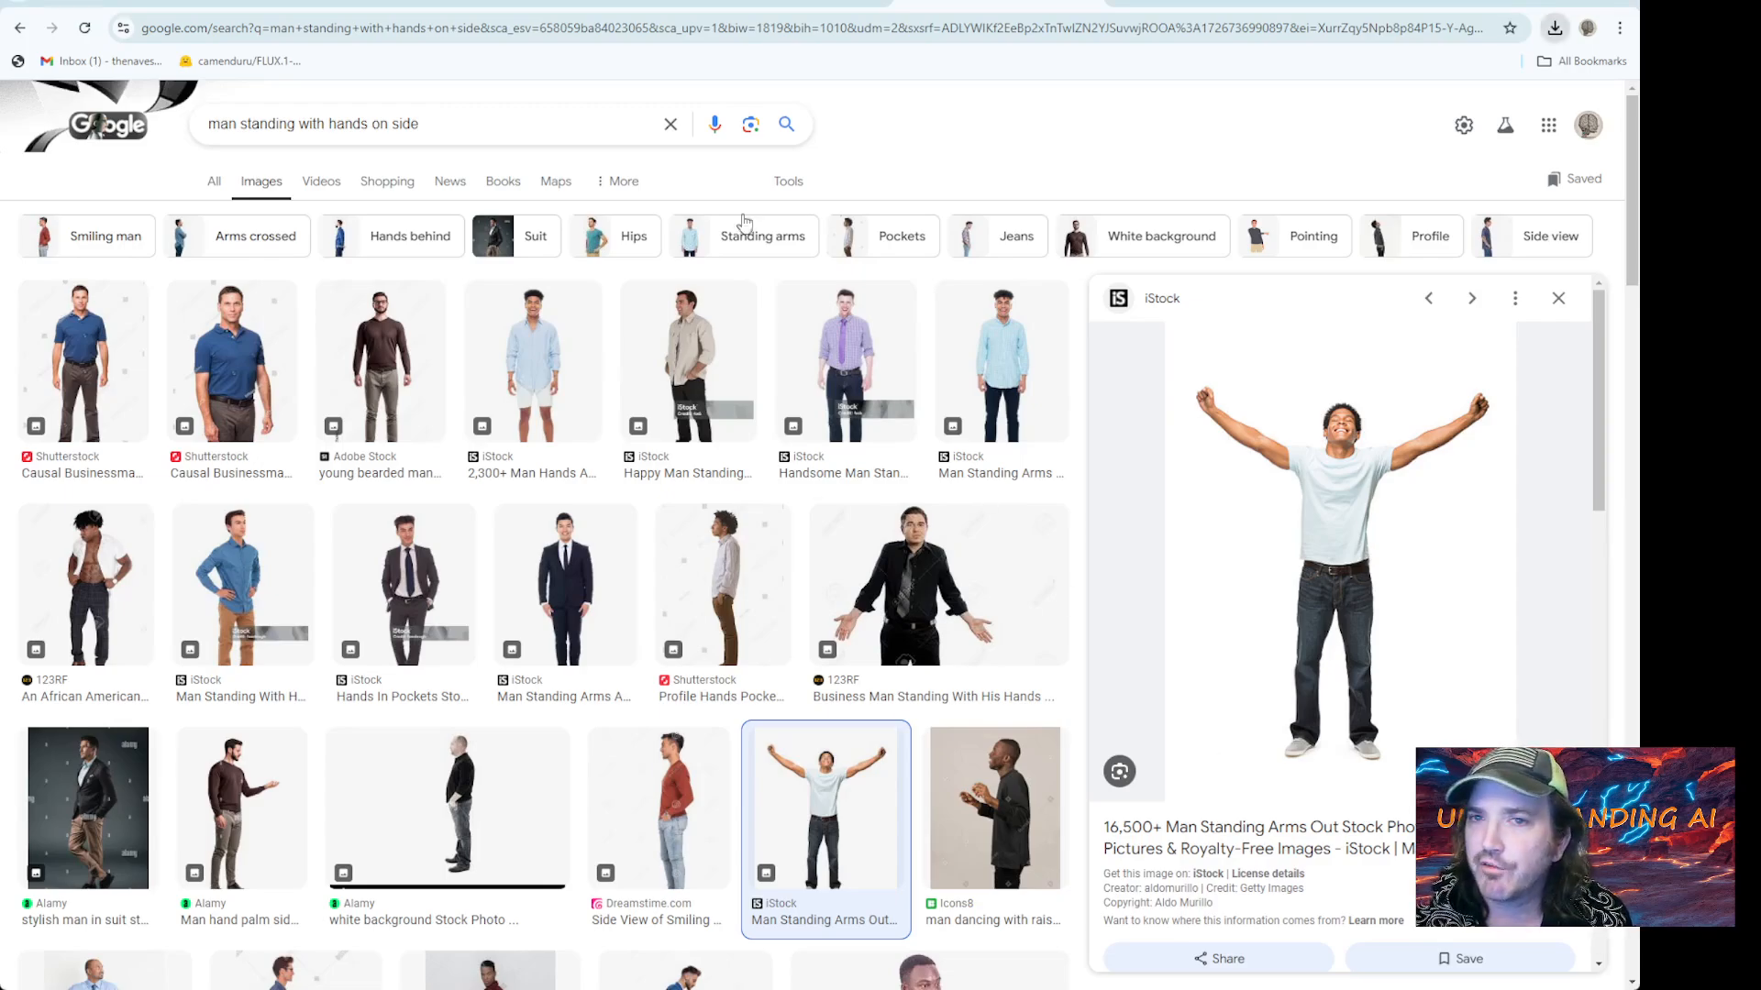
Return to the WebUI and replace ControlNet Unit 0's knighting image with the picture of the man with outstretched arms
left_click(306, 3)
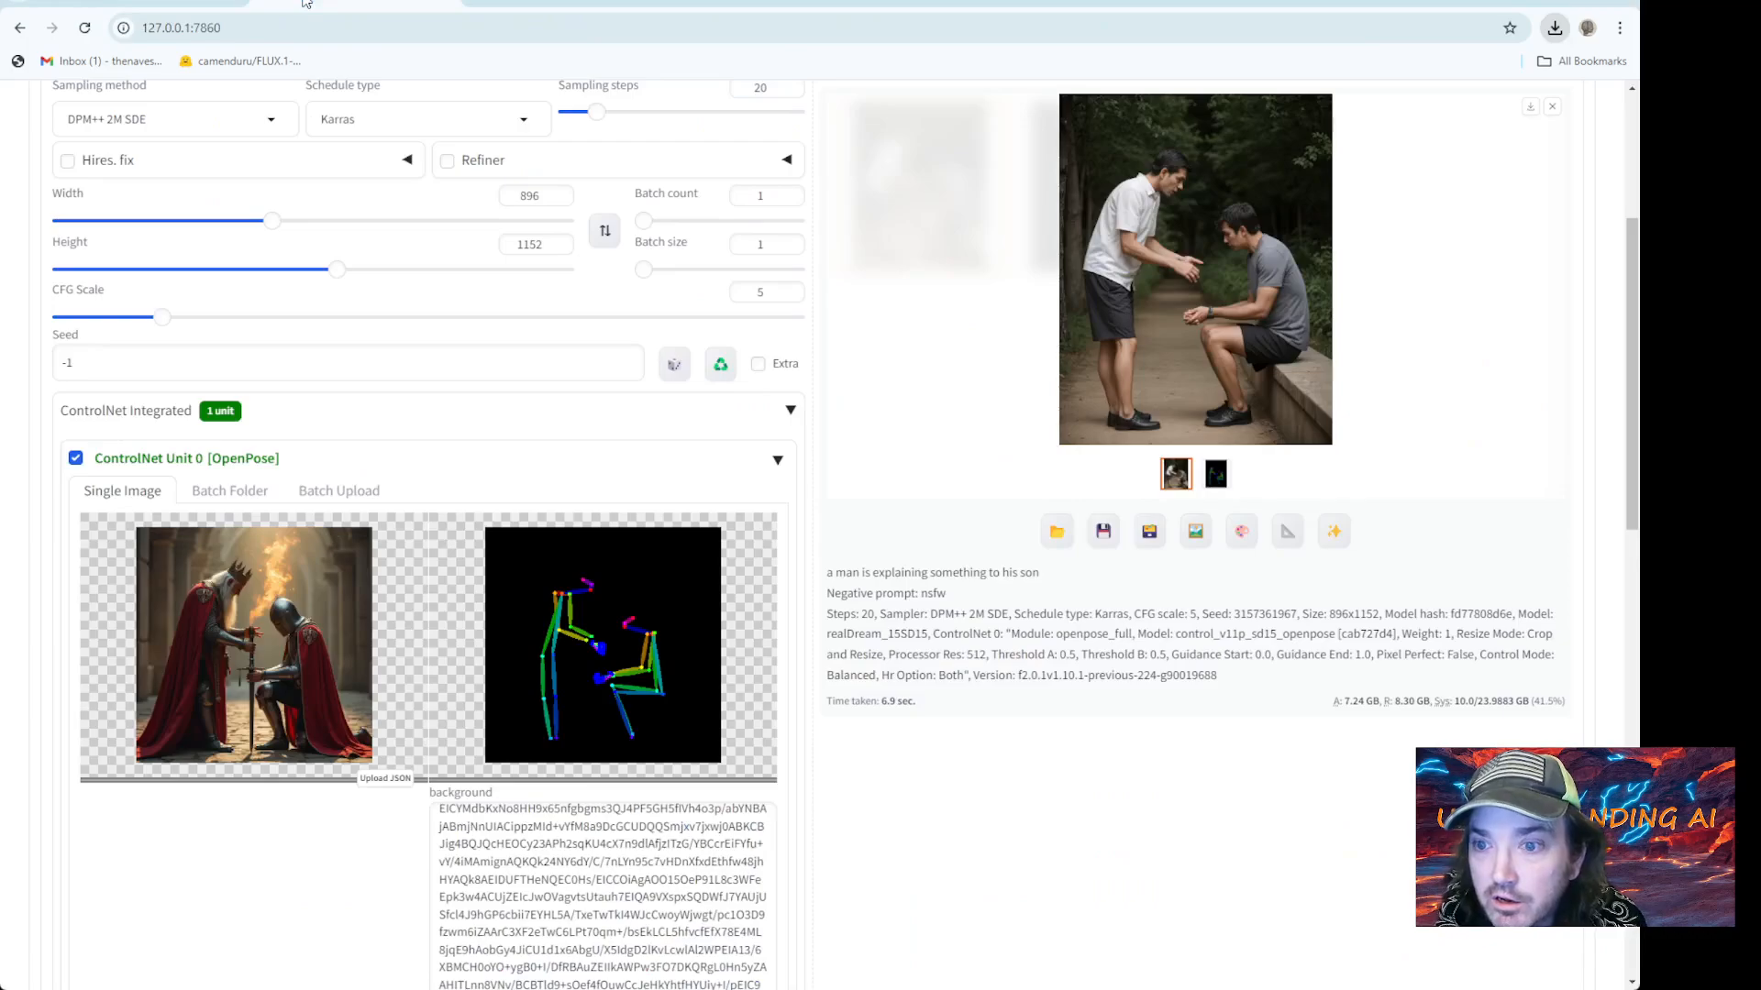
mouse_move(166, 536)
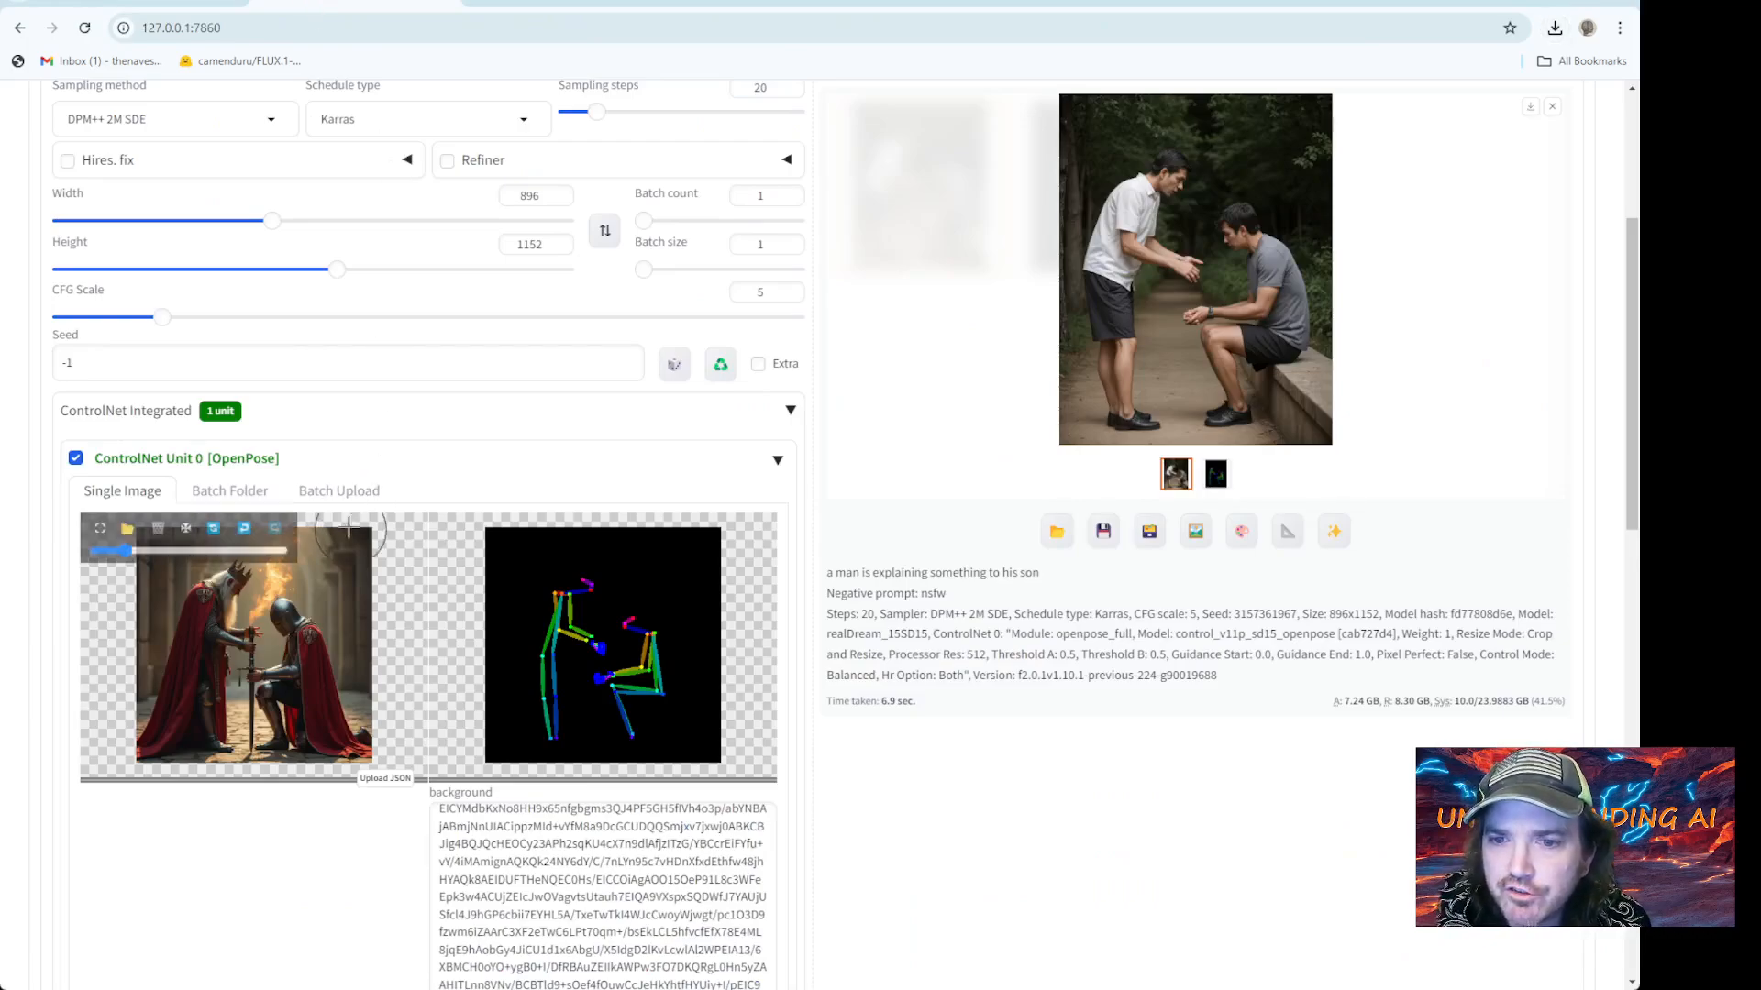
left_click(160, 531)
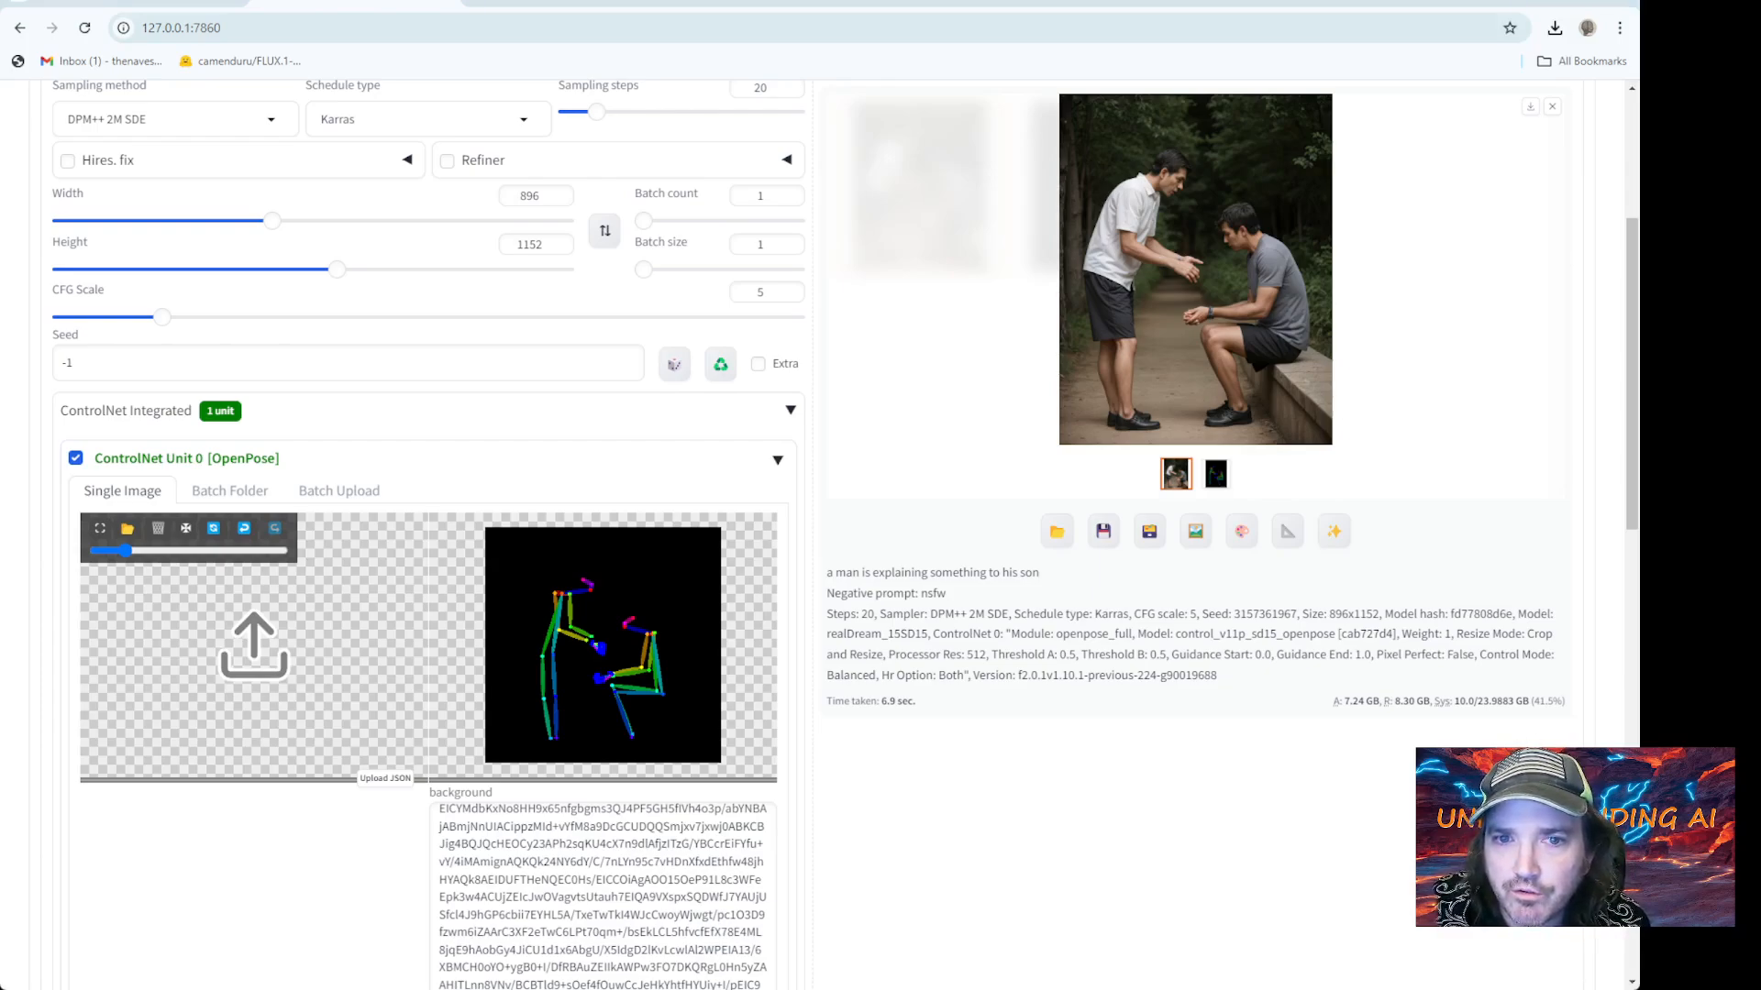
left_click_drag(0, 635, 396, 635)
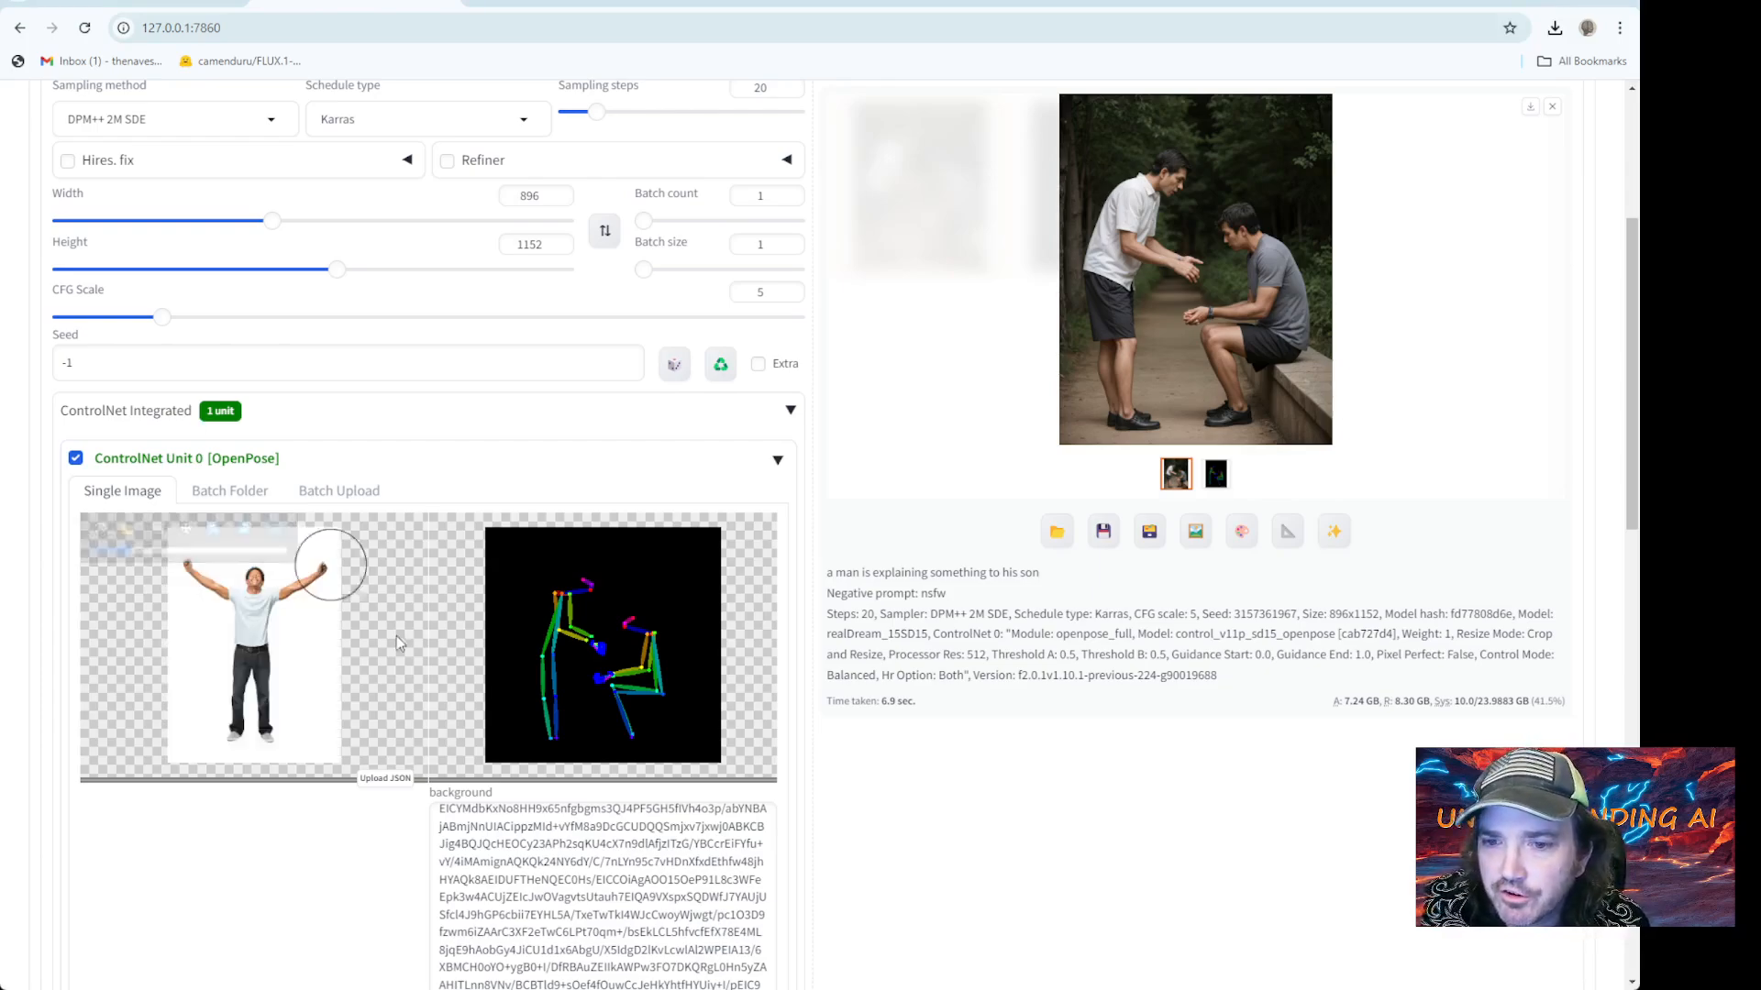
Run the openpose_full preprocessor on the new ControlNet Unit 0 image to produce its pose preview
scroll(798, 758, "down", 5)
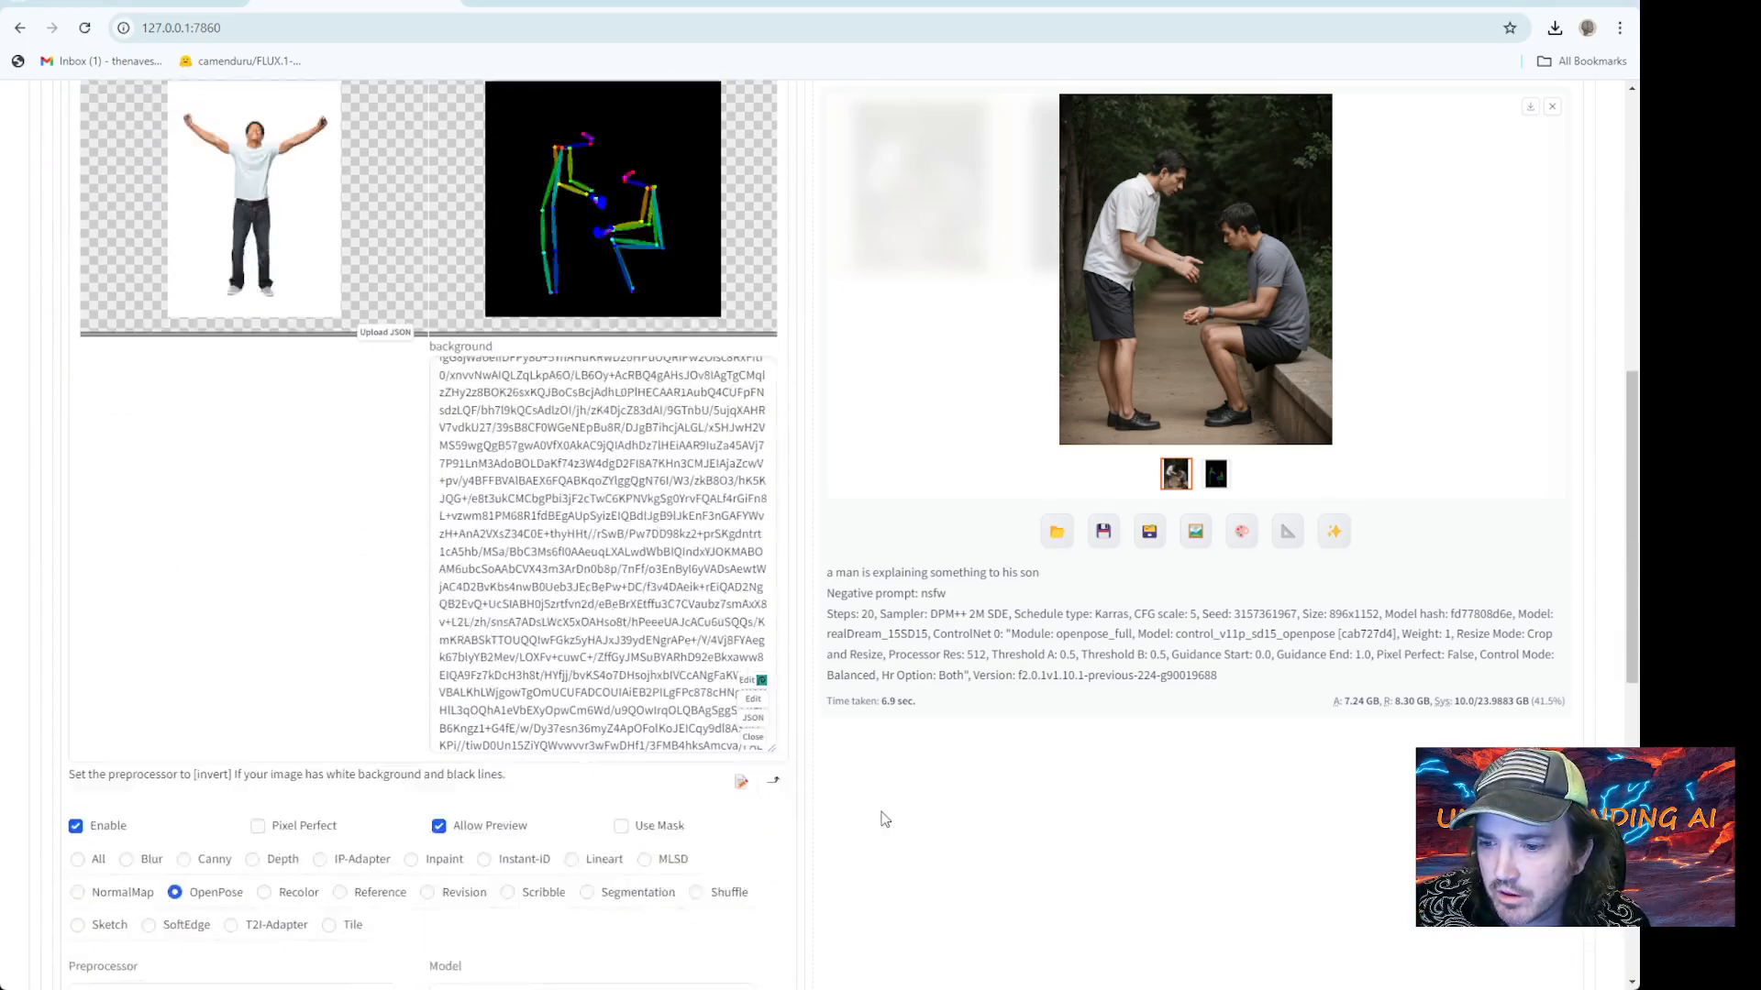
scroll(885, 819, "down", 2)
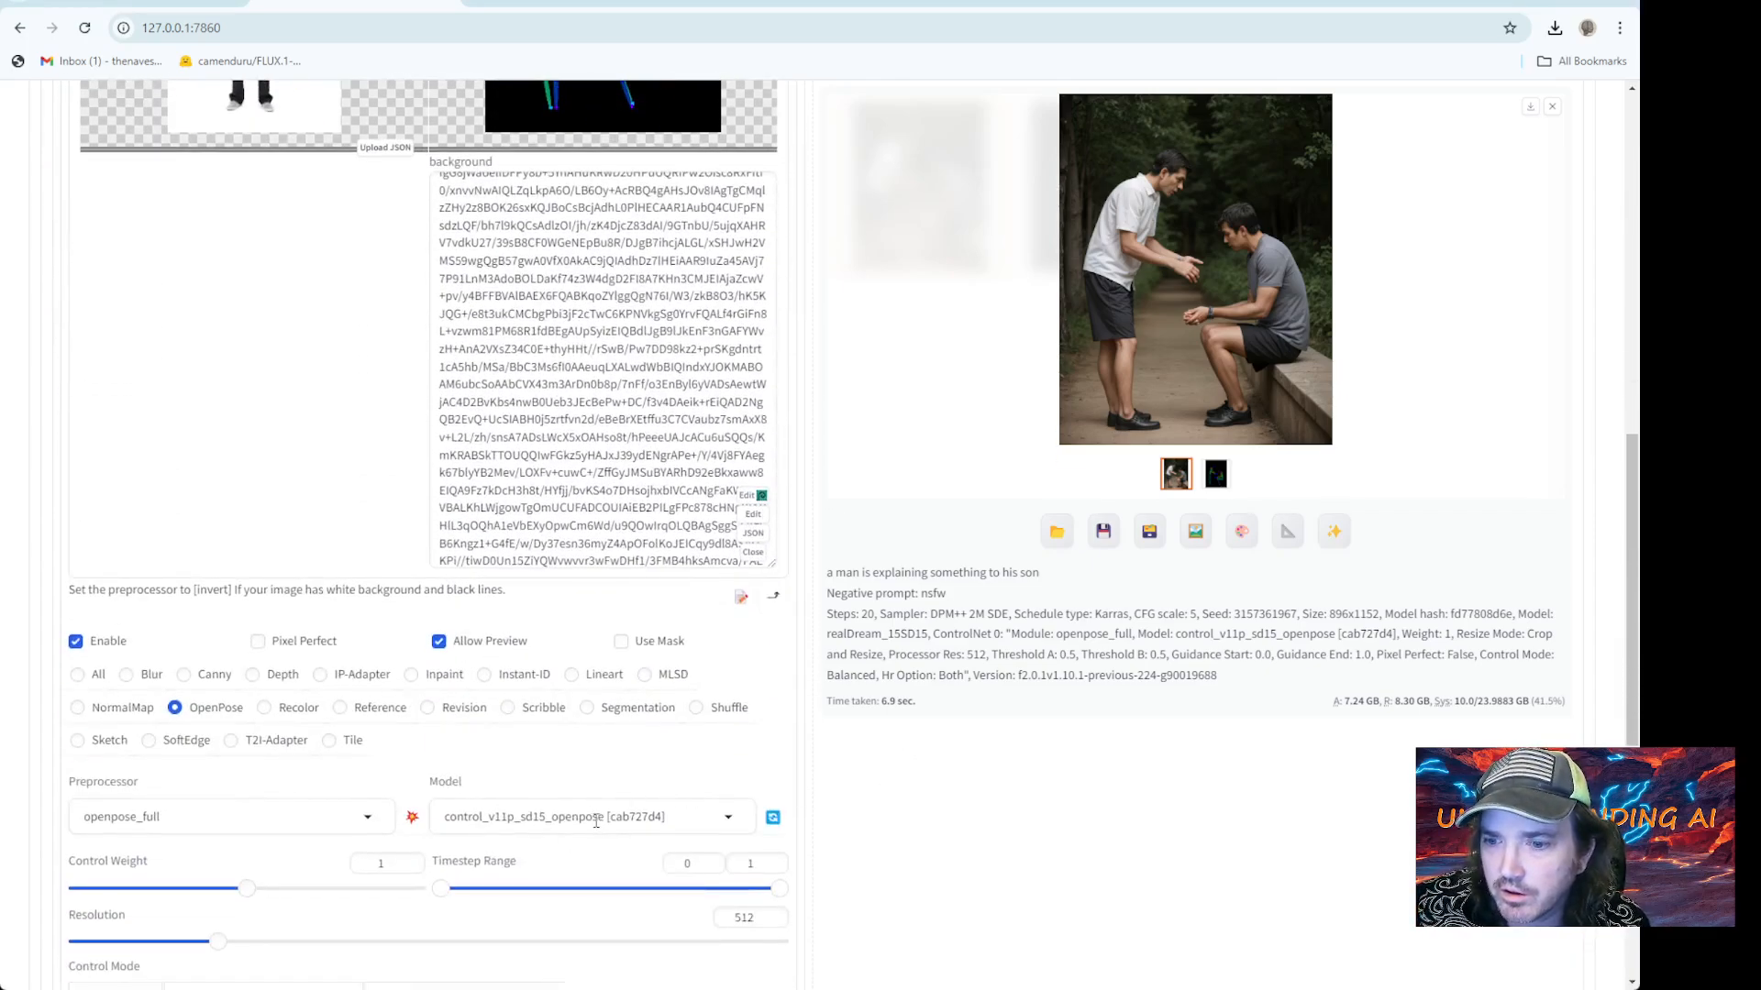
left_click(411, 818)
scroll(459, 707, "up", 4)
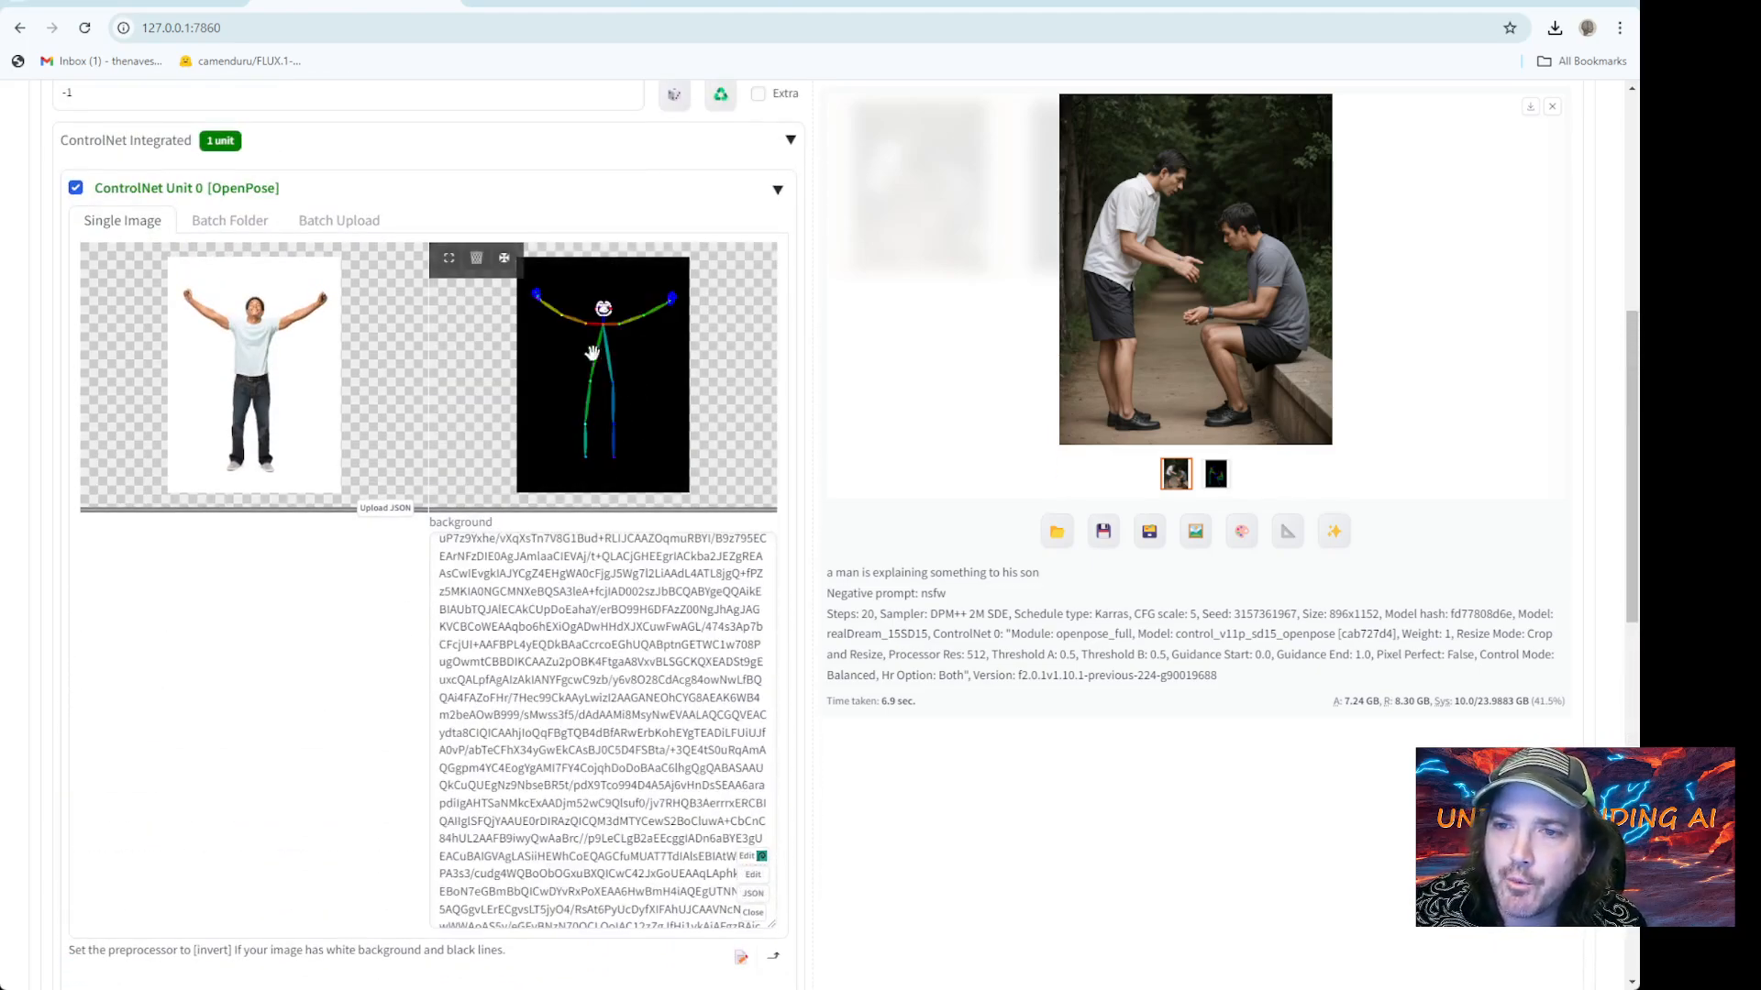
Open the generated pose in the OpenPose editor and lower the elbow and hand of the figure's right arm
scroll(741, 839, "down", 2)
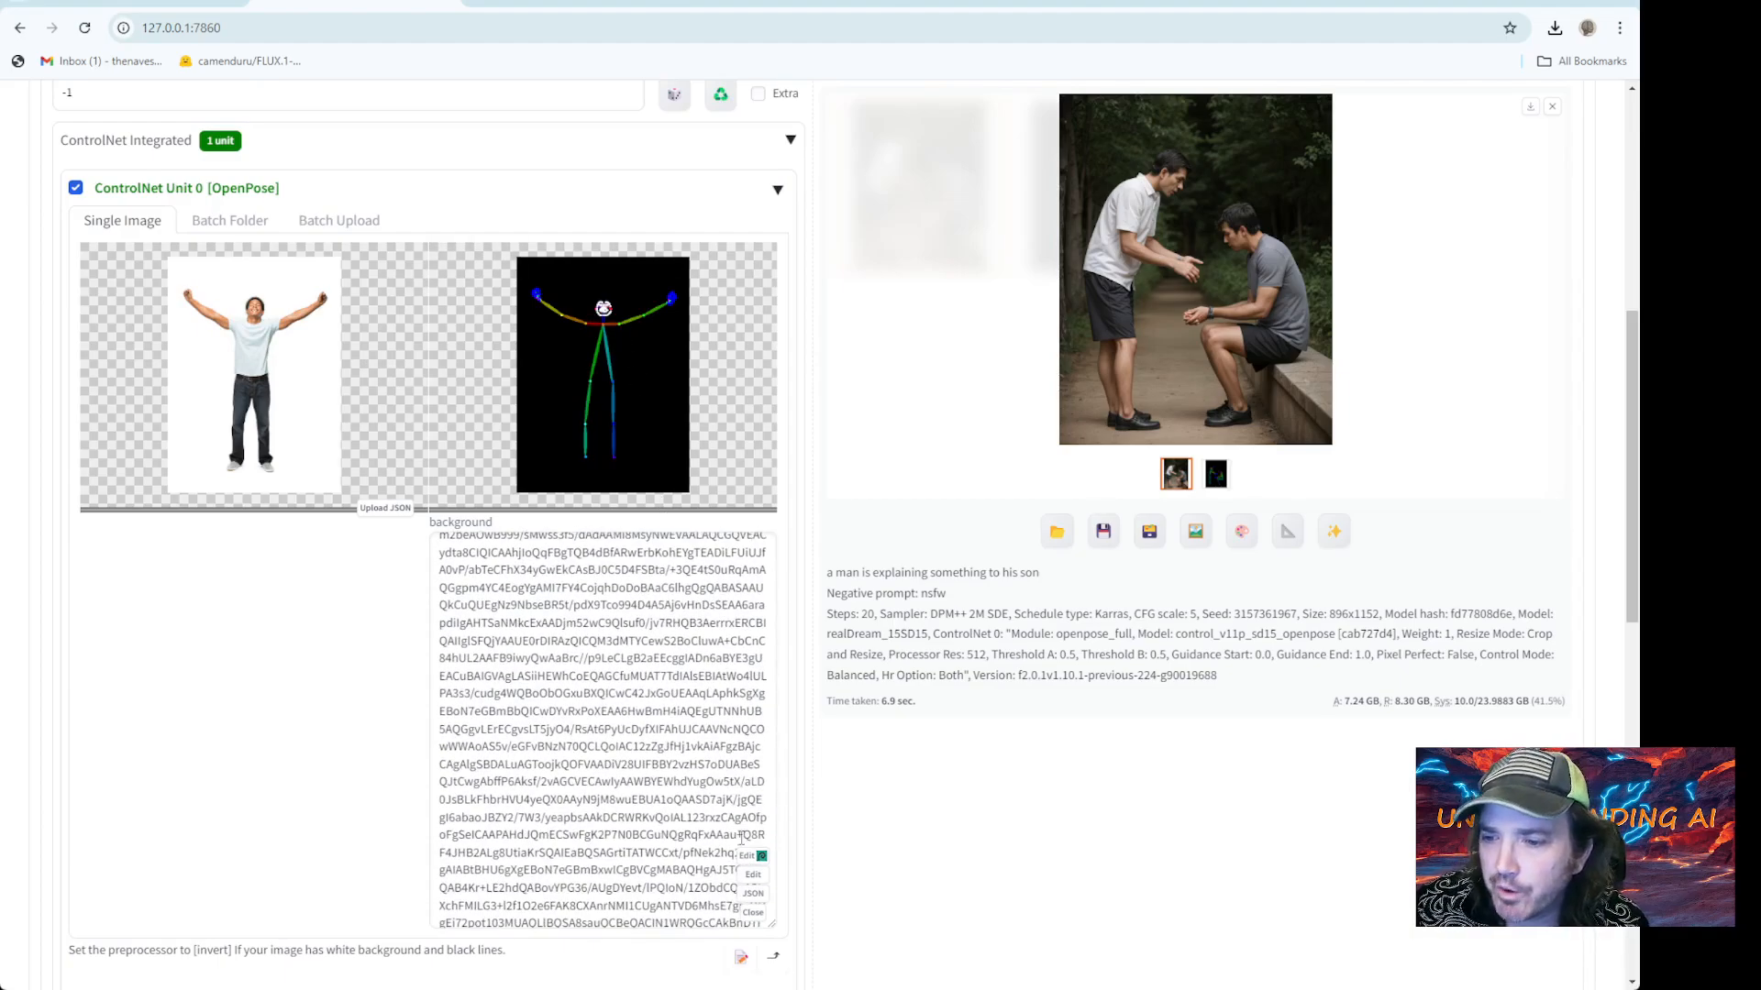
left_click(754, 878)
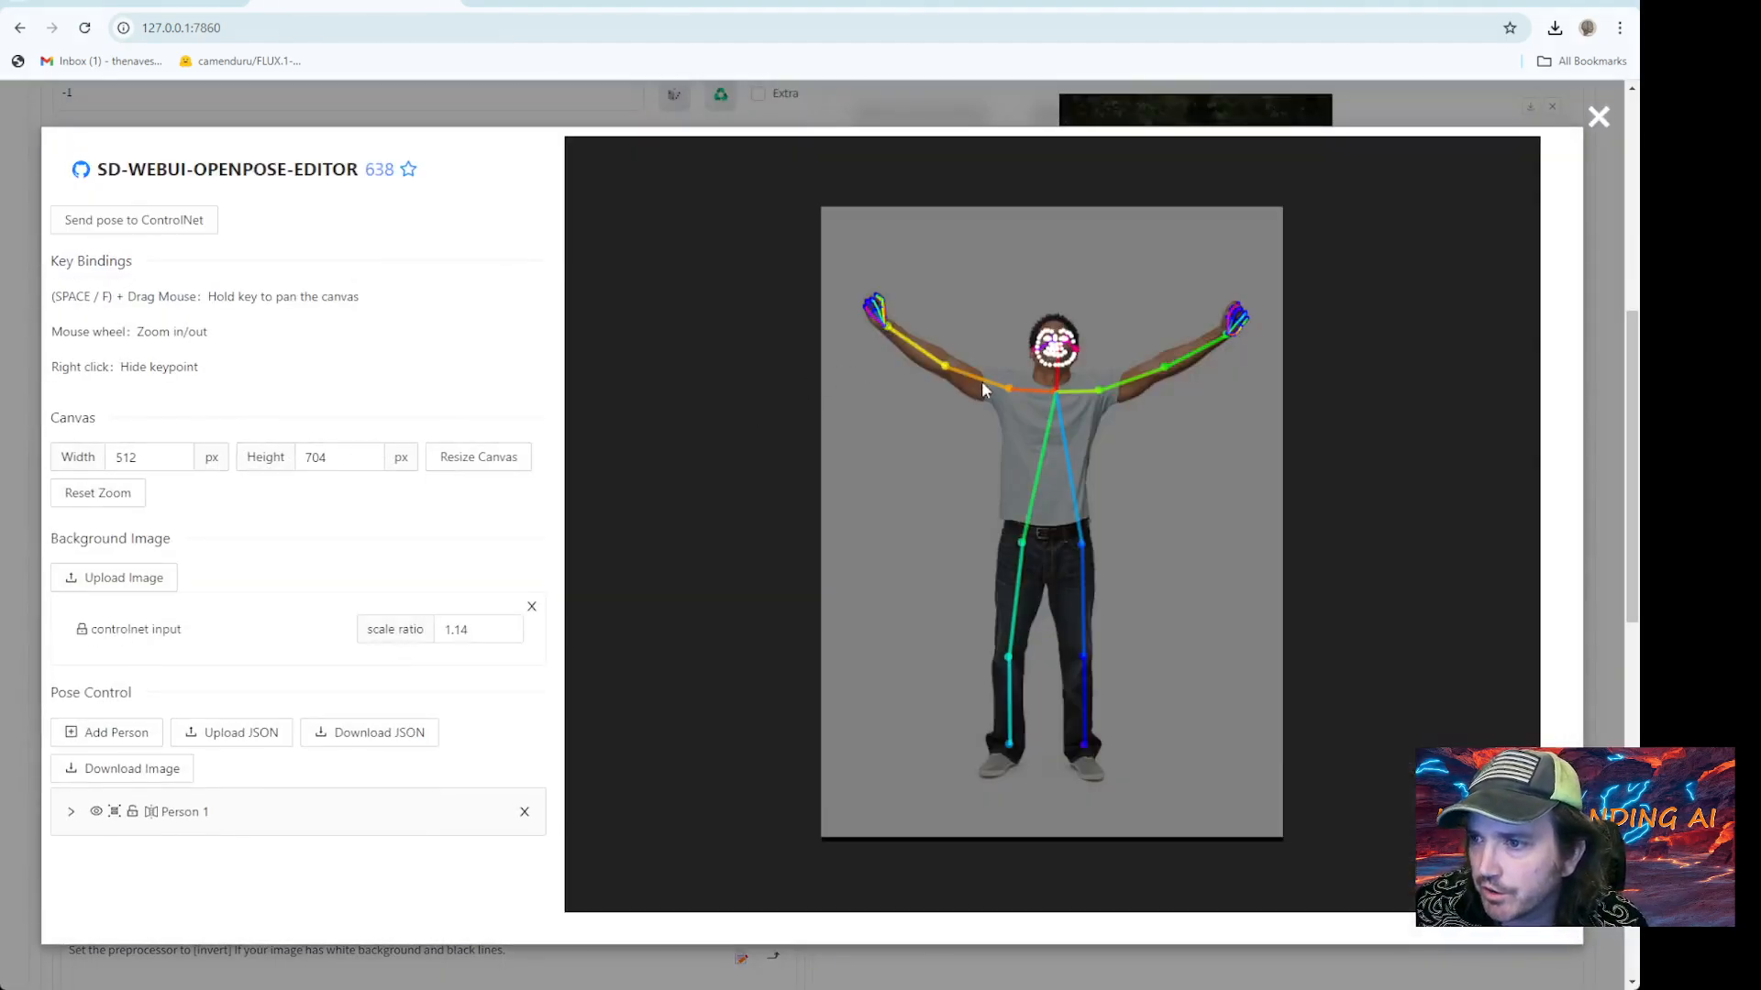
left_click_drag(945, 367, 926, 434)
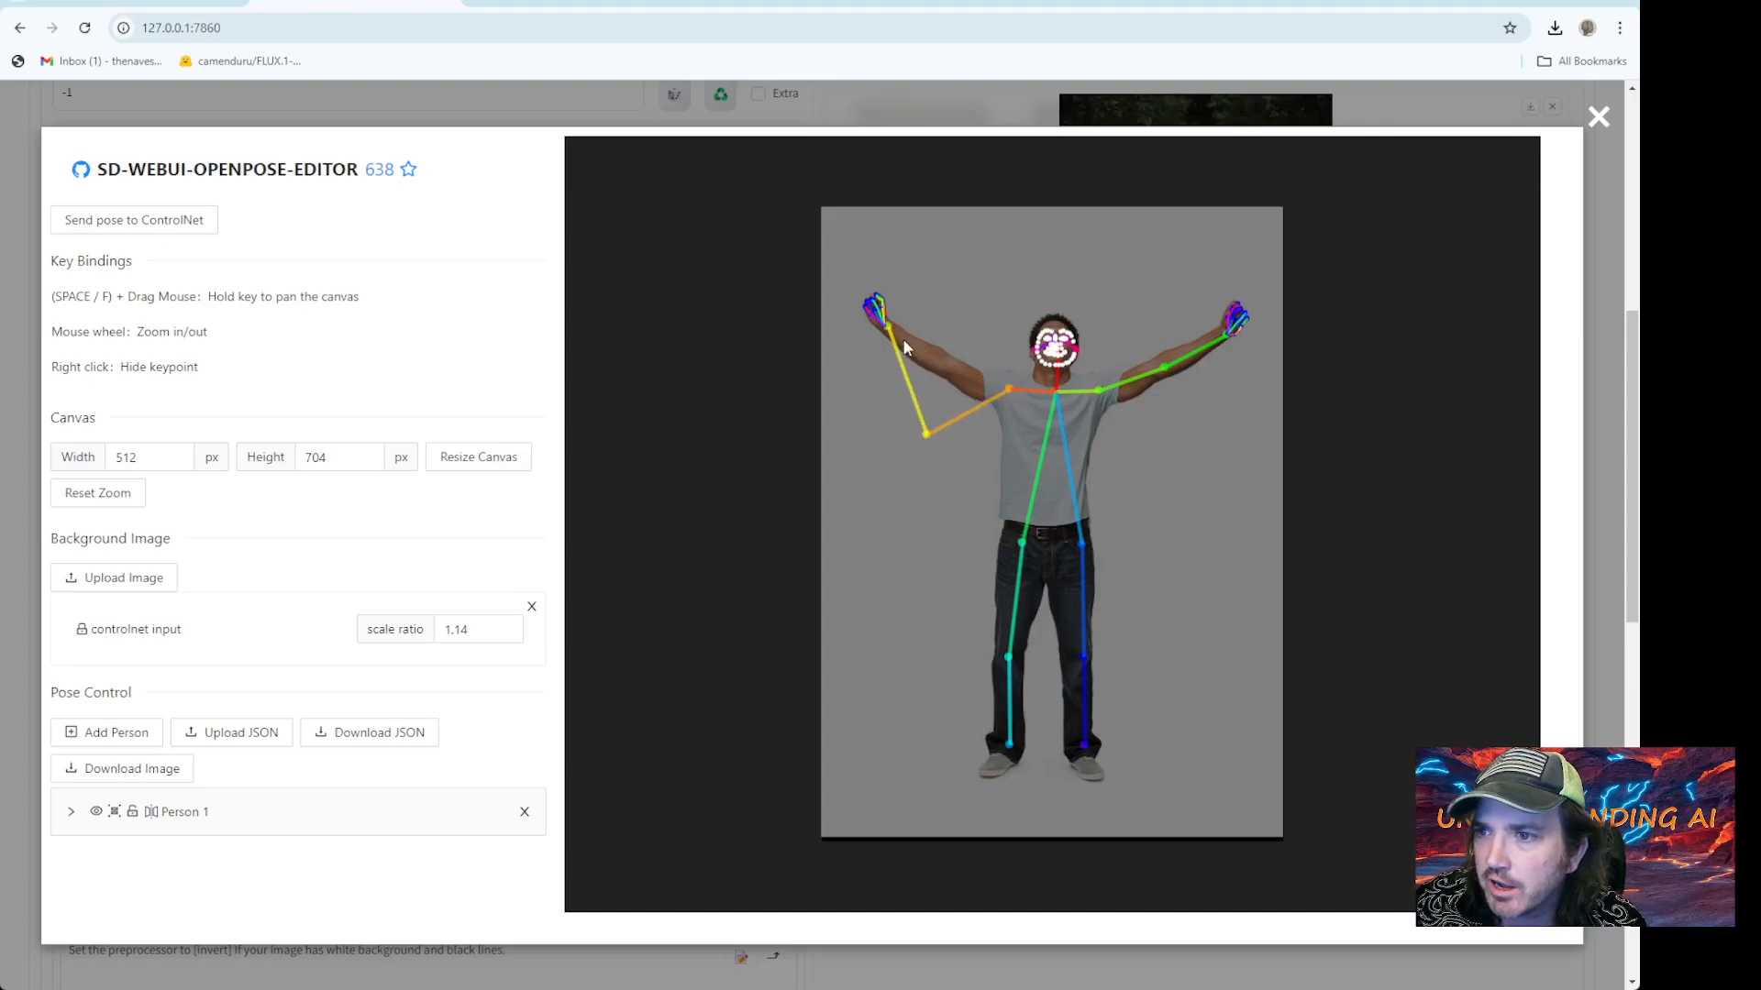
left_click(869, 301)
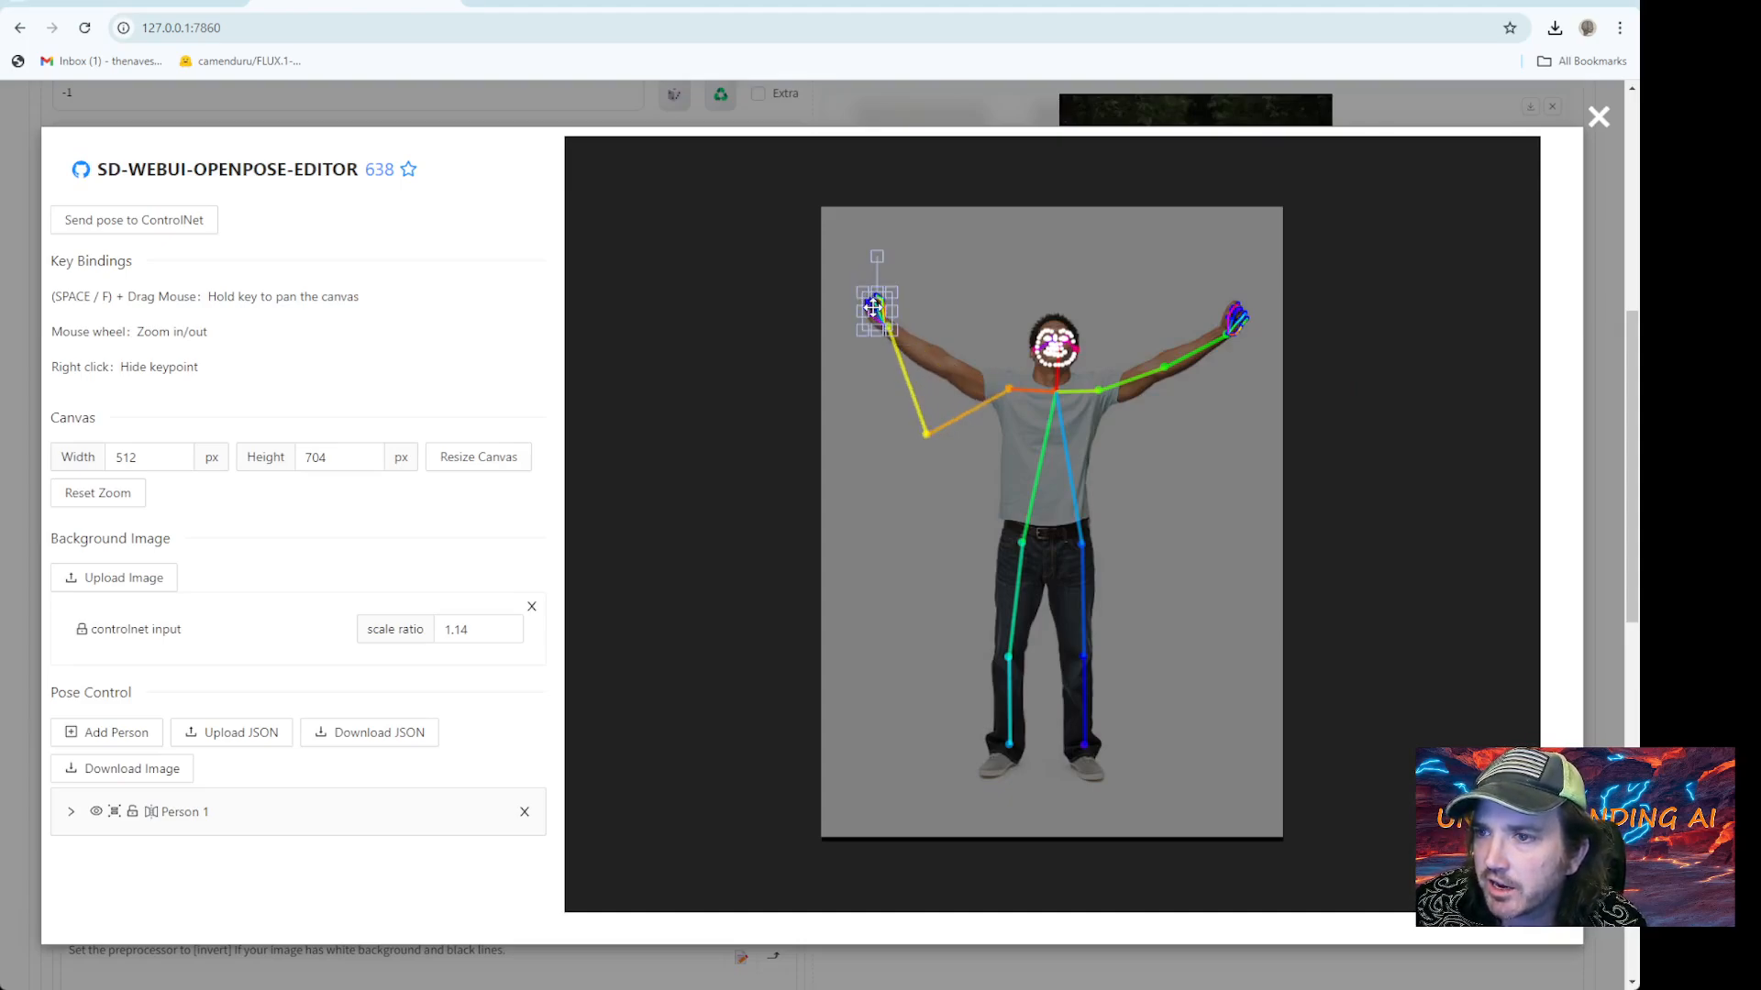
left_click_drag(873, 305, 882, 446)
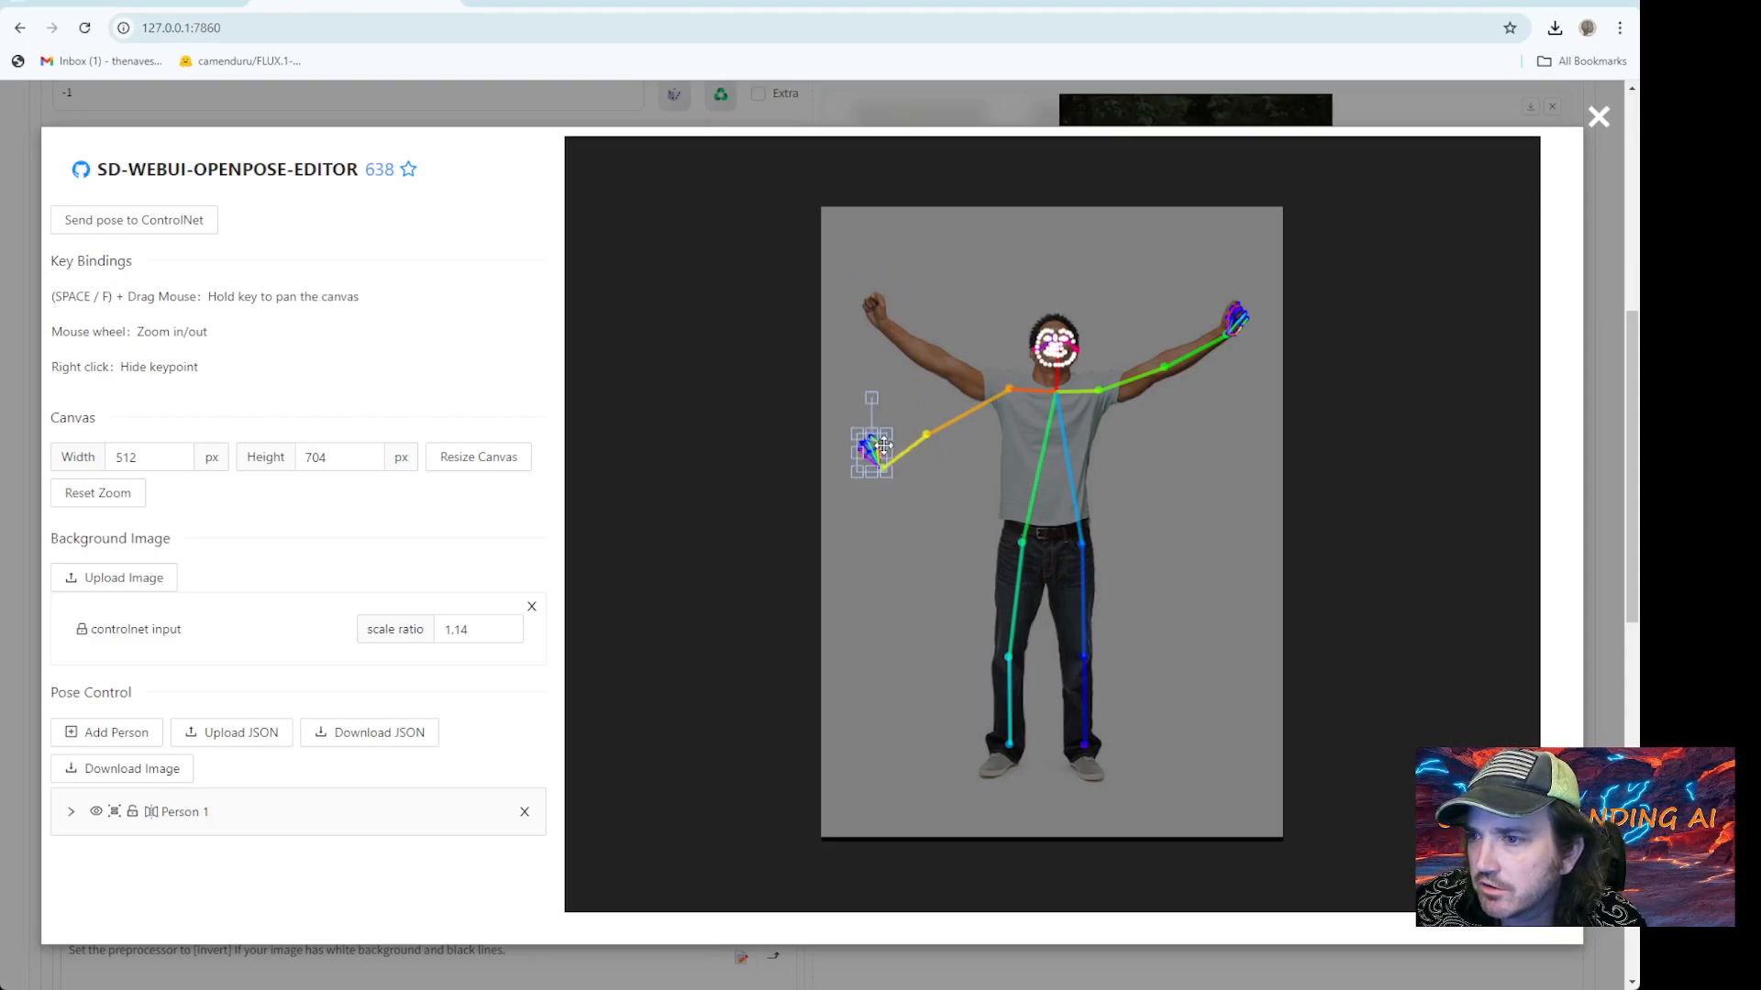
left_click(1274, 397)
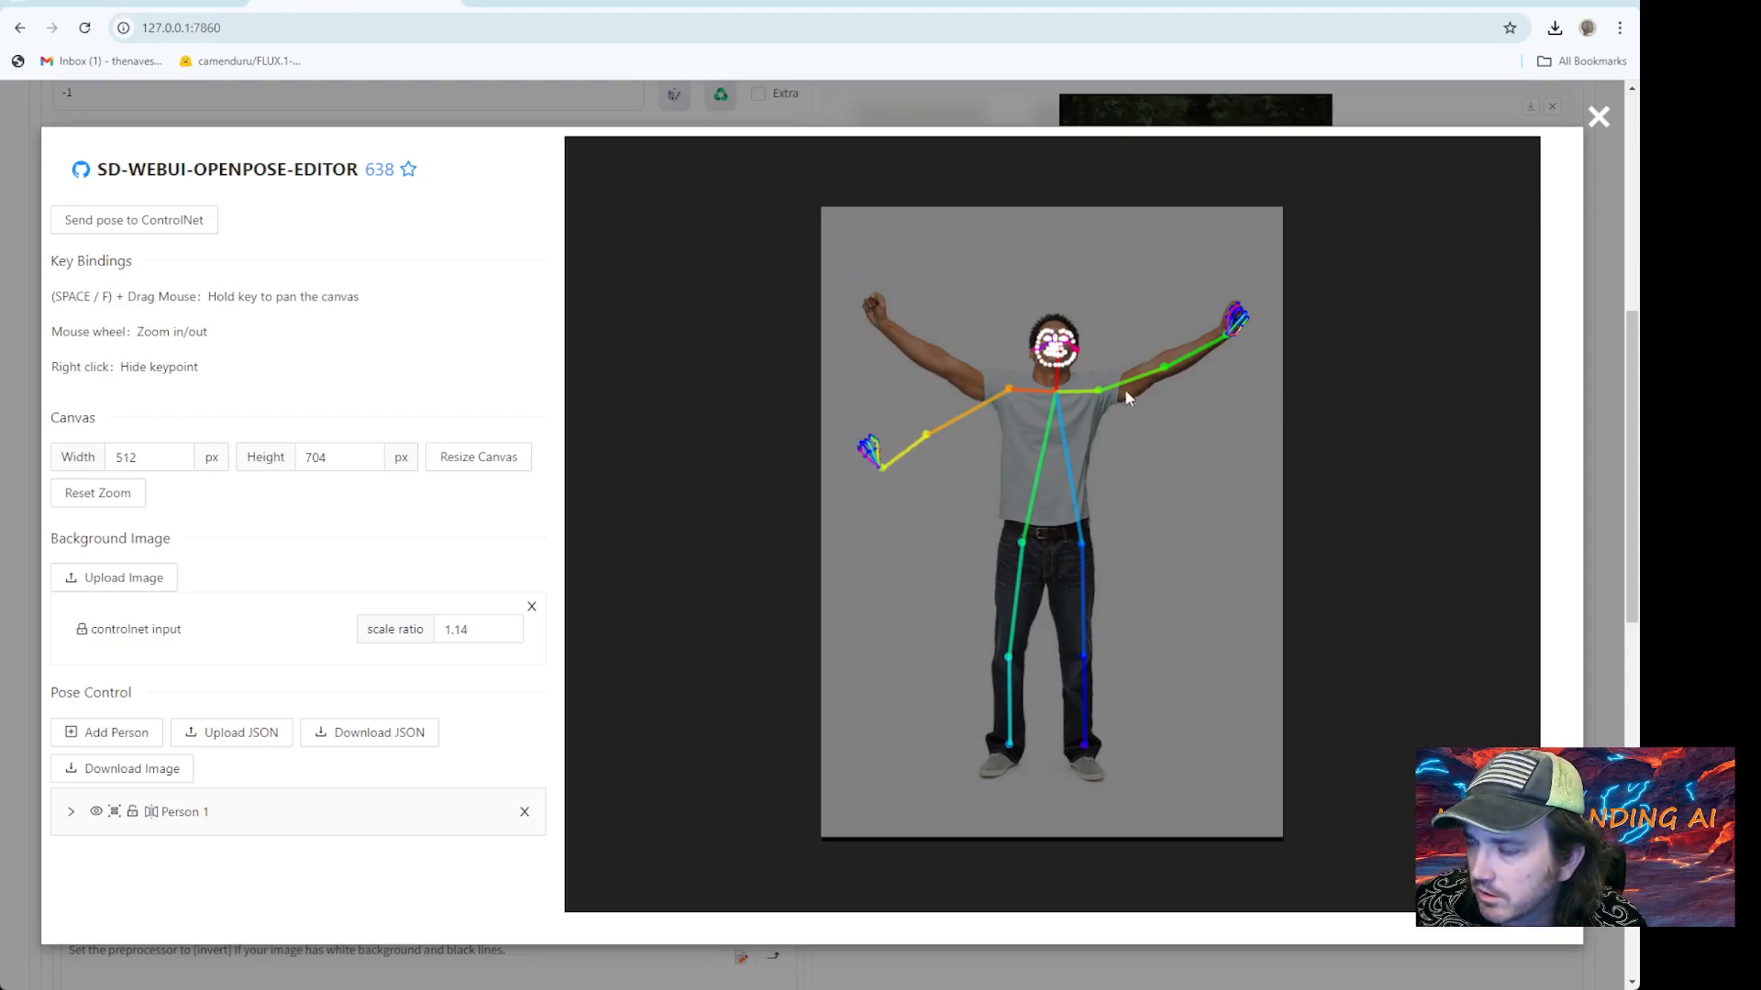
Enlarge the face keypoints slightly, and lower the figure's left arm with its hand rotated outward
left_click(1046, 345)
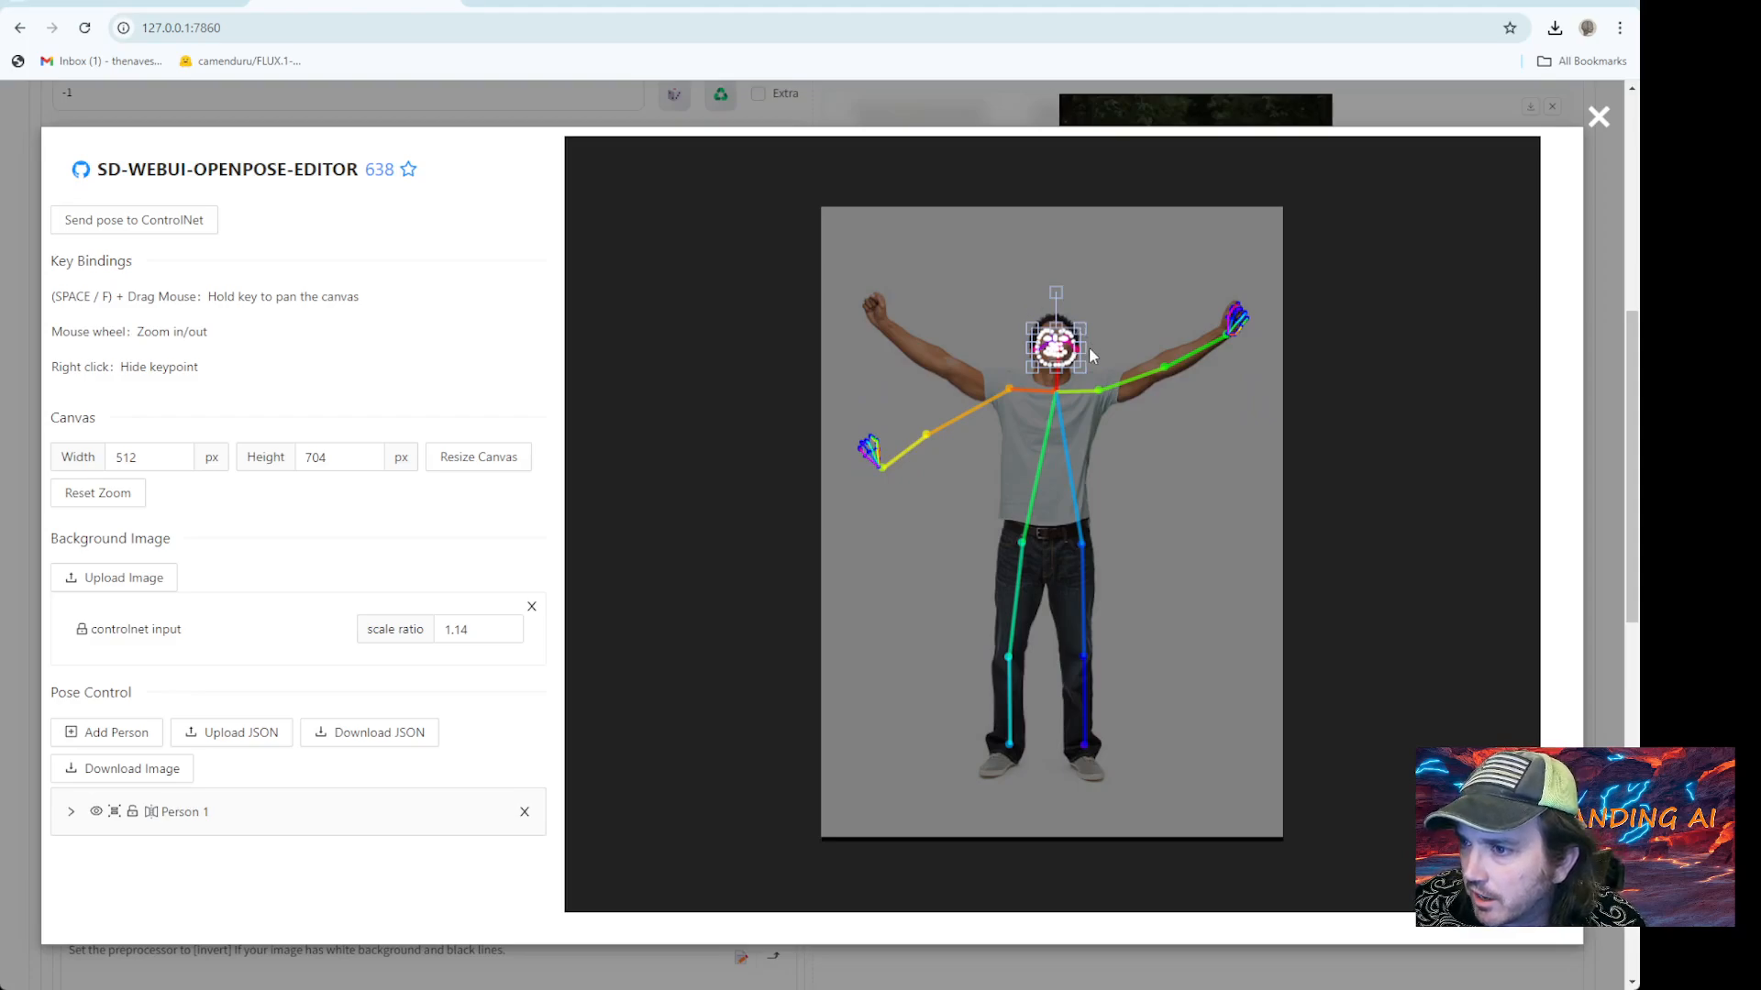
mouse_move(1079, 347)
left_mouse_down()
mouse_move(1097, 348)
mouse_move(1026, 347)
mouse_move(1061, 318)
left_mouse_up()
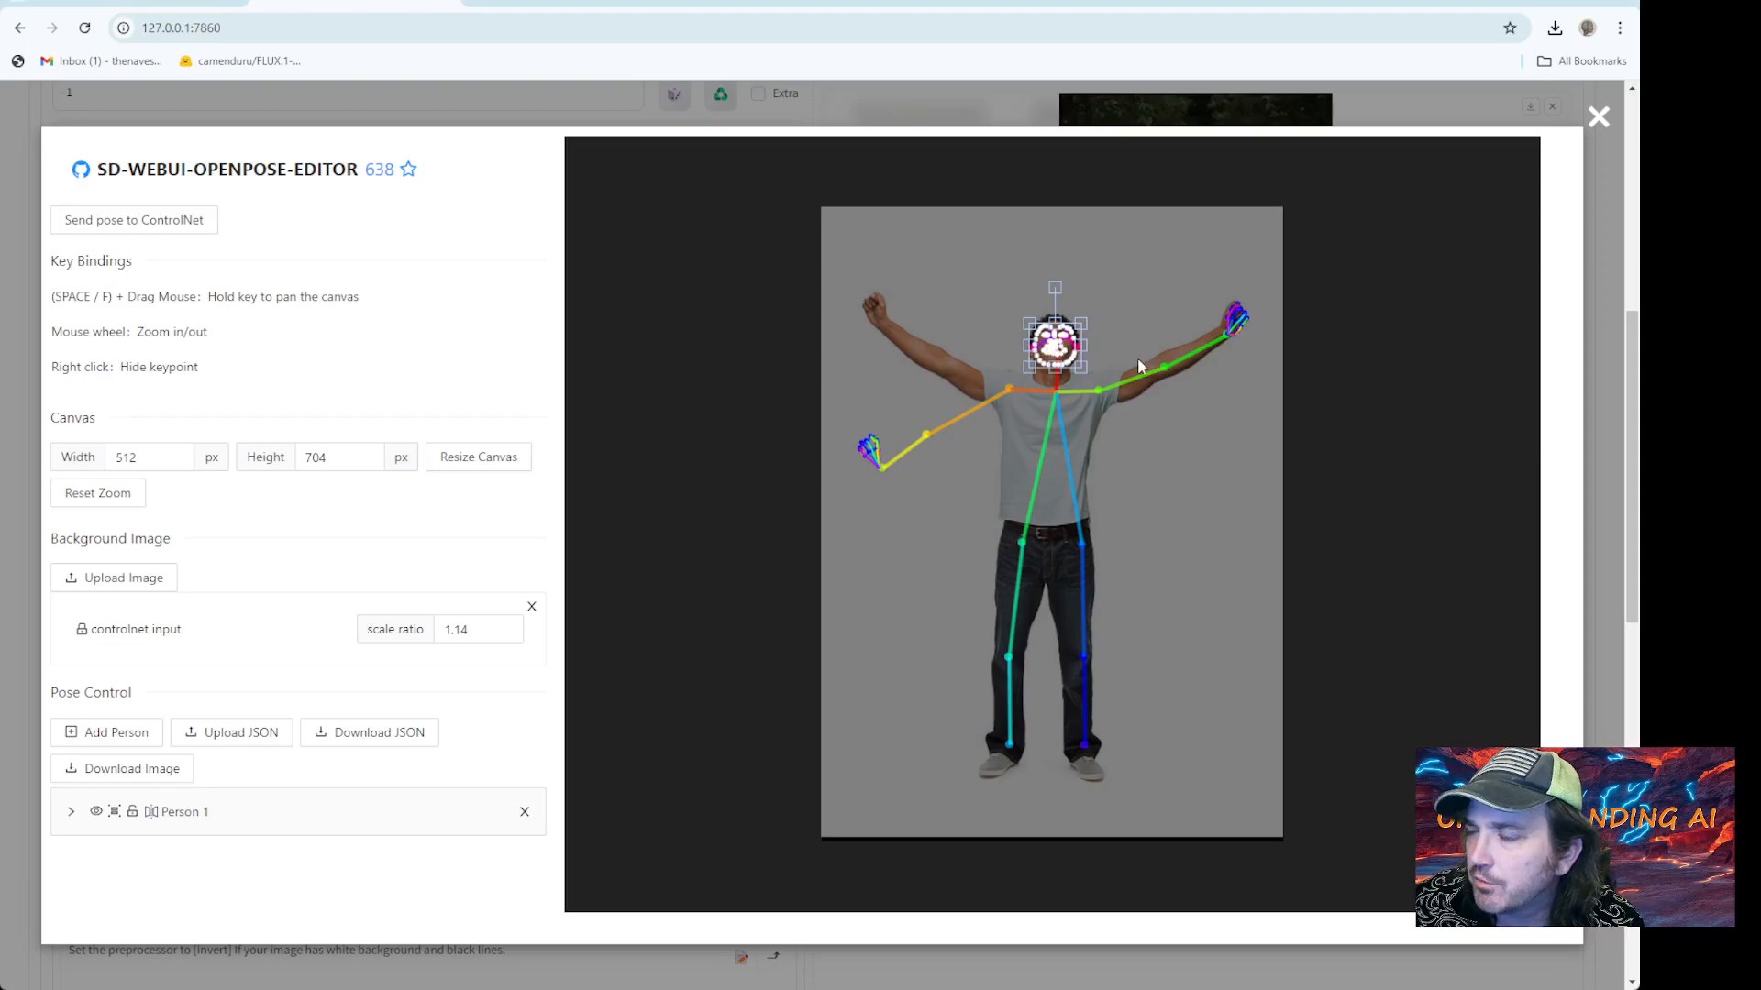
left_click_drag(1259, 422, 1093, 272)
left_click_drag(1171, 367, 1184, 396)
left_click(1262, 456)
left_click_drag(1219, 322, 1146, 299)
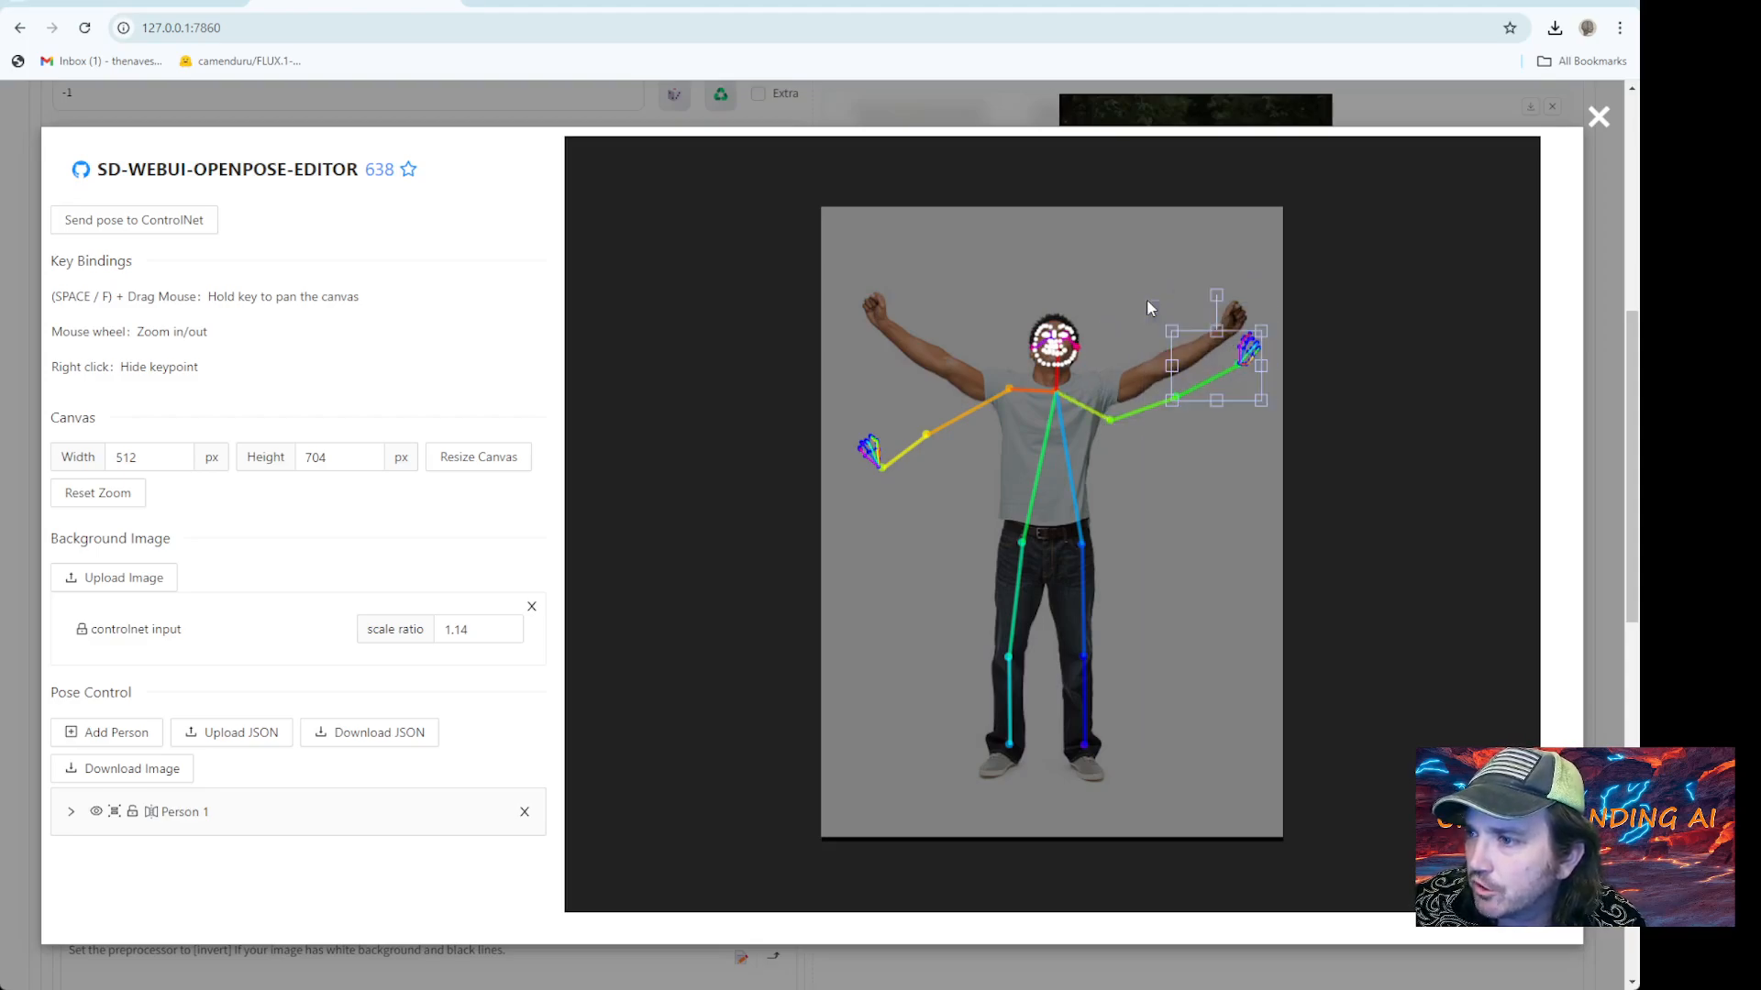
mouse_move(1227, 376)
left_mouse_down()
mouse_move(1218, 414)
mouse_move(1212, 387)
left_mouse_up()
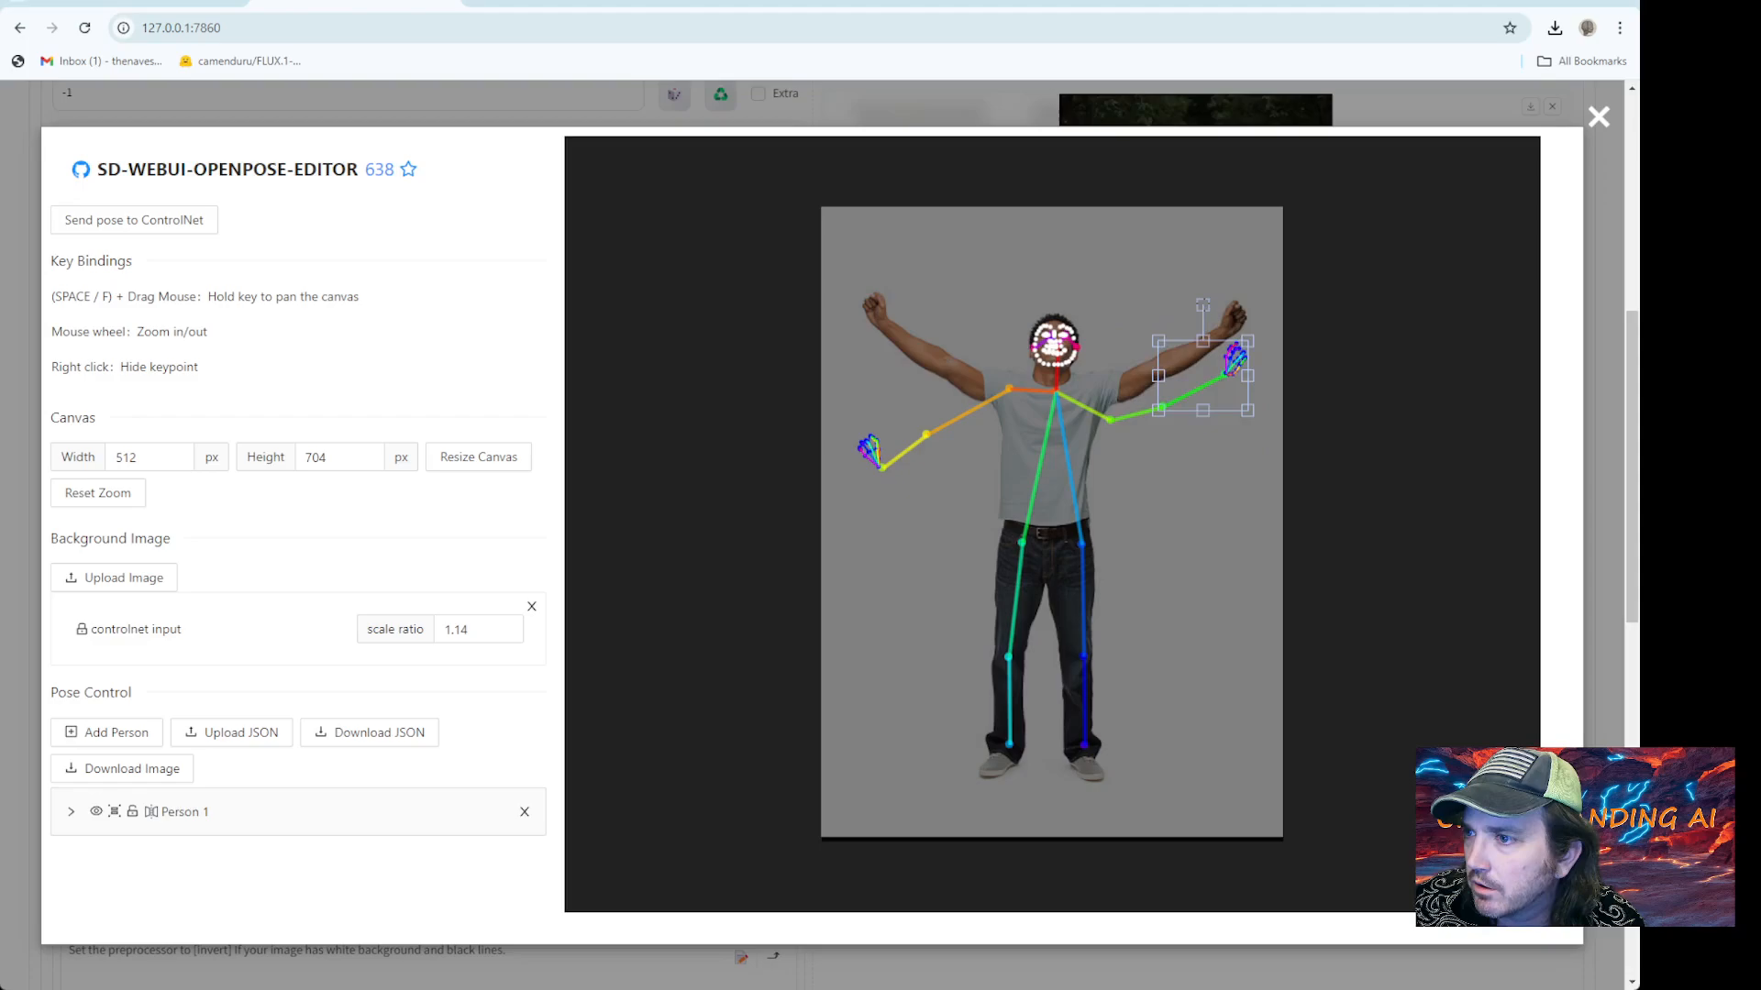
left_click_drag(1202, 304, 1167, 405)
left_click(1140, 340)
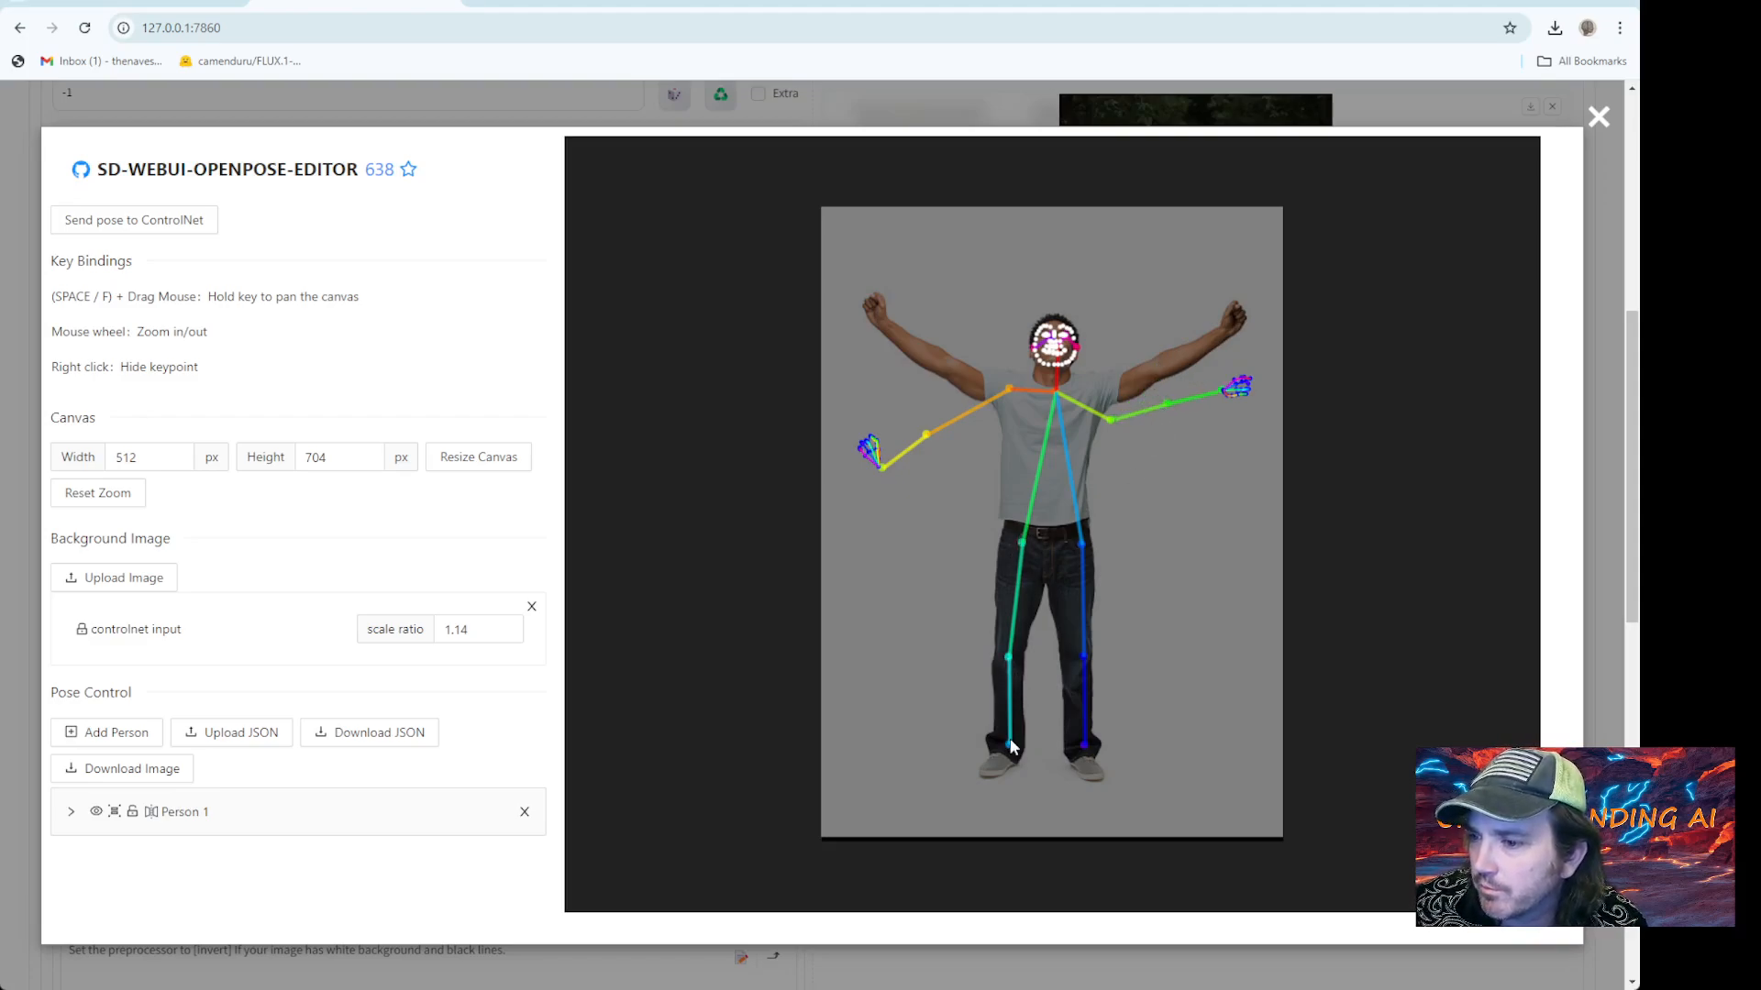
Move the hip, knee and ankle keypoints of the figure's right leg outward, away from the body
left_click_drag(1008, 746, 958, 744)
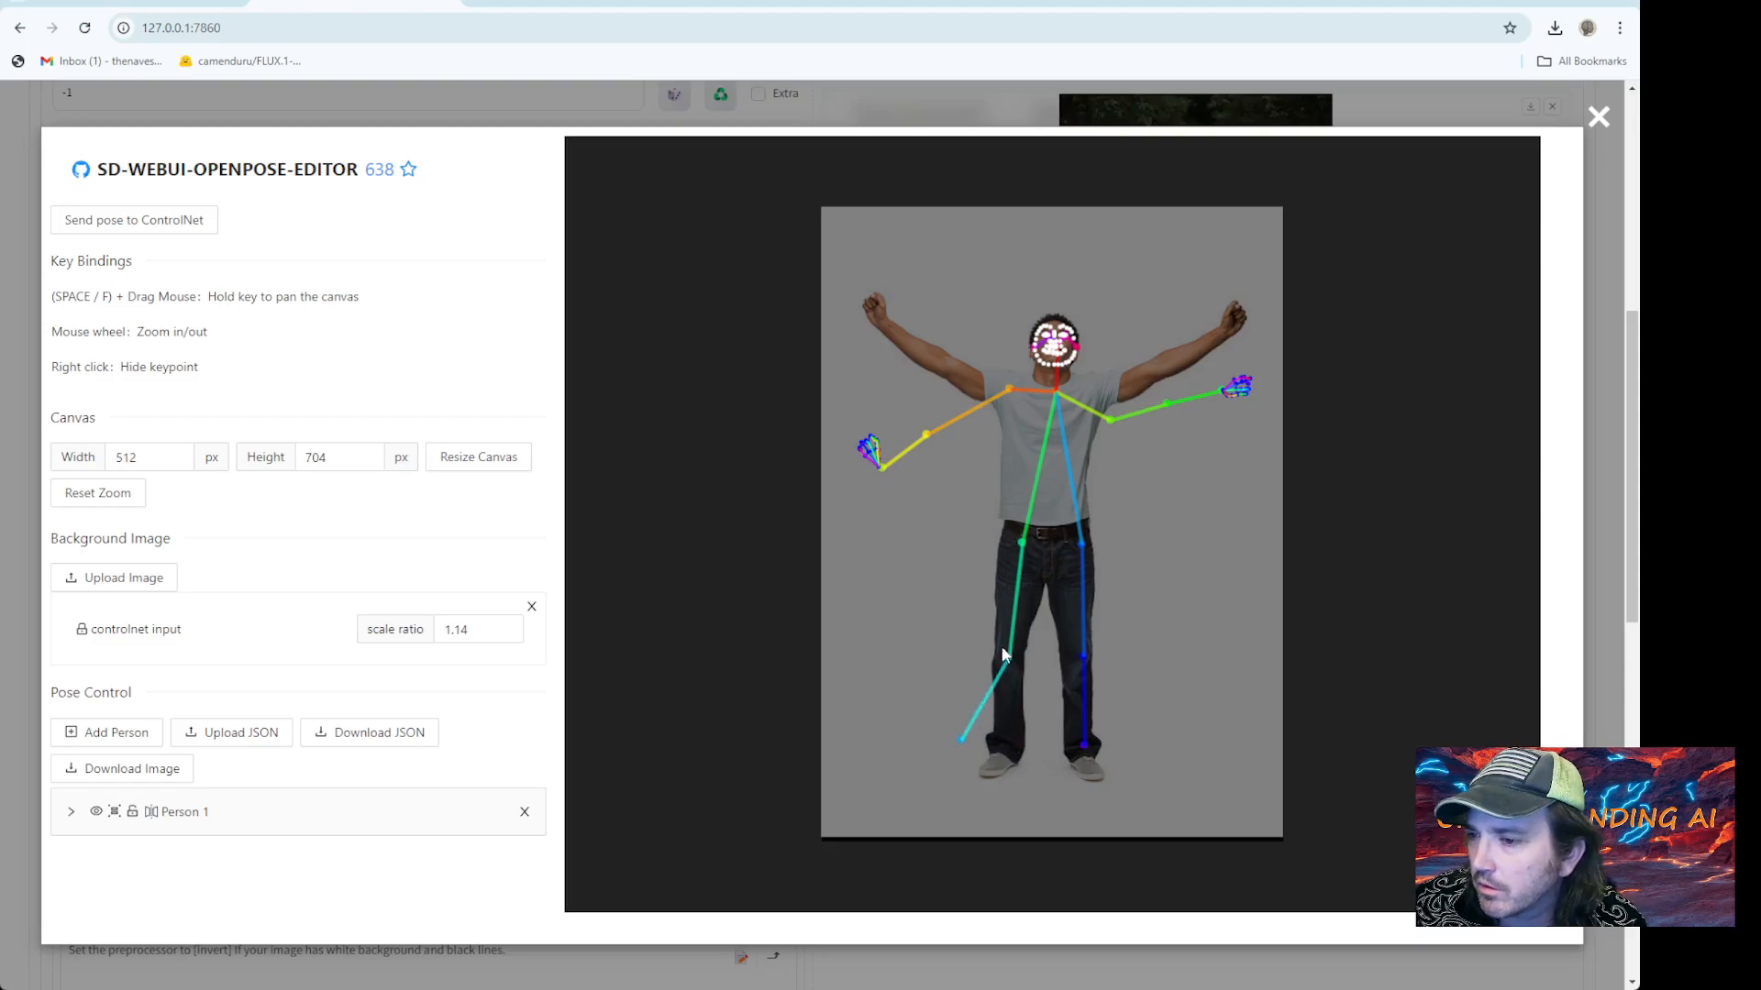
left_click_drag(1006, 655, 924, 639)
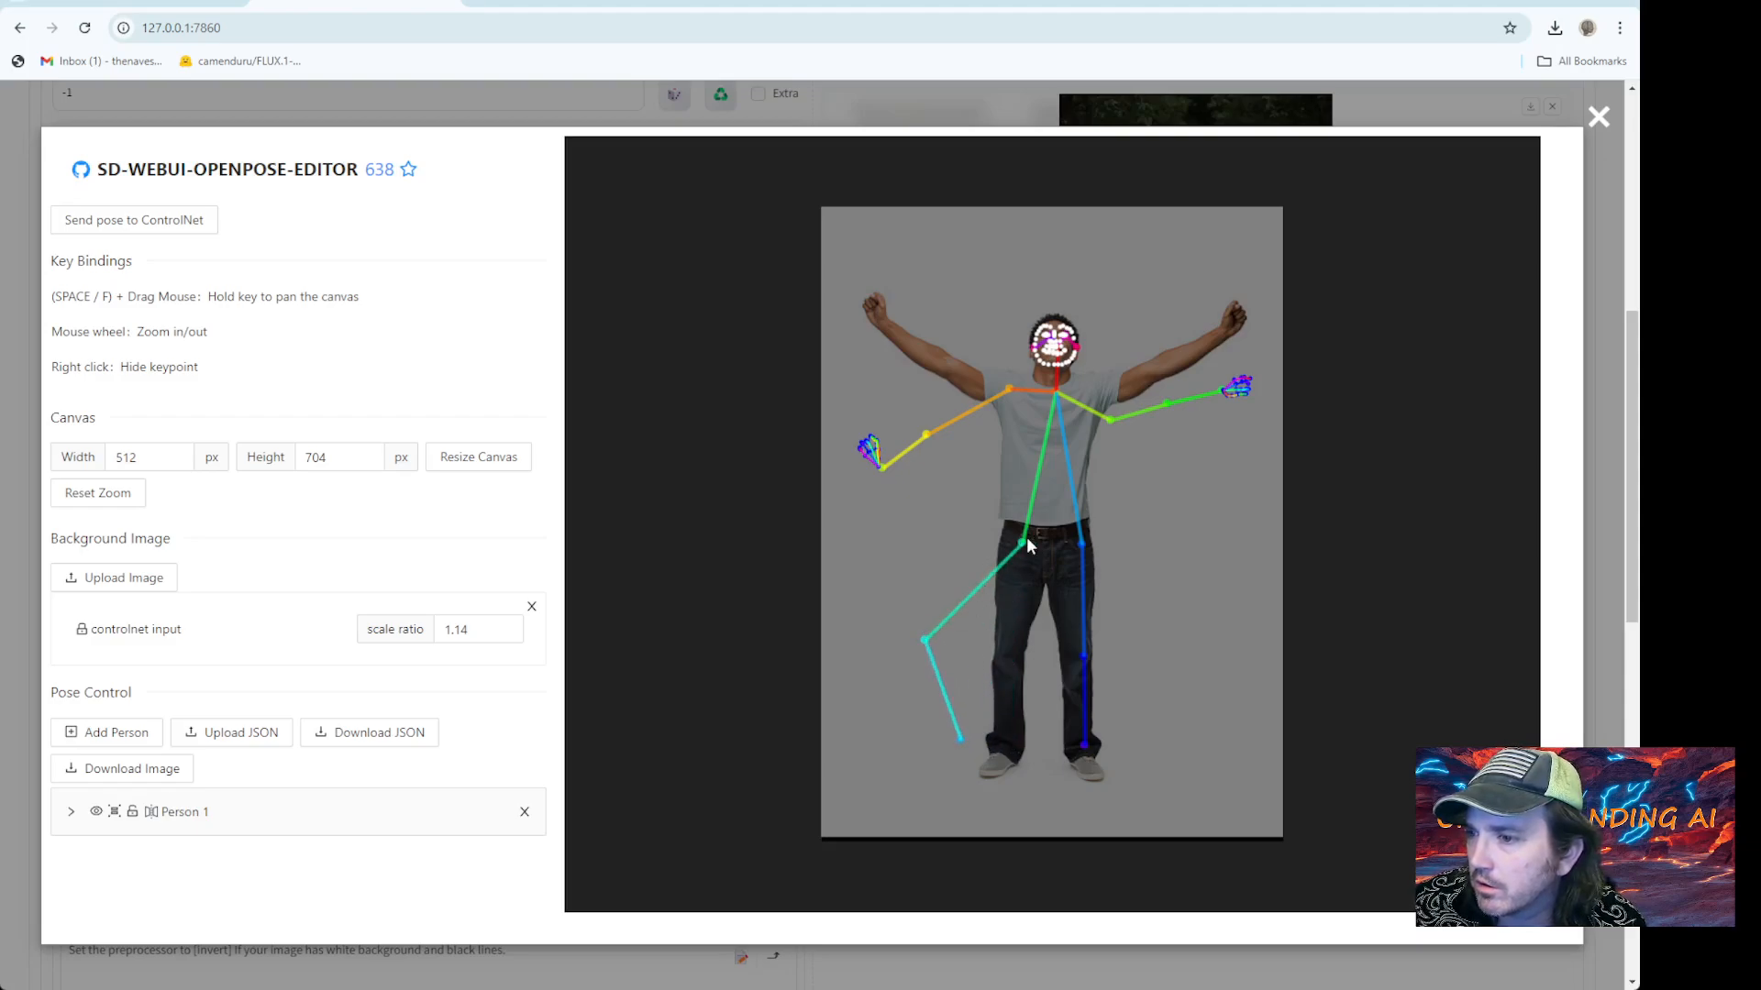
left_click_drag(1024, 539, 944, 532)
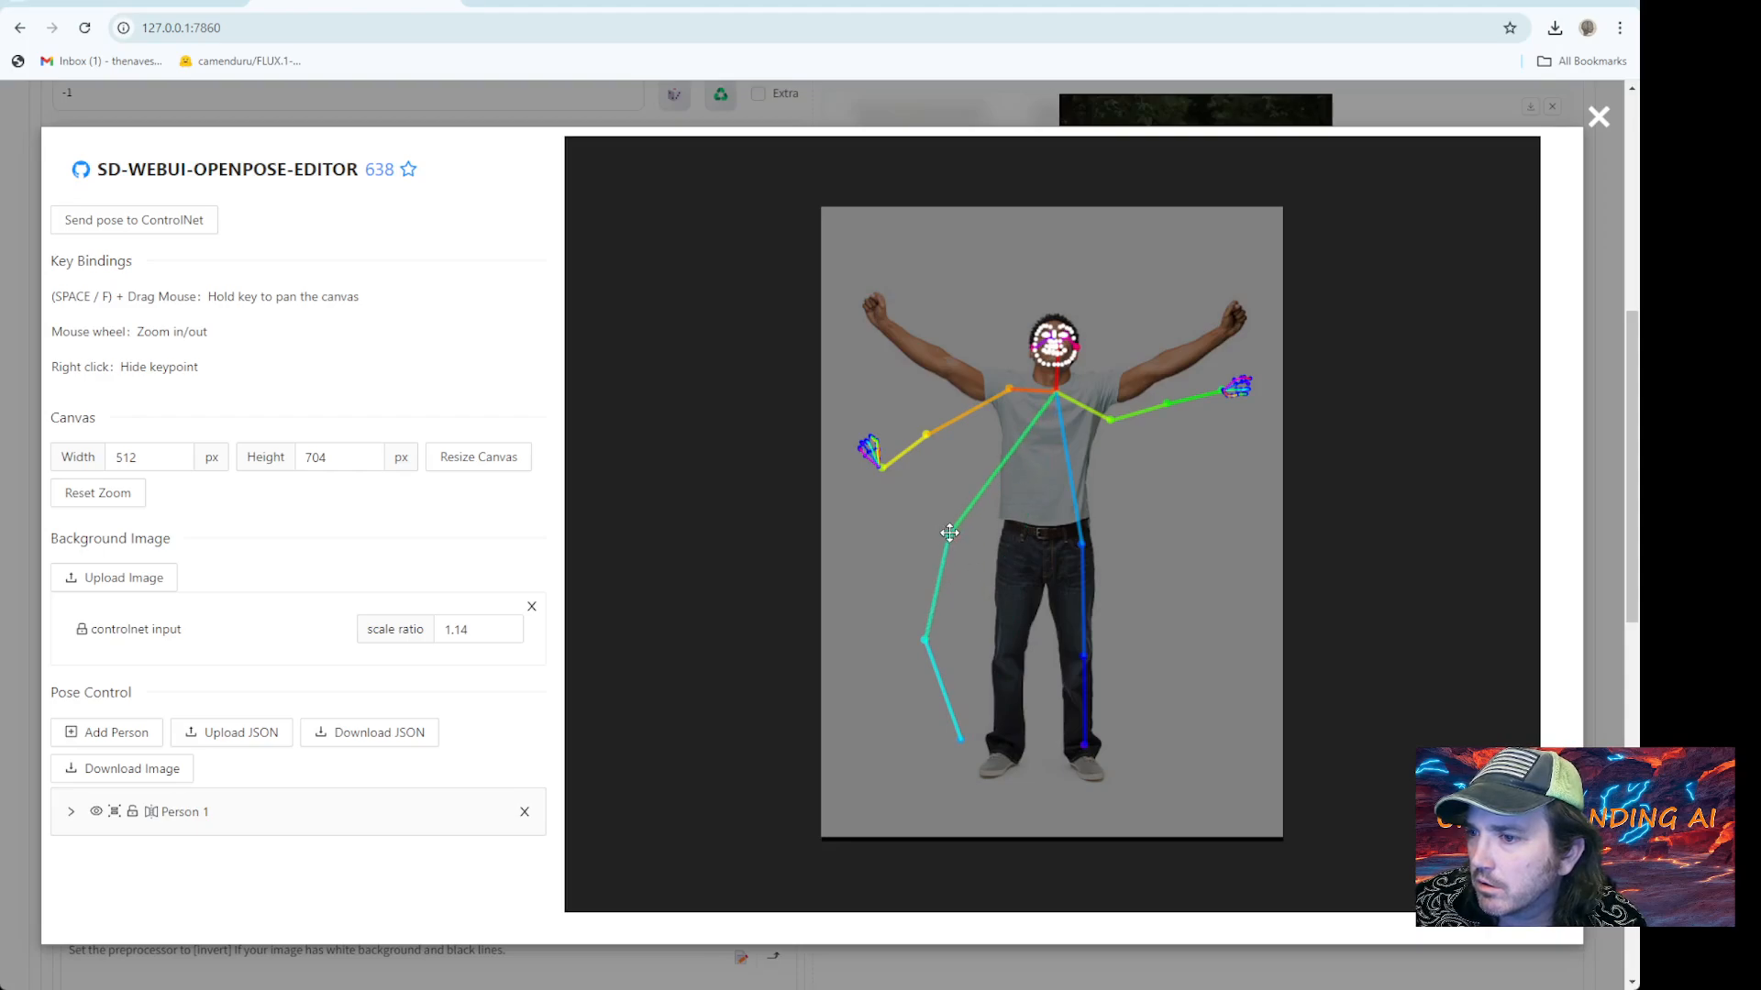
left_click_drag(958, 745, 887, 735)
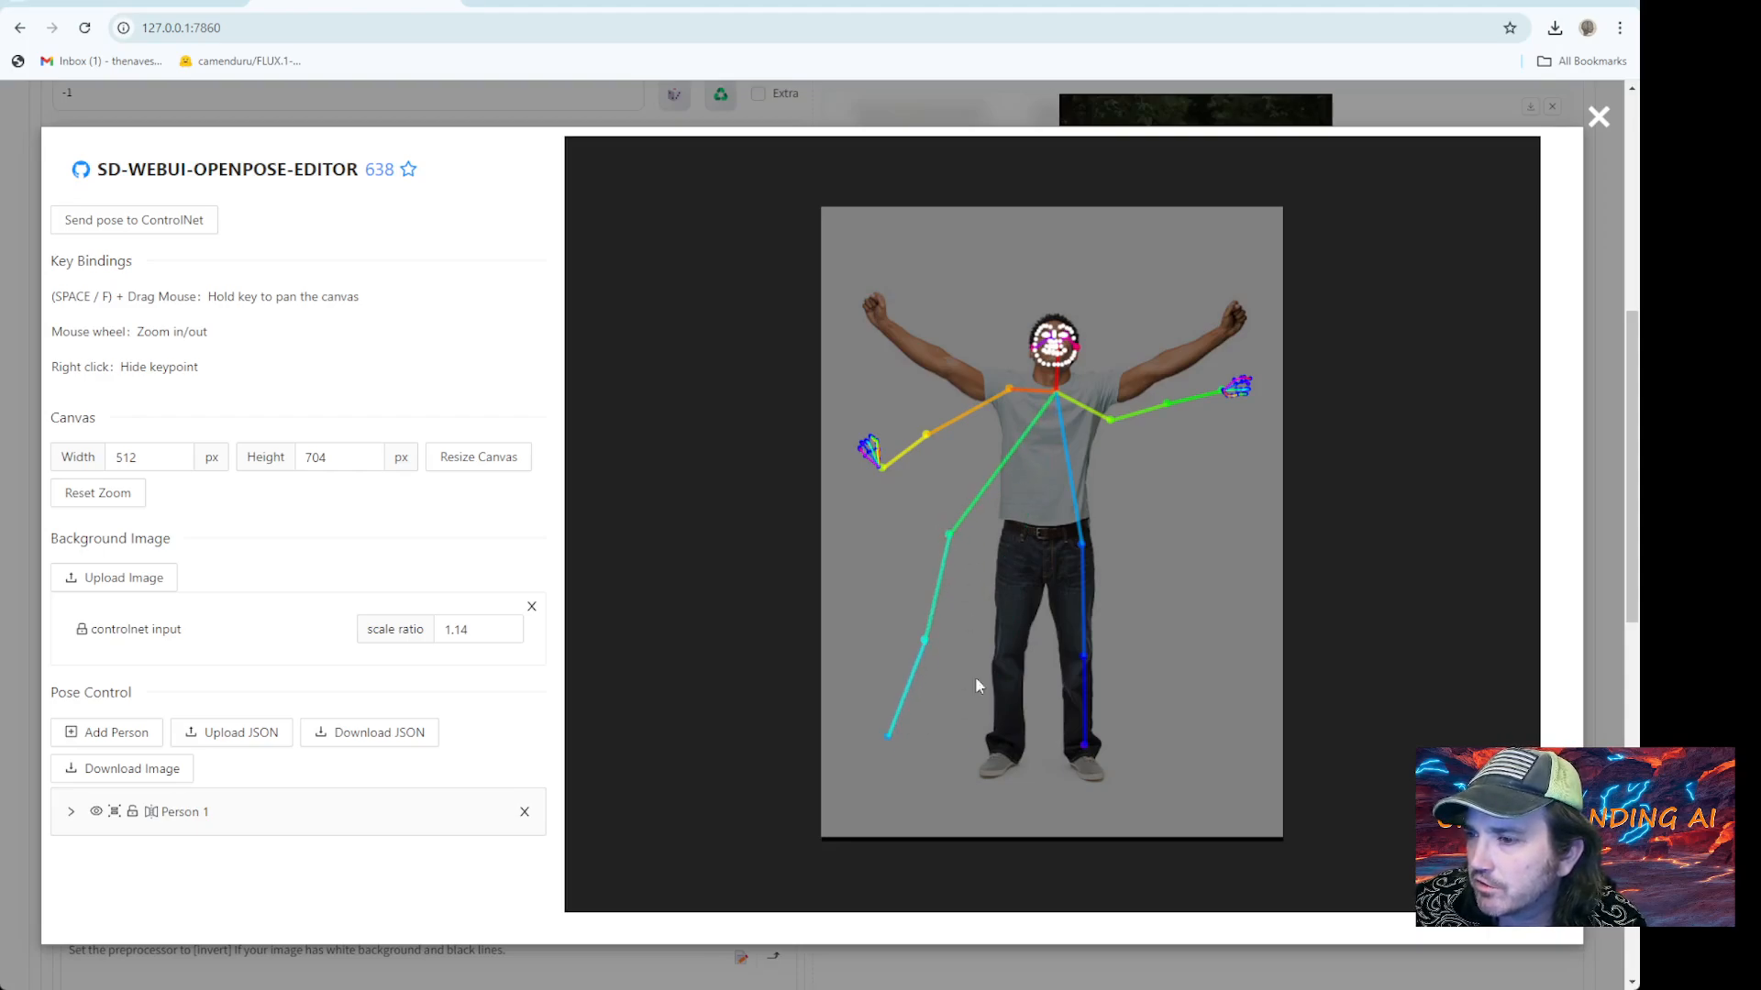
Move the hip, knee and ankle of the figure's left leg outward, and send the edited pose to ControlNet
left_click_drag(1080, 543, 1168, 534)
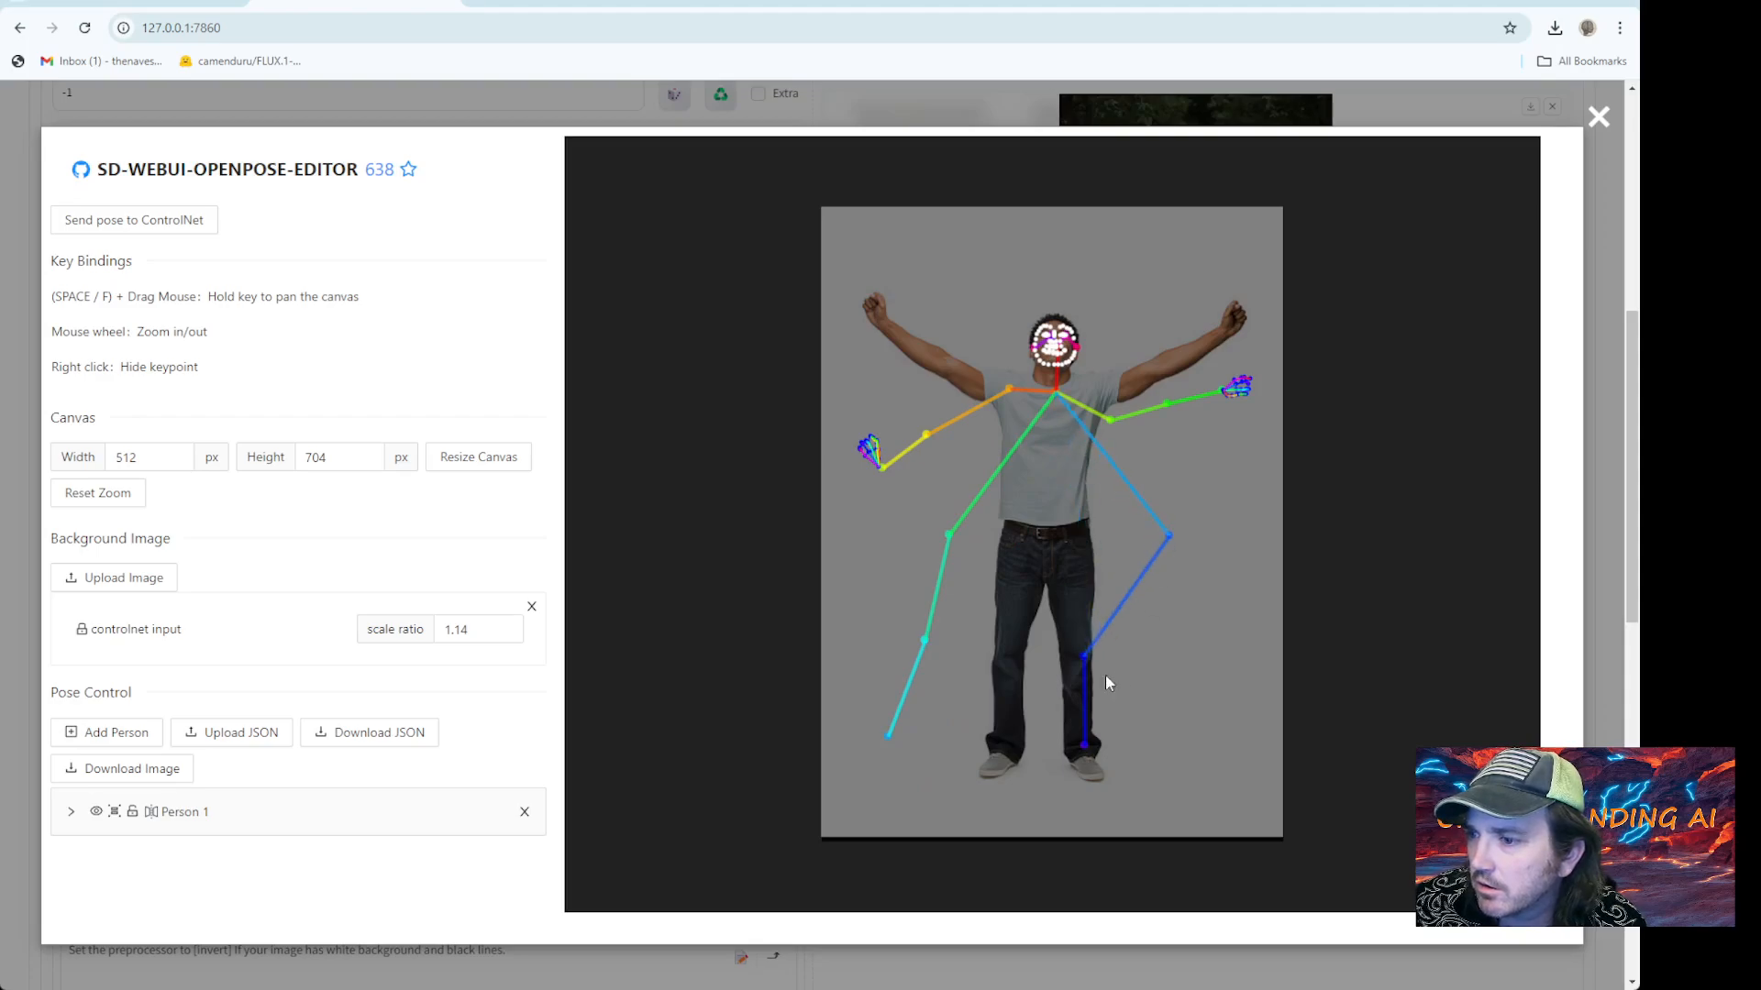
left_click_drag(1084, 657, 1215, 618)
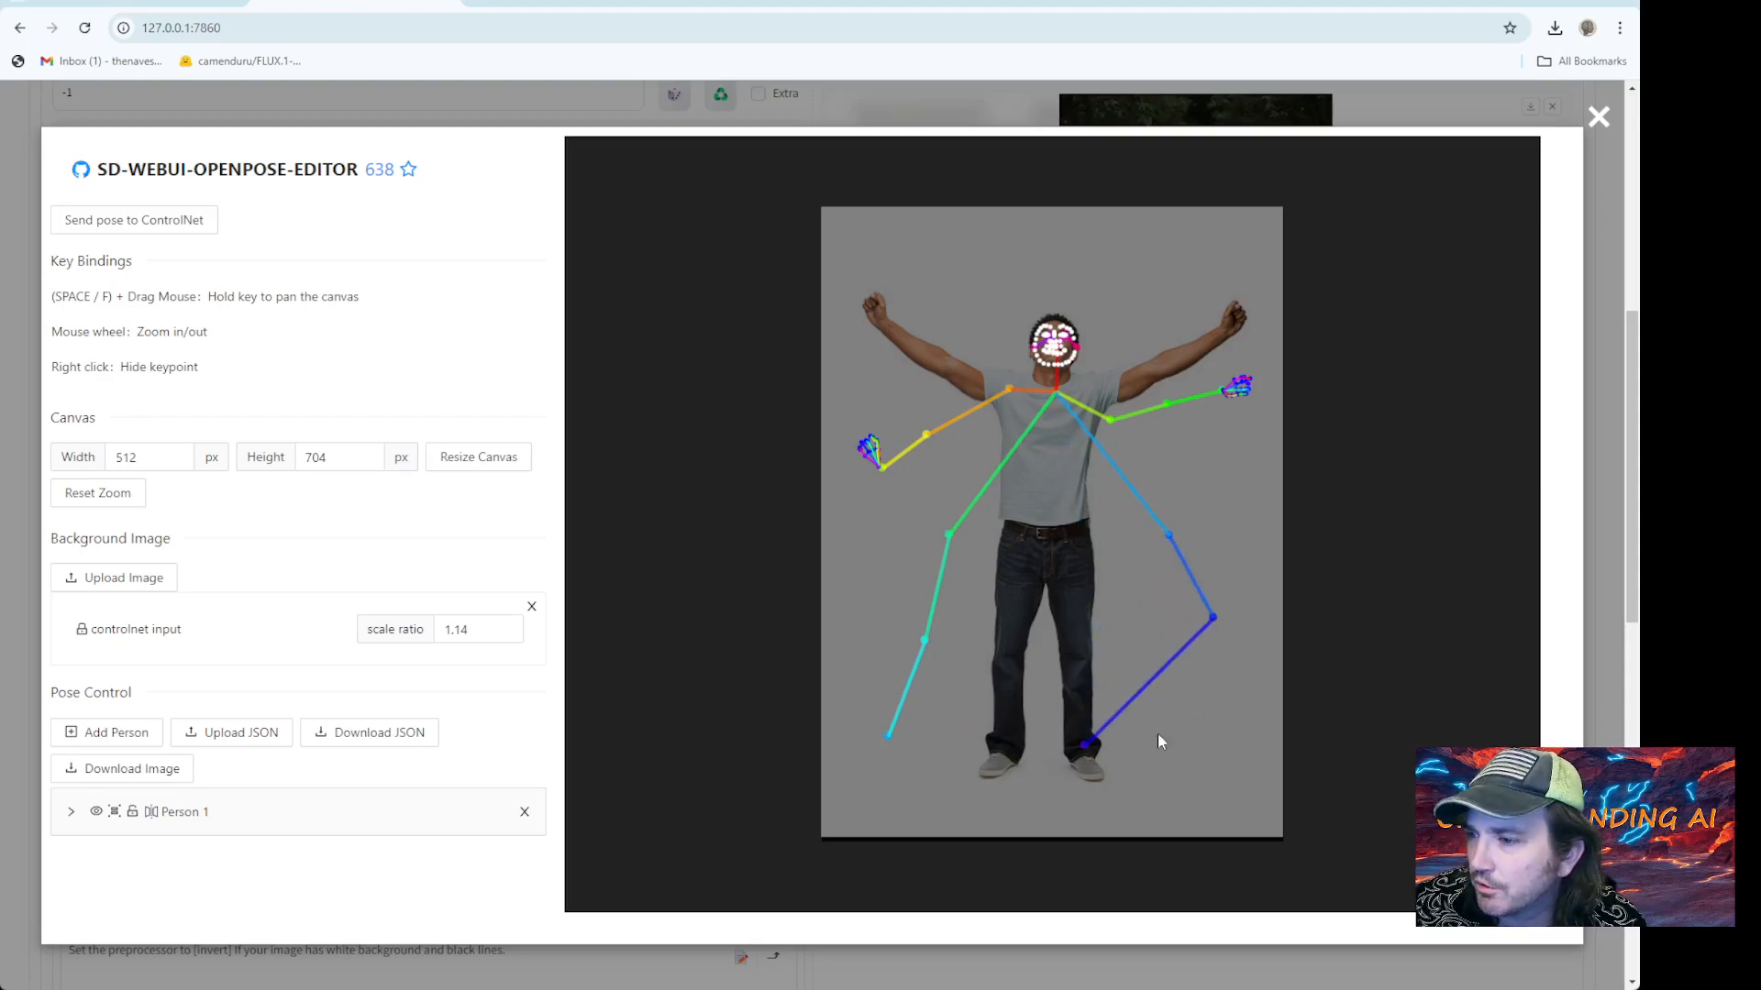
left_click_drag(1087, 747, 1264, 736)
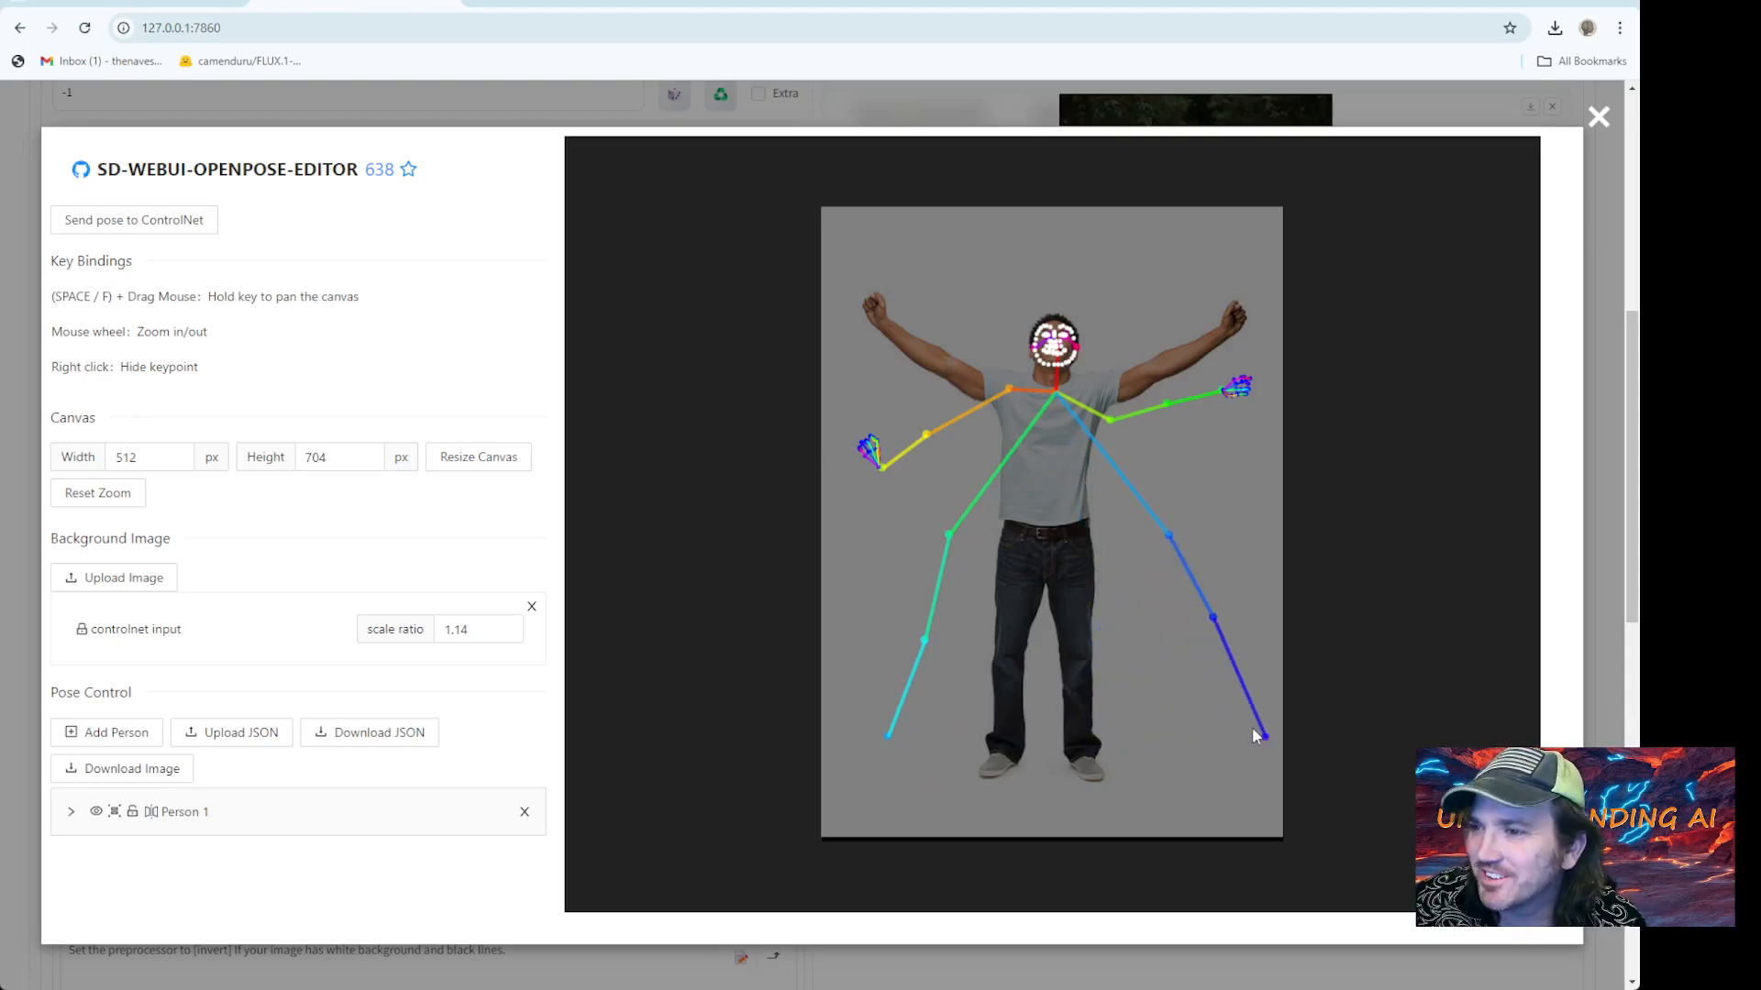
left_click(99, 229)
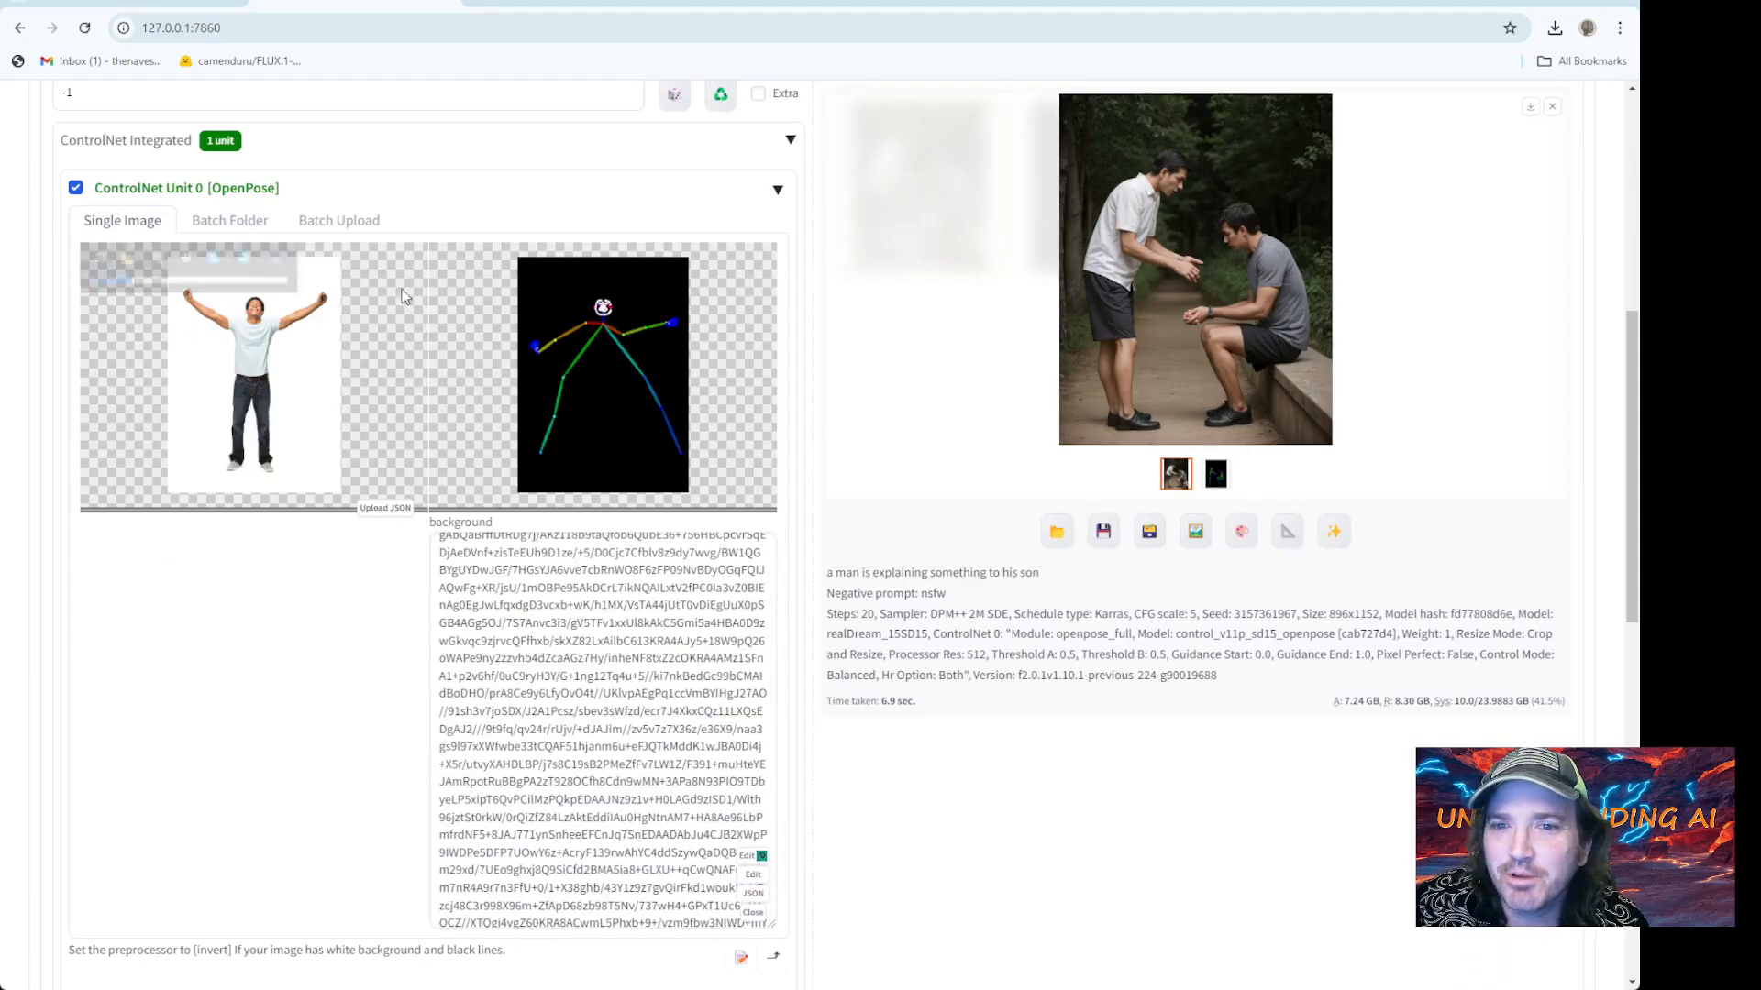
Replace the positive prompt with "a man" and generate an image from the edited wide-legged pose
scroll(858, 302, "up", 7)
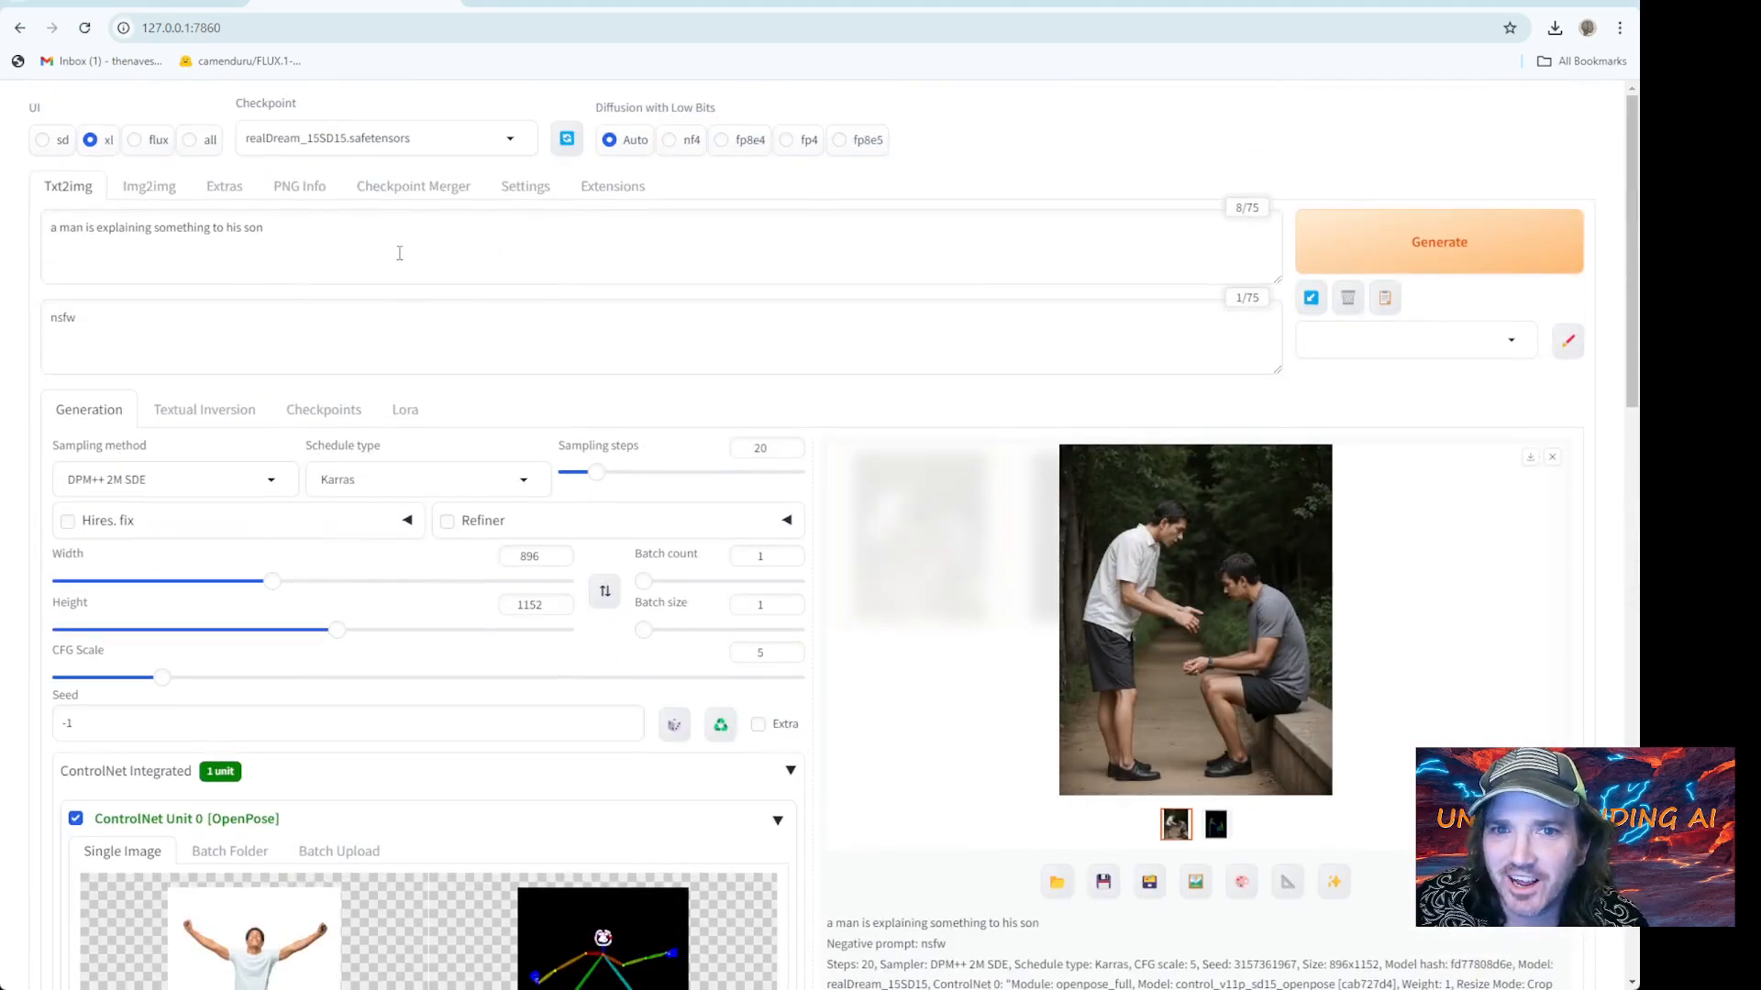
left_click(399, 253)
key("ctrl+a")
type("a ma")
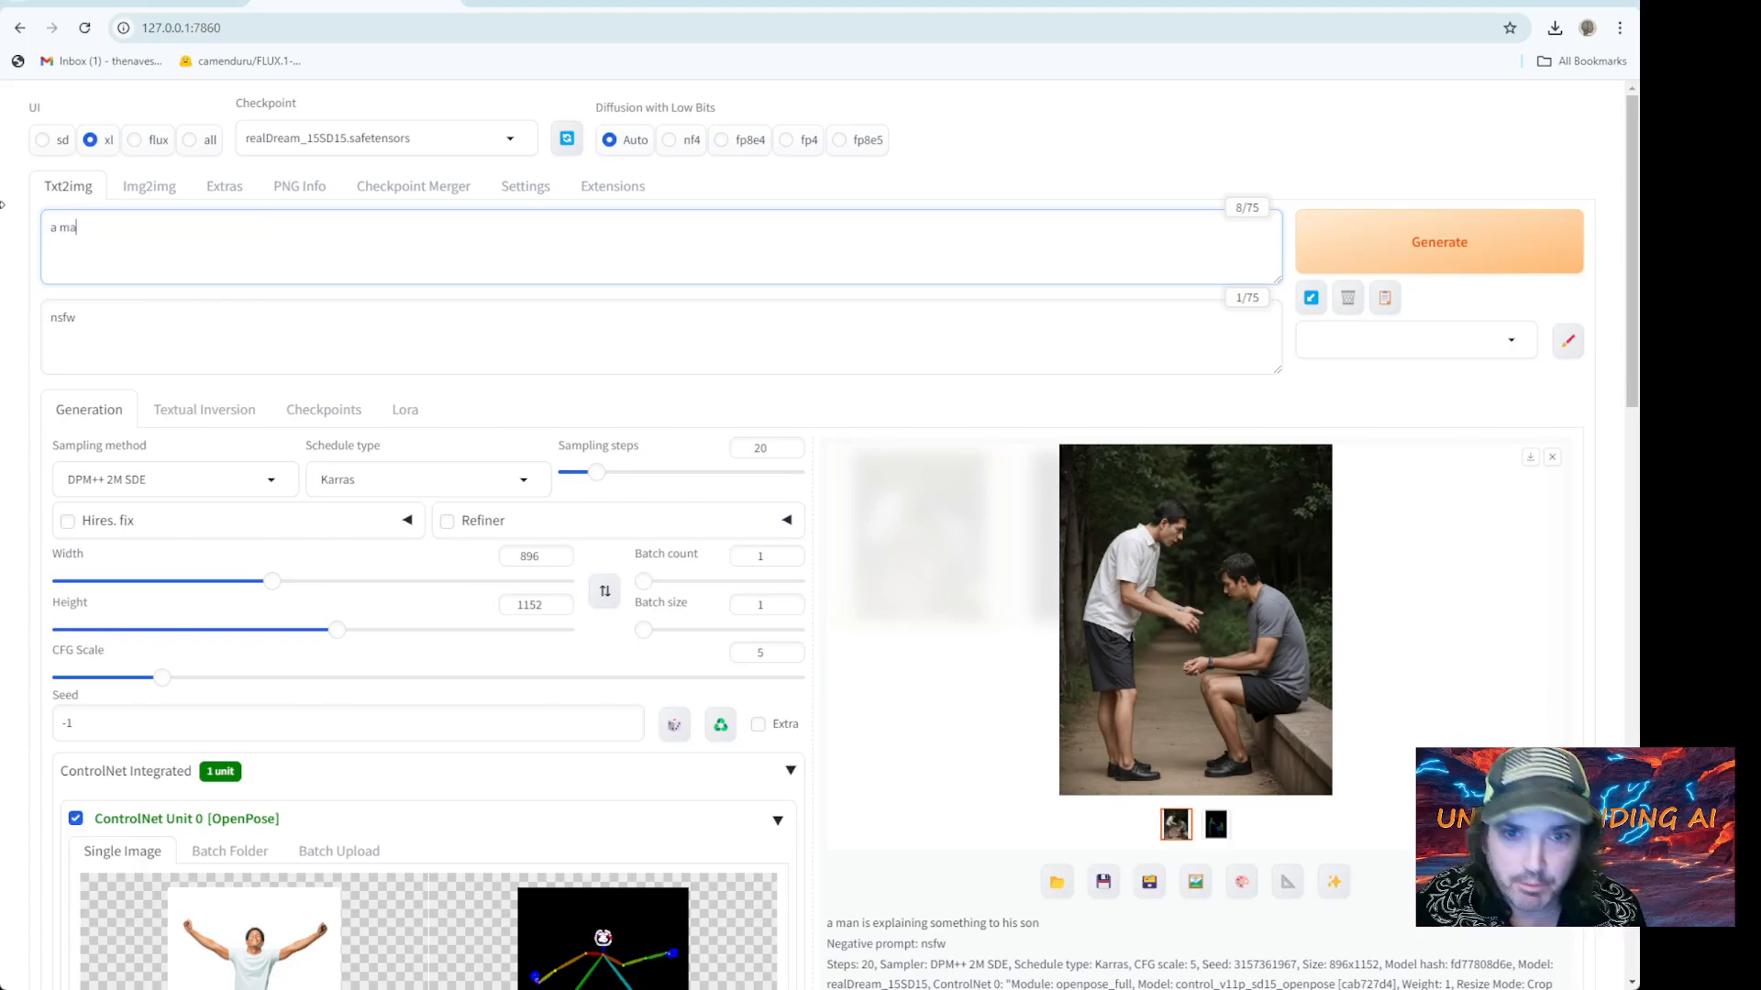
left_click(1432, 229)
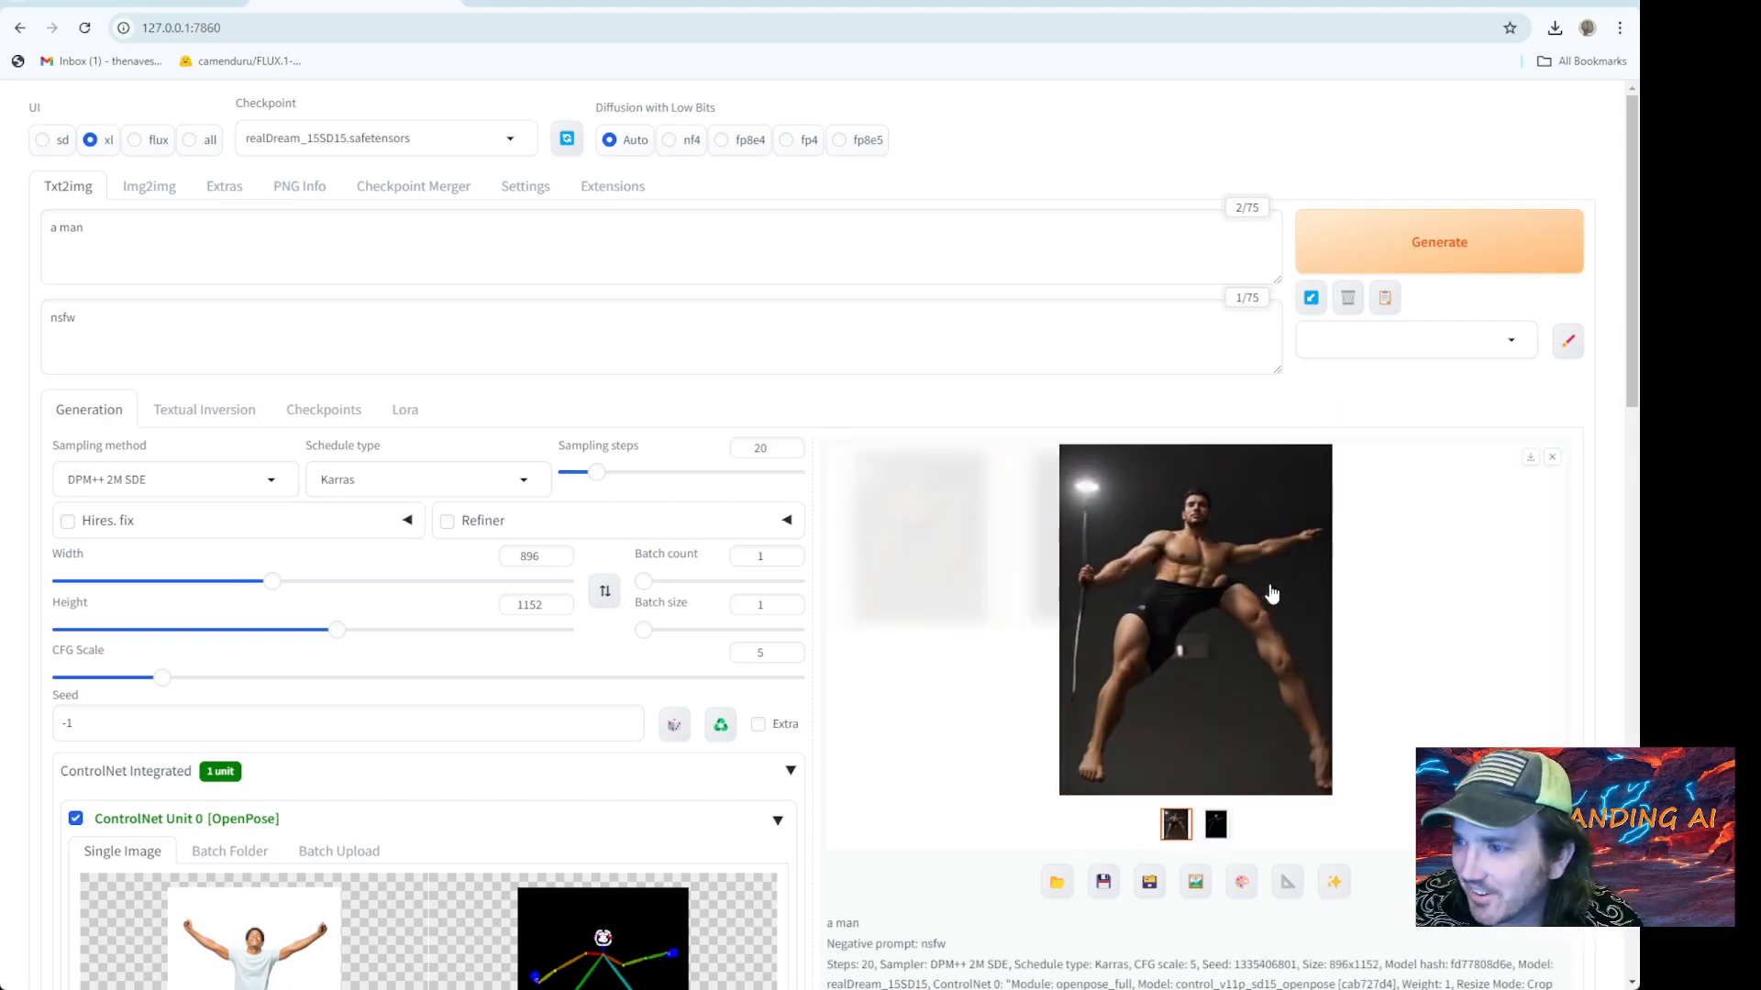
Run the openpose_full preprocessor again on the ControlNet Unit 0 image to rebuild its pose preview
scroll(723, 745, "down", 2)
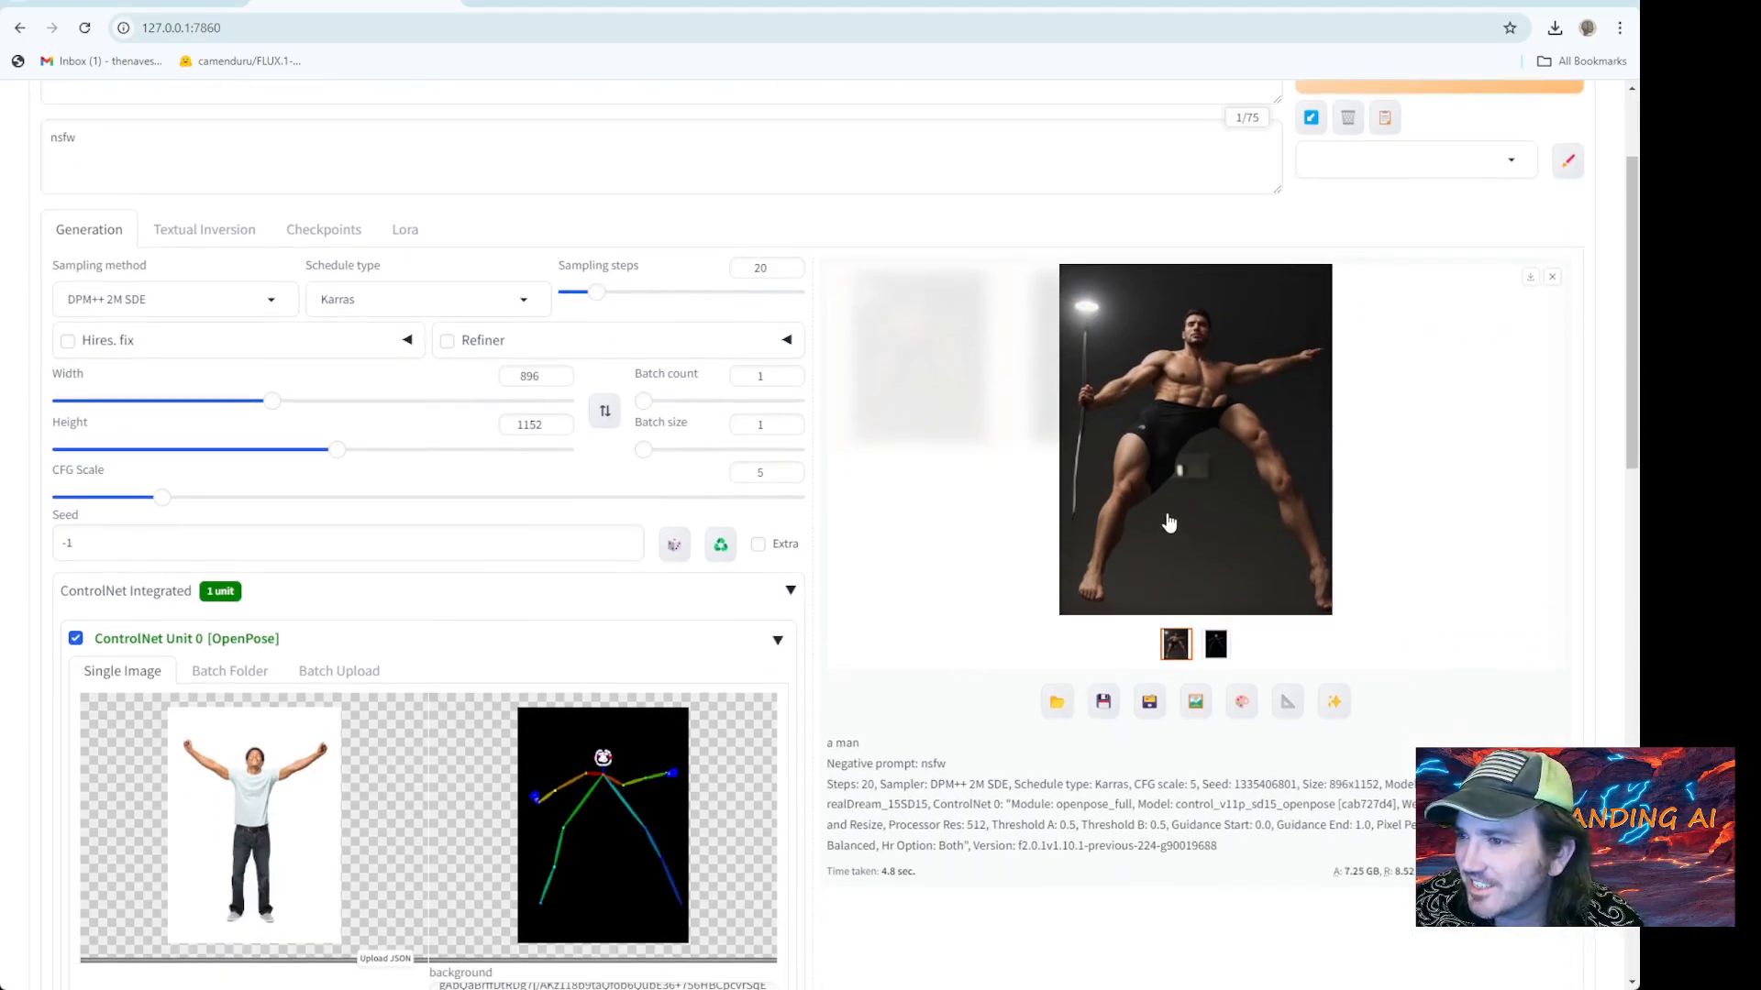
scroll(1009, 642, "up", 2)
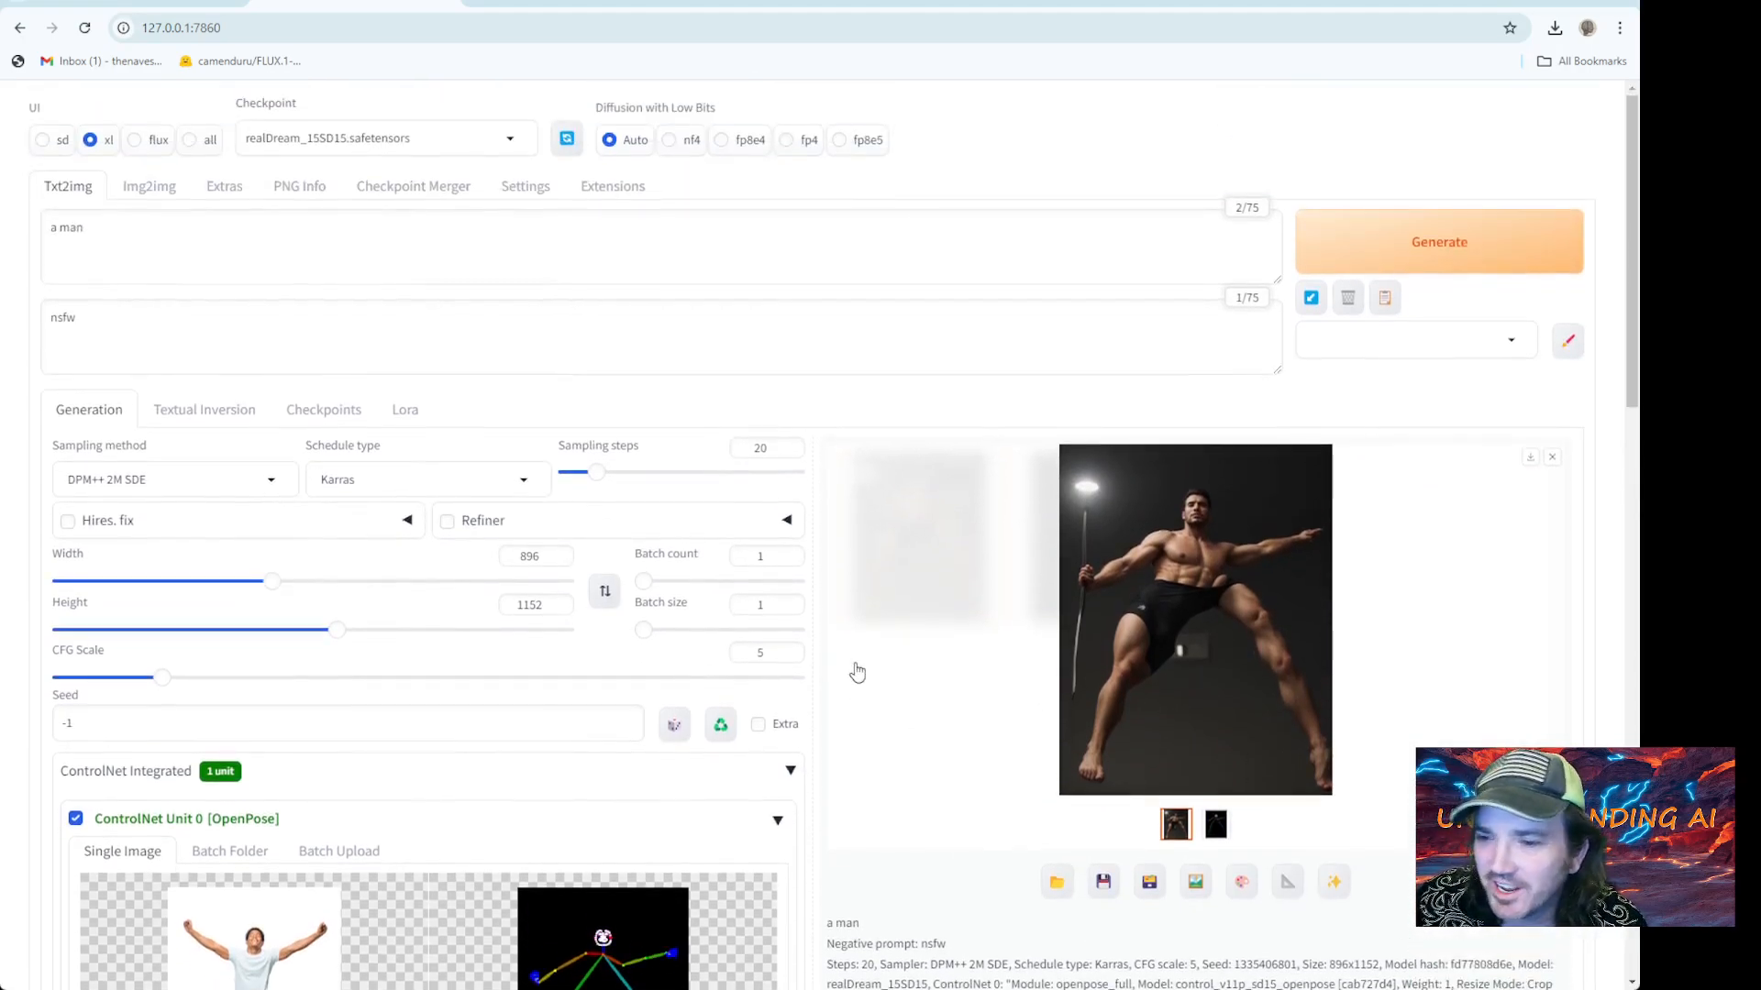
scroll(642, 734, "down", 3)
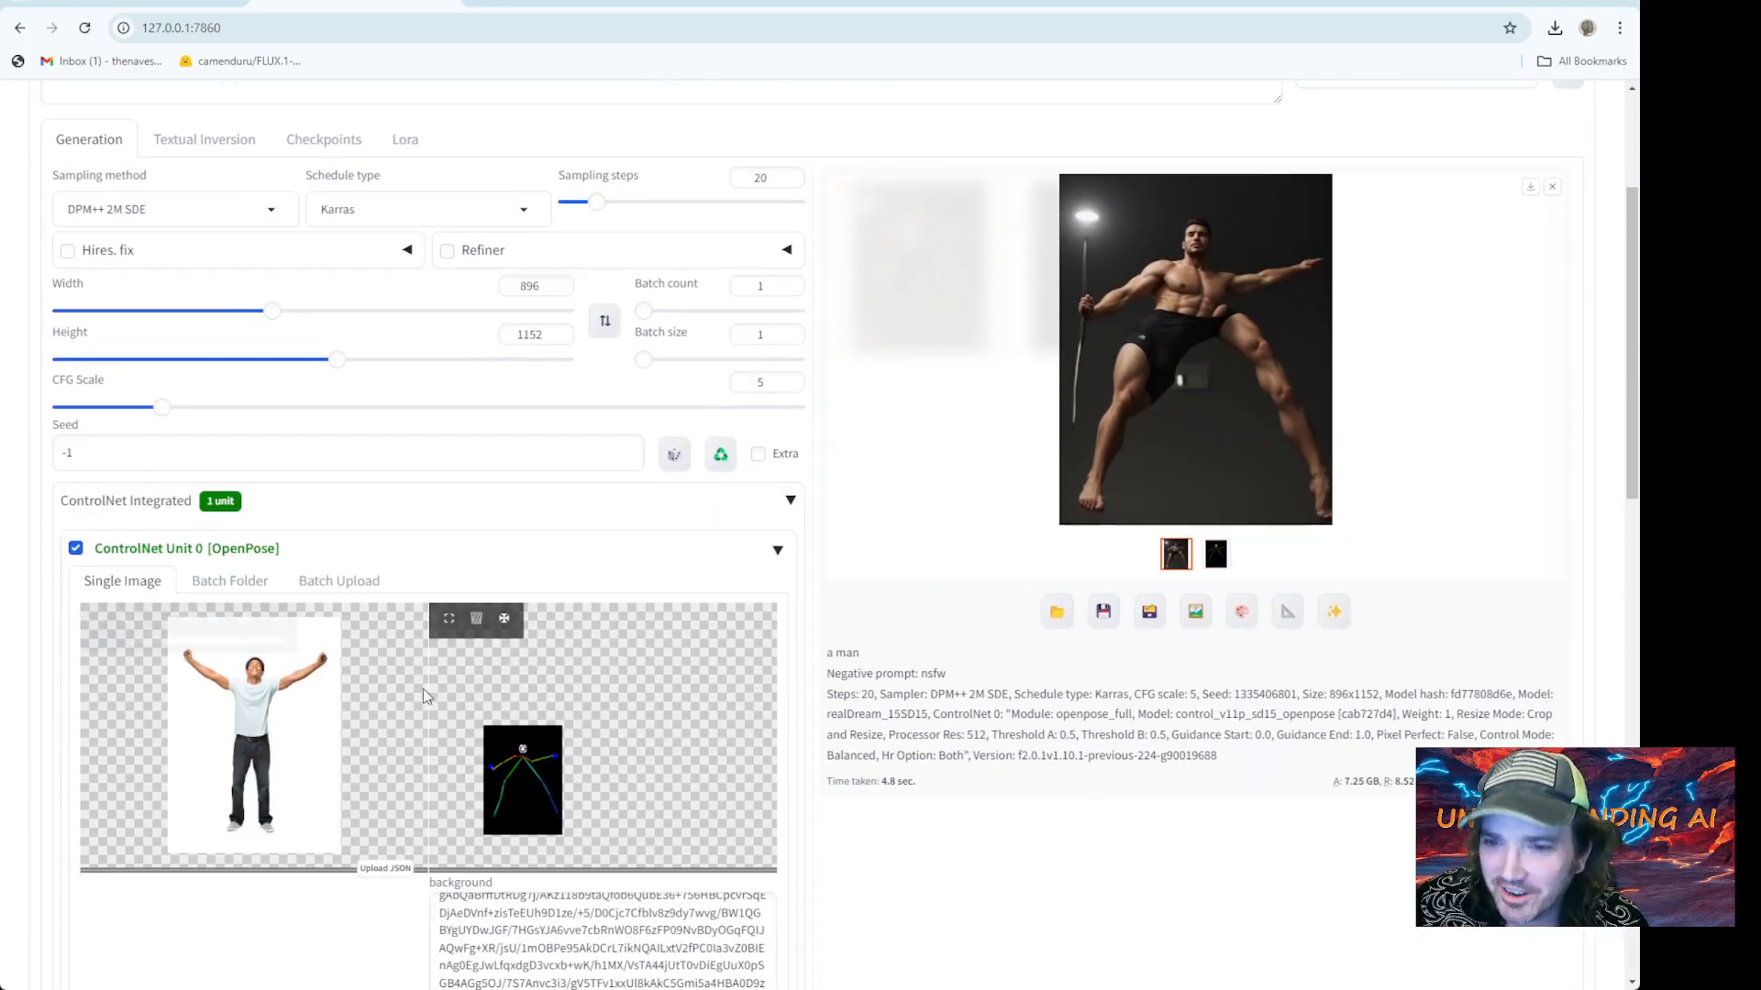
scroll(918, 916, "down", 3)
scroll(599, 829, "down", 5)
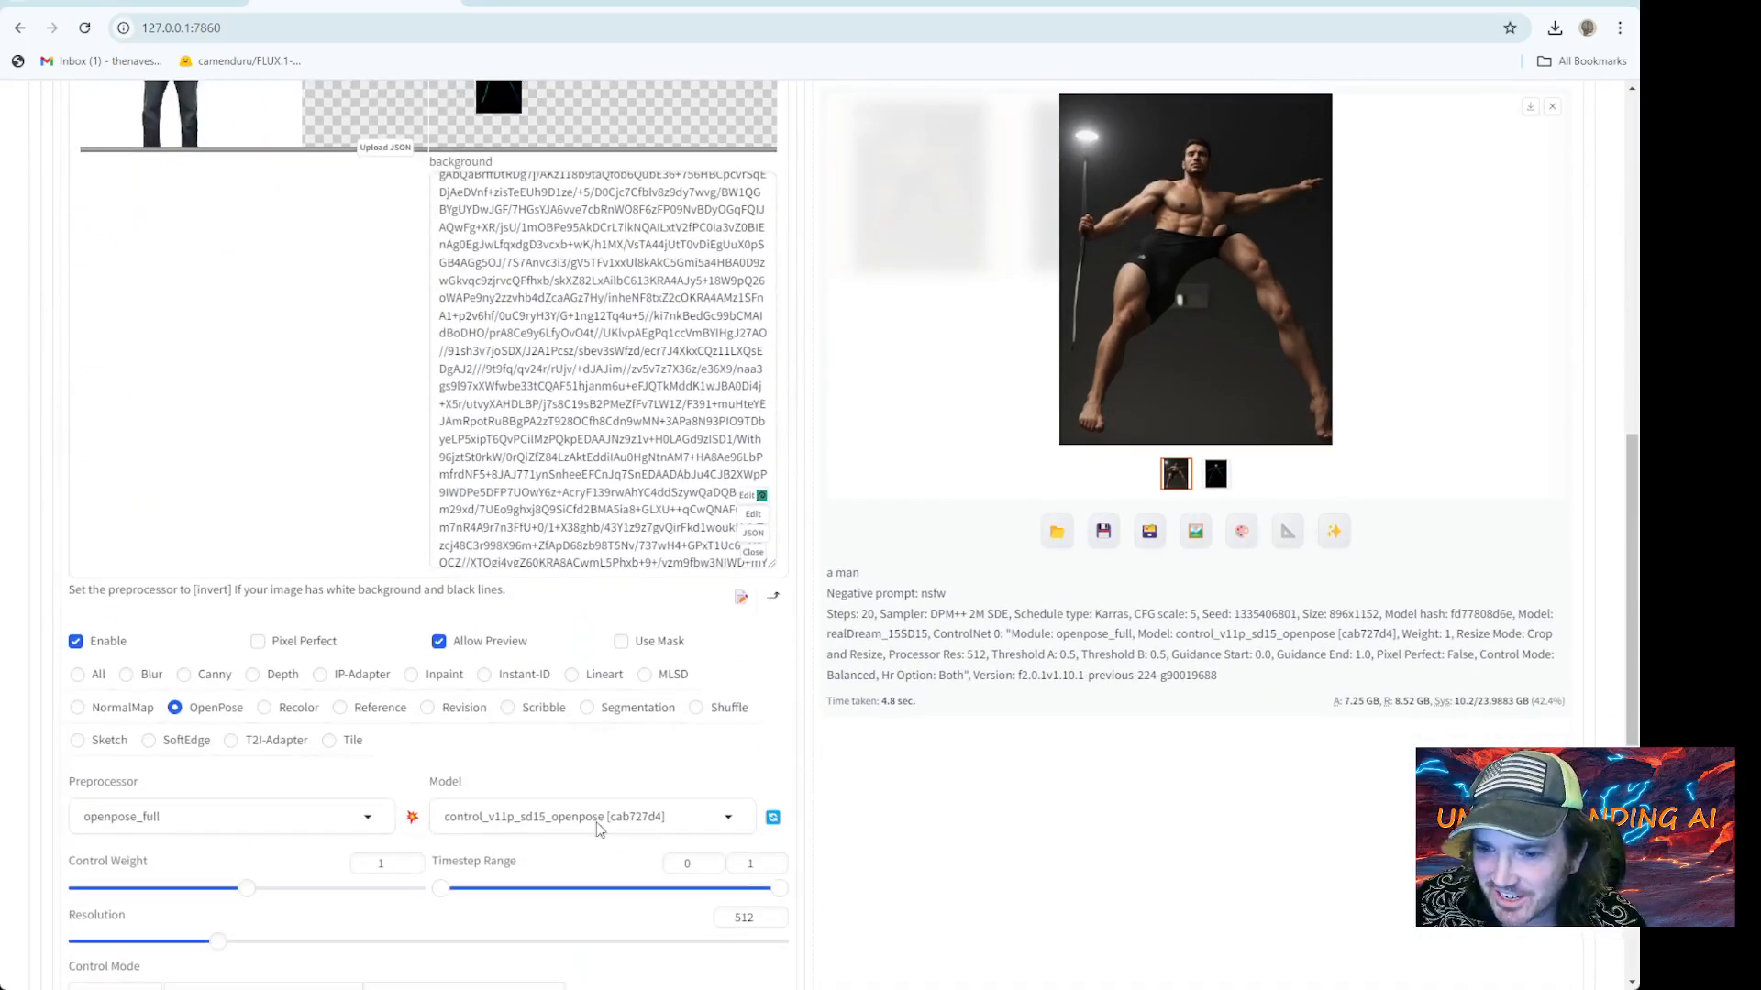
left_click(413, 819)
scroll(412, 733, "up", 4)
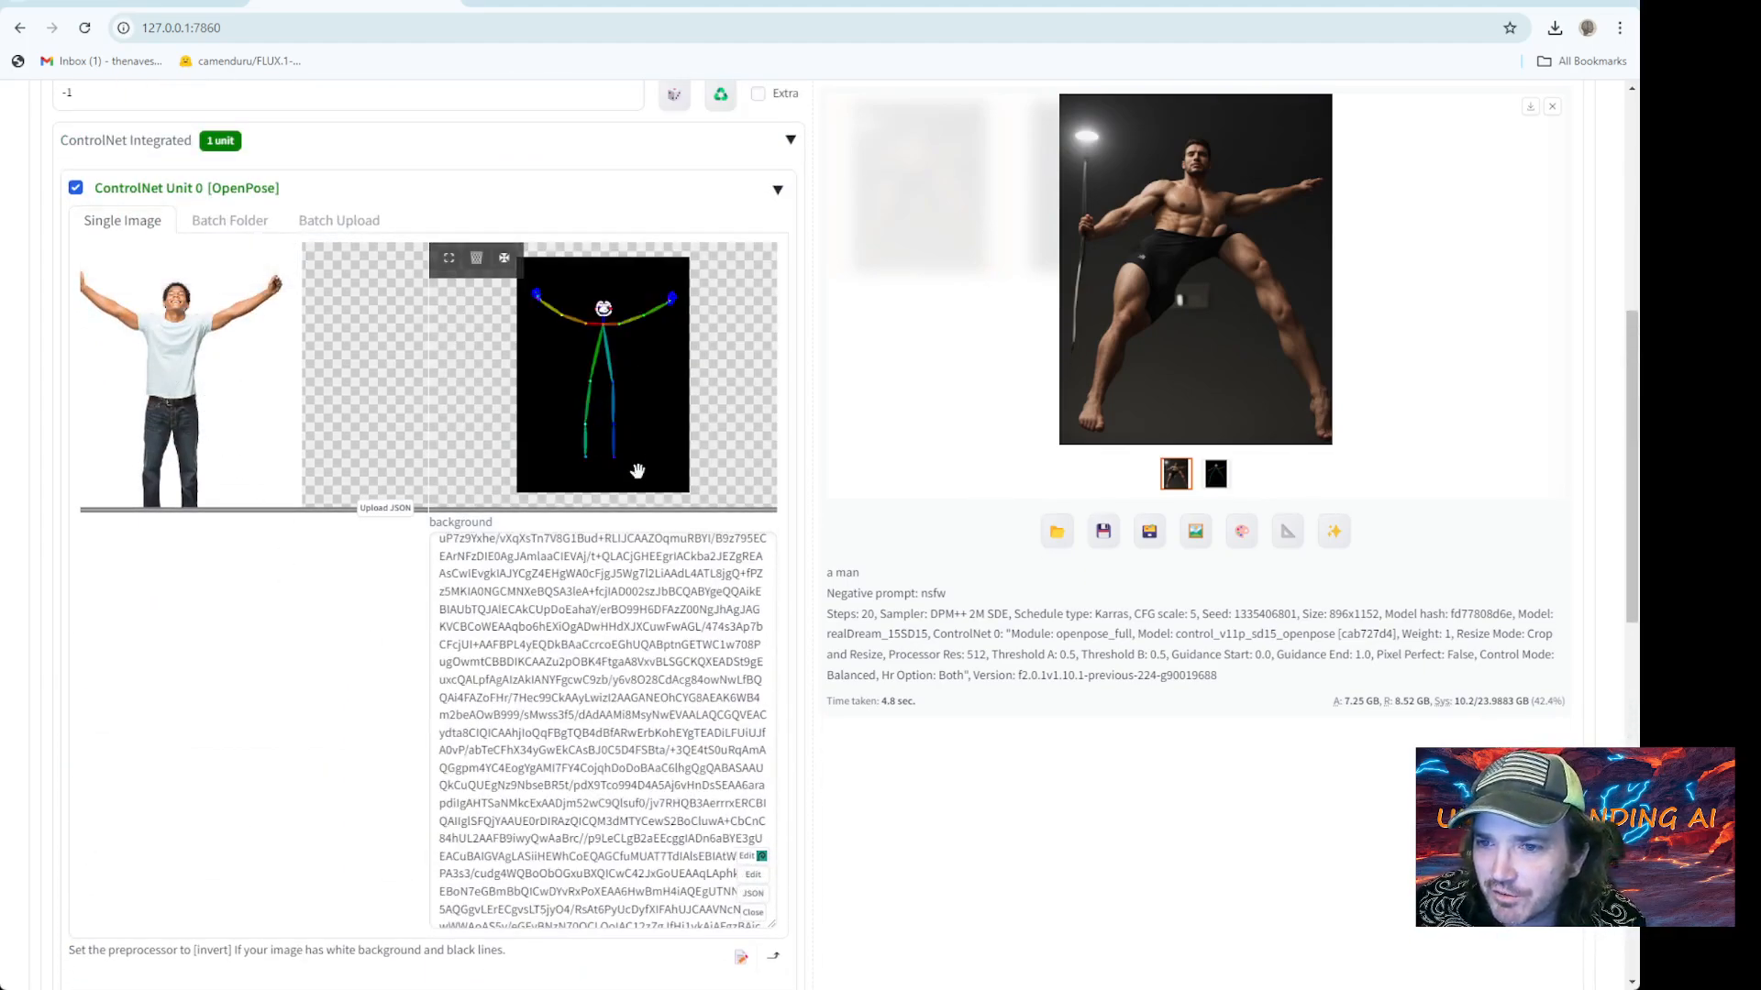
Open the regenerated pose in the OpenPose editor, move the right leg's hip, knee and ankle outward, and shift the left knee inward
scroll(676, 774, "down", 4)
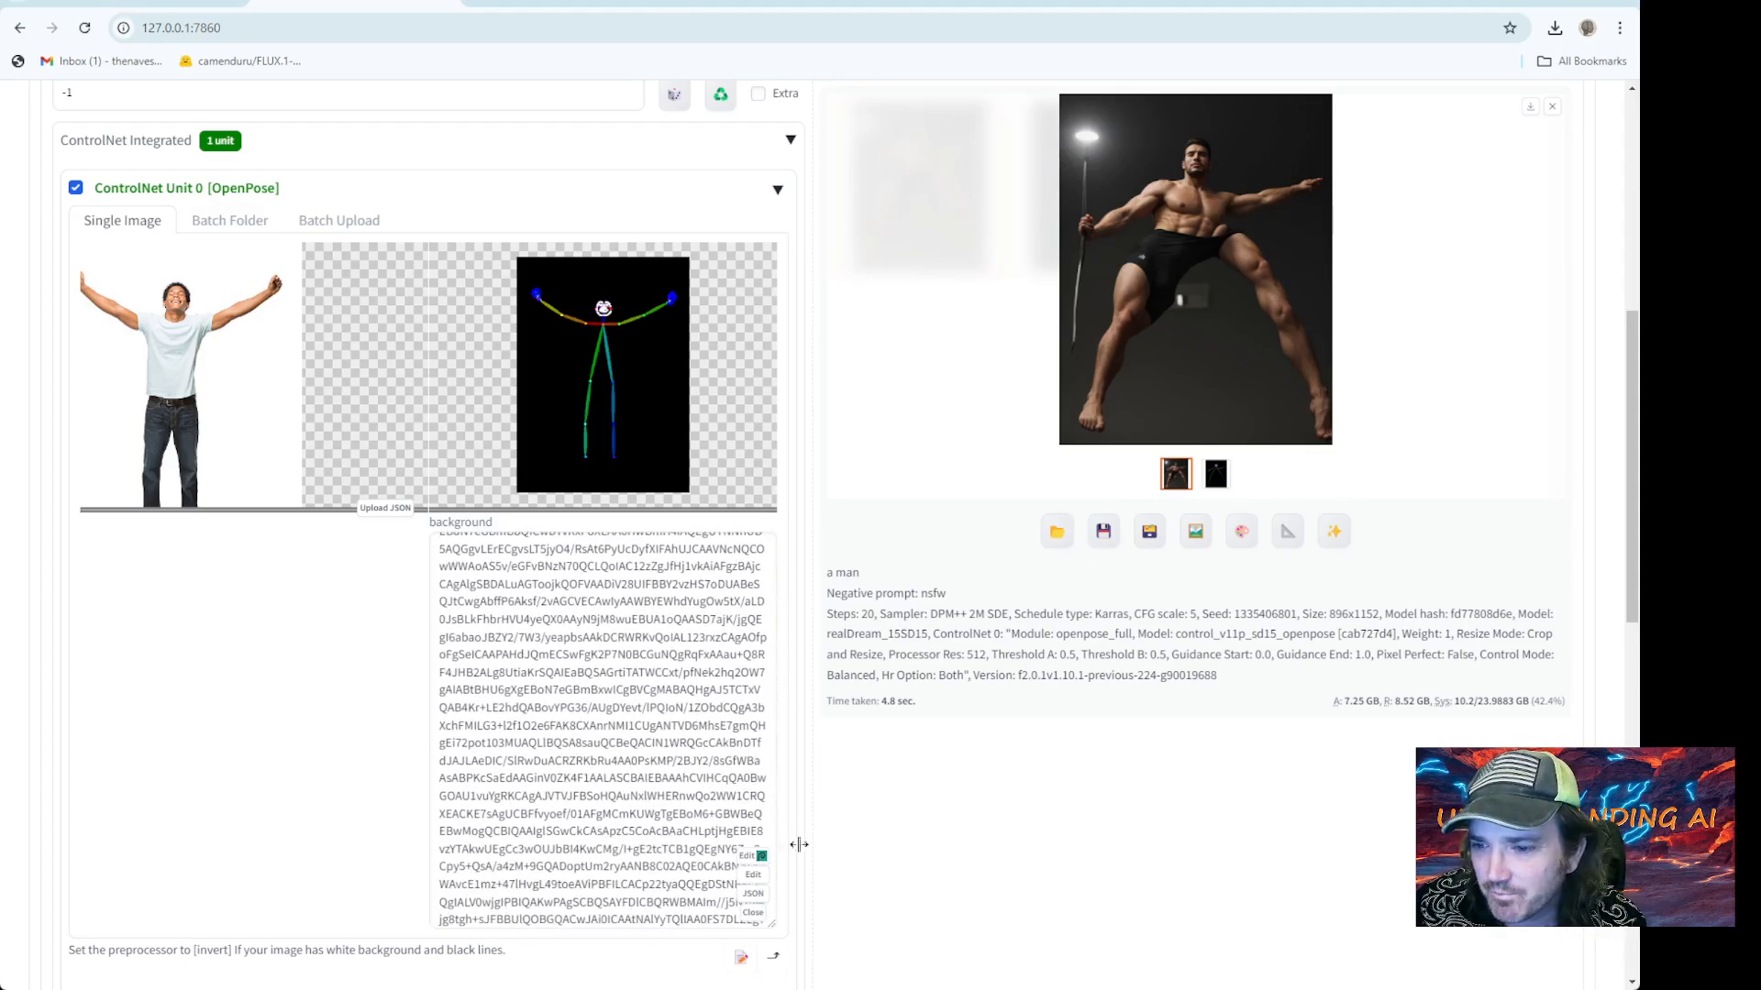
left_click(752, 876)
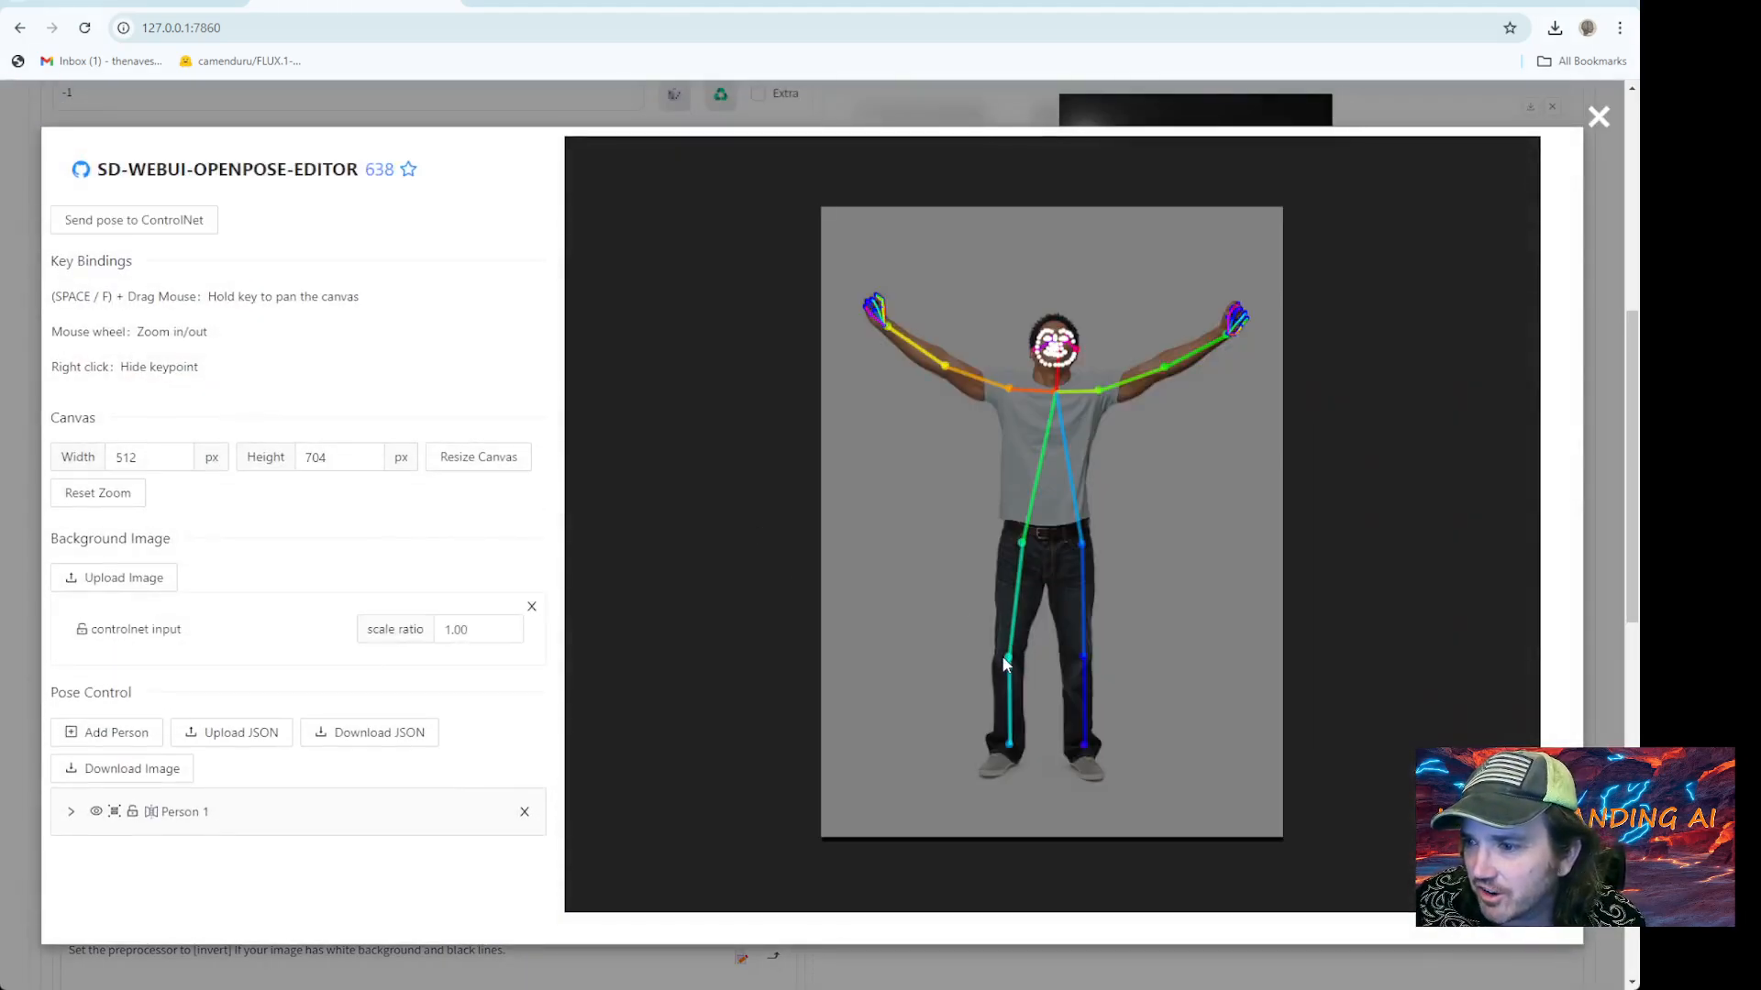
left_click_drag(1010, 658, 947, 654)
left_click_drag(1009, 748, 953, 748)
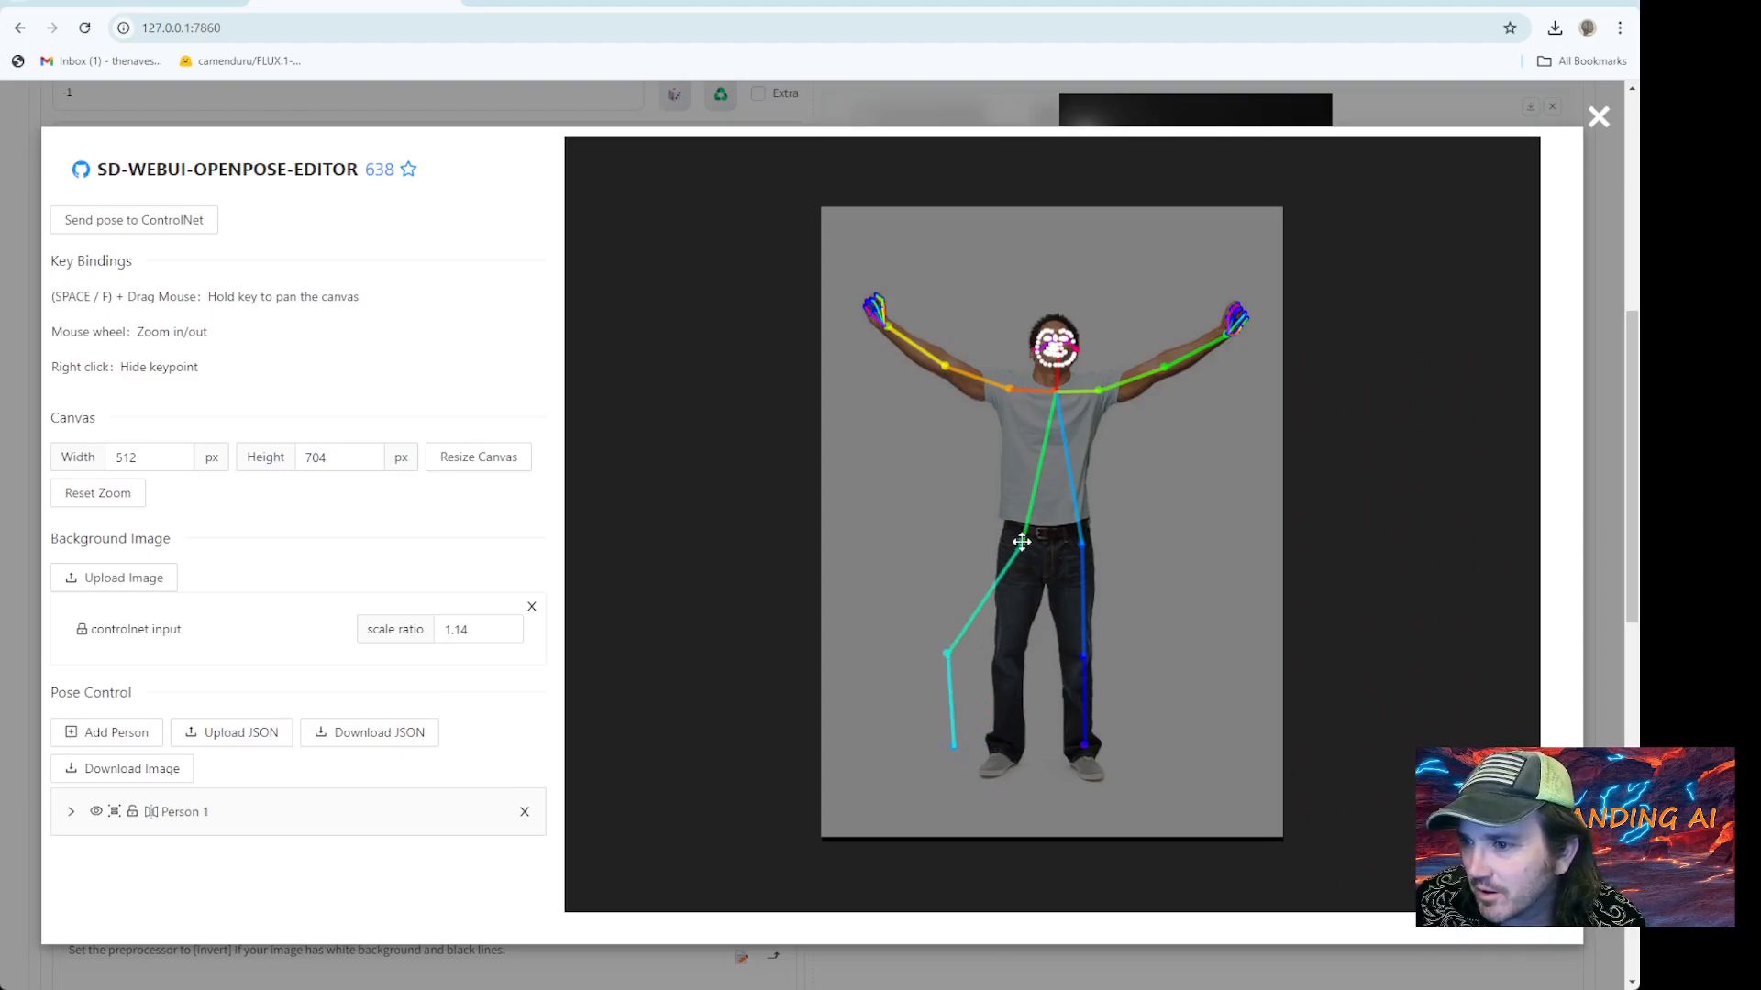
left_click_drag(1021, 542, 998, 541)
left_click_drag(1084, 654, 1035, 648)
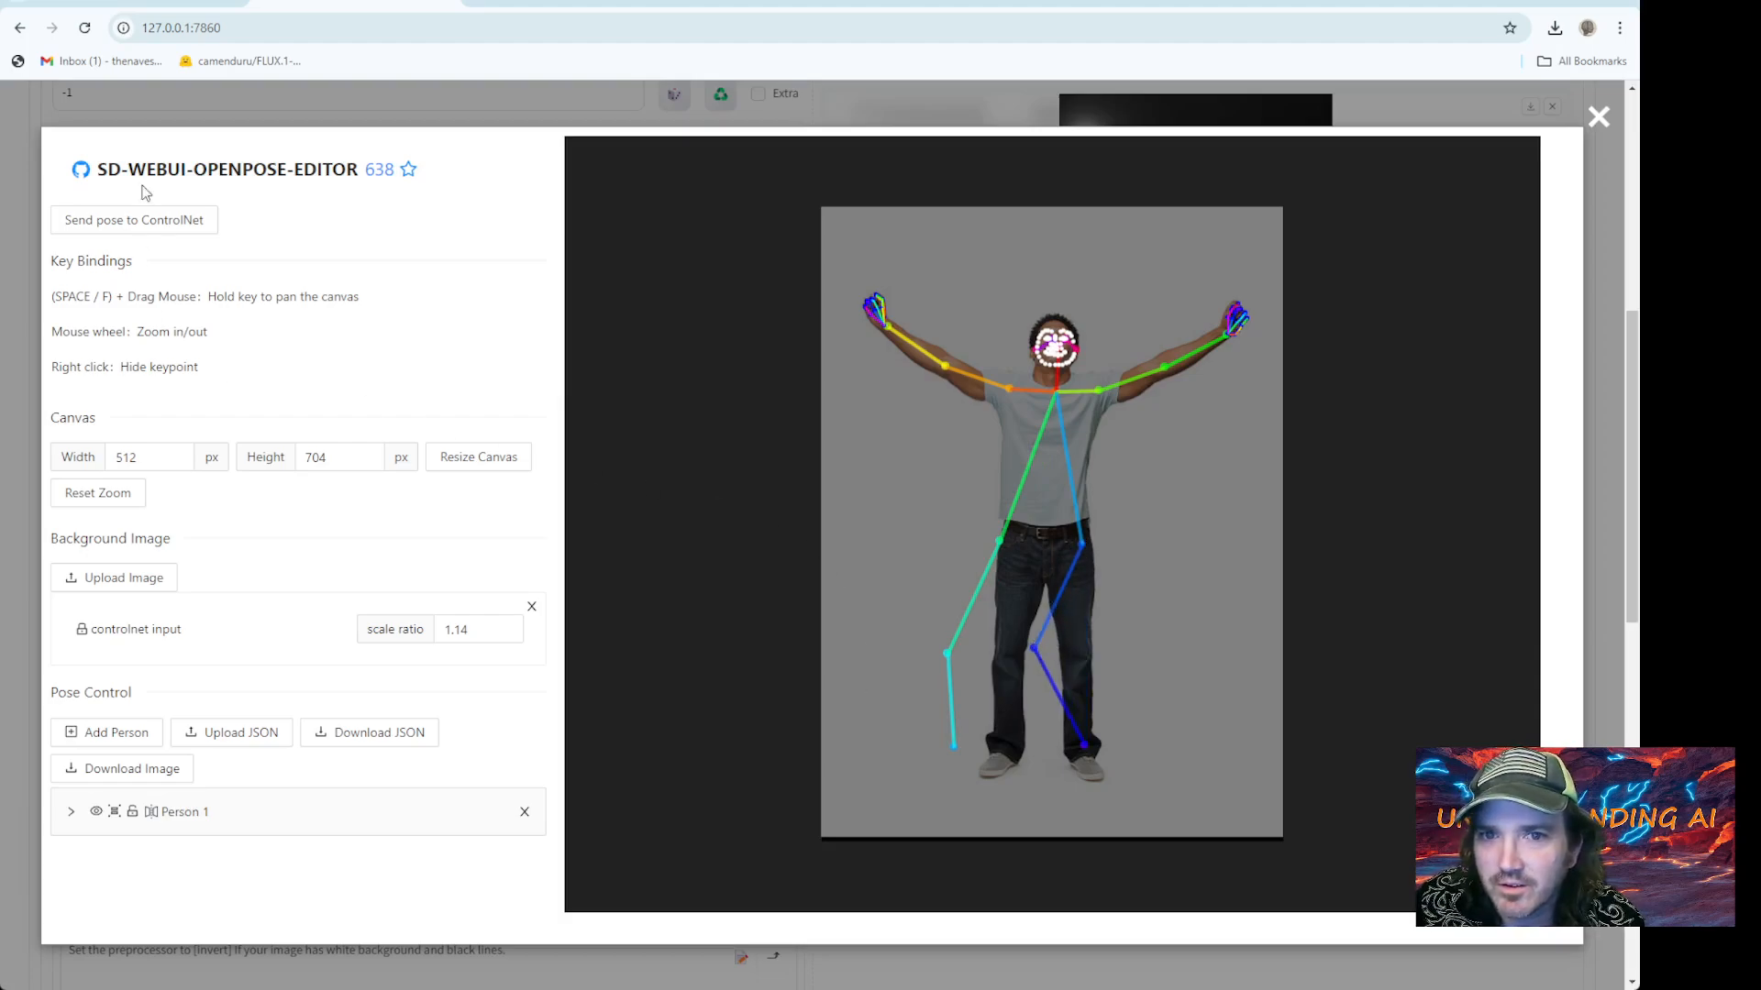
Send the edited bent-knee pose to ControlNet and generate a new image with it
left_click(154, 220)
scroll(1238, 367, "up", 7)
left_click(1421, 262)
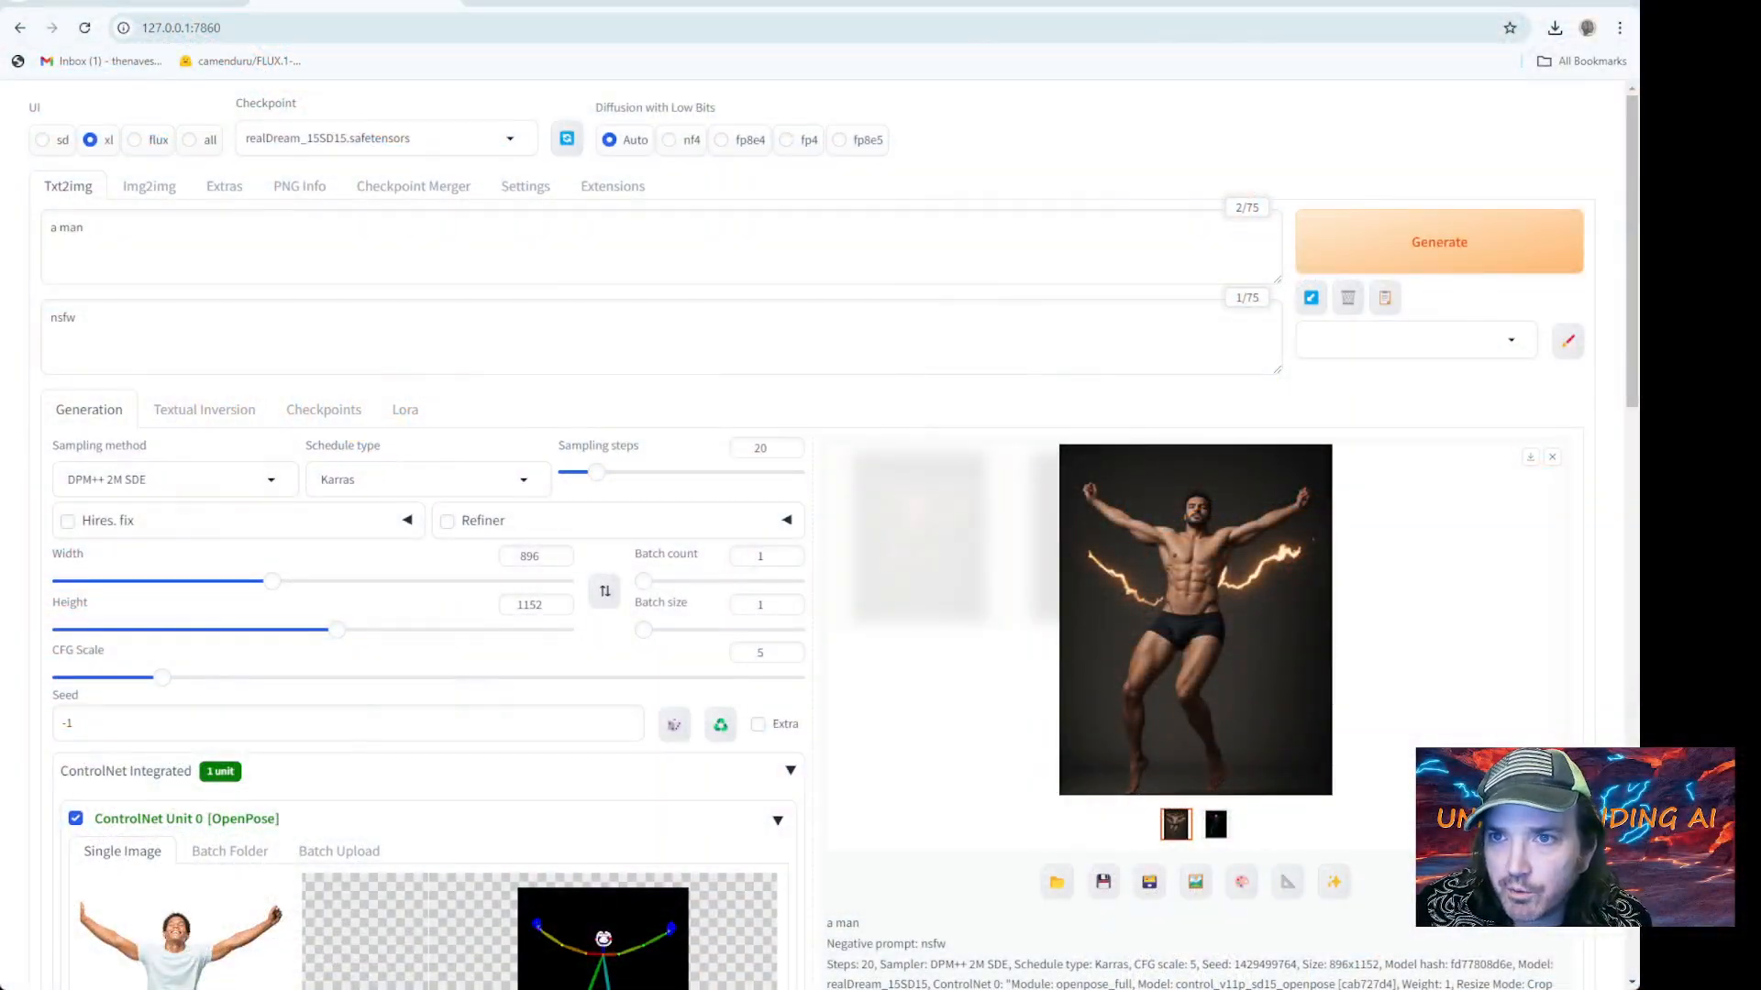
Switch to the Hugging Face sd_control_collection page and look through its XL ControlNet model files
left_click(585, 4)
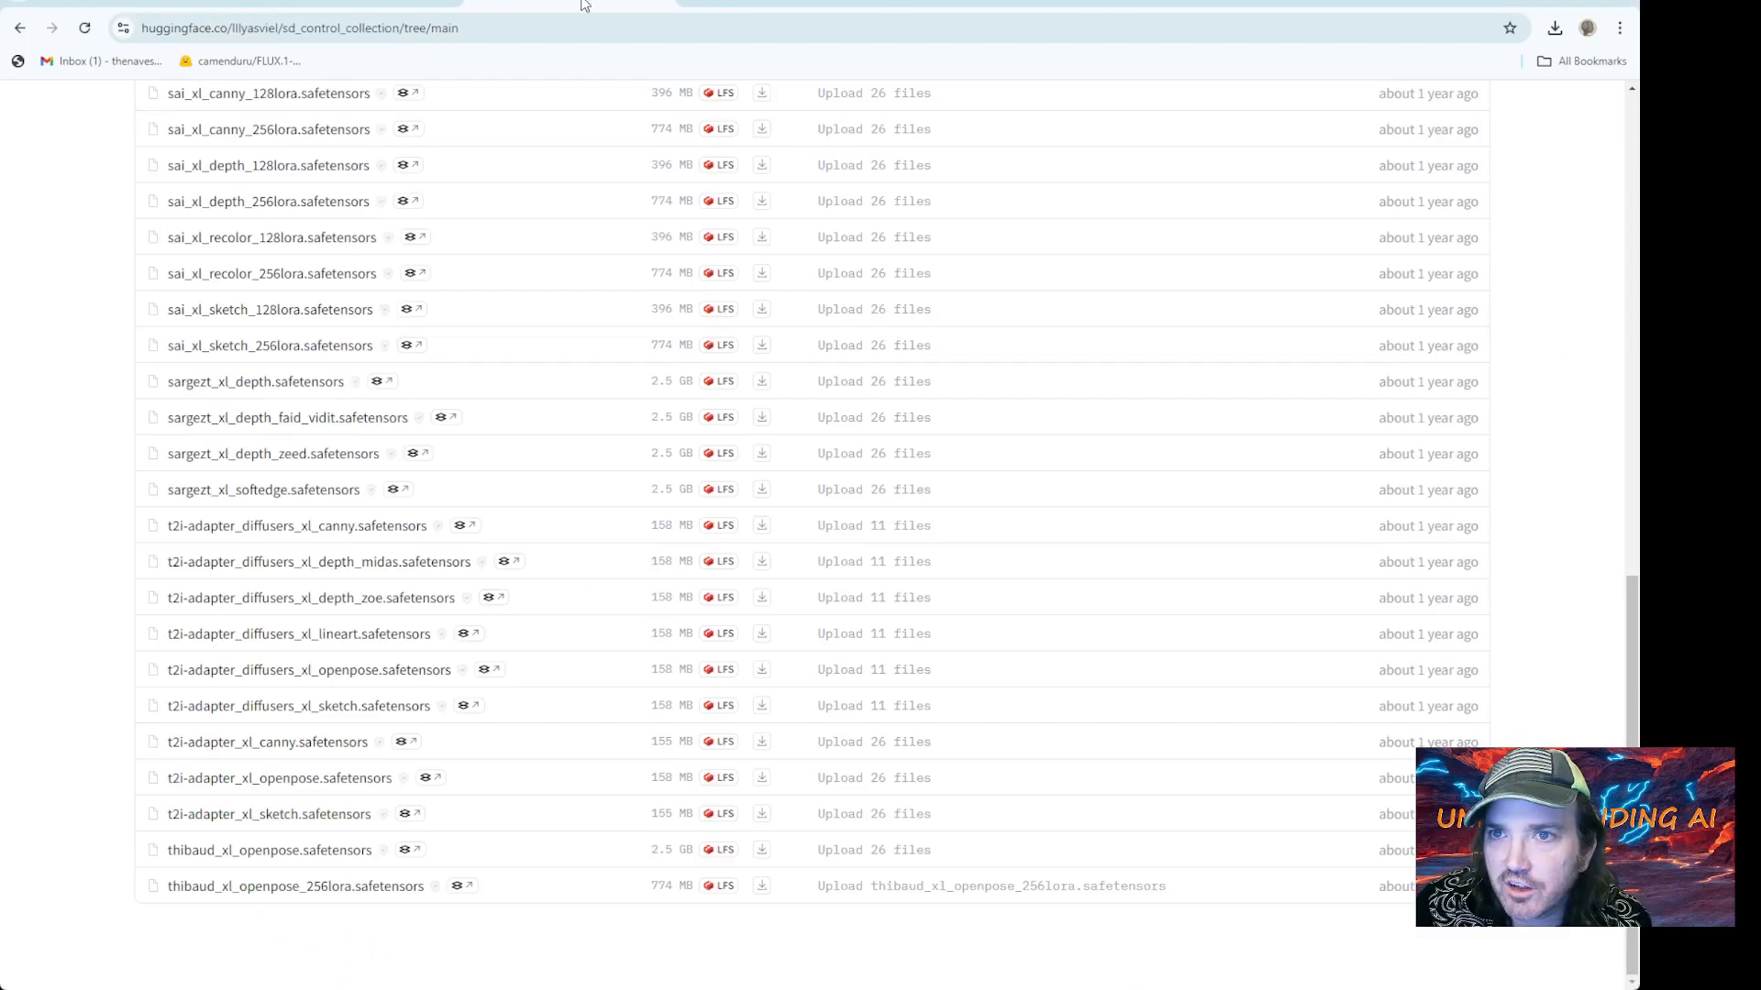
scroll(413, 402, "up", 3)
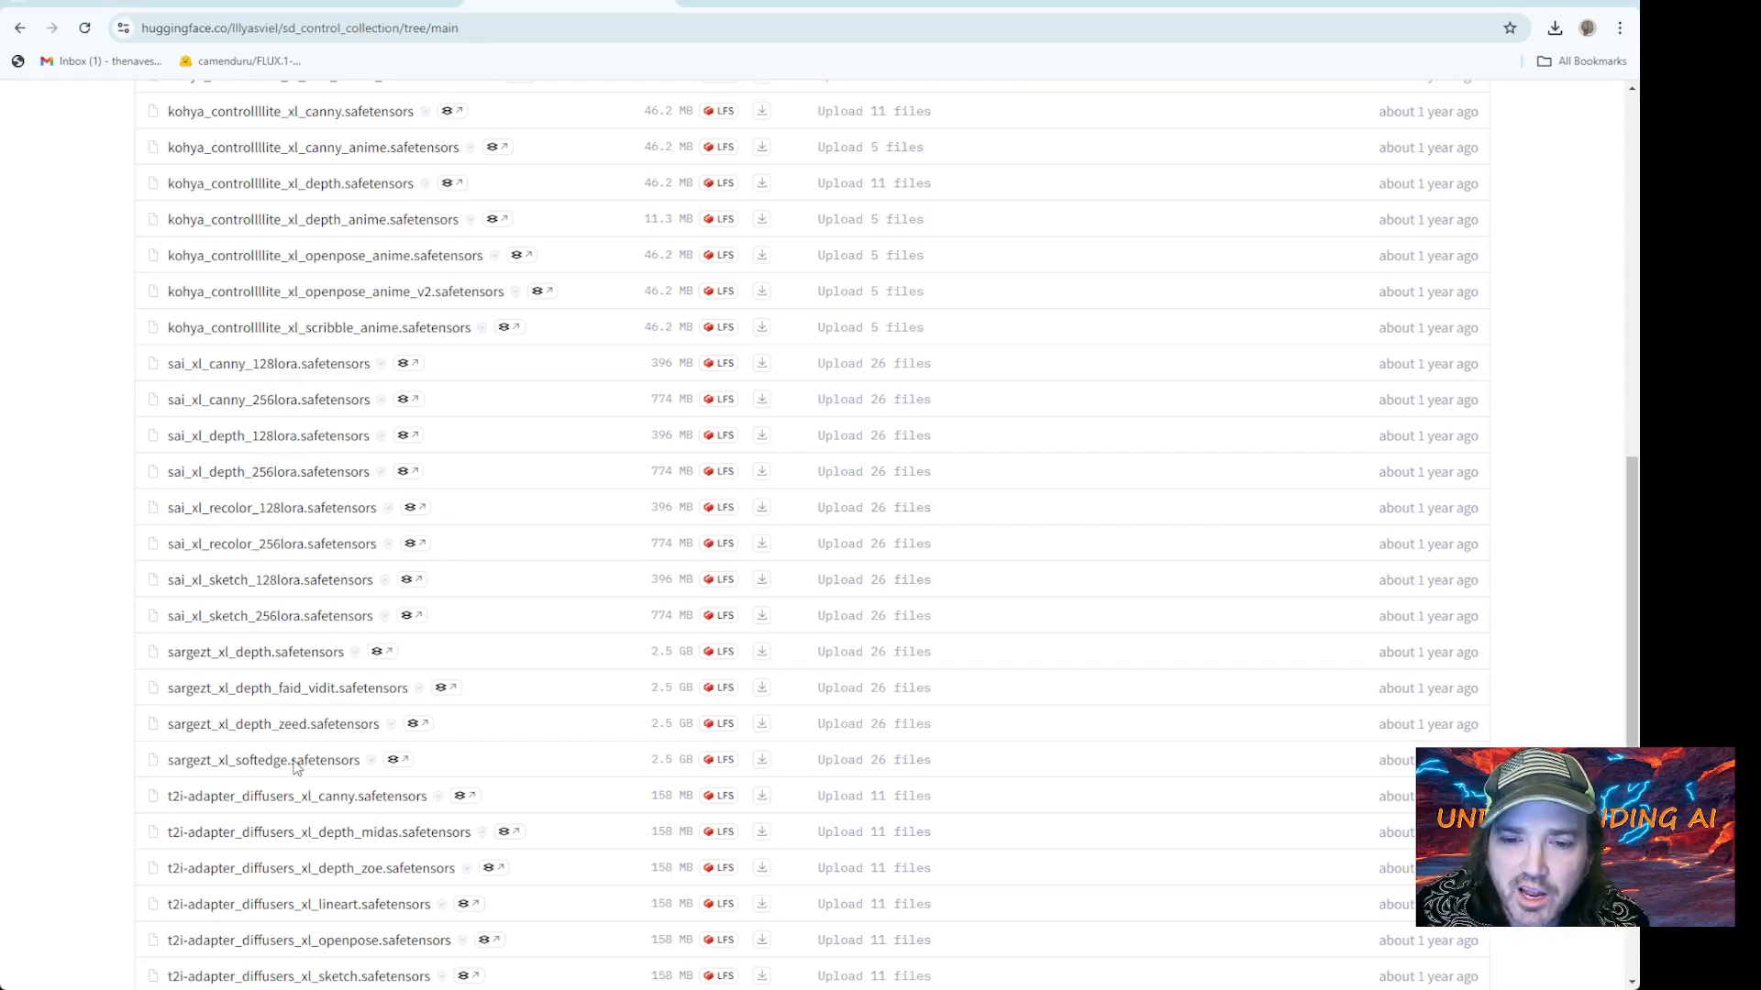
scroll(311, 858, "down", 1)
scroll(393, 405, "up", 2)
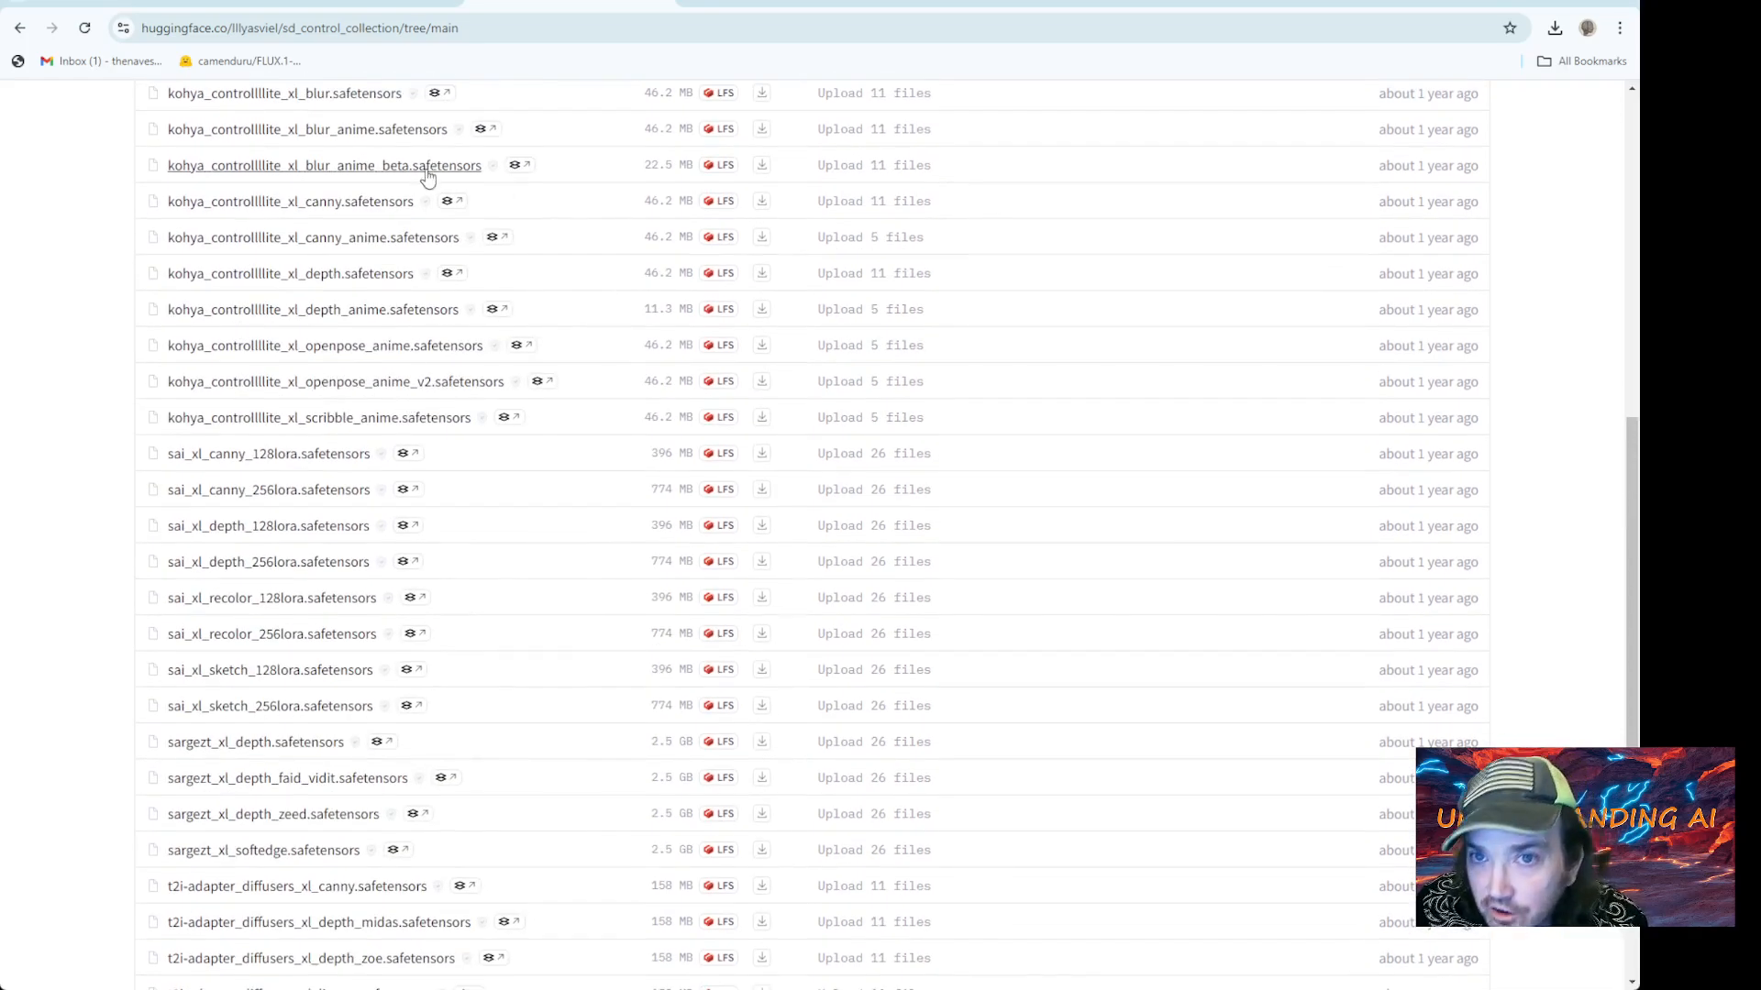
Return to the Stable Diffusion WebUI and review the control types and settings of ControlNet Unit 0
left_click(287, 4)
scroll(461, 703, "down", 6)
scroll(461, 702, "down", 5)
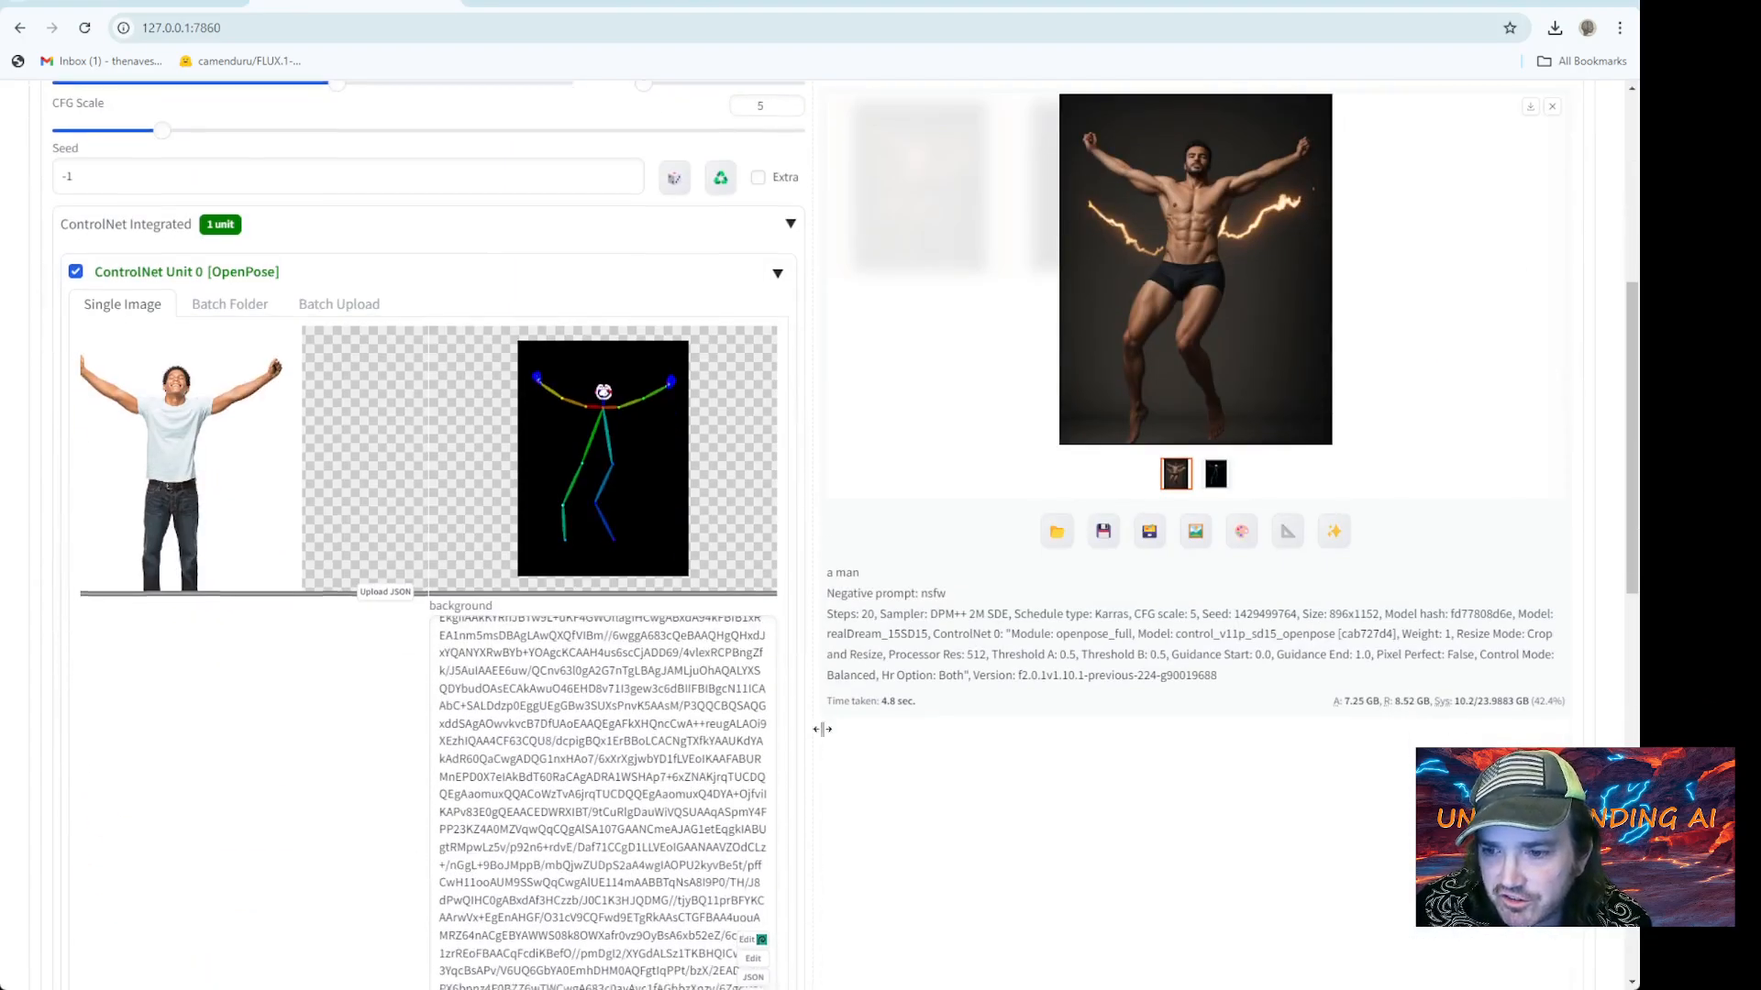
scroll(825, 729, "down", 6)
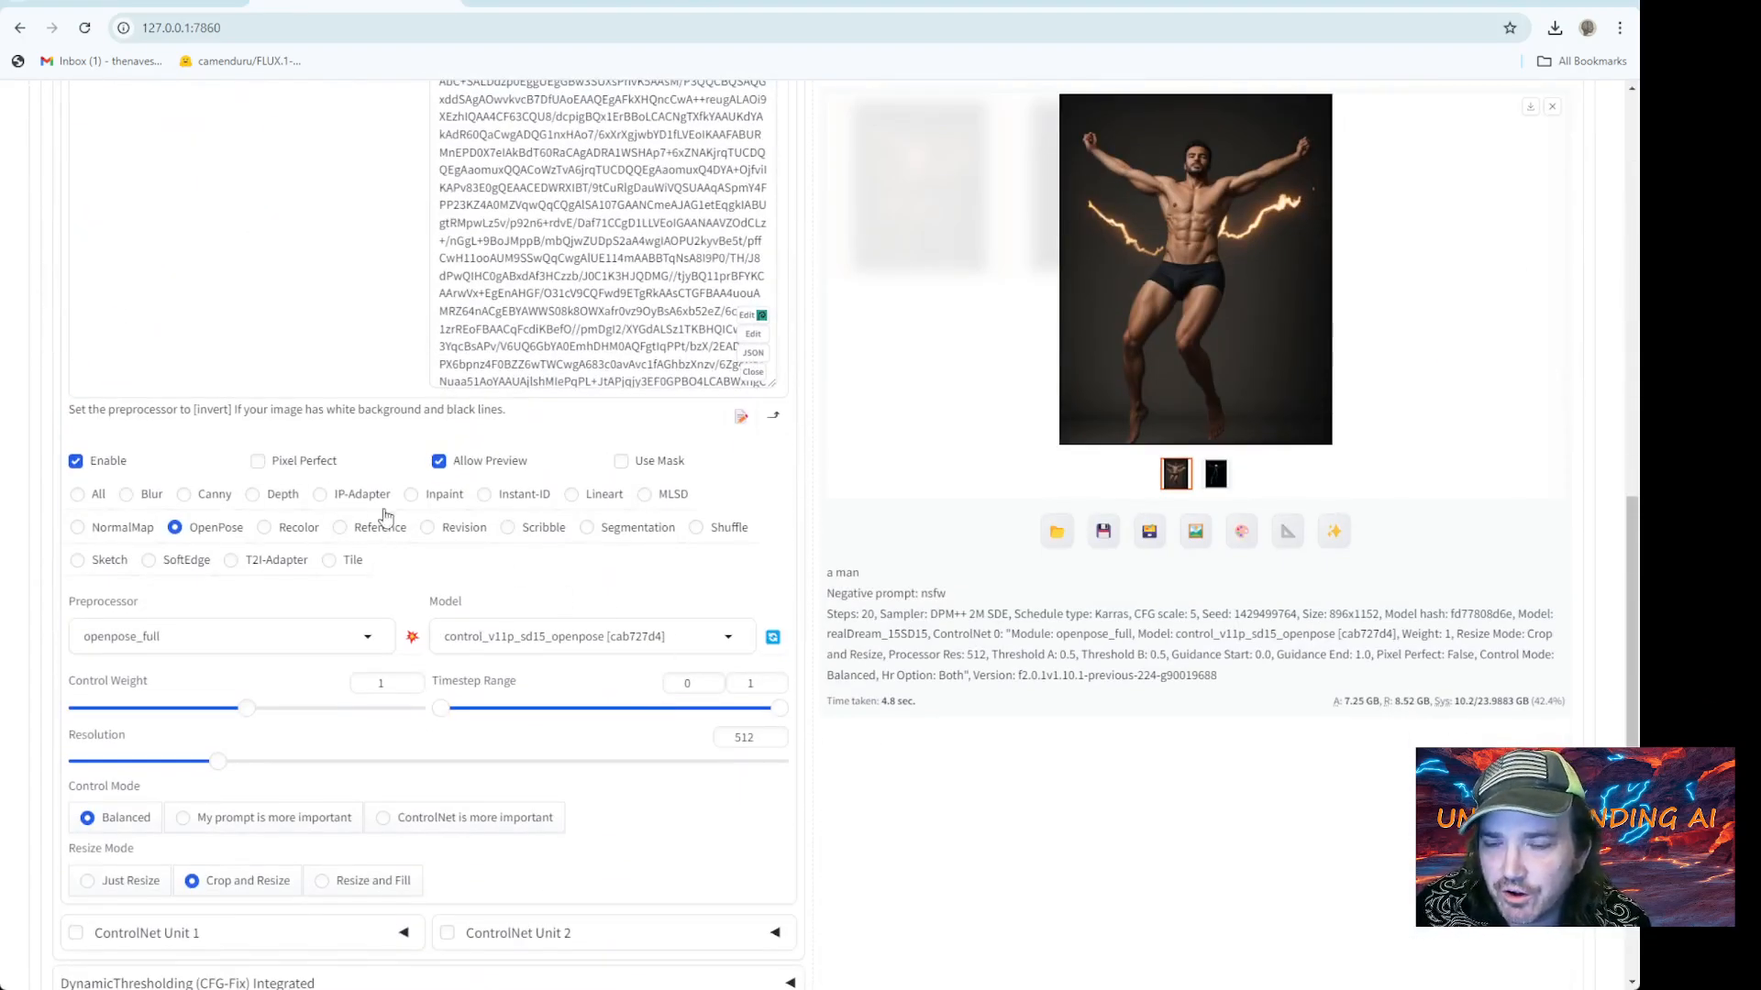